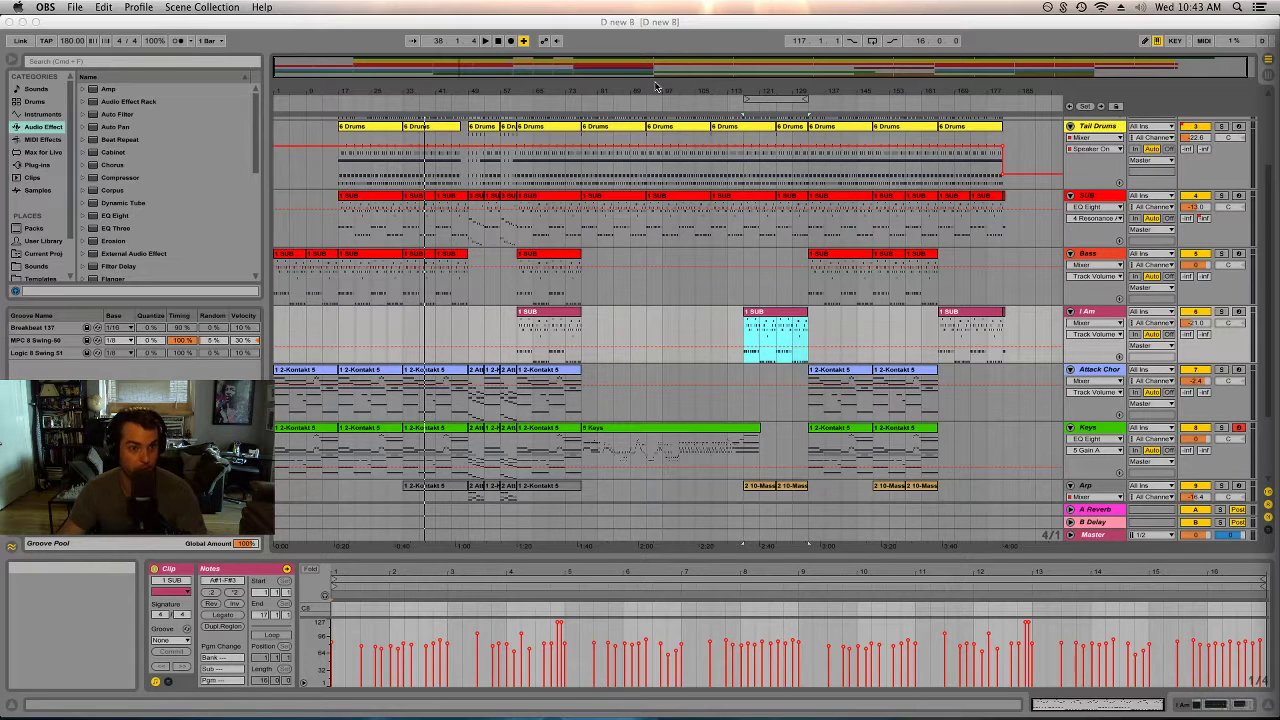
- Return to the start of the arrangement and play the song from bar 1
click(314, 90)
drag(285, 90, 285, 110)
scroll(368, 215, up, 3)
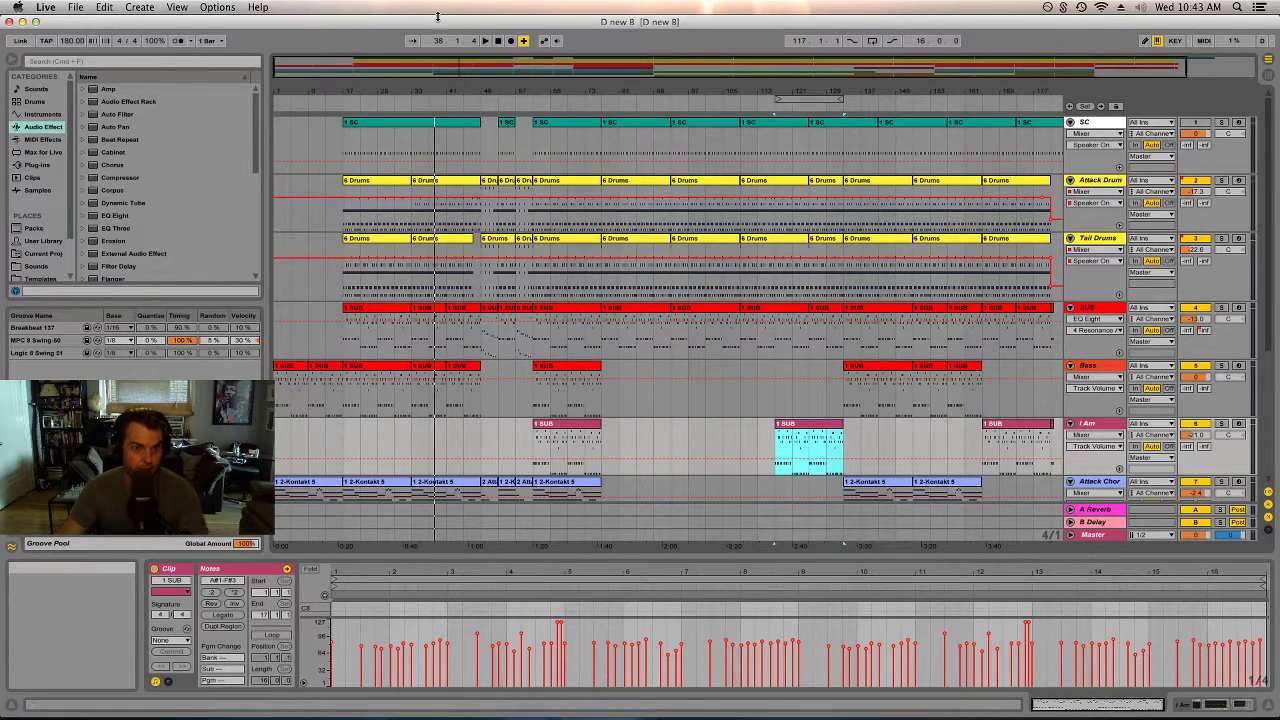
click(498, 41)
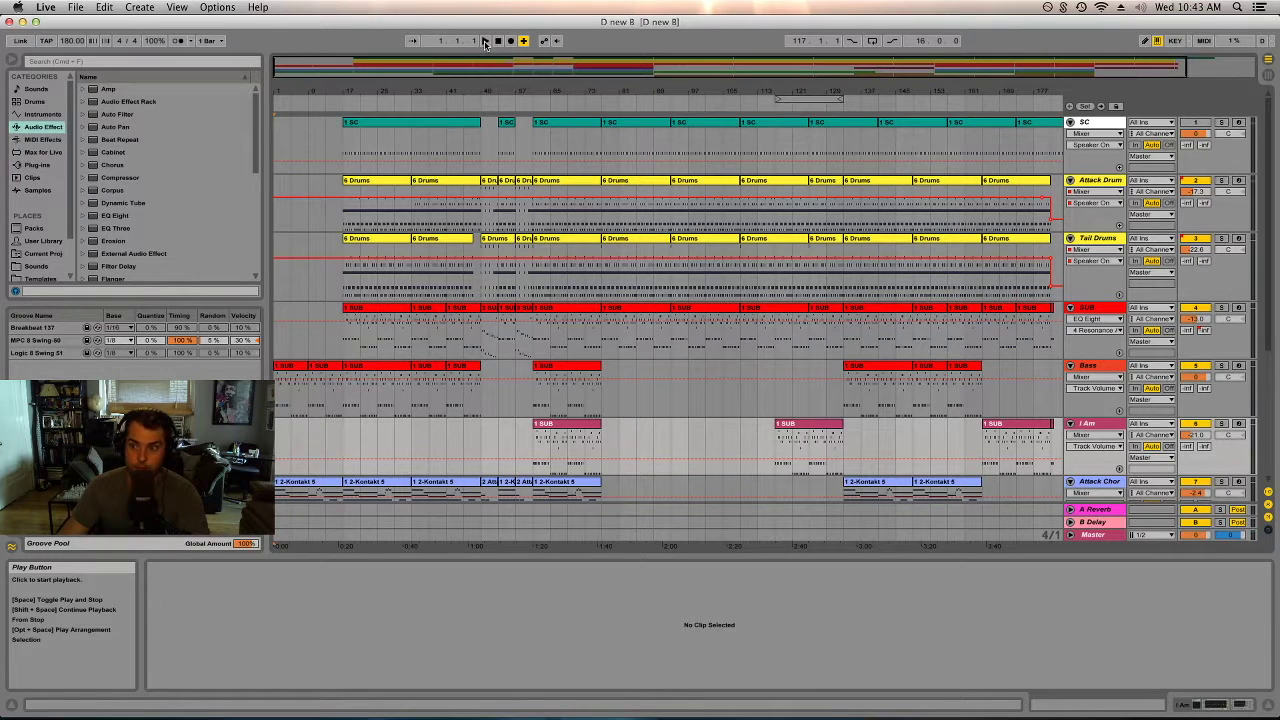
click(485, 44)
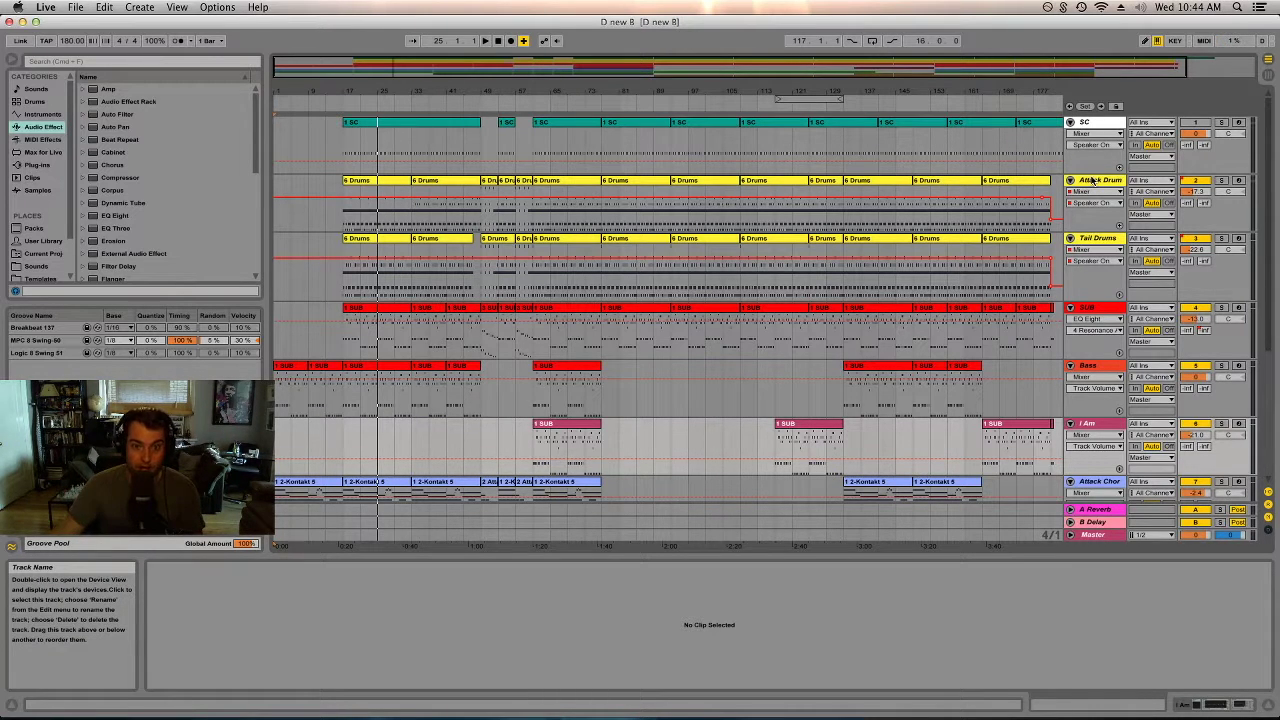
- Display the Attack Drum track's device chain and select its first Drums clip at bar 17
click(1097, 309)
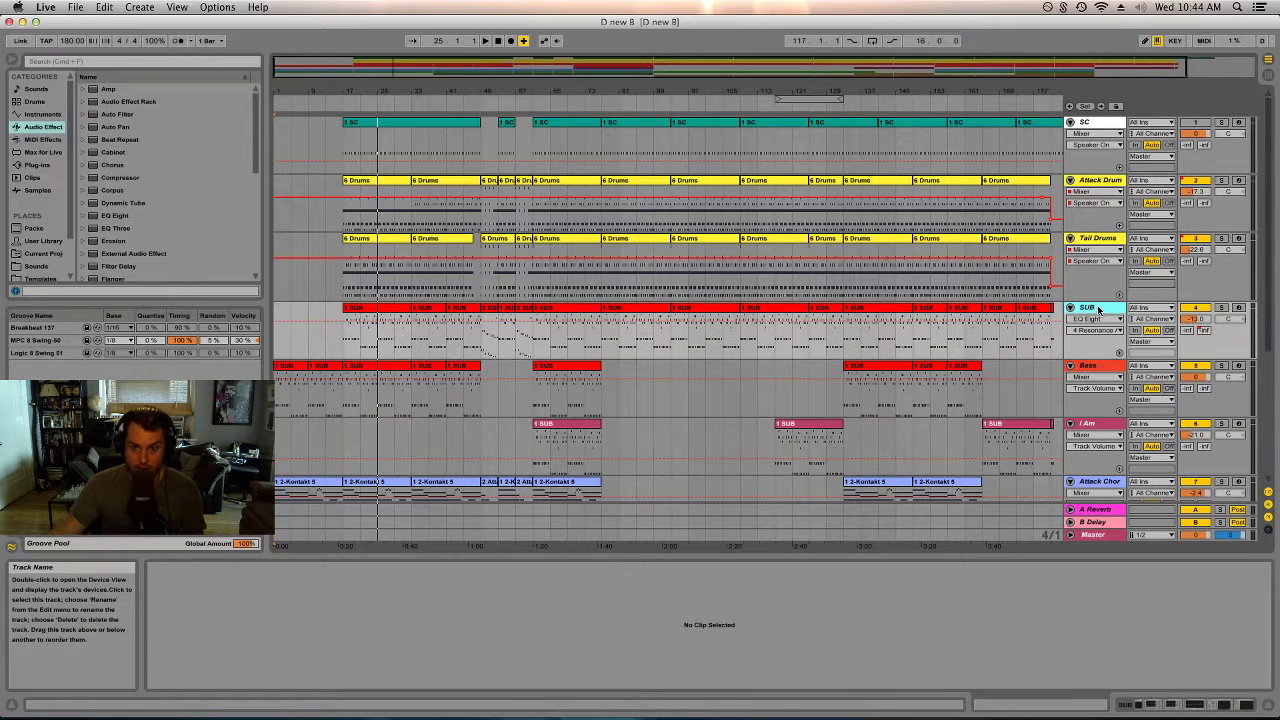
click(1103, 350)
click(1100, 310)
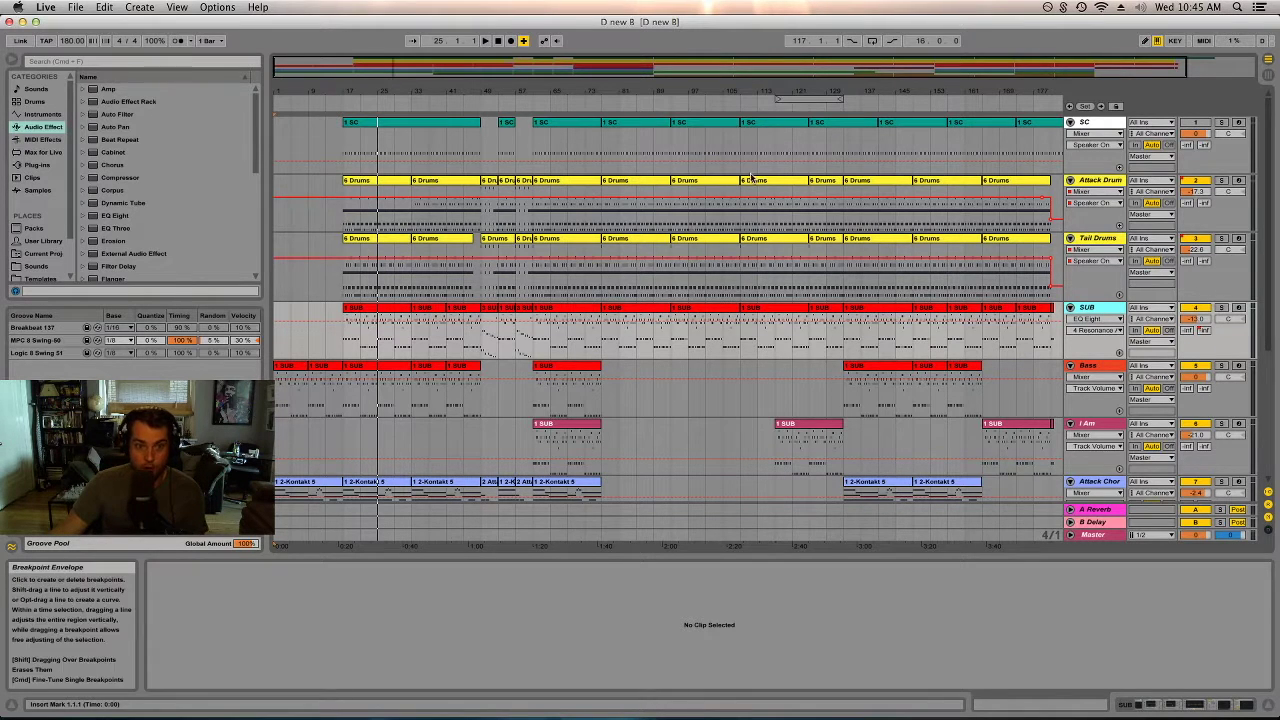
double_click(1113, 186)
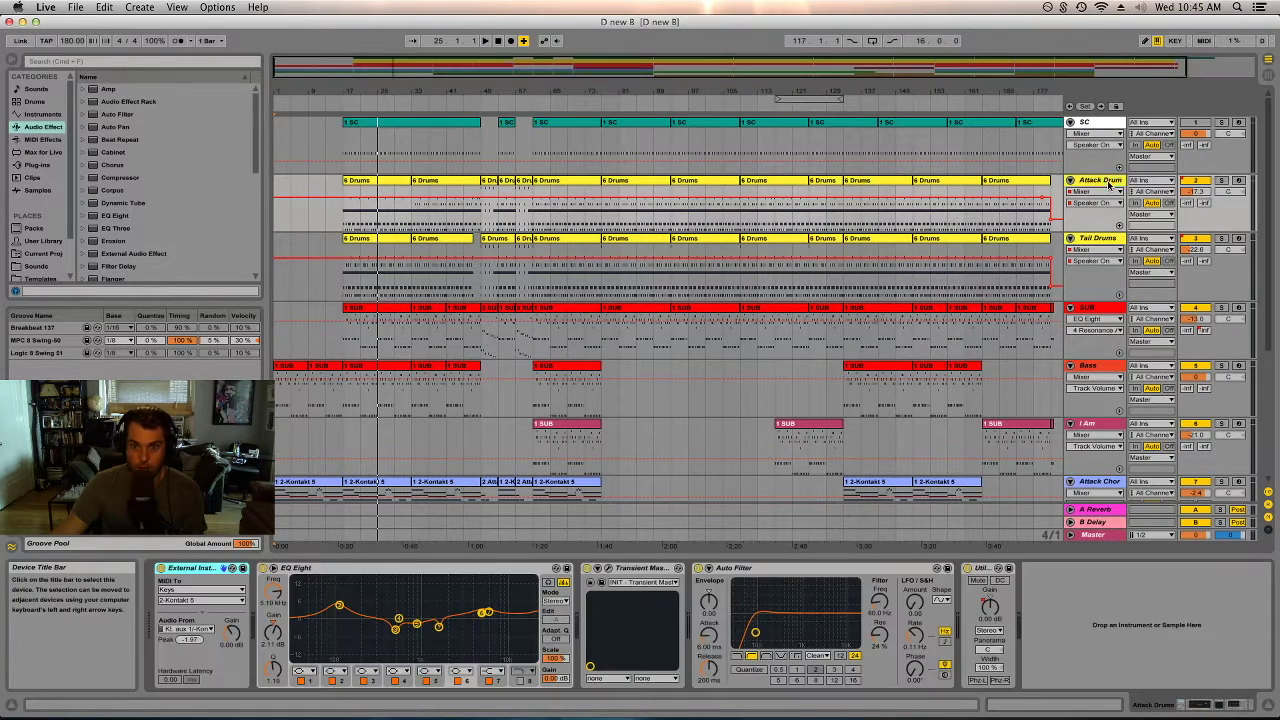
click(378, 180)
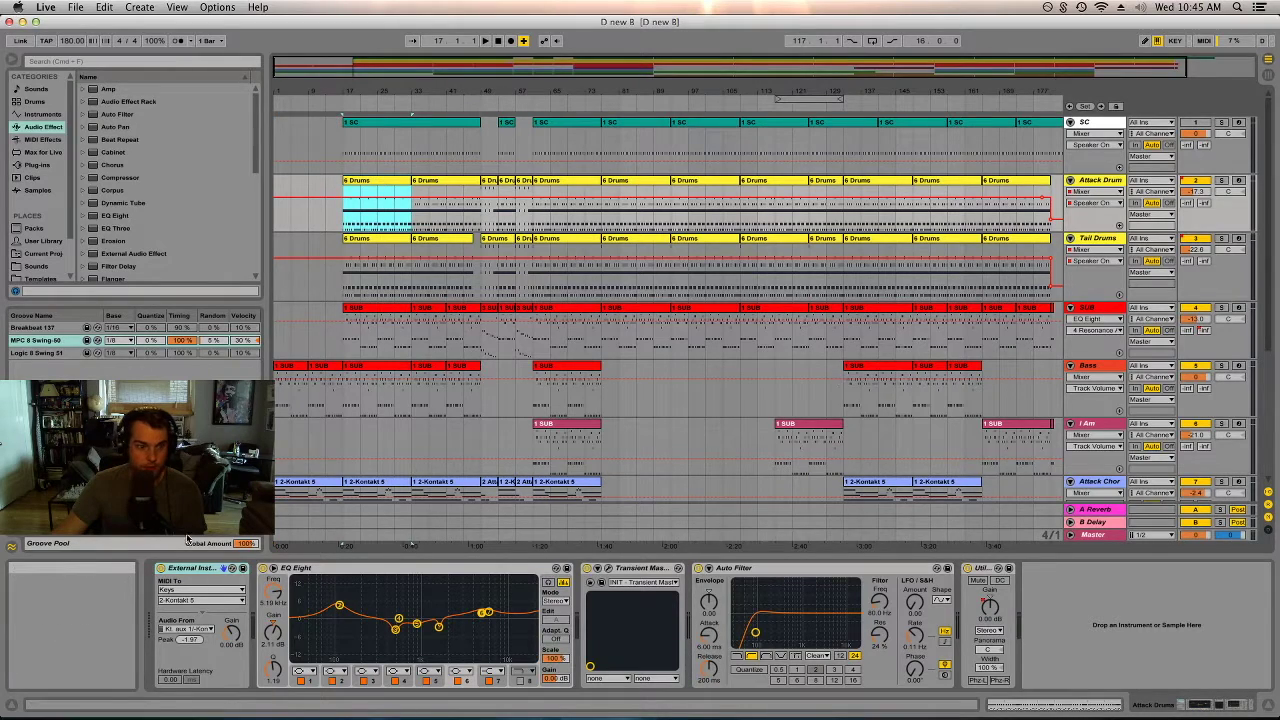
- Display the device chain of the Tail Drums track
click(1108, 238)
scroll(1116, 310, down, 3)
scroll(1116, 310, down, 3)
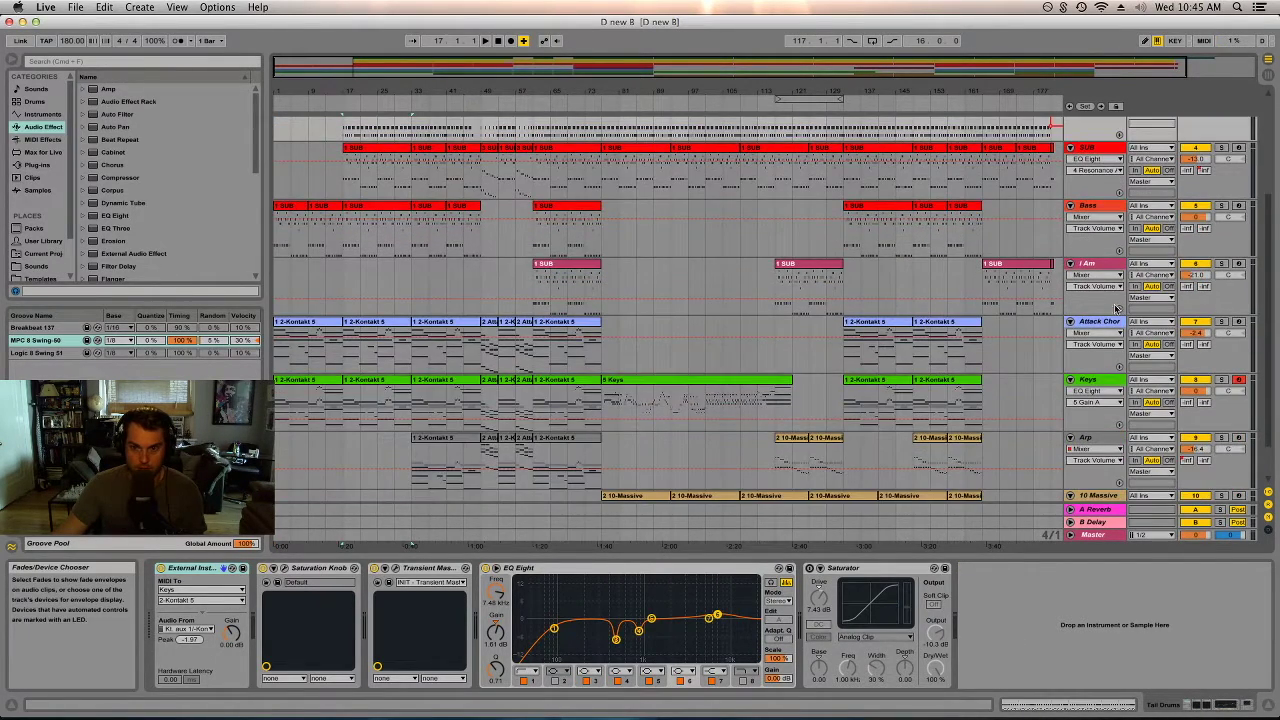
- Loop the first 16 bars of the Keys track from bar 1 and play them with Keys soloed
click(1102, 382)
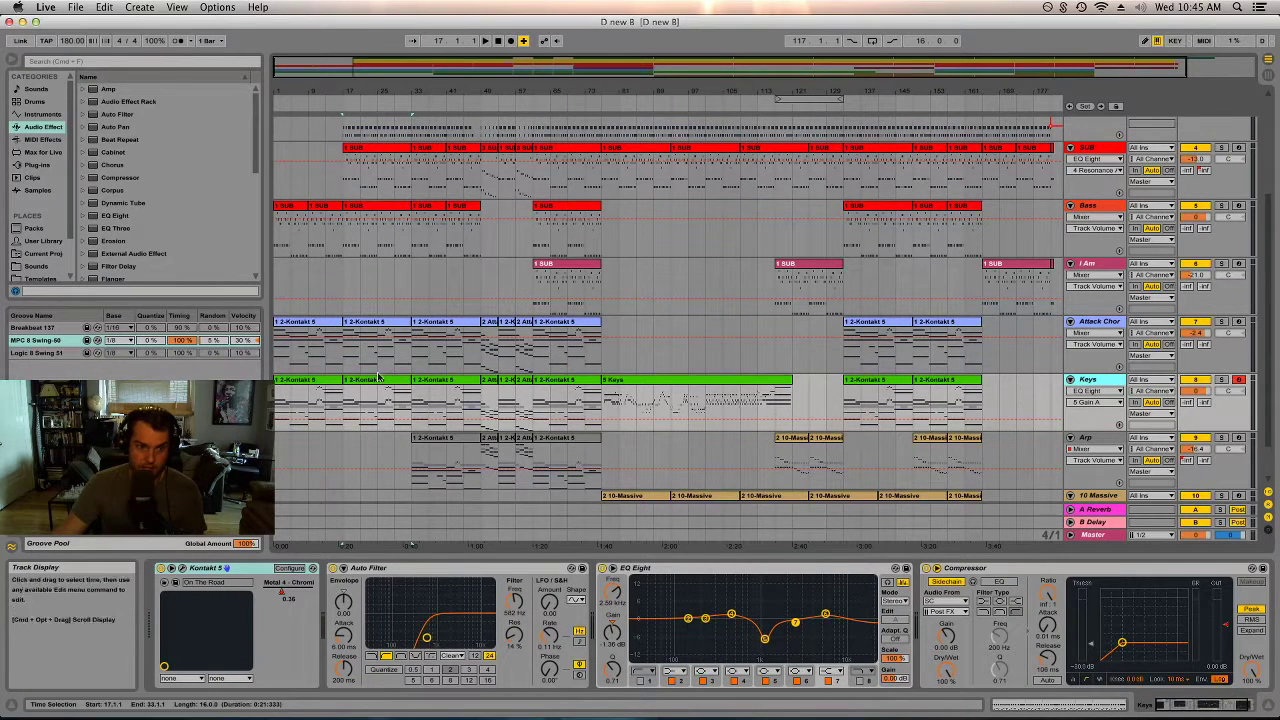
click(318, 396)
key(super+l)
key(space)
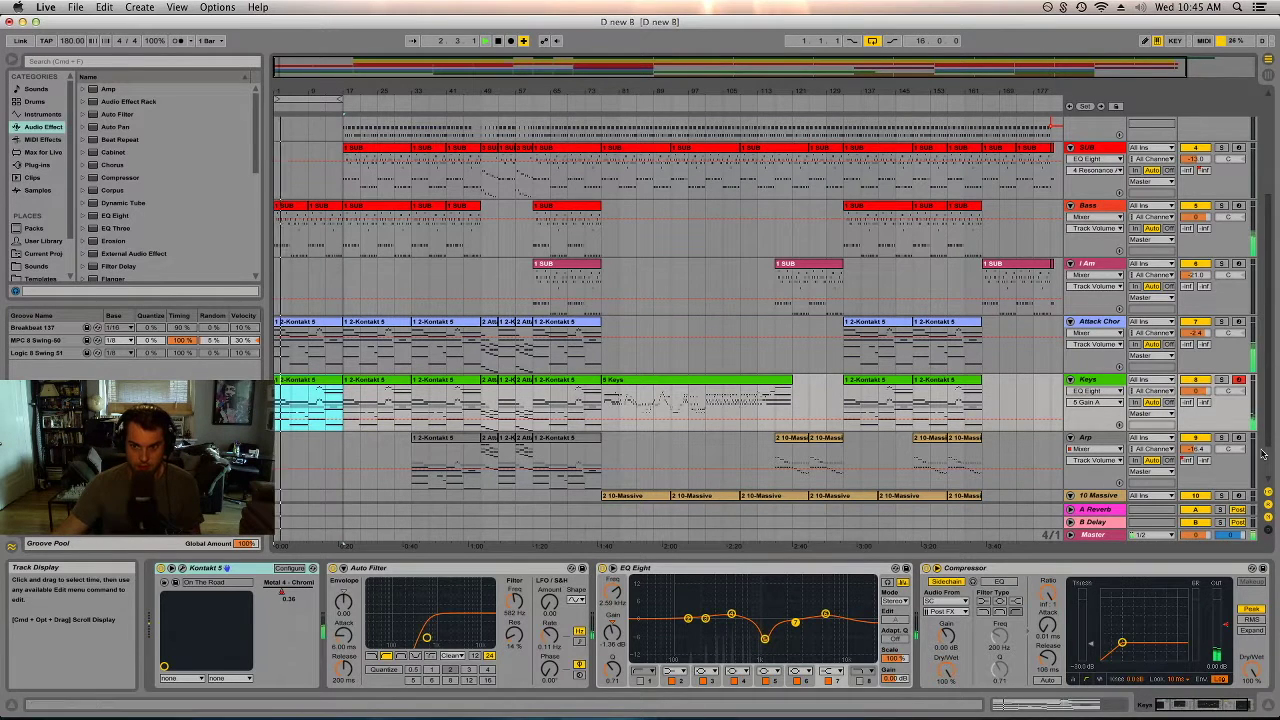
click(1222, 381)
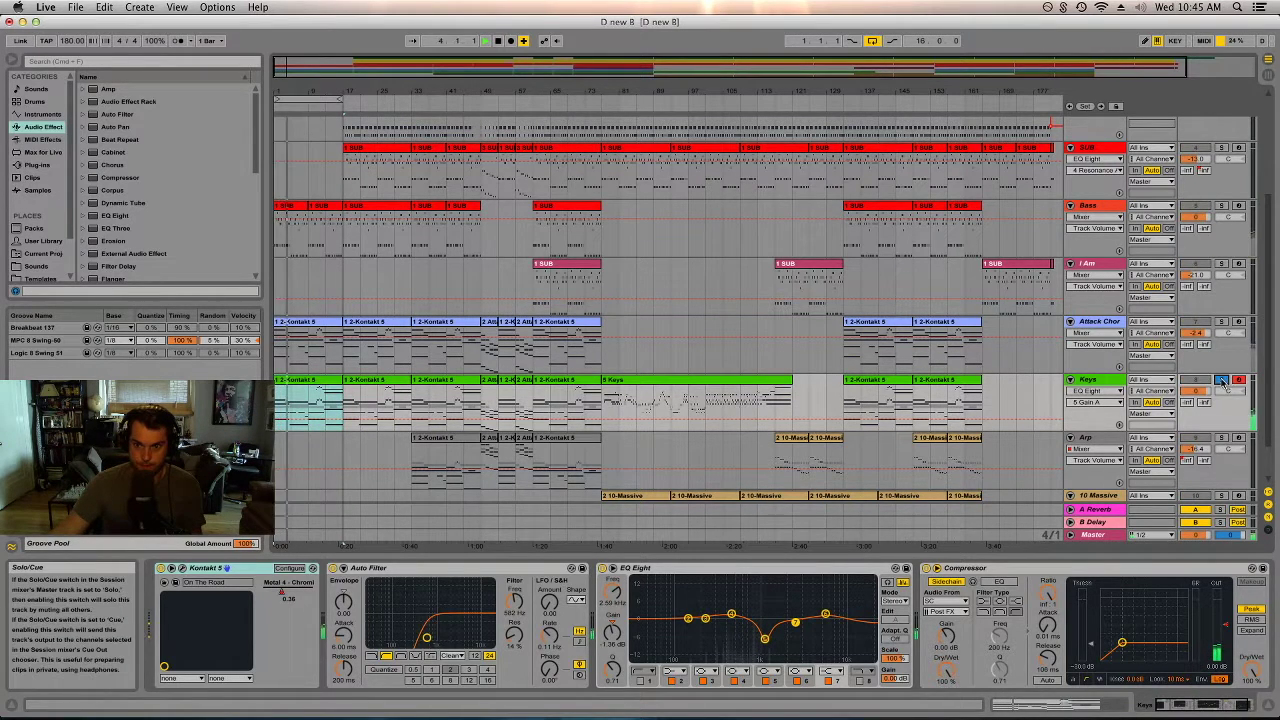
scroll(1216, 370, down, 1)
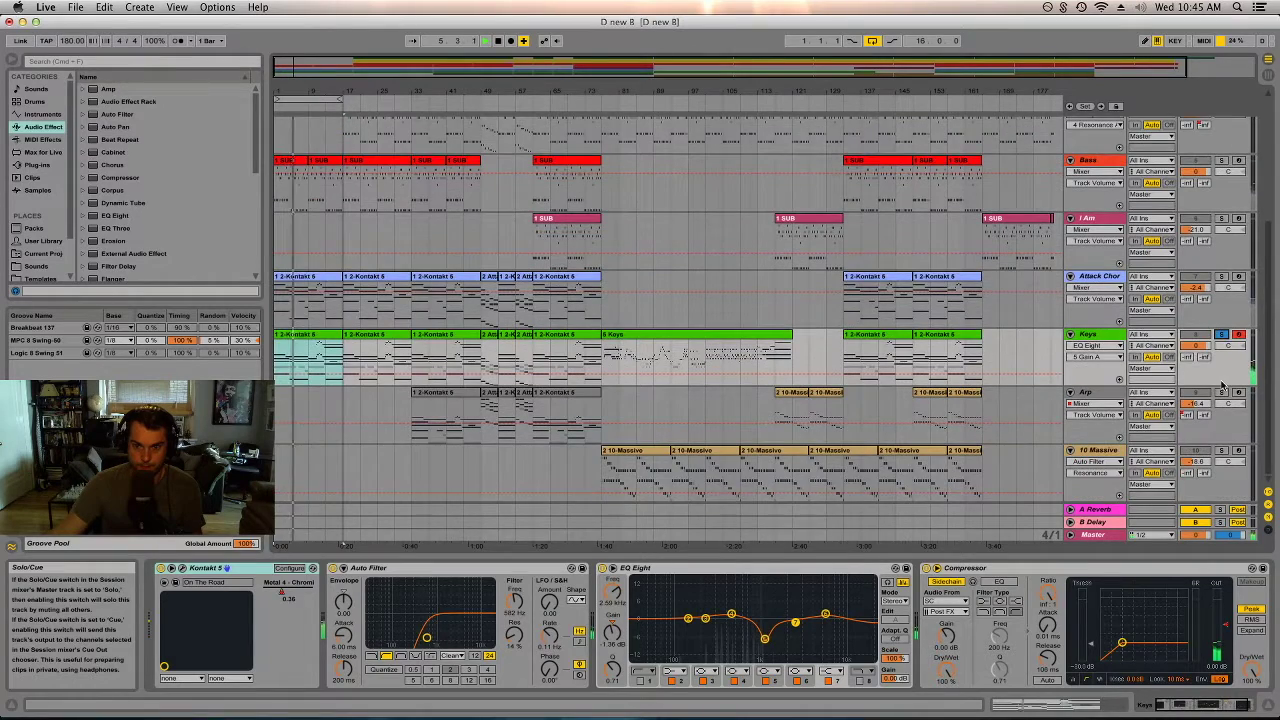
scroll(1210, 352, up, 2)
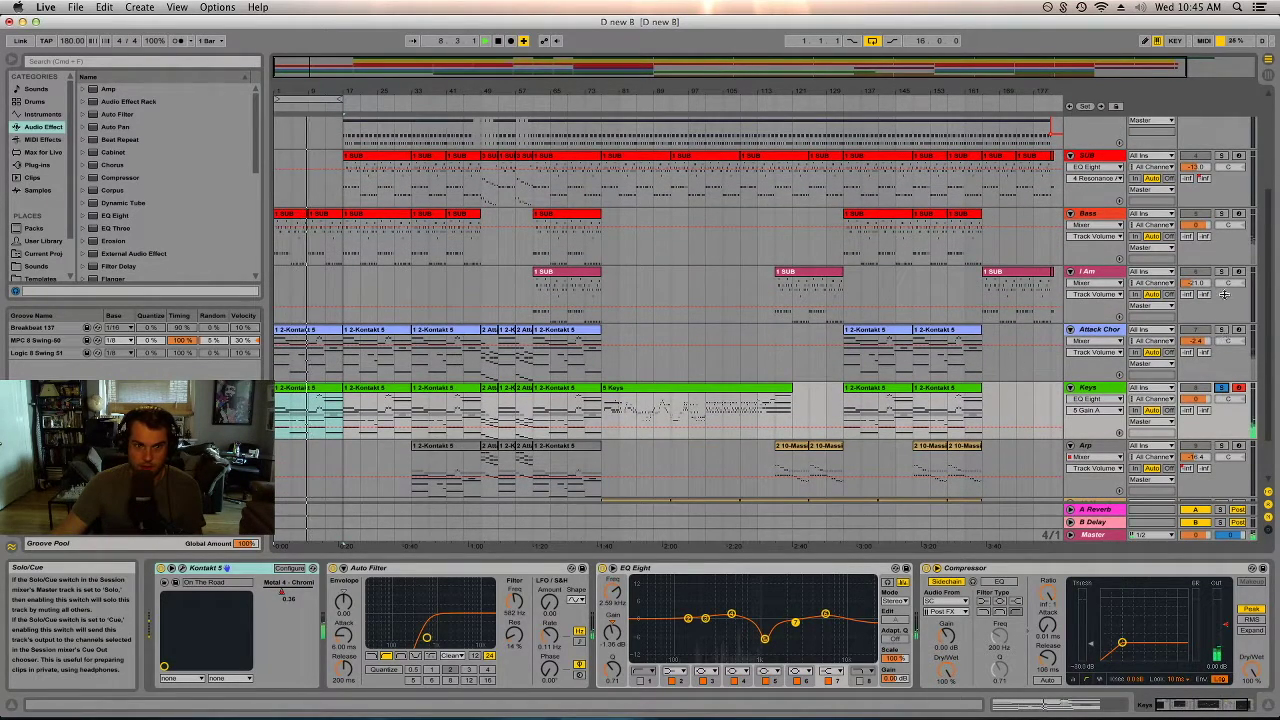
- Solo the Bass track to hear it alone and display its device chain
click(1222, 216)
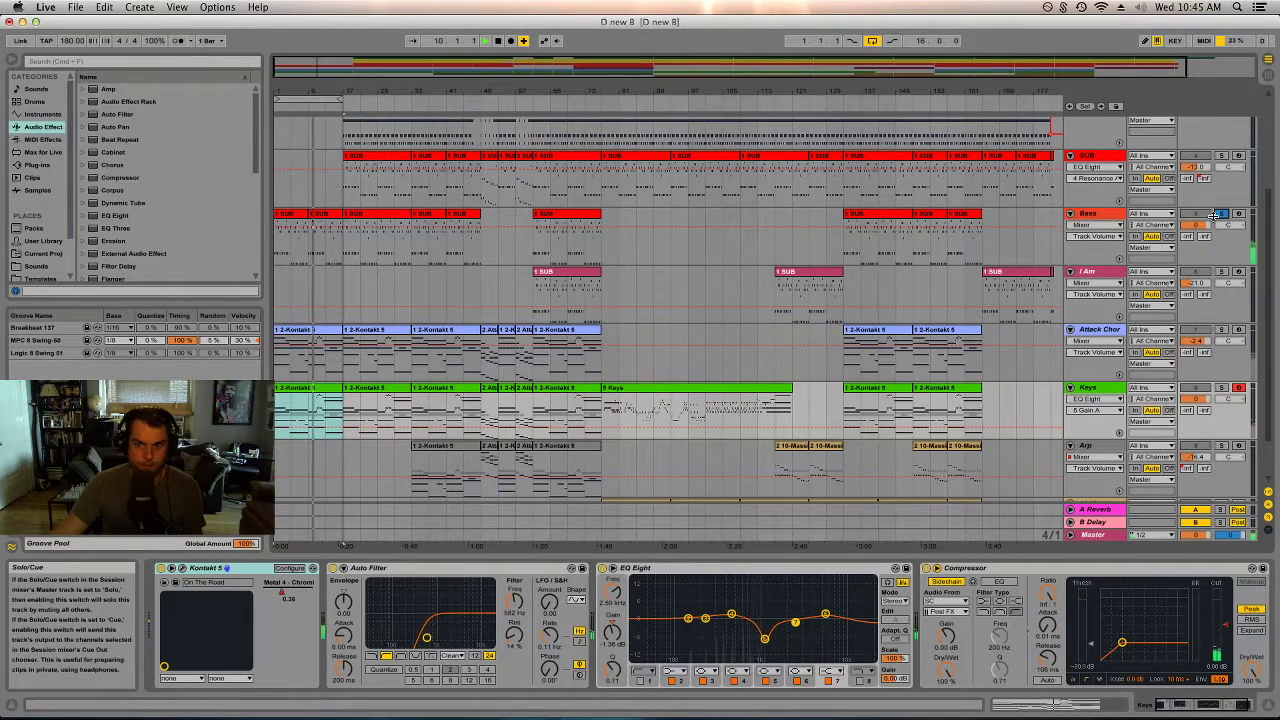
click(1112, 222)
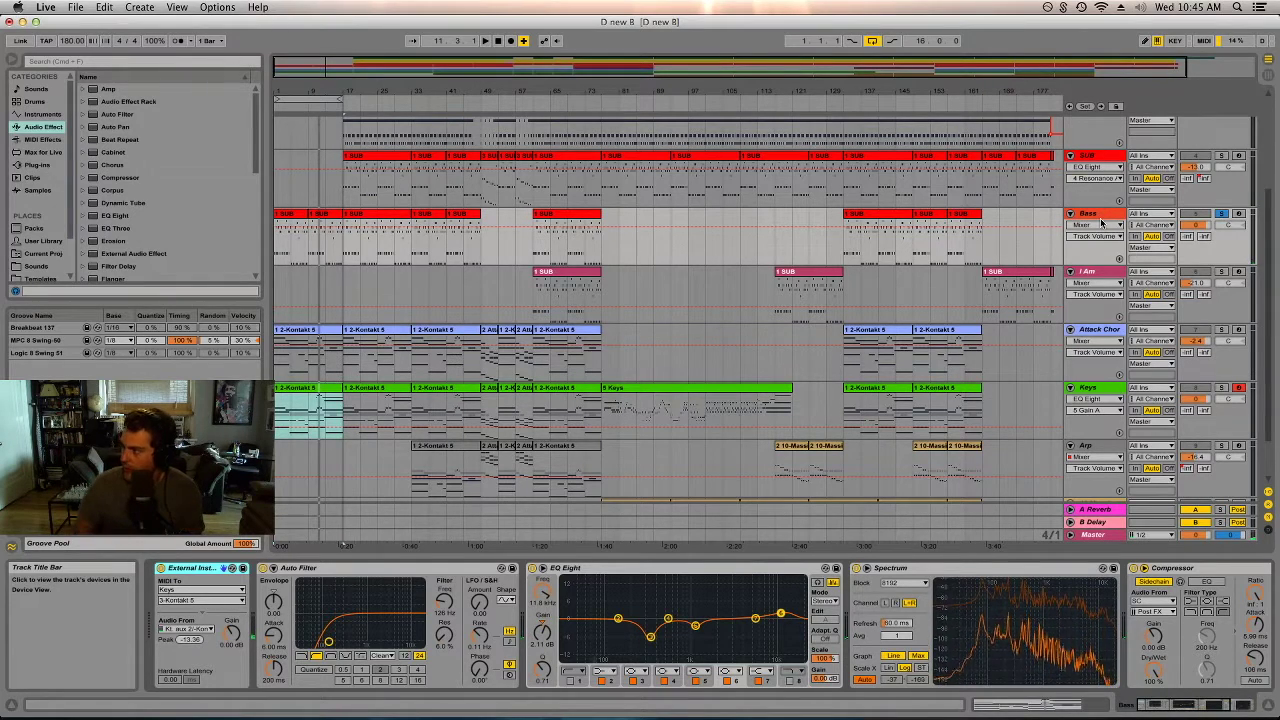
scroll(1165, 308, down, 3)
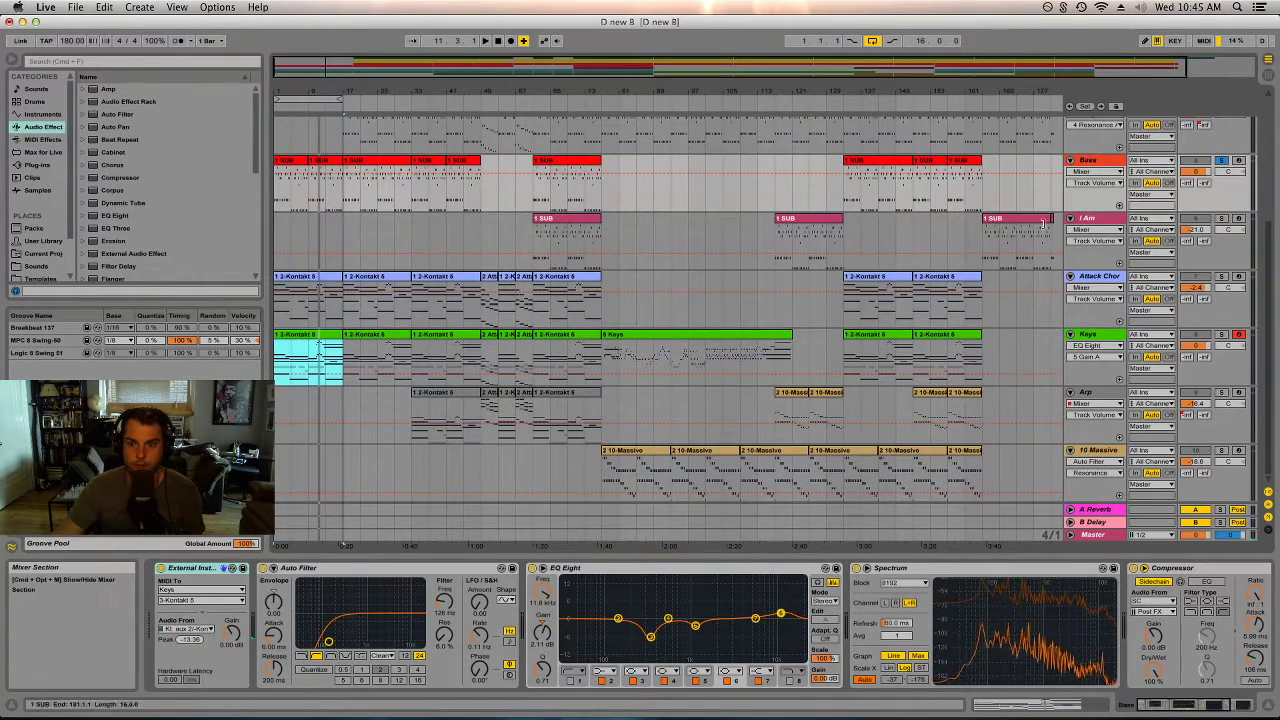
- Open Kontakt 5 from the Keys track and examine the instruments in its rack, from On The Road to Chromium Crystals
click(1100, 334)
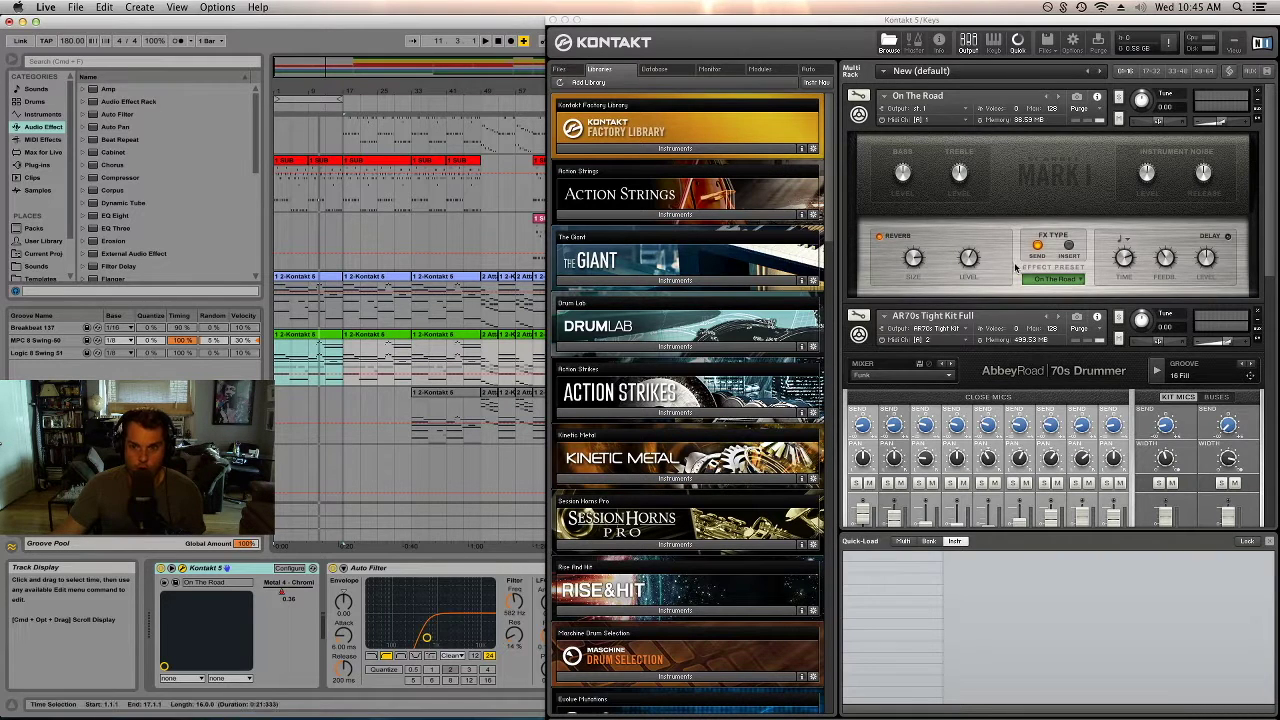
scroll(1045, 230, down, 1)
scroll(1045, 230, down, 3)
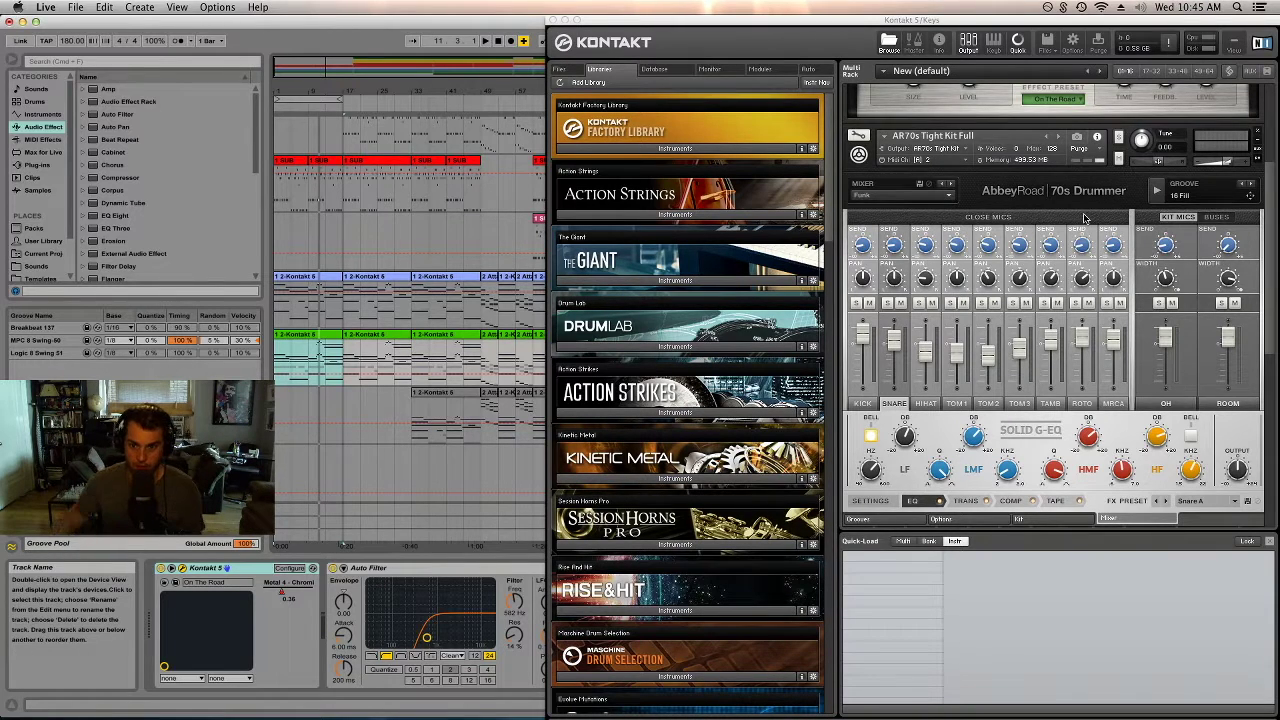
scroll(1084, 218, down, 5)
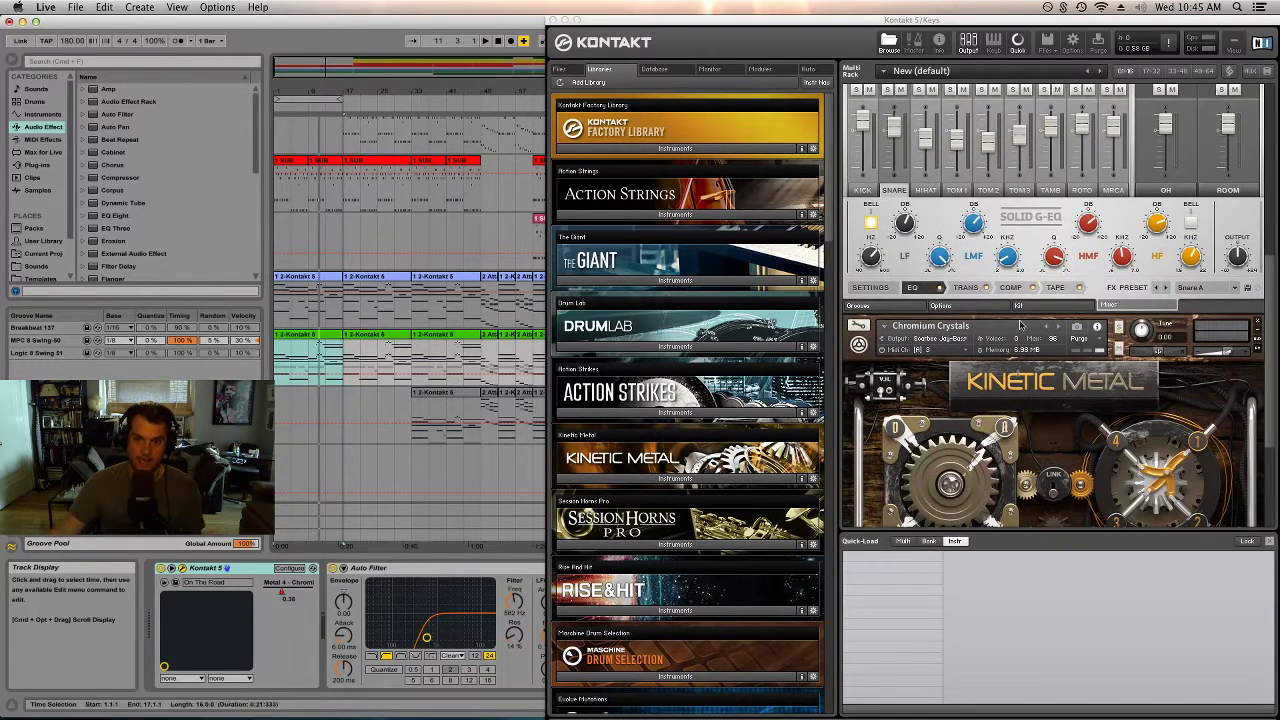
scroll(855, 301, down, 2)
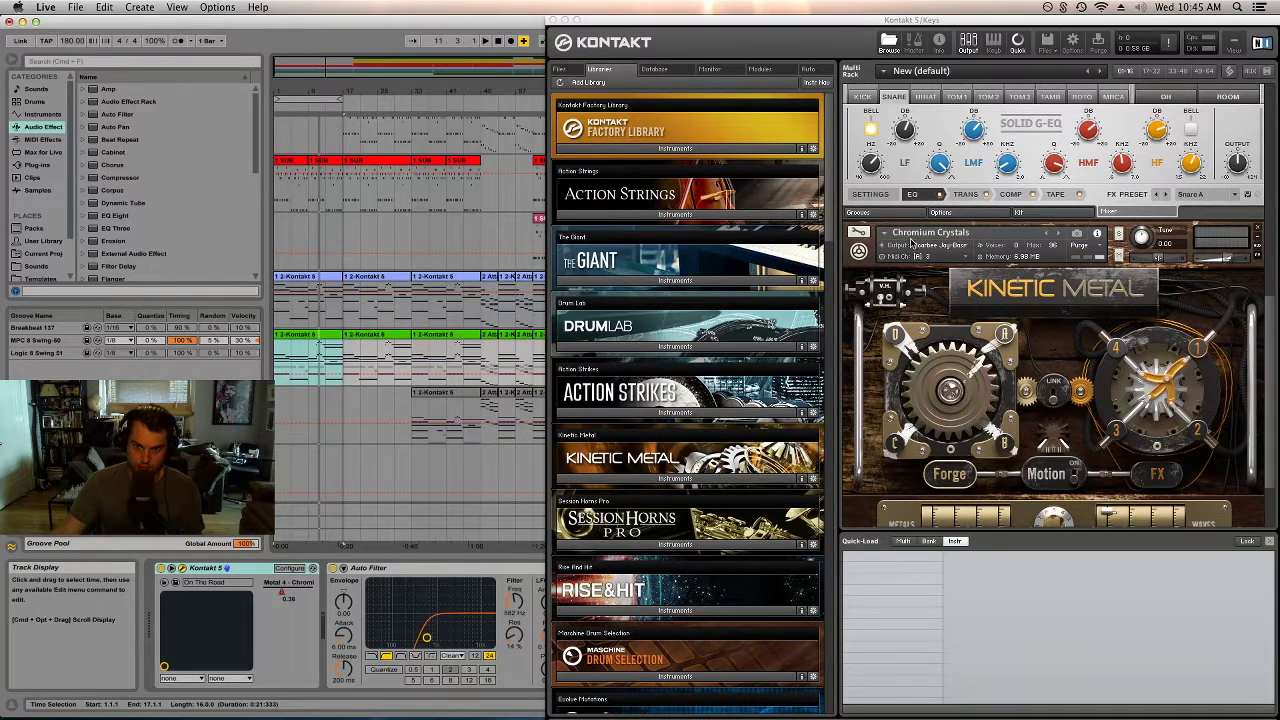
- Play the looped first Keys clip and move the Kontakt window clear of the drum tracks
click(300, 165)
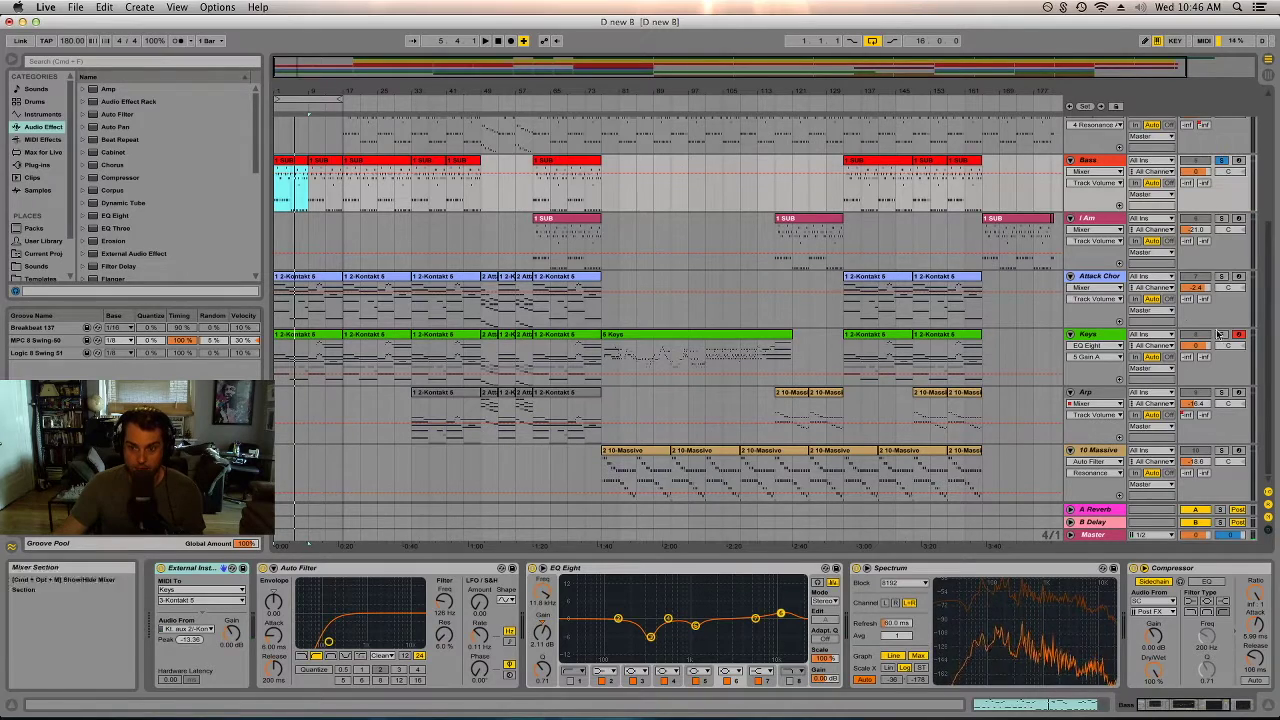
click(318, 343)
key(space)
scroll(1005, 285, up, 8)
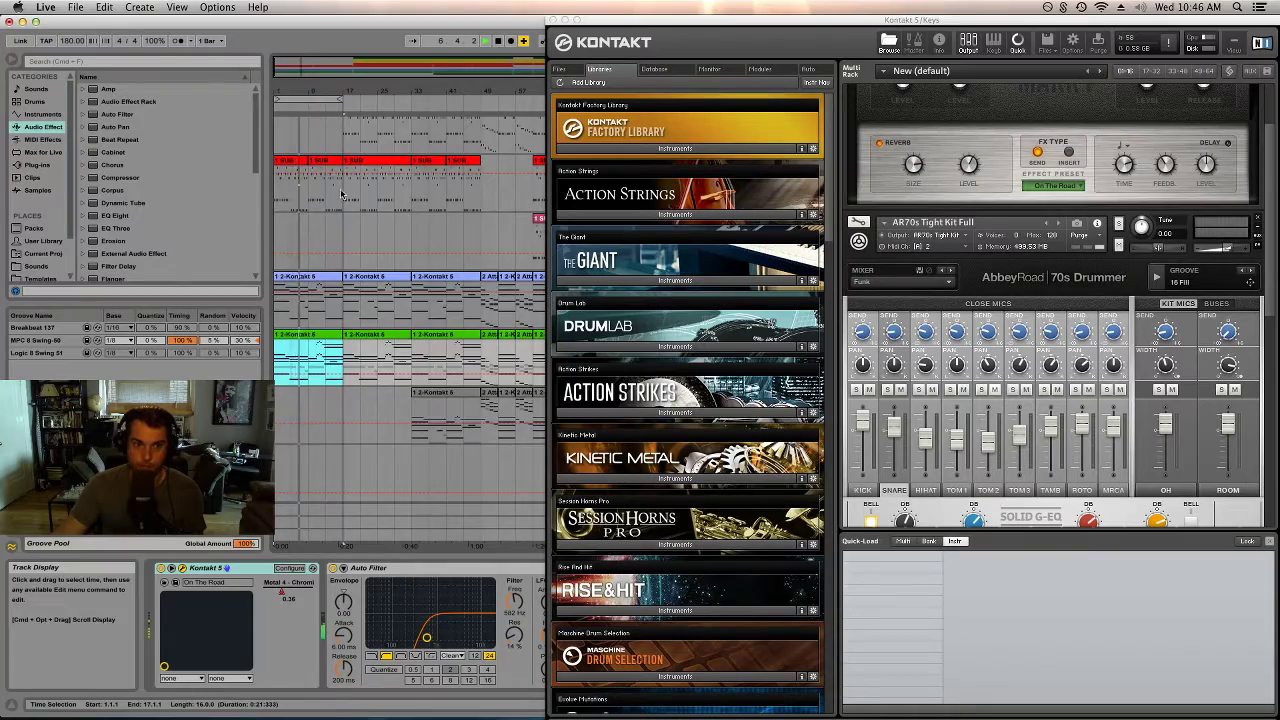
scroll(392, 226, up, 5)
drag(592, 16, 352, 372)
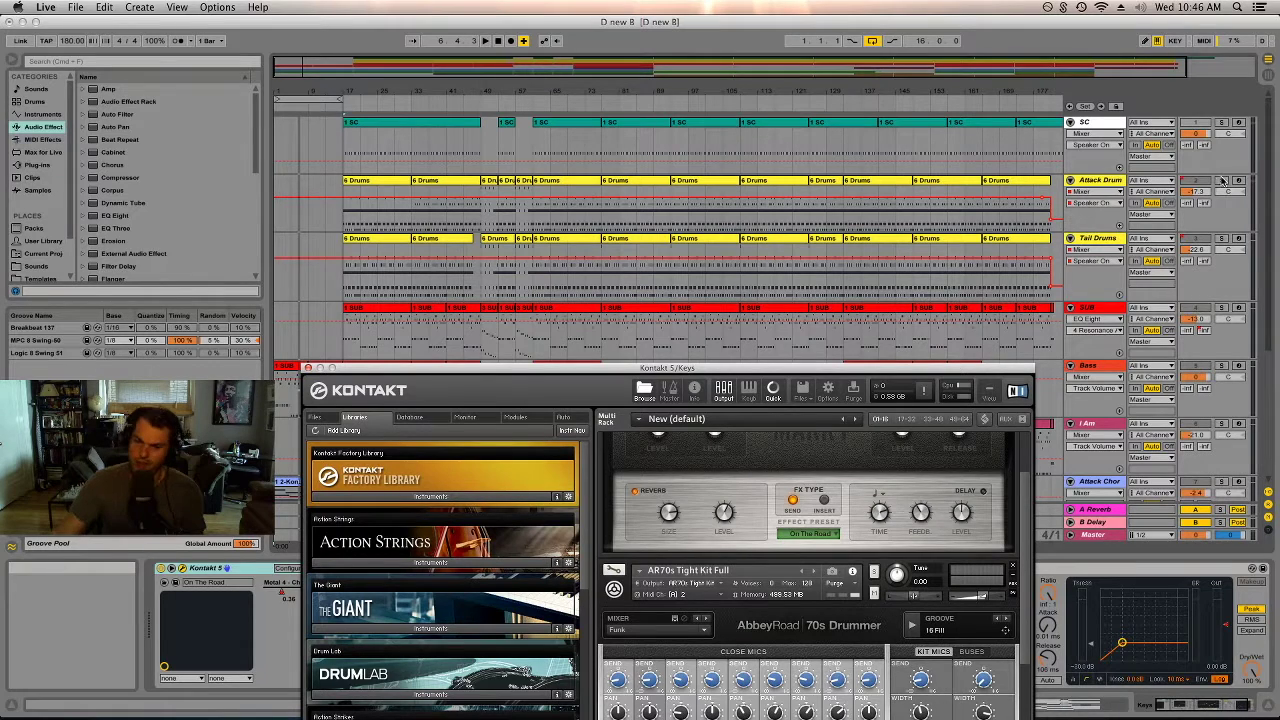
- Compare the device chains of the Attack Drum and Tail Drums tracks
click(1103, 182)
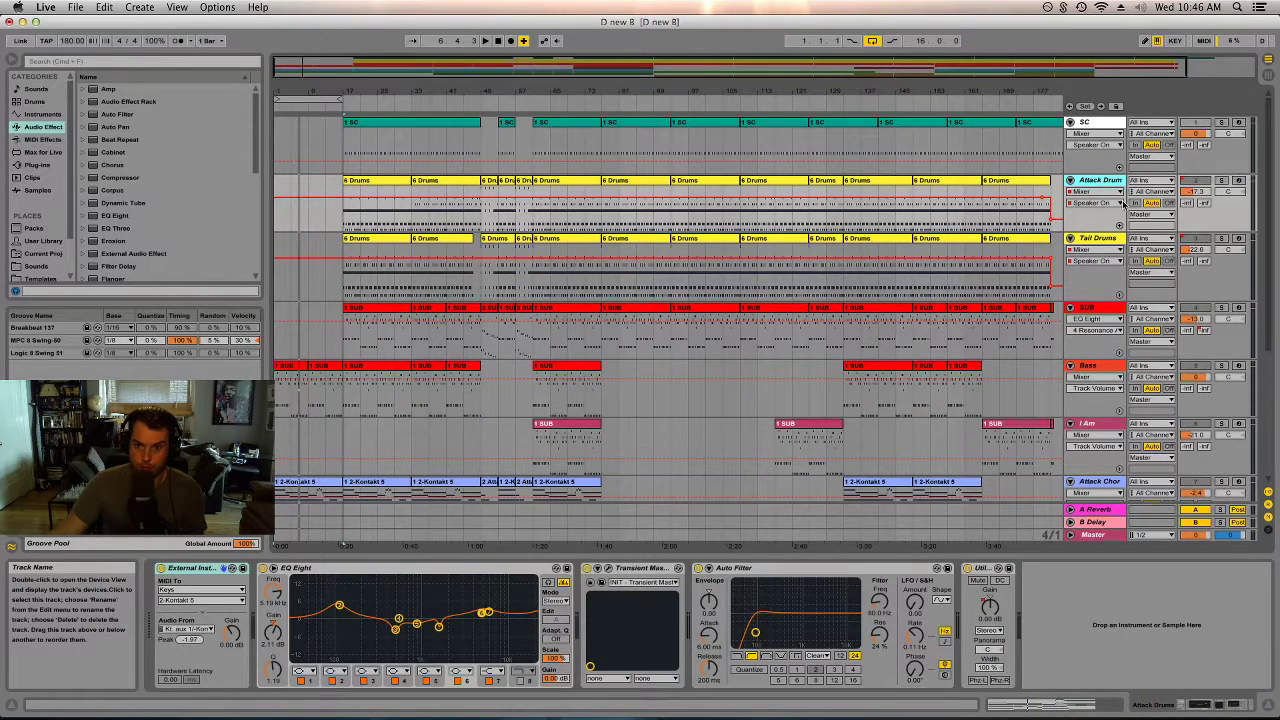
click(1105, 240)
click(1112, 182)
click(1108, 240)
click(1115, 183)
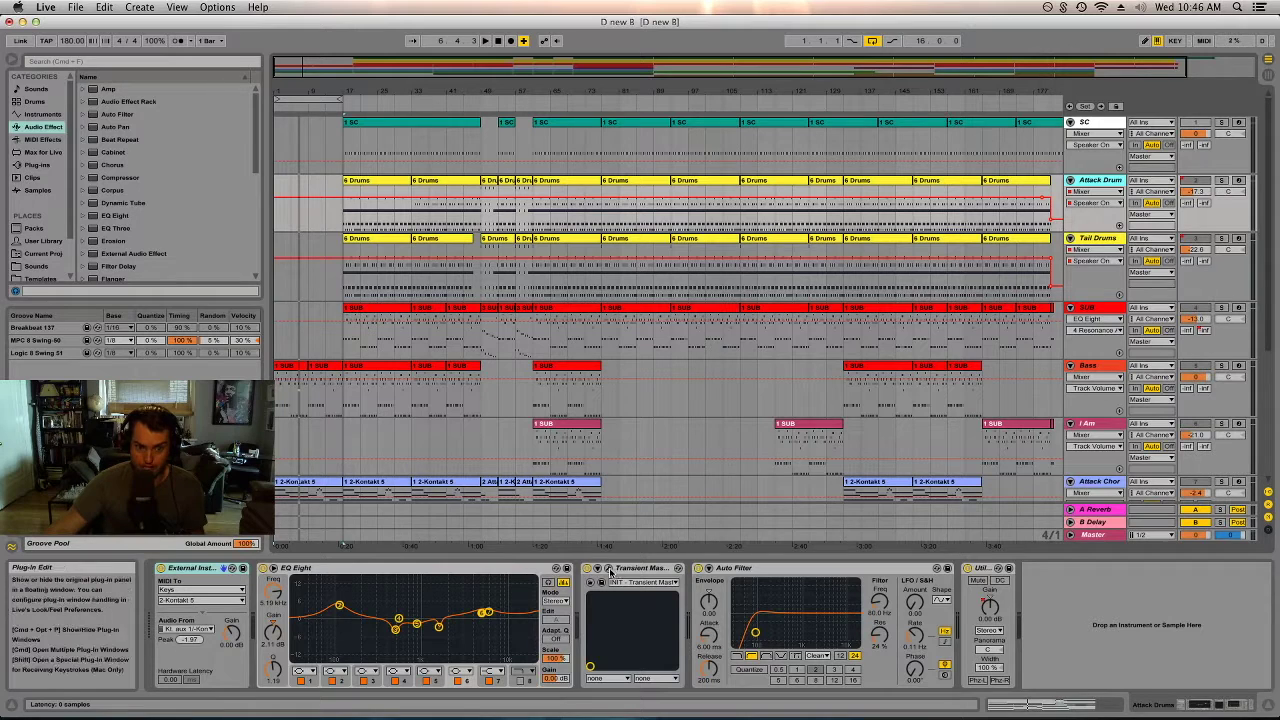
- Examine the attack and sustain settings of Transient Master on the Attack Drum track, and close the plug-in window
click(609, 572)
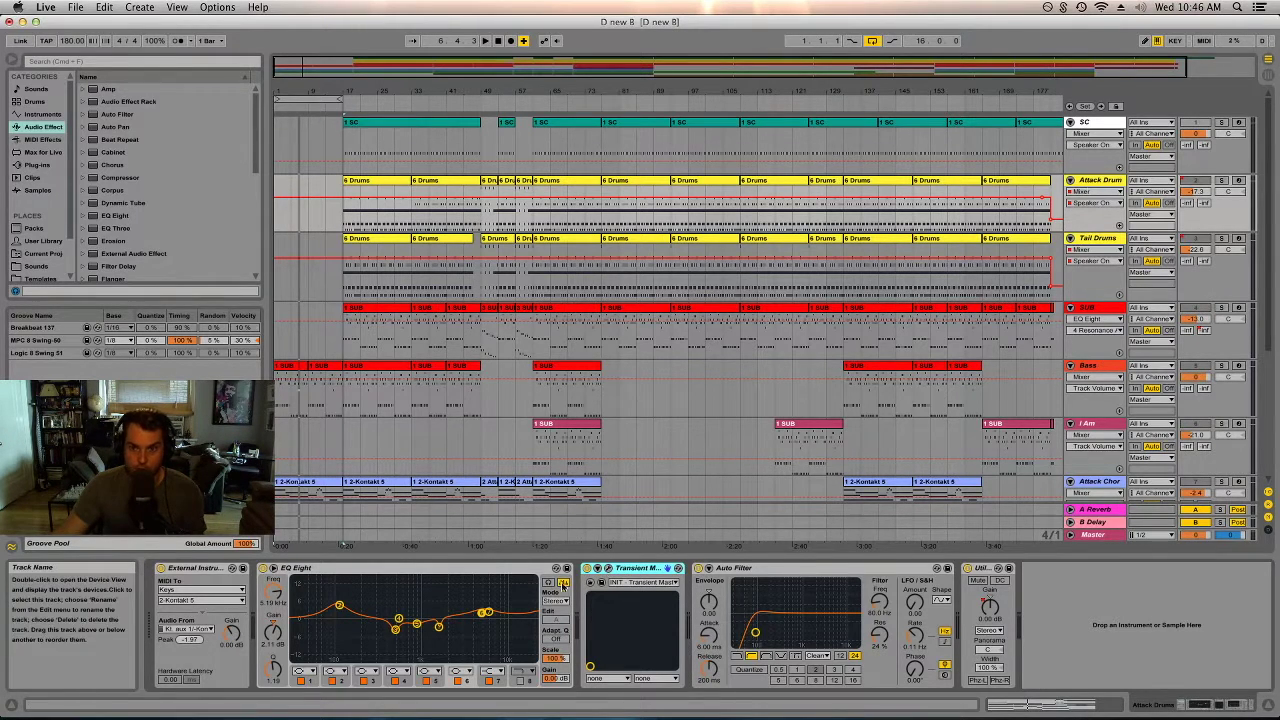
click(1098, 178)
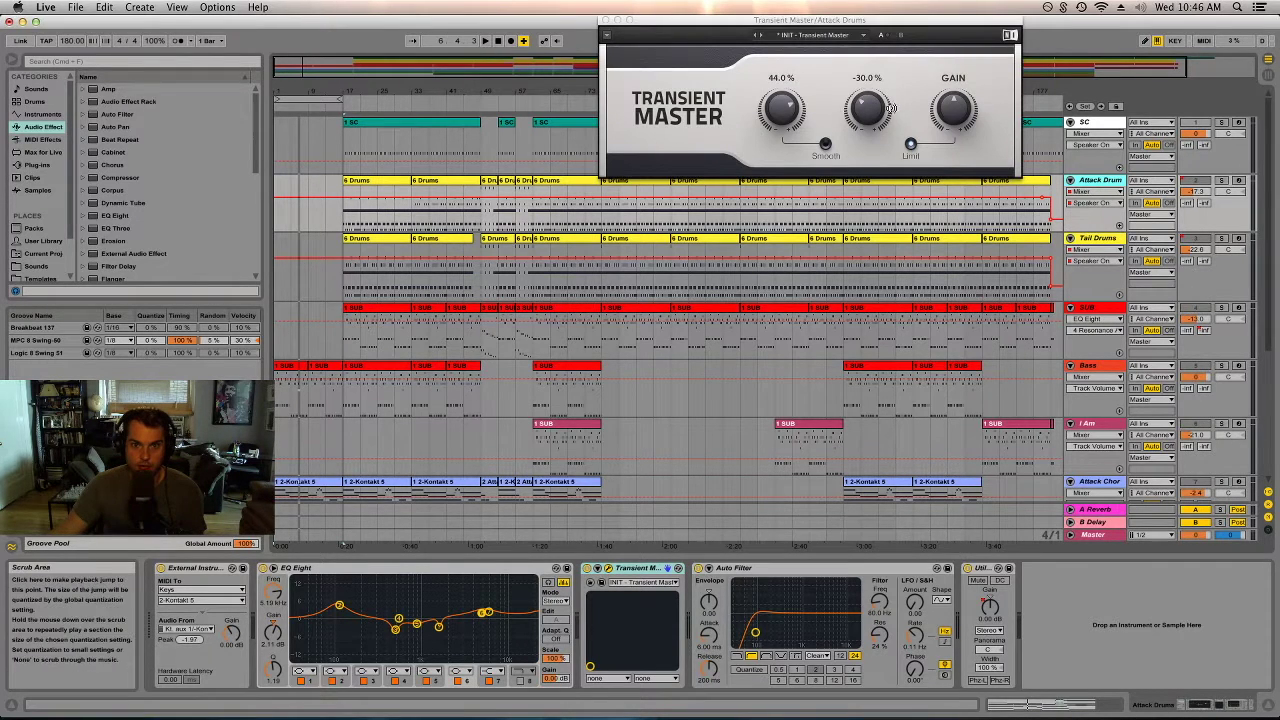
click(604, 20)
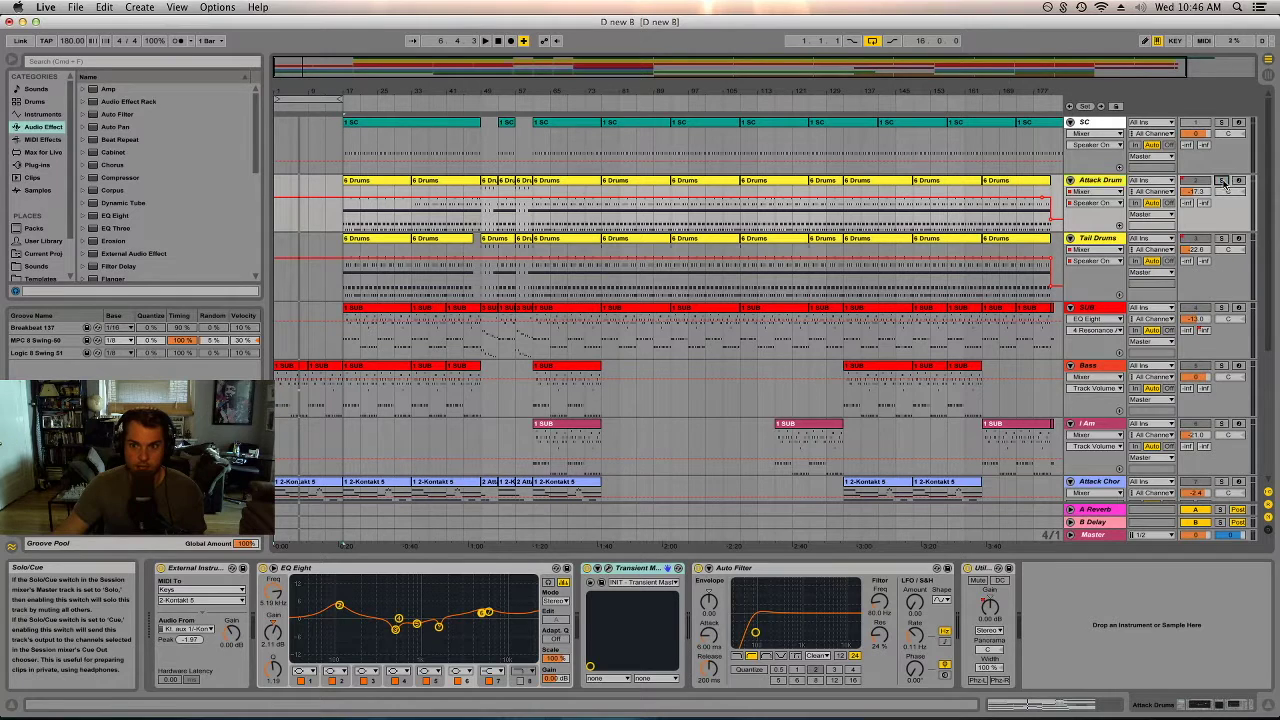
- Loop the first Attack Drum clip in solo and compare its sound with Transient Master bypassed and enabled
click(373, 184)
key(space)
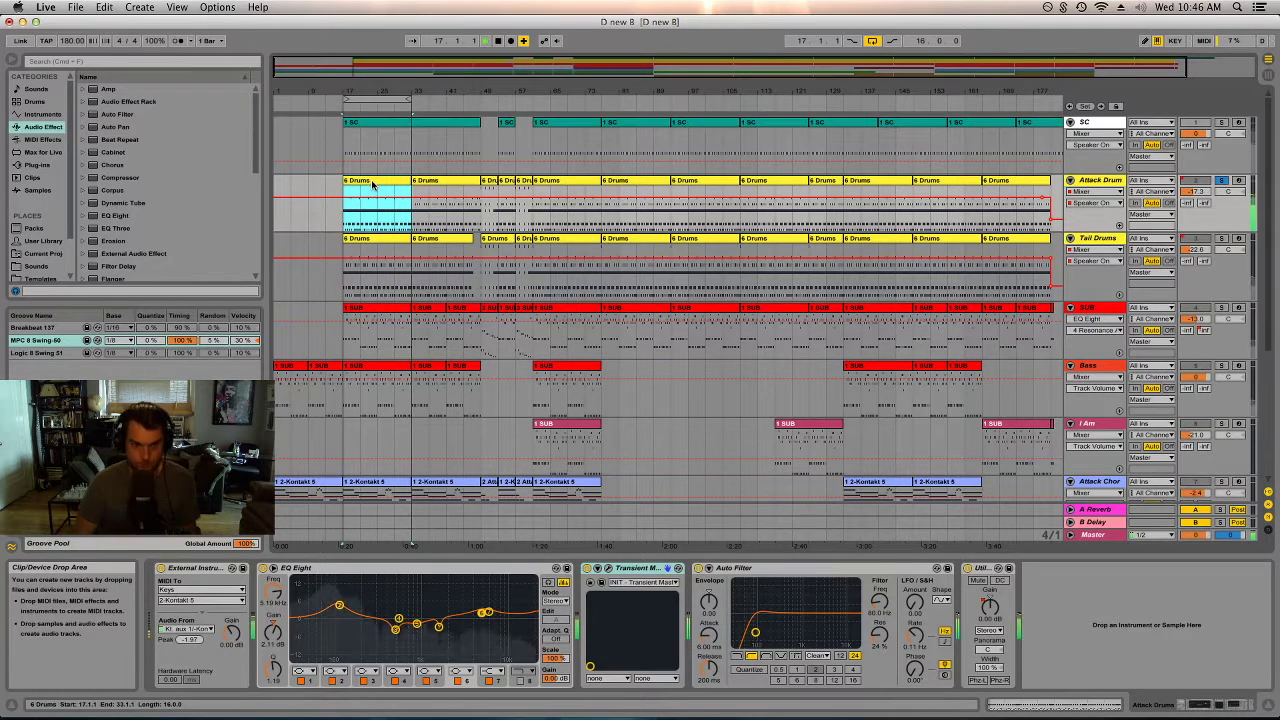
click(598, 568)
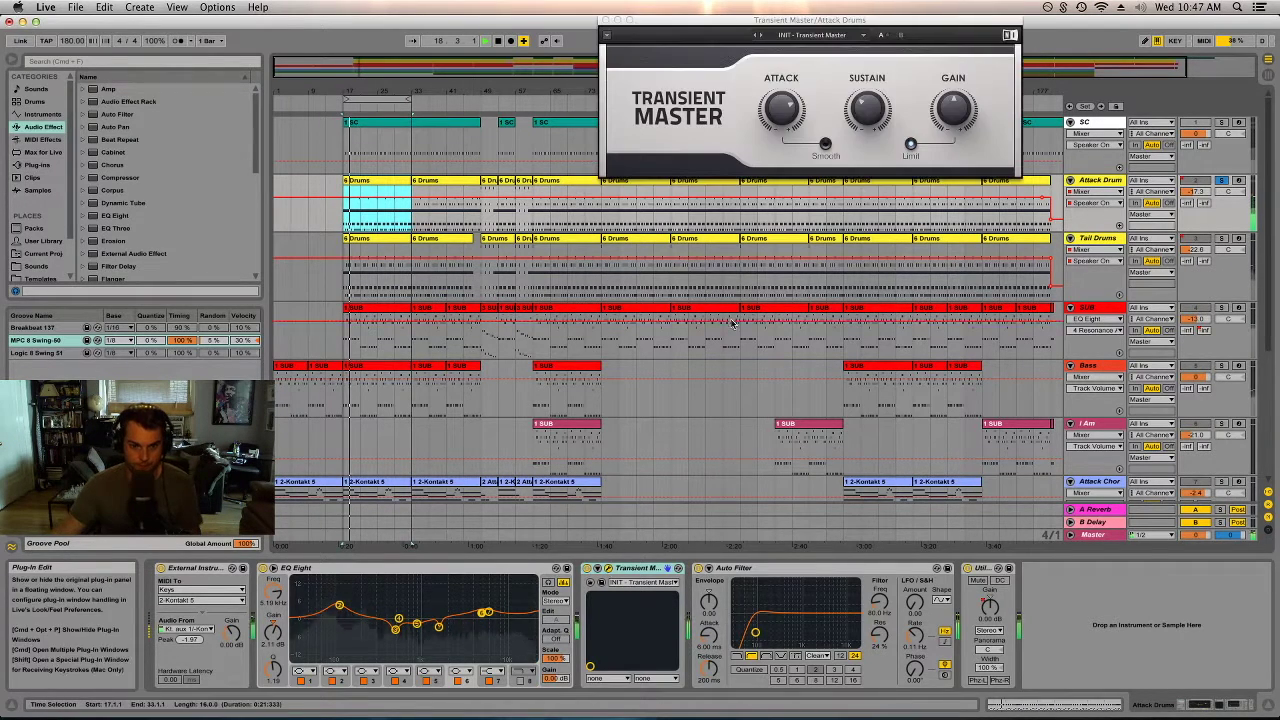
click(588, 568)
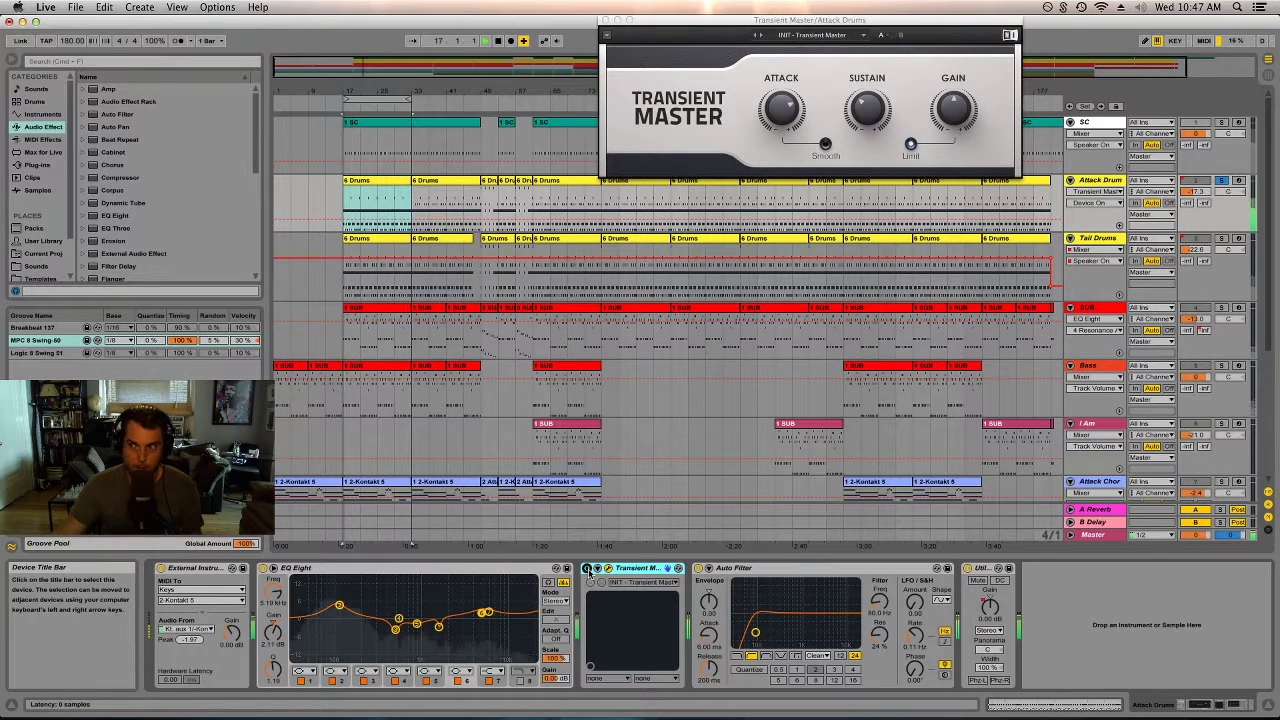
click(587, 568)
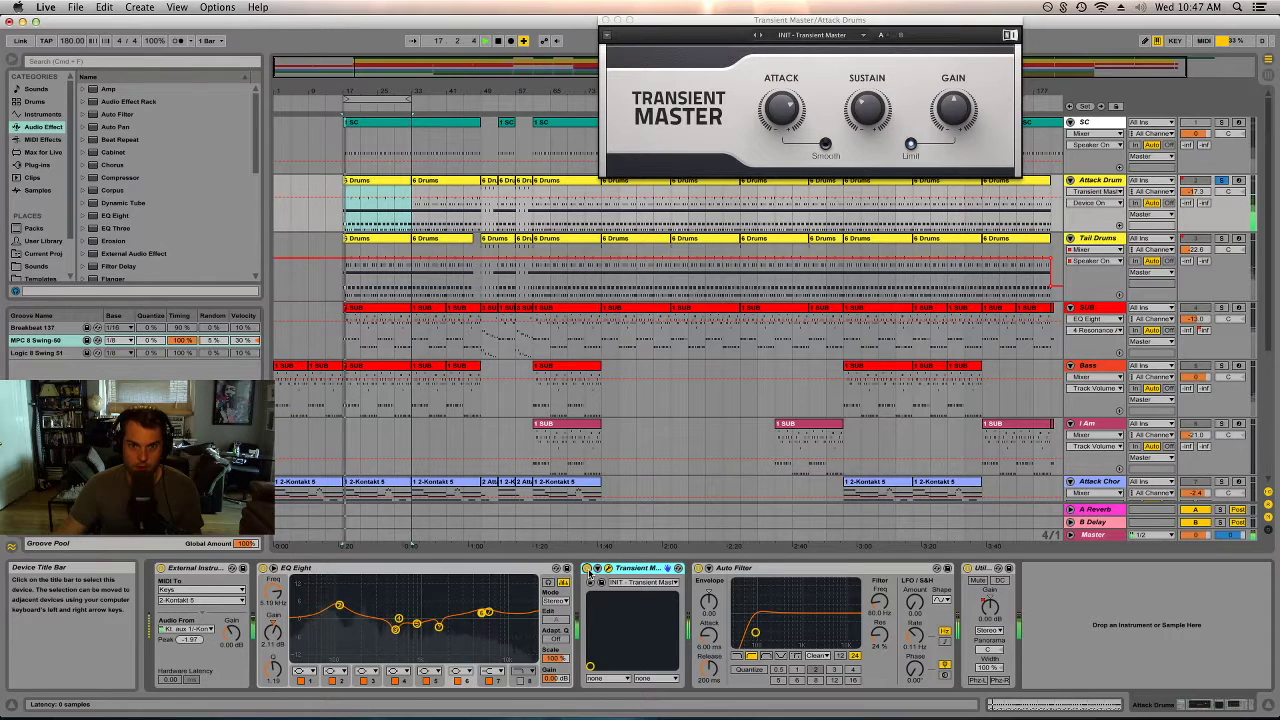
click(603, 20)
- Play the Tail Drums track in solo with Transient Master, Saturation Knob and EQ Eight bypassed, and re-enable EQ Eight to compare
click(1072, 237)
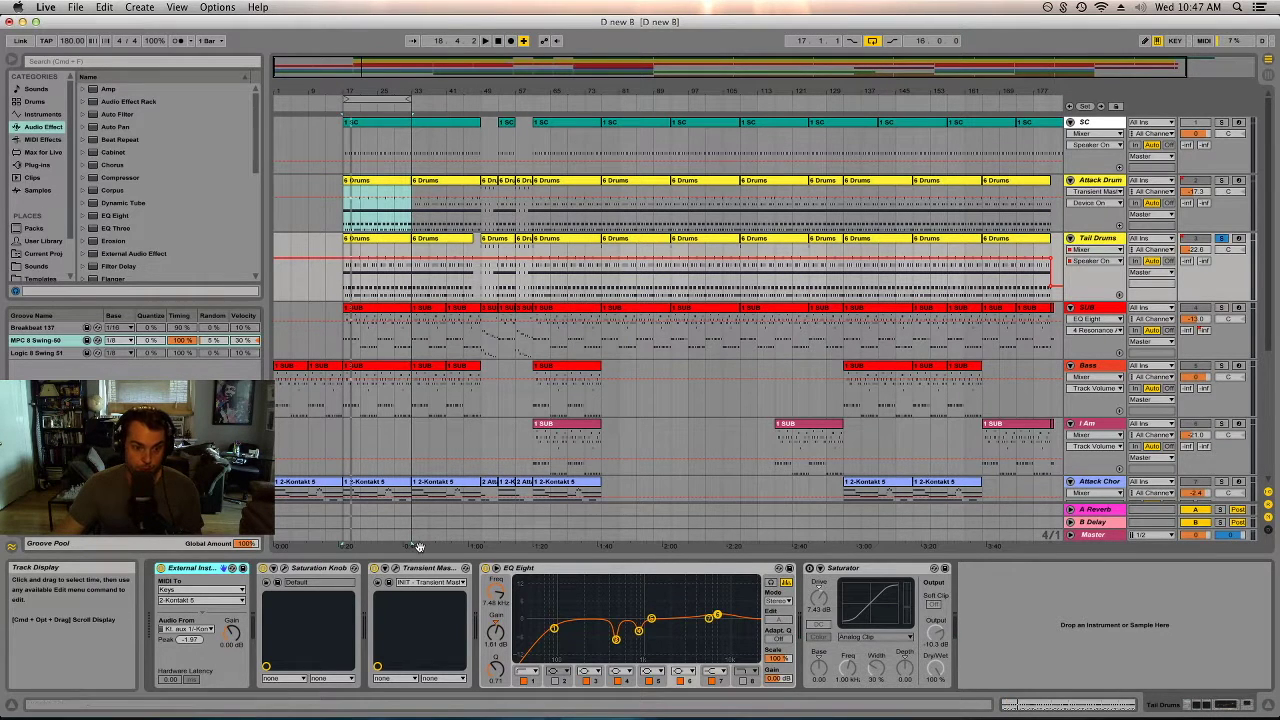
click(374, 568)
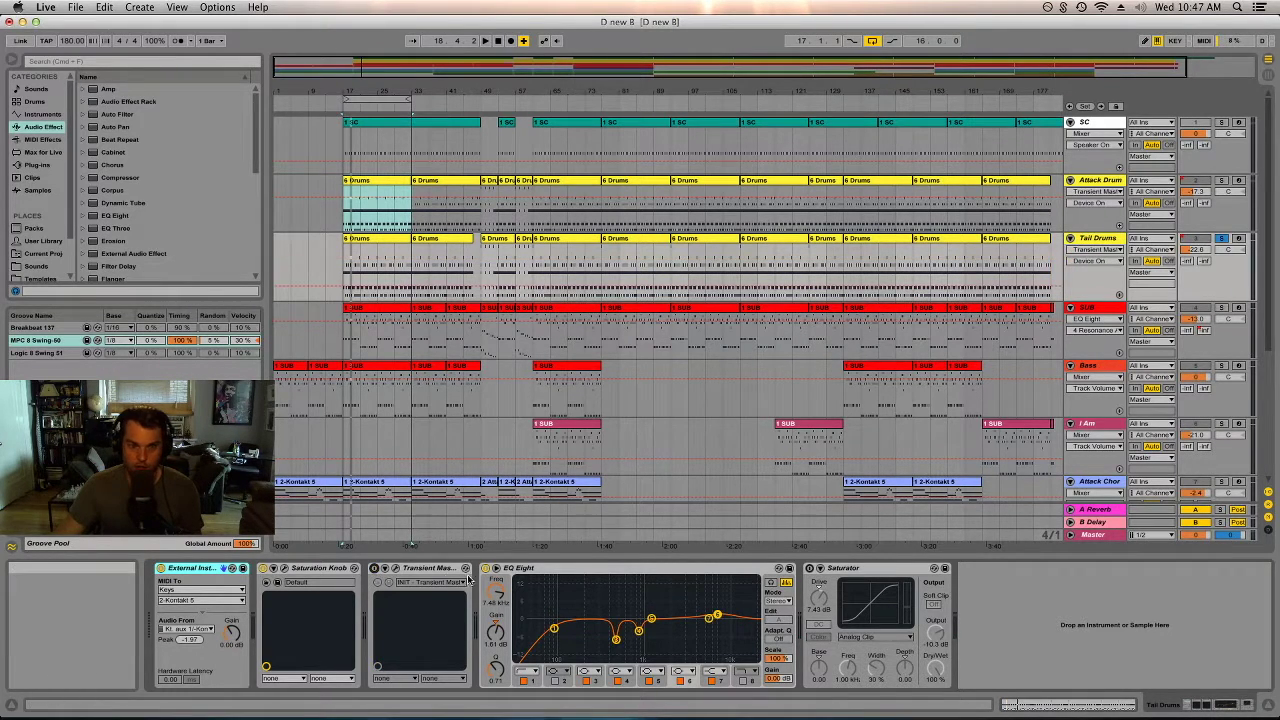
click(284, 568)
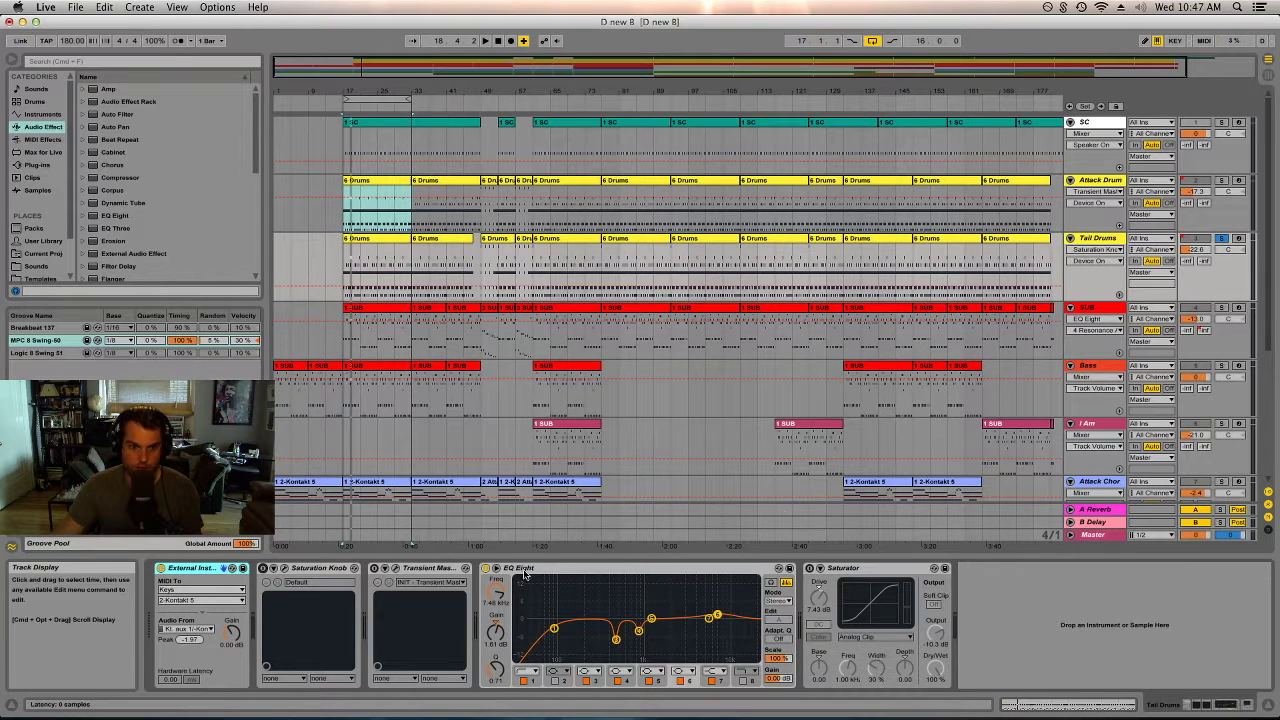
click(485, 568)
key(space)
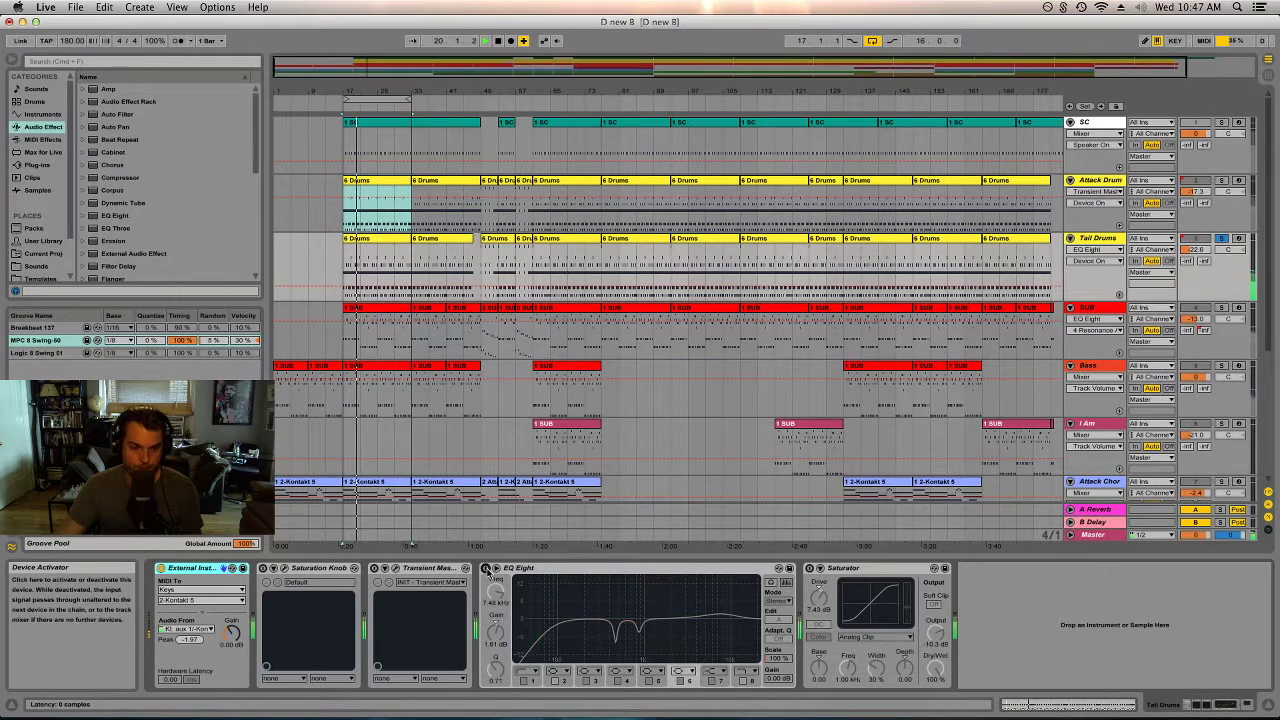
click(485, 568)
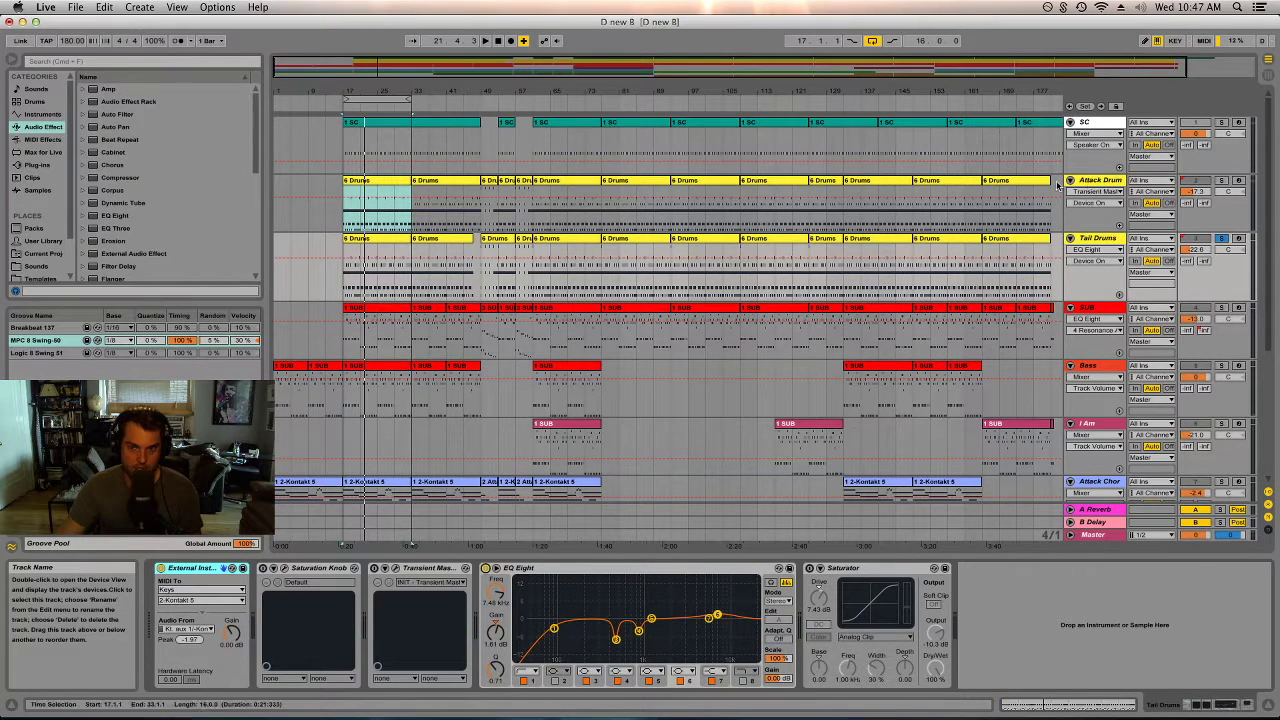
- Examine the attack and sustain settings of Transient Master on the Tail Drums track, and close the plug-in window
click(395, 568)
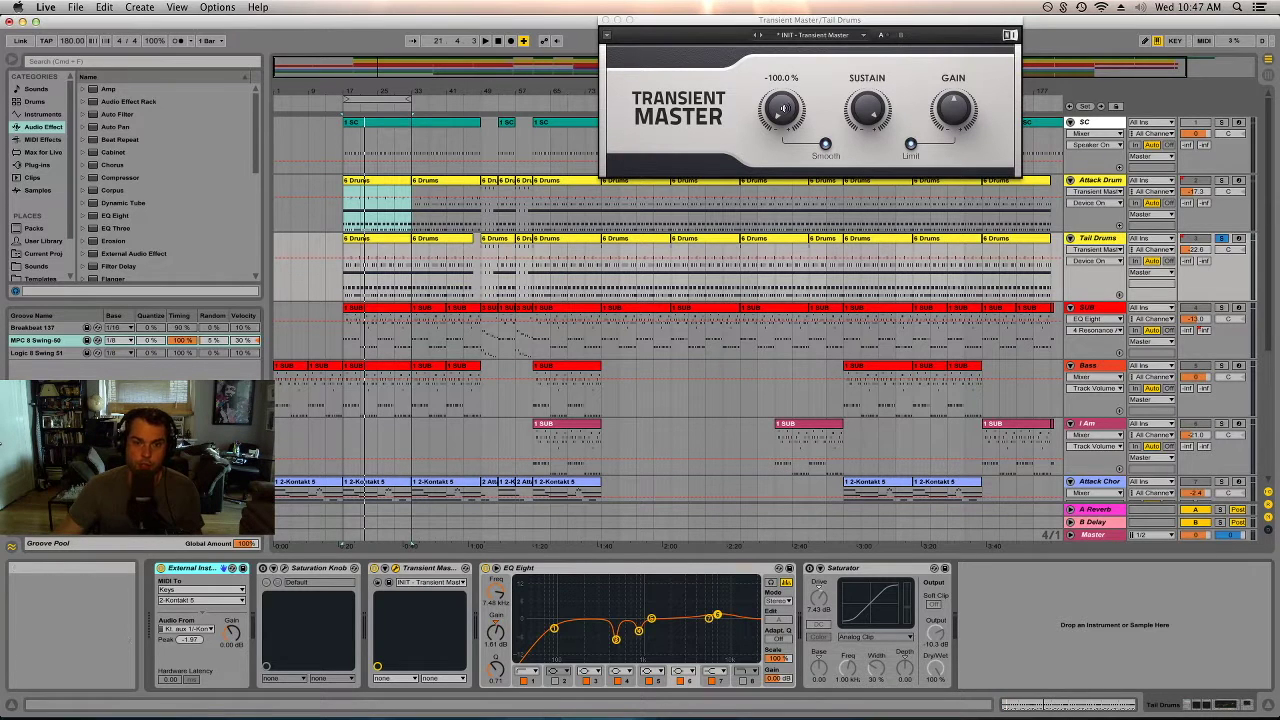
click(770, 108)
mouse_move(862, 120)
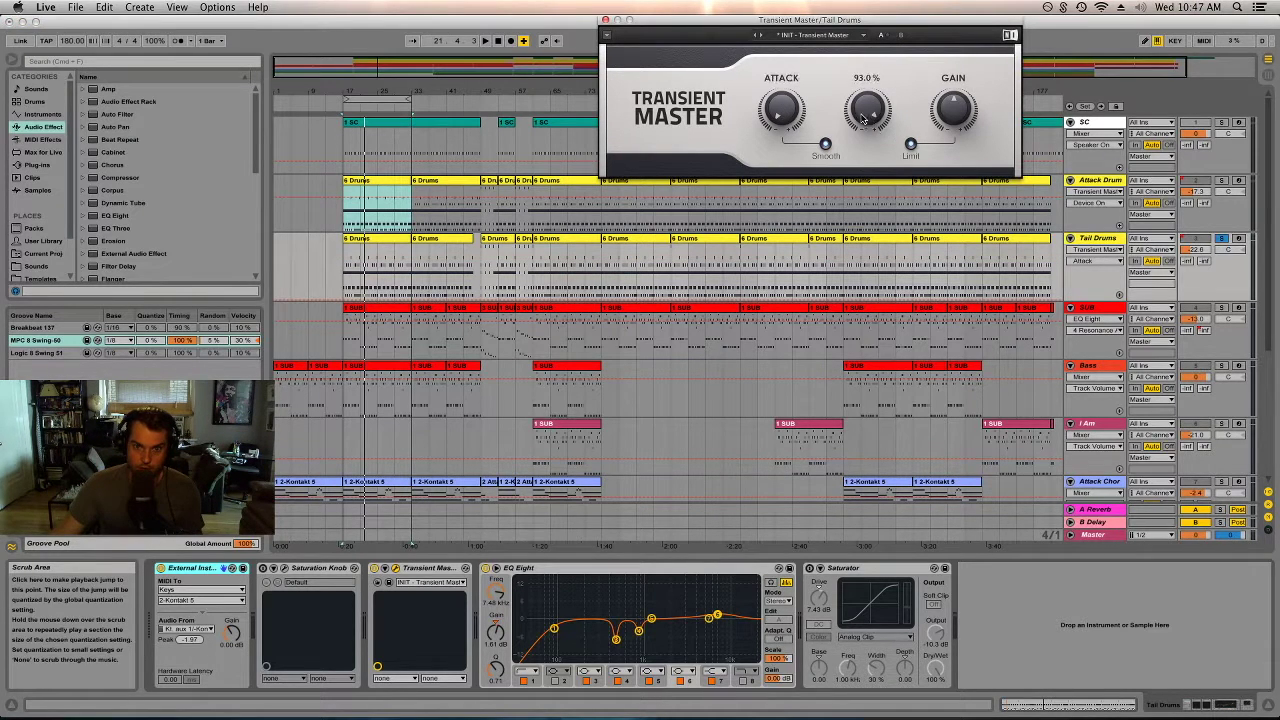
click(606, 19)
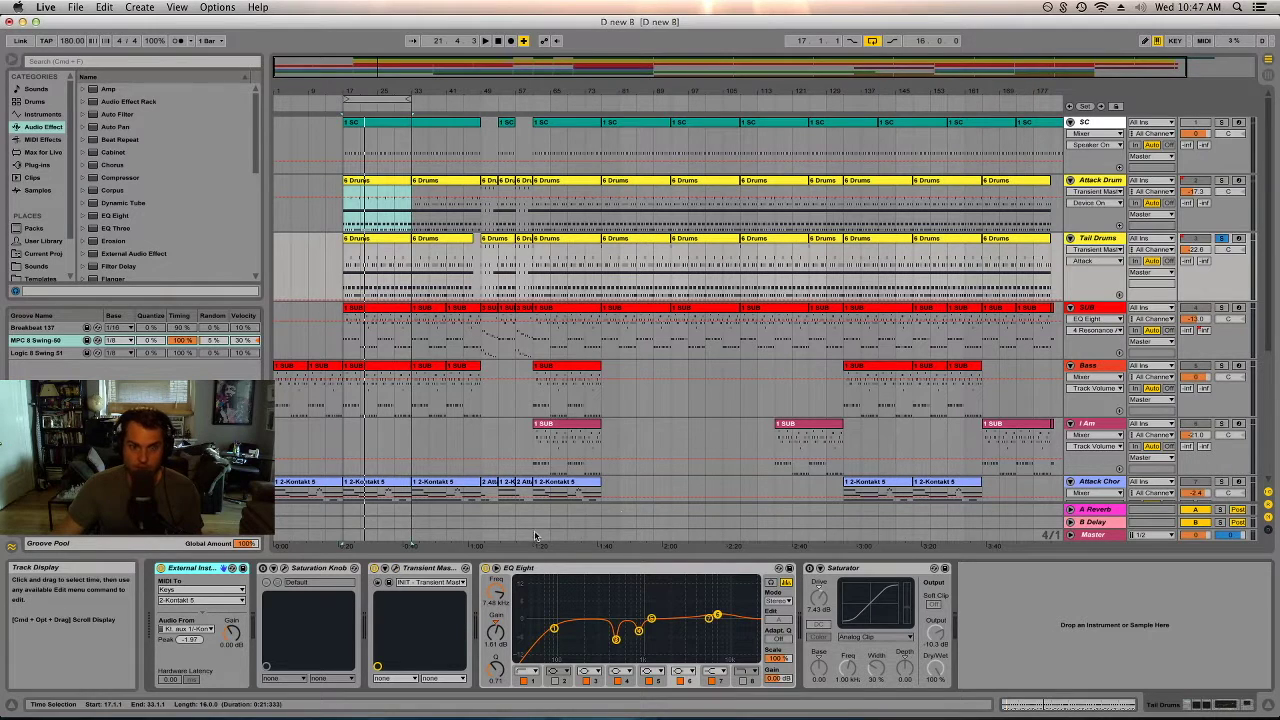
- Play the soloed Tail Drums loop, switch Saturation Knob on, and examine its saturation amount in the plug-in window
click(1222, 240)
key(space)
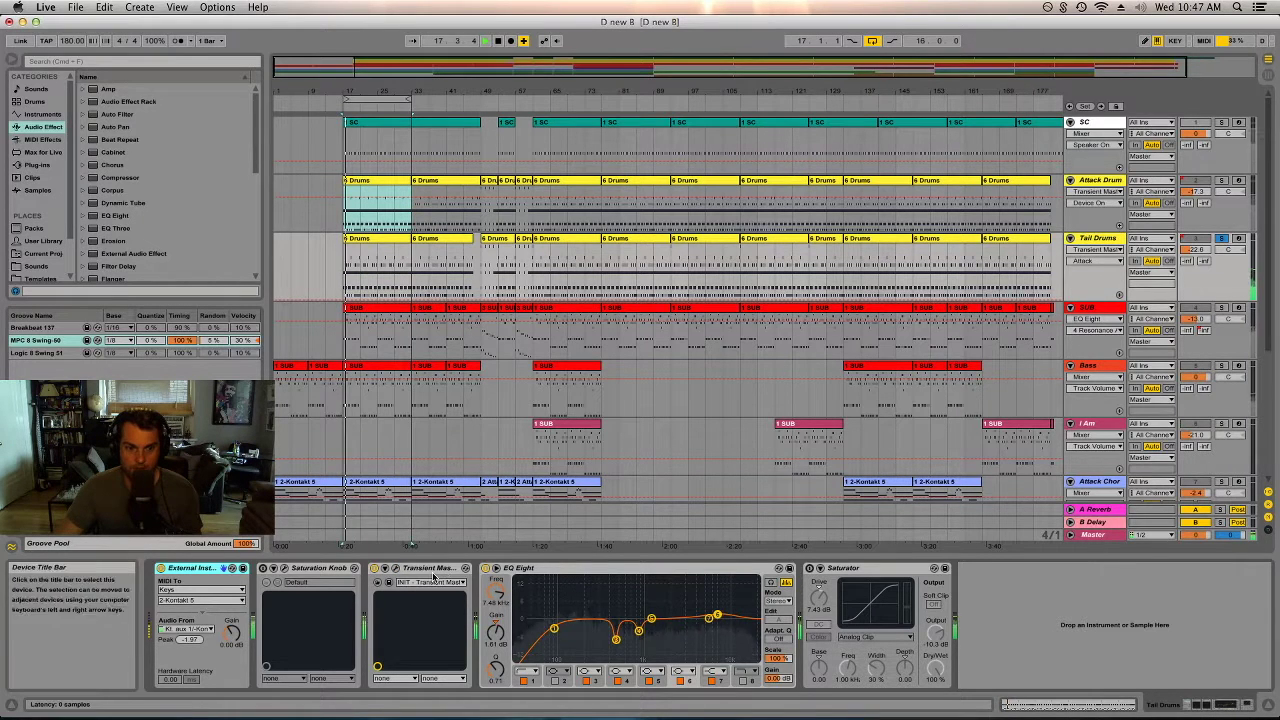
click(265, 569)
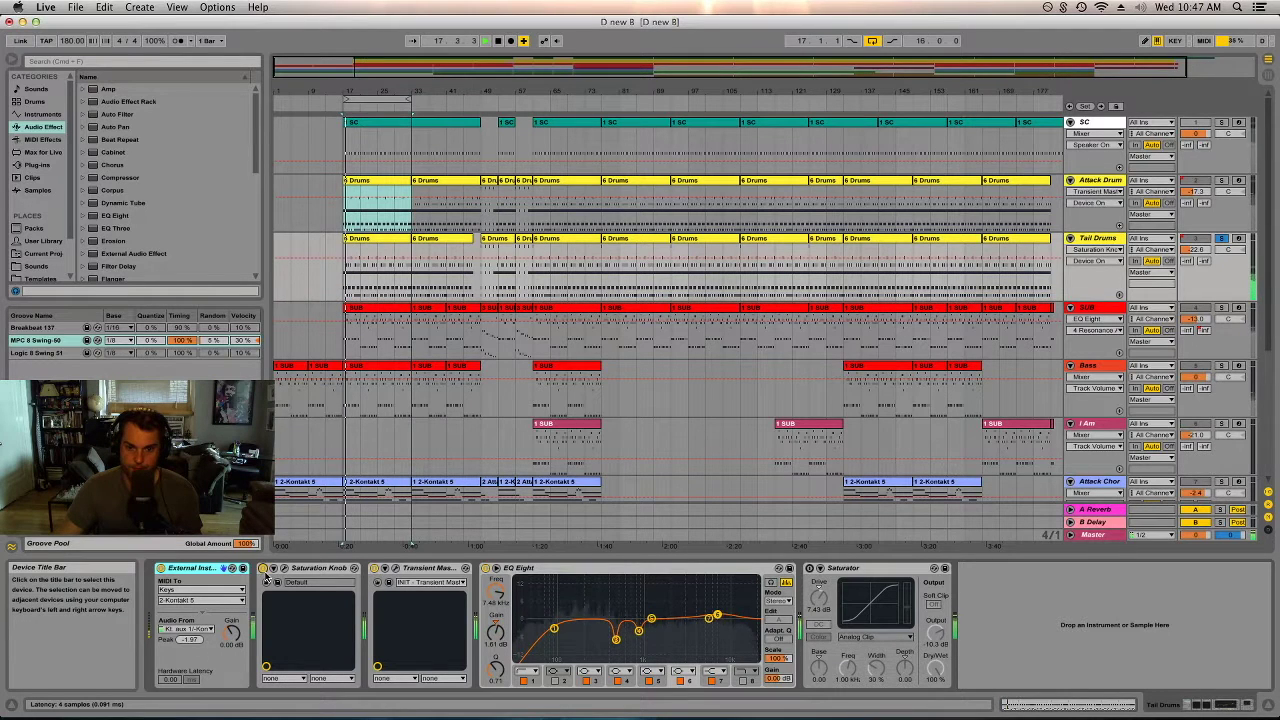
click(276, 568)
click(672, 93)
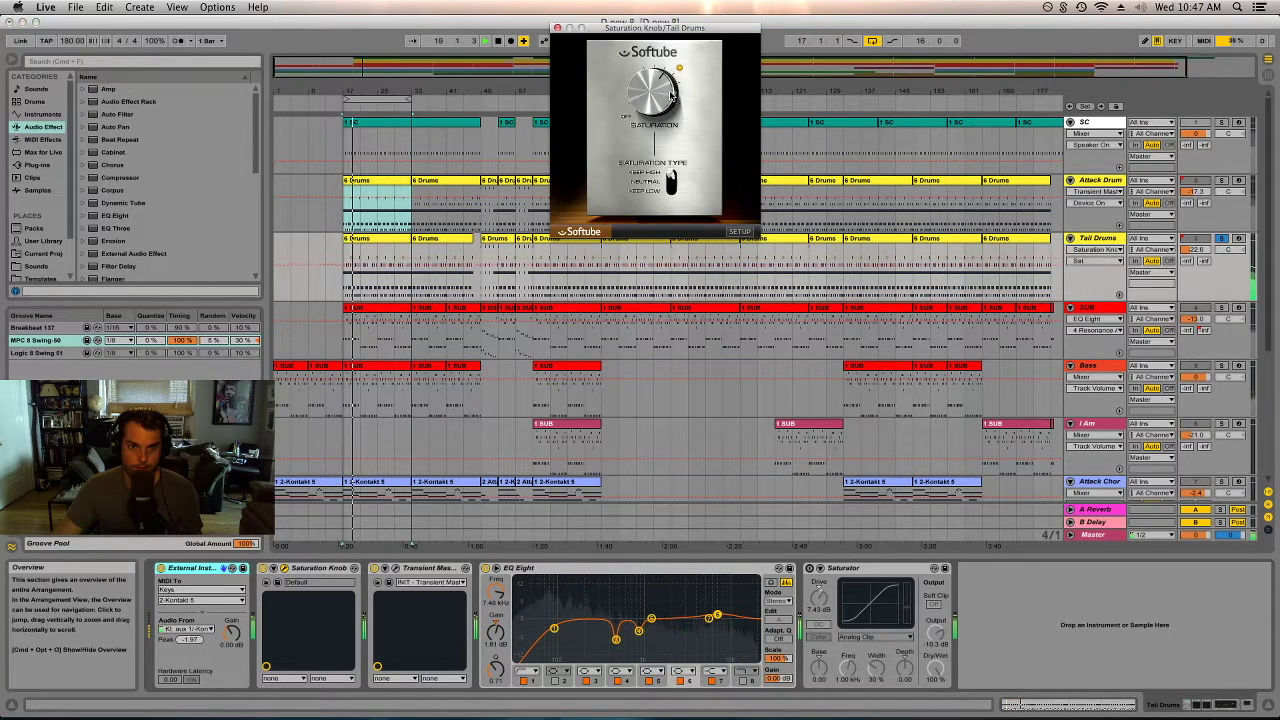
key(super+alt+p)
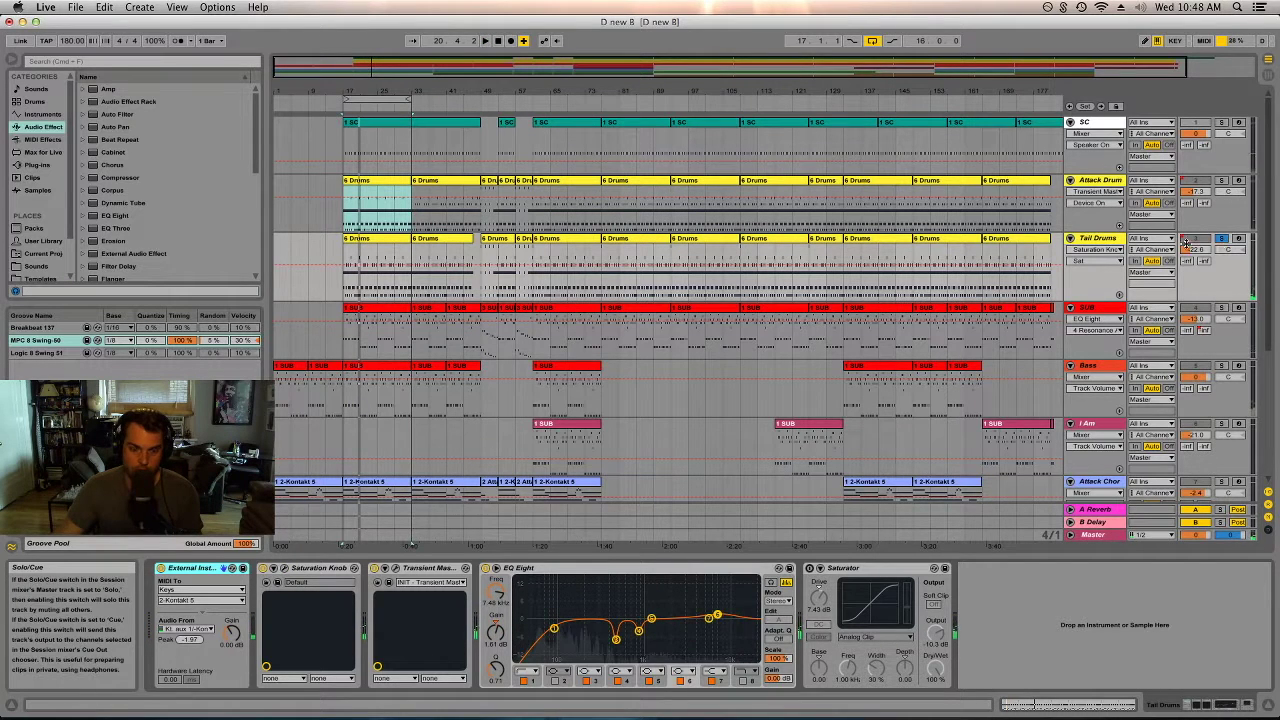
- Solo the Attack Drum track together with Tail Drums to compare the layers, and save the set
click(1221, 180)
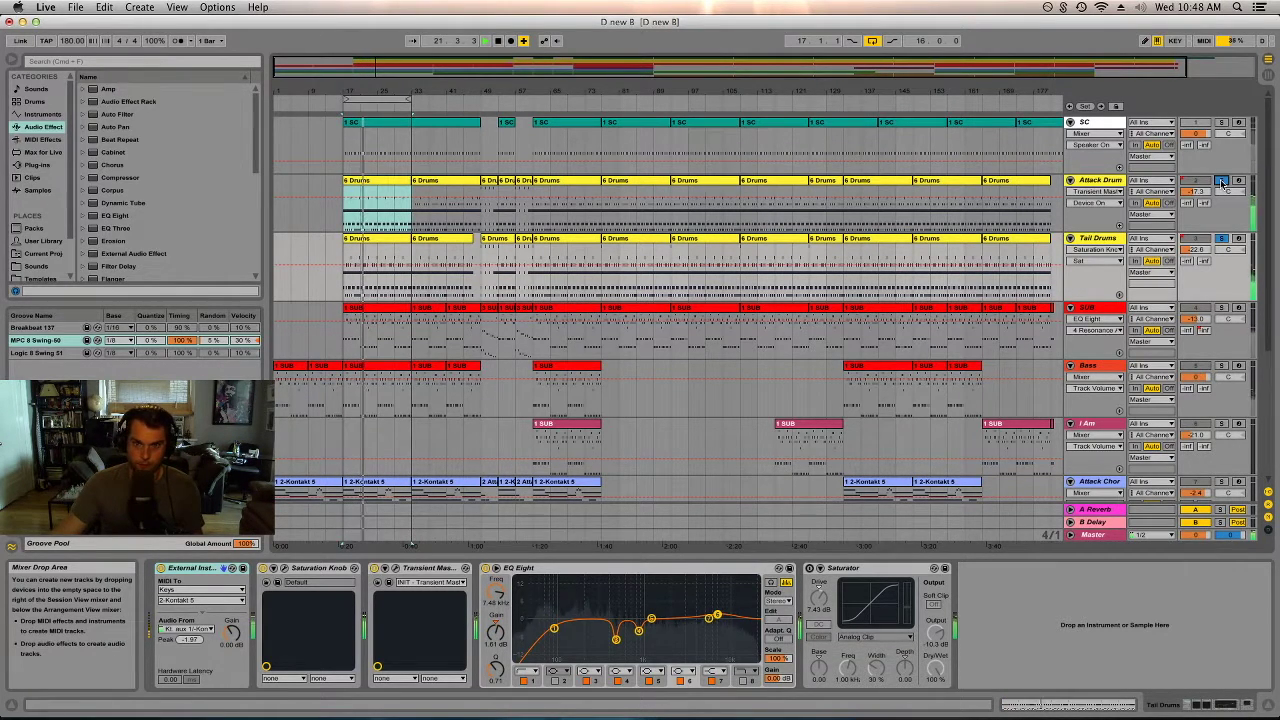
click(1221, 180)
key(super+s)
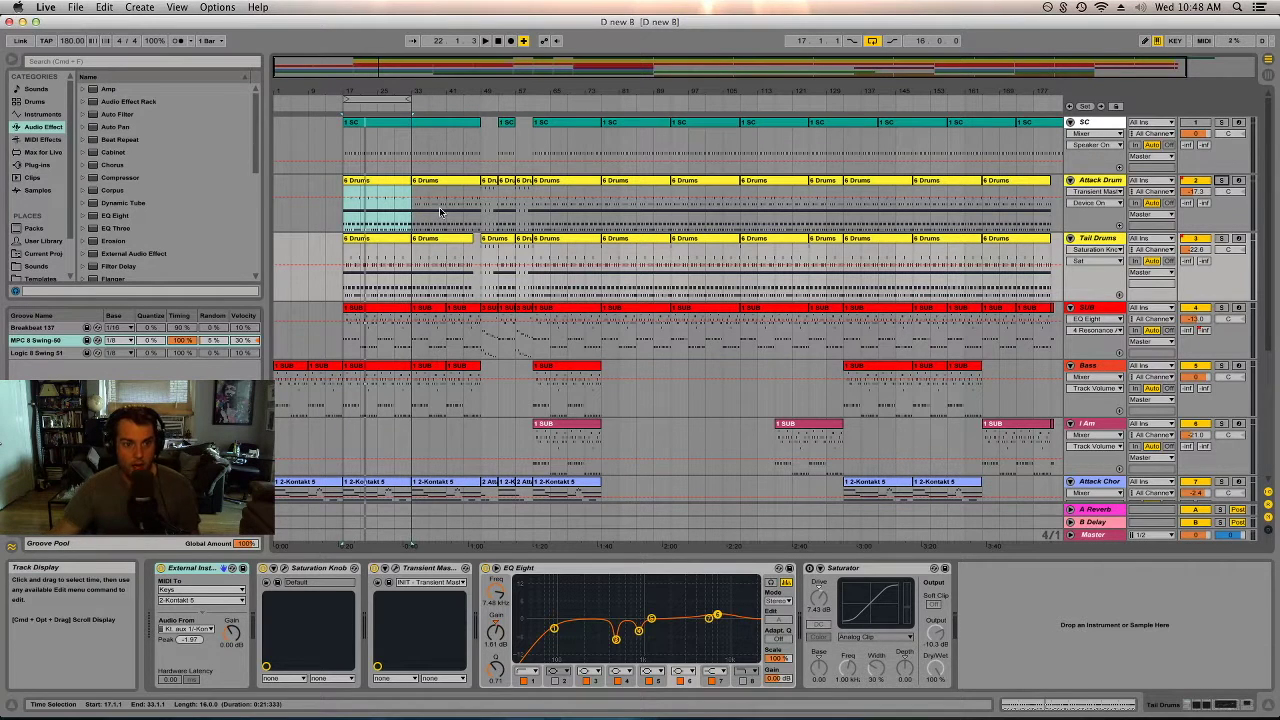
- Select the first Tail Drums clip and review the track's device chain and its Transient Master attack and sustain values
click(397, 241)
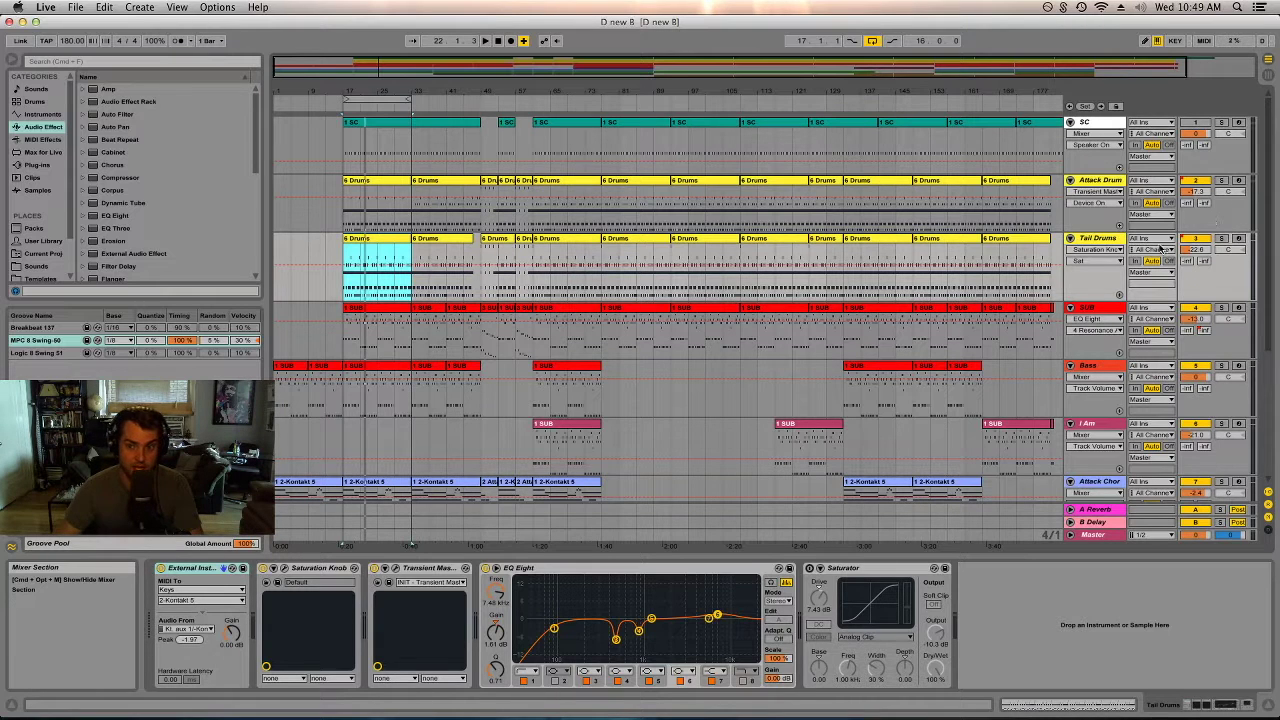
click(1112, 241)
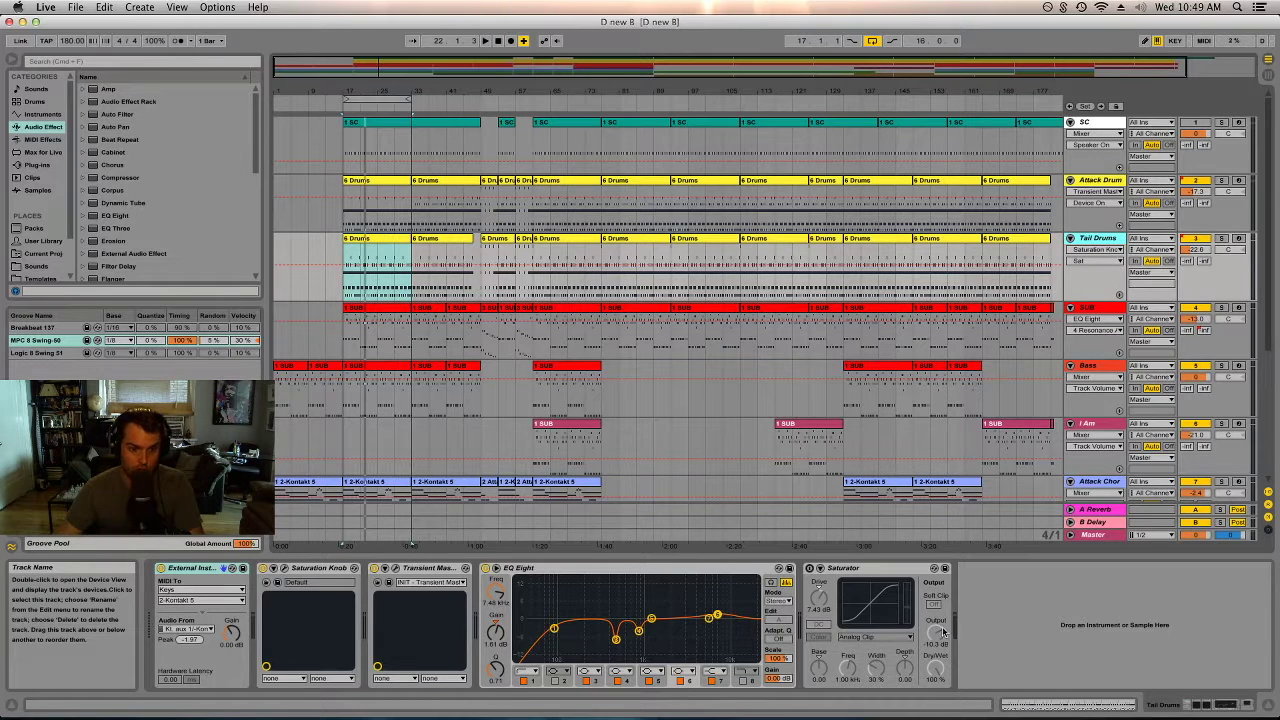
click(396, 569)
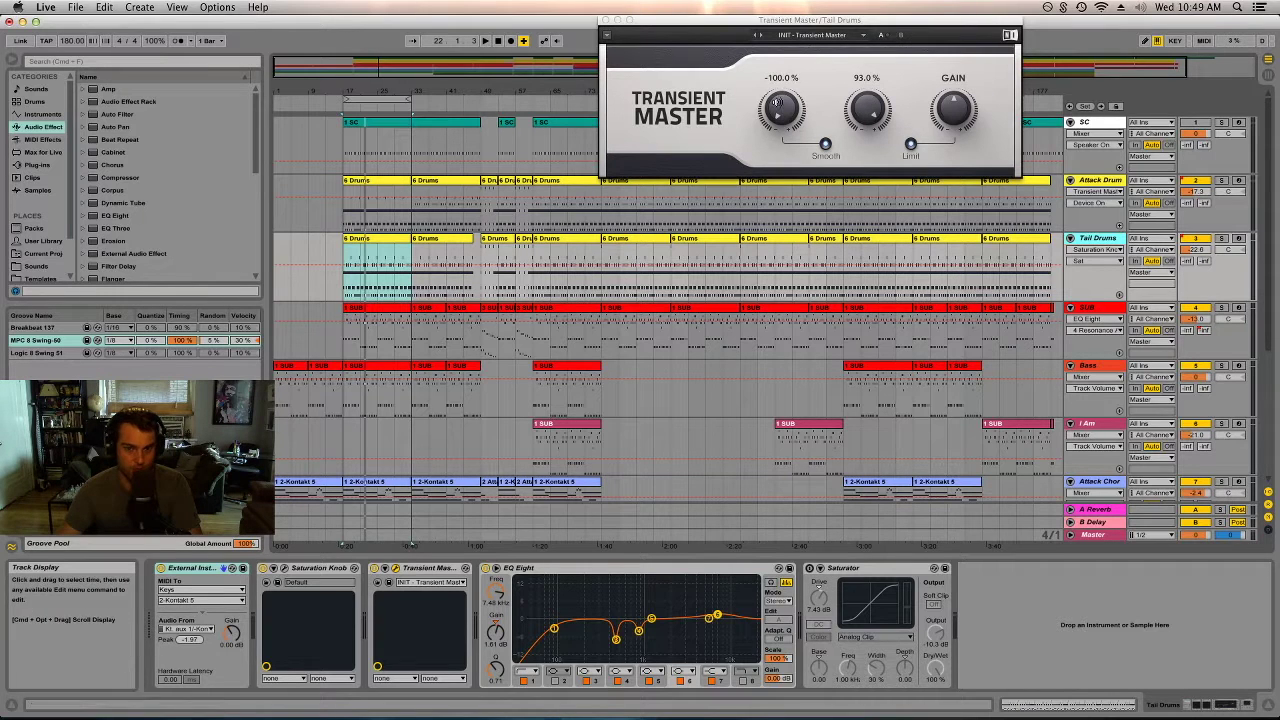
click(605, 20)
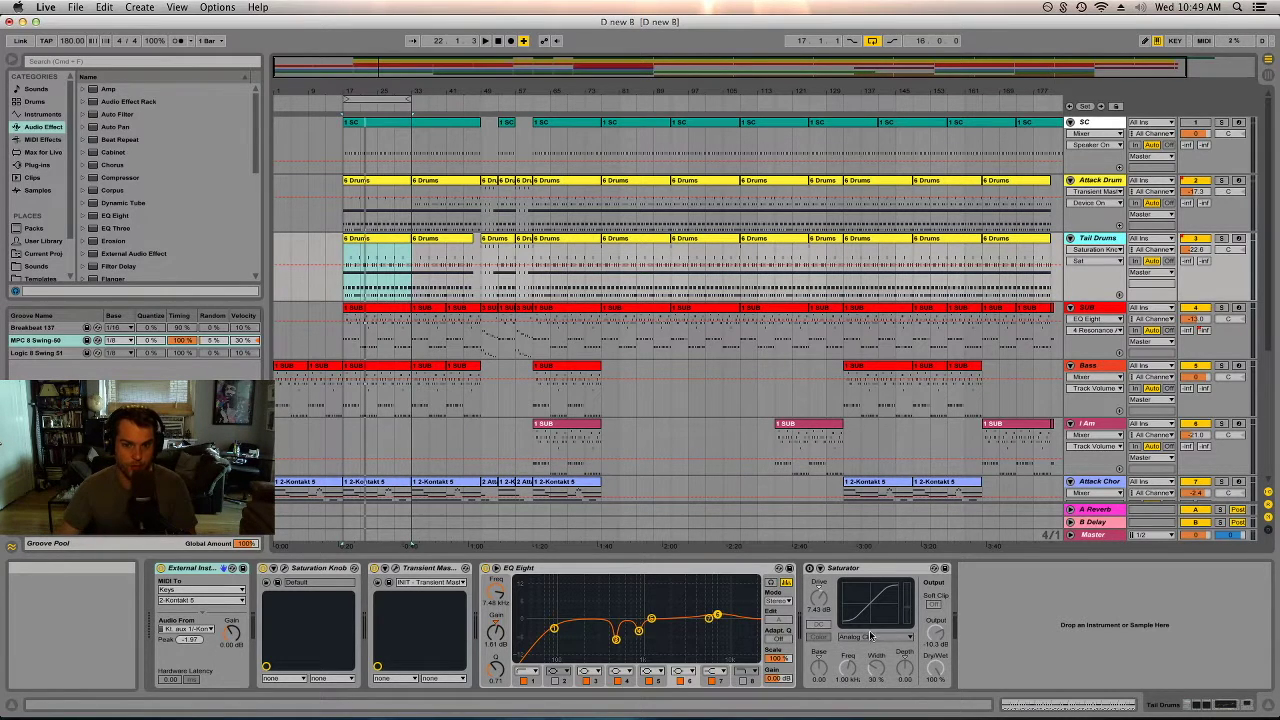
- Delete the Saturator from the Tail Drums device chain and examine the Saturation Knob plug-in's settings
click(878, 578)
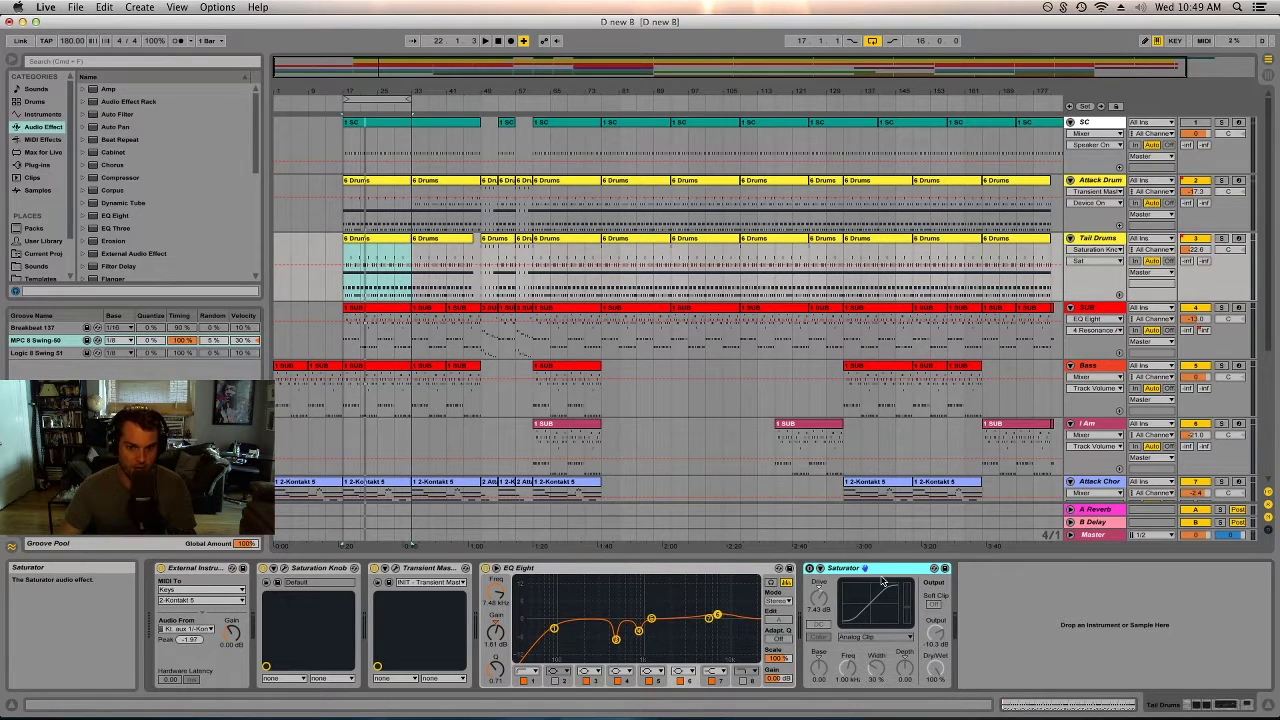
key(Delete)
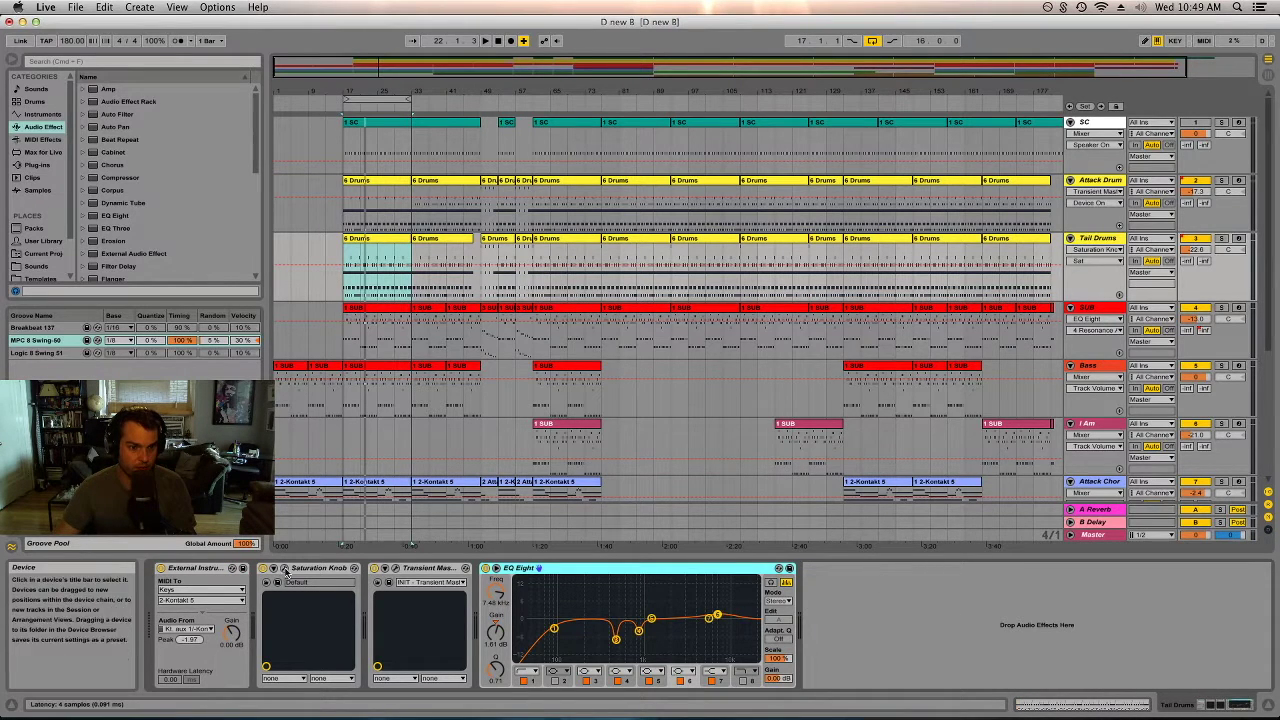
click(285, 569)
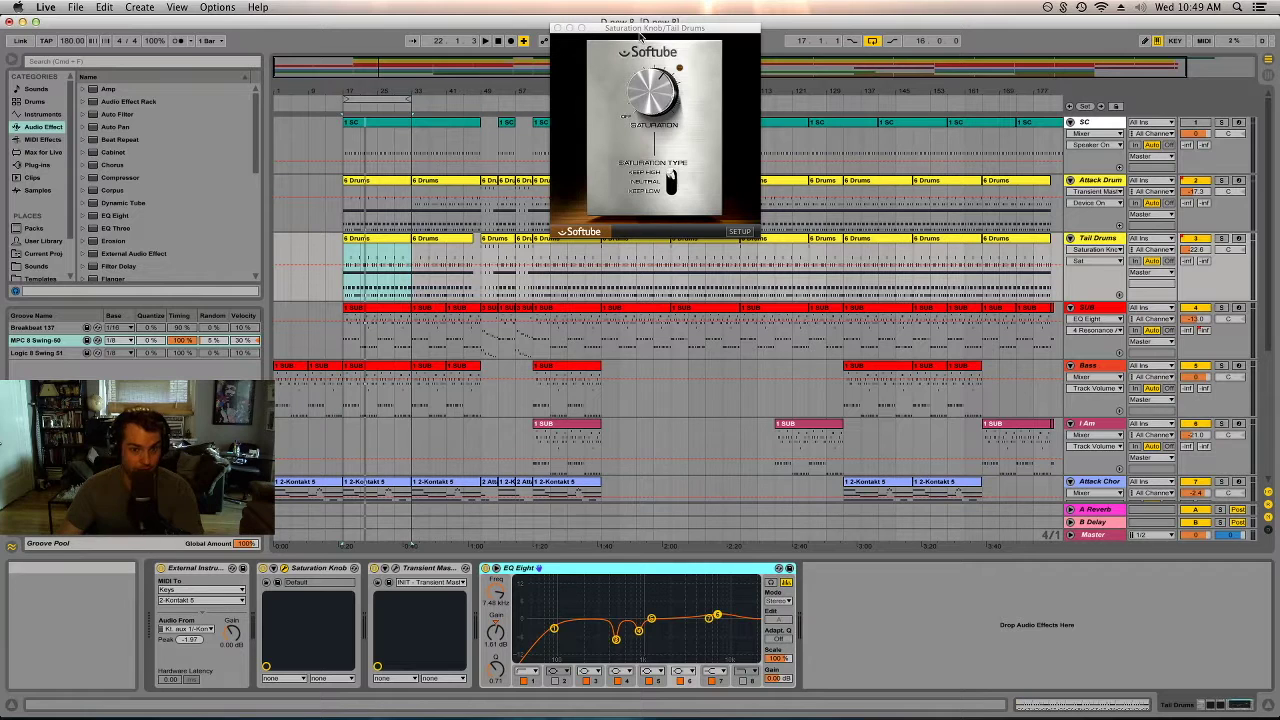
click(643, 97)
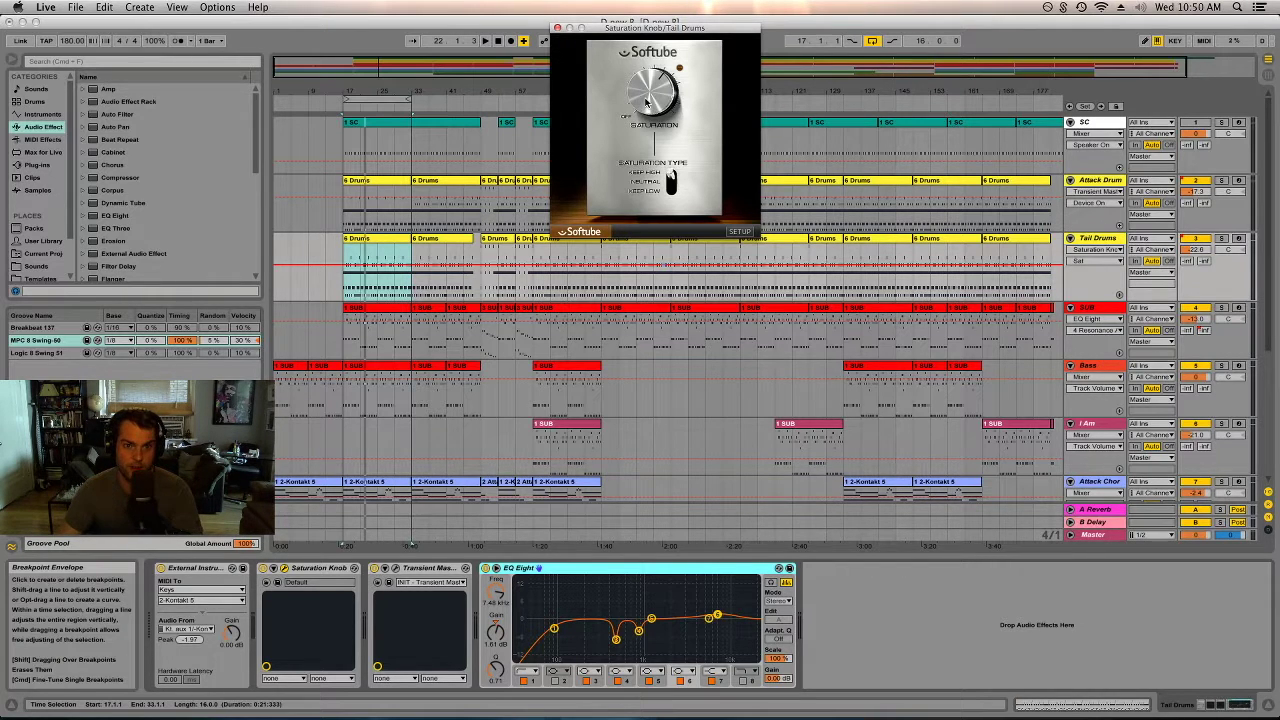
click(557, 28)
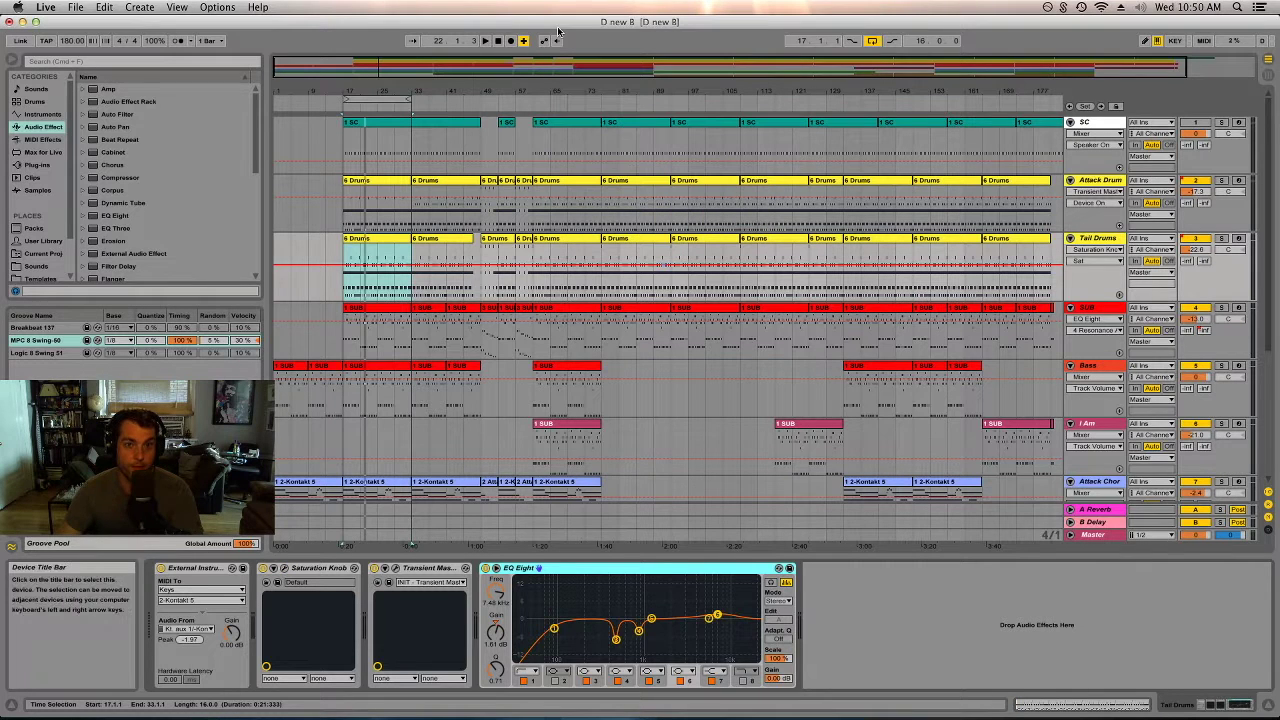
- Play the first SUB clip in solo and inspect the track's device chain through to the Compressor and Spectrum
click(1220, 309)
click(390, 310)
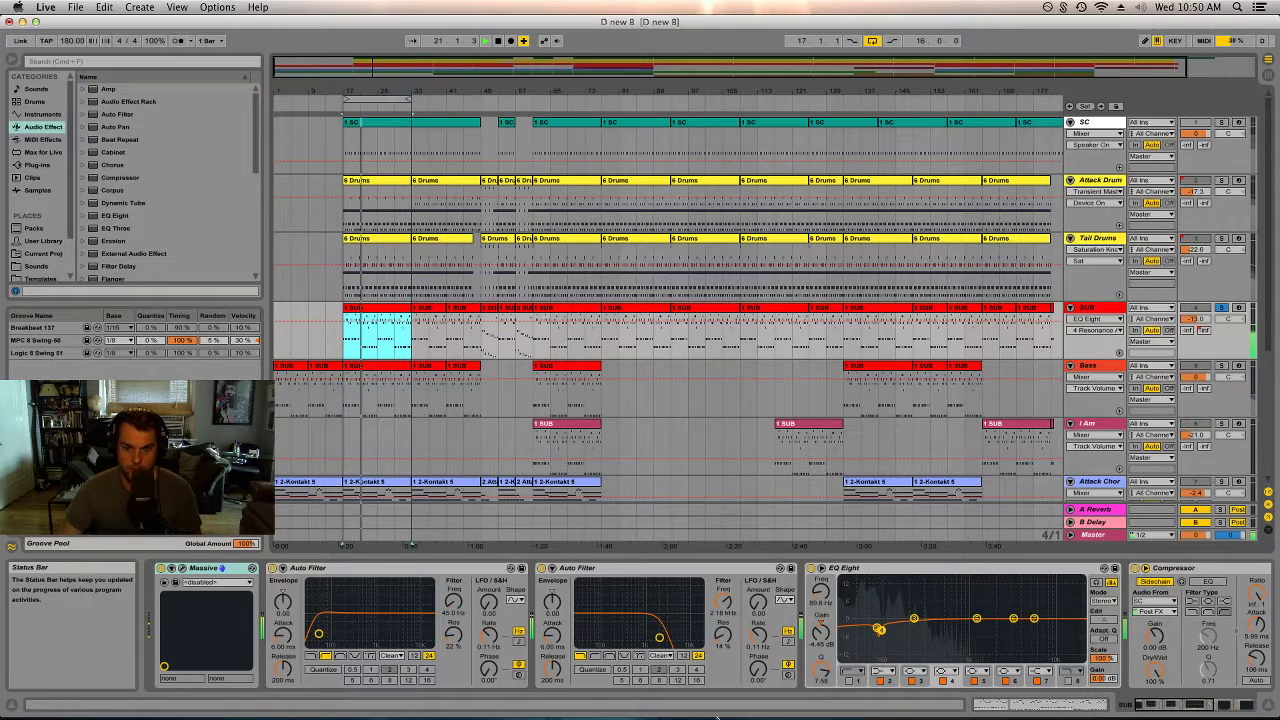
click(1162, 708)
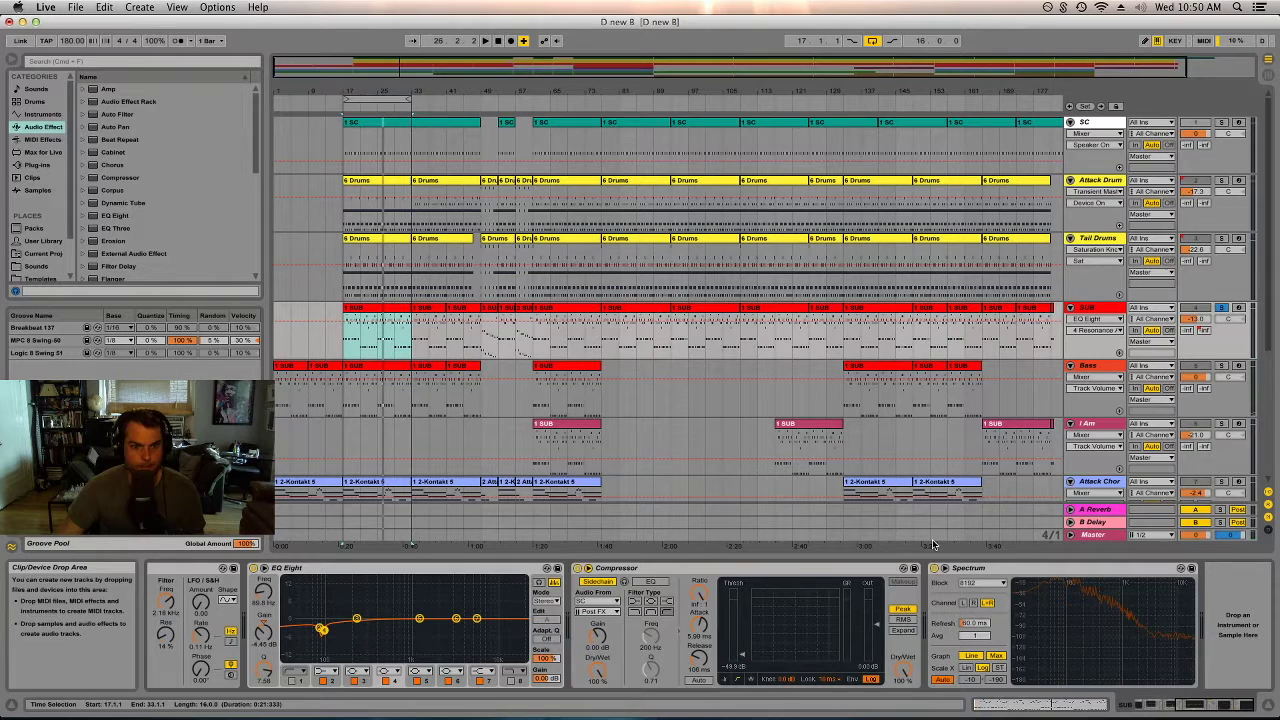
drag(157, 214, 781, 463)
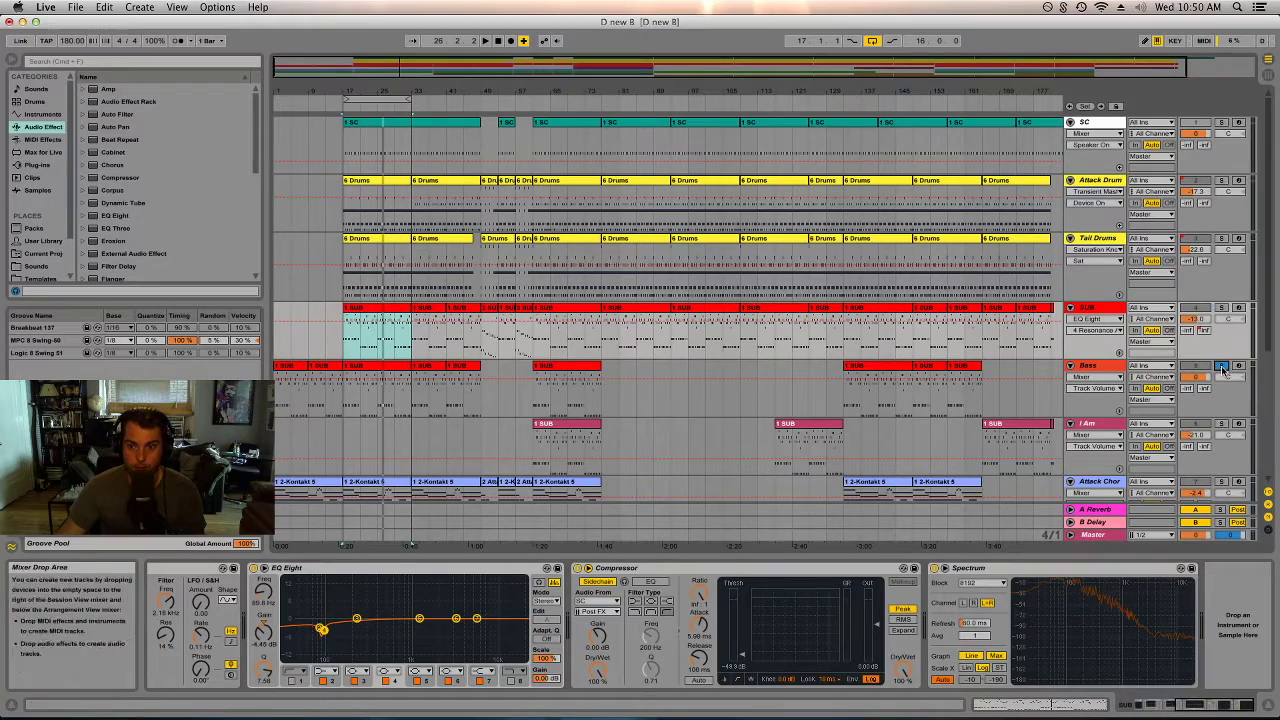
- Play the first Bass clip in solo to hear the bass with its device chain
click(384, 366)
key(space)
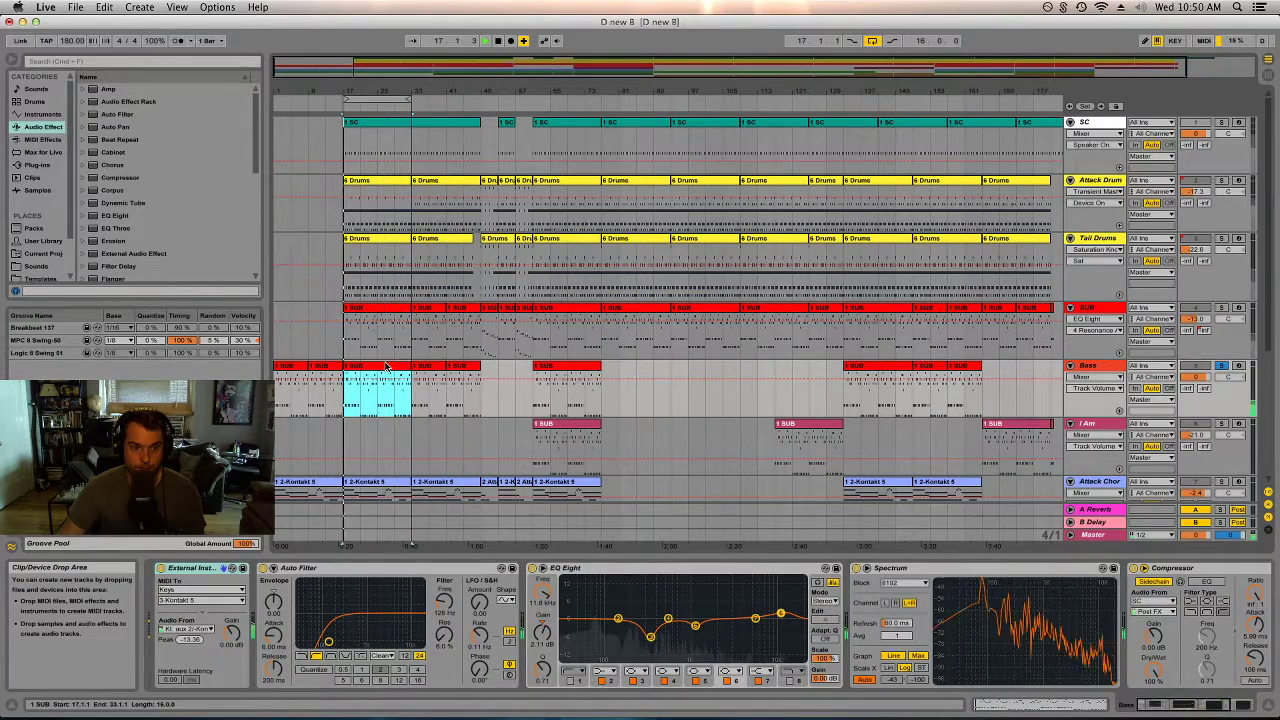
scroll(918, 311, down, 3)
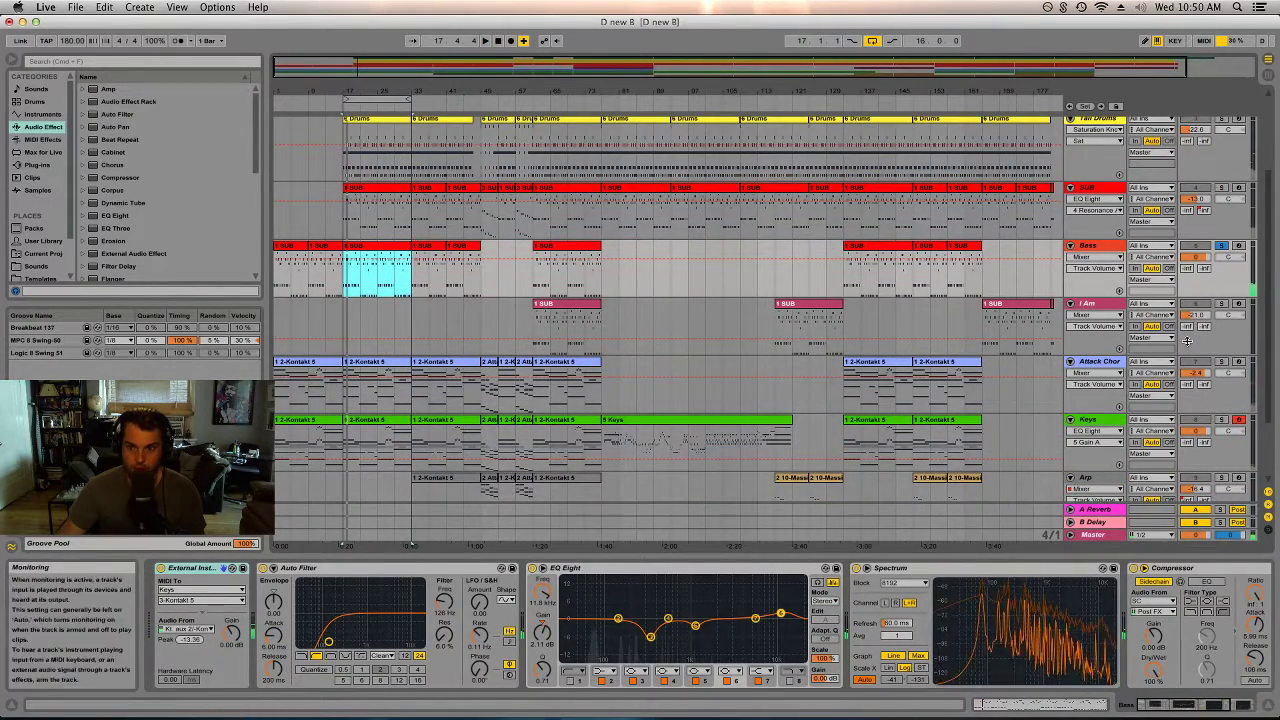
- Play the Attack Chords track in solo and compare its sound with the sidechained Auto Filter bypassed and enabled
click(1221, 361)
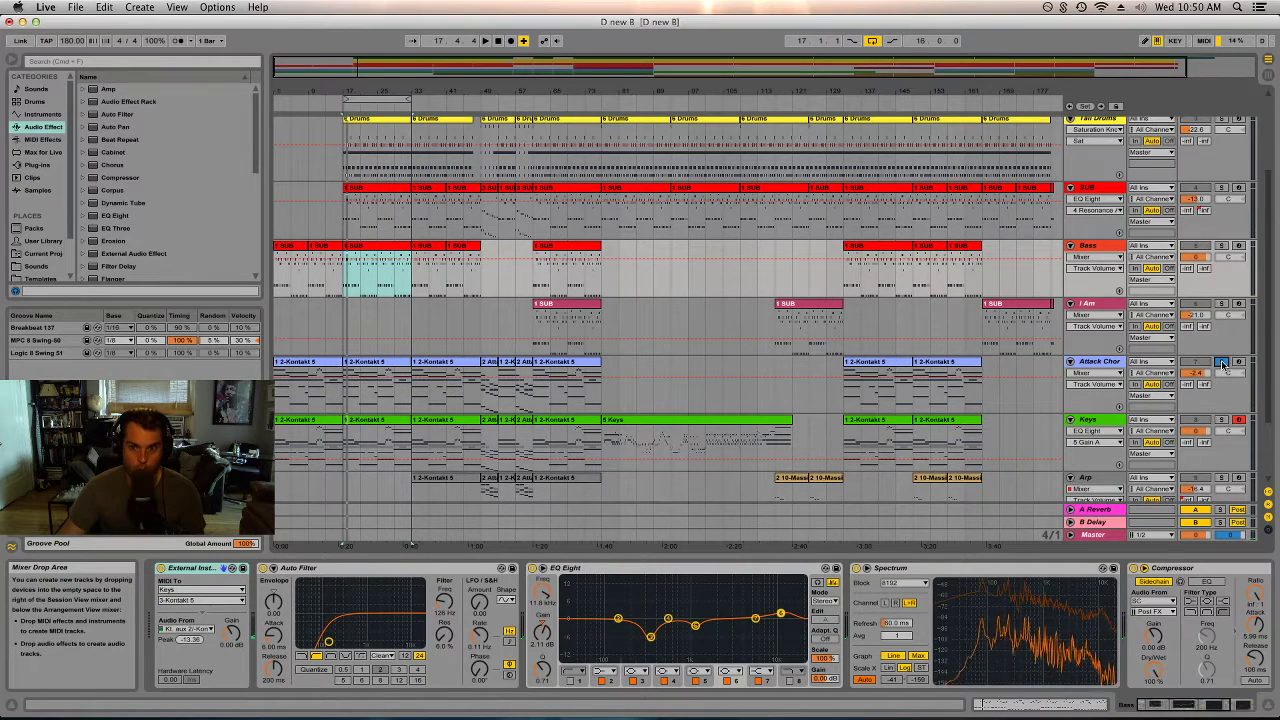
click(1118, 363)
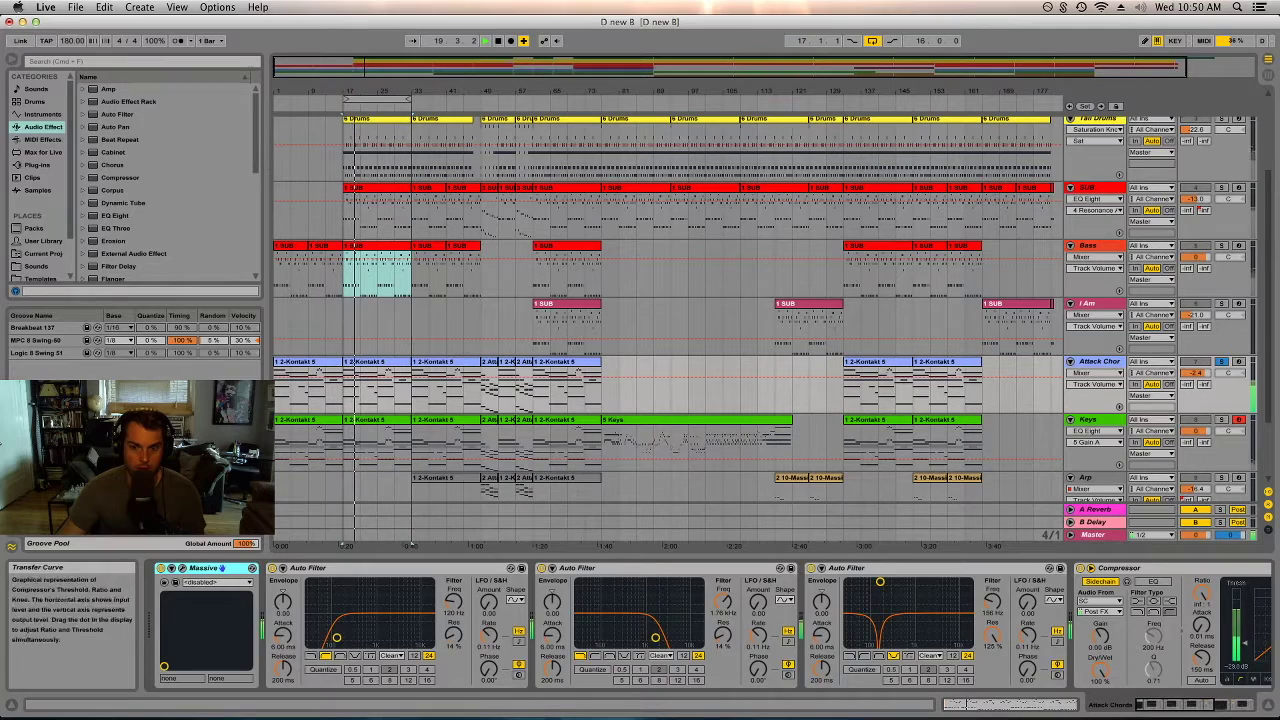
click(1030, 704)
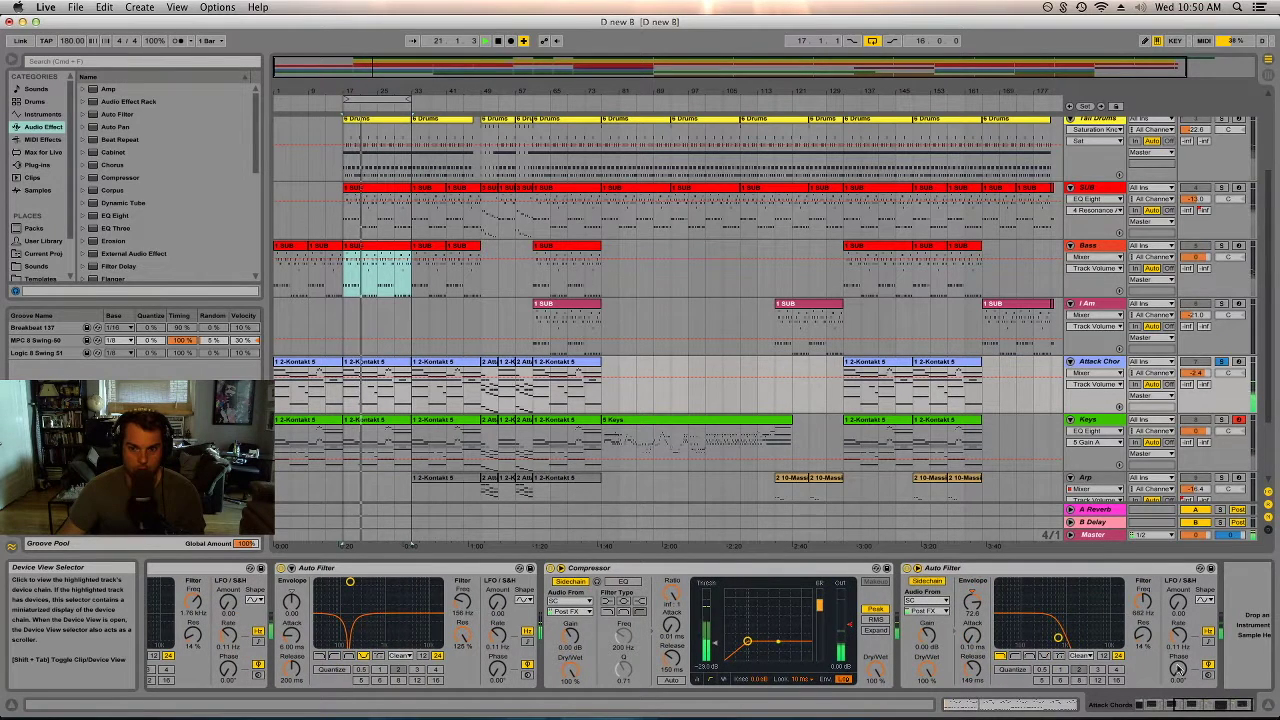
click(907, 568)
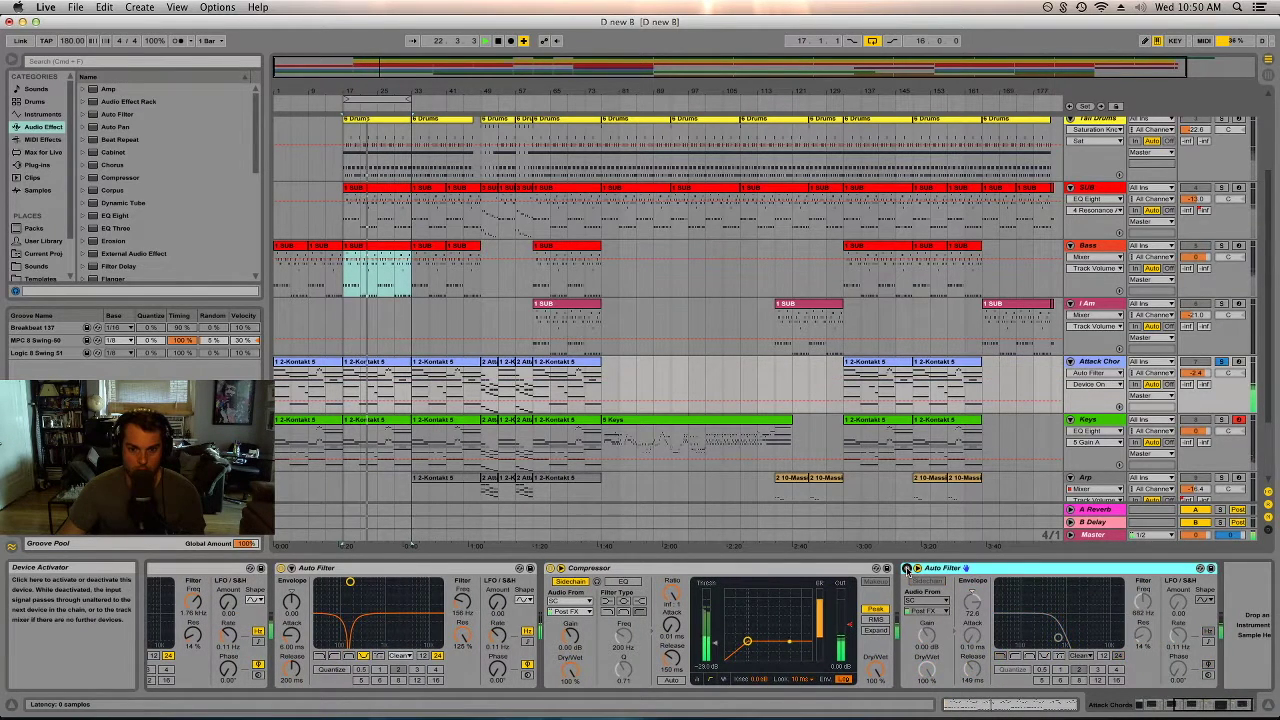
click(907, 568)
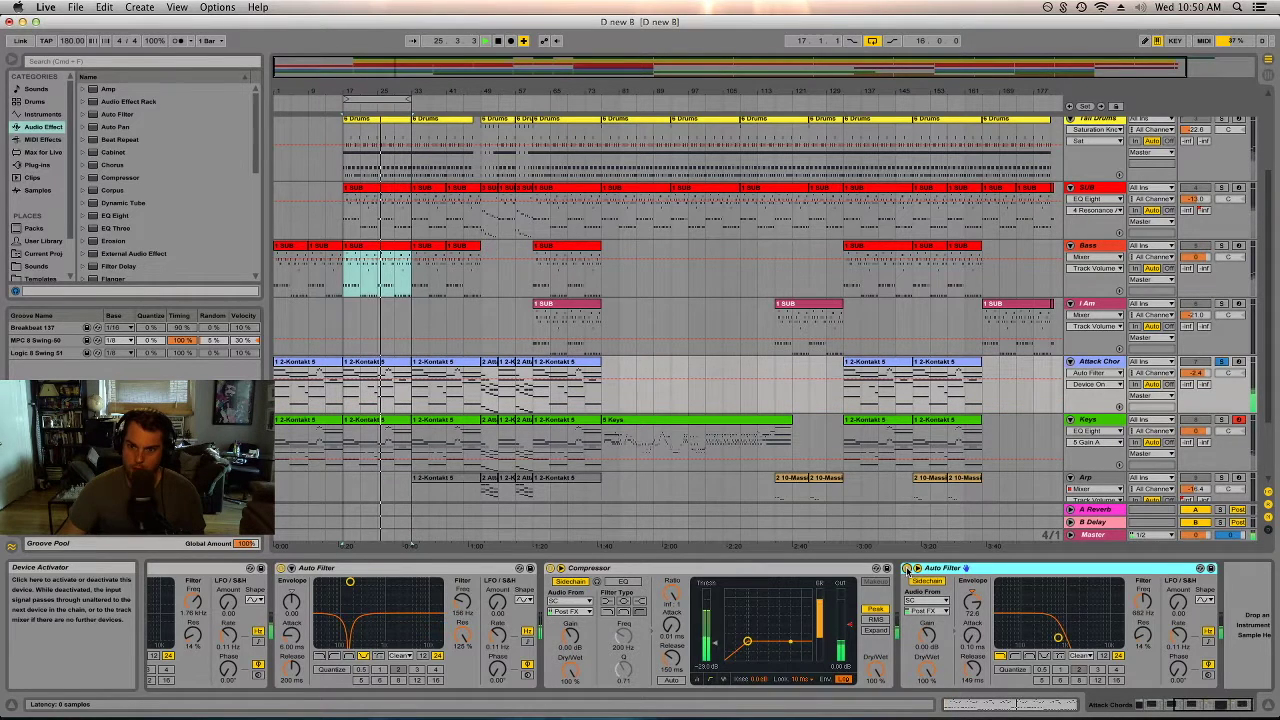
- Set the first Auto Filter on the Attack Chords track to a 164 Hz cutoff with 5% resonance
click(1192, 705)
click(1150, 705)
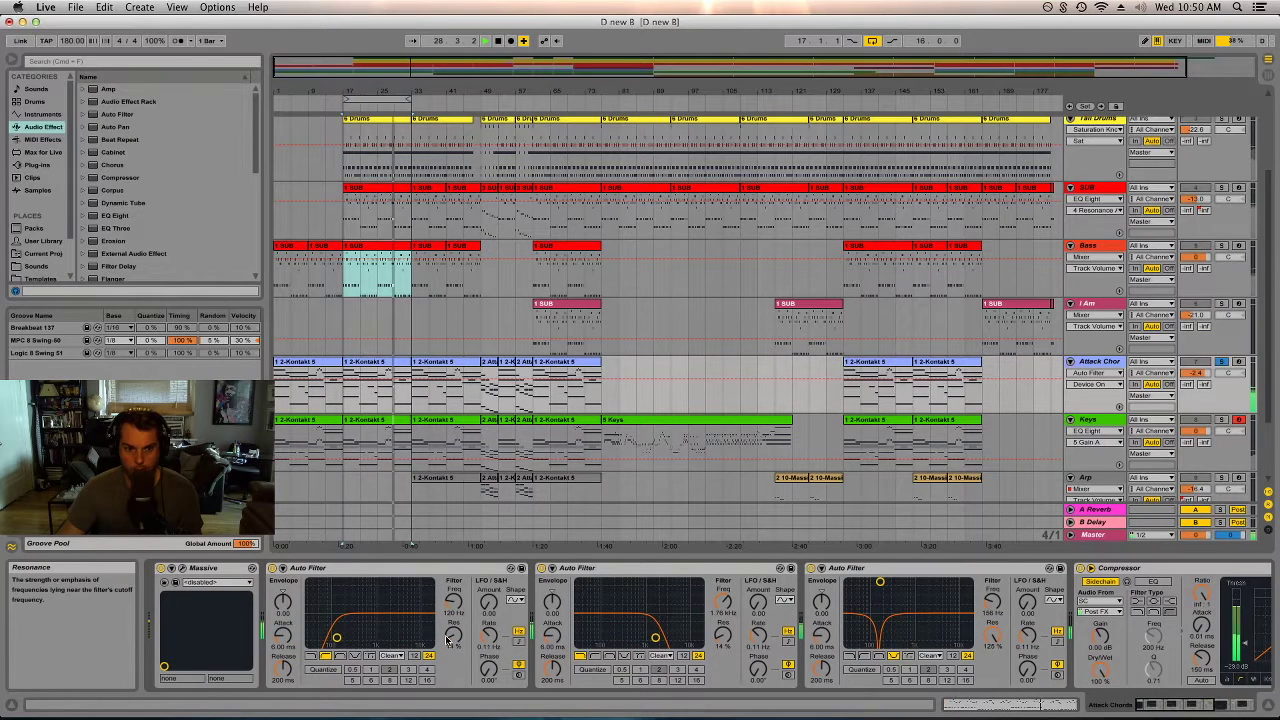
drag(337, 638, 342, 641)
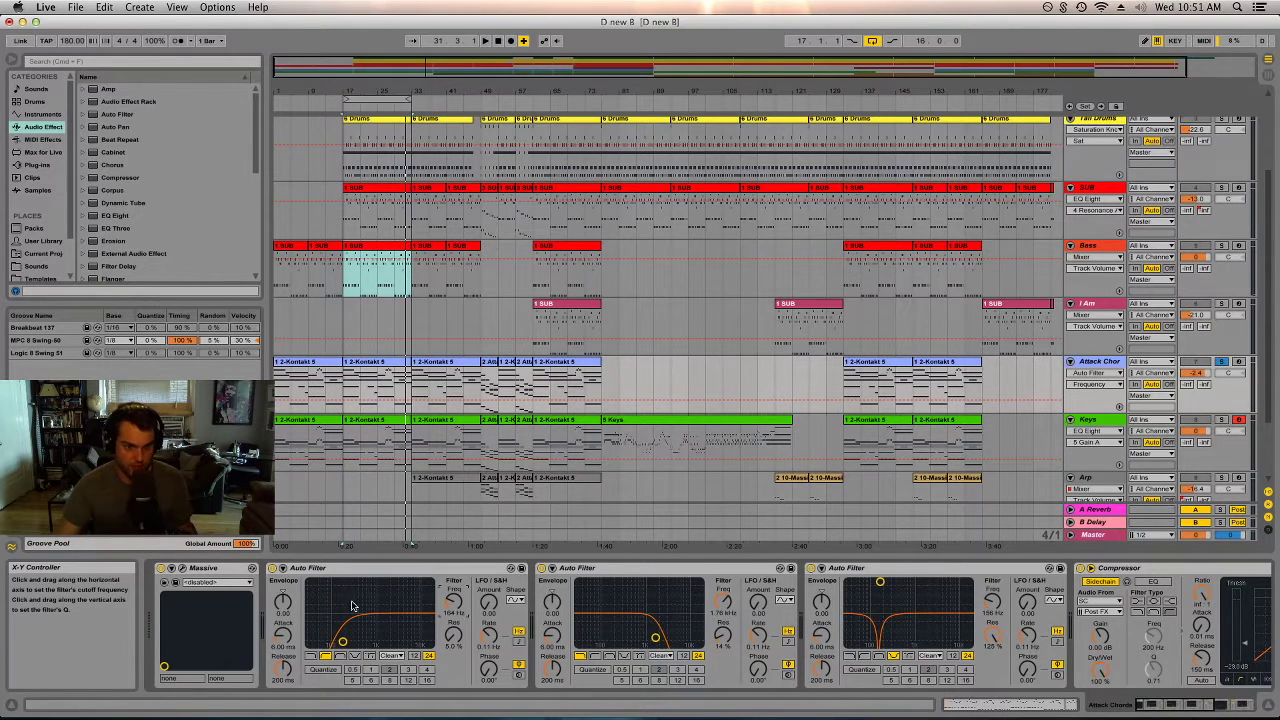
- Inspect the Attack Chords device chain from Massive to the last sidechained Auto Filter, and the SC clip that triggers it
click(209, 568)
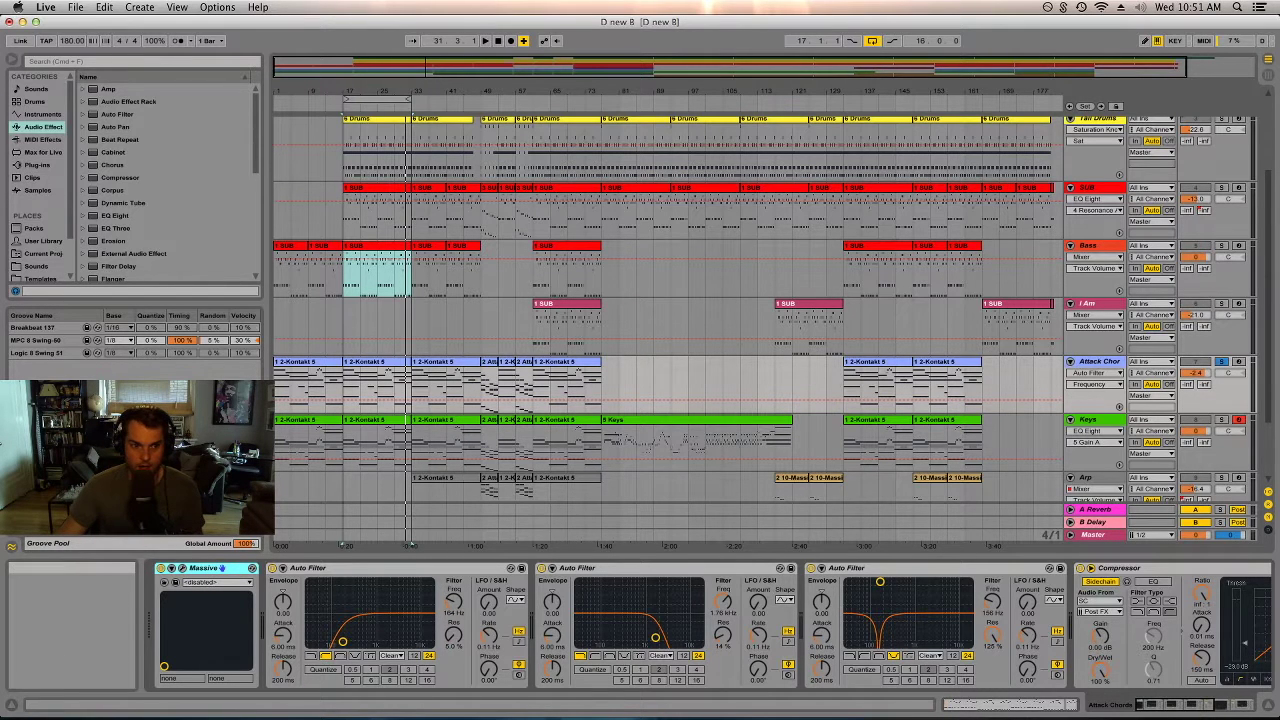
click(1170, 704)
click(949, 569)
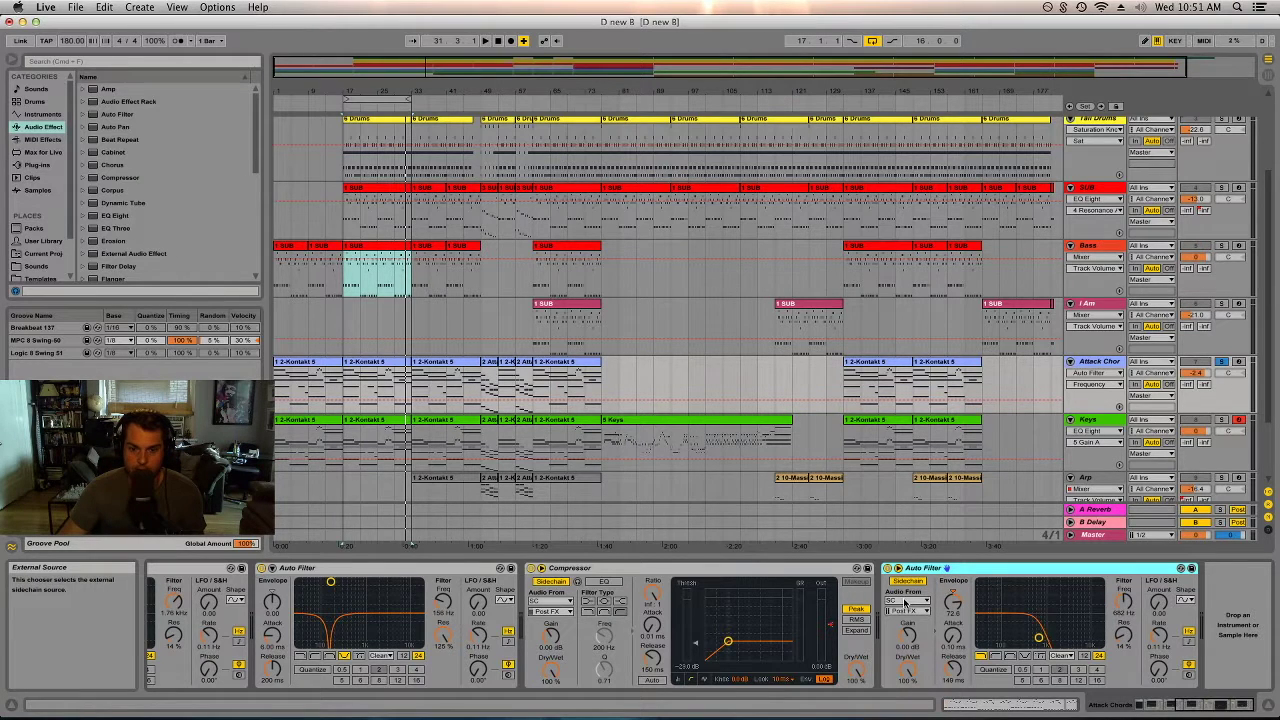
scroll(843, 423, up, 3)
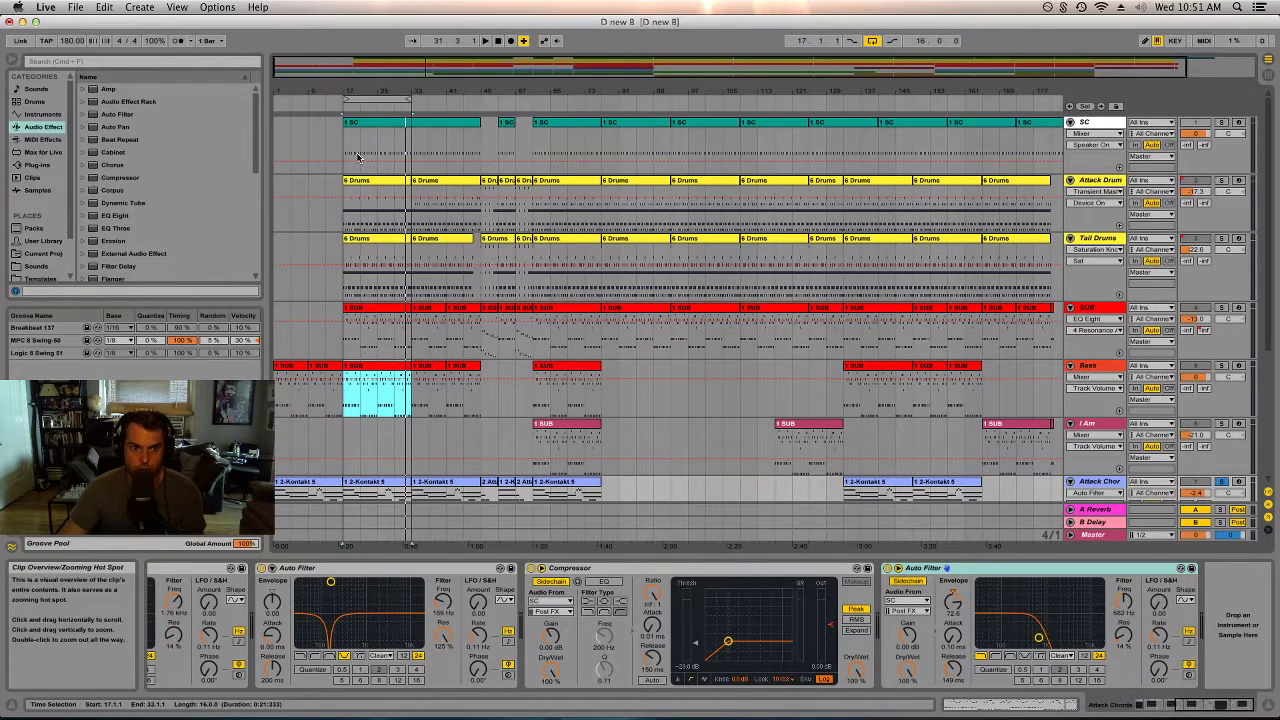
drag(410, 92, 410, 120)
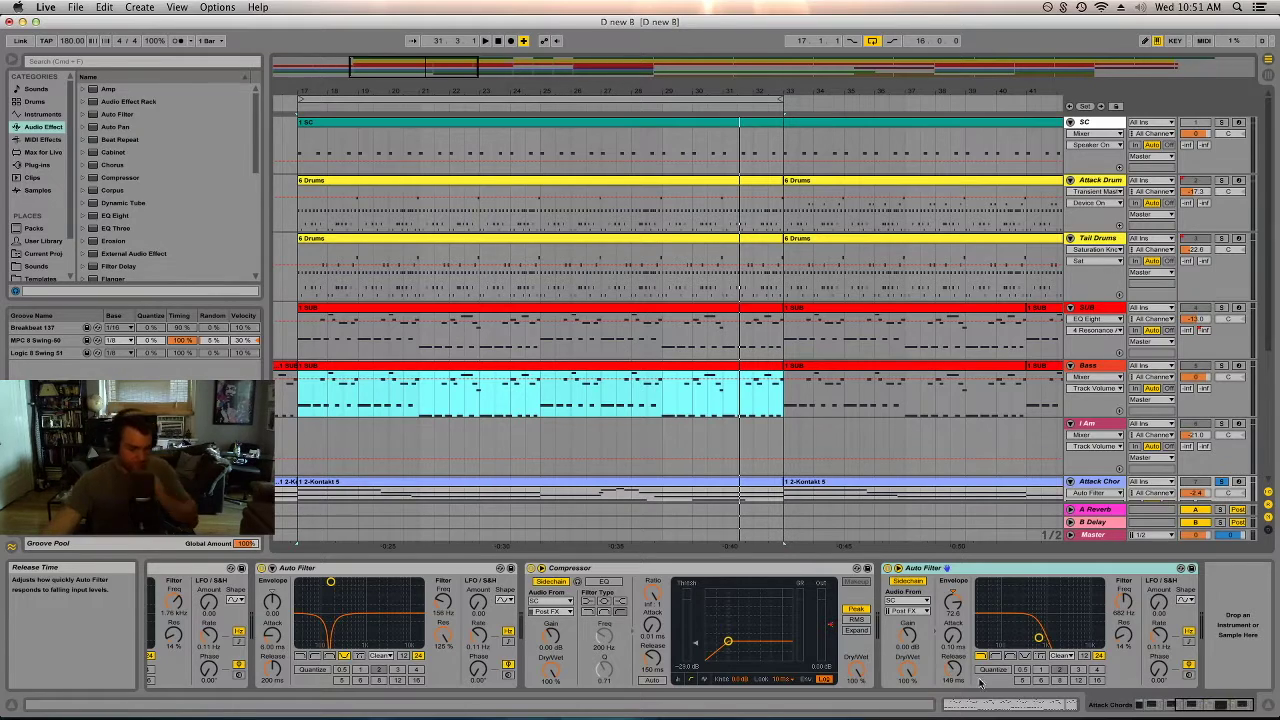
- Show the Keys track's device chain with the Kontakt plug-in window closed
scroll(928, 310, down, 3)
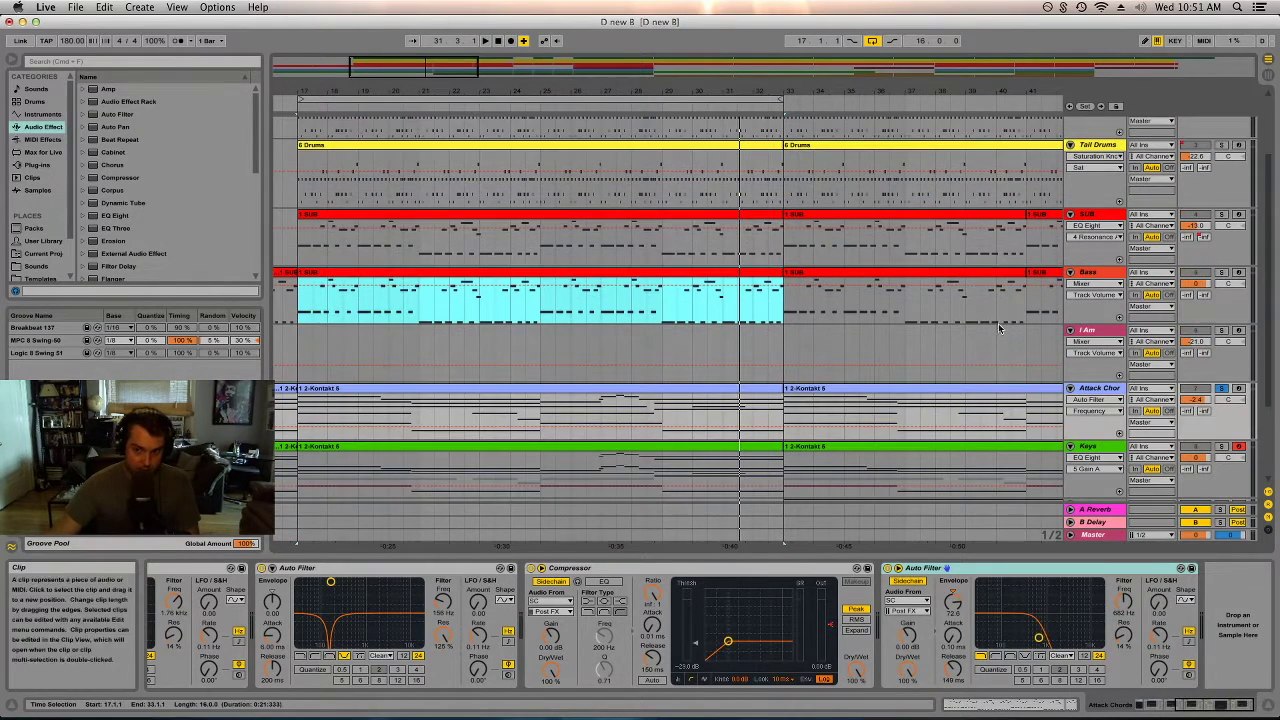
click(1097, 446)
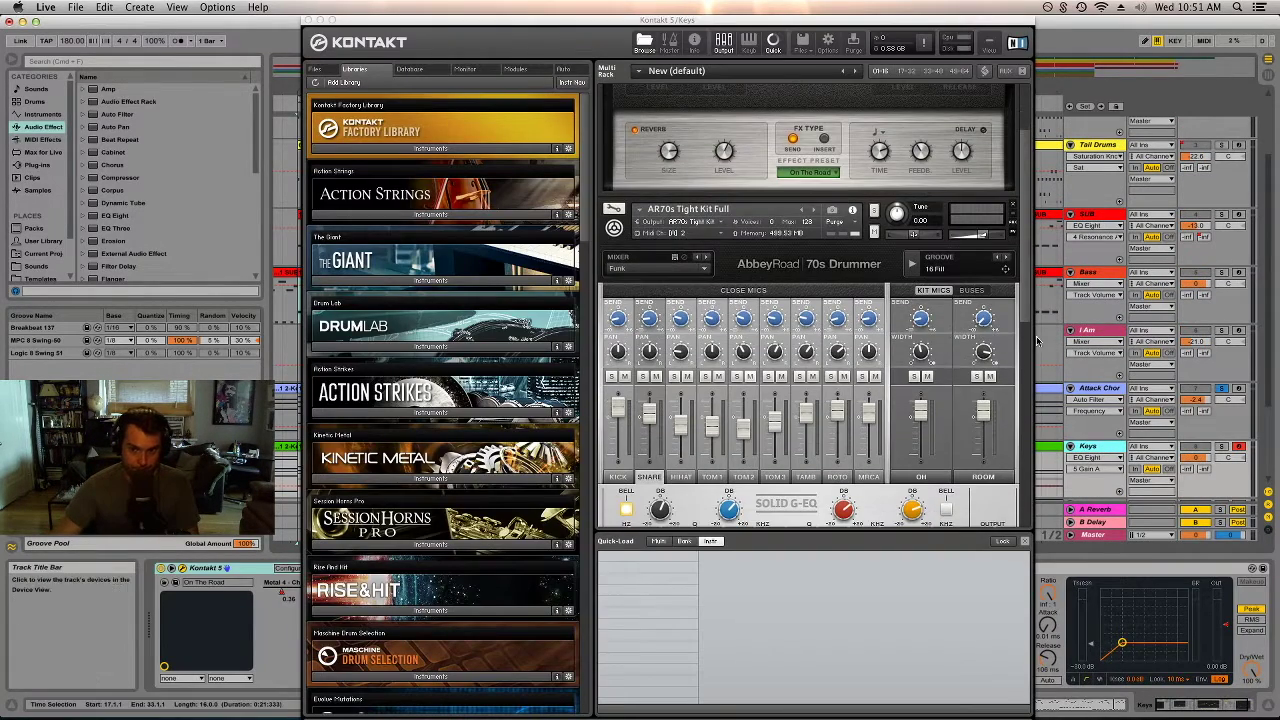
click(308, 21)
scroll(660, 300, down, 2)
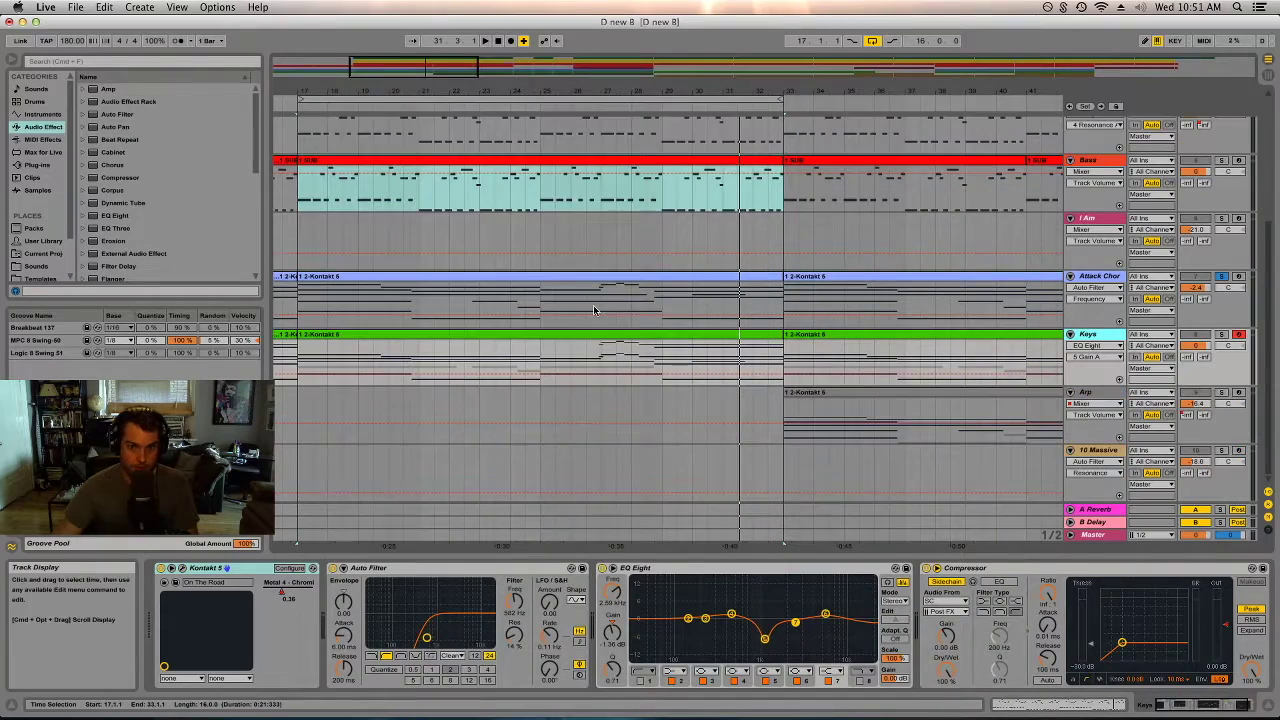
- Play the first Arp clip in solo to hear it through its device chain
drag(432, 97, 494, 201)
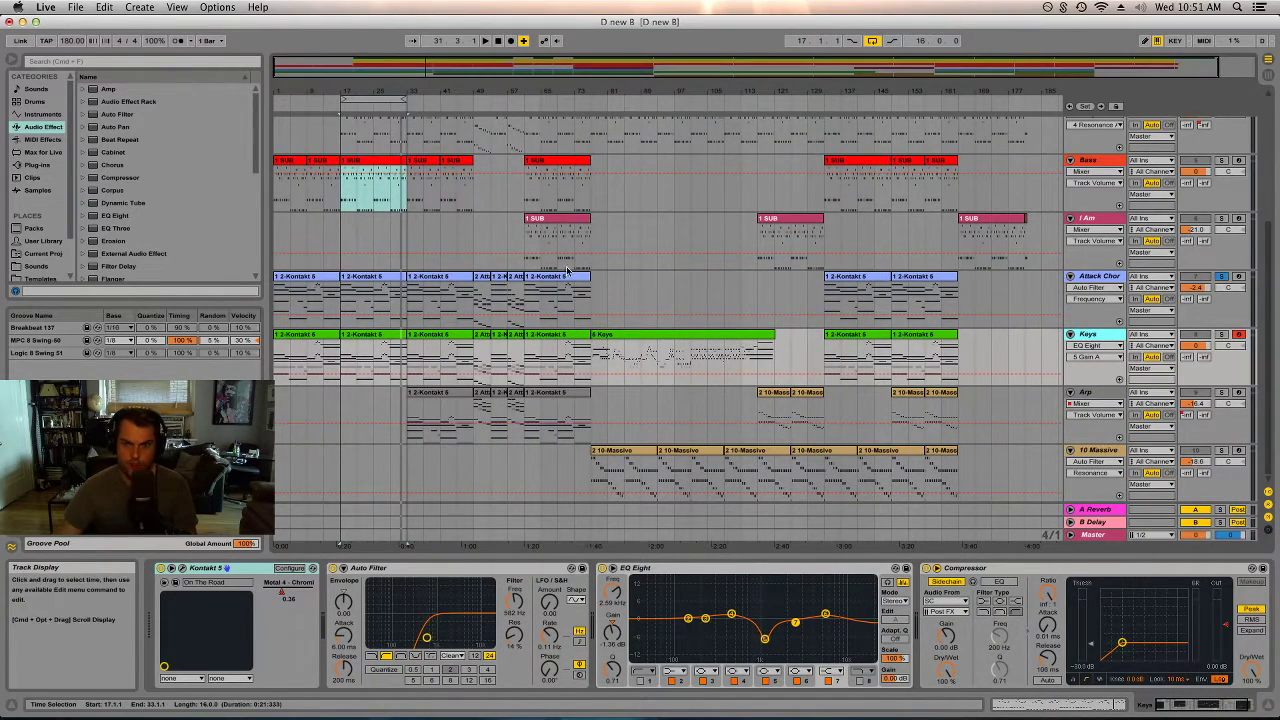
click(440, 393)
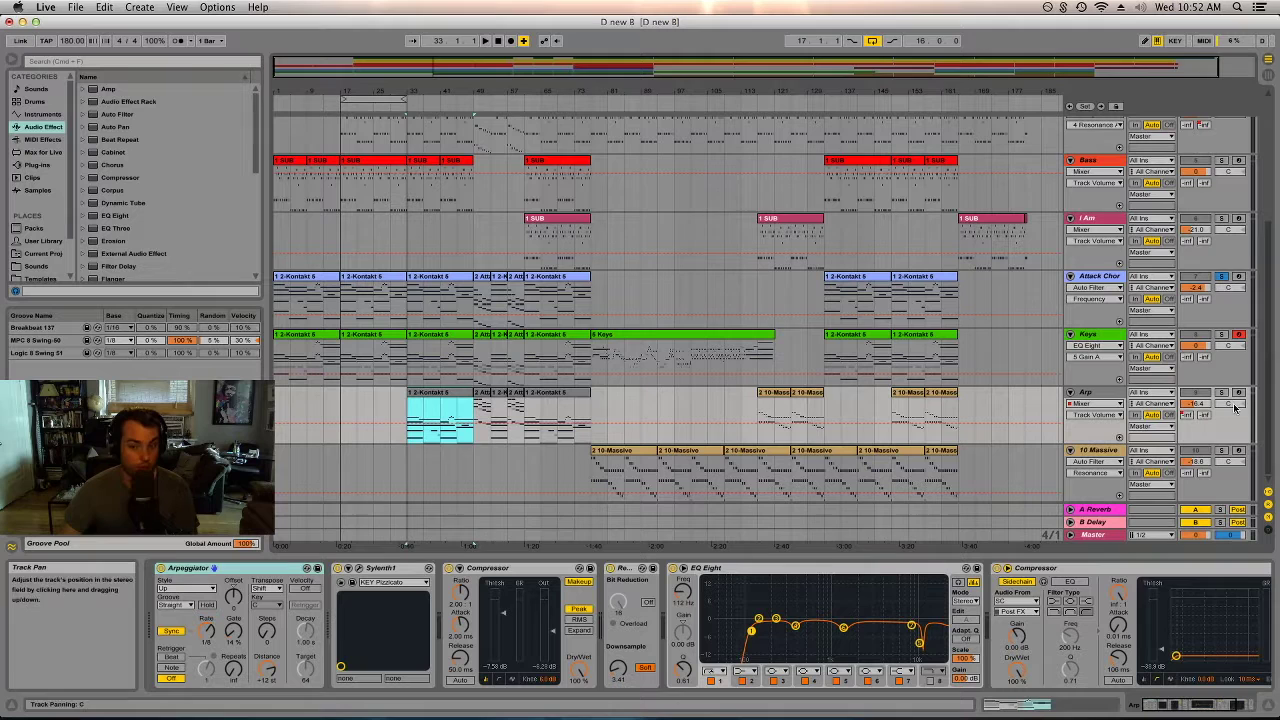
click(1221, 393)
key(space)
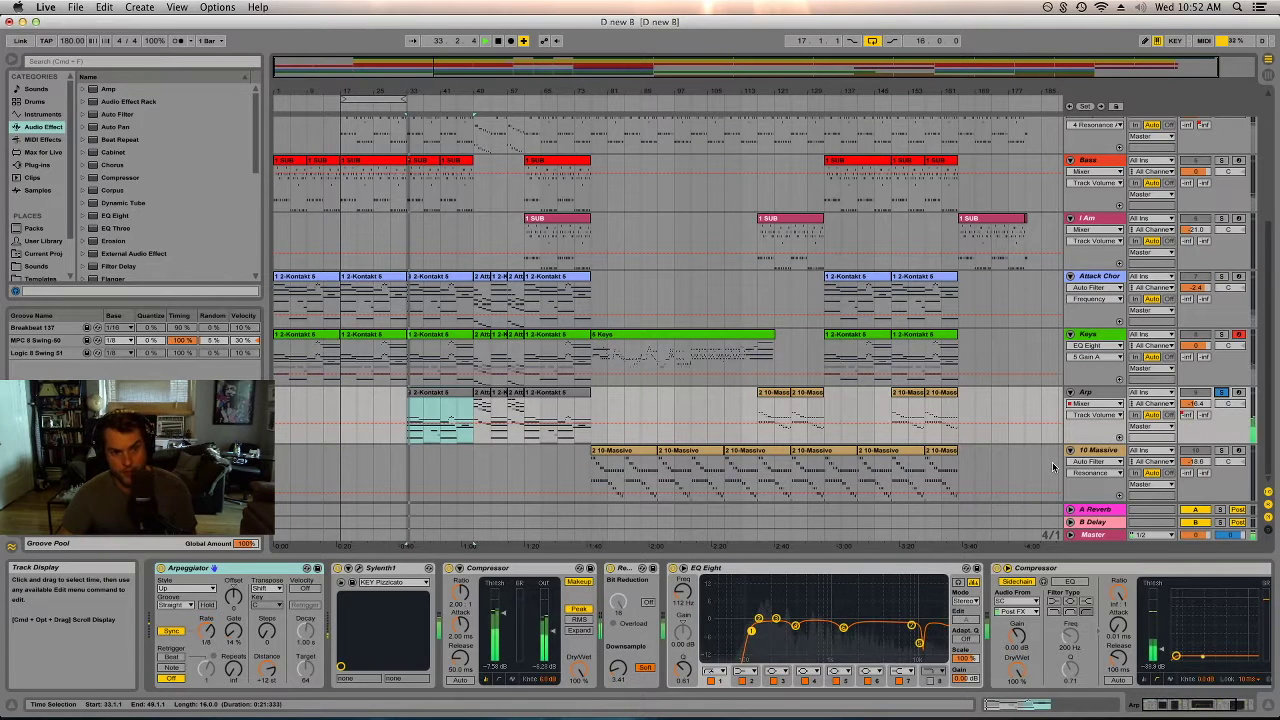
click(1220, 393)
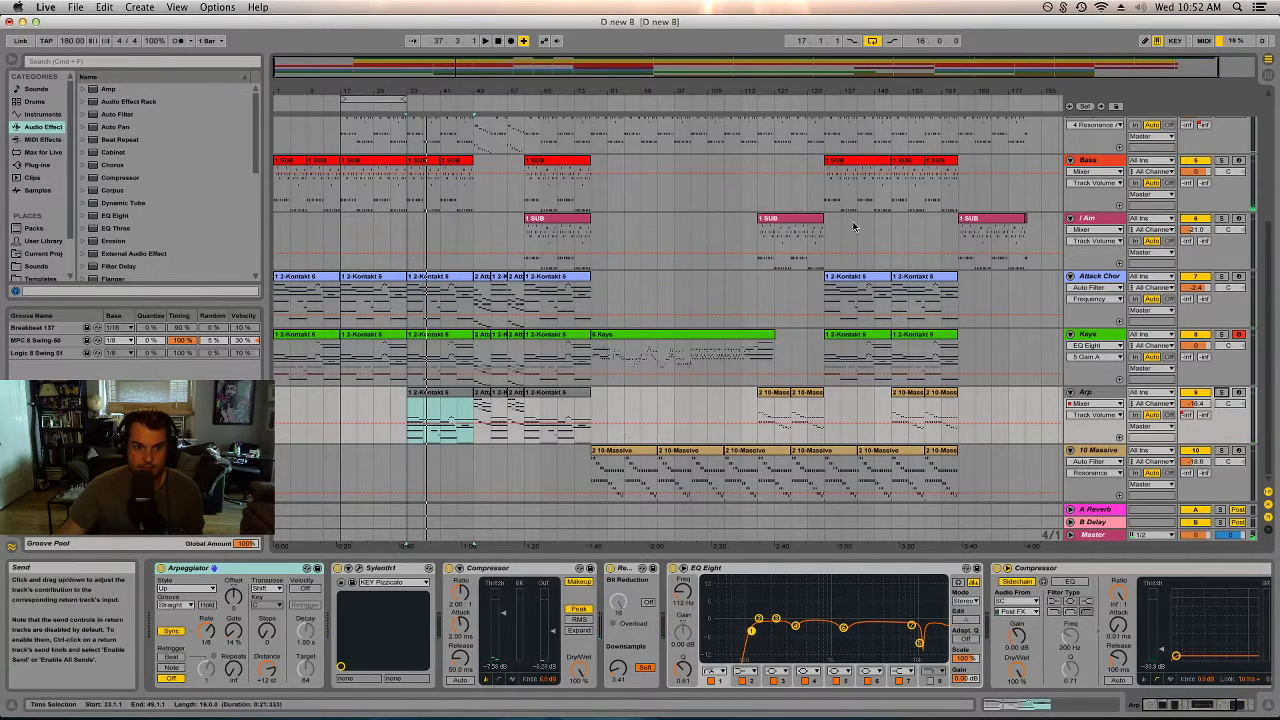
- Loop the first clip on the I Am track and play it in the full mix and in solo
click(570, 220)
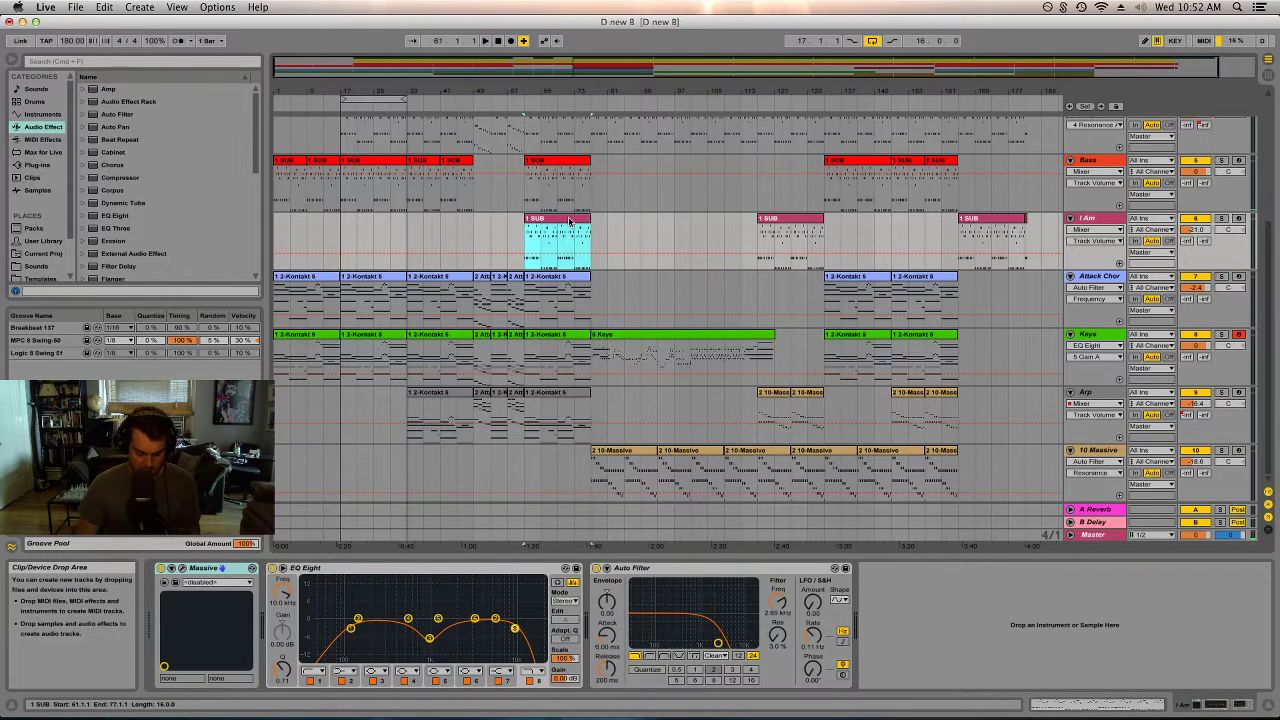
key(super+l)
key(space)
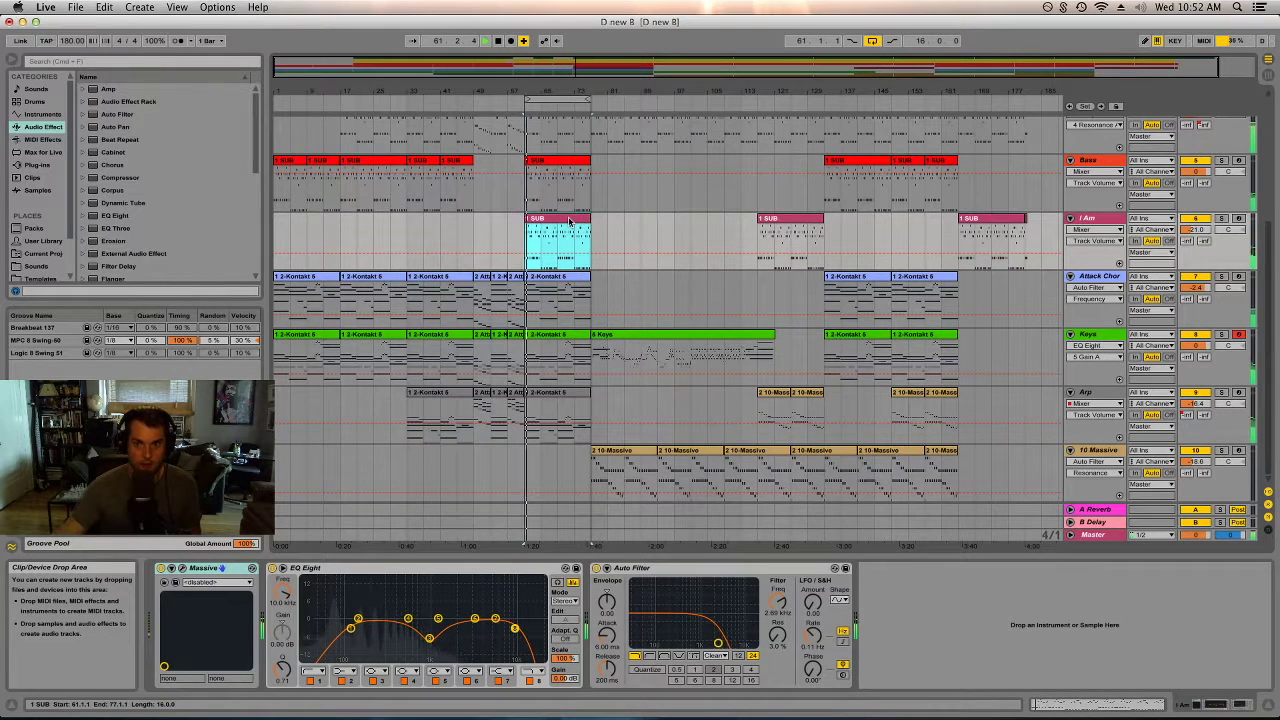
click(1222, 219)
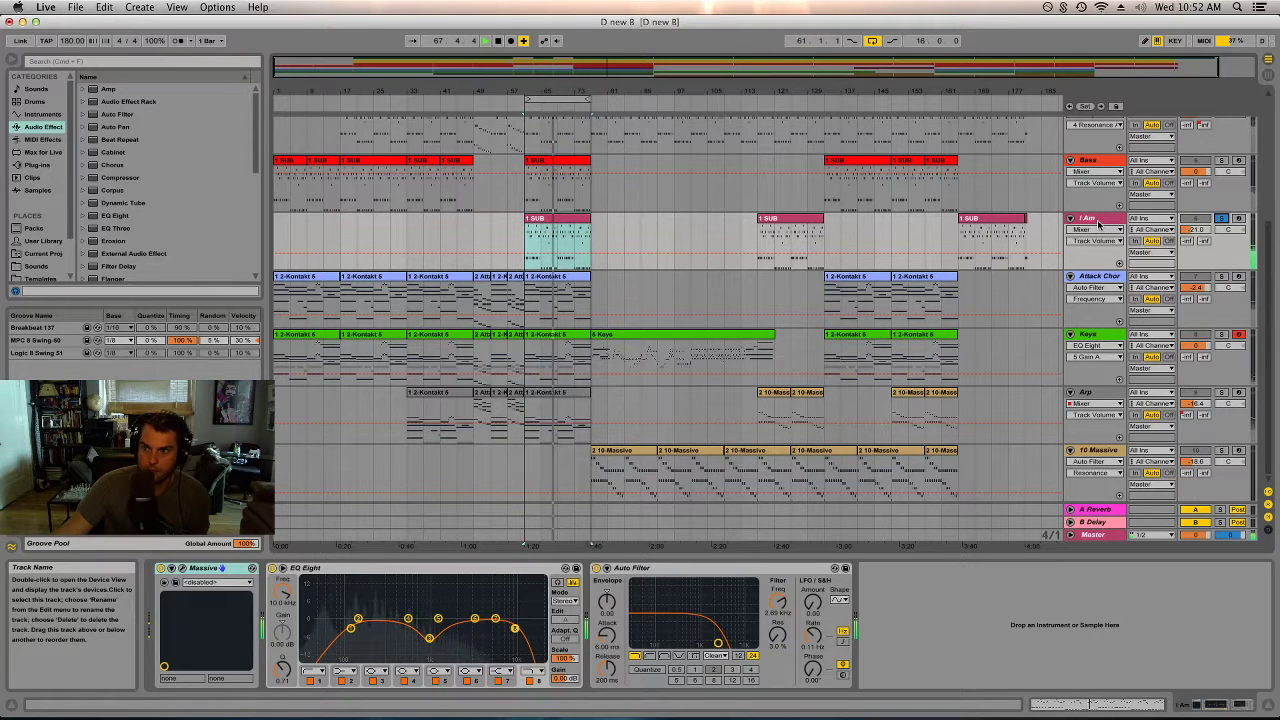
key(space)
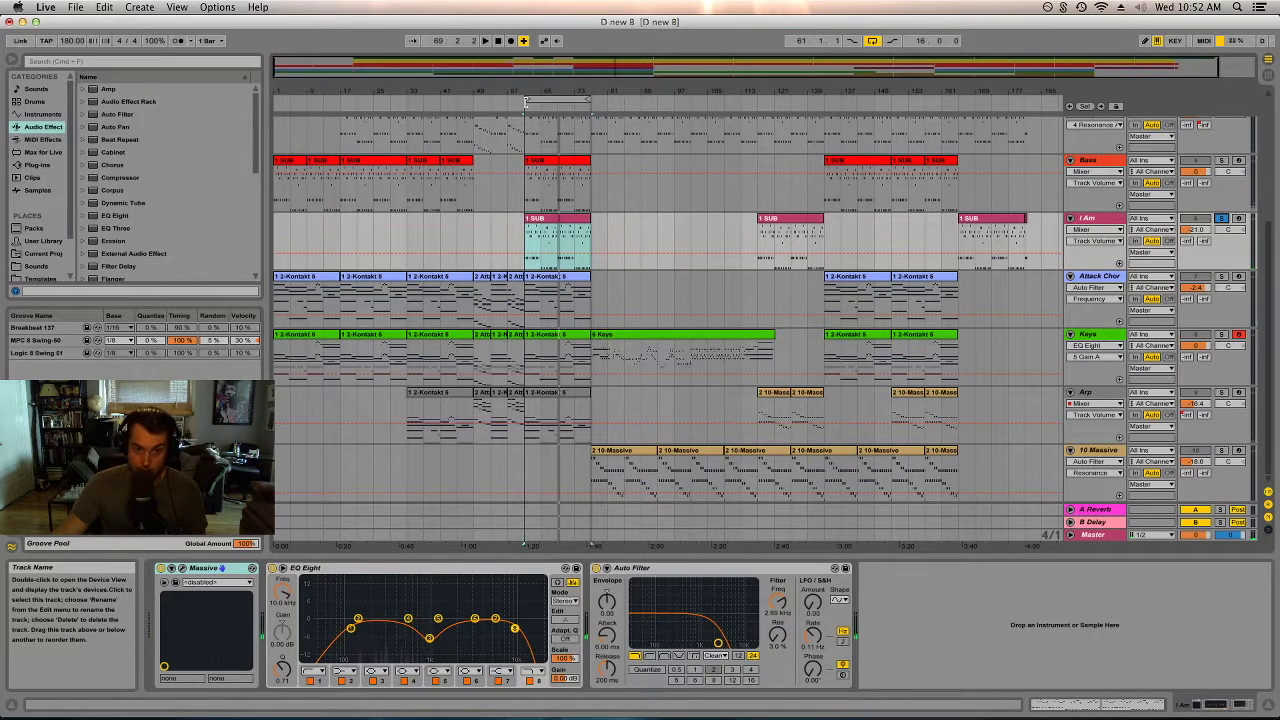
click(563, 219)
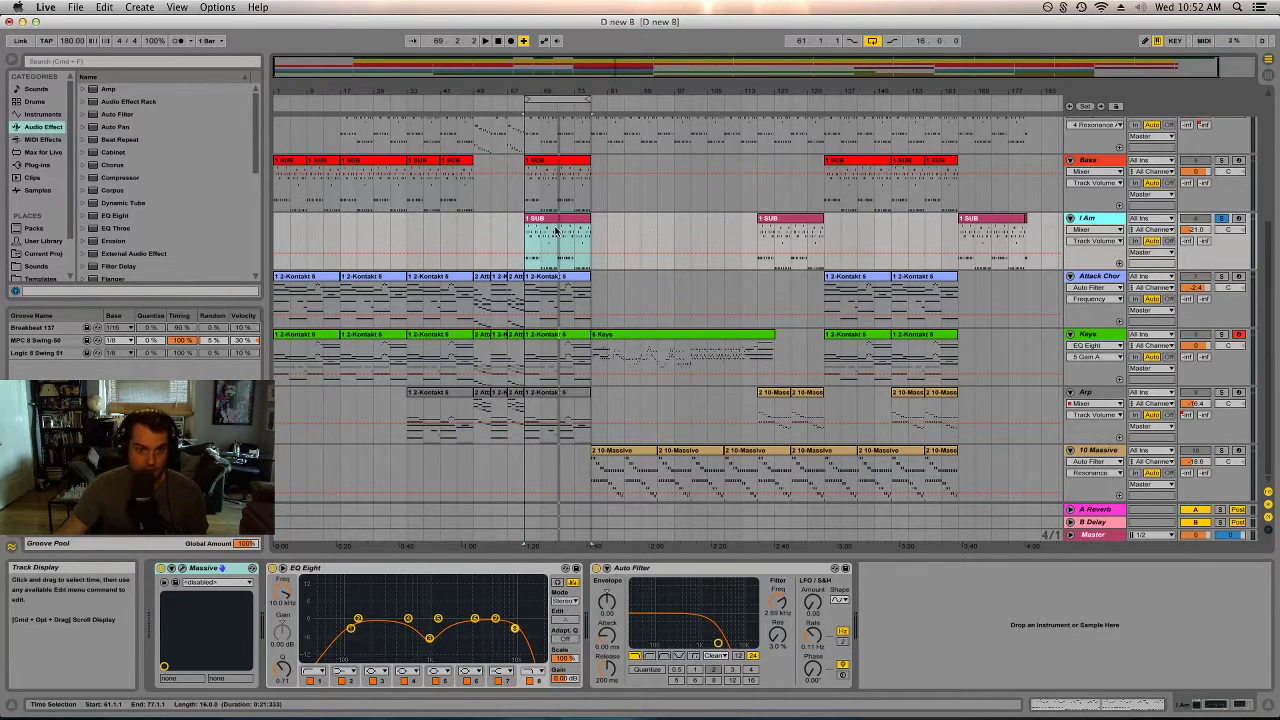
click(563, 219)
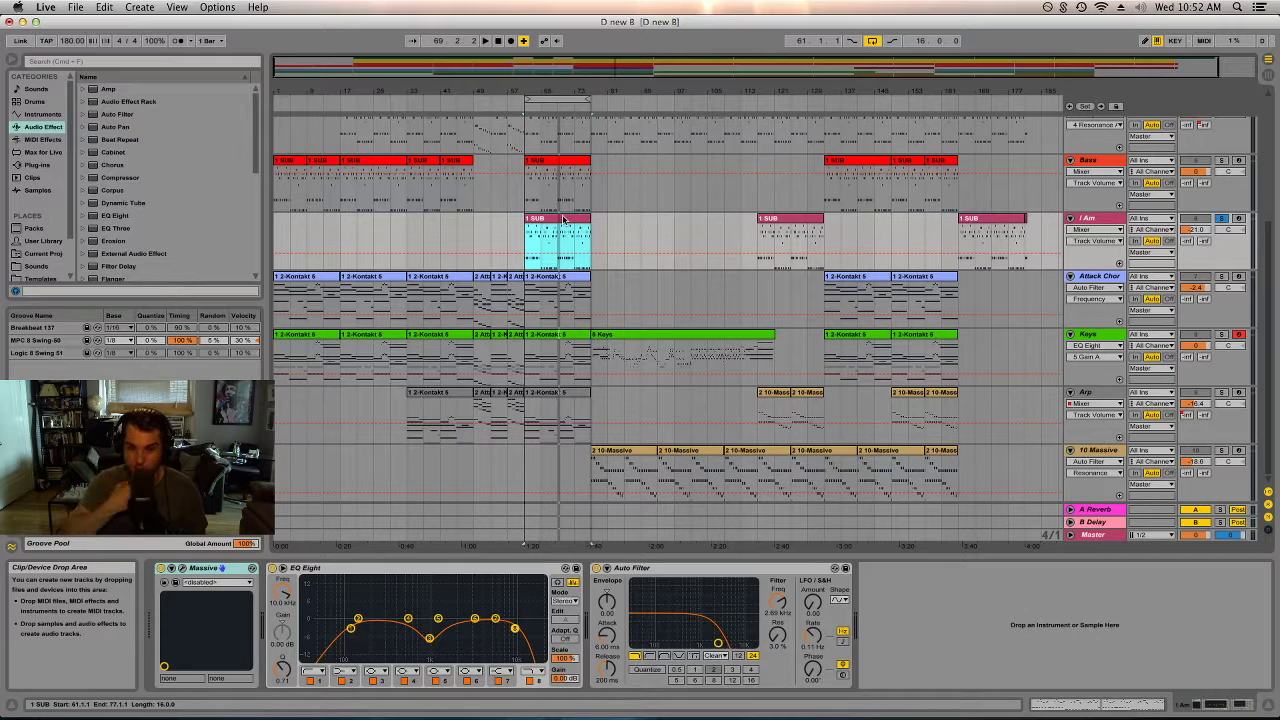
- Play the long Keys clip in solo from bar 77 and set the track's Compressor attack to 0.73 ms
drag(610, 106, 577, 343)
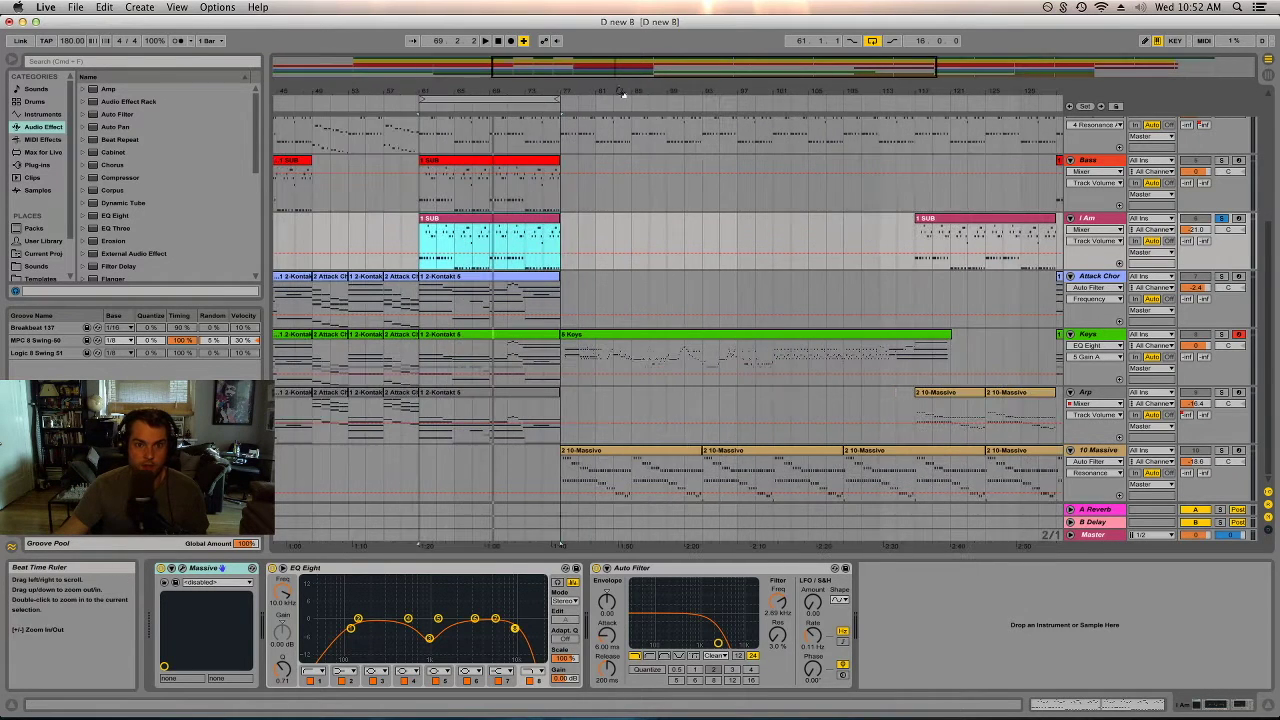
click(580, 340)
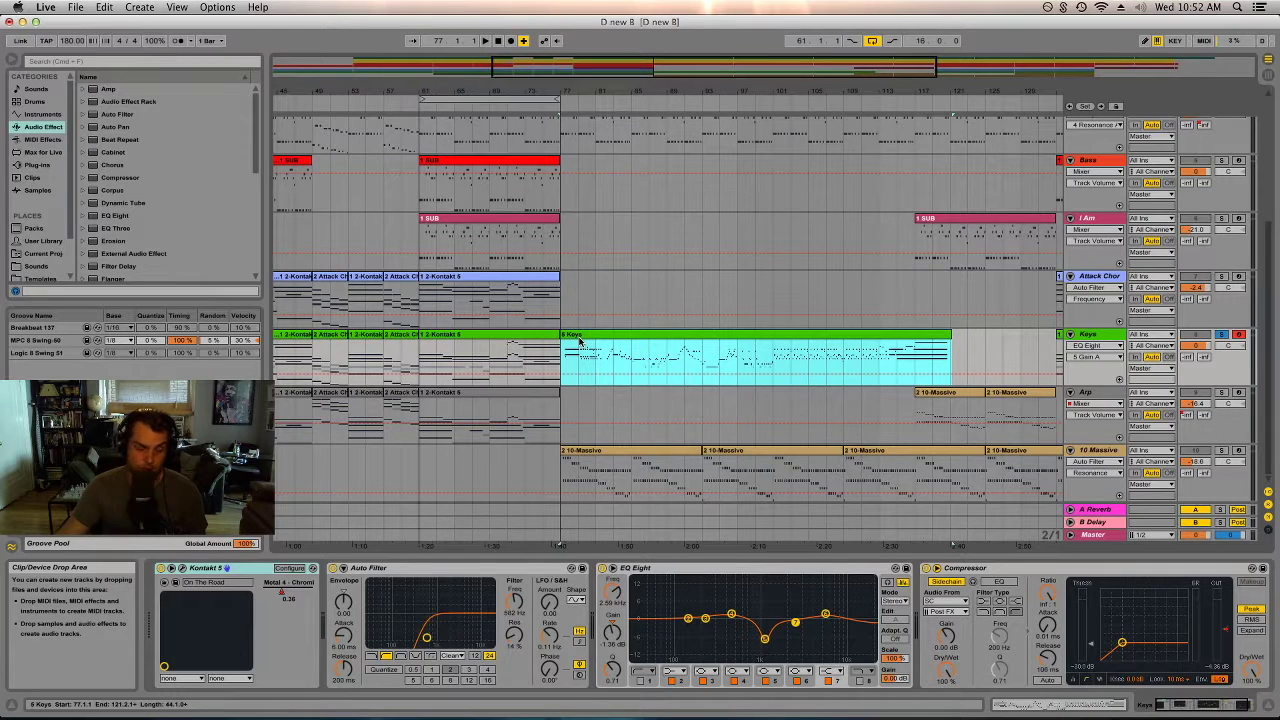
key(space)
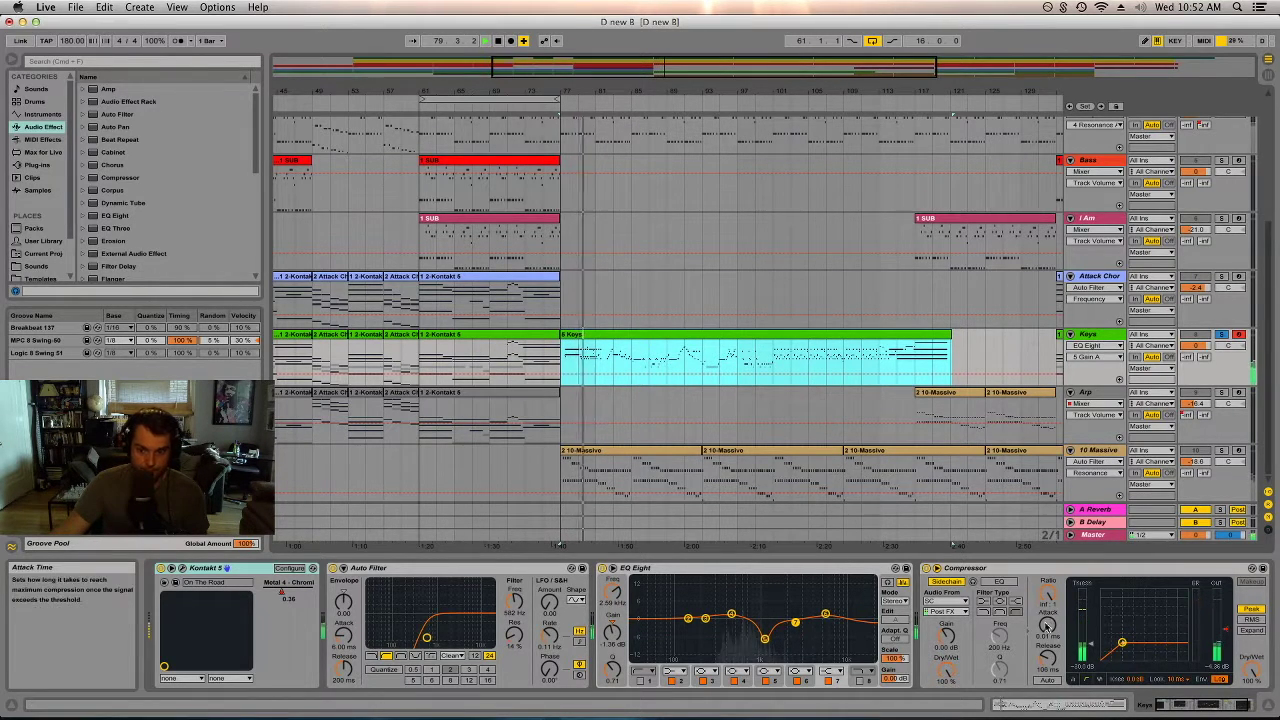
click(965, 568)
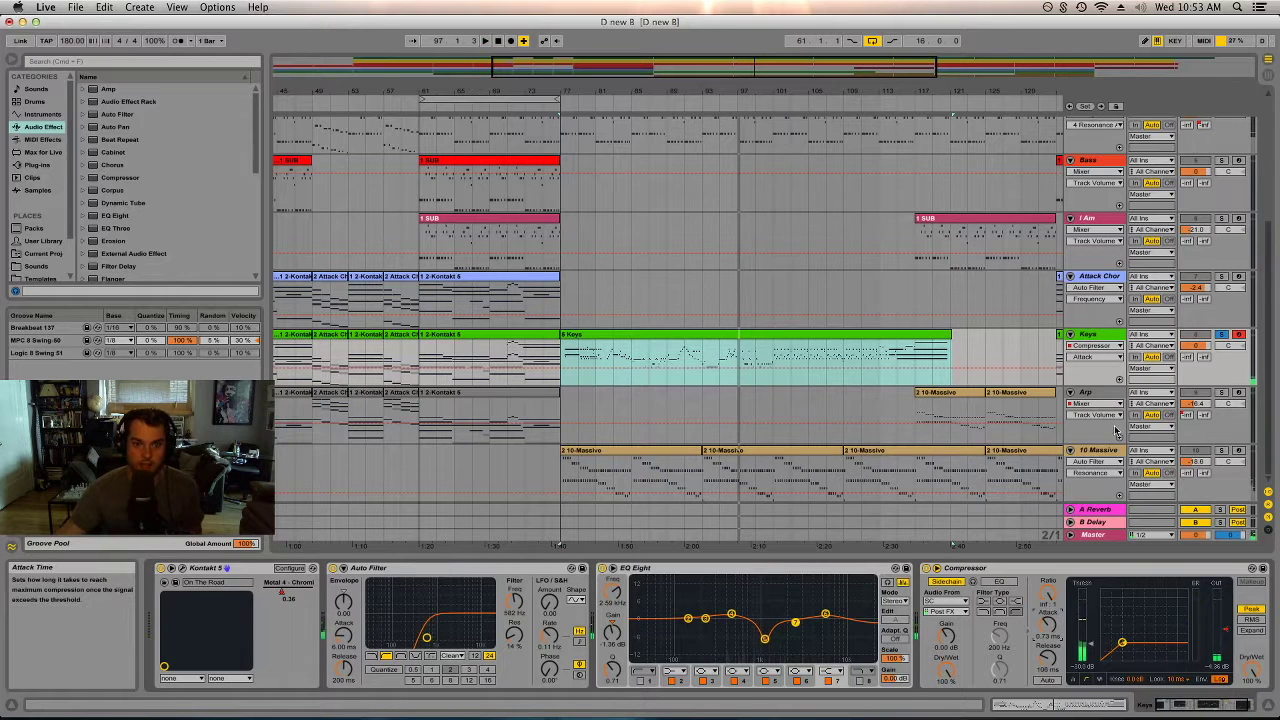
- Replay the soloed Keys clip from around bar 95 to hear the Compressor attack change, and stop playback
drag(650, 90, 650, 160)
click(648, 100)
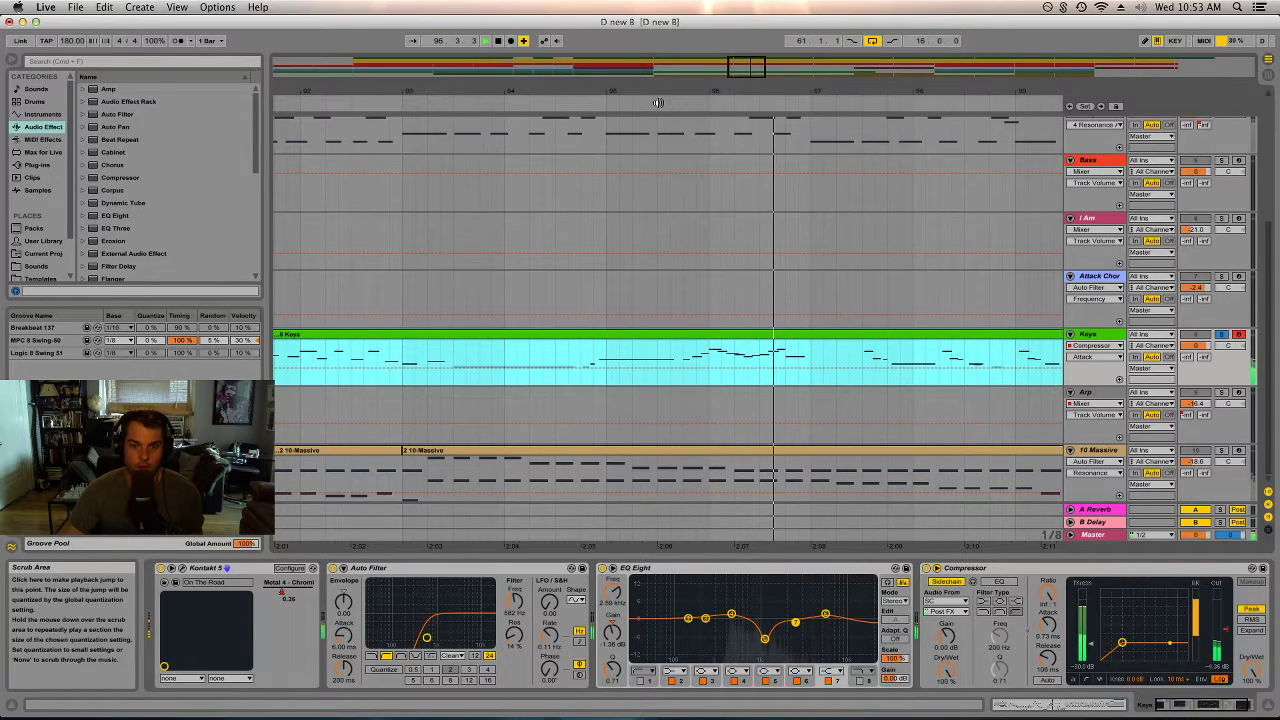
key(space)
key(minus)
key(minus)
key(minus)
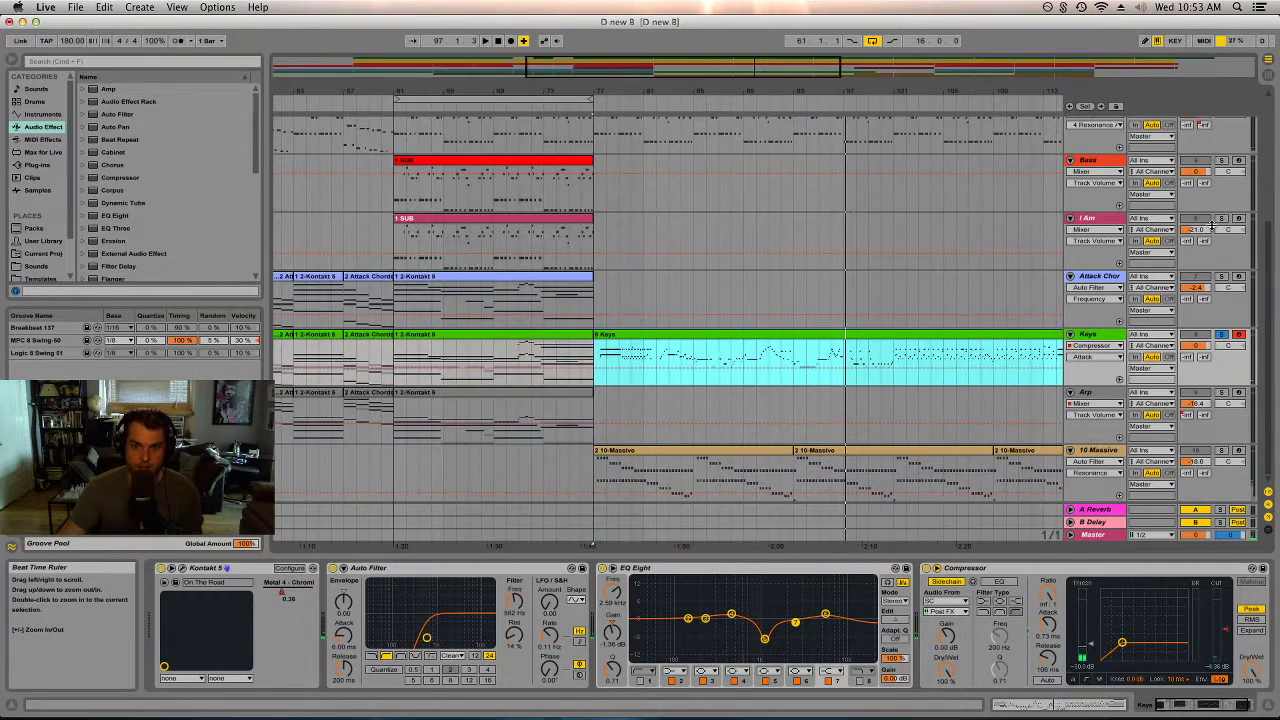
- Take Keys out of solo, play the full mix from around bar 89, and hear the 10 Massive track in solo
click(1221, 334)
click(750, 102)
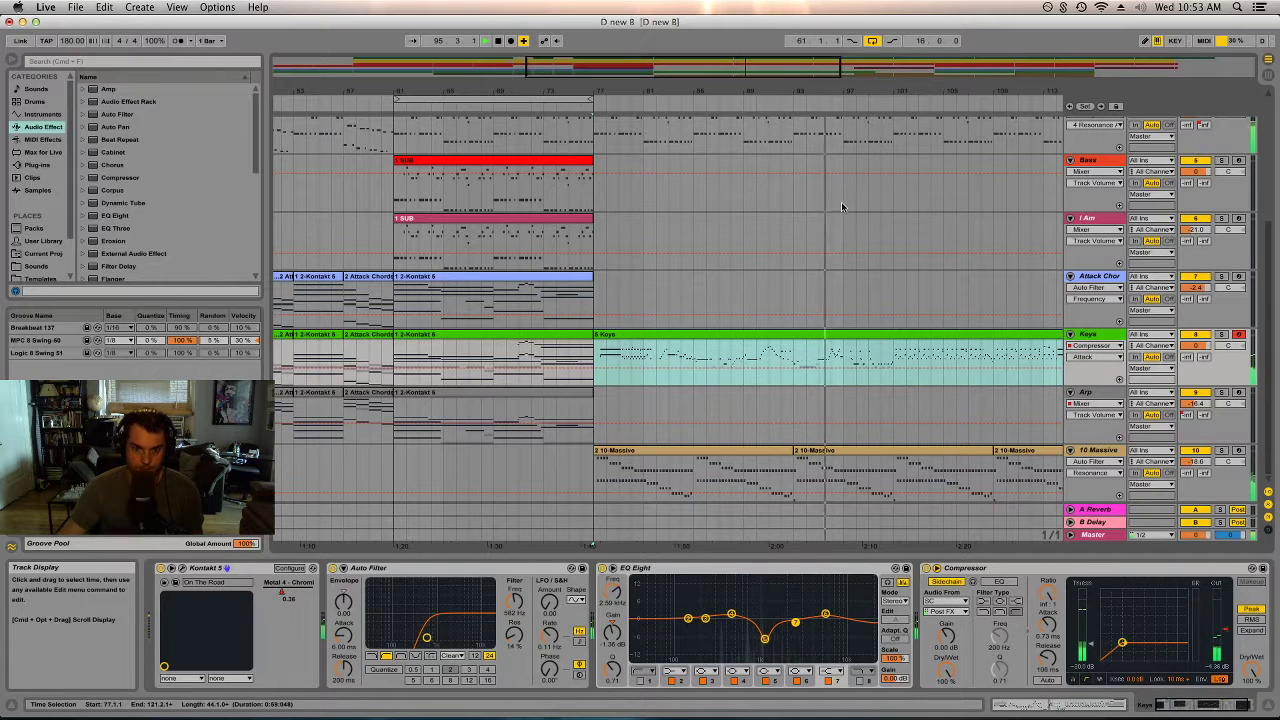
click(1221, 452)
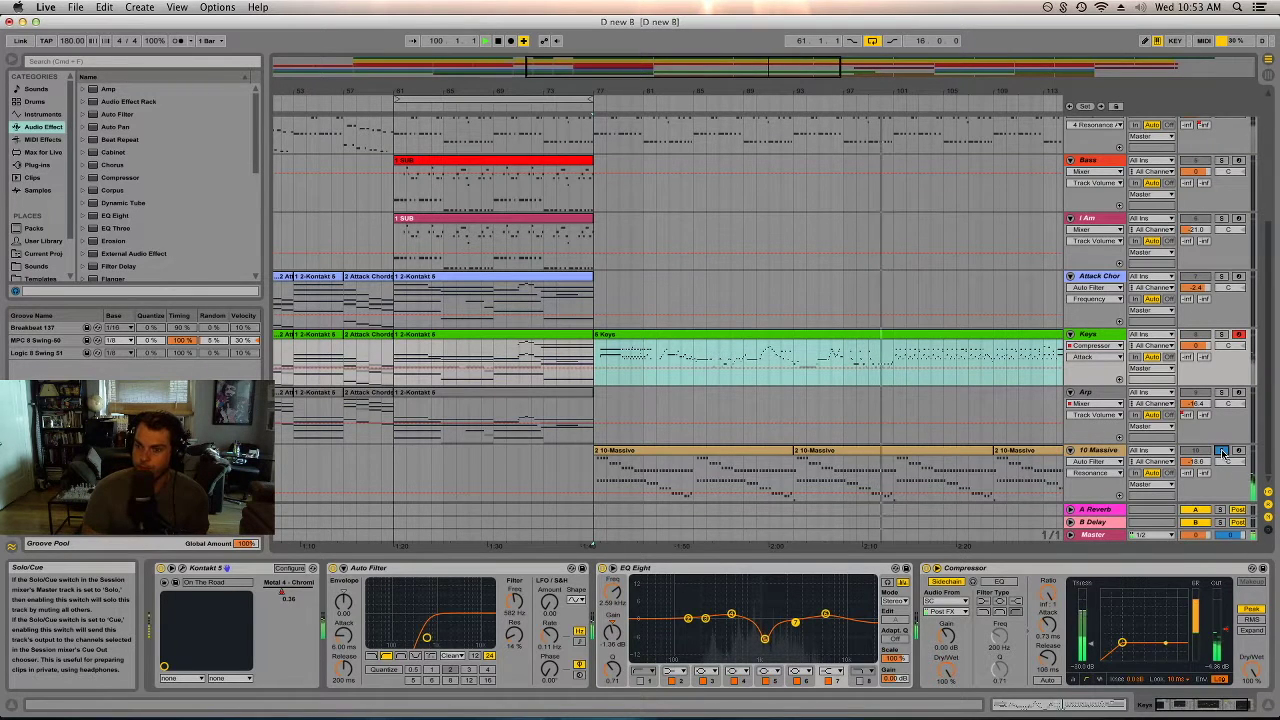
click(1221, 452)
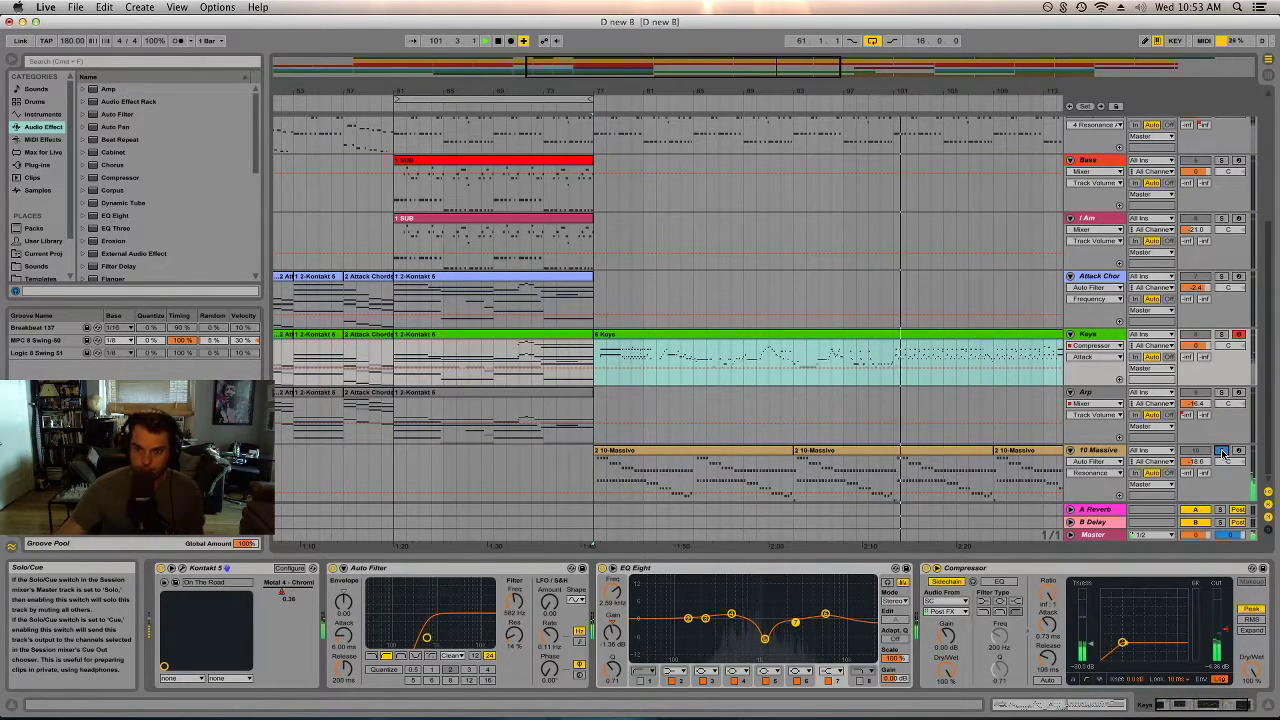
- Select the 16-bar loop starting at bar 61 and play the full mix over it
drag(907, 85, 703, 470)
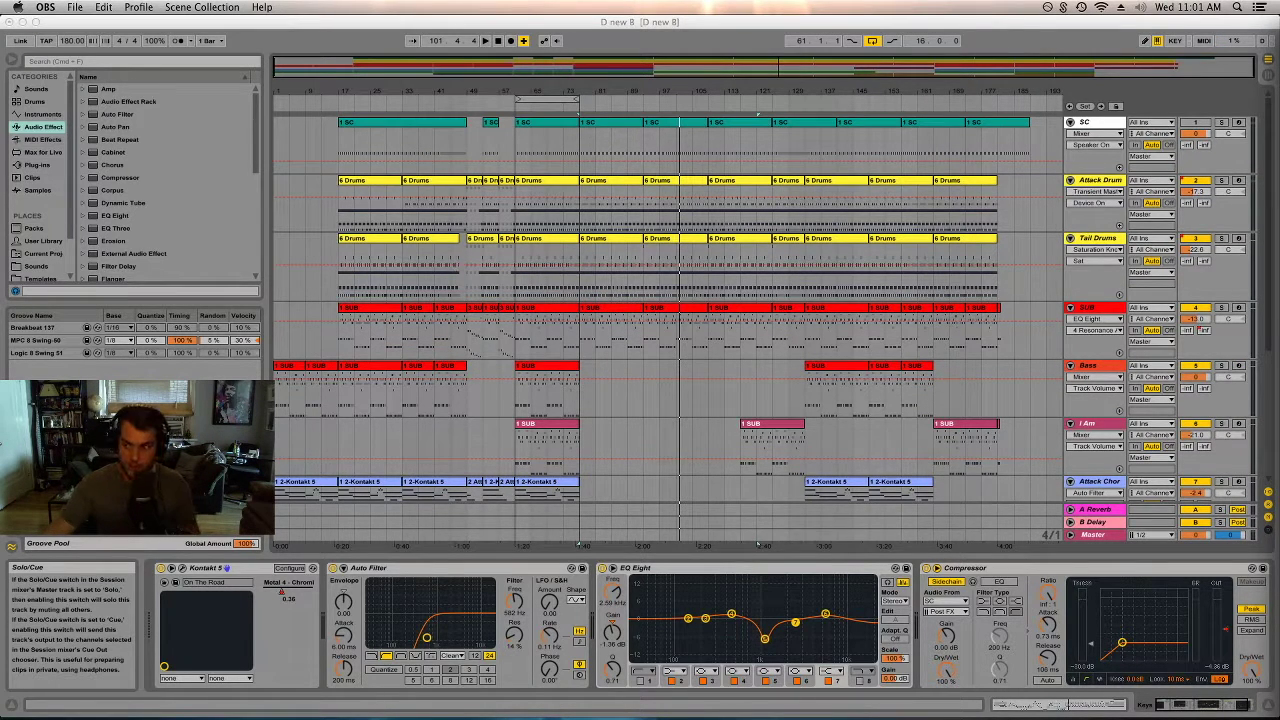
click(553, 186)
scroll(553, 186, down, 5)
drag(578, 300, 521, 300)
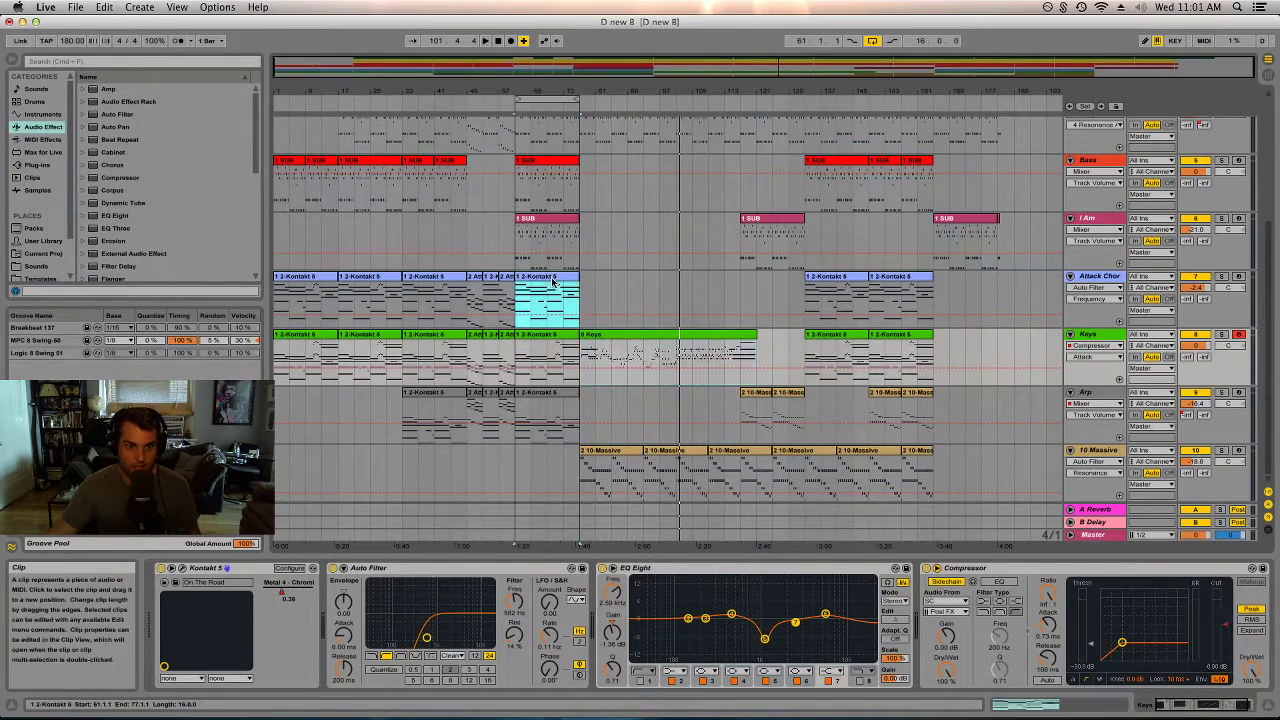
click(544, 101)
key(space)
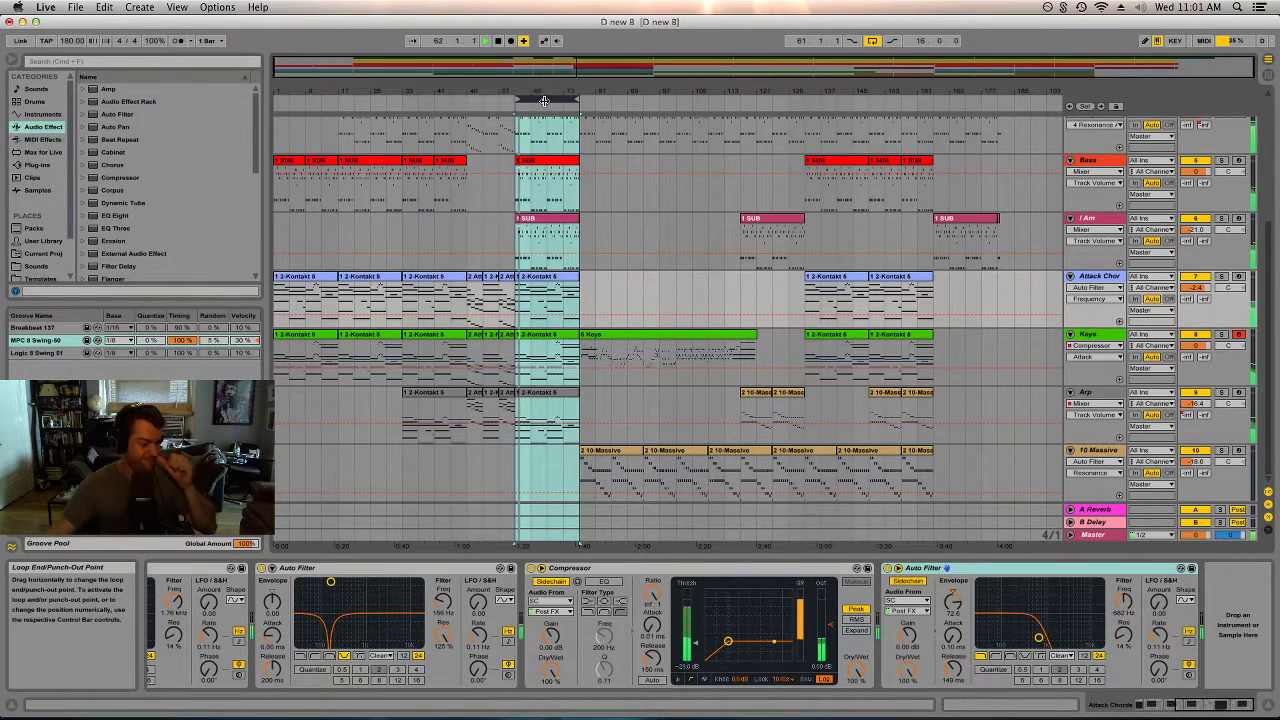
- Switch to Session View and inspect the Master track's device chain through to the Limiter and Spectrum
key(Tab)
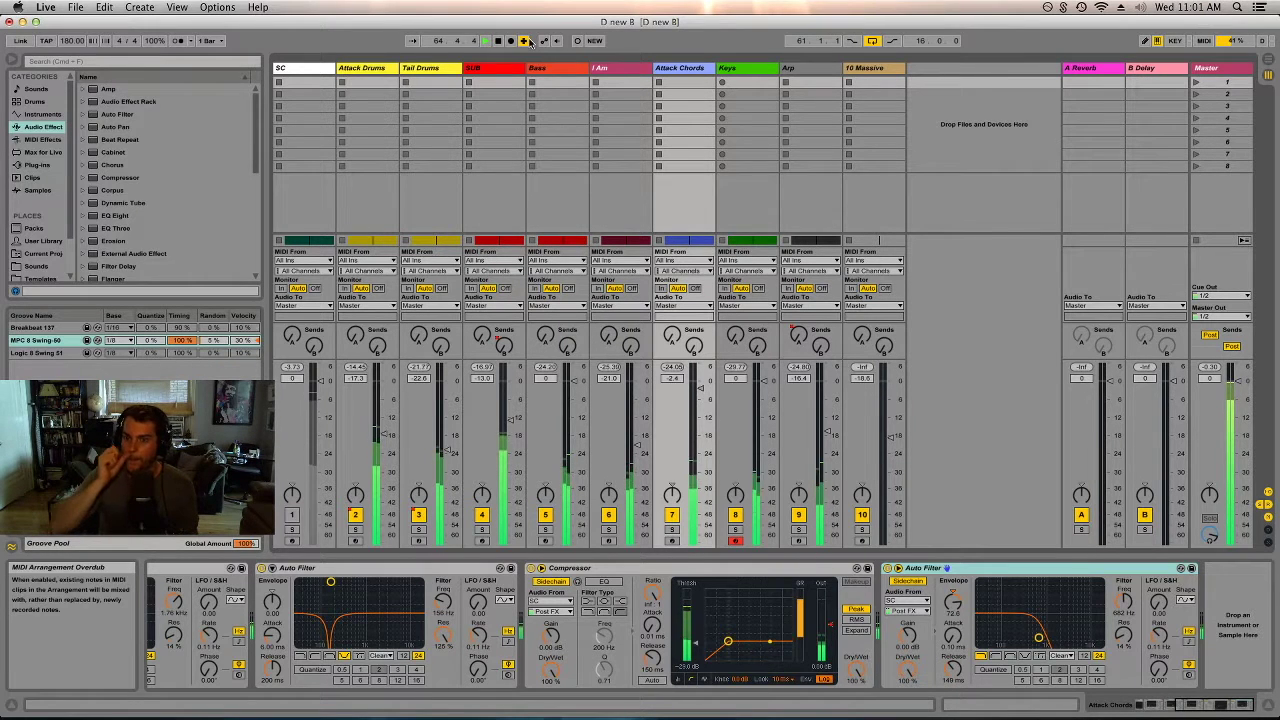
click(1215, 67)
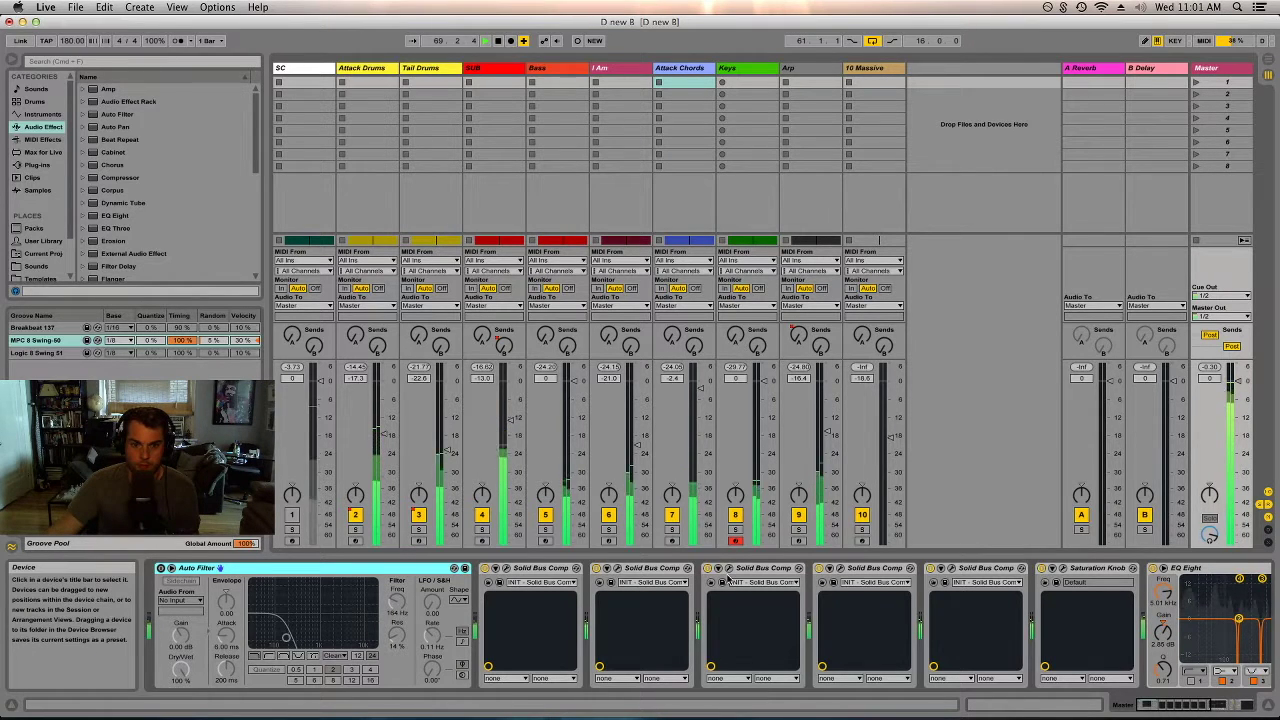
click(1203, 706)
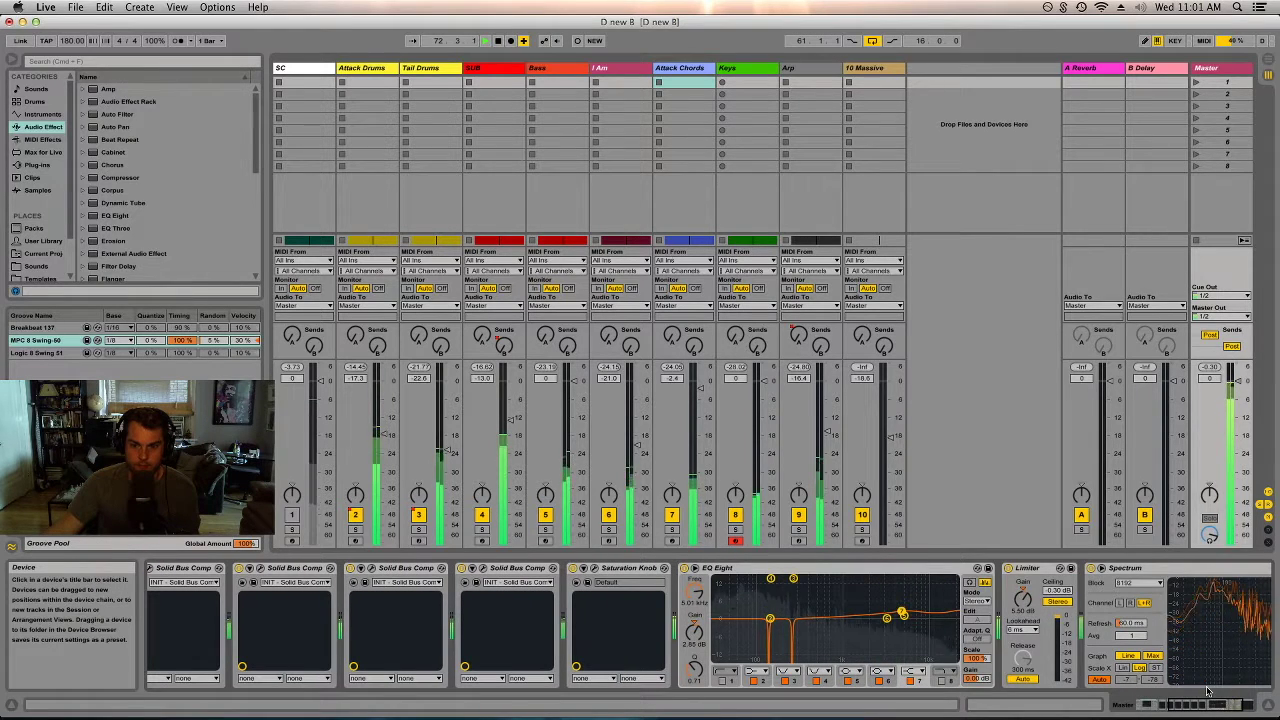
click(1245, 707)
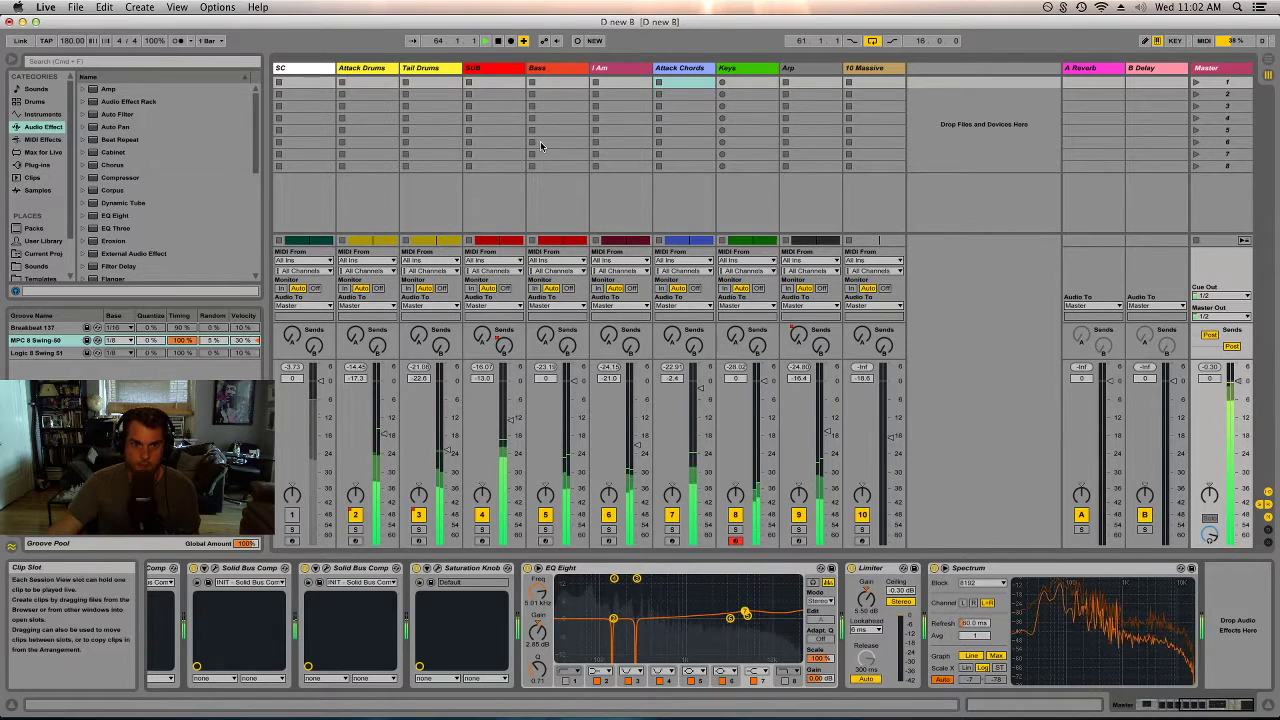
- Mute the Bass, I Am, Attack Chords, Keys and Arp tracks, leaving SUB active with the drums
mouse_move(544, 515)
mouse_down()
mouse_move(798, 515)
mouse_move(481, 522)
mouse_up()
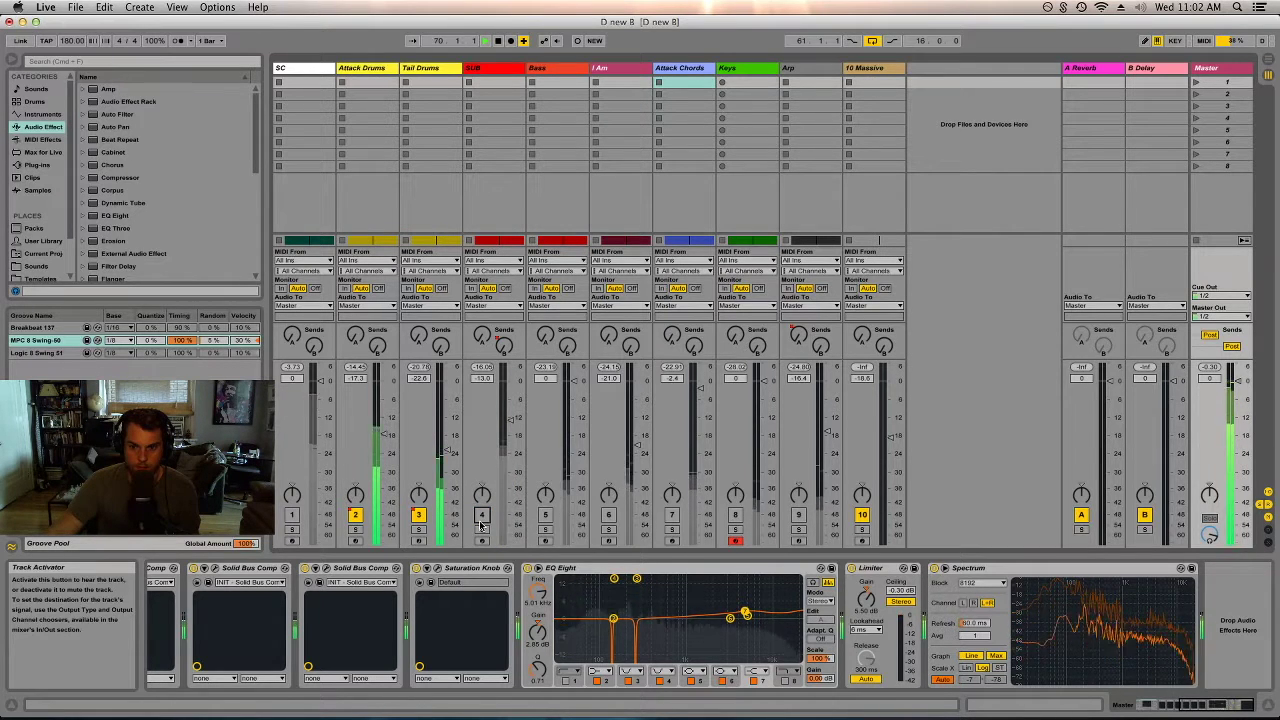
click(481, 516)
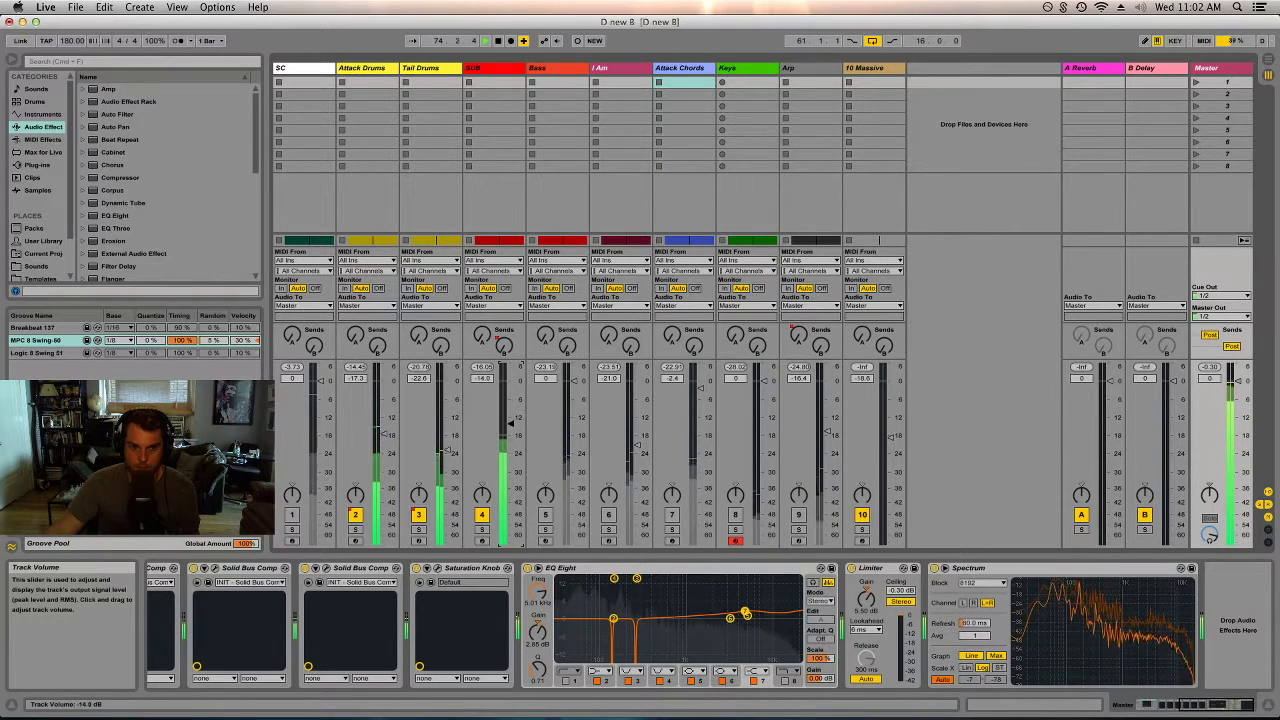
- Lower the SUB volume to about -16.6 dB and enable the Master Auto Filter with its low-pass cutoff at about 166 Hz
drag(510, 423, 511, 426)
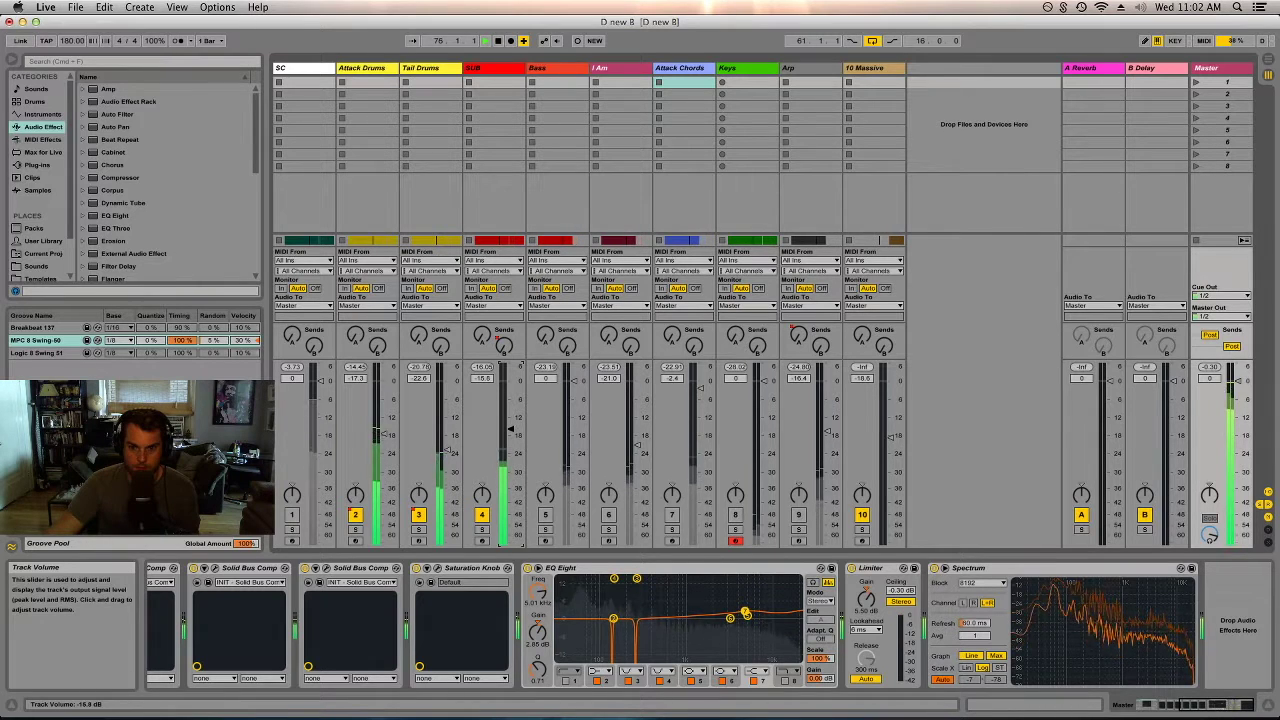
scroll(640, 625, left, 10)
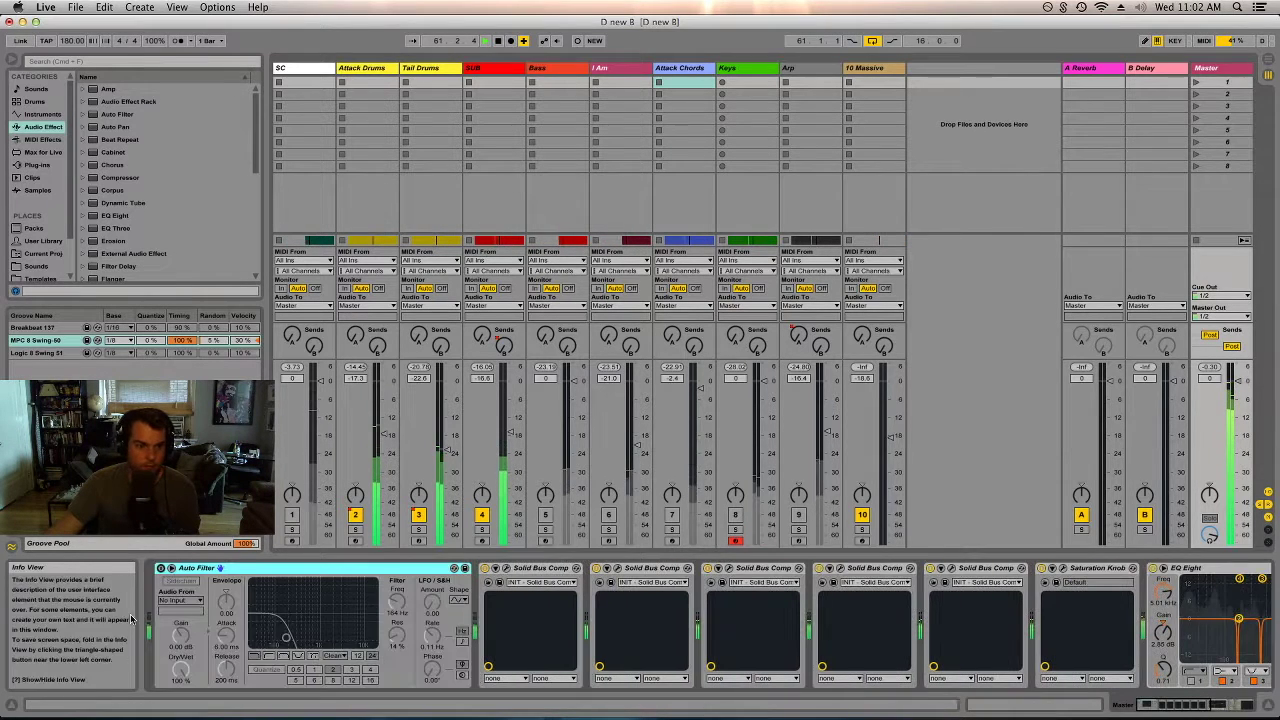
click(185, 568)
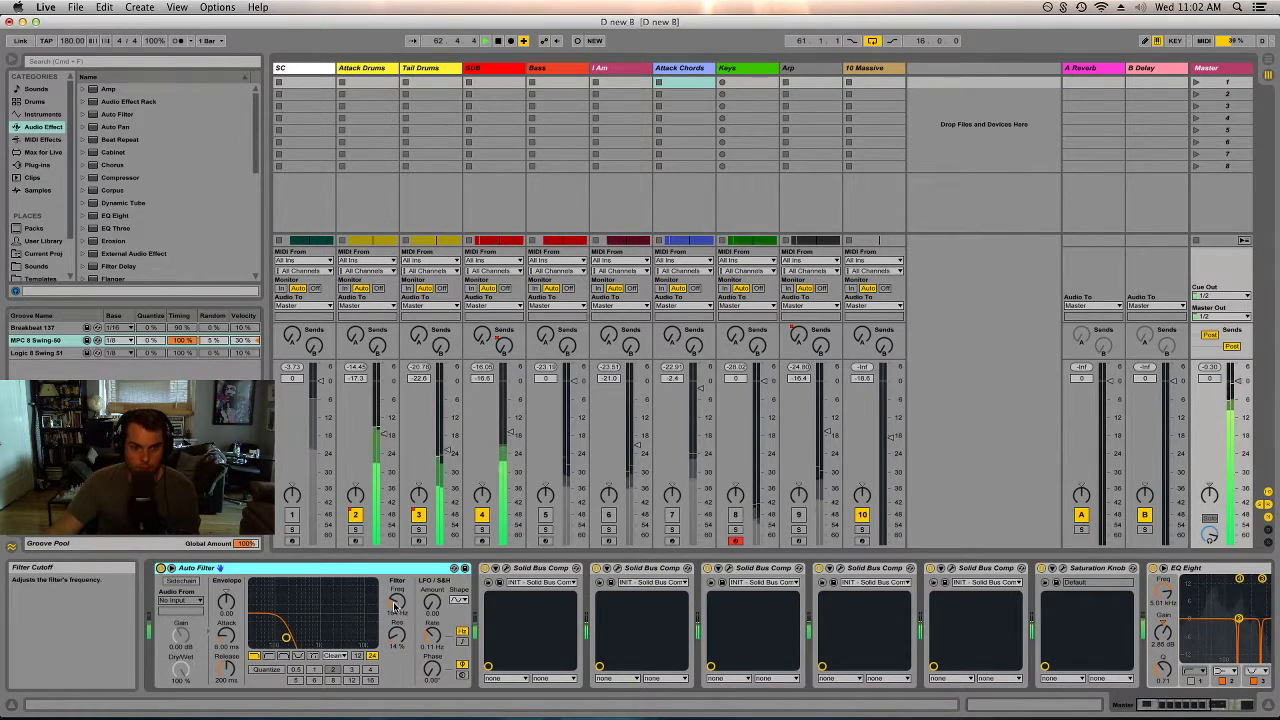
drag(400, 601, 400, 629)
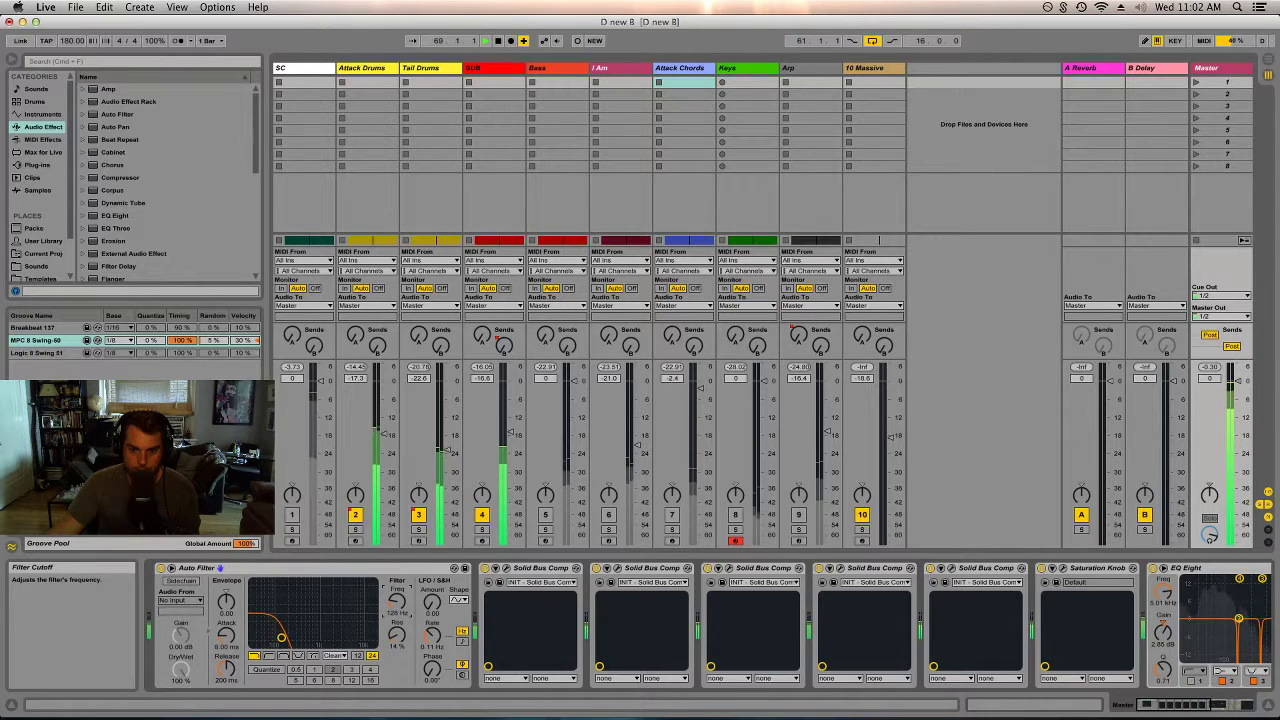
drag(400, 629, 400, 636)
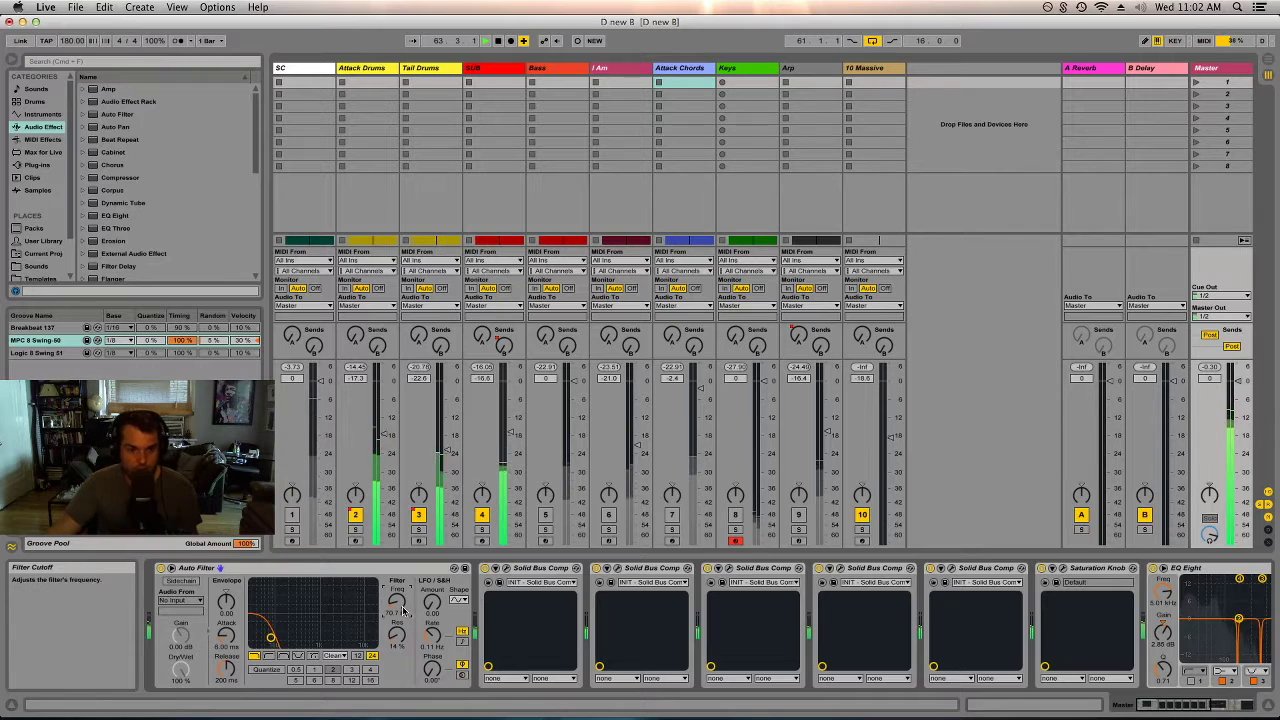
drag(397, 600, 397, 591)
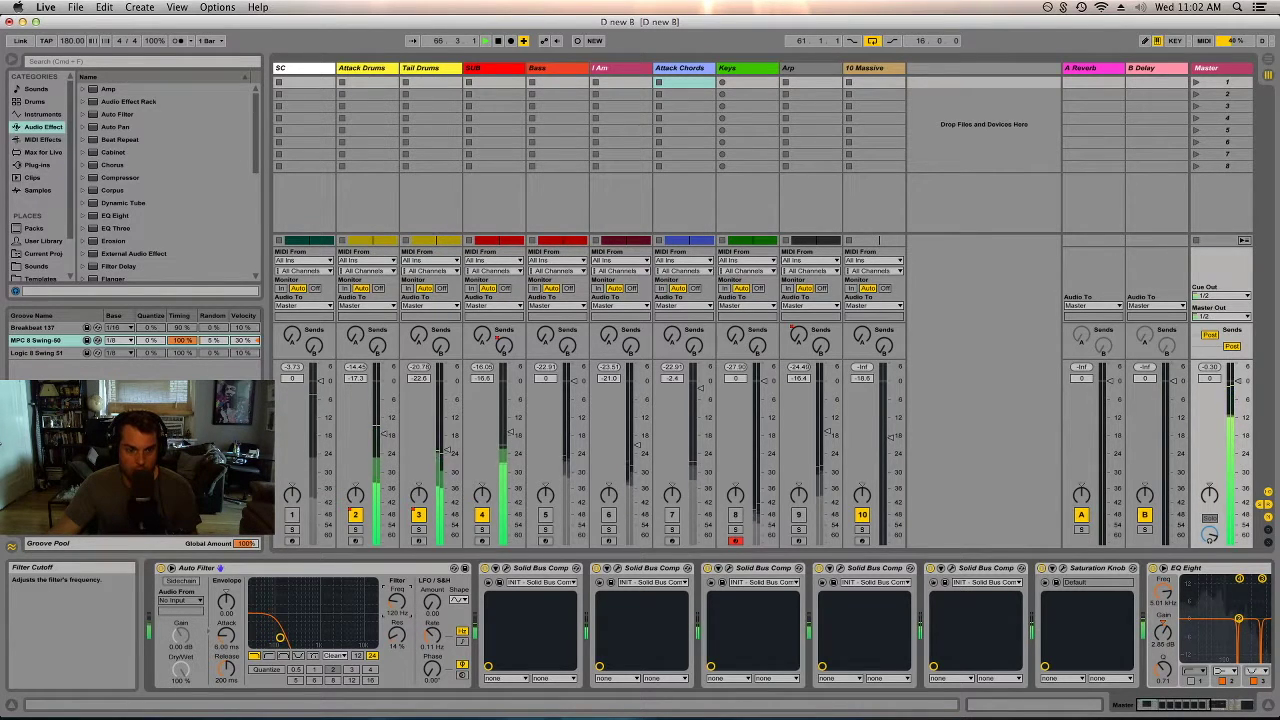
drag(397, 591, 397, 591)
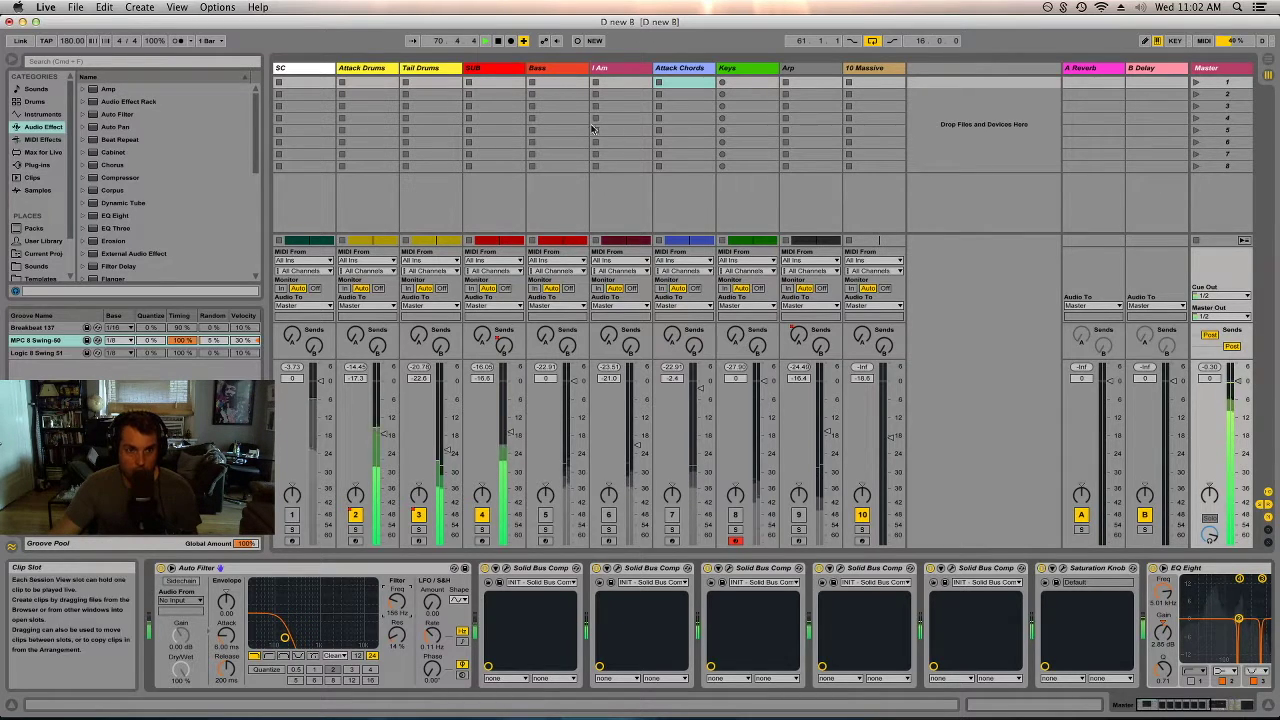
- Enable the sidechain EQ on the SUB track's Compressor at 2.54 kHz and set the release to about 30.7 ms
click(500, 420)
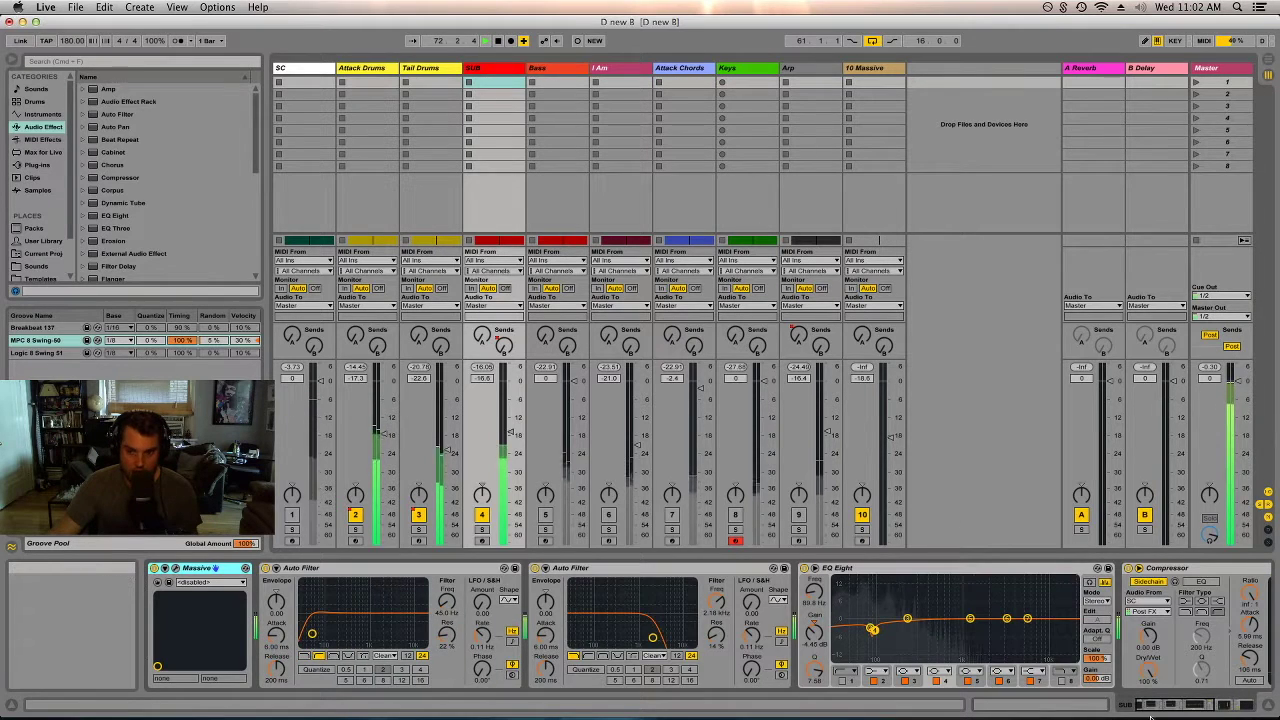
click(1186, 705)
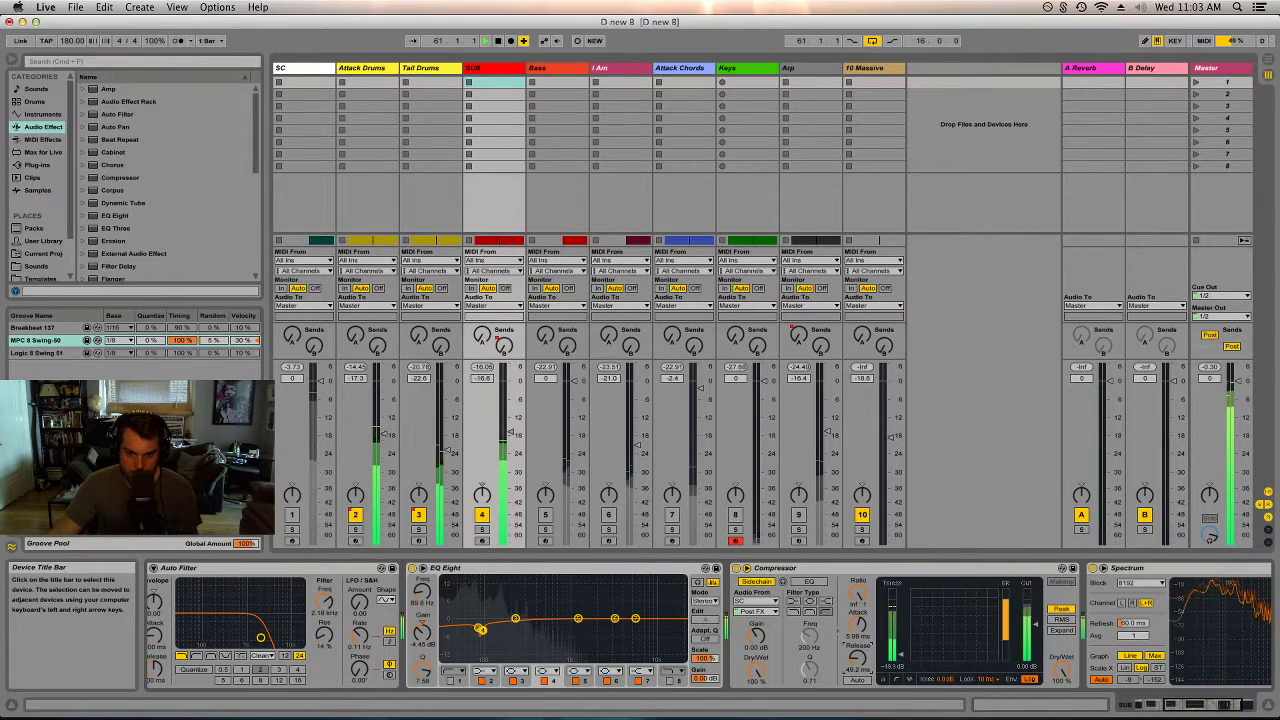
click(809, 581)
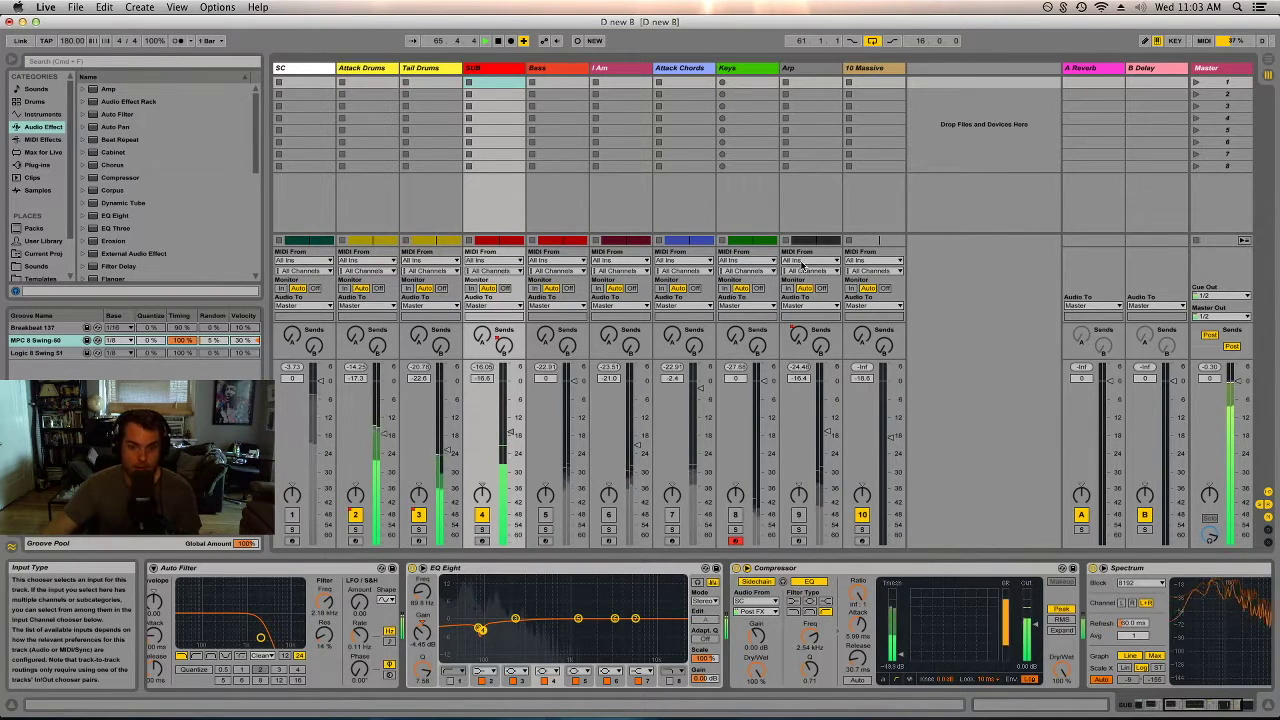
- Raise the Master Auto Filter's low-pass cutoff to about 362 Hz
click(1215, 68)
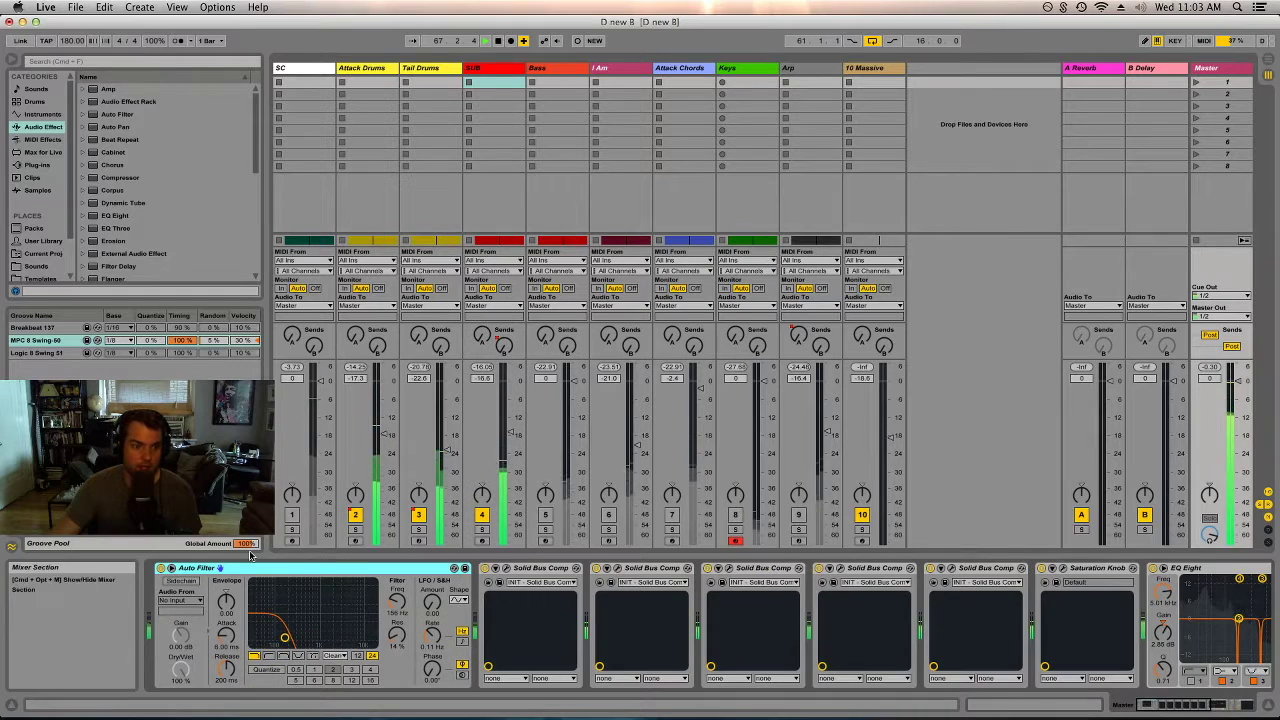
drag(285, 637, 299, 637)
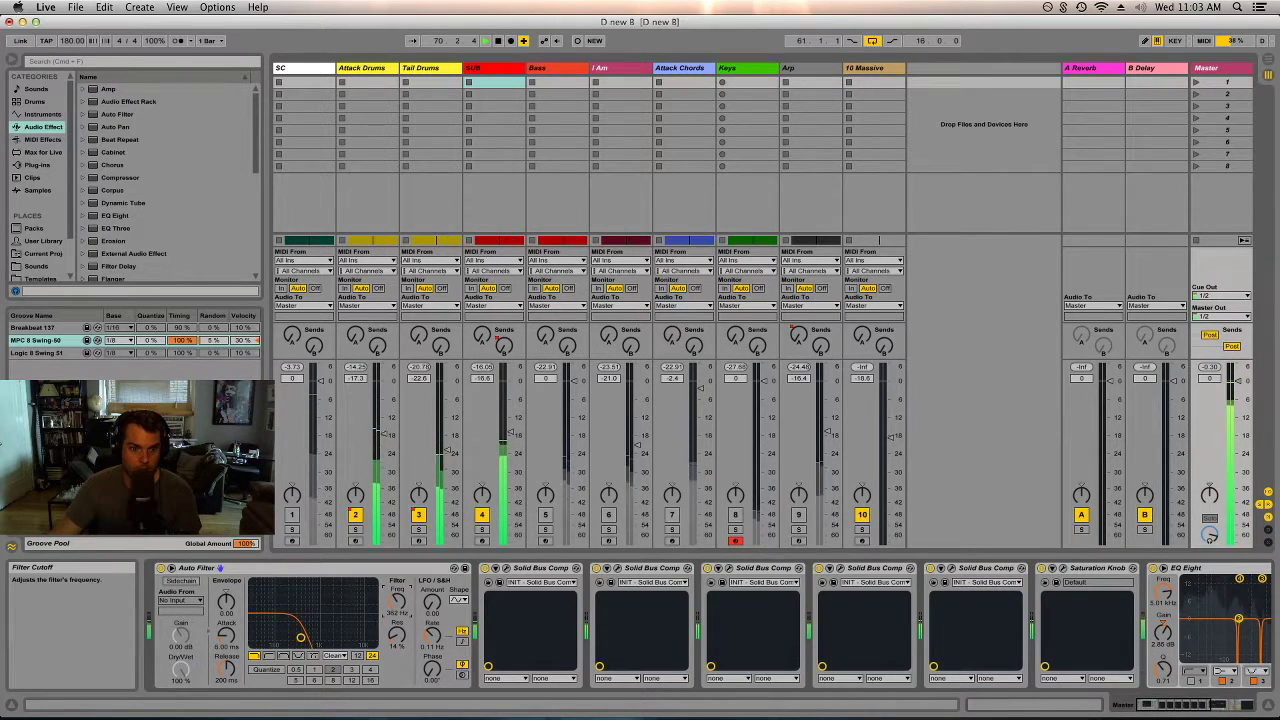
- In the Tail Drums EQ Eight, cut band 2 by 3.84 dB at 237 Hz (Q 2.39) and band 5 by 4.05 dB at 708 Hz (Q 5.68)
click(432, 82)
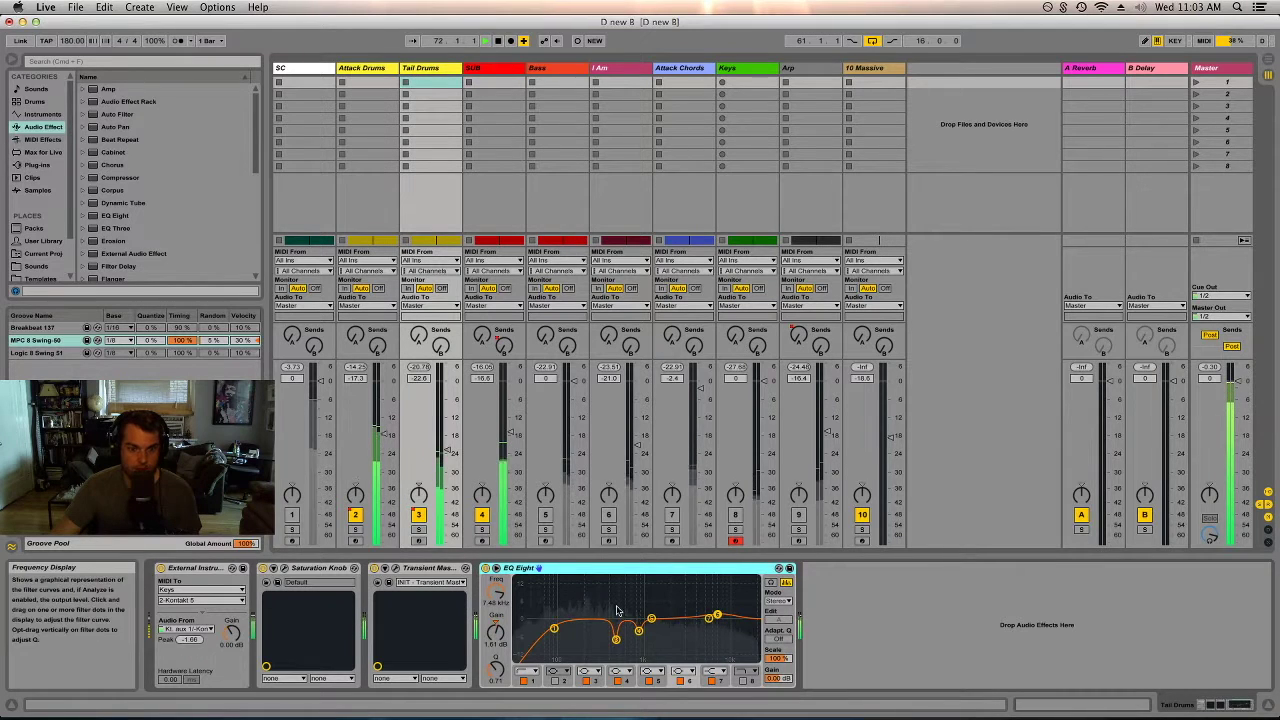
click(555, 680)
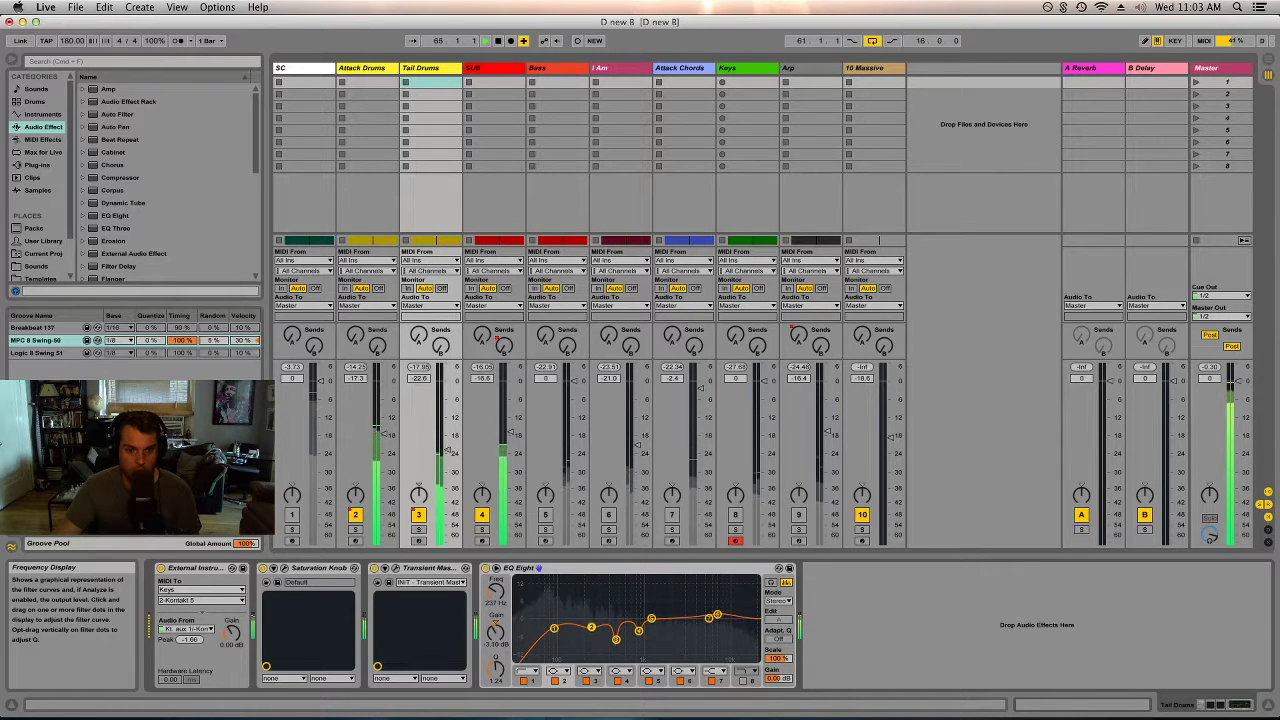
drag(509, 664, 509, 640)
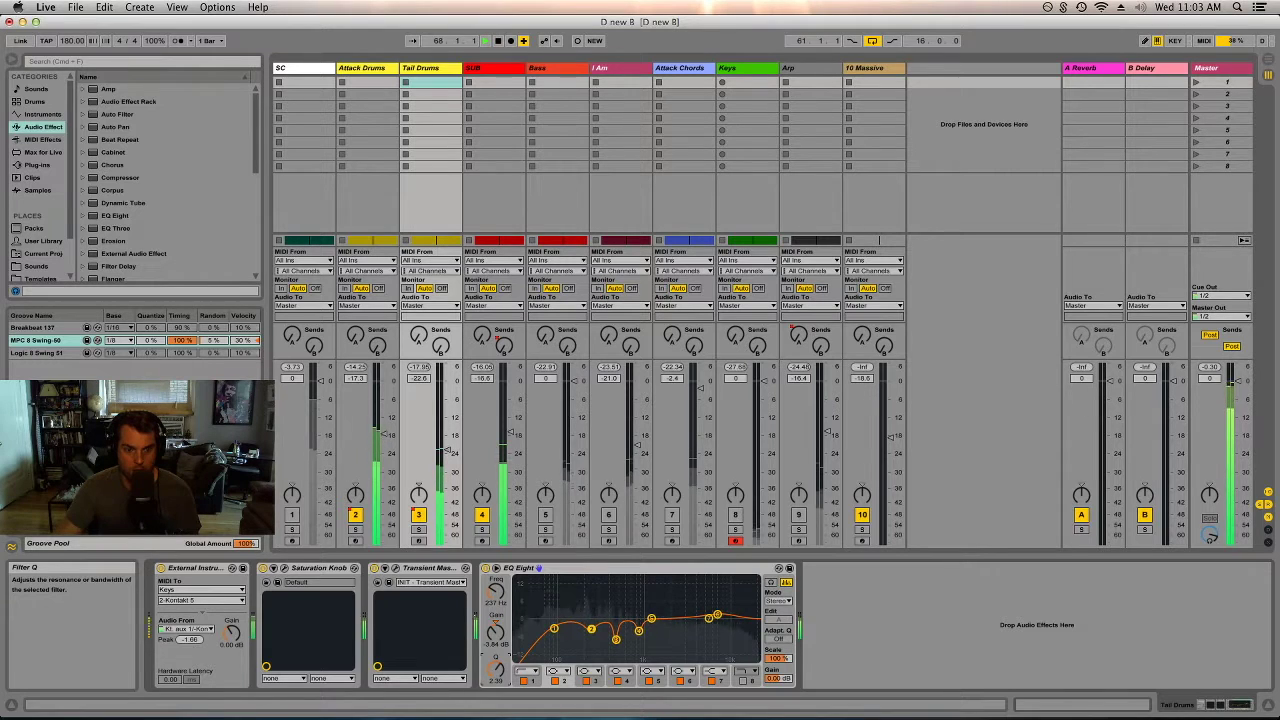
drag(651, 620, 620, 599)
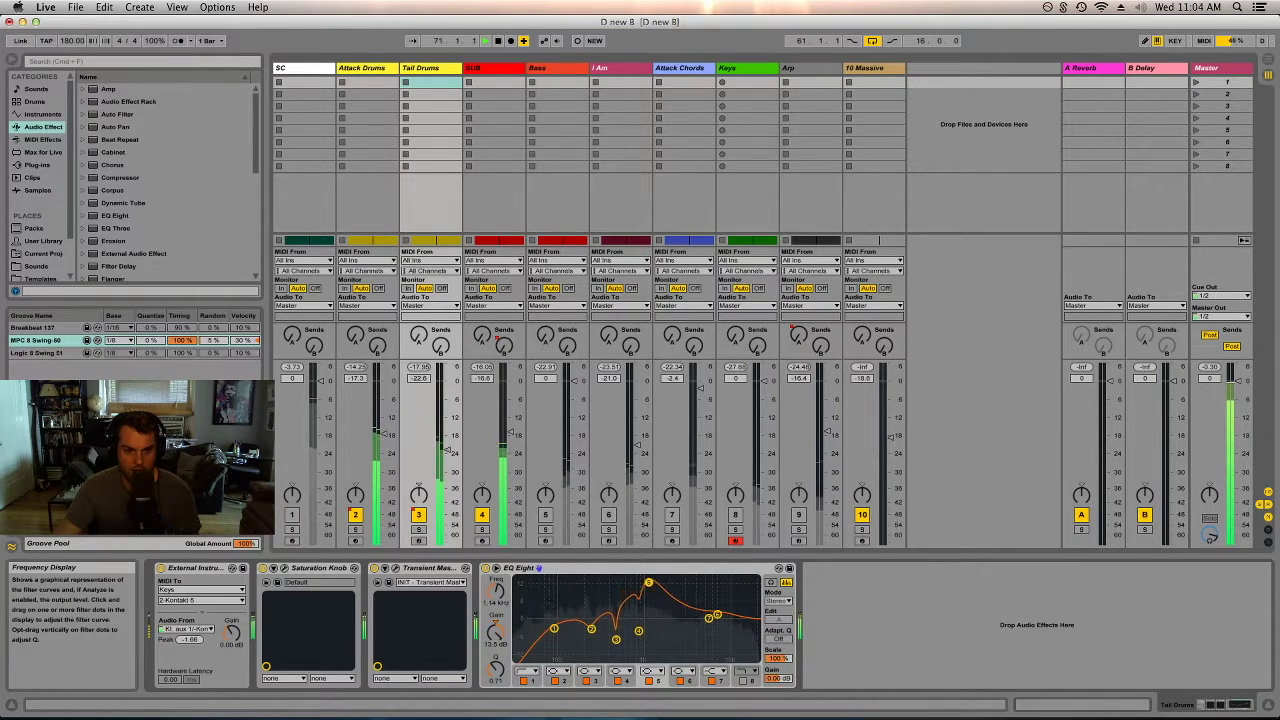
drag(495, 668, 495, 640)
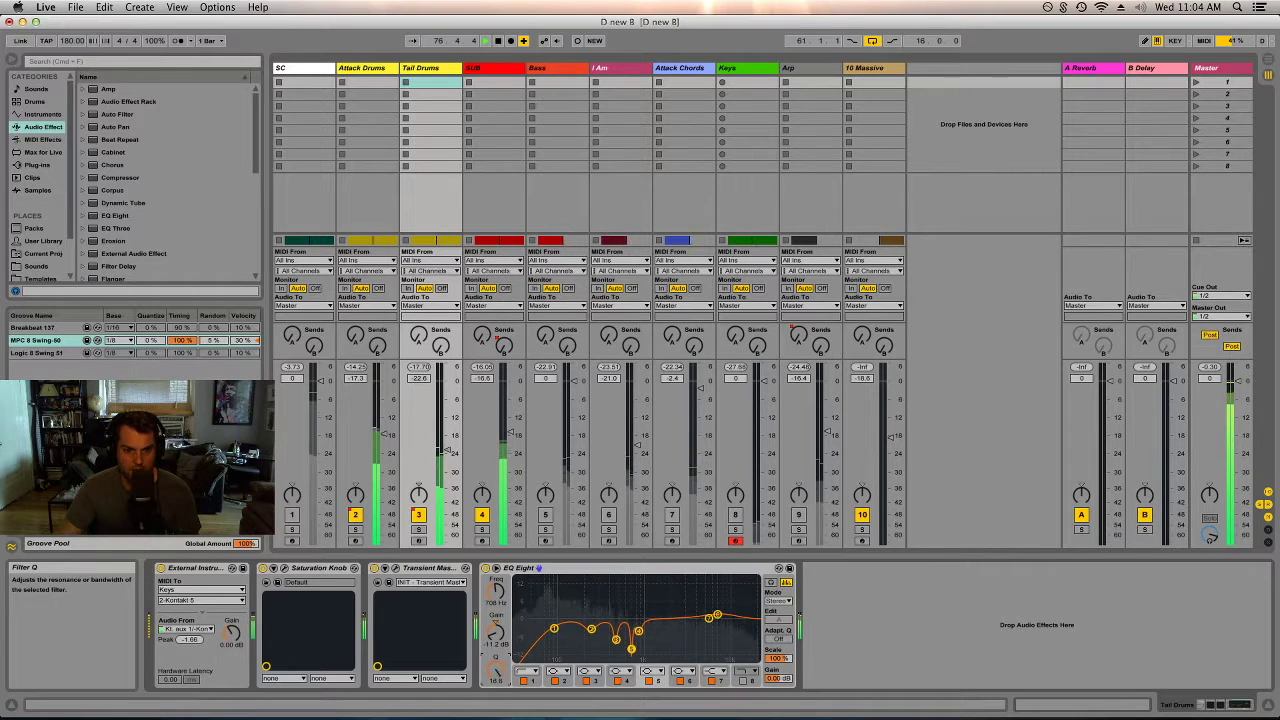
drag(496, 634, 496, 630)
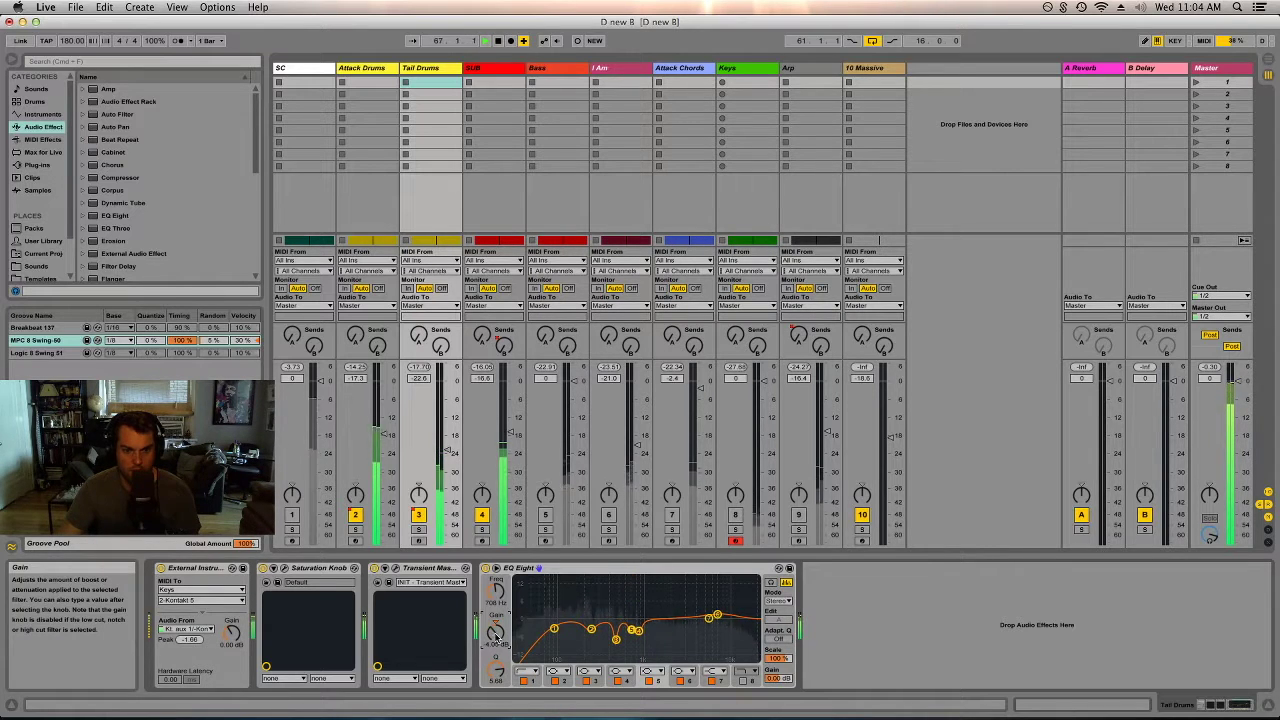
- Open the Master Auto Filter's cutoff to about 614 Hz and compare the mix with Tail Drums muted and unmuted
click(1210, 68)
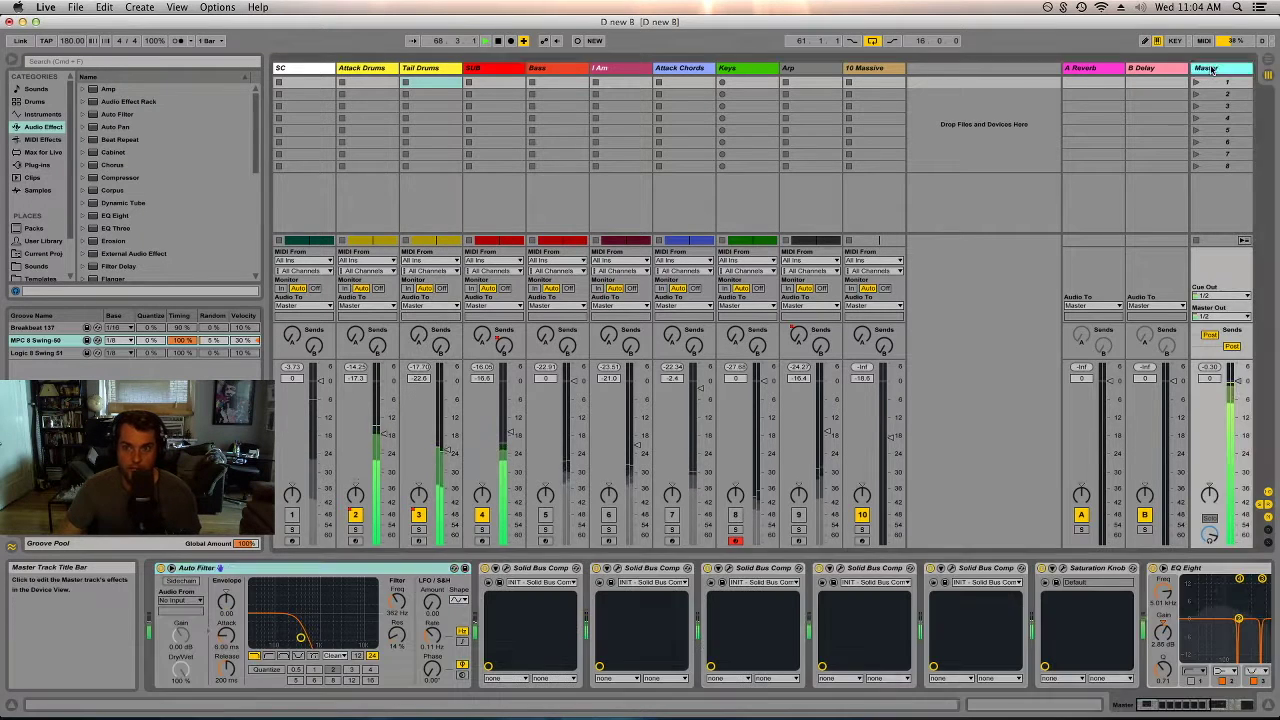
drag(397, 600, 397, 586)
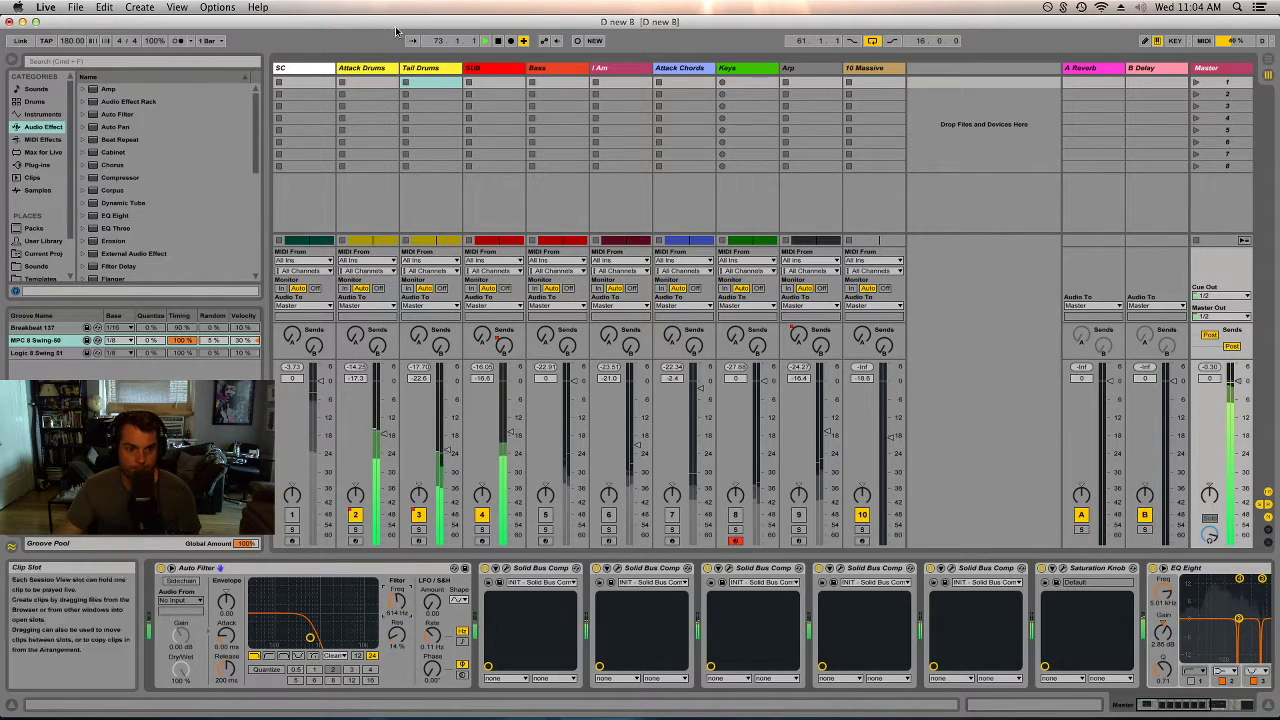
click(418, 515)
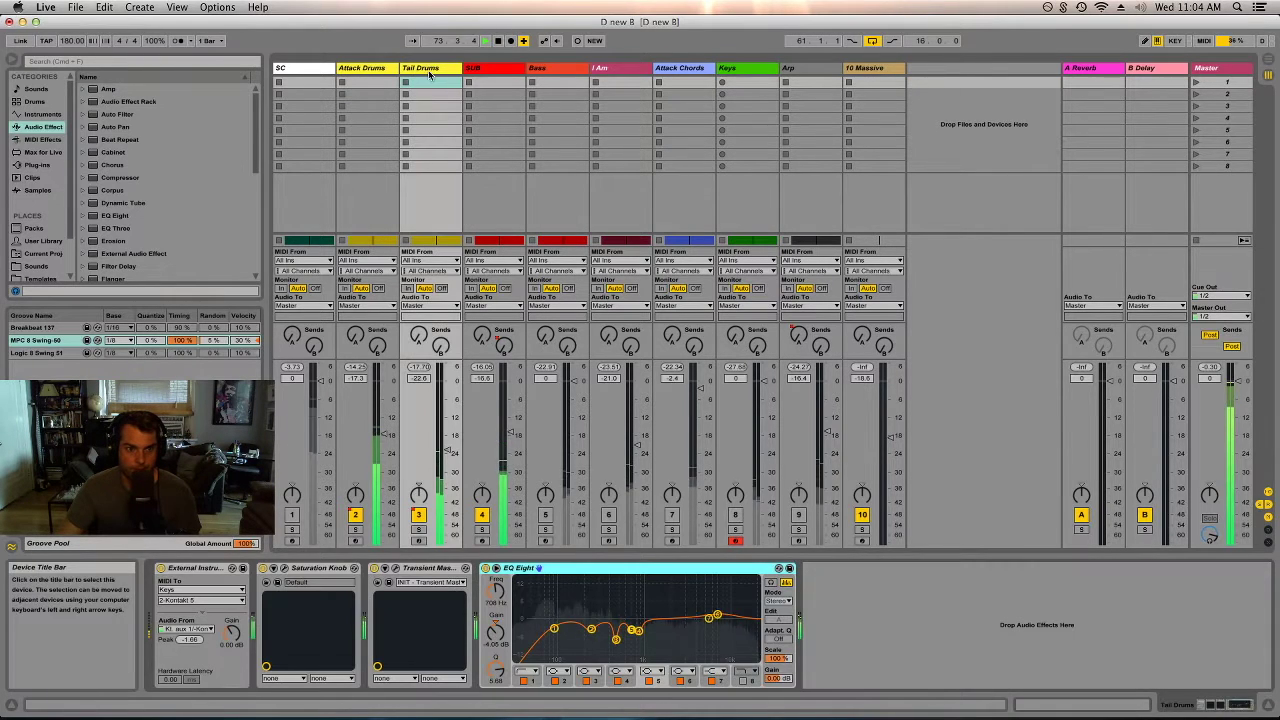
click(418, 516)
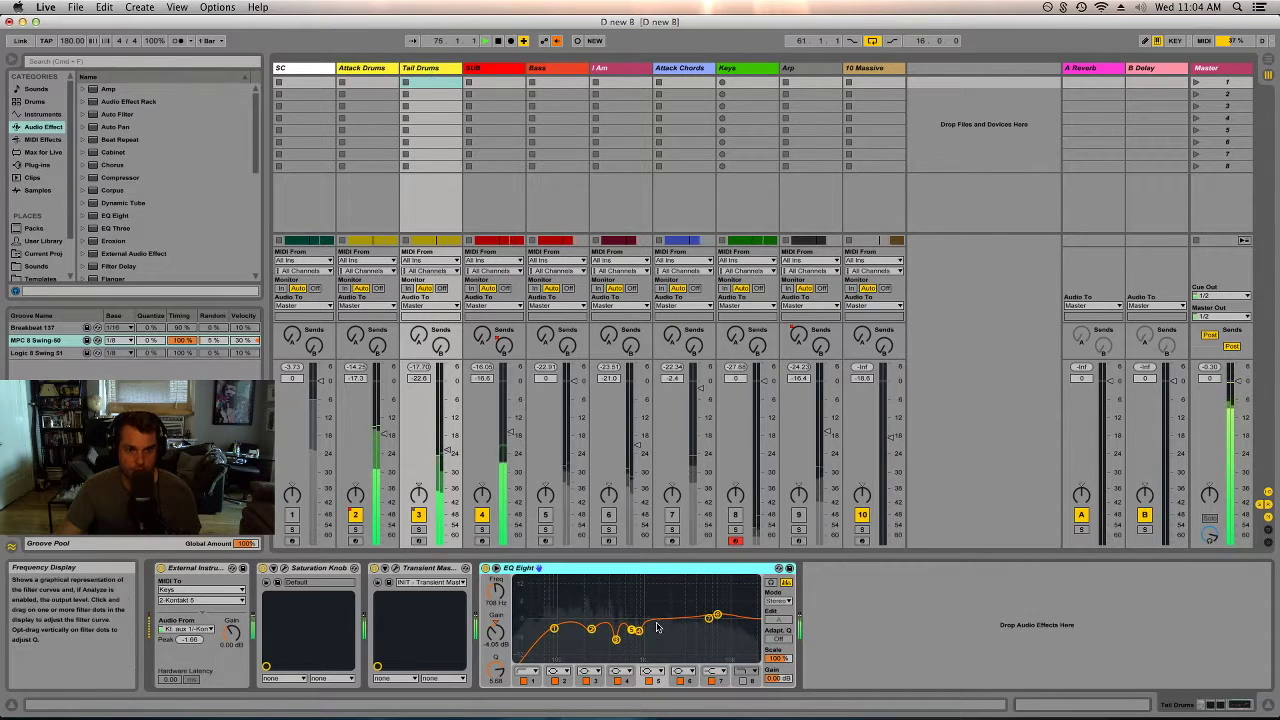
- Enable band 8 in the Tail Drums EQ Eight and shape it into a 3.75 dB cut at 1.23 kHz
click(743, 680)
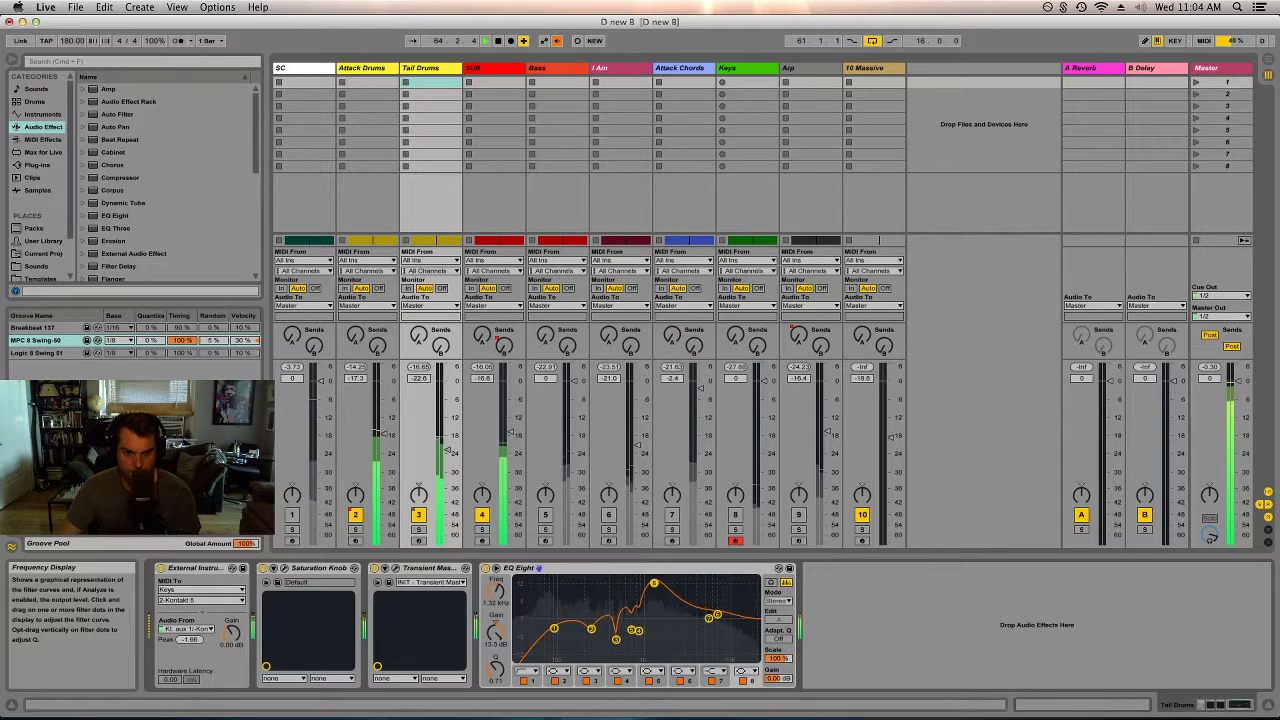
drag(651, 586, 651, 562)
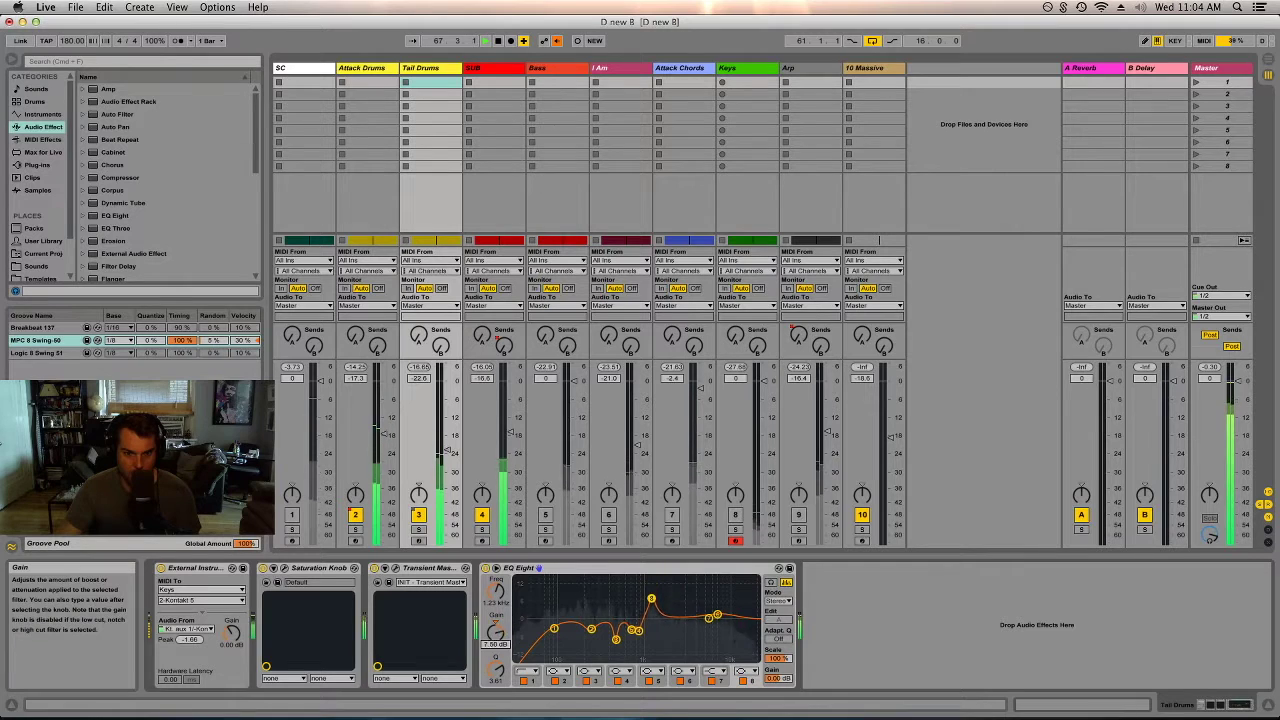
drag(495, 630, 495, 668)
- Enlarge the Tail Drums EQ Eight display, refine band 8 to a 3.81 dB cut at 1.11 kHz with Q 3.41, and collapse the display
click(538, 567)
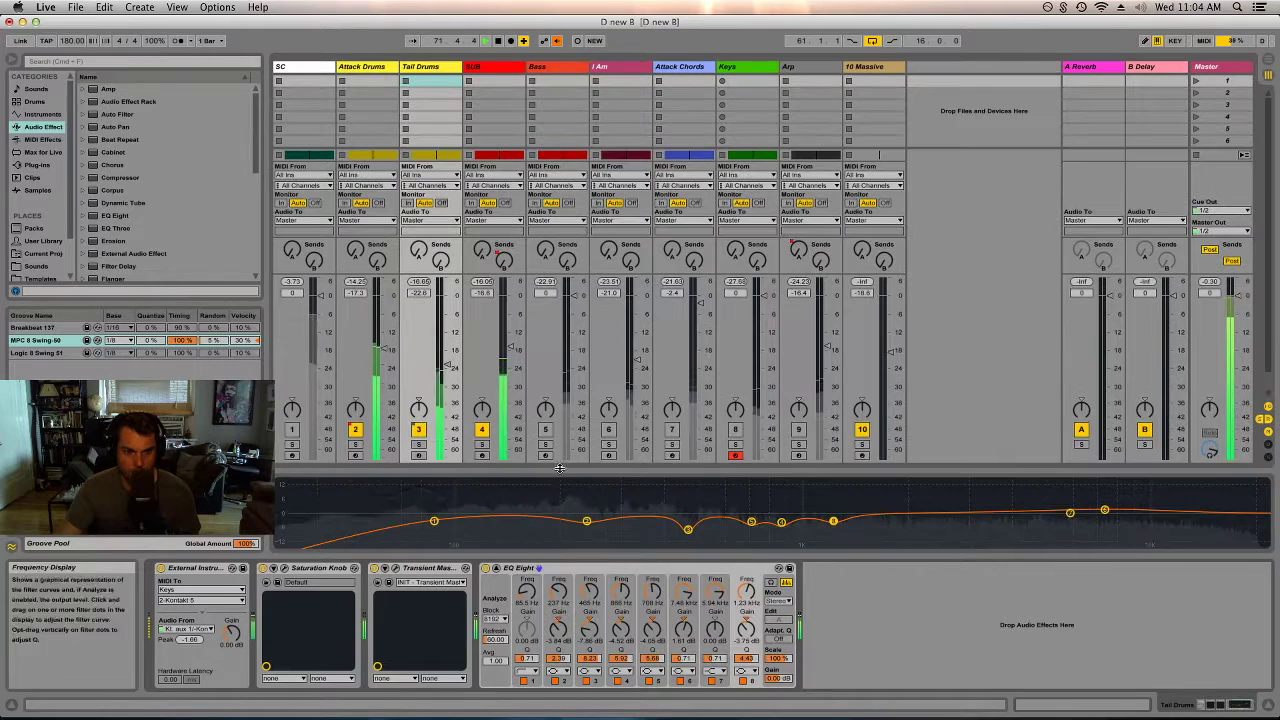
drag(607, 476, 607, 166)
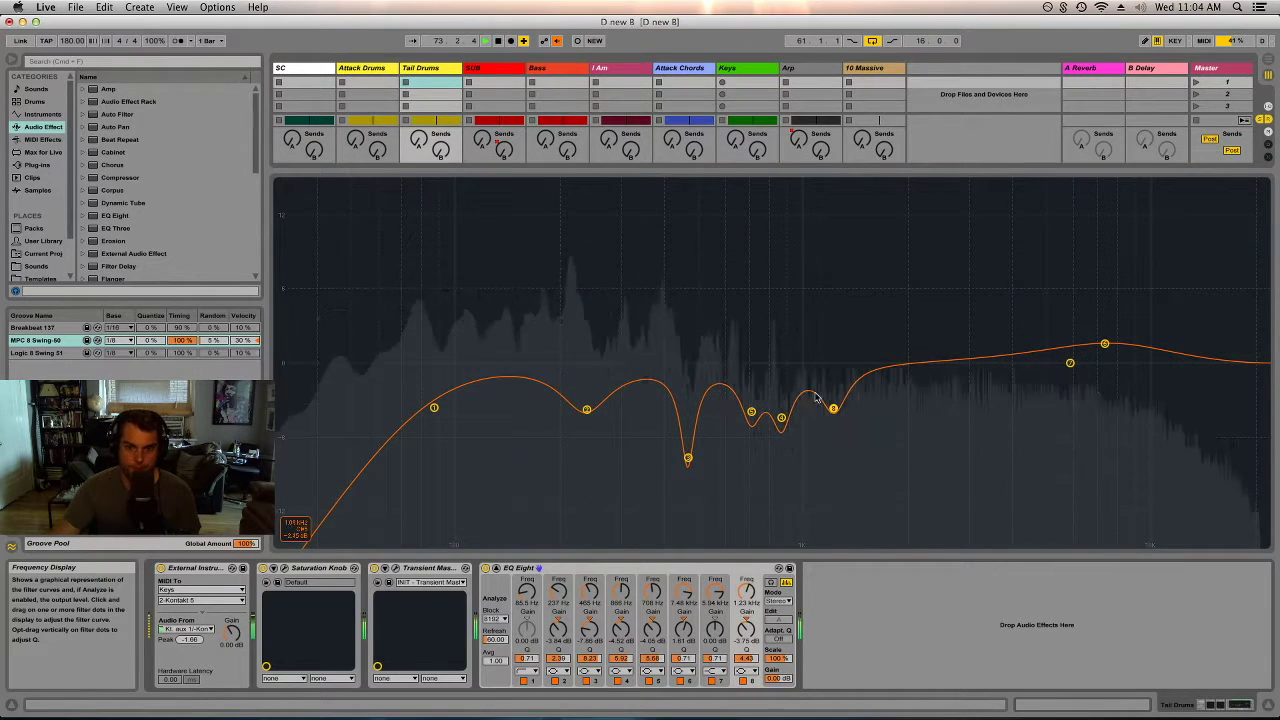
drag(833, 409, 802, 282)
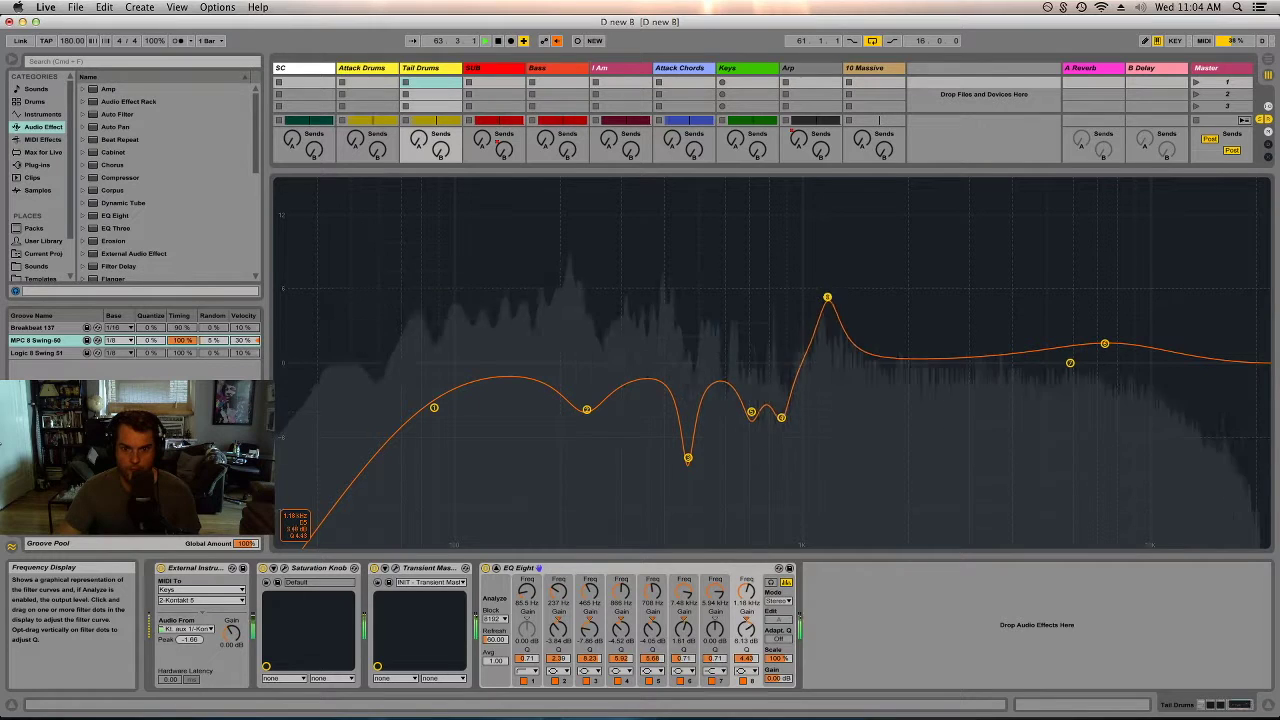
drag(826, 396, 825, 405)
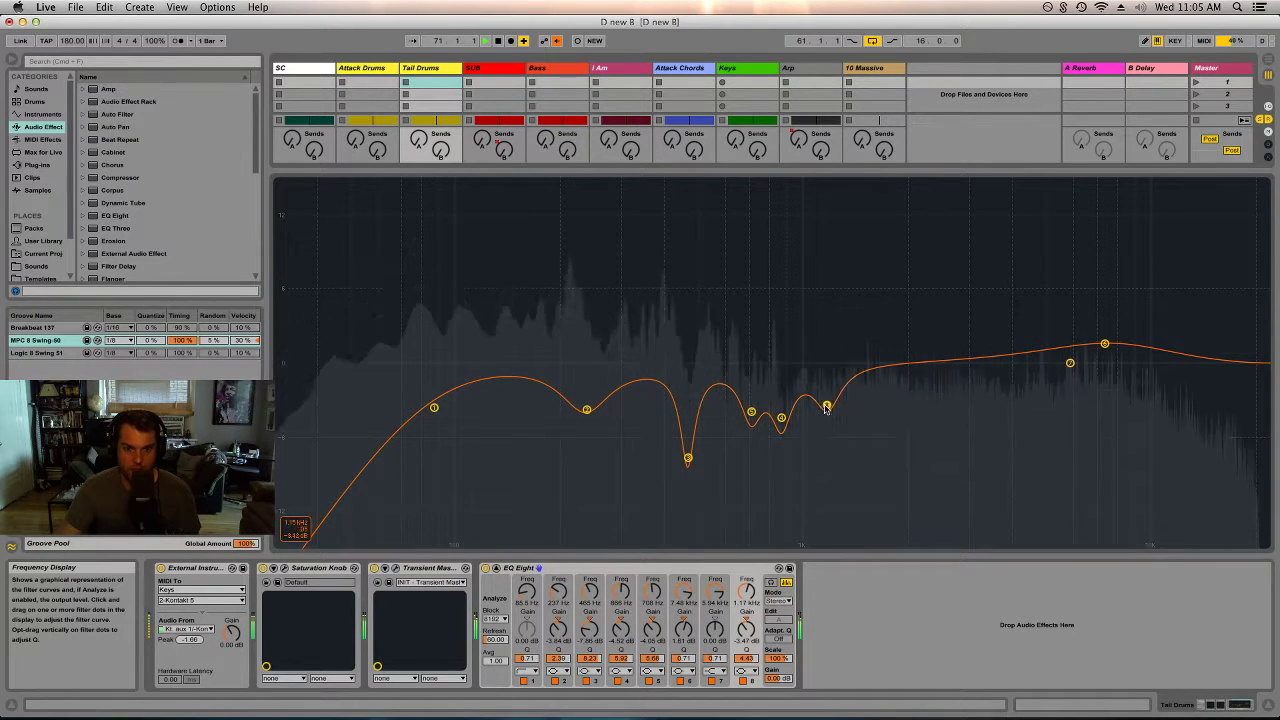
drag(826, 408, 821, 409)
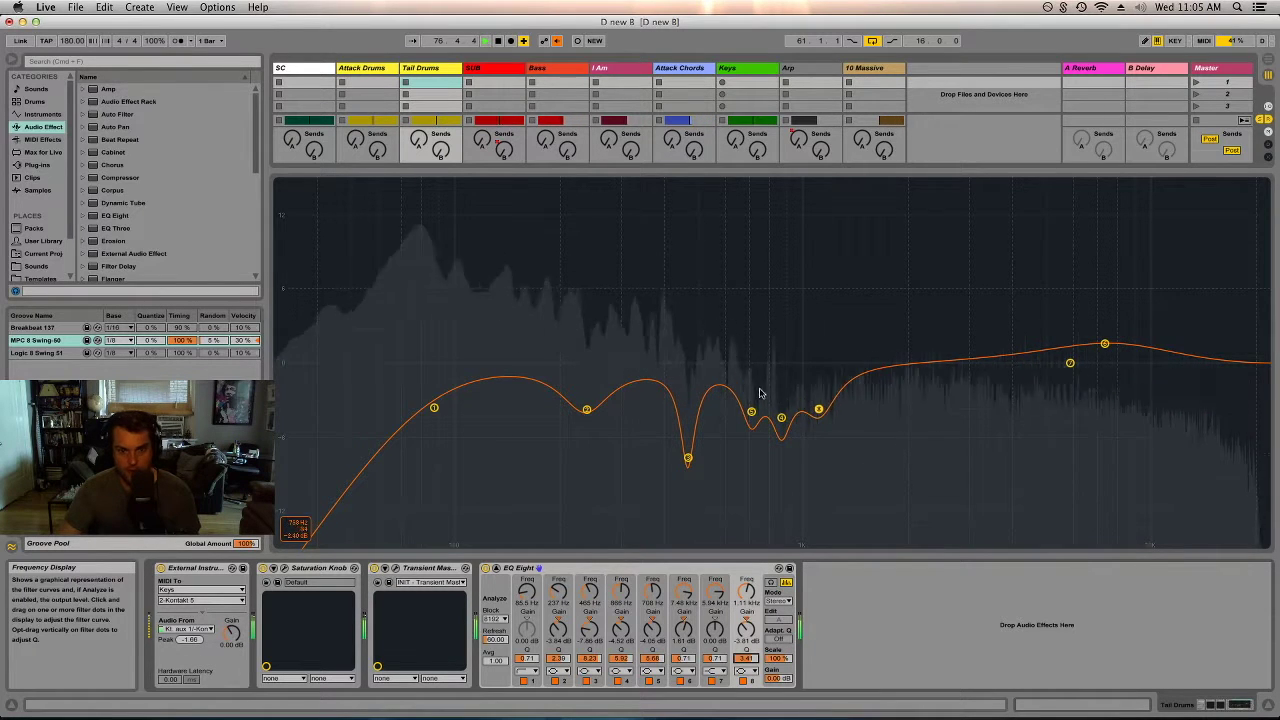
click(840, 249)
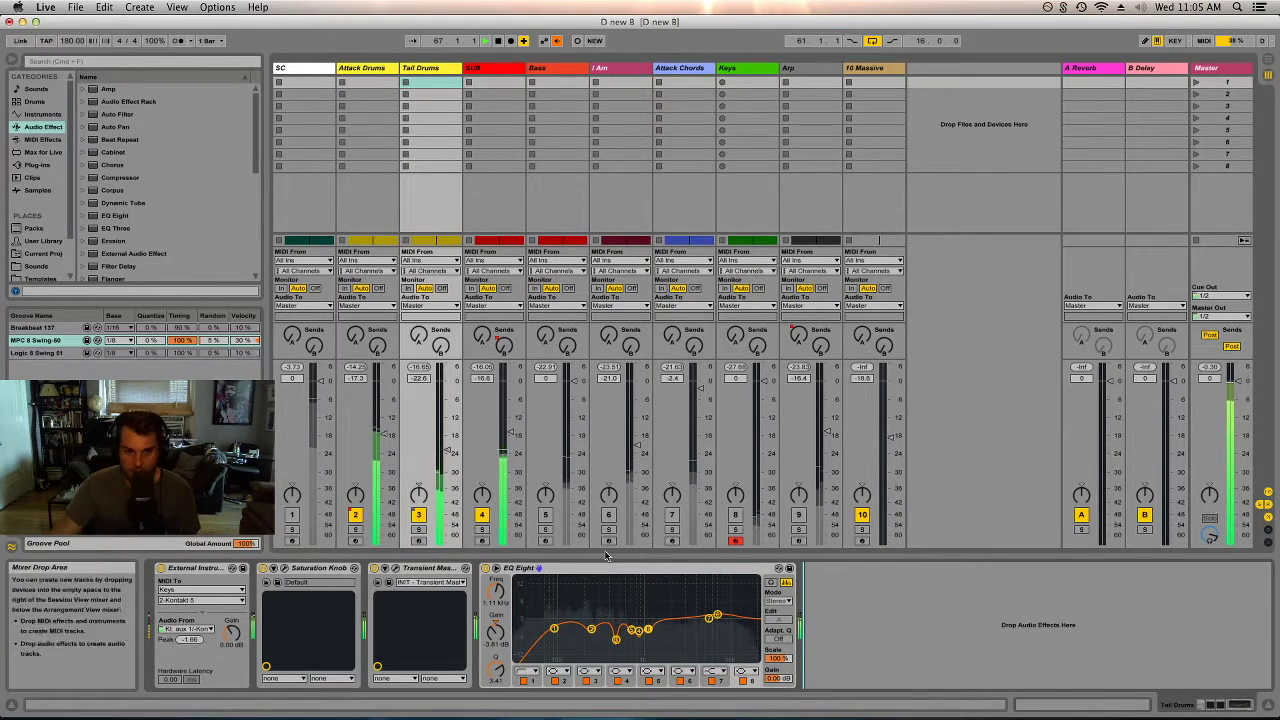
- Raise the Master Auto Filter's cutoff to about 1.35 kHz and compare the mix with Tail Drums muted and unmuted
click(1214, 93)
drag(310, 637, 323, 637)
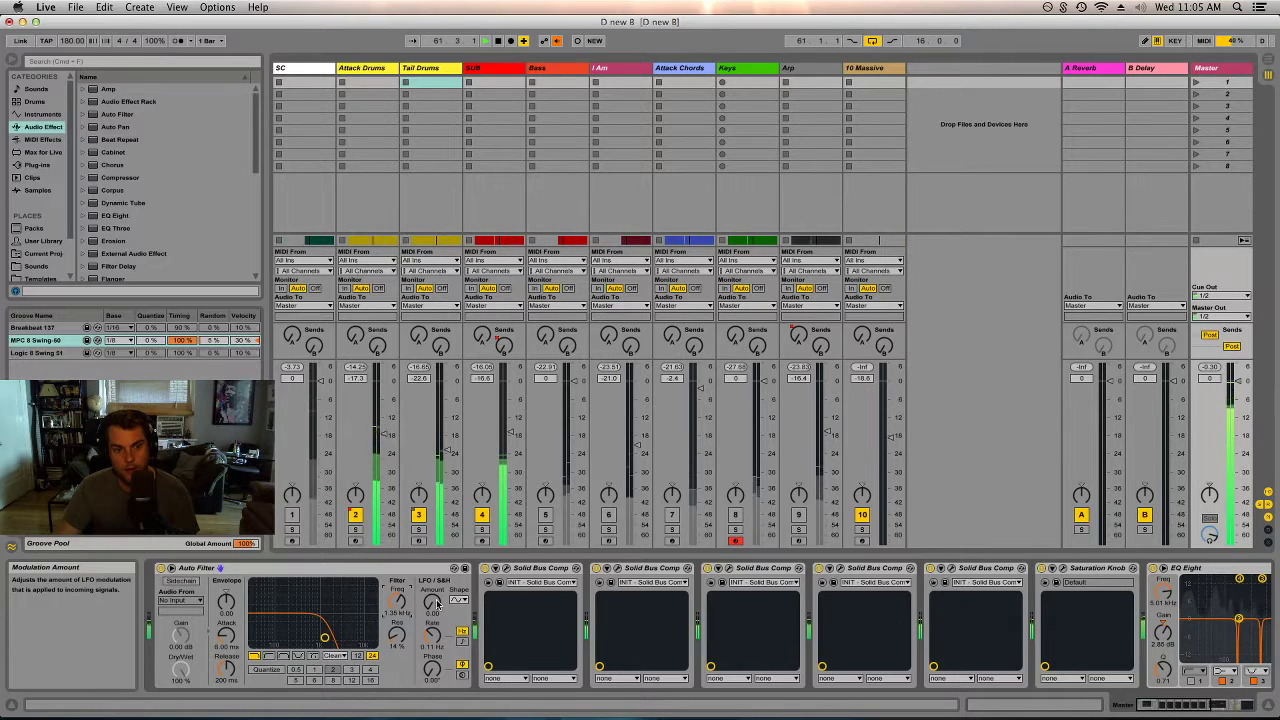
click(421, 519)
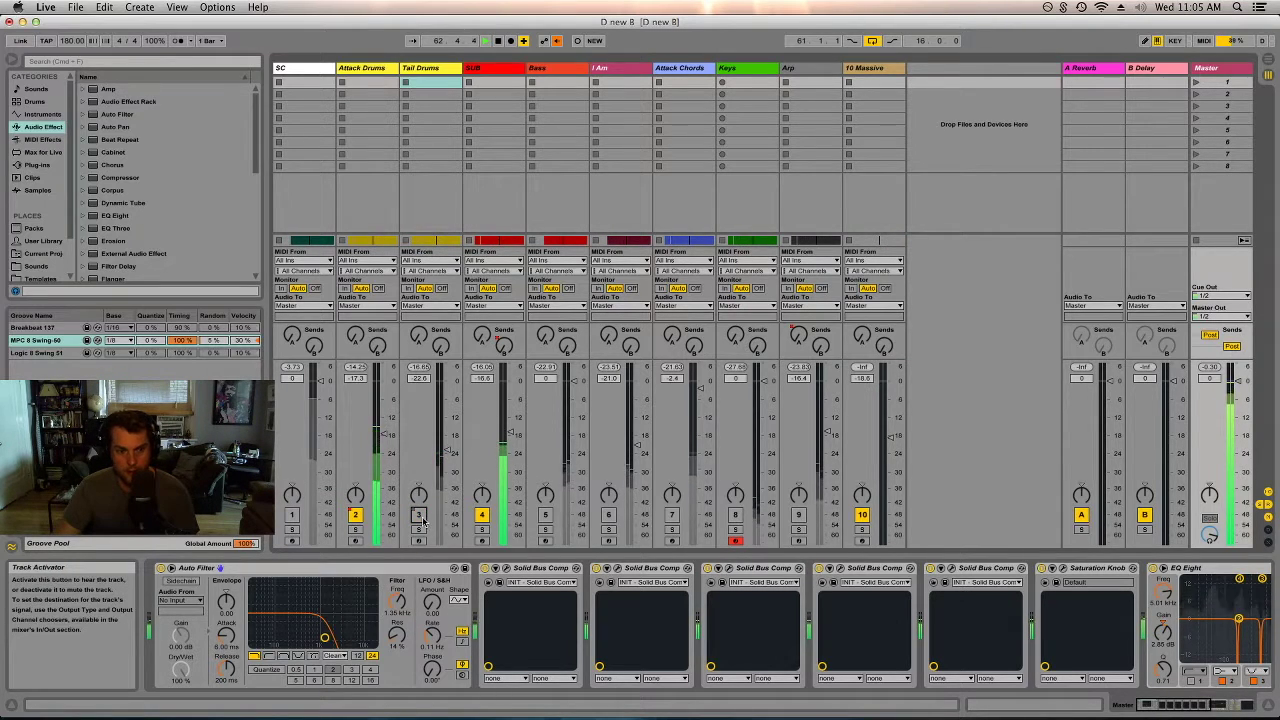
click(421, 517)
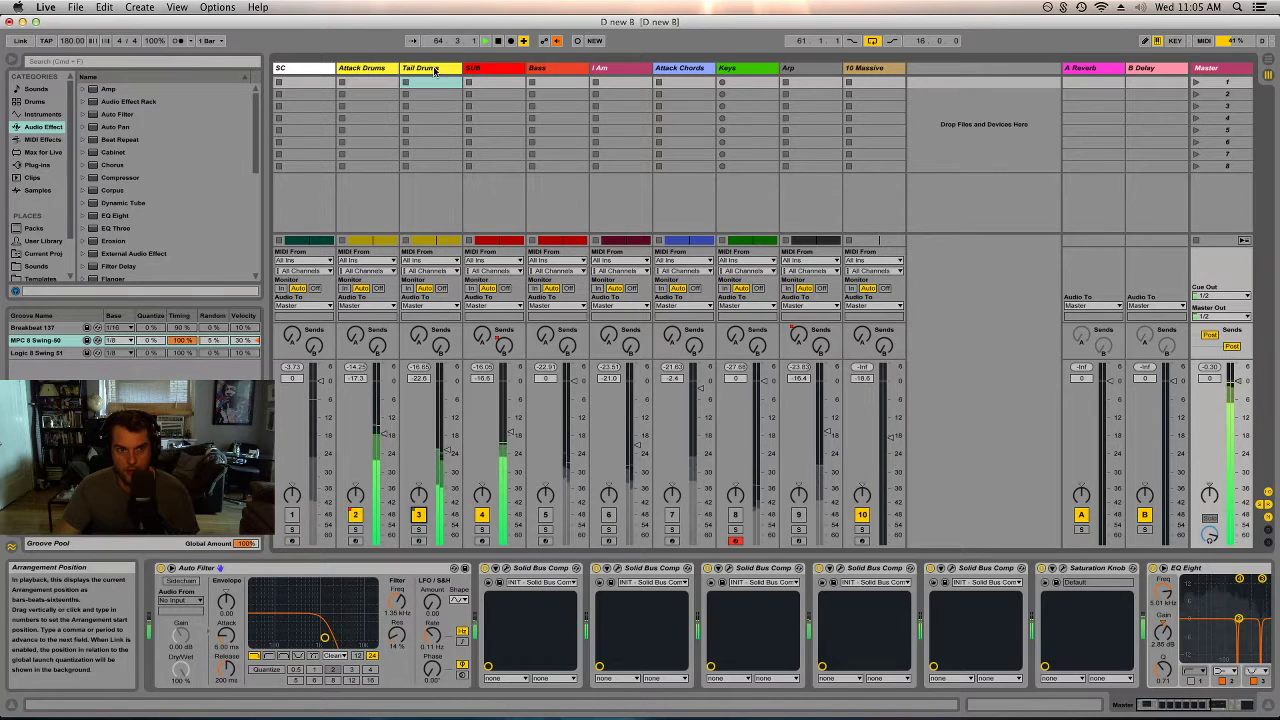
- Deepen band 8 of the Tail Drums EQ Eight to an 11.9 dB cut at 1.20 kHz with a Q of about 5.4
scroll(1048, 600, right, 3)
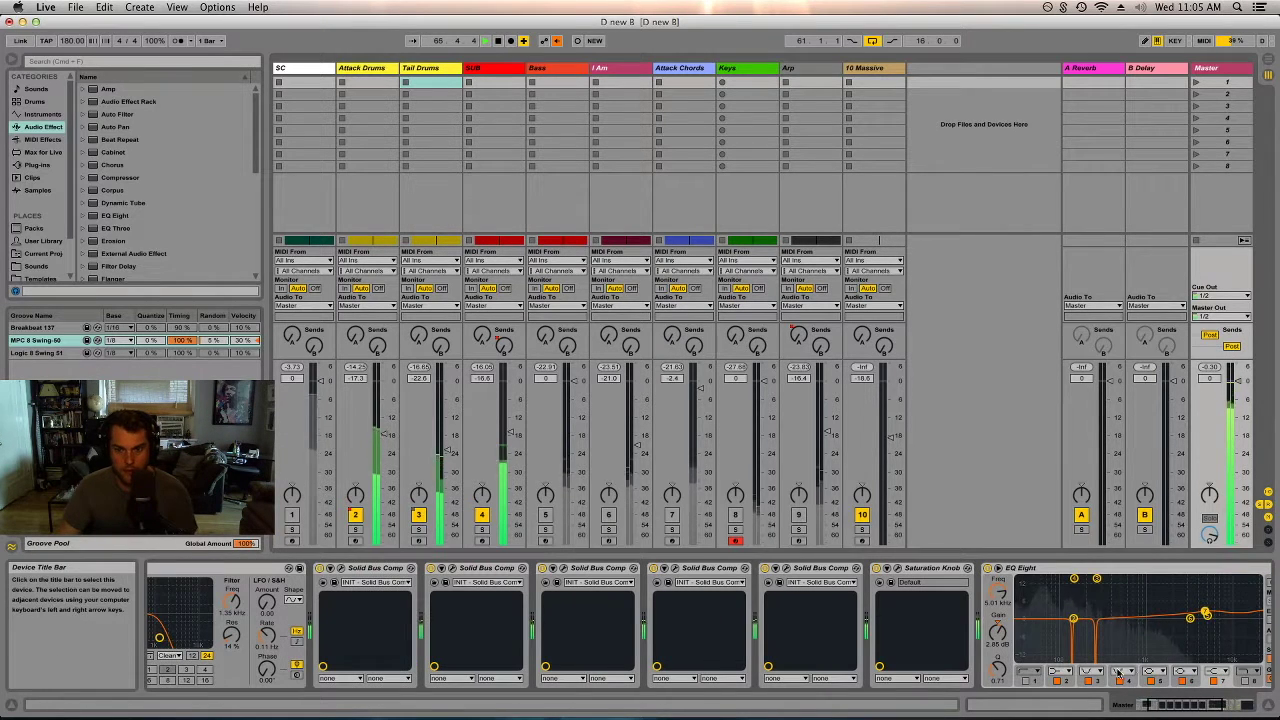
click(420, 67)
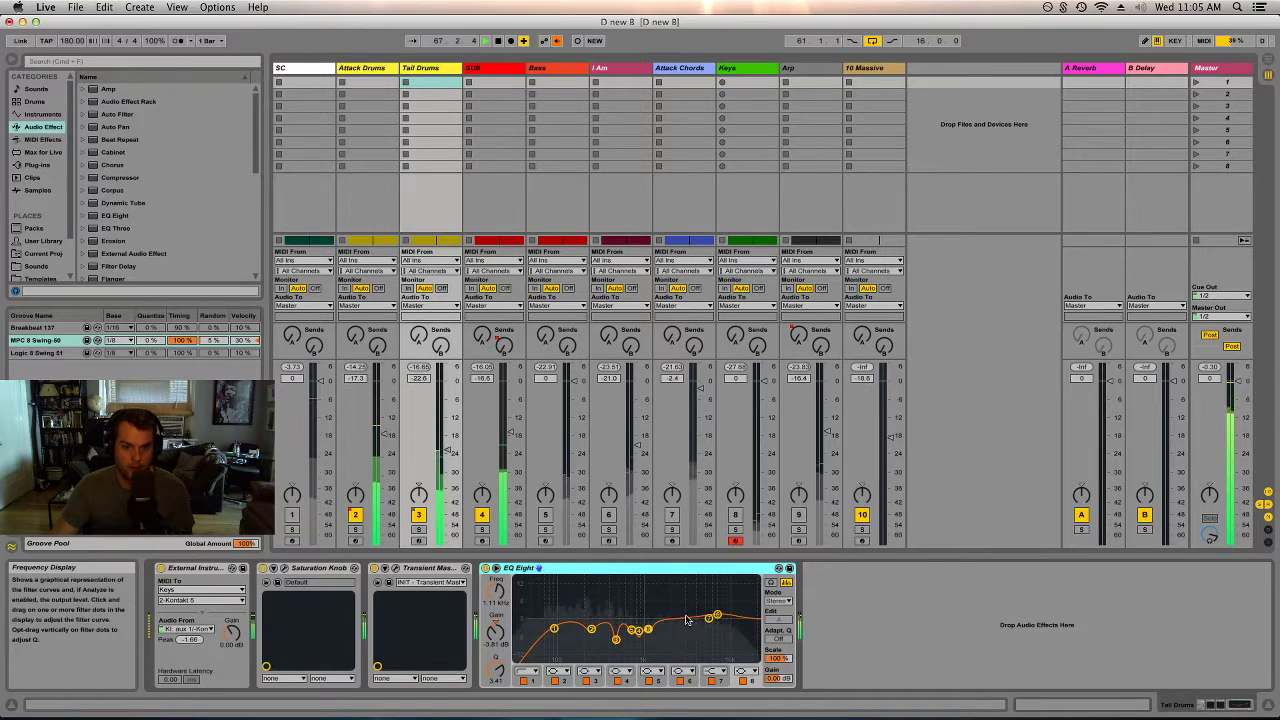
drag(648, 629, 648, 658)
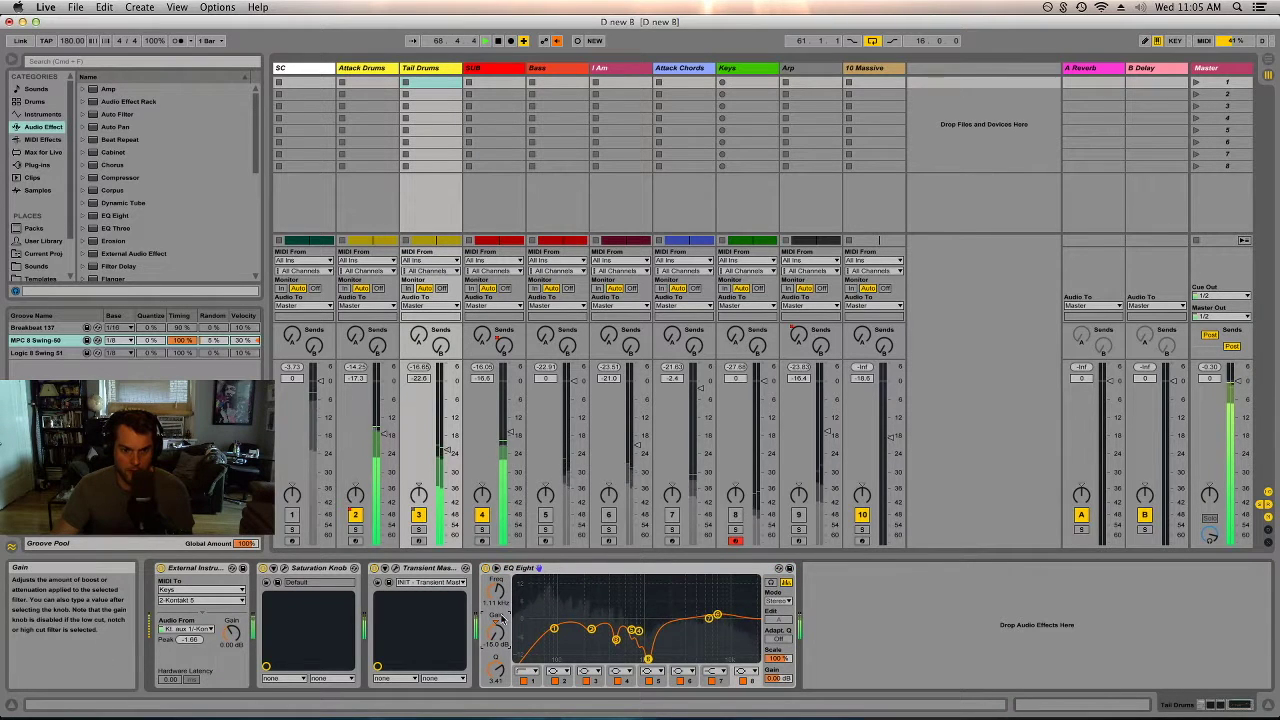
drag(503, 618, 503, 600)
drag(495, 668, 495, 648)
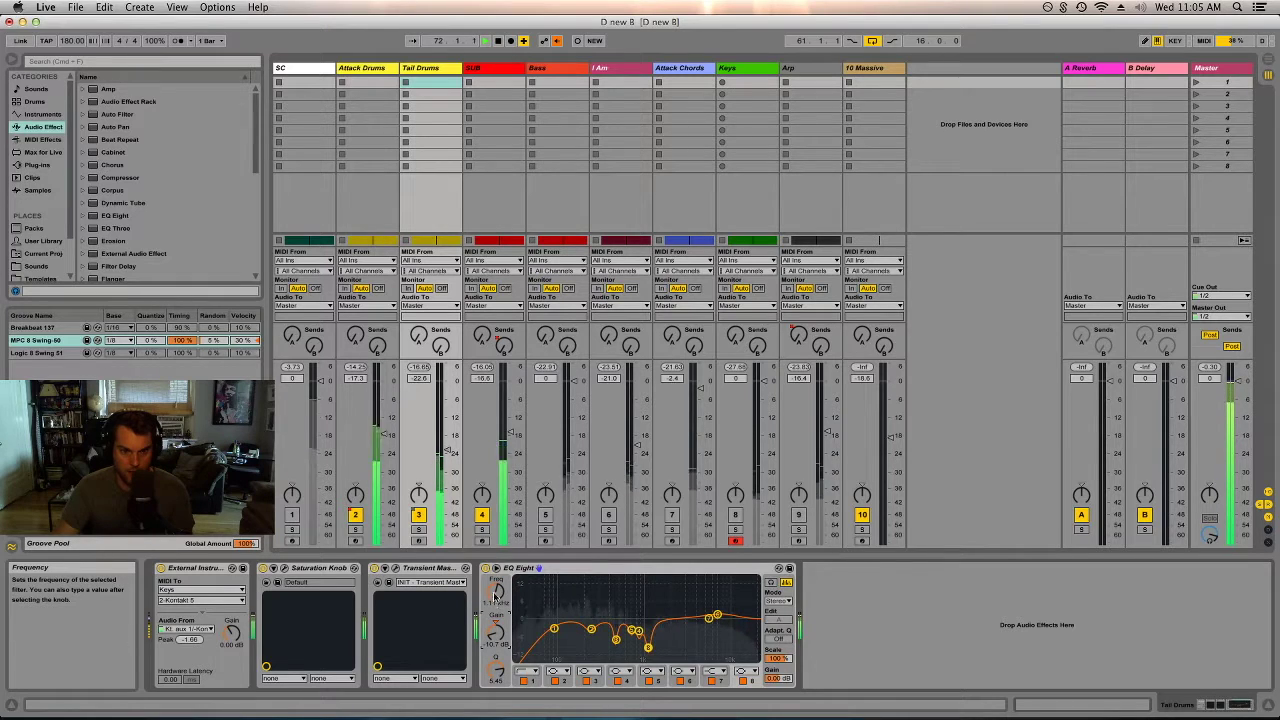
drag(495, 600, 495, 593)
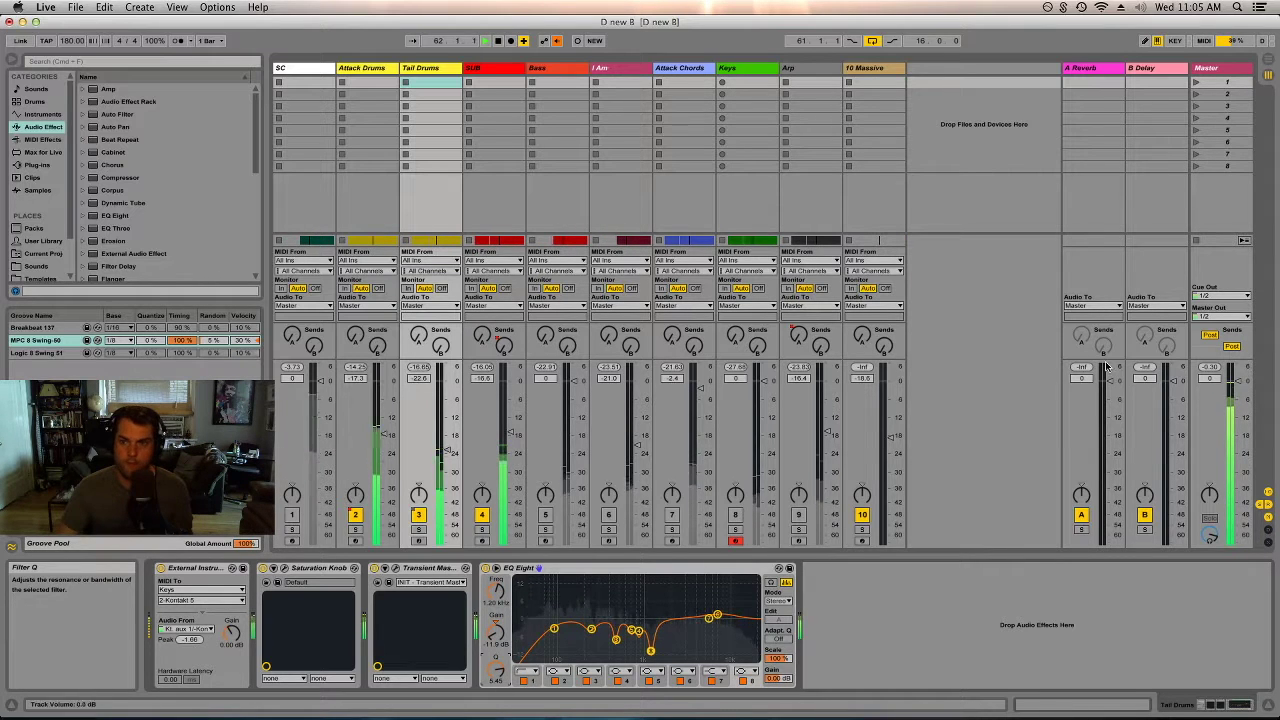
- Open the Master Auto Filter's low-pass cutoff to 19.9 kHz
click(1220, 67)
drag(327, 637, 367, 637)
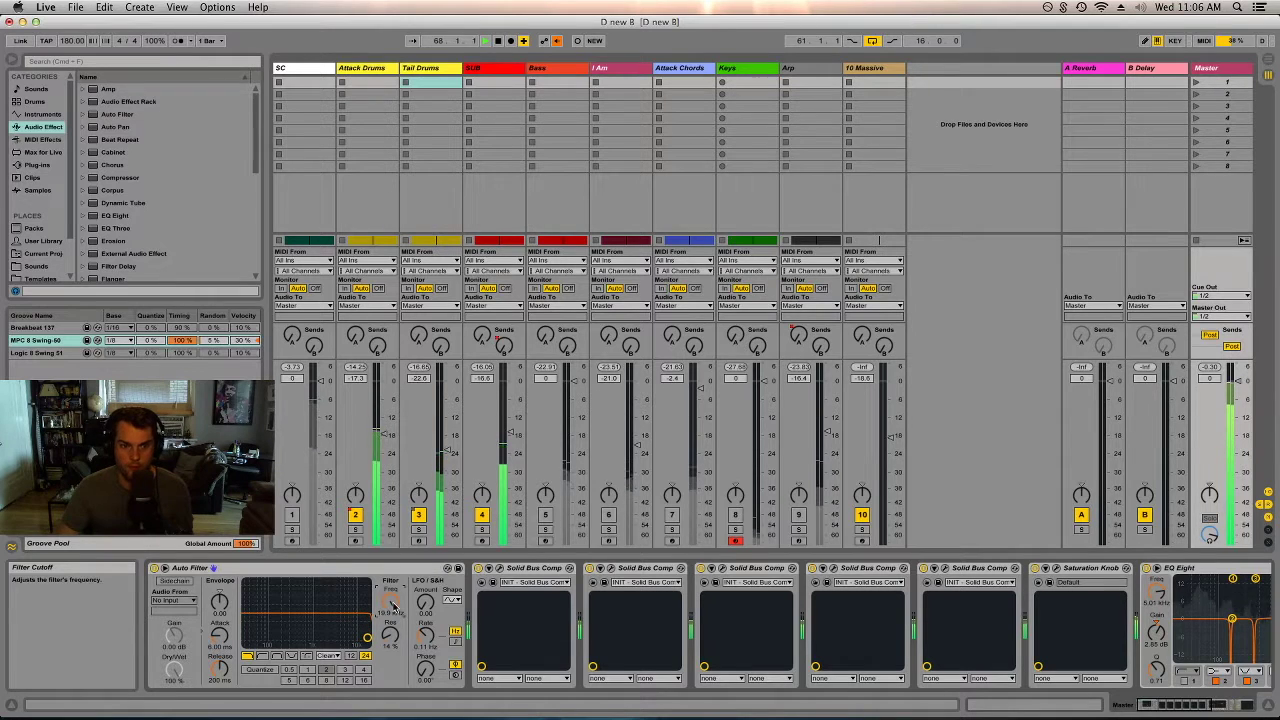
- Add a second EQ Eight at the end of the Tail Drums chain and make its band 7 a high cut at about 18.3 kHz
click(440, 342)
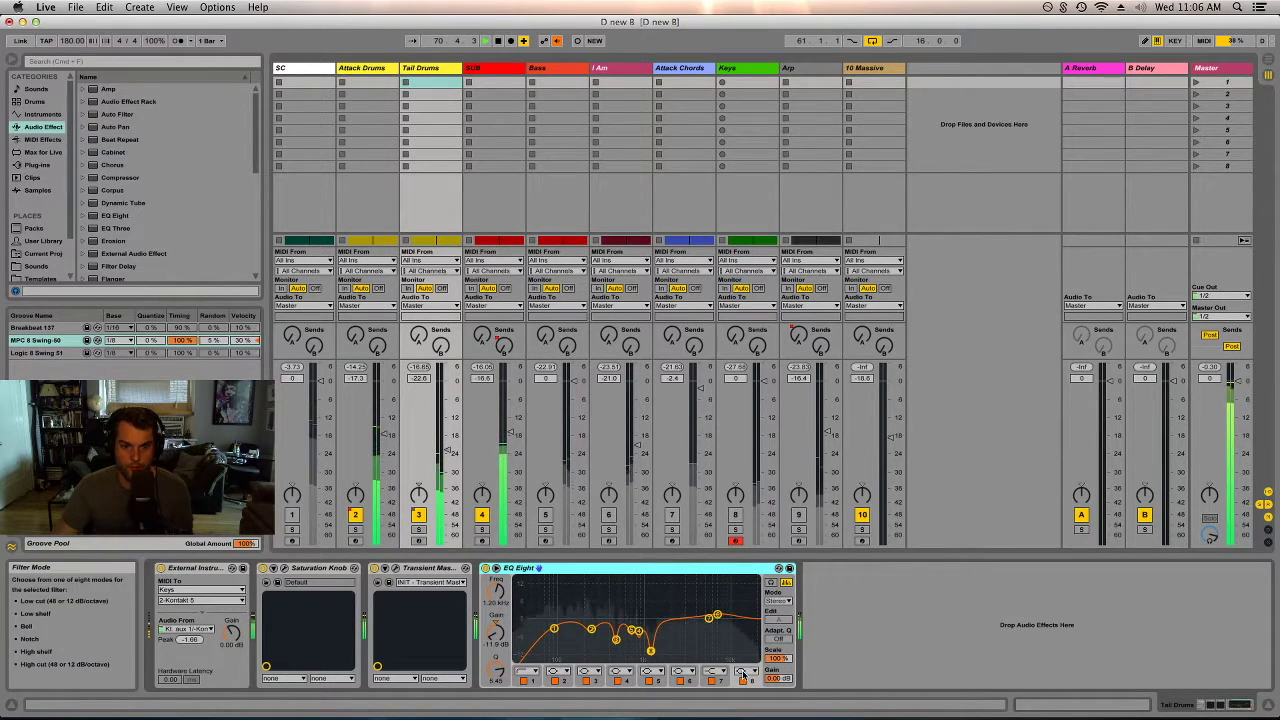
drag(115, 215, 880, 618)
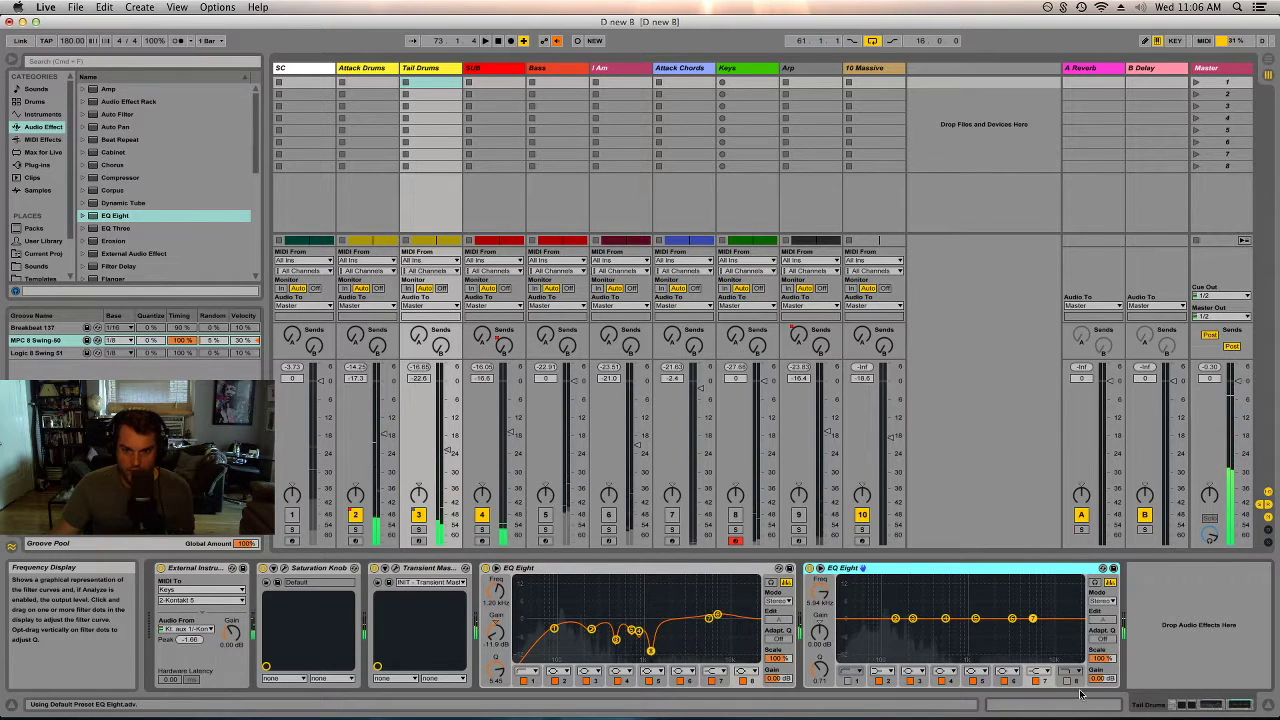
click(1038, 670)
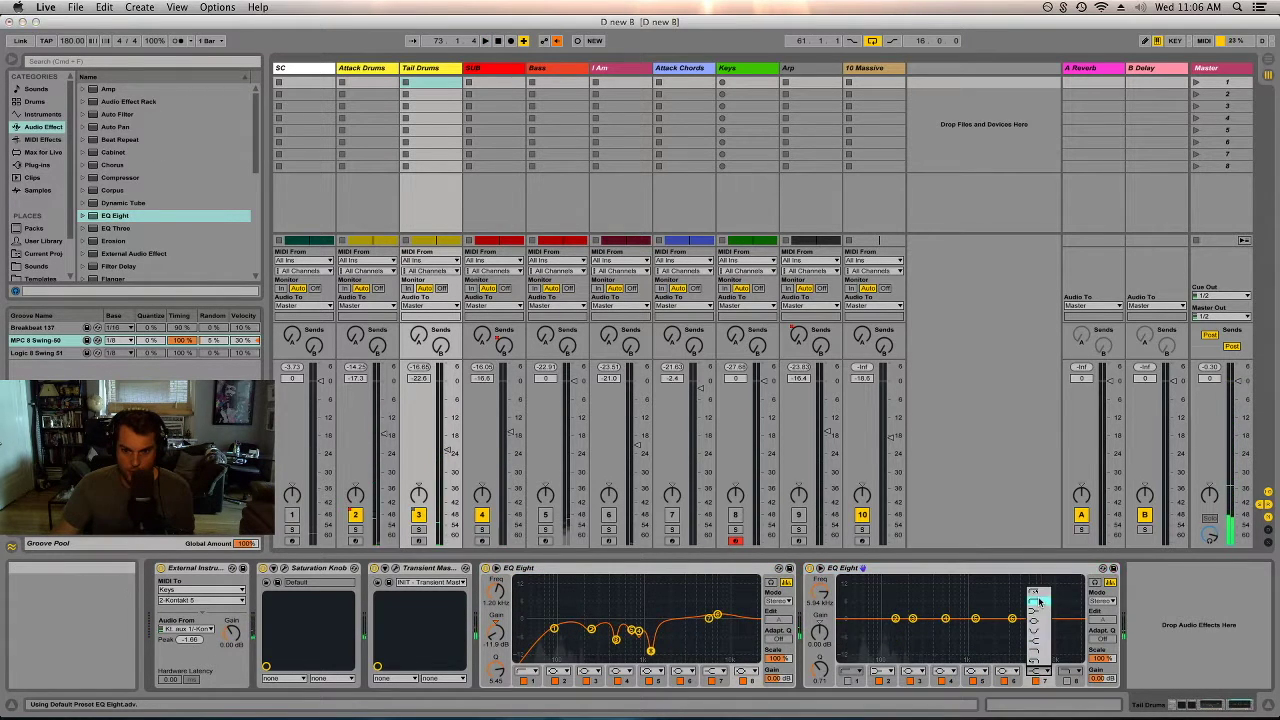
click(1040, 657)
drag(1033, 629, 1077, 624)
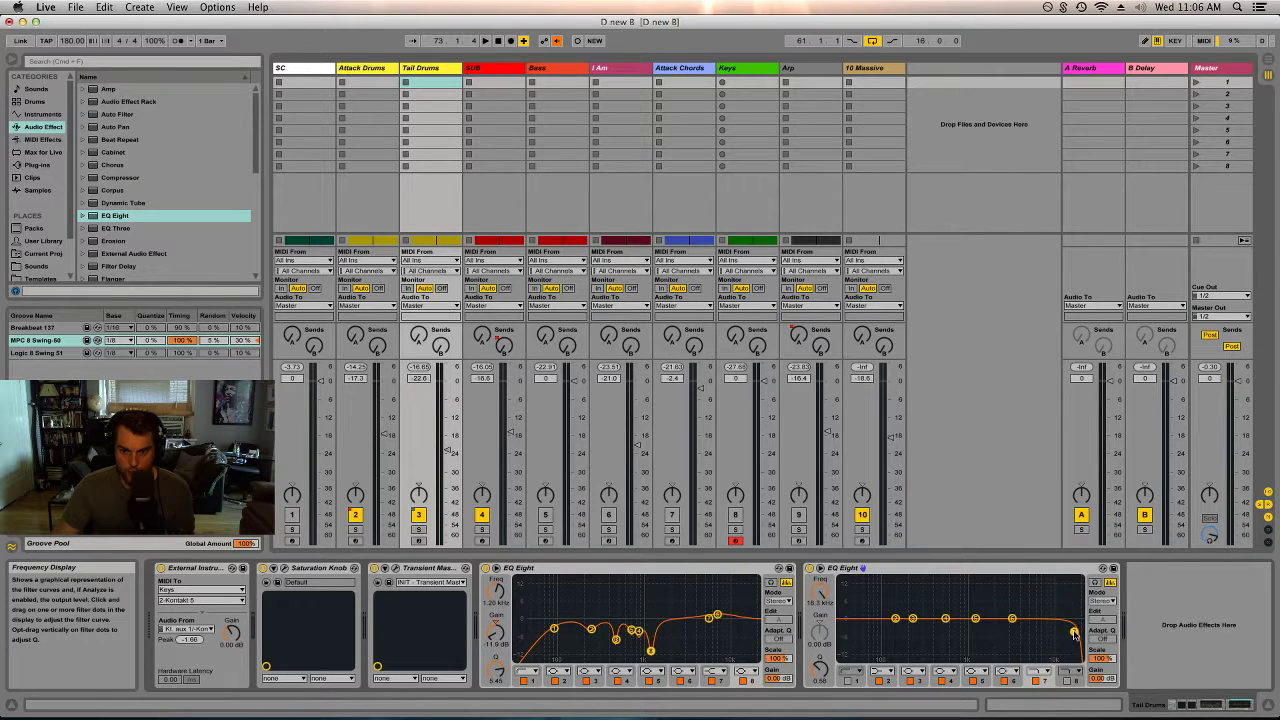
- Switch the Master Auto Filter to high-pass with a 12.0 kHz cutoff and play the looped section
click(1207, 68)
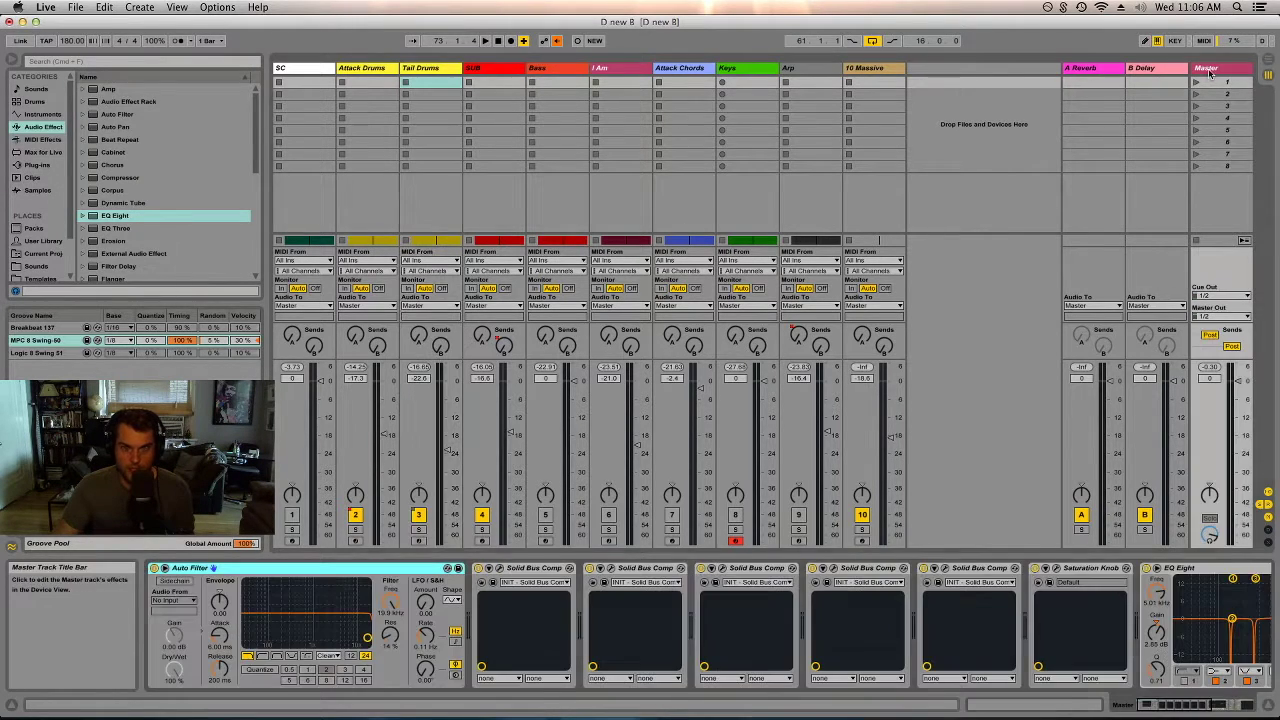
click(264, 657)
drag(380, 592, 380, 625)
text(120)
key(Return)
key(Tab)
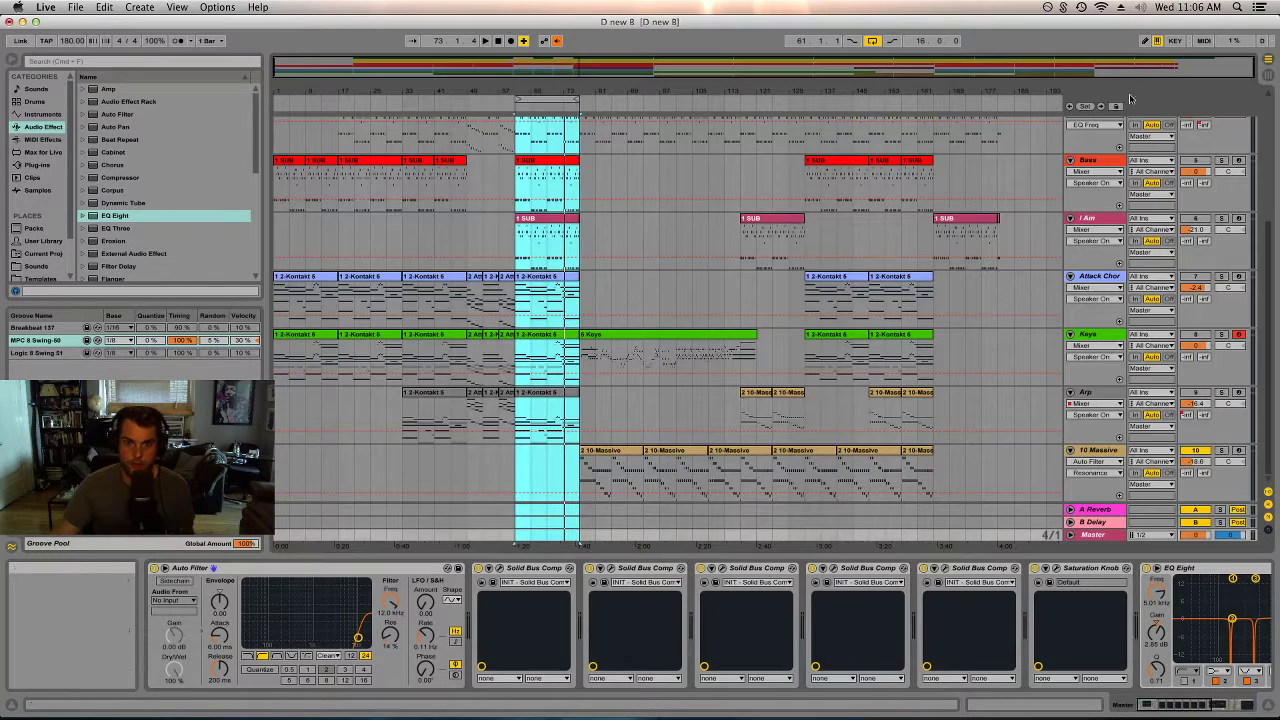
key(Tab)
key(space)
key(Tab)
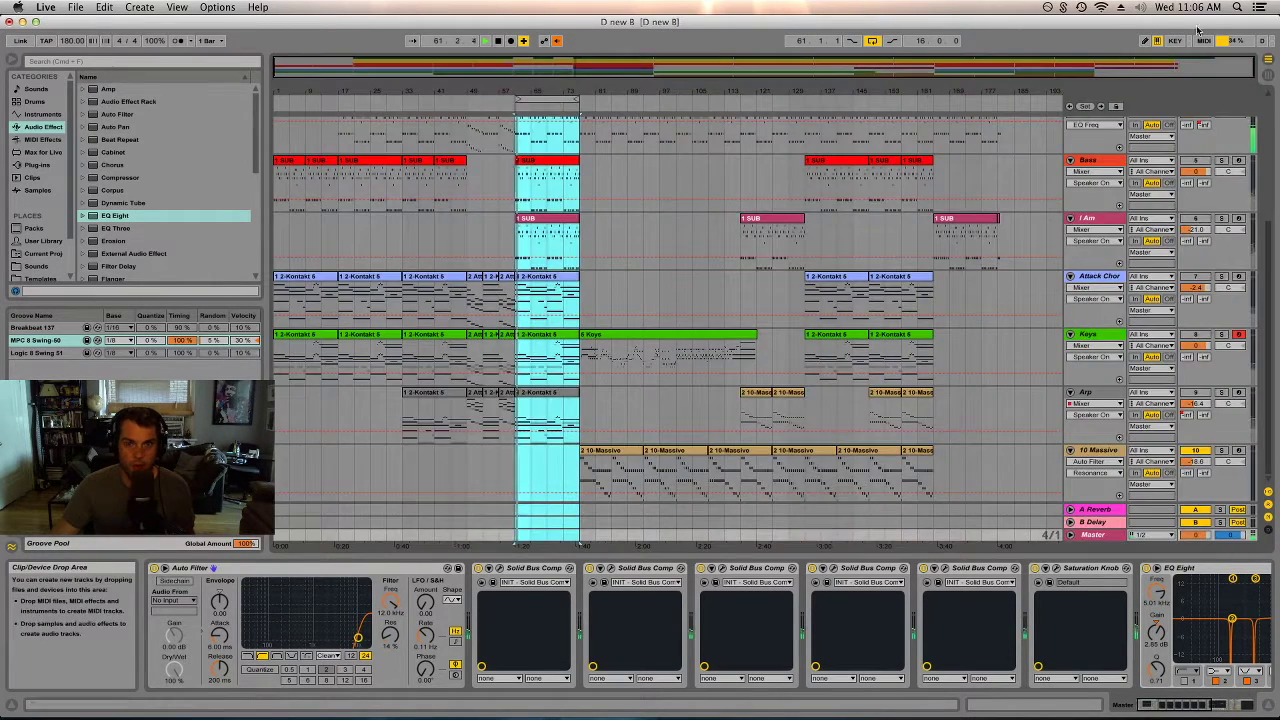
key(Tab)
- Sweep the treble in the second Tail Drums EQ Eight and set band 6 to a 3.10 dB cut at 9.32 kHz with Q 4.43
click(434, 70)
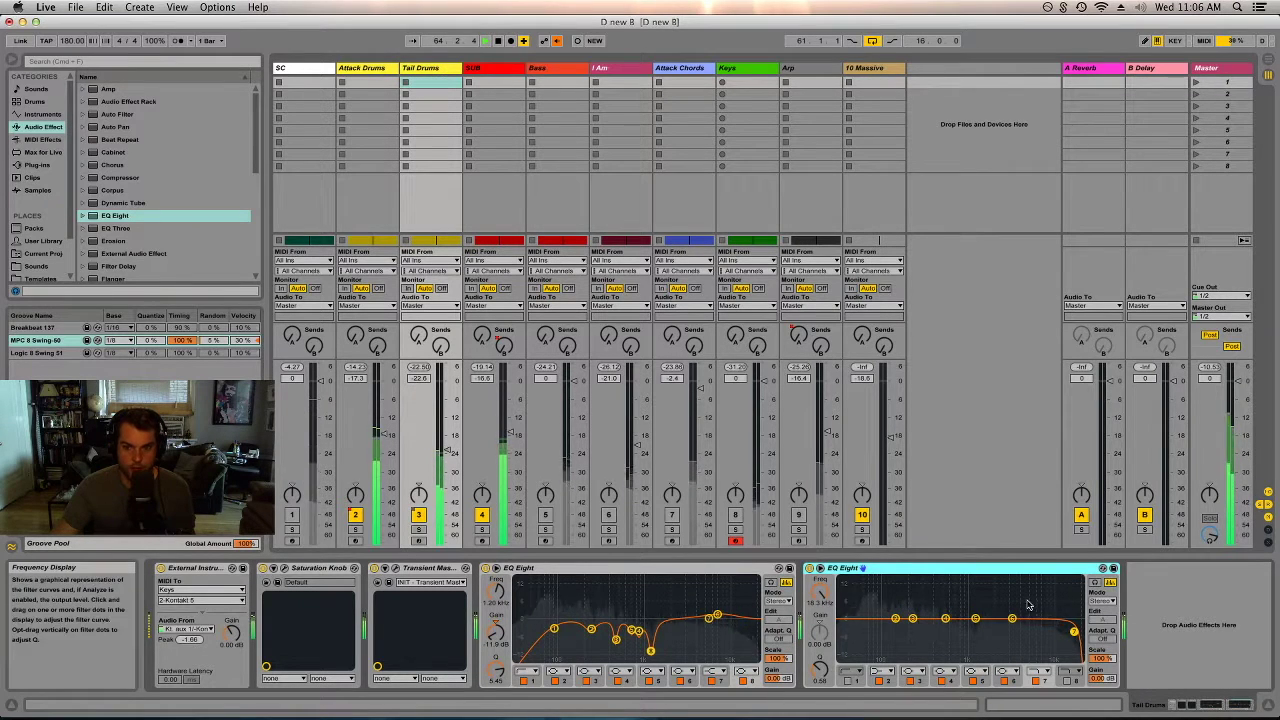
drag(1073, 632, 1045, 632)
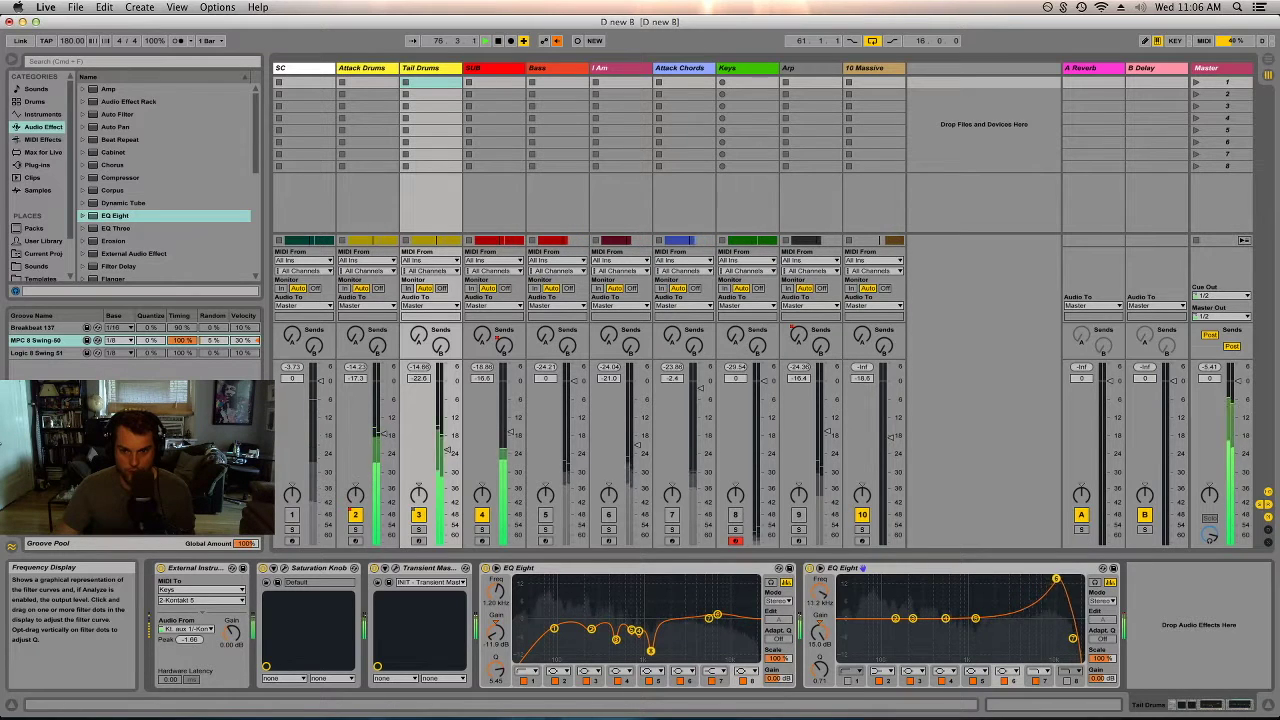
drag(1066, 581, 1070, 594)
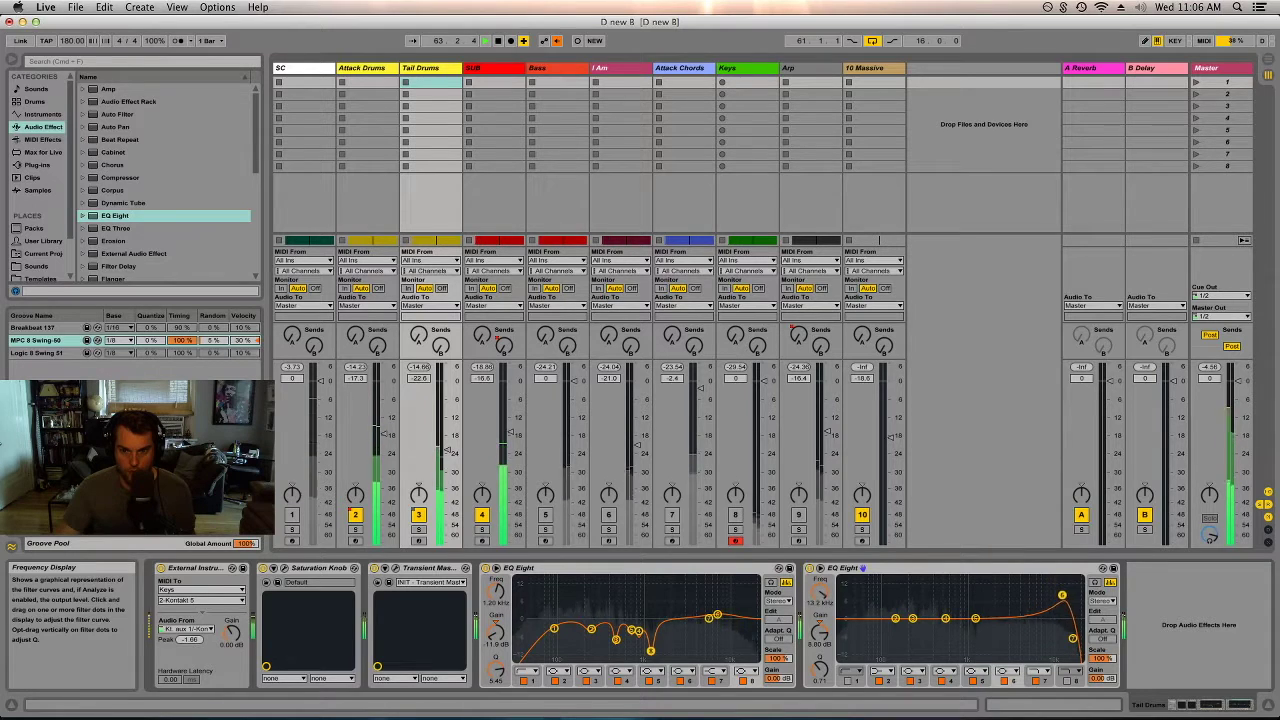
drag(819, 668, 819, 634)
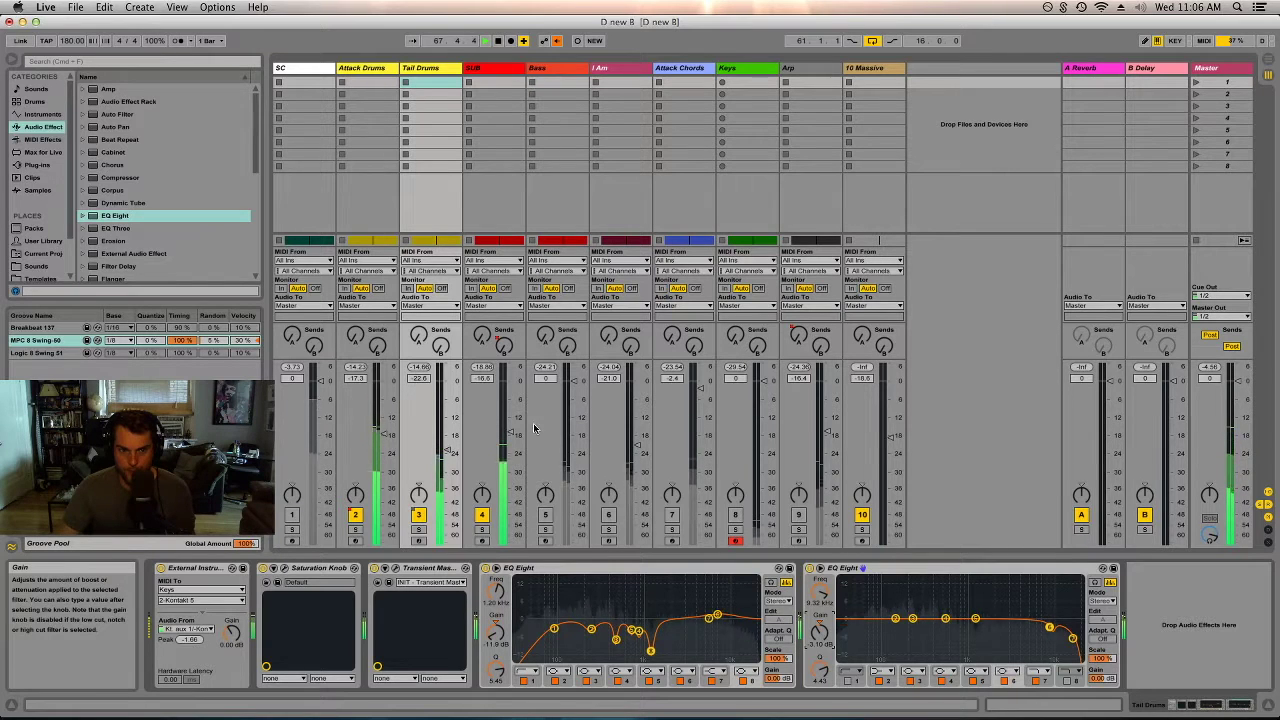
- Lower the Master Auto Filter's high-pass cutoff to 26.0 Hz and deactivate the device
click(546, 515)
drag(362, 632, 245, 637)
click(155, 569)
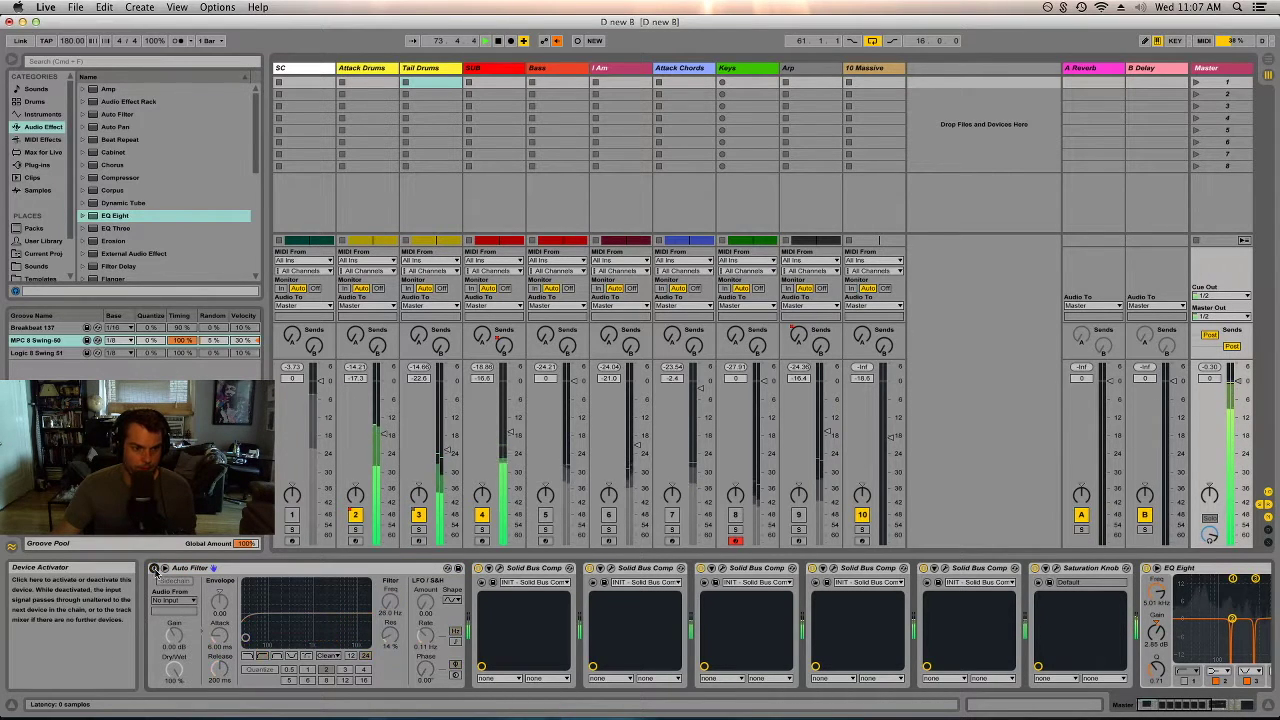
- Solo Tail Drums, compare both EQ Eights bypassed and active, and set the first one's low cut to 94.0 Hz with Q 0.72
click(447, 71)
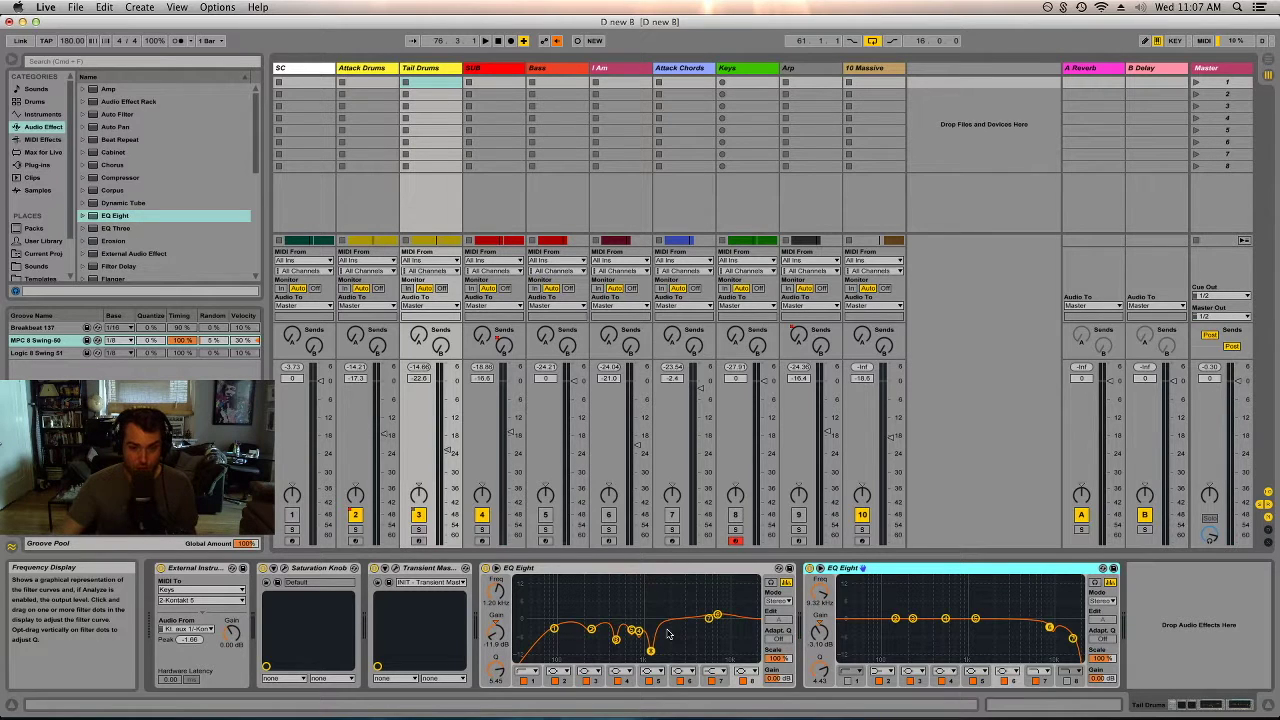
click(418, 528)
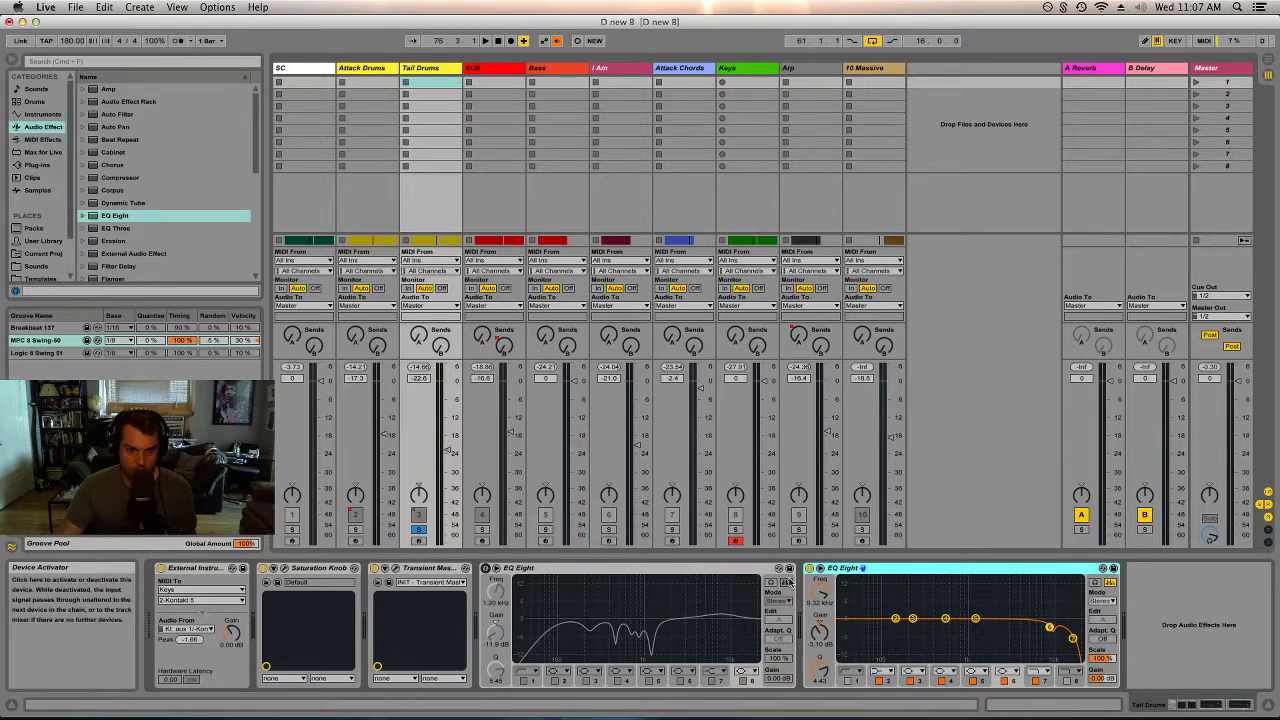
key(space)
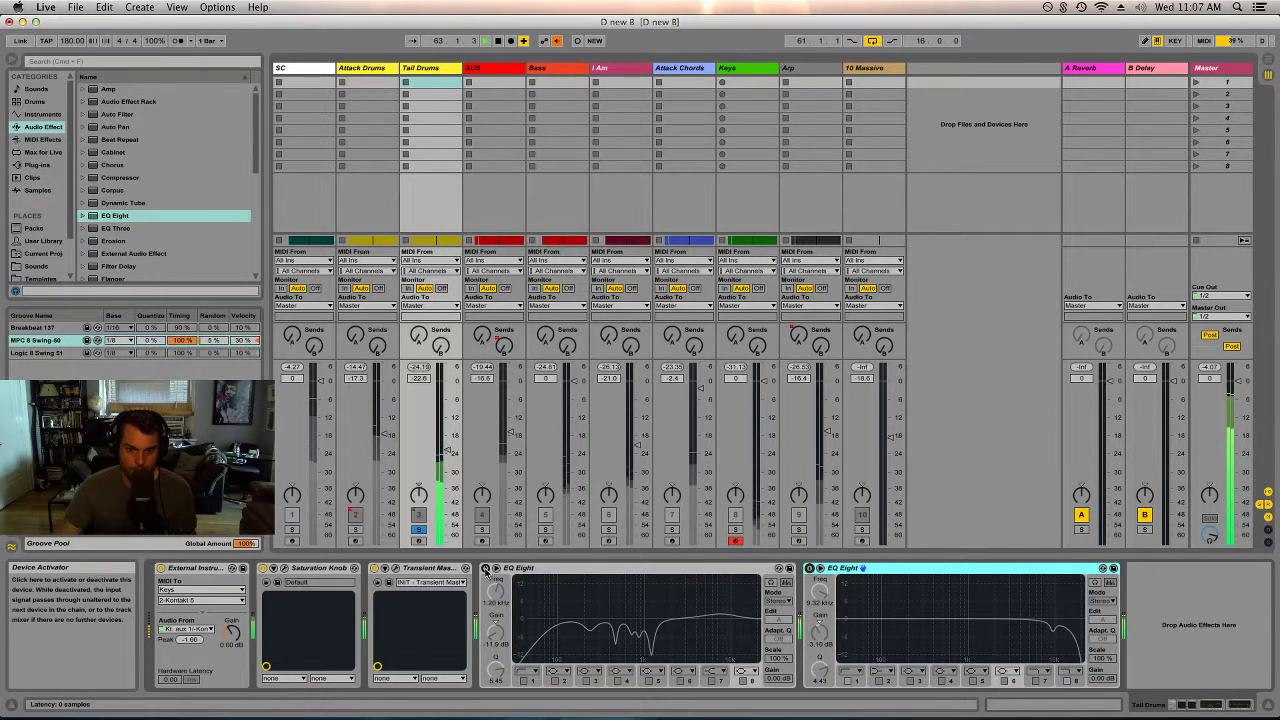
click(485, 568)
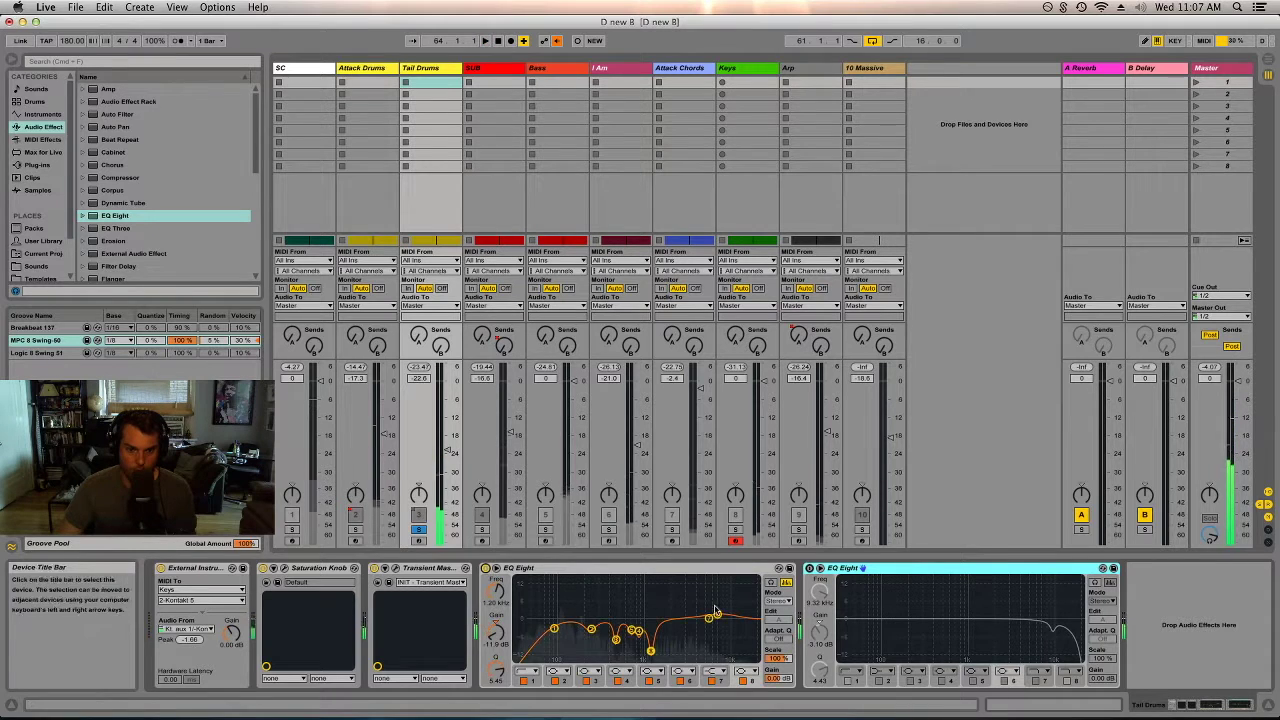
click(809, 568)
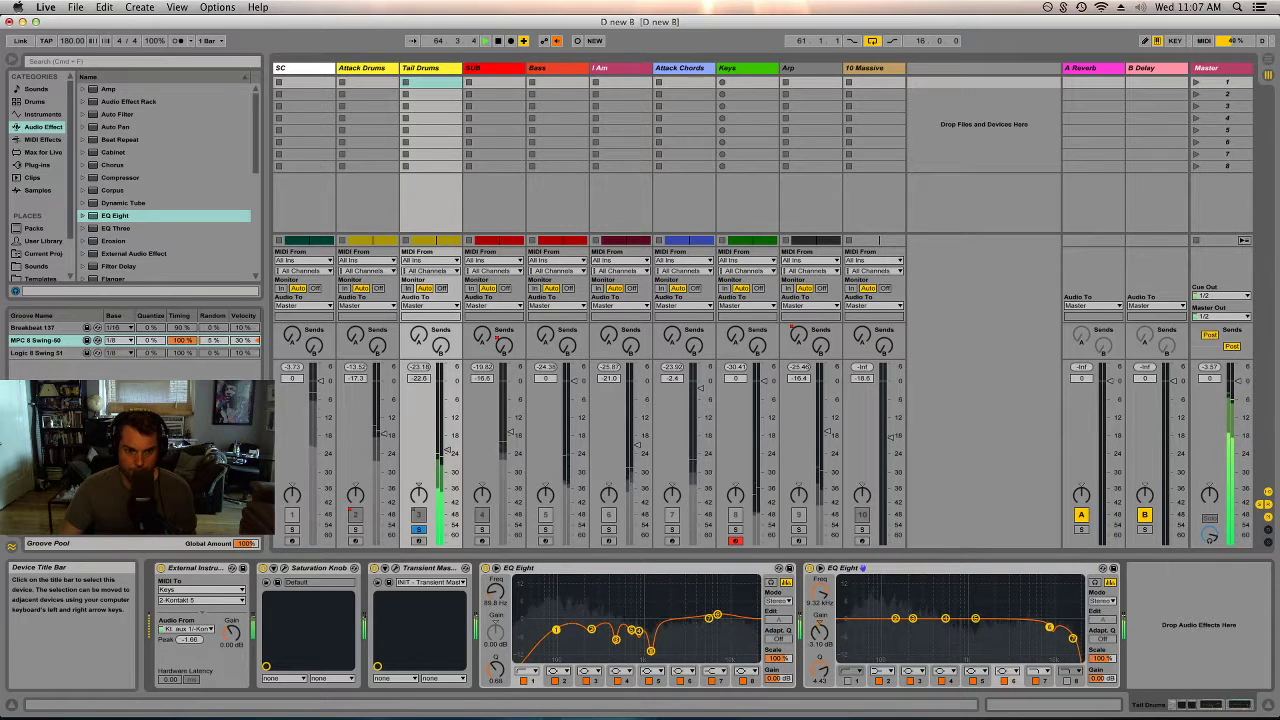
drag(495, 670, 495, 664)
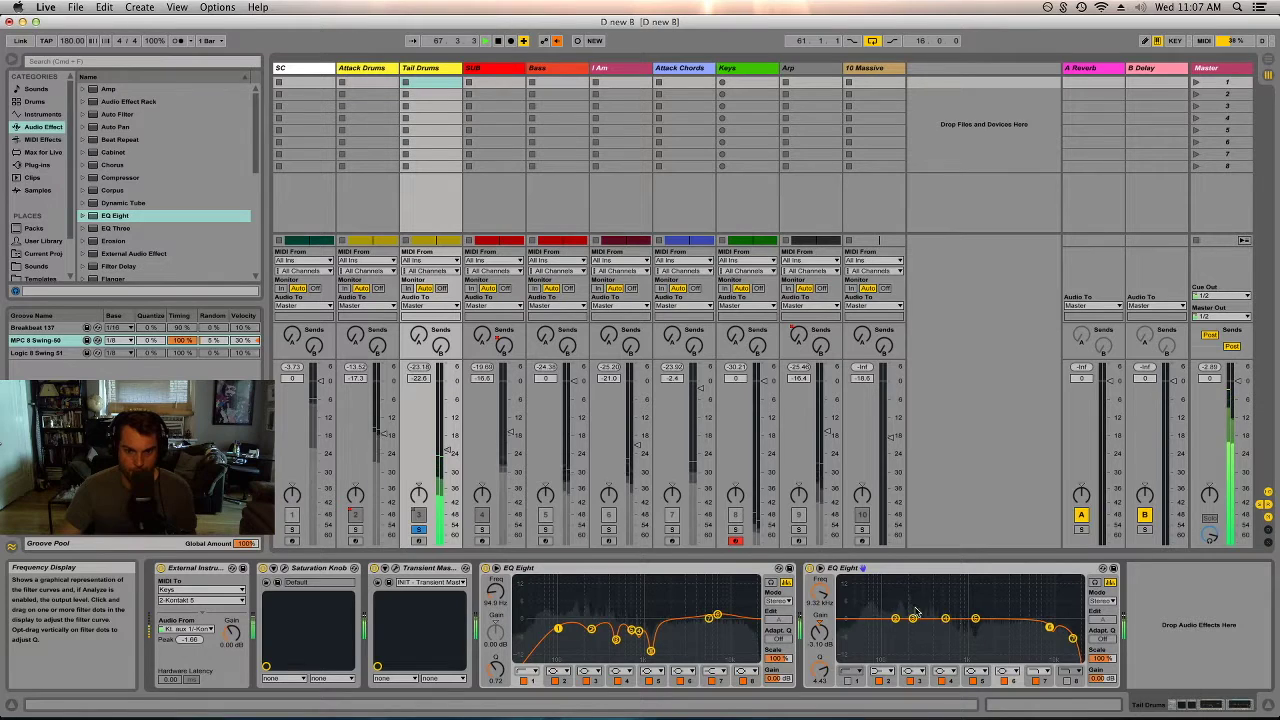
- Sweep the lows with band 3 of the second Tail Drums EQ Eight, set a 2.86 dB cut at 180 Hz, and save the set
drag(897, 619, 899, 588)
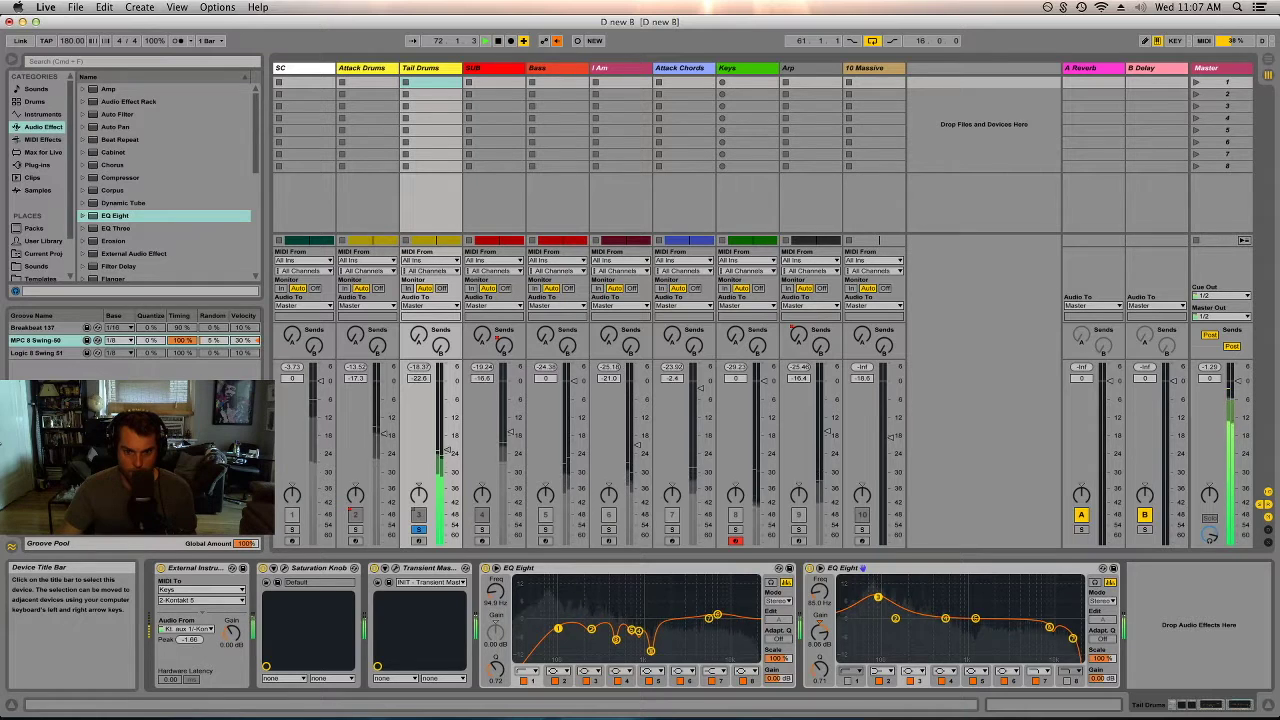
drag(890, 597, 900, 594)
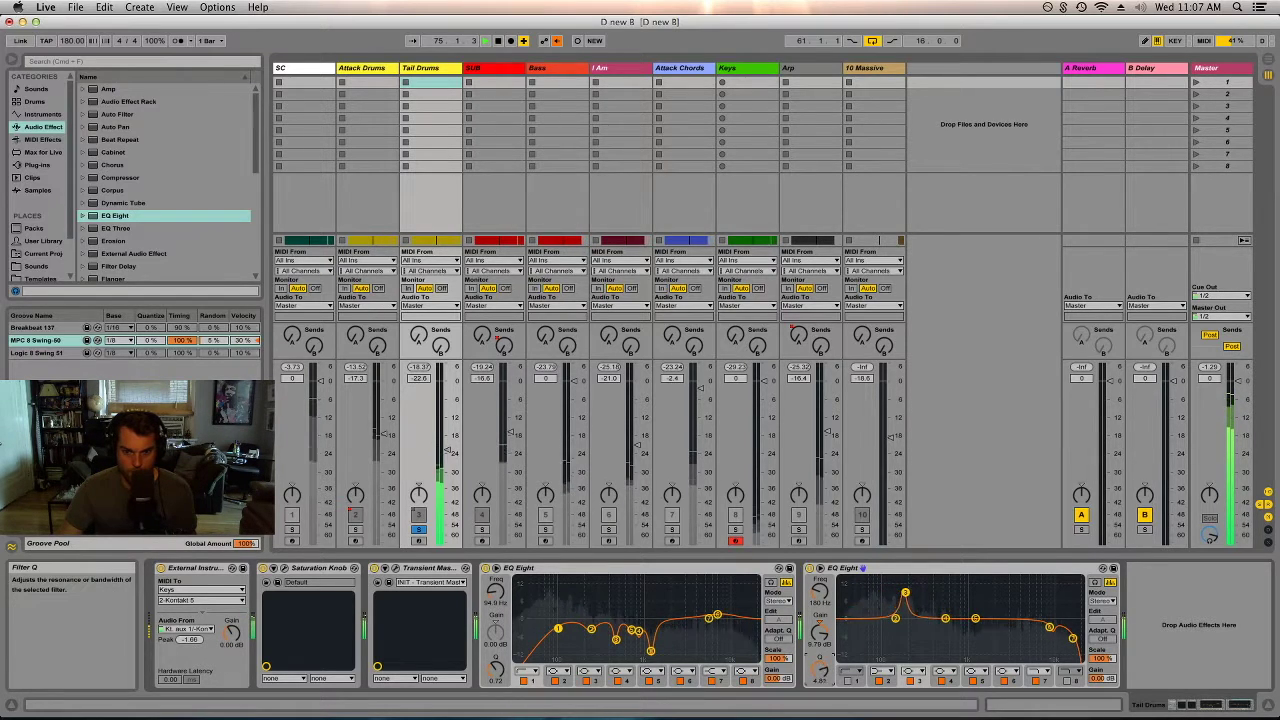
drag(827, 634, 827, 648)
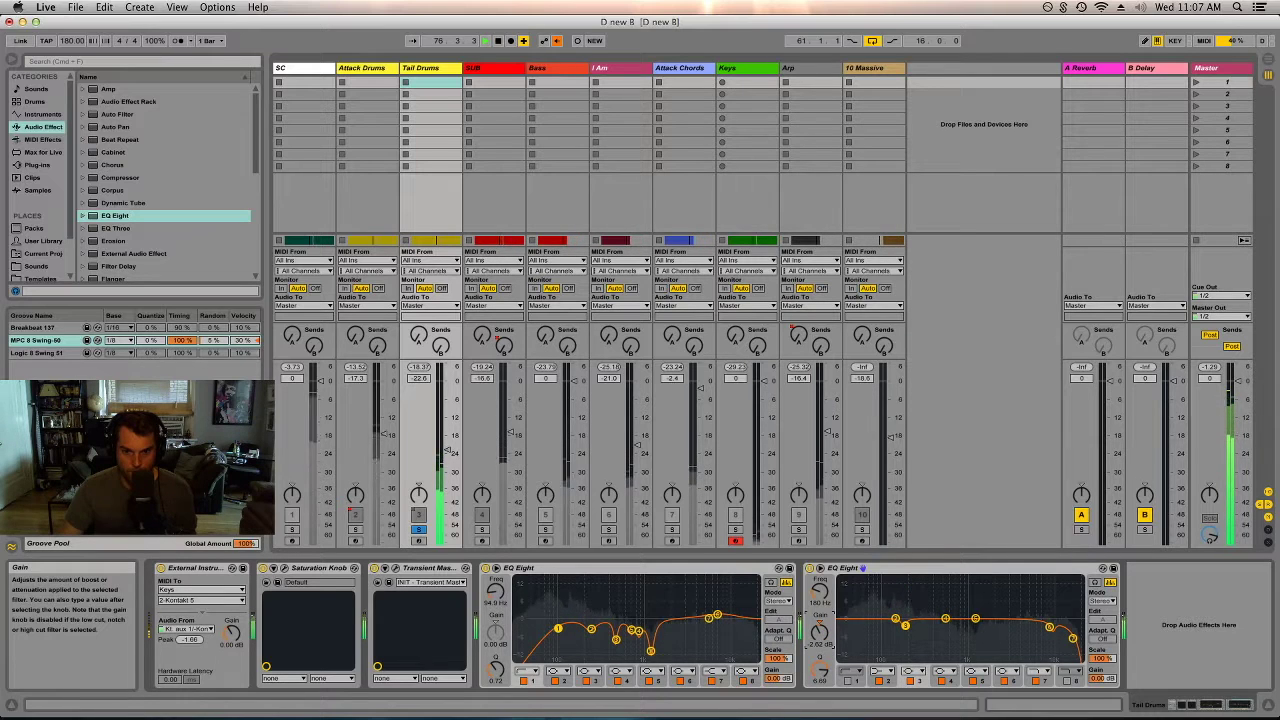
key(space)
key(super+s)
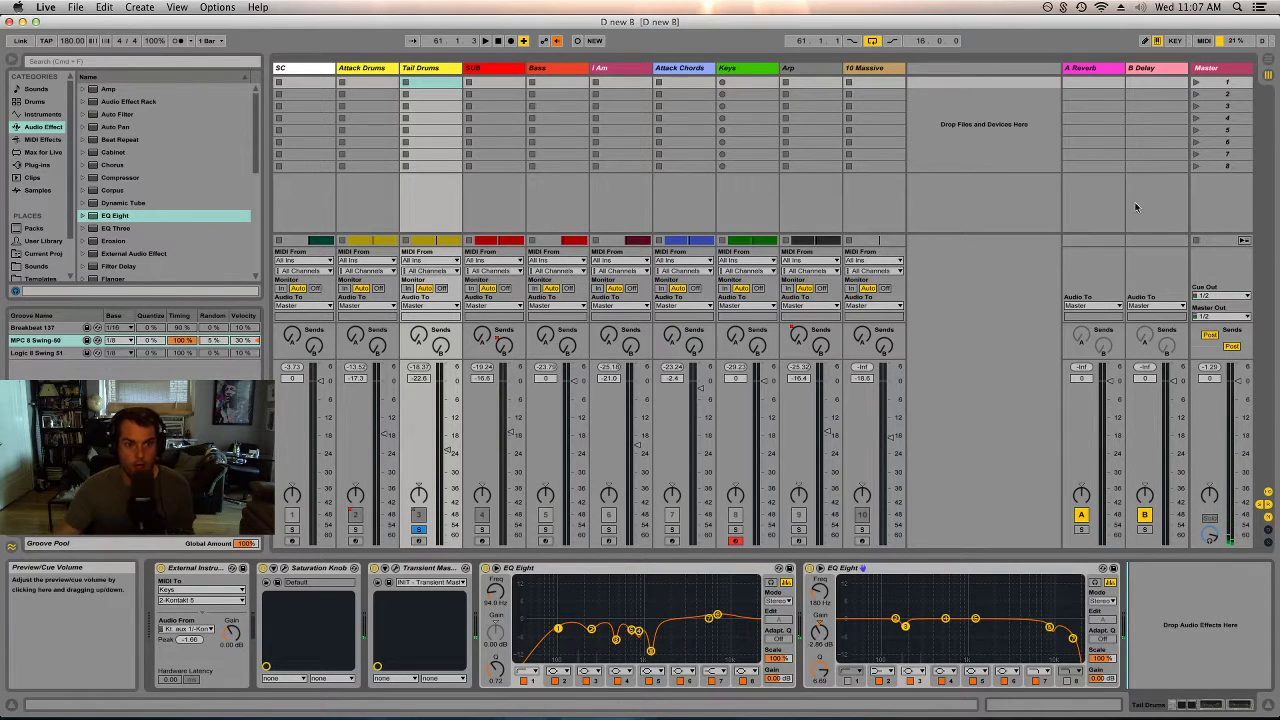
- Solo Attack Drums and SUB along with Tail Drums, and raise the SUB volume to -16.0 dB
click(355, 529)
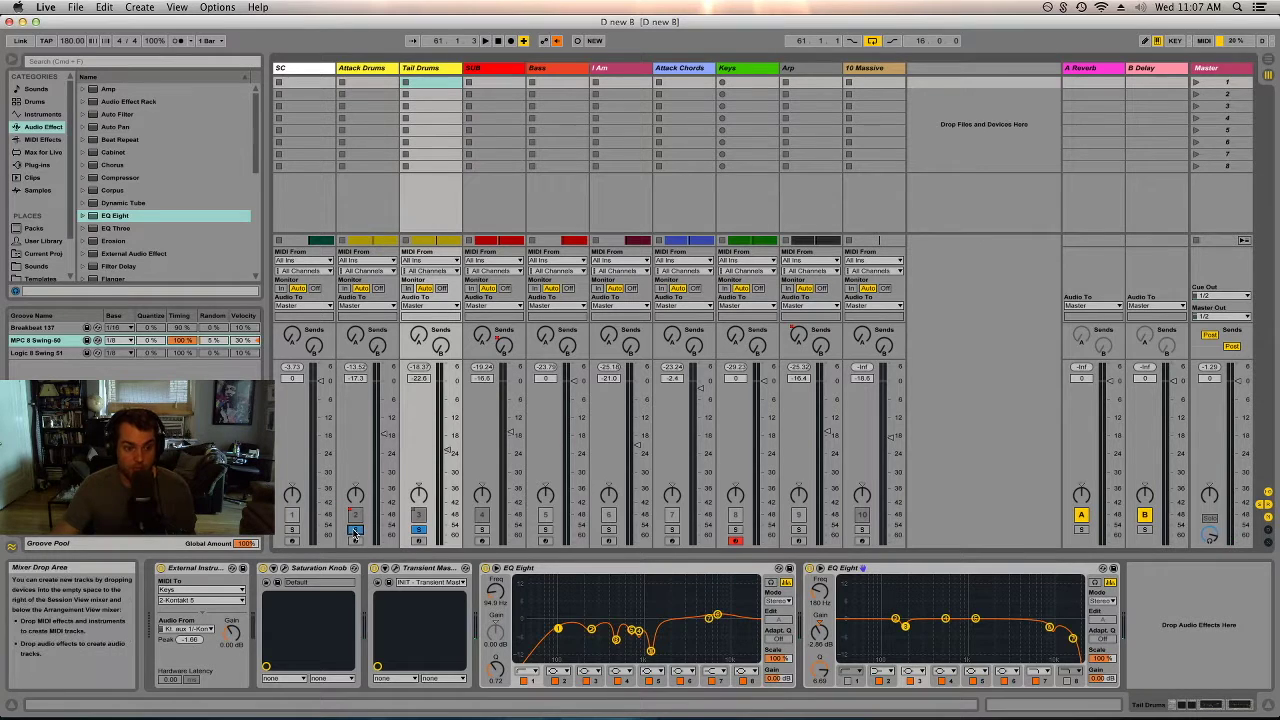
click(481, 530)
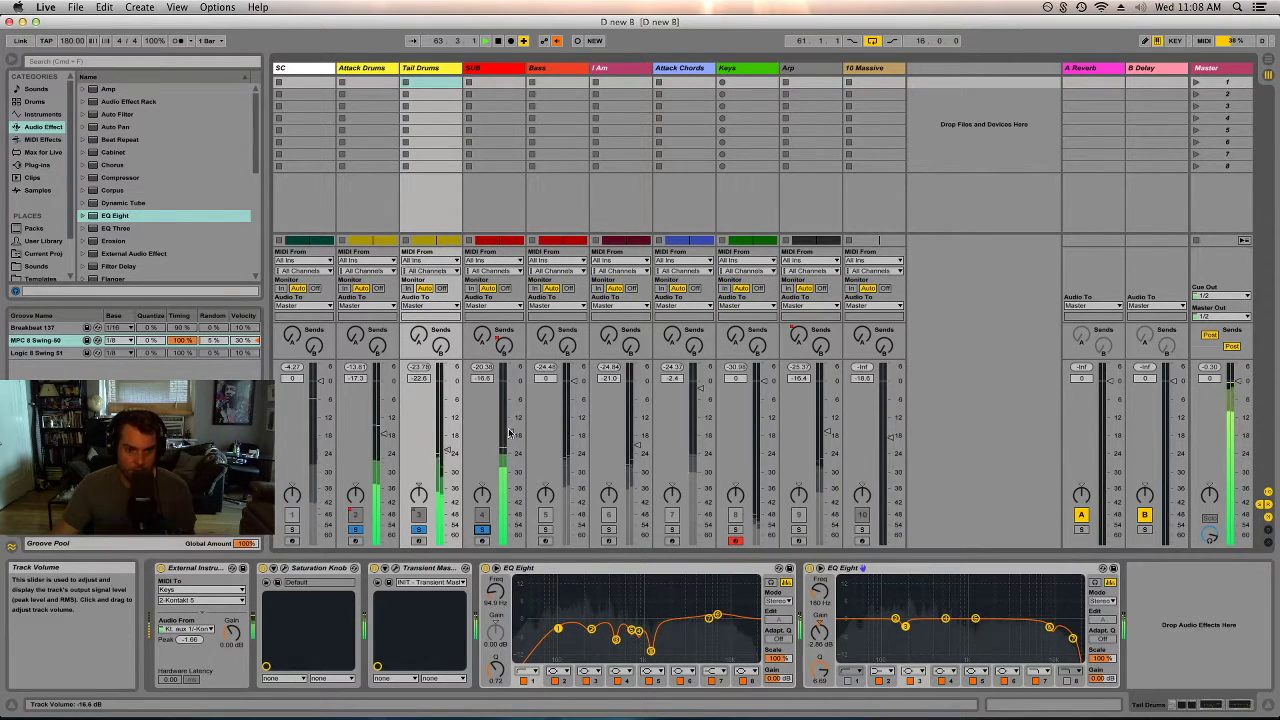
drag(511, 434, 510, 430)
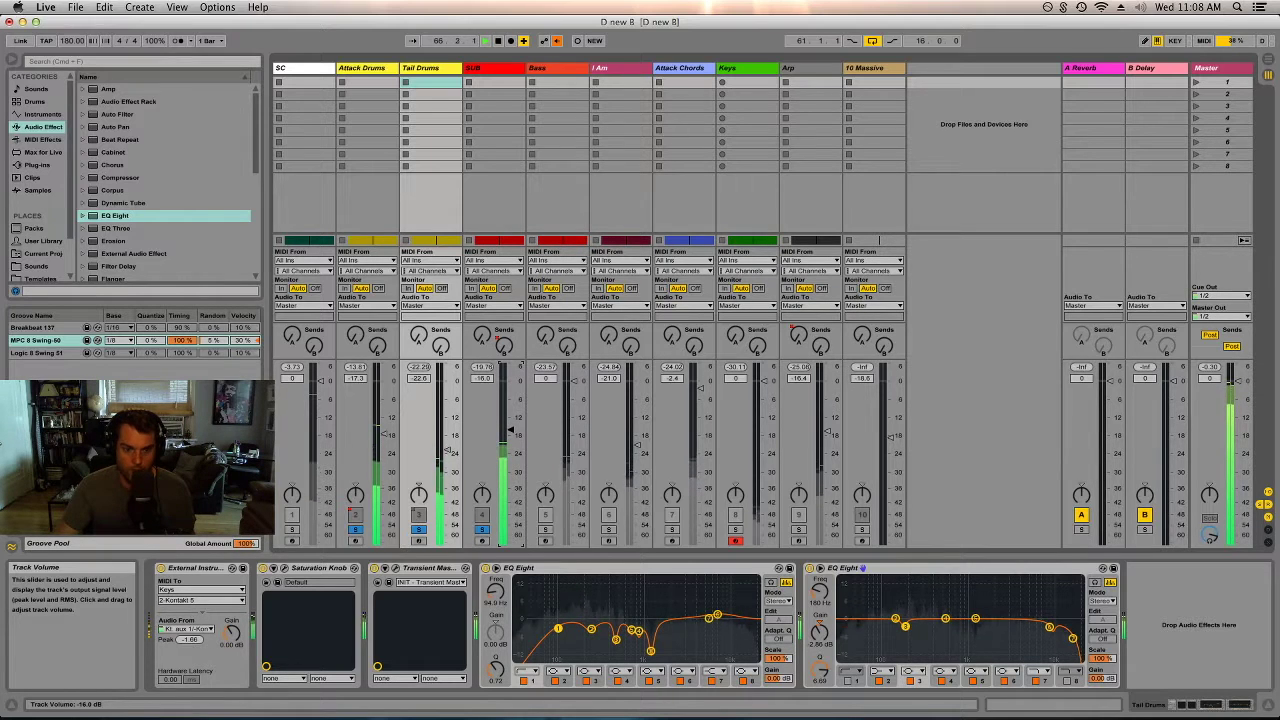
- In SUB's EQ Eight, set band 2 to a 3.10 dB cut at 79.0 Hz, then sweep a band 3 boost and deactivate that band
click(490, 68)
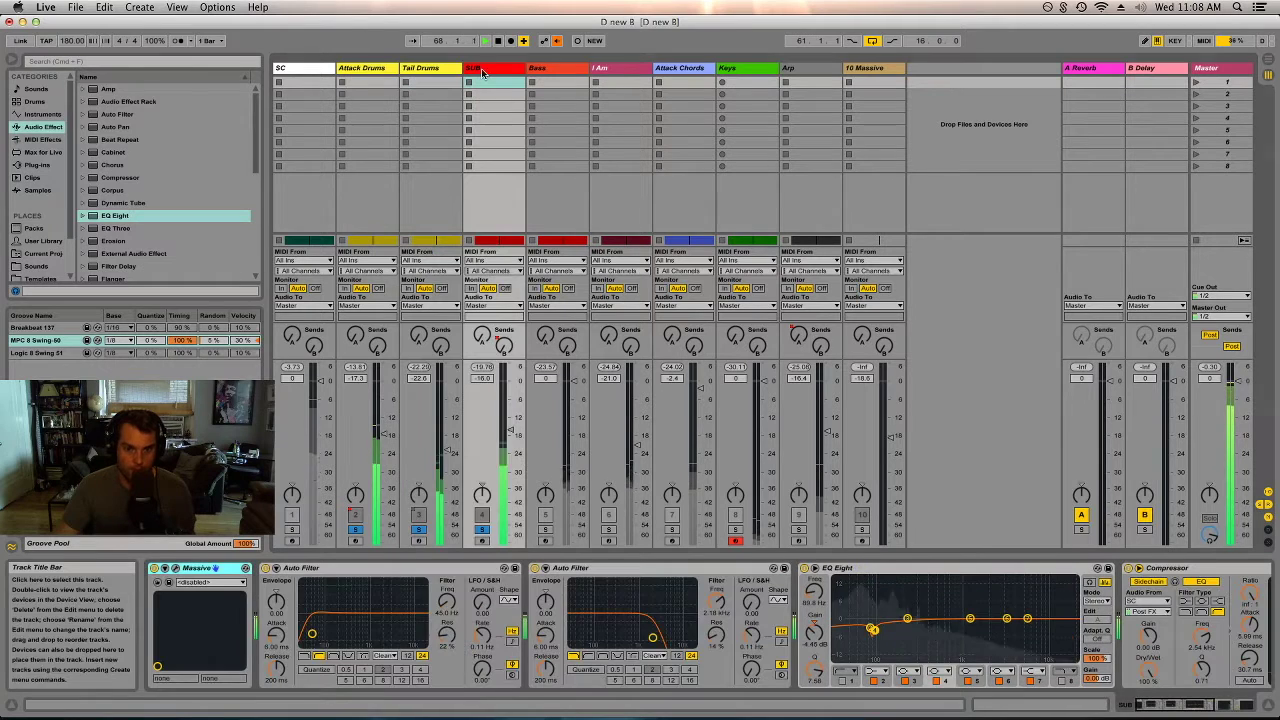
drag(870, 628, 870, 621)
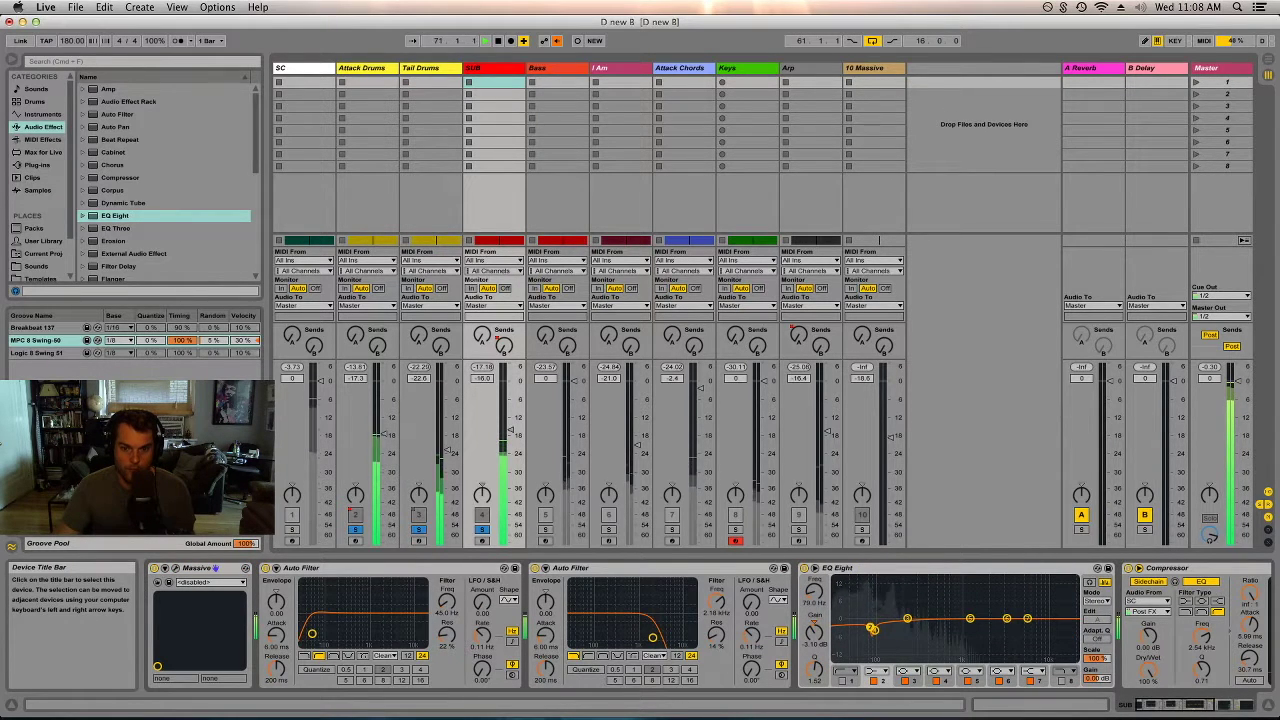
drag(907, 618, 877, 590)
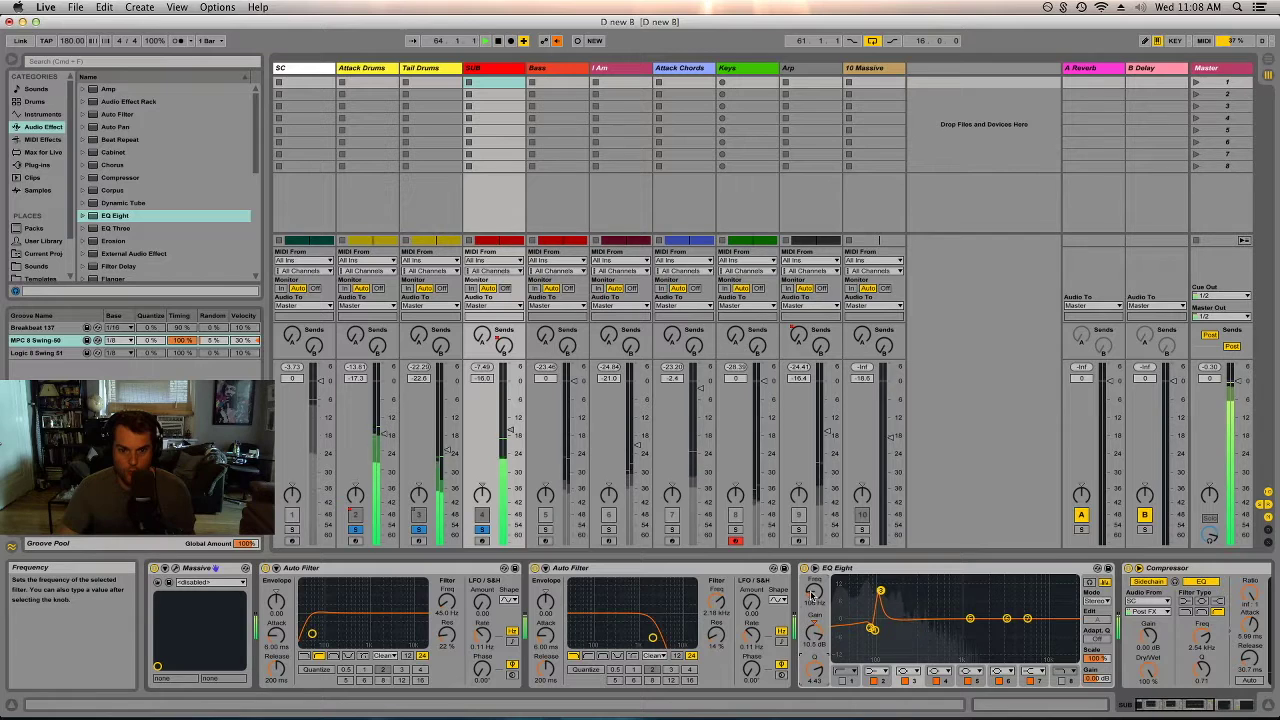
drag(814, 591, 814, 584)
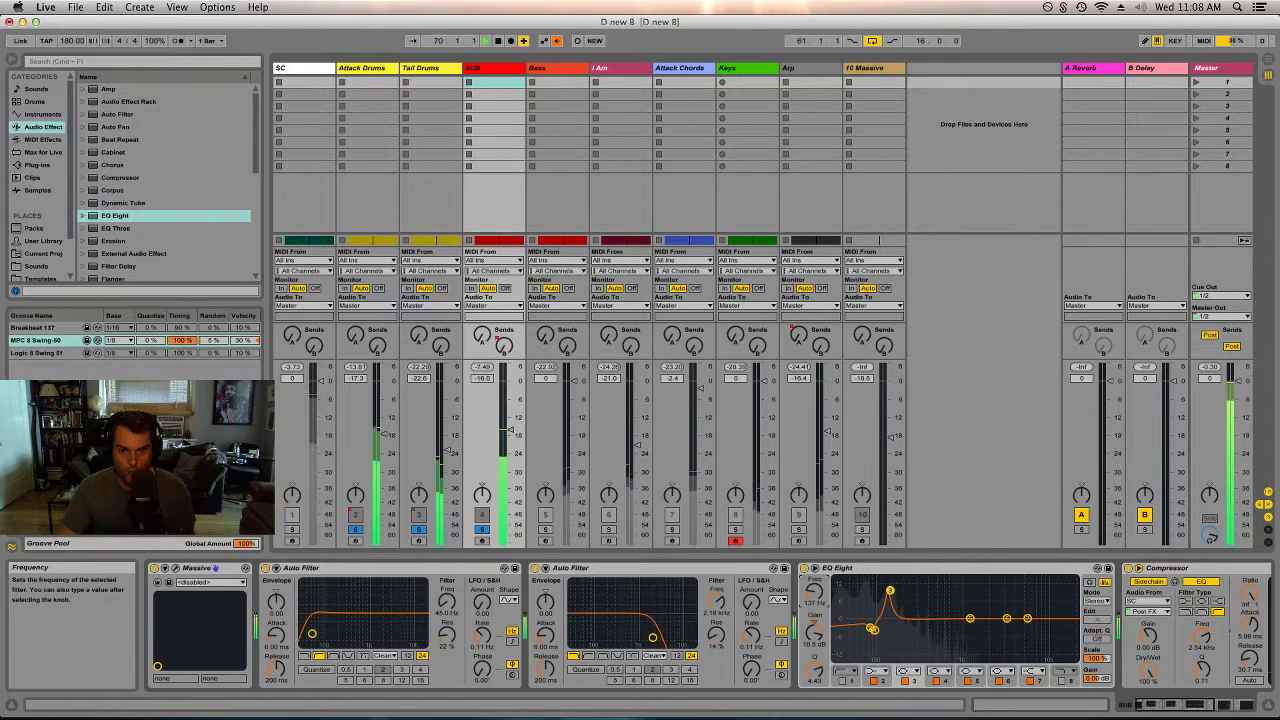
click(903, 680)
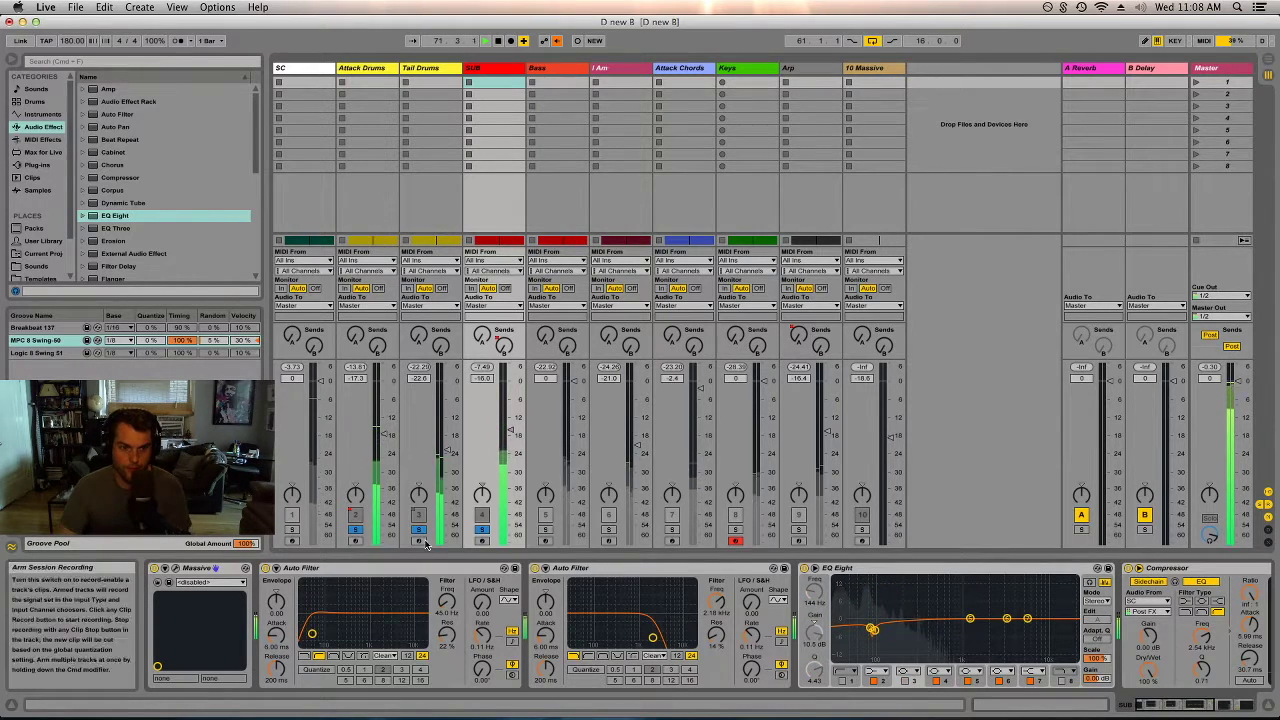
- Solo SUB, sweep a boost with band 5 of its EQ Eight, and set a narrow 3.10 dB cut at 257 Hz
click(481, 529)
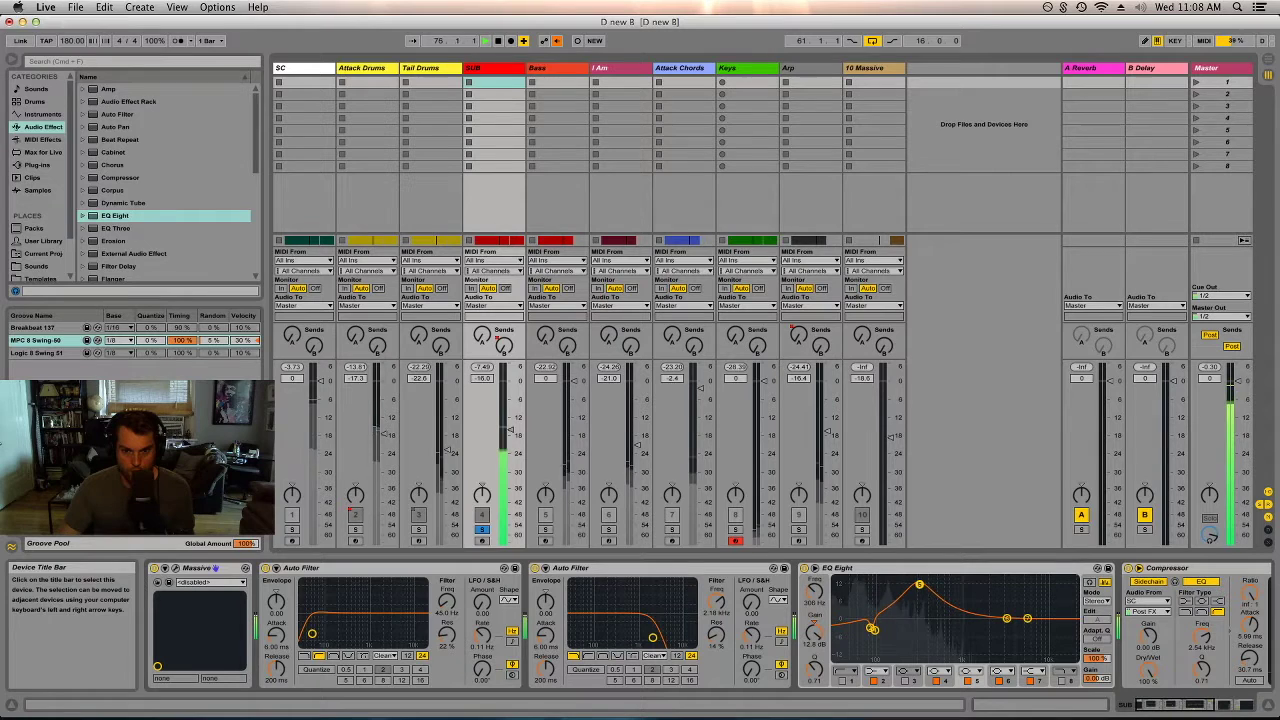
drag(818, 668, 824, 650)
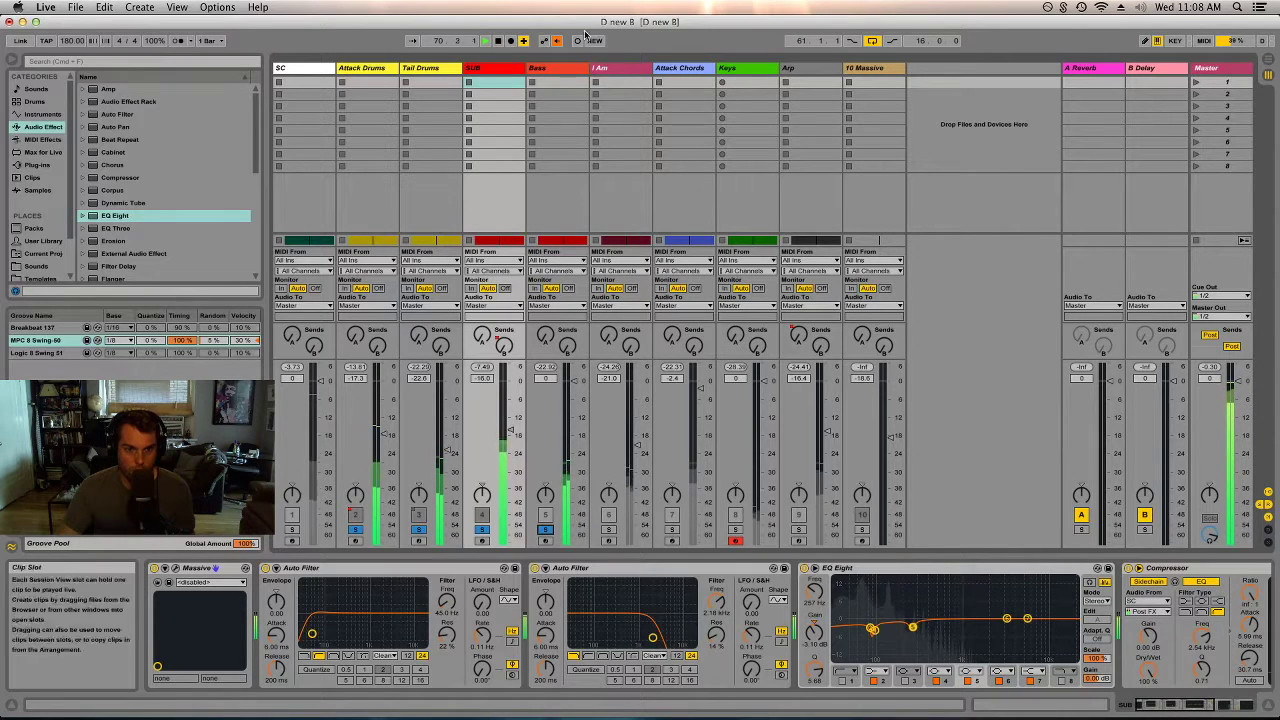
- Solo the Bass track and rename it Kinetic
key(Right)
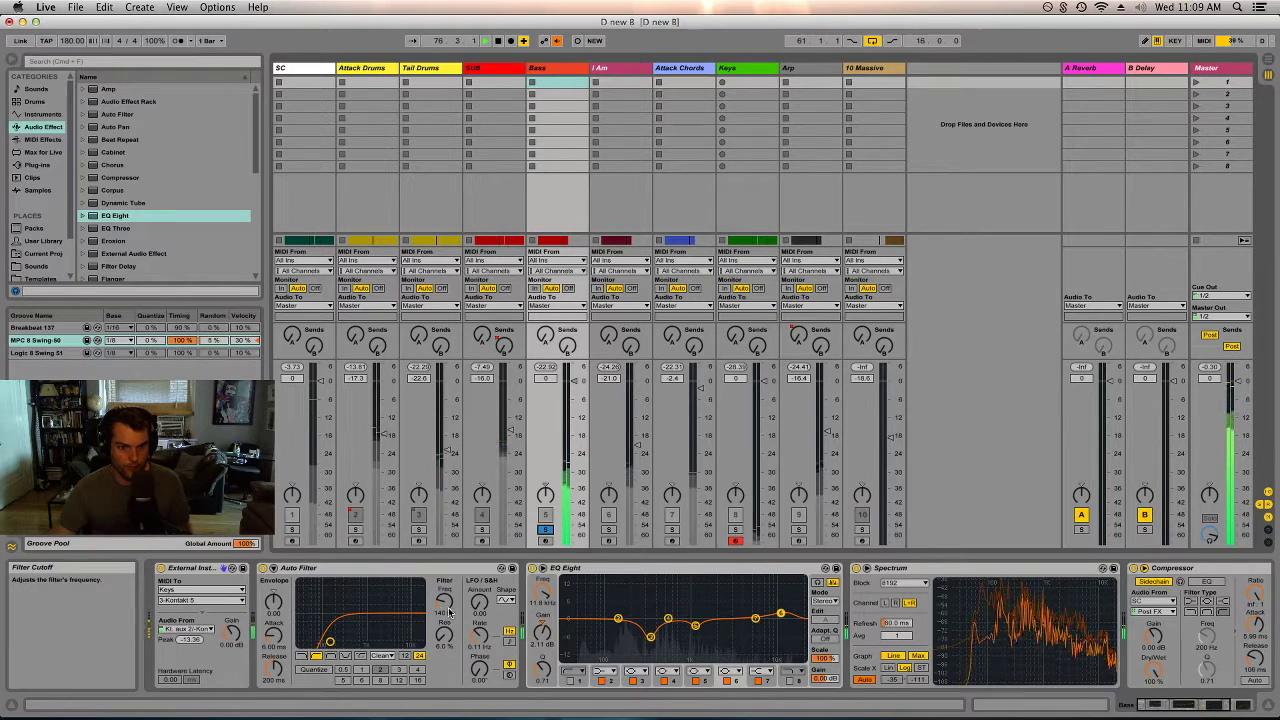
click(548, 70)
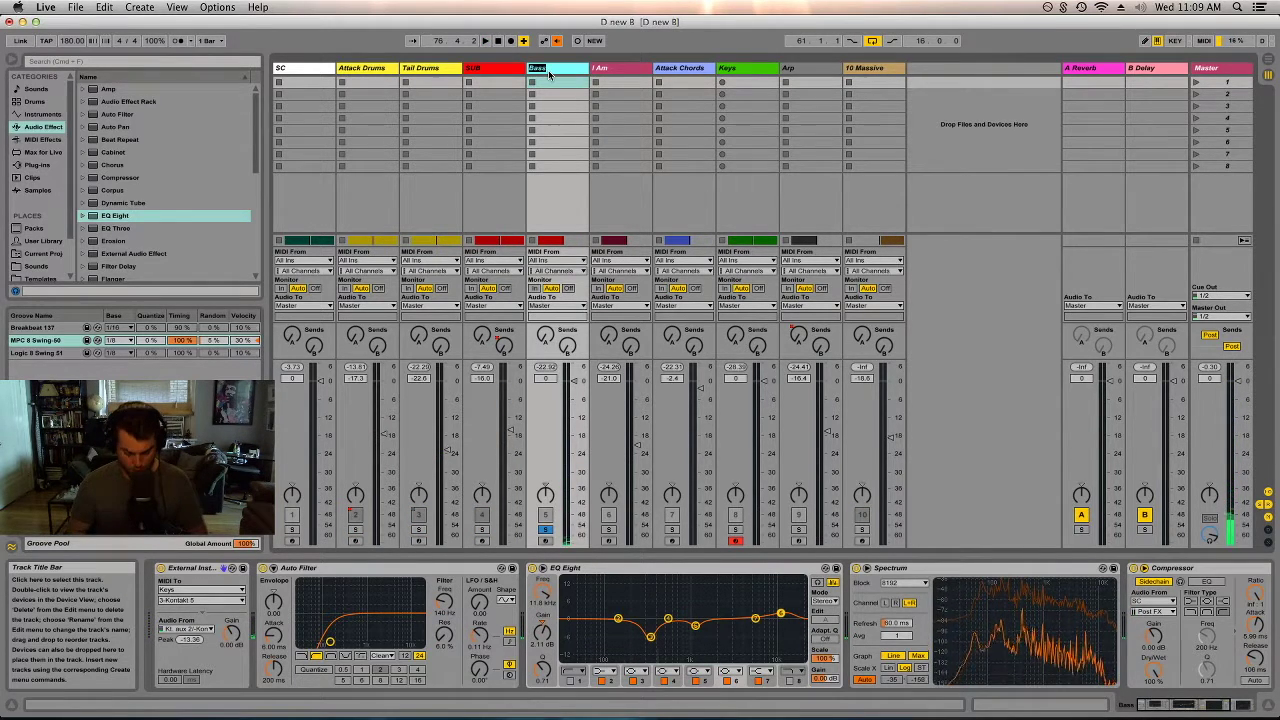
text(Kinetic)
key(Return)
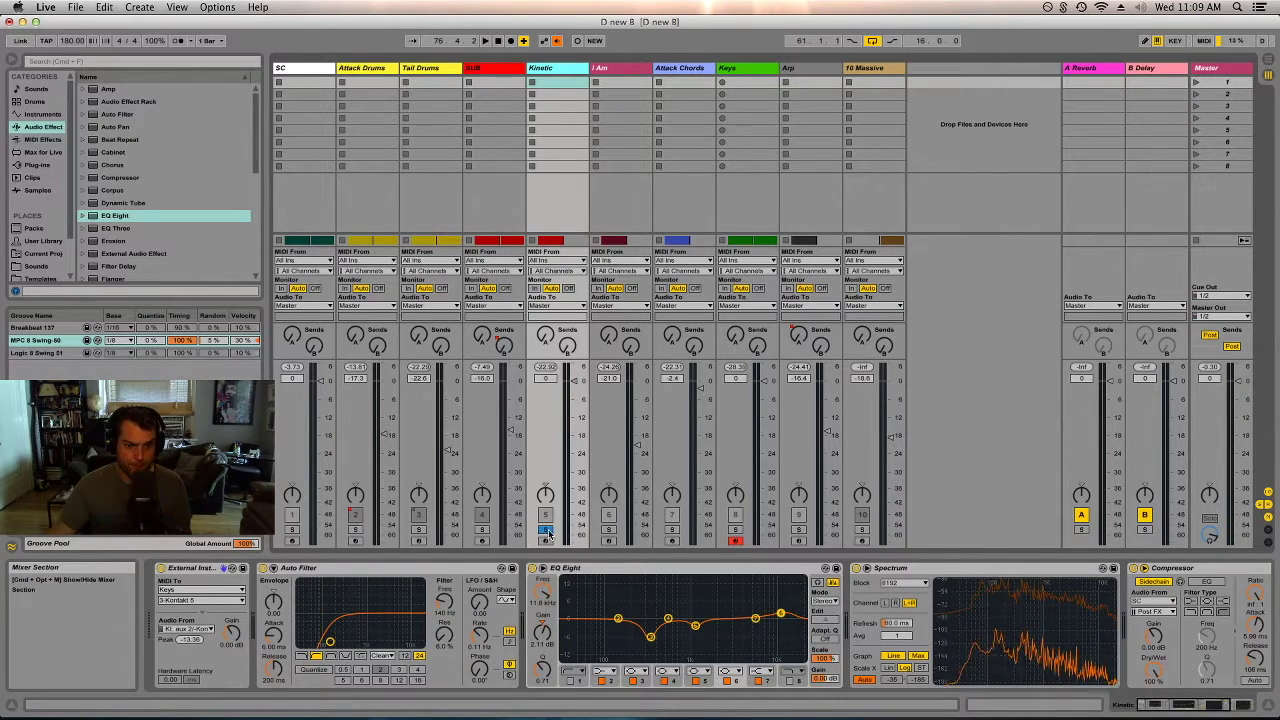
click(564, 66)
- Play the Kinetic track and compare its sound with the Auto Filter bypassed and active
key(space)
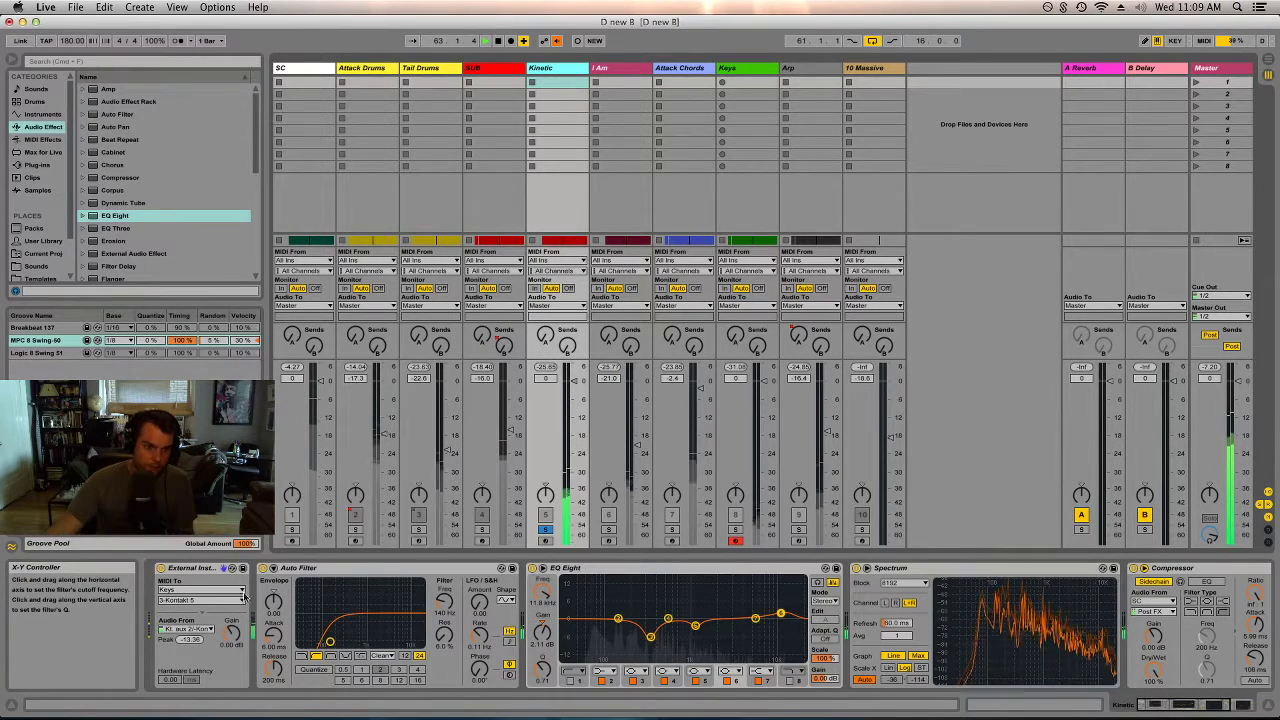
click(262, 568)
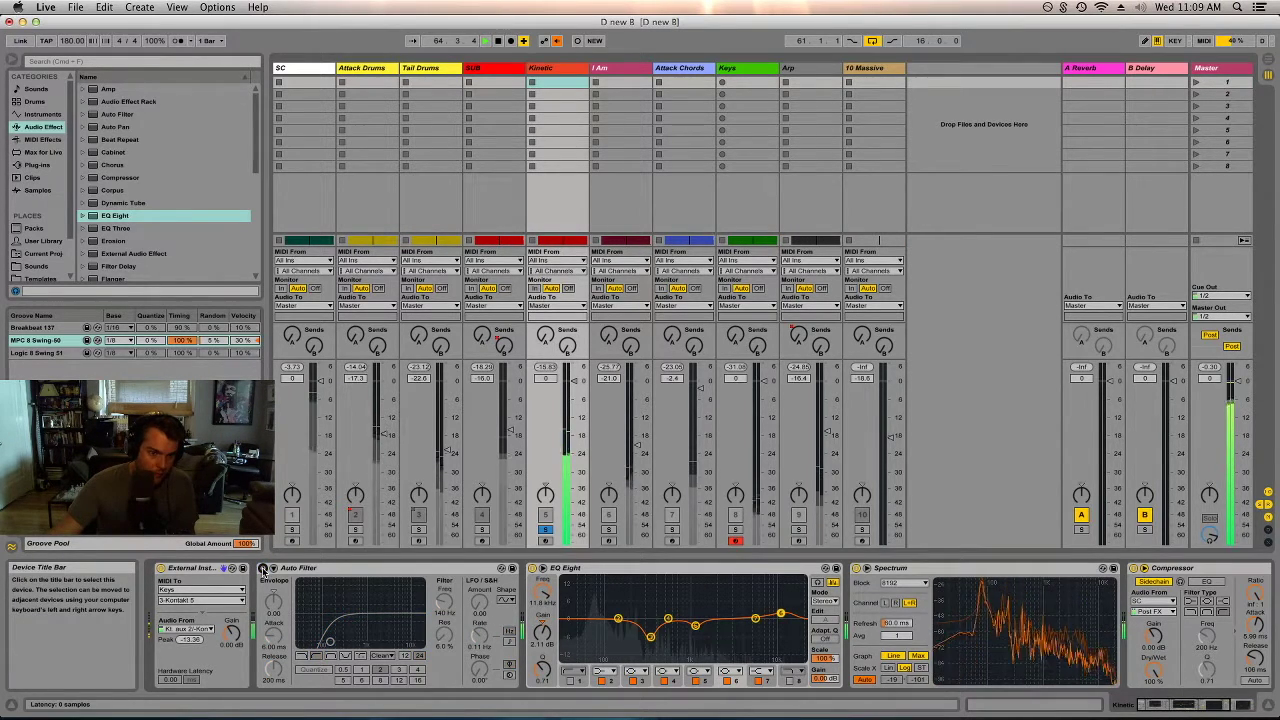
click(262, 568)
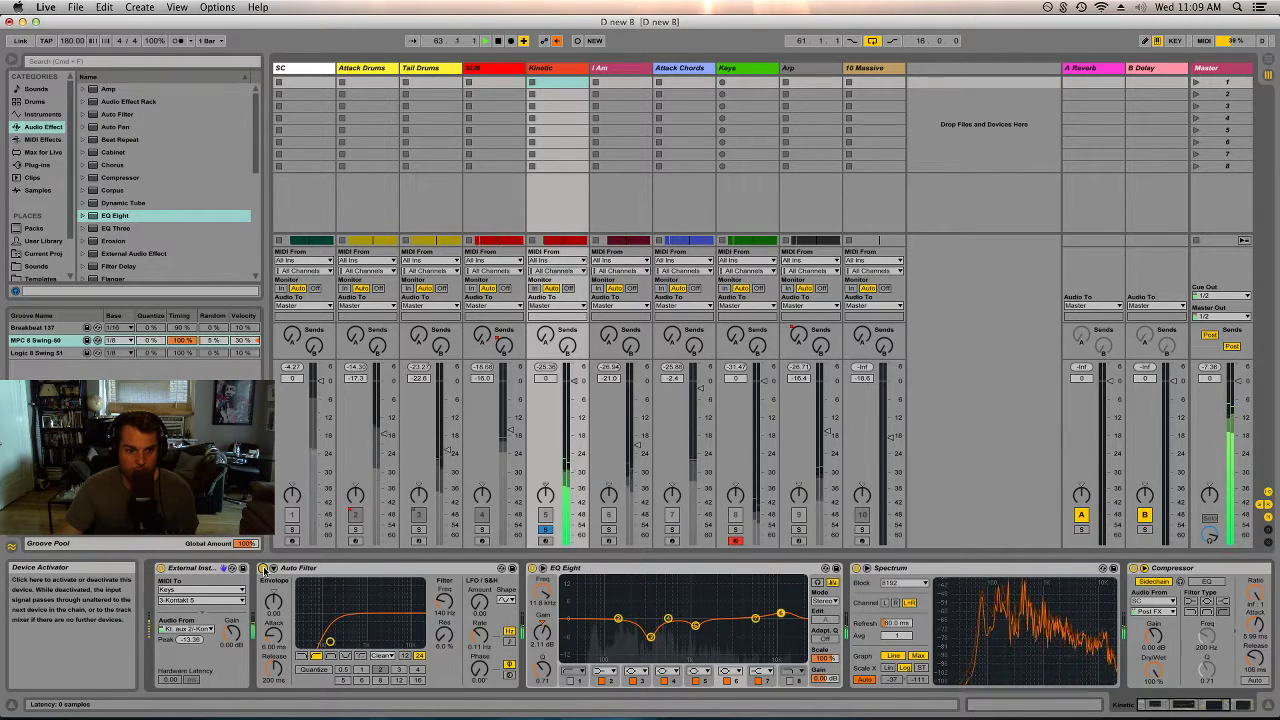
click(262, 568)
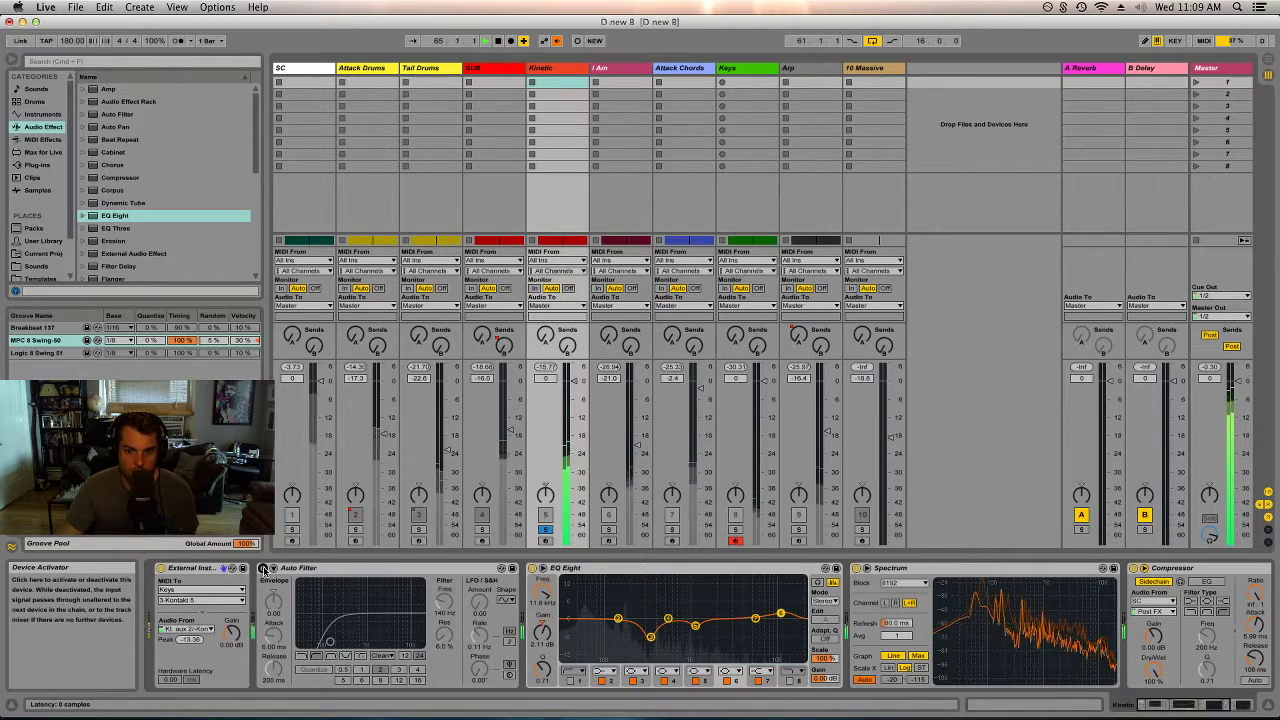
click(262, 568)
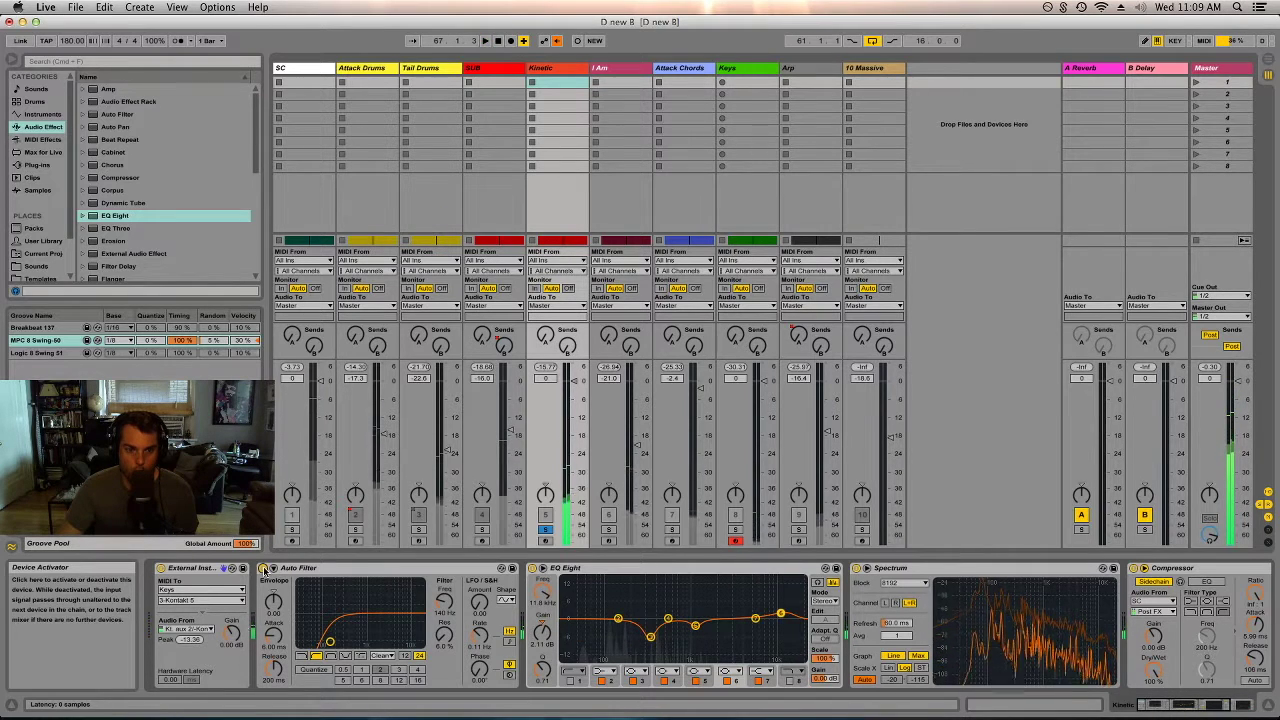
- Solo SUB and I Am along with Kinetic, and lower the I Am volume to -23.0 dB
click(481, 529)
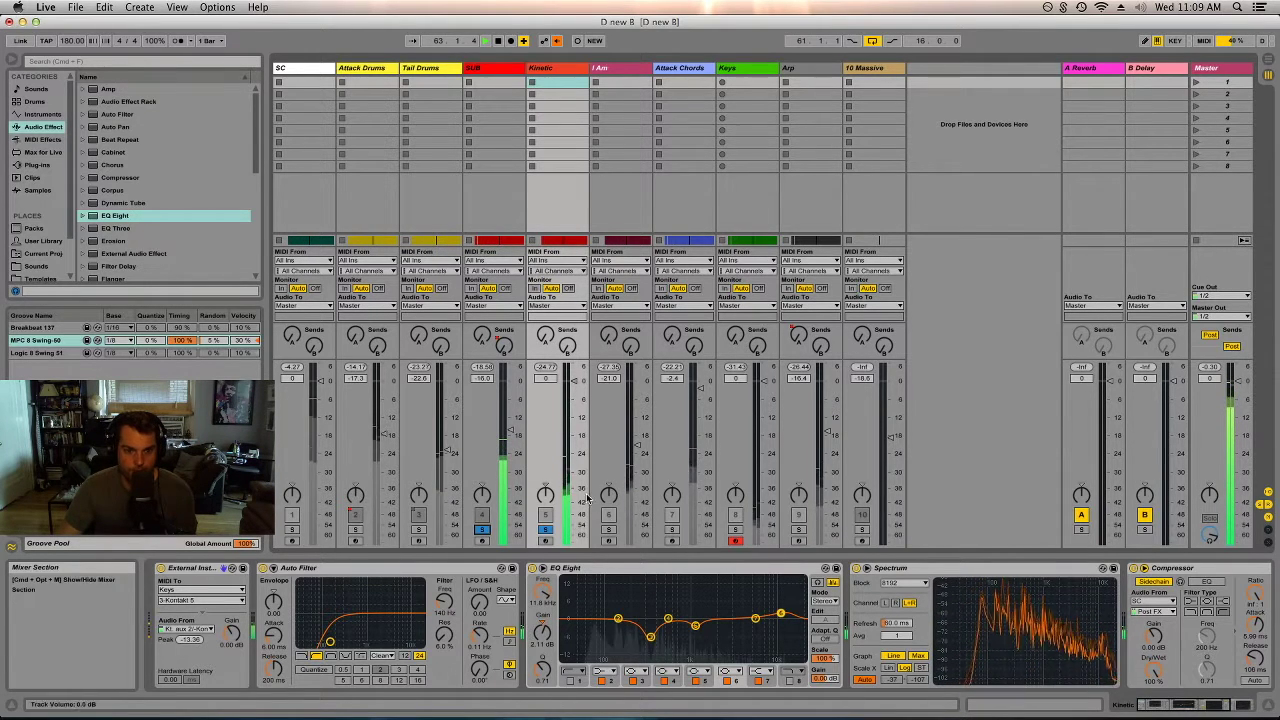
click(608, 529)
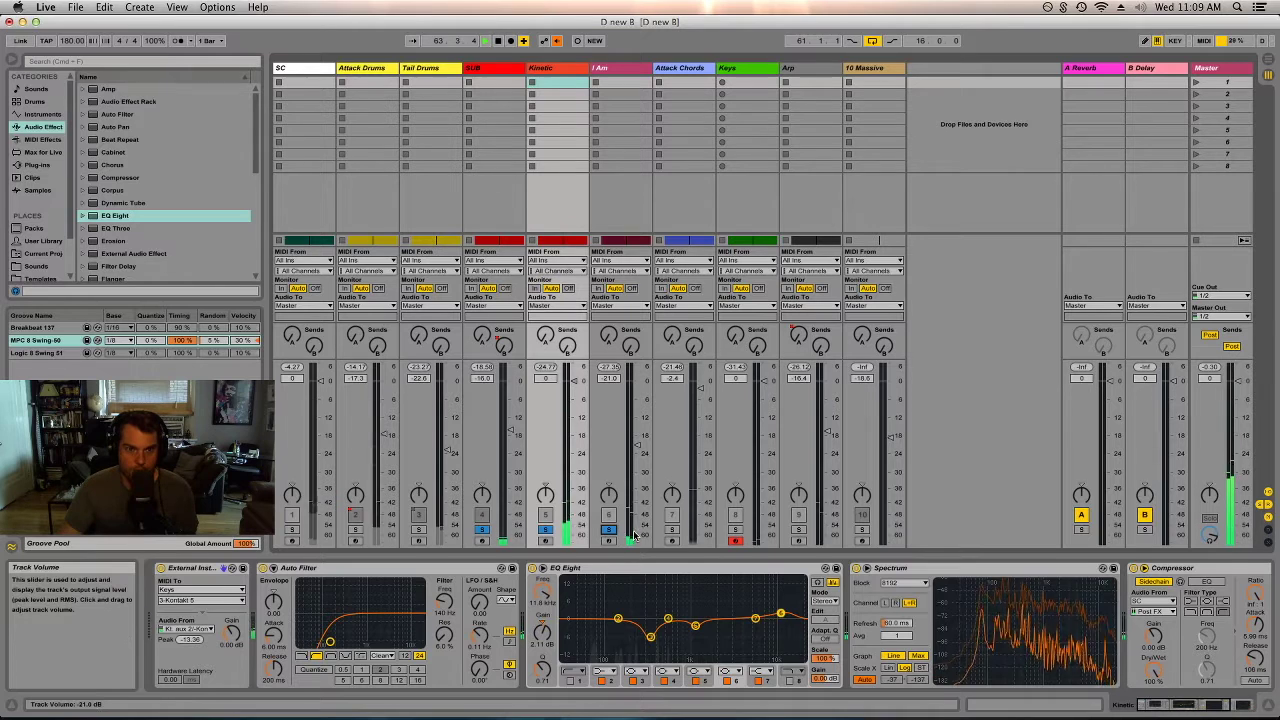
drag(636, 445, 640, 453)
- Sweep the I Am track with a boost on EQ Eight band 4, and set a narrow 4.29 dB cut at 612 Hz
key(Right)
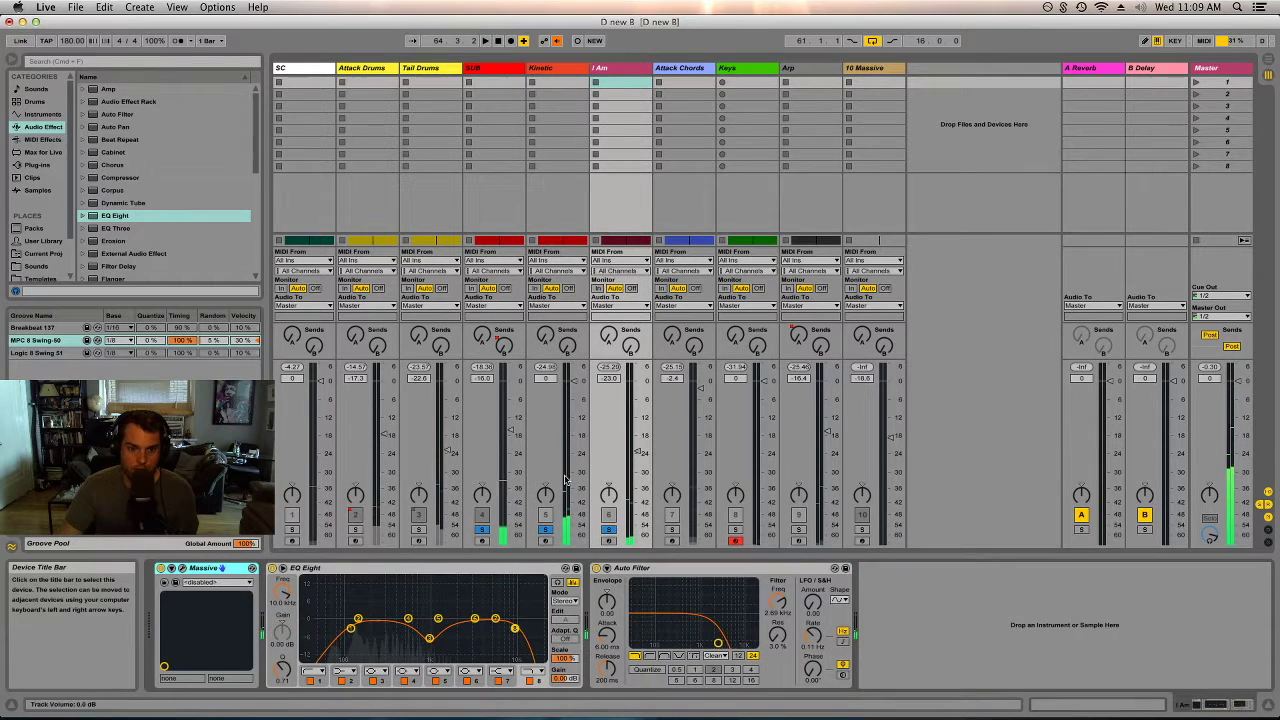
drag(409, 622, 384, 582)
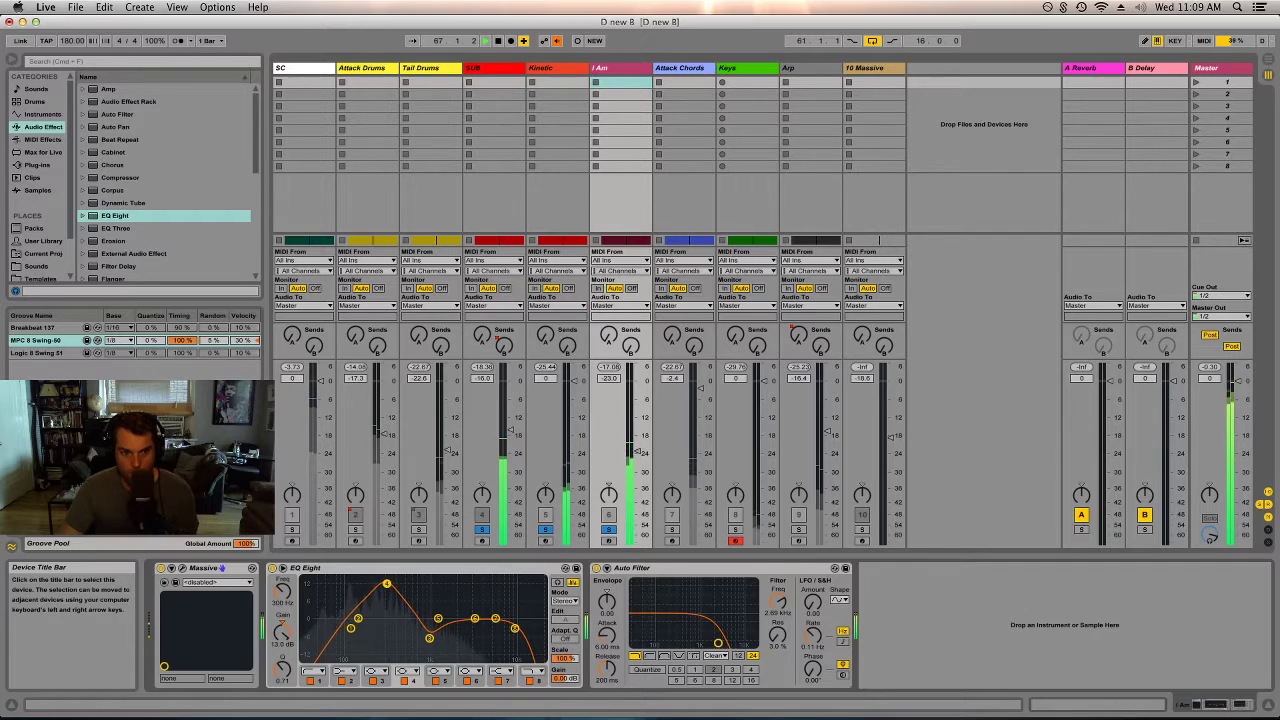
drag(385, 580, 388, 580)
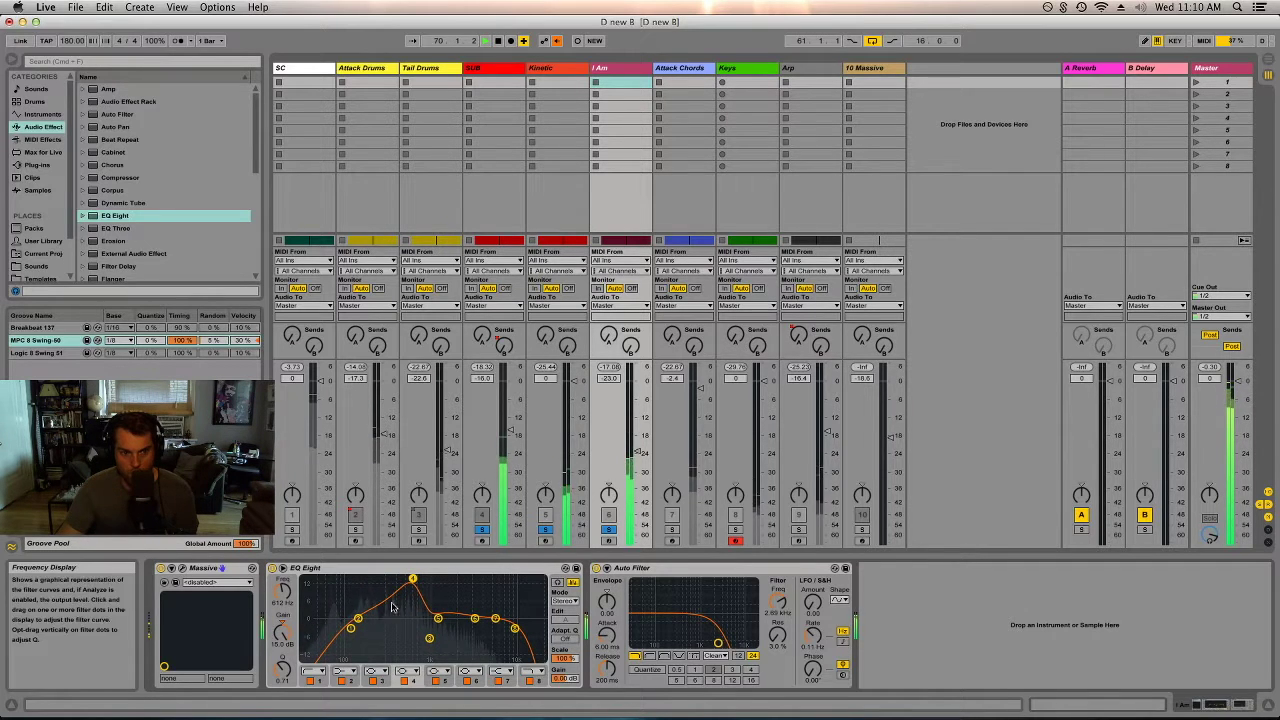
drag(282, 630, 282, 640)
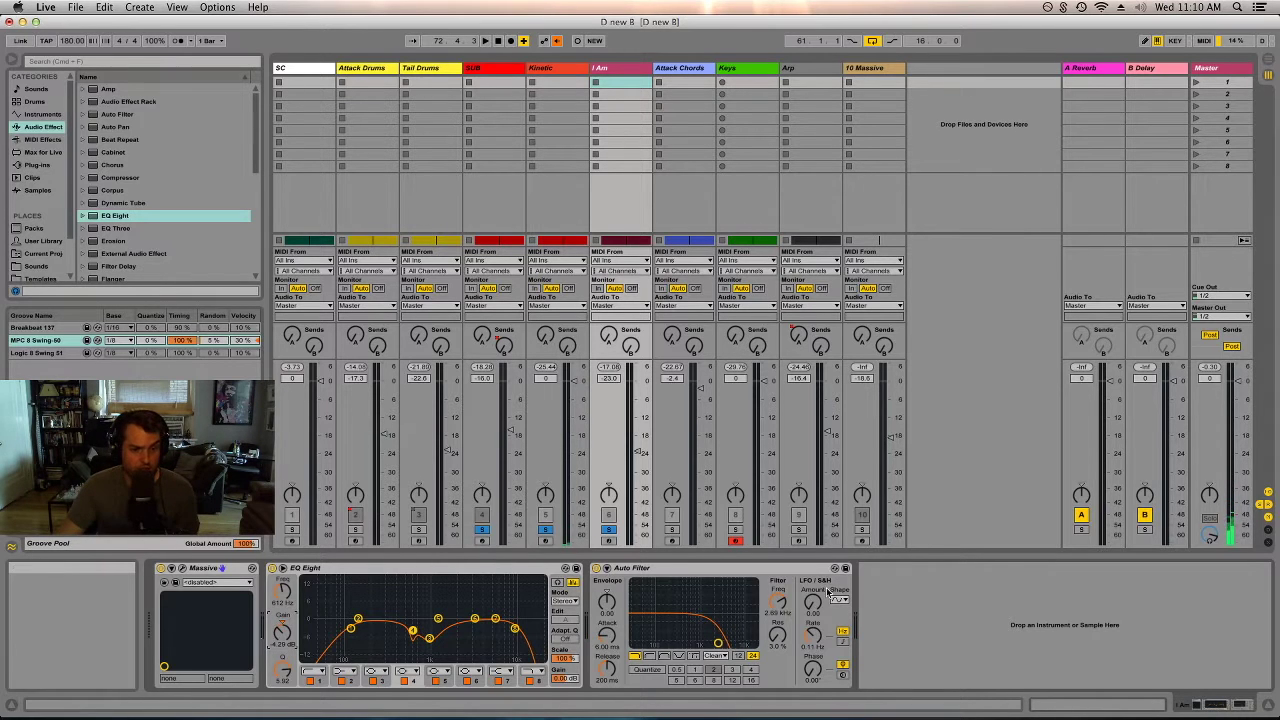
- Add Attack Chords to the soloed tracks during playback and lower its volume to -3.0 dB
click(672, 530)
key(space)
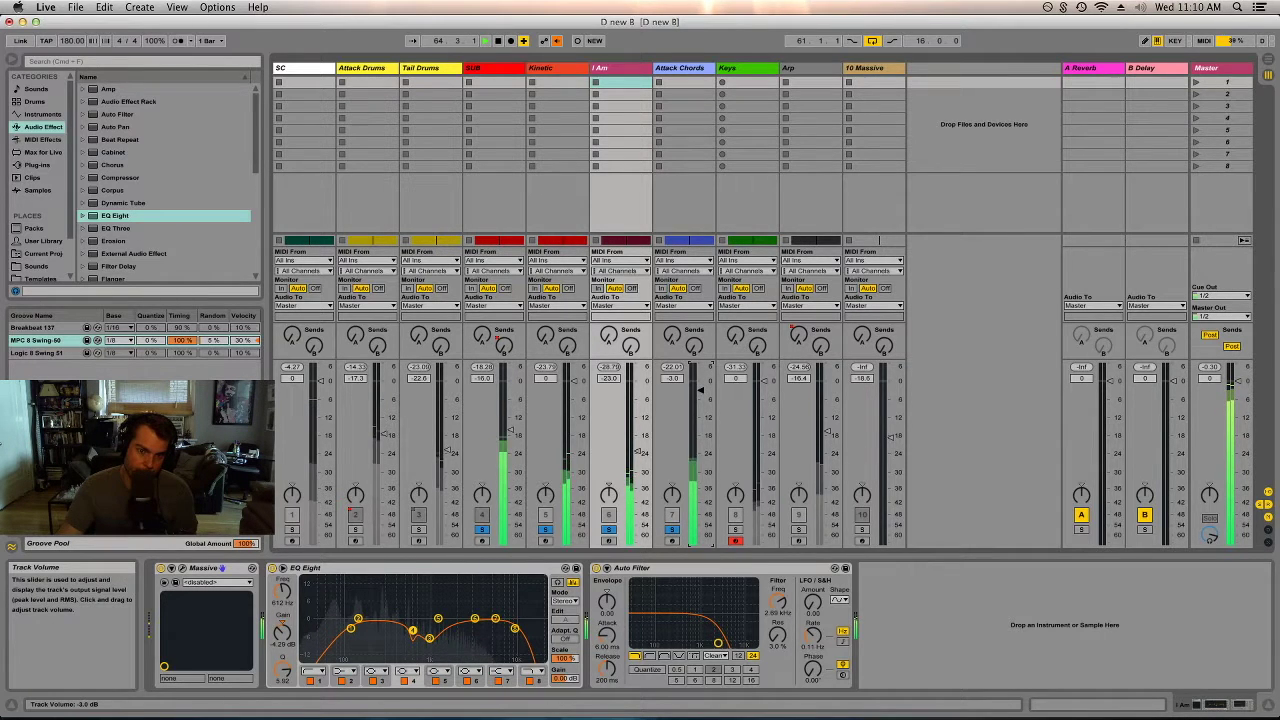
click(708, 217)
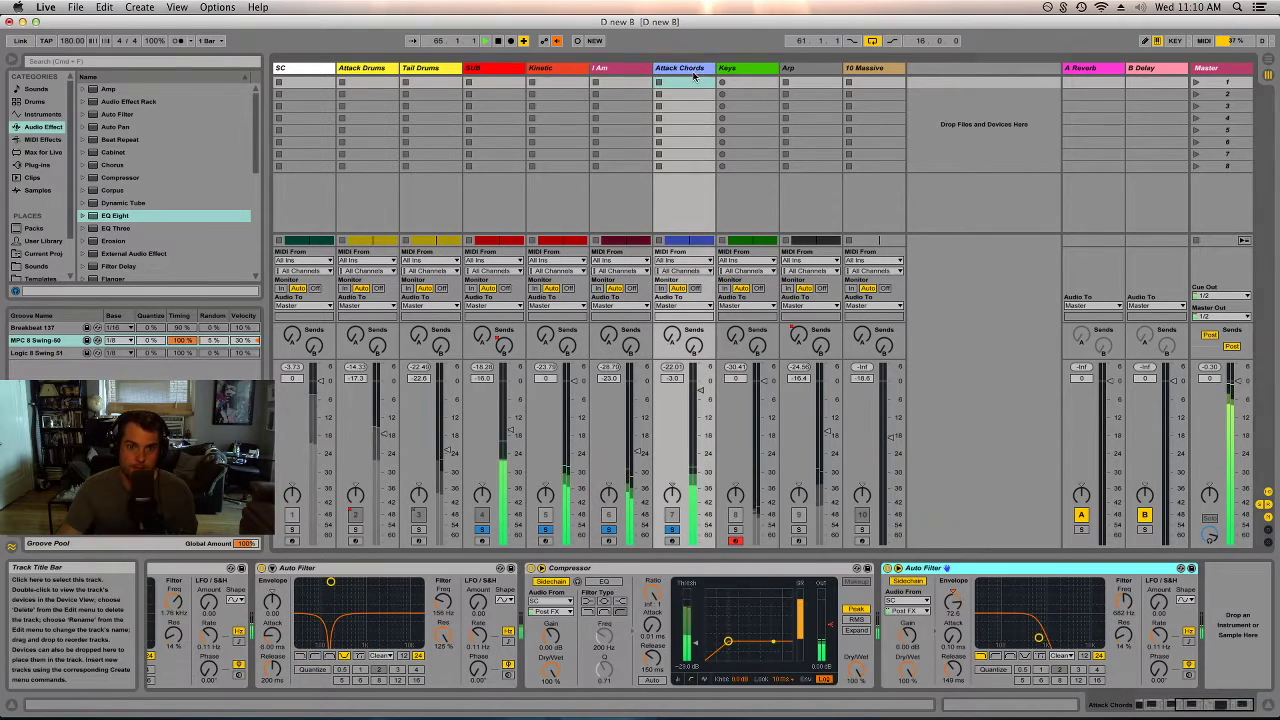
- Open the Massive synth on Attack Chords and load the Dimension Expander into its FX1 slot
click(1127, 707)
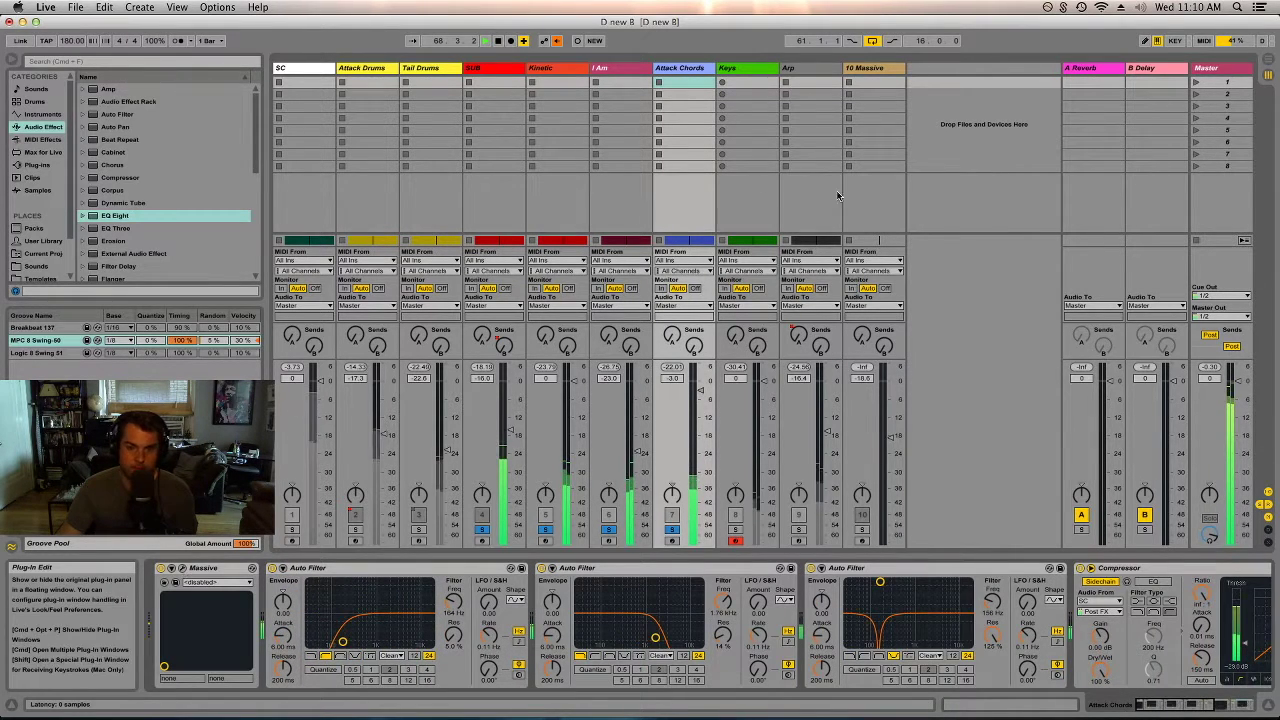
click(176, 582)
click(604, 257)
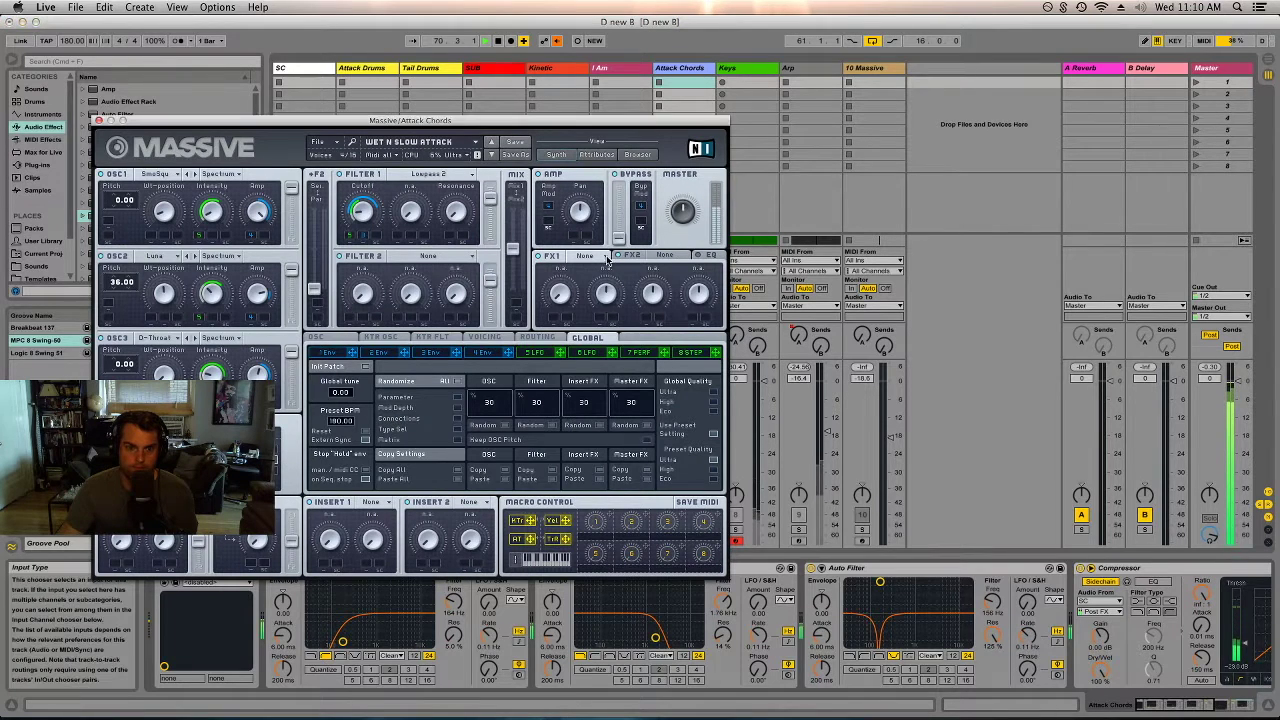
click(604, 257)
click(604, 368)
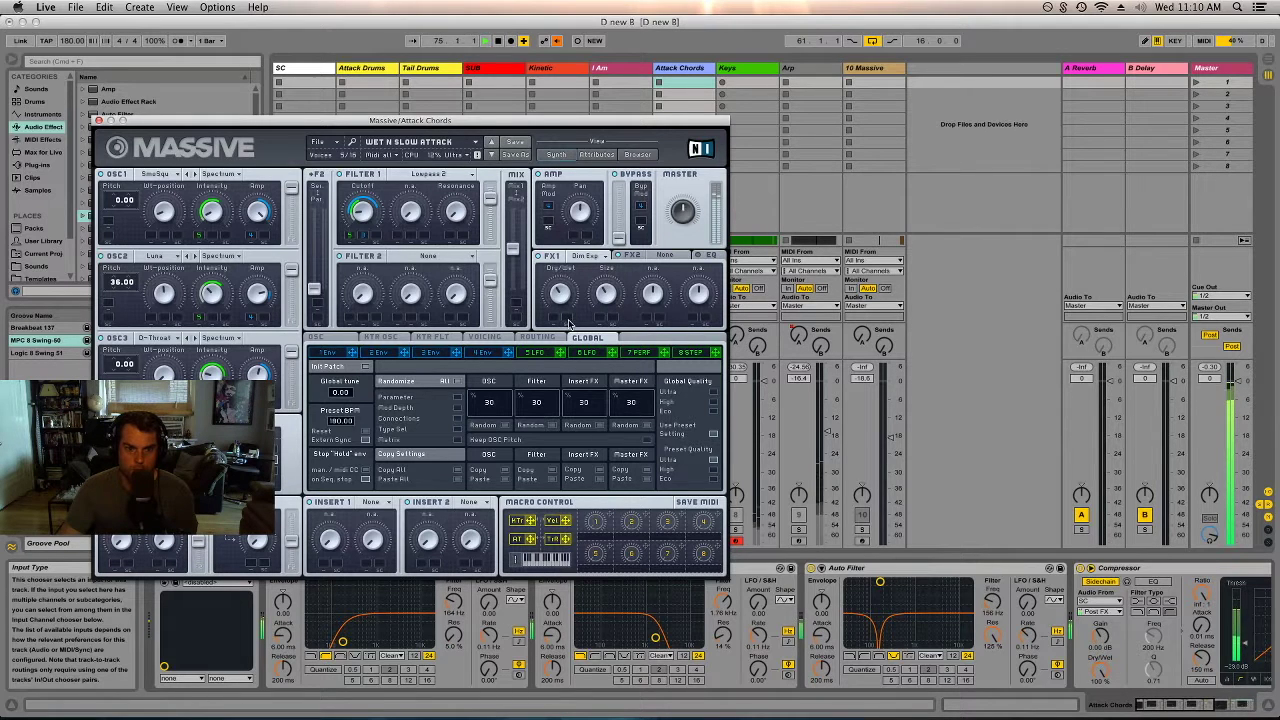
- Audition Attack Chords on its own with the Dimension Expander, and close the Massive window
drag(675, 121, 535, 91)
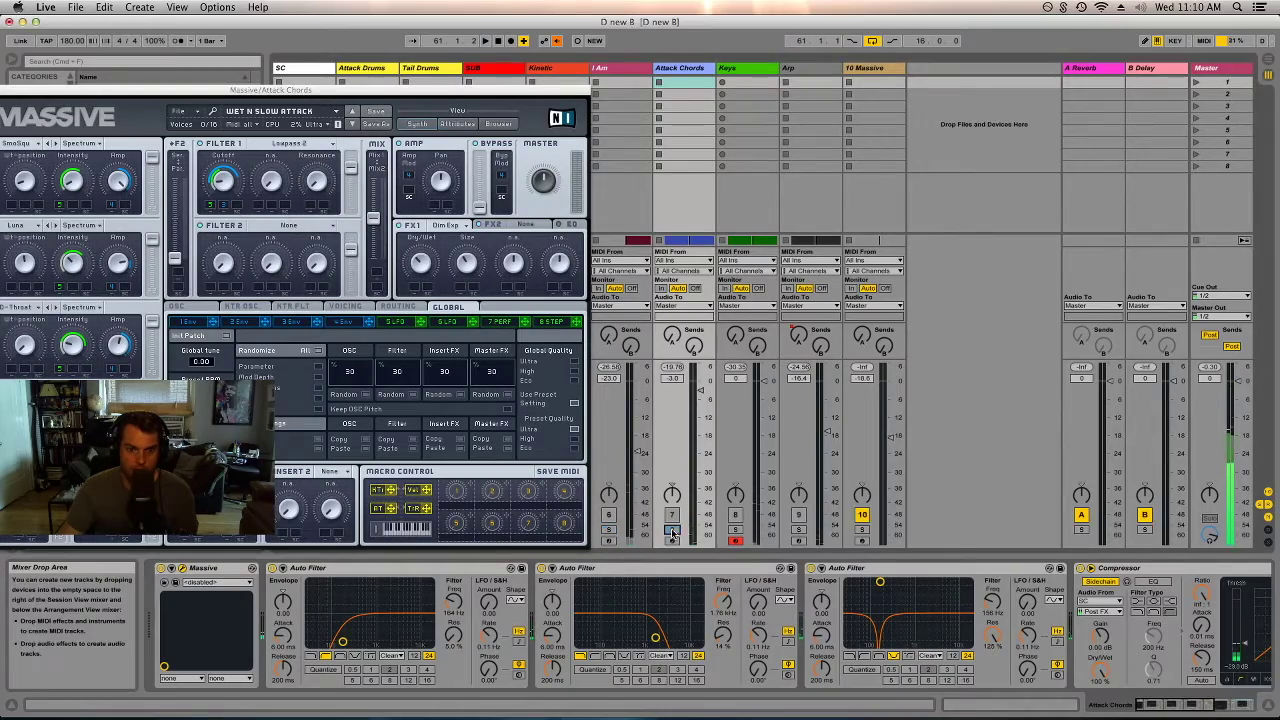
drag(553, 94, 763, 96)
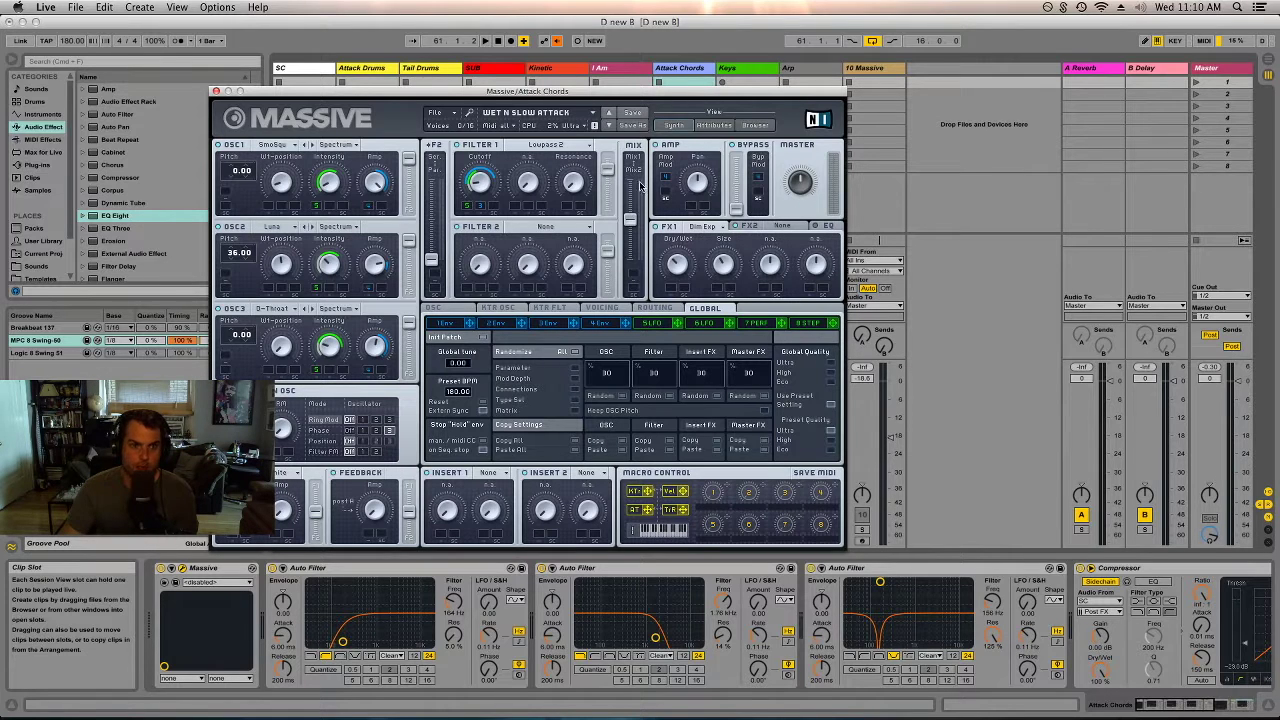
key(space)
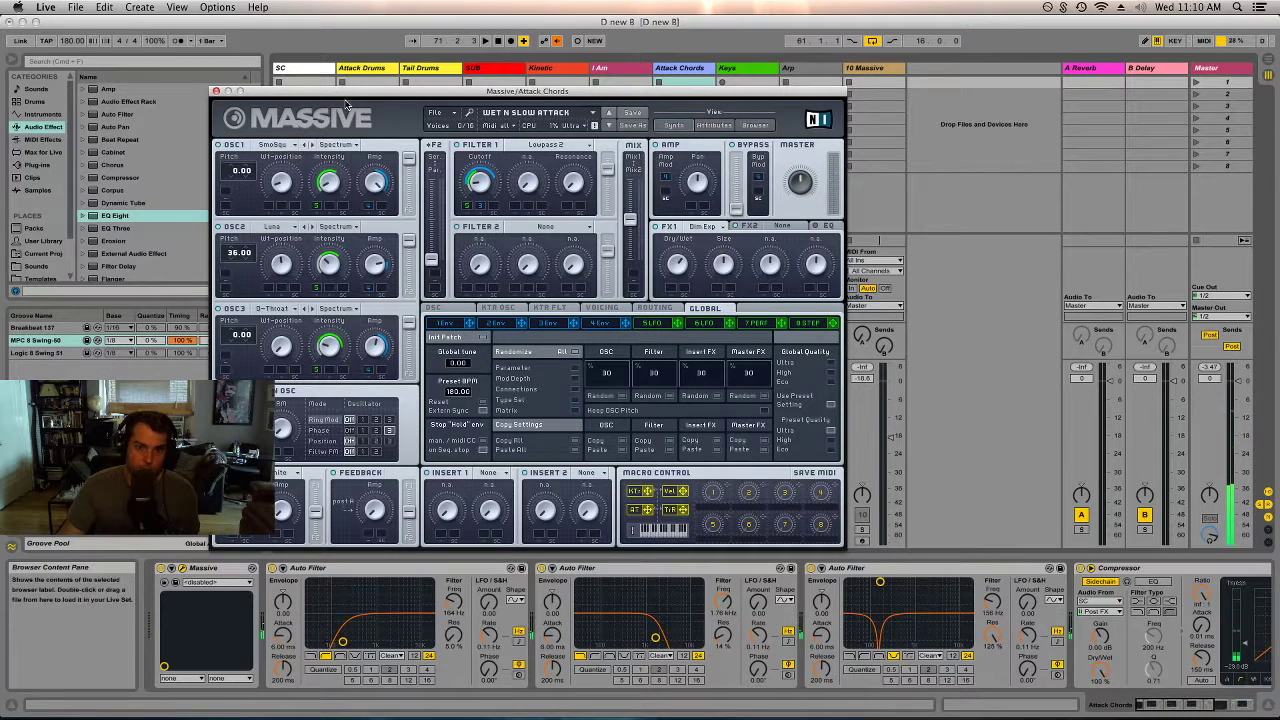
click(216, 92)
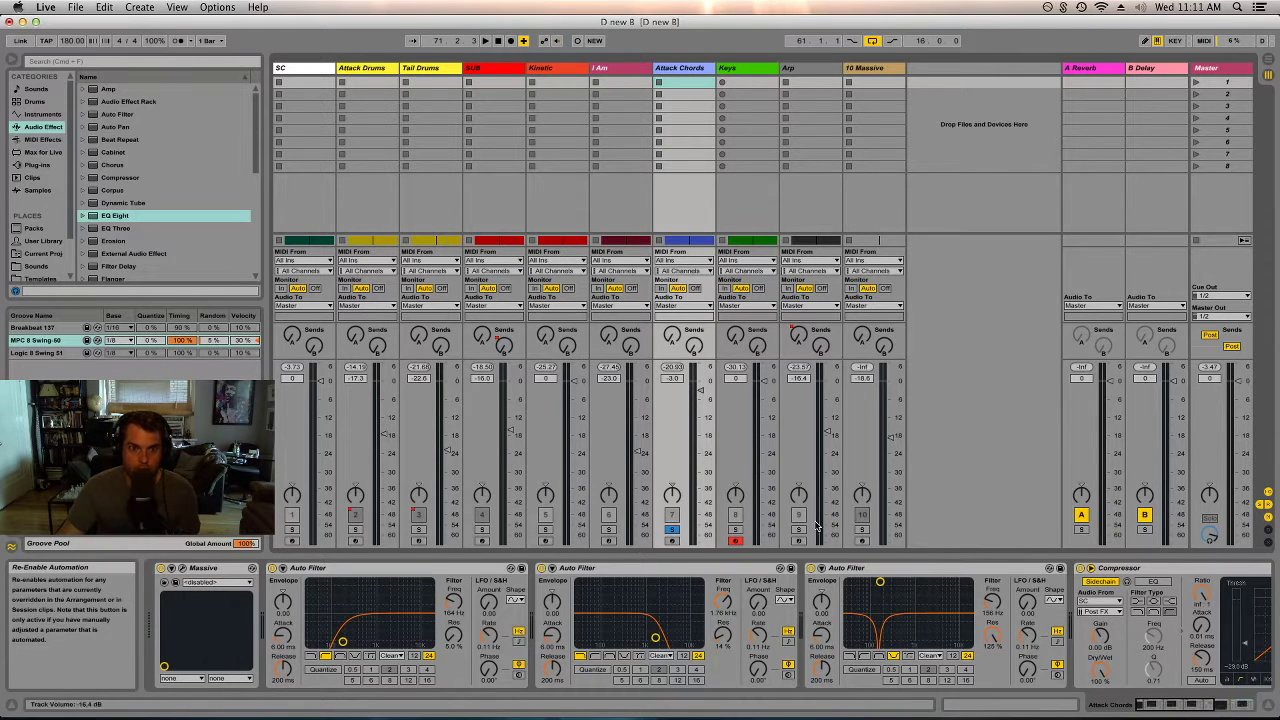
- Unsolo Attack Chords, play it with only the drums and SUB, and lower its volume to -5.9 dB
click(672, 528)
key(space)
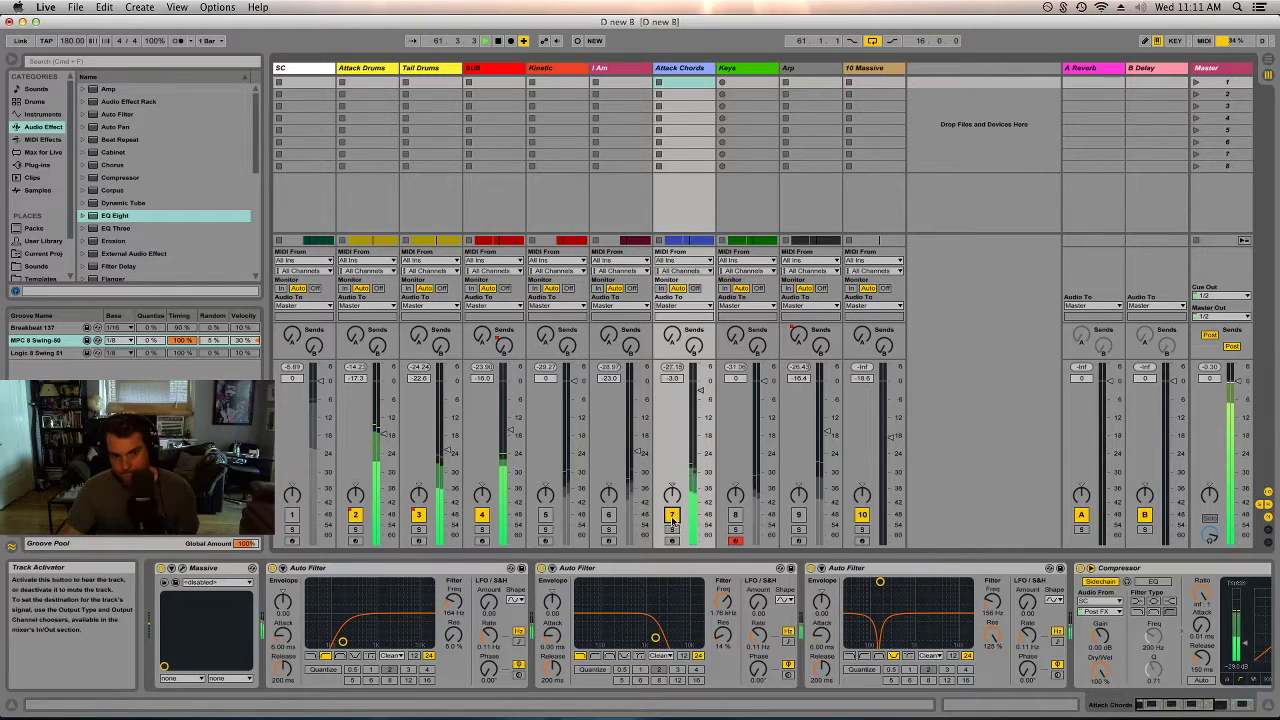
drag(700, 395, 700, 404)
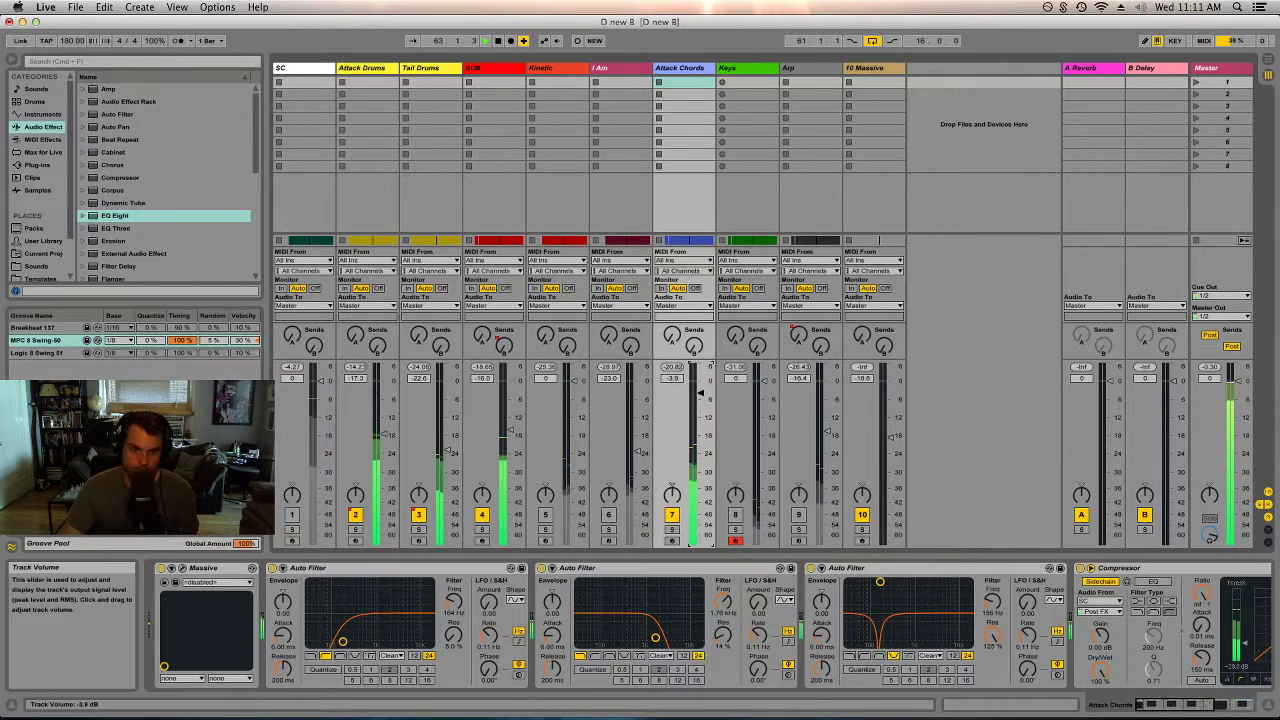
- Reactivate the I Am, Kinetic, Keys and Arp tracks during playback, and set the Arp volume to -16.4 dB
click(608, 514)
click(545, 514)
click(735, 514)
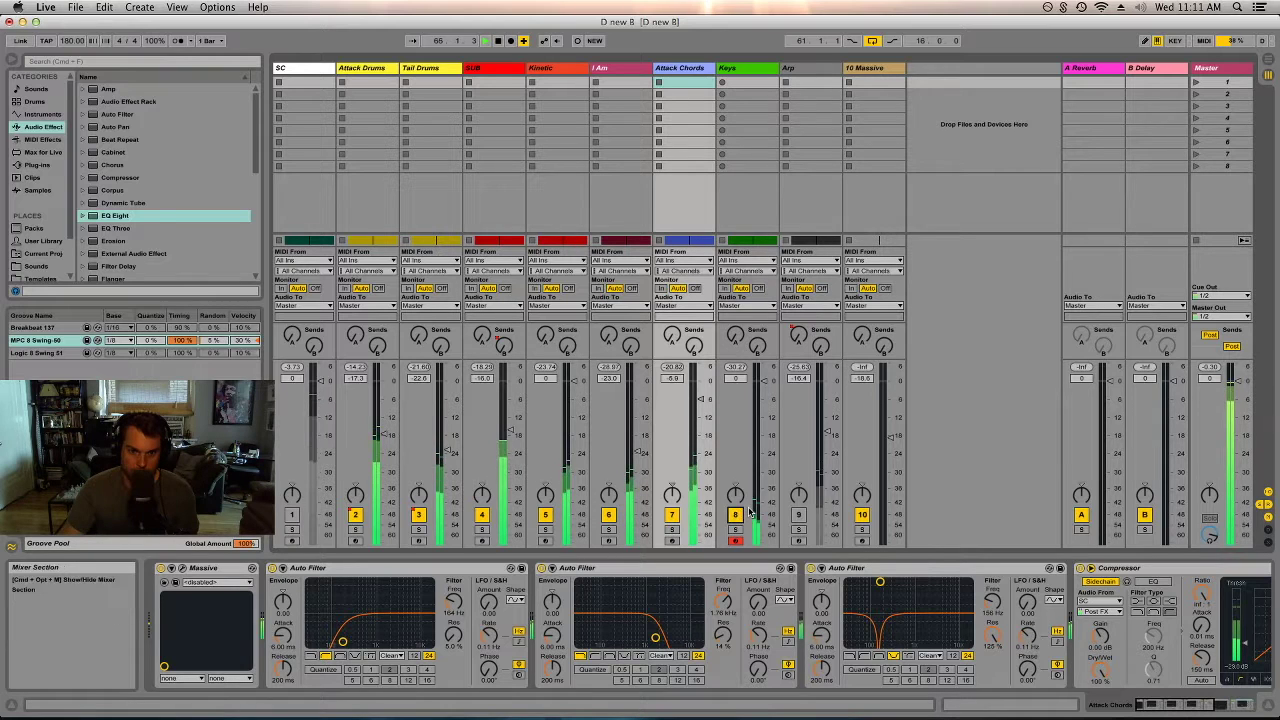
click(798, 514)
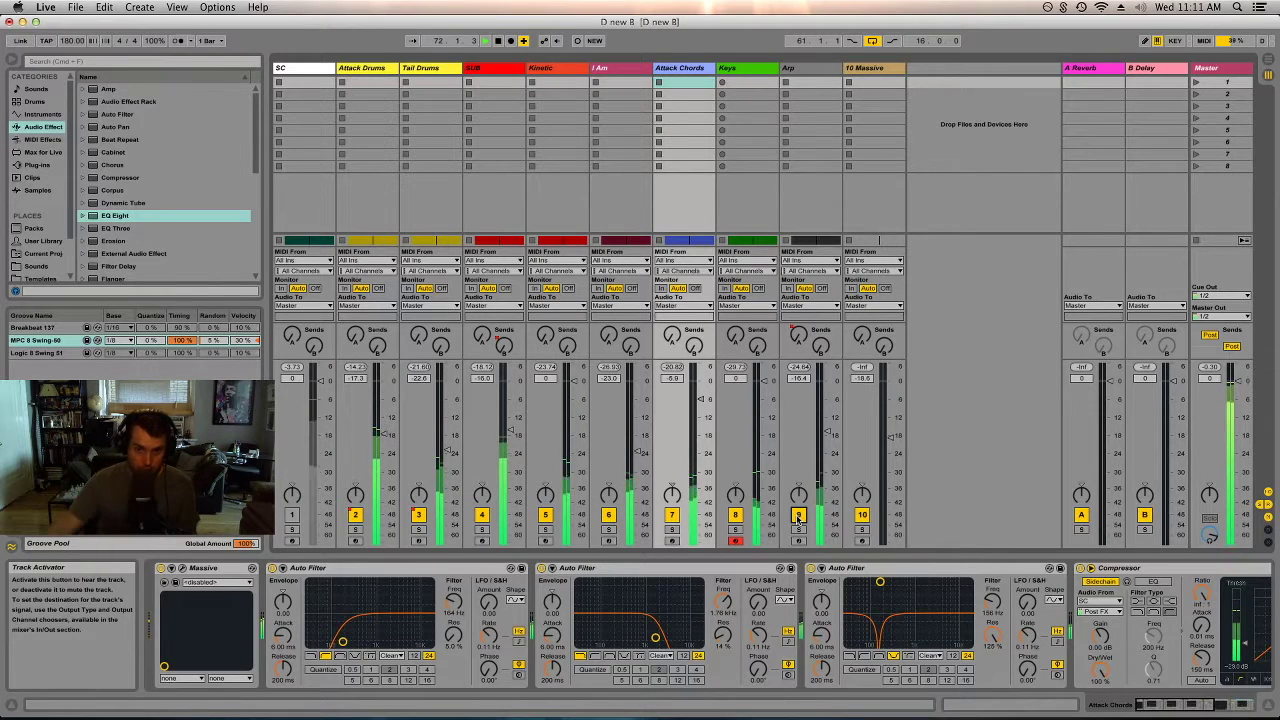
mouse_move(826, 432)
mouse_down()
mouse_move(828, 417)
mouse_move(826, 430)
mouse_up()
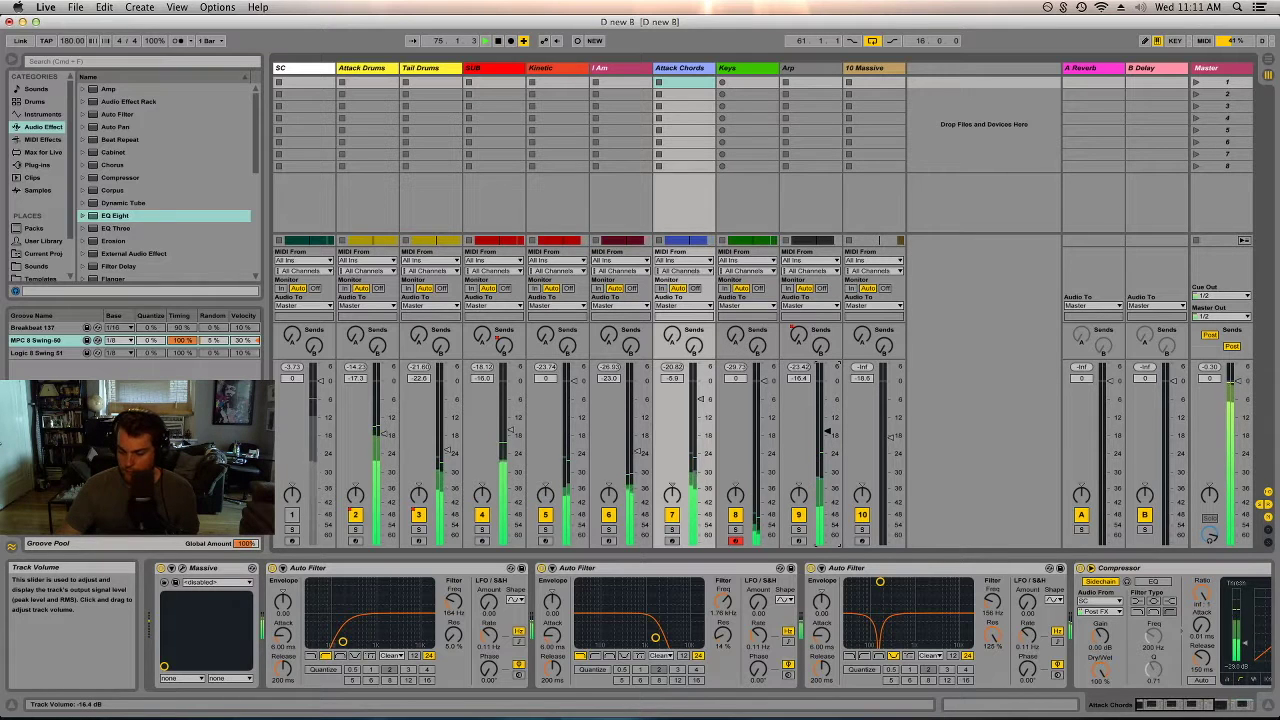
- Show the Master track's device chain during playback, and check its Saturation Knob plug-in window before closing it
key(Tab)
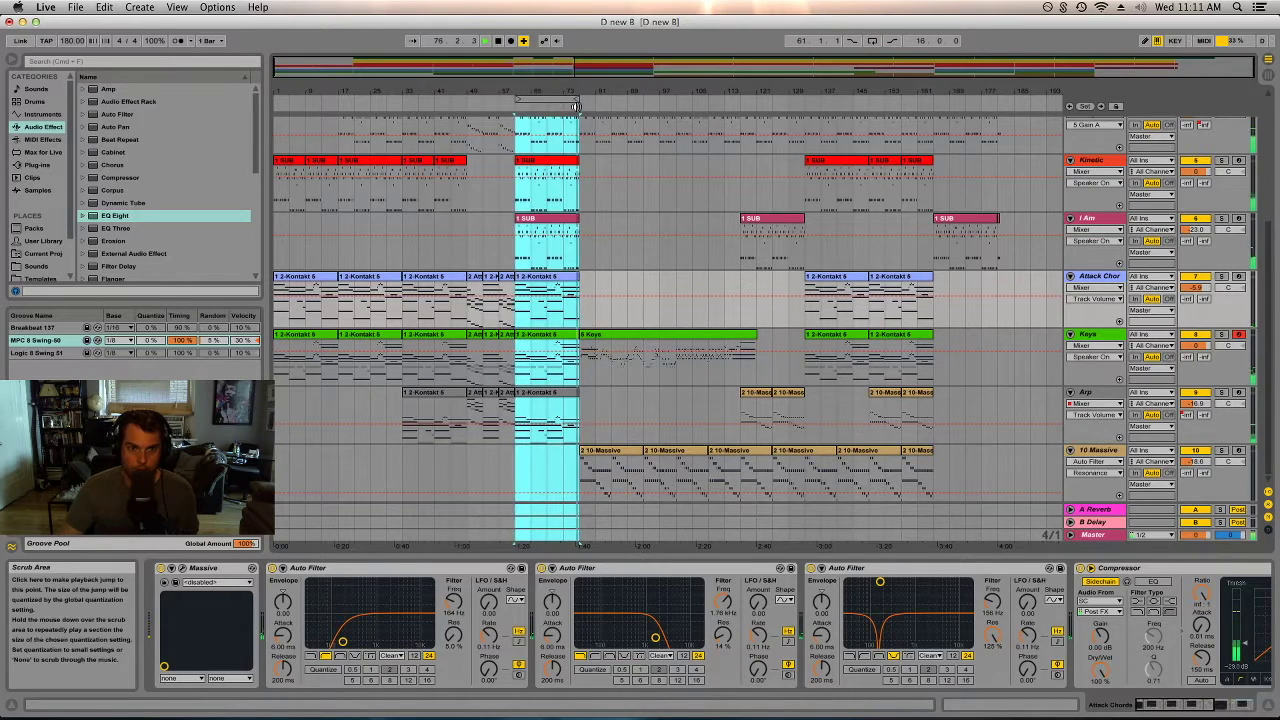
key(Tab)
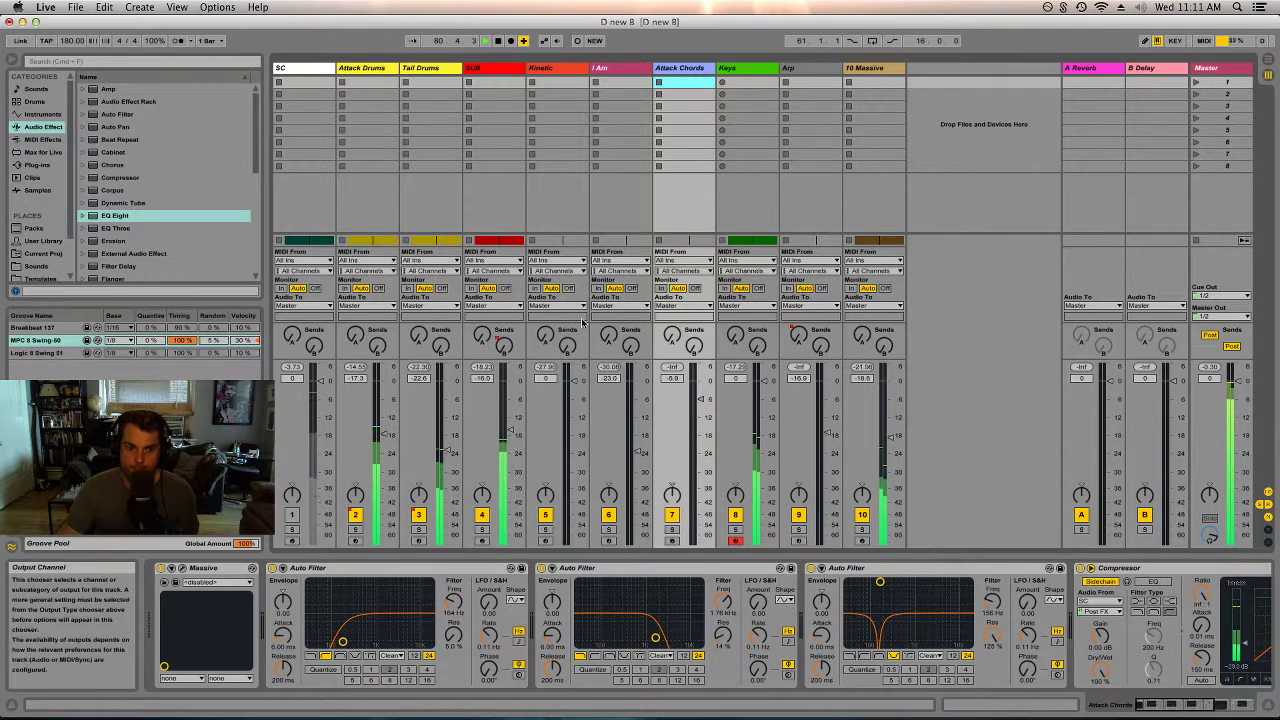
click(1250, 70)
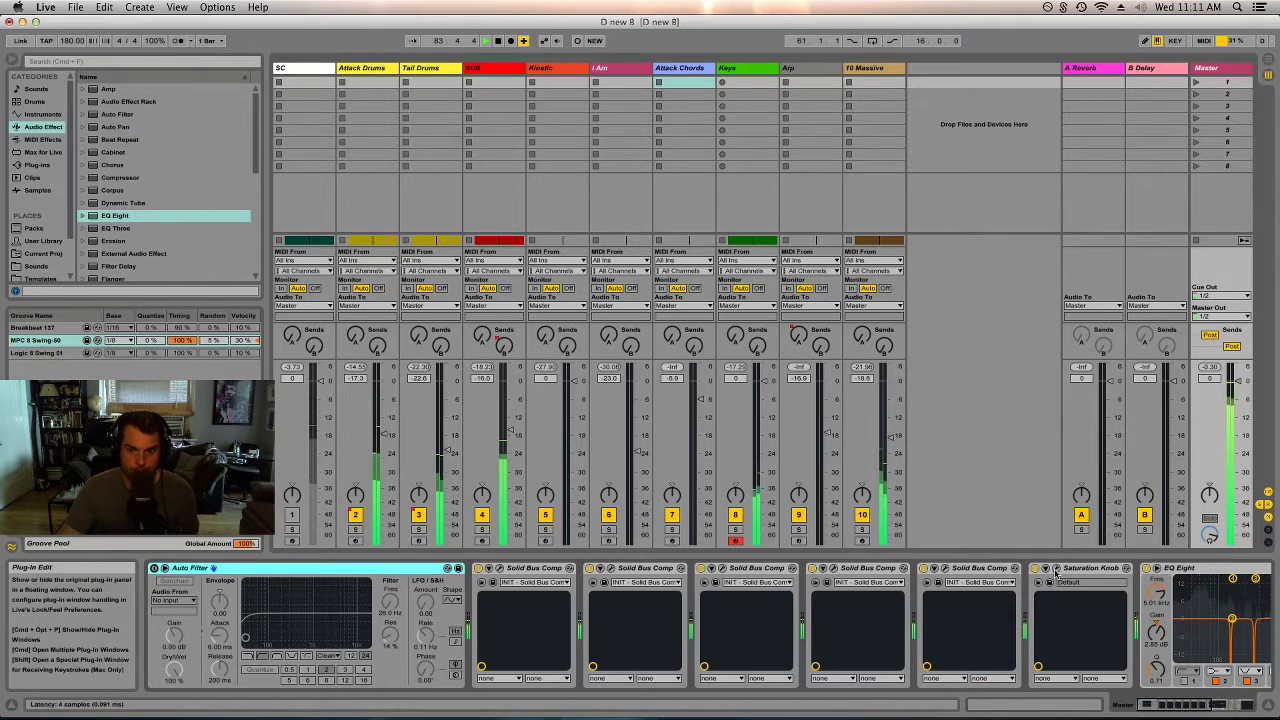
key(super+alt+p)
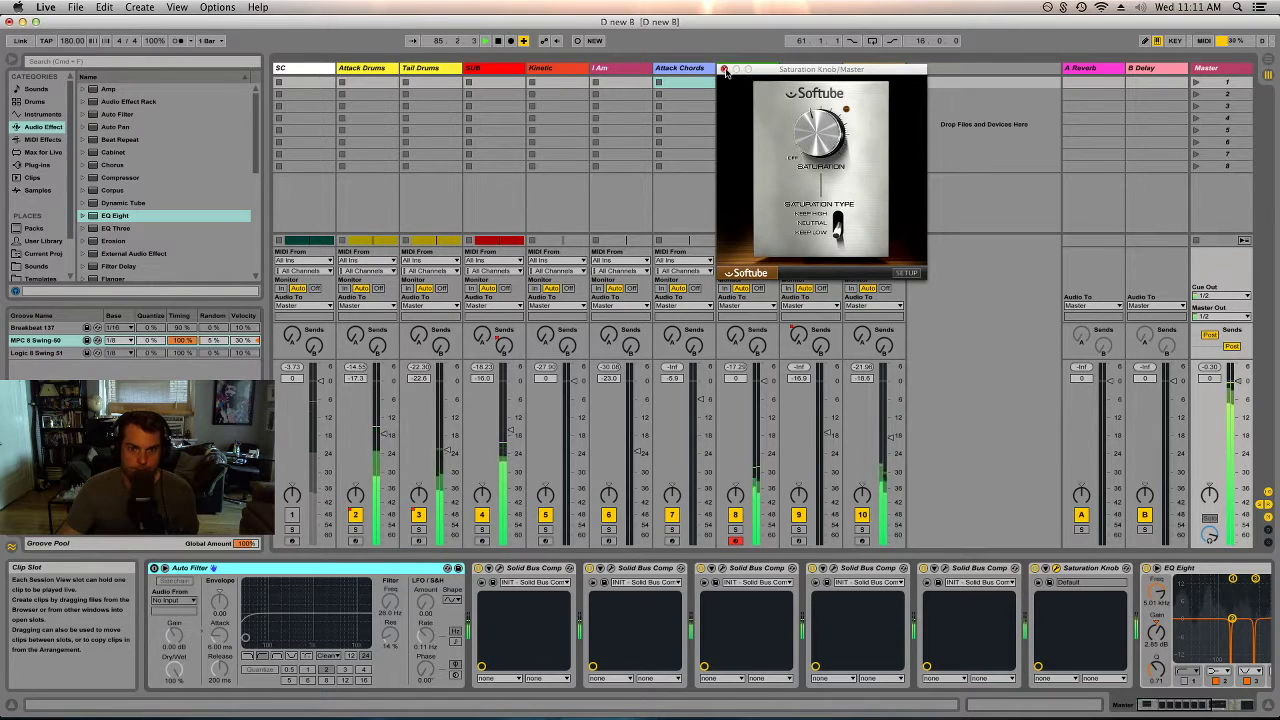
key(super+alt+p)
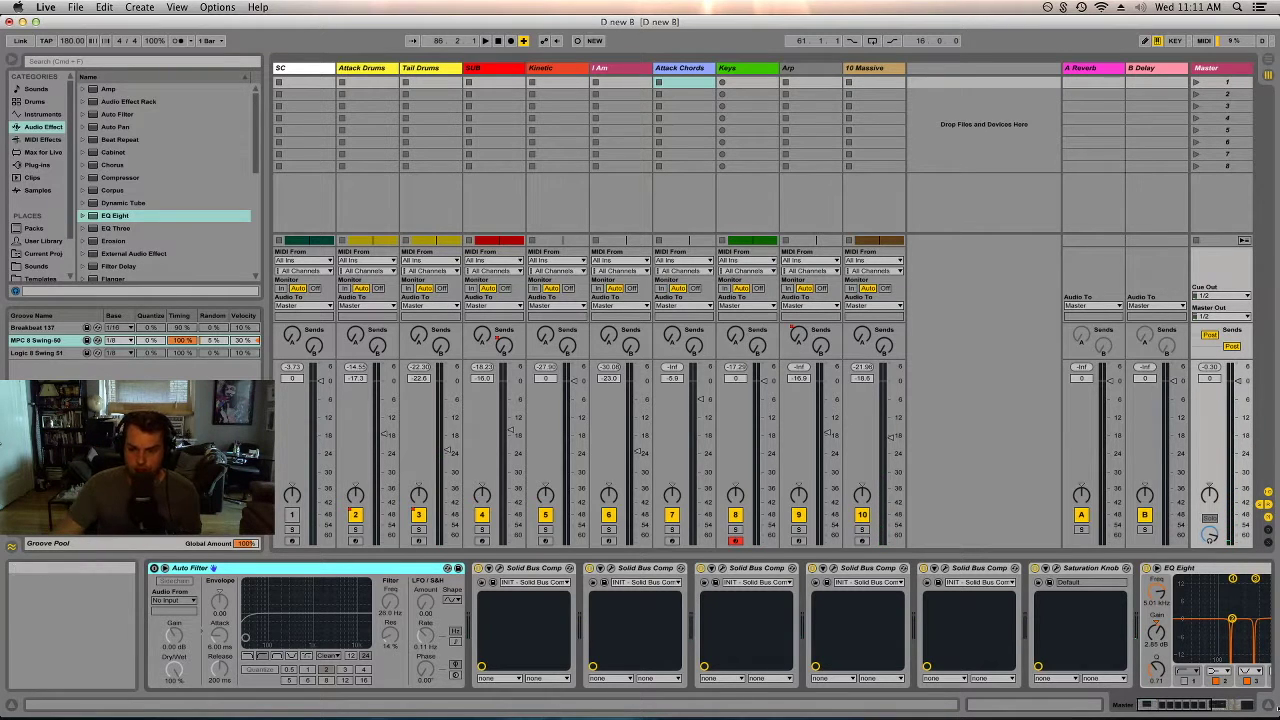
- Open the Master's Solid Bus Comp windows, play the loop briefly to watch the compression meter, and close the windows
click(1233, 706)
drag(1233, 706, 1176, 716)
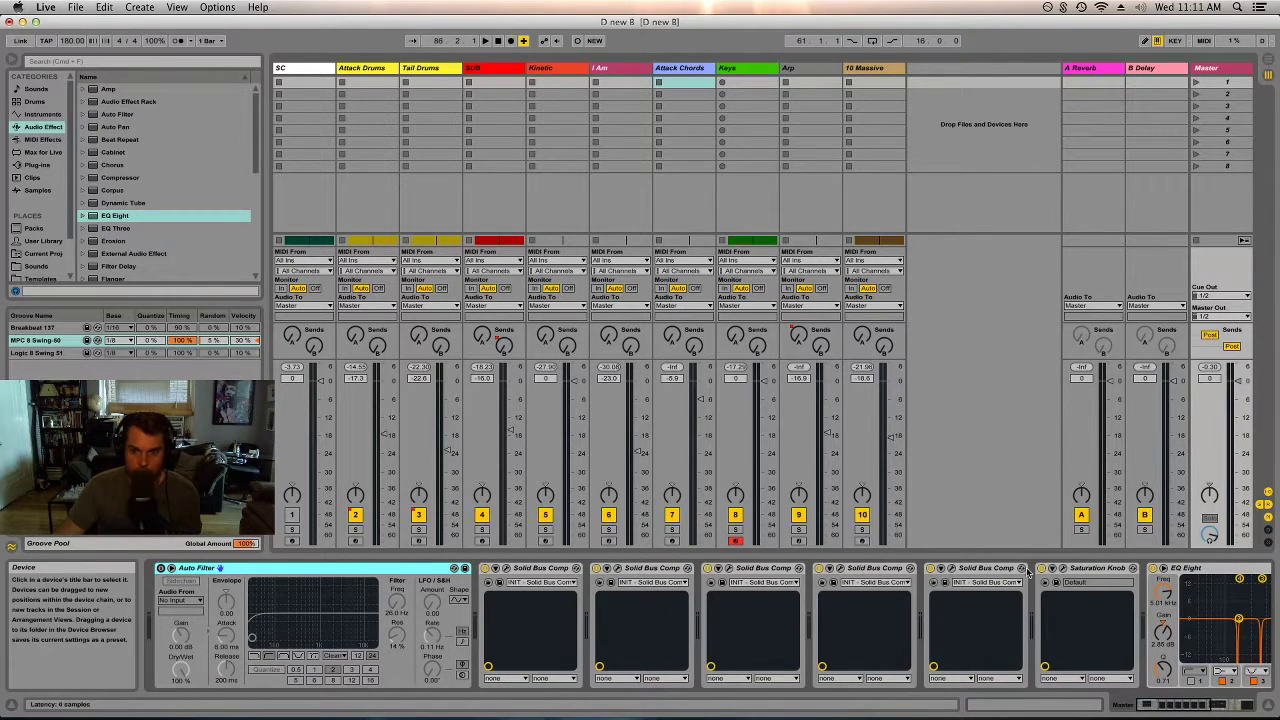
click(1072, 570)
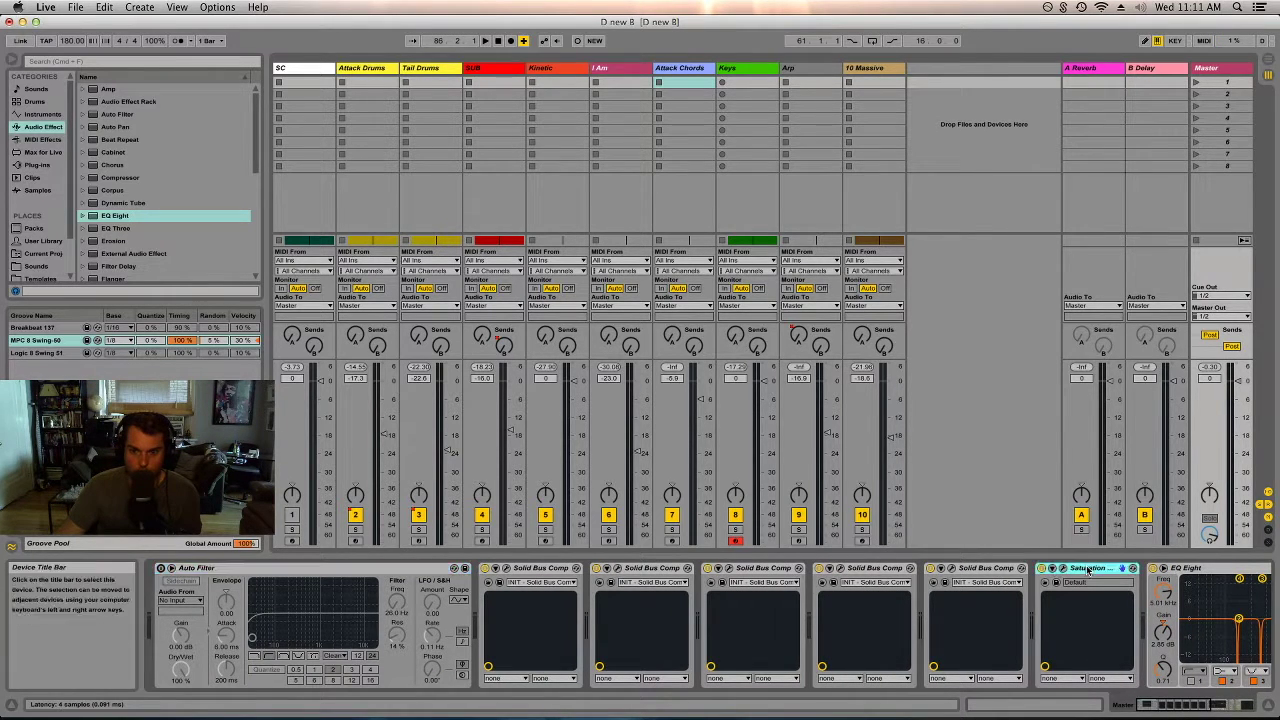
click(506, 569)
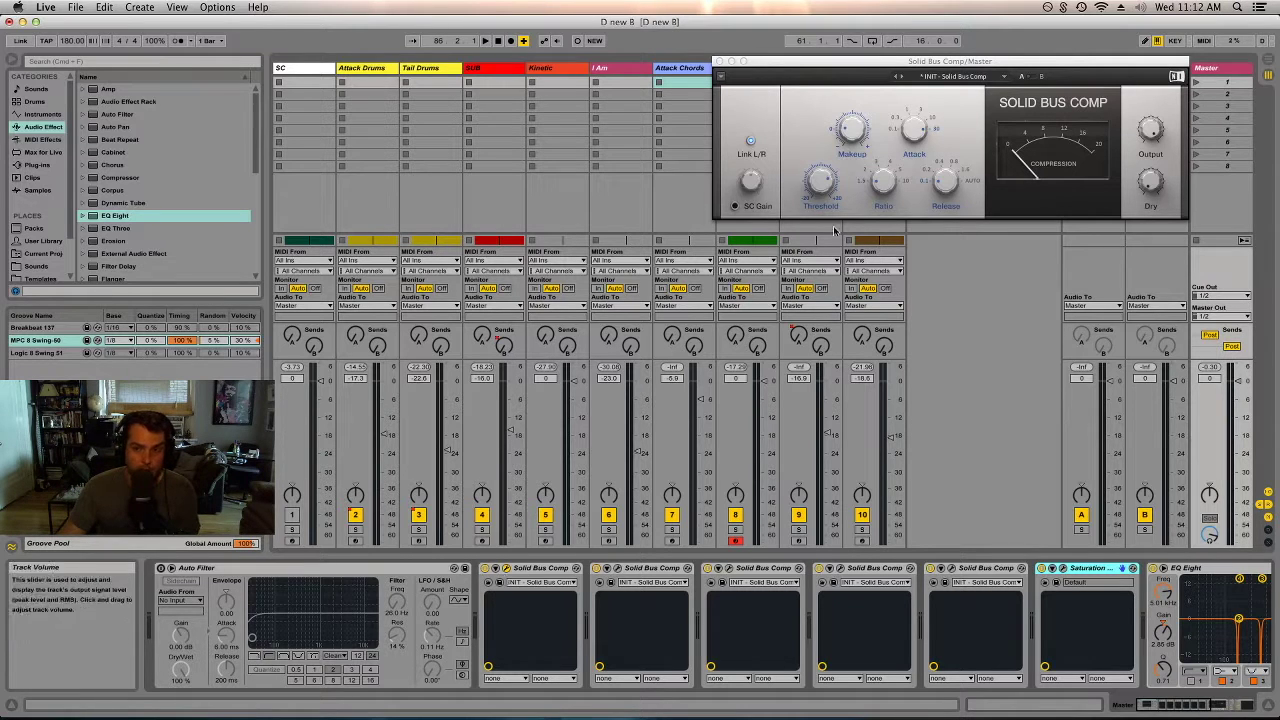
drag(945, 62, 842, 76)
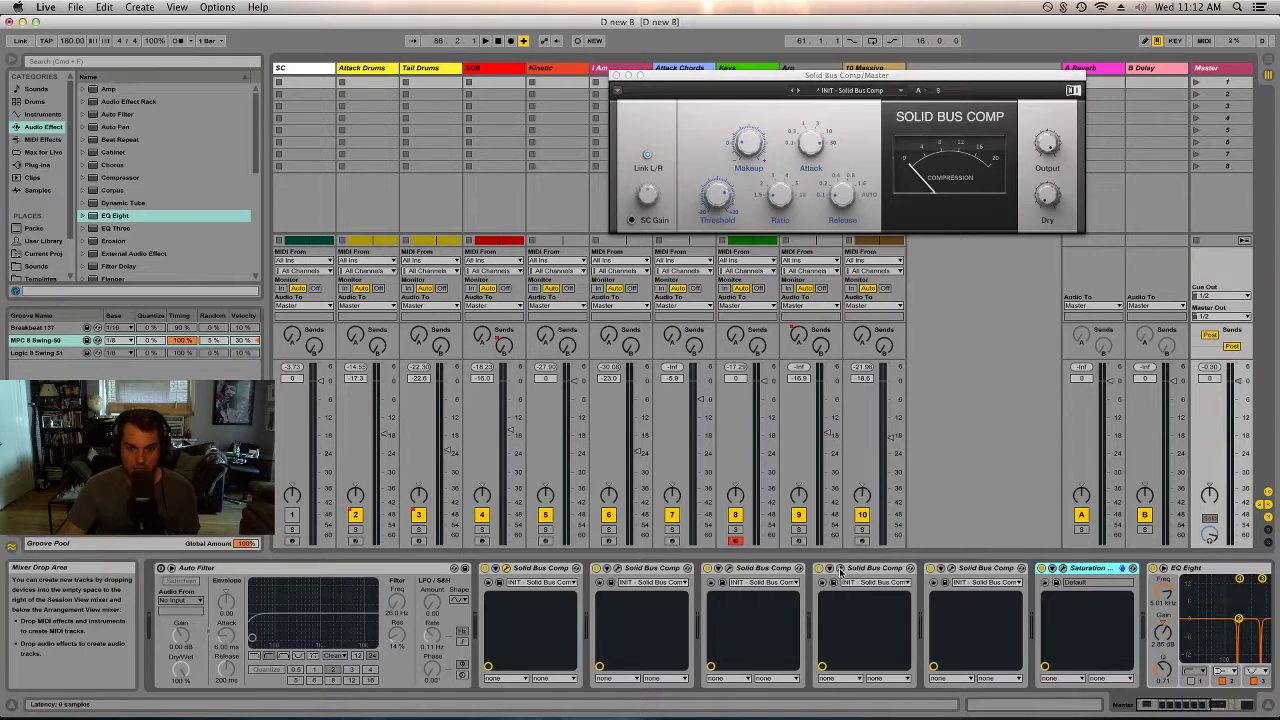
click(951, 568)
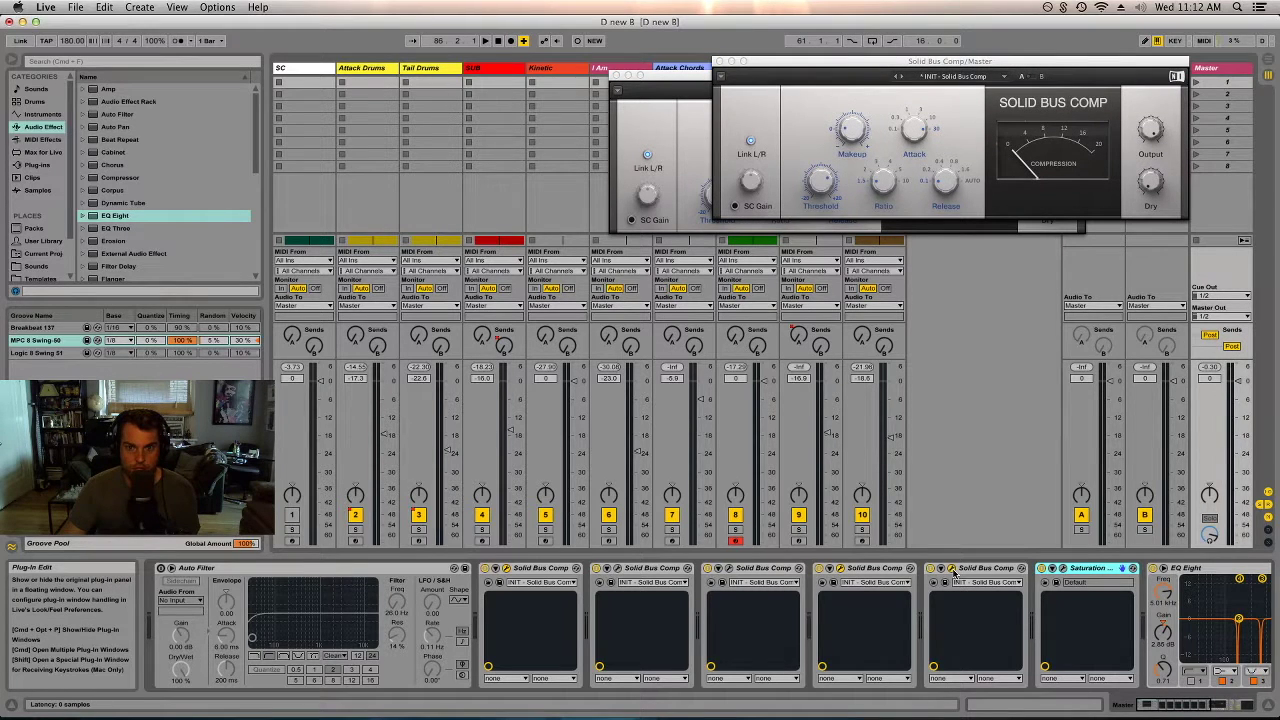
key(space)
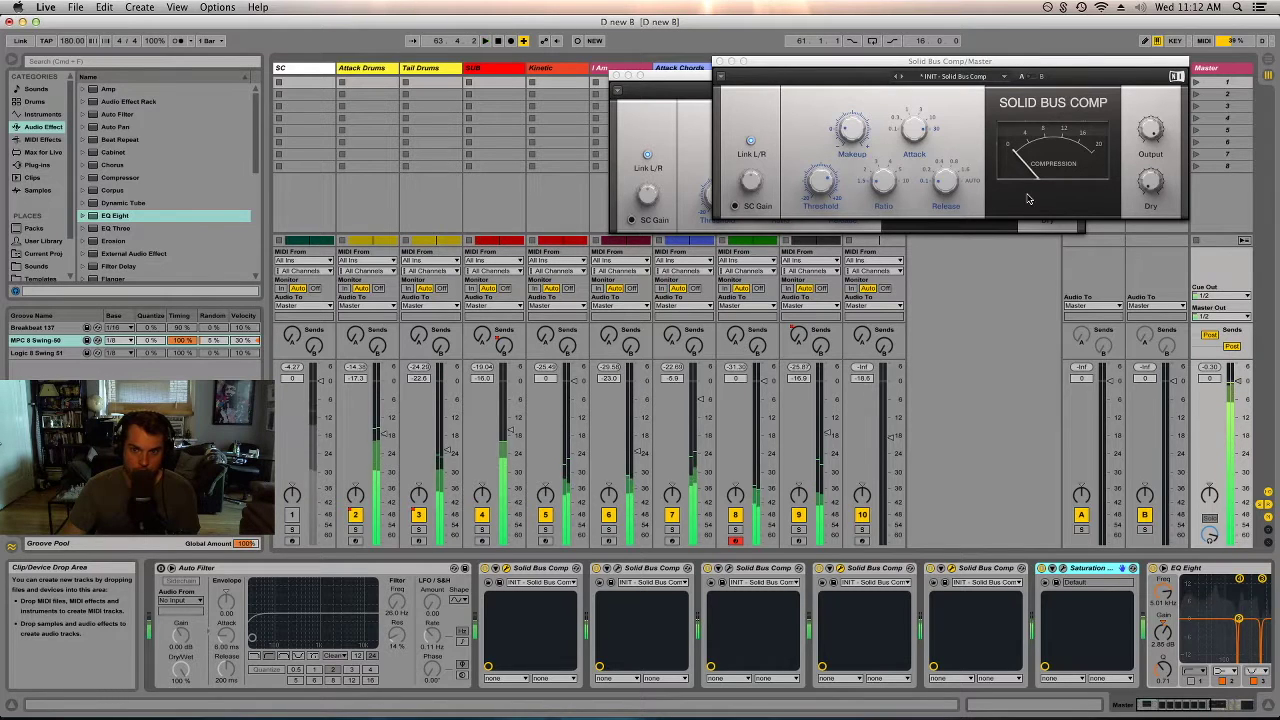
key(space)
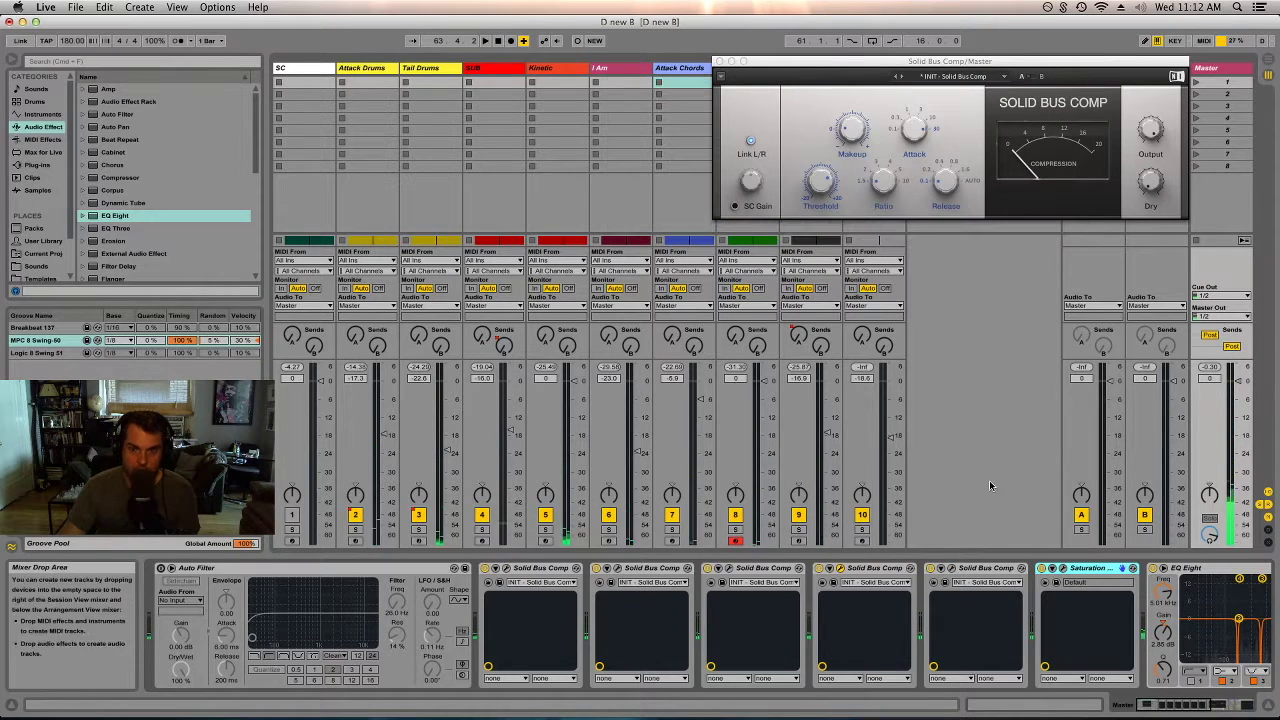
click(720, 61)
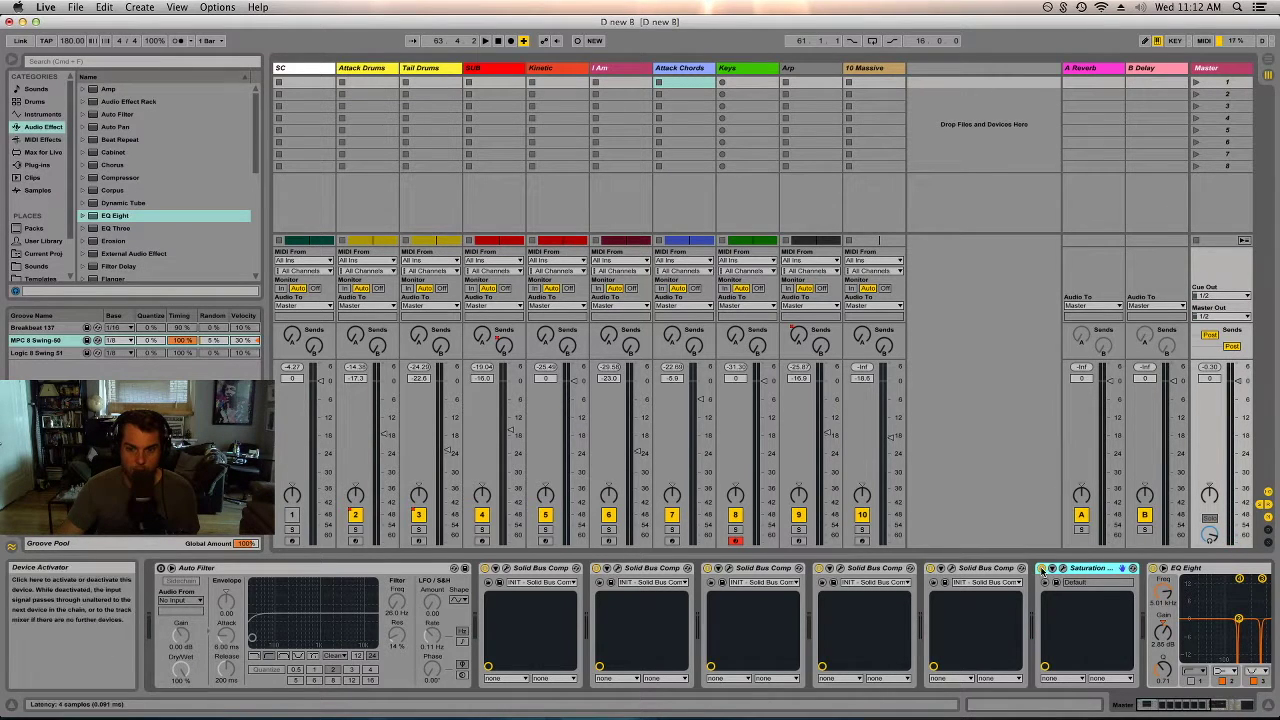
- Bypass all five Solid Bus Comps on the Master, and switch them back on one by one during playback to compare
click(932, 568)
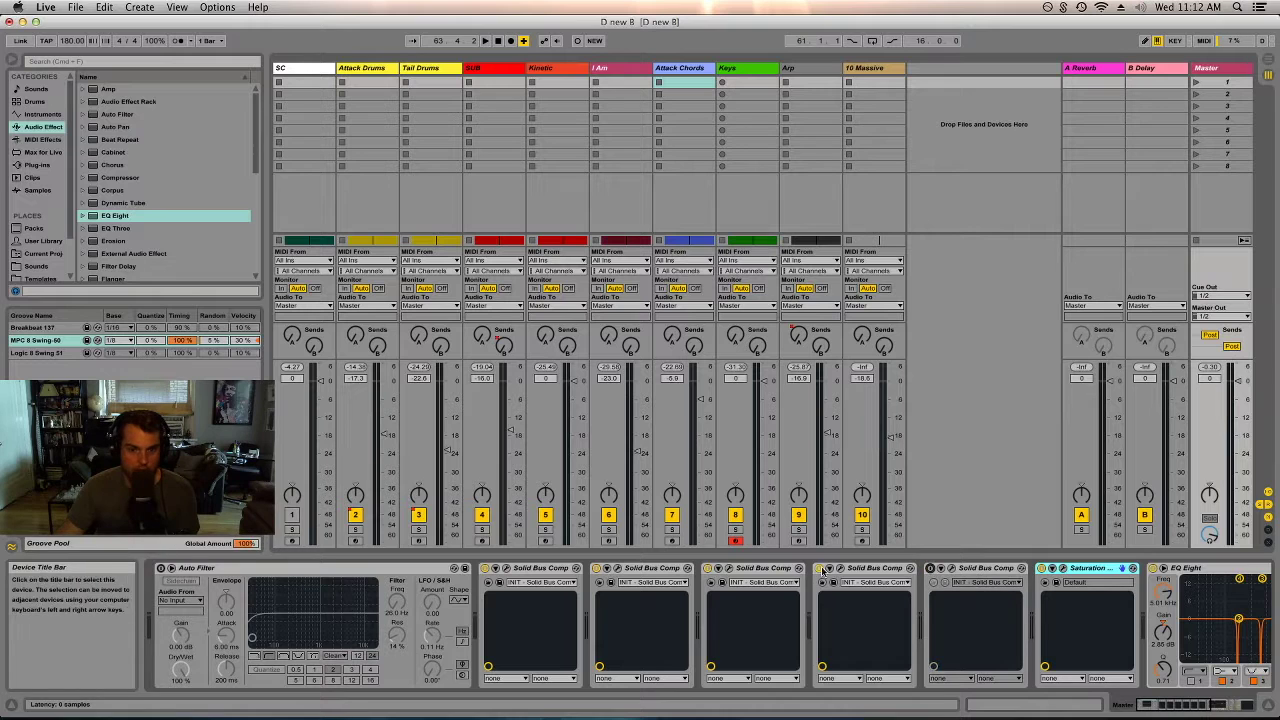
click(819, 568)
click(708, 568)
click(597, 568)
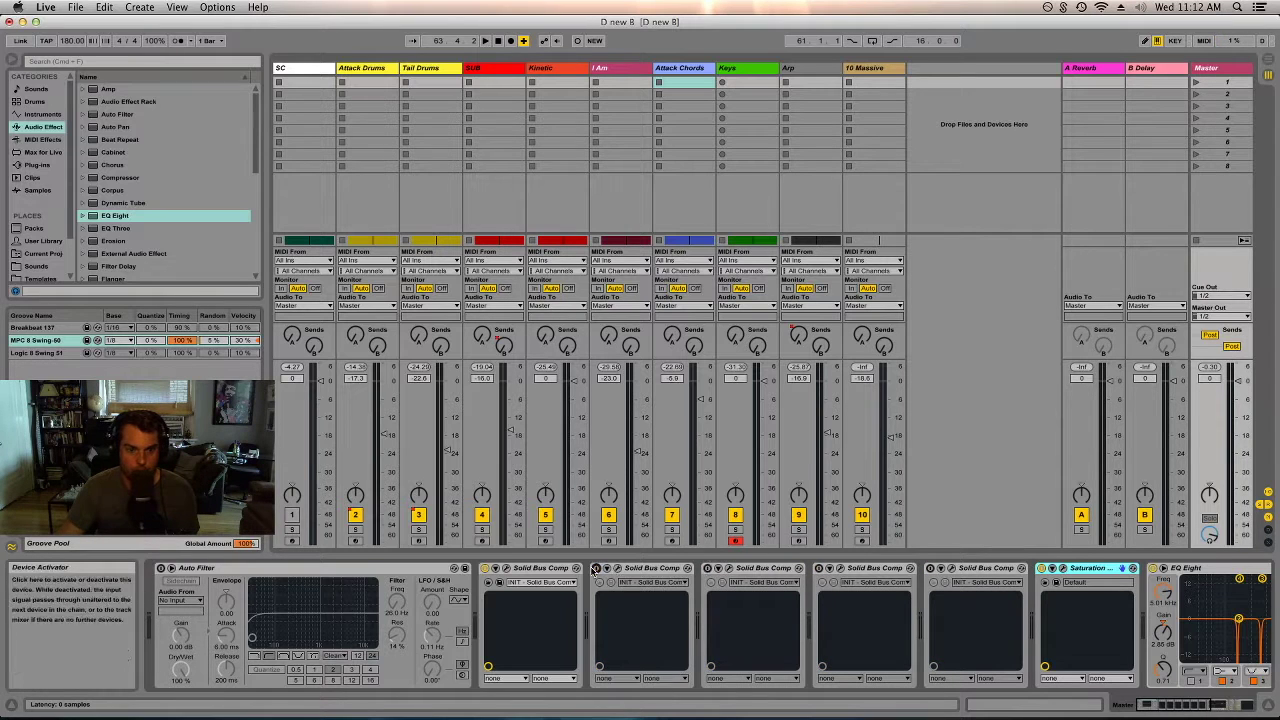
click(485, 568)
key(space)
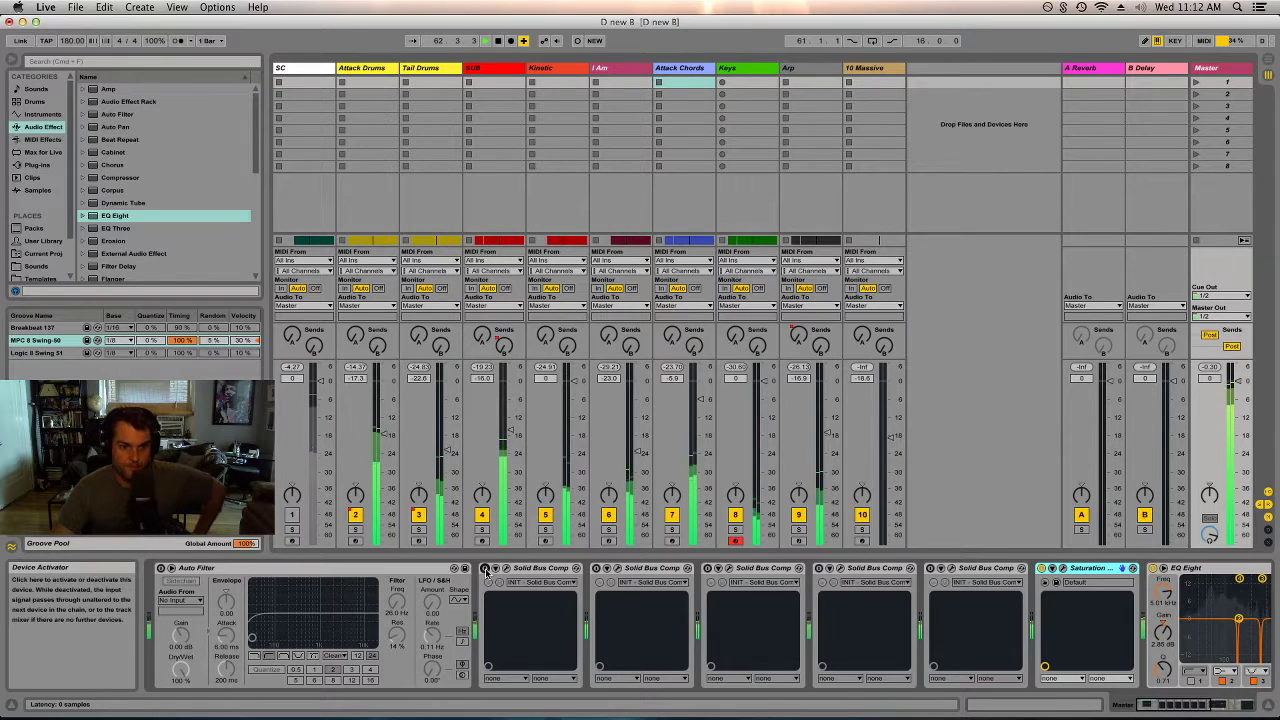
click(485, 568)
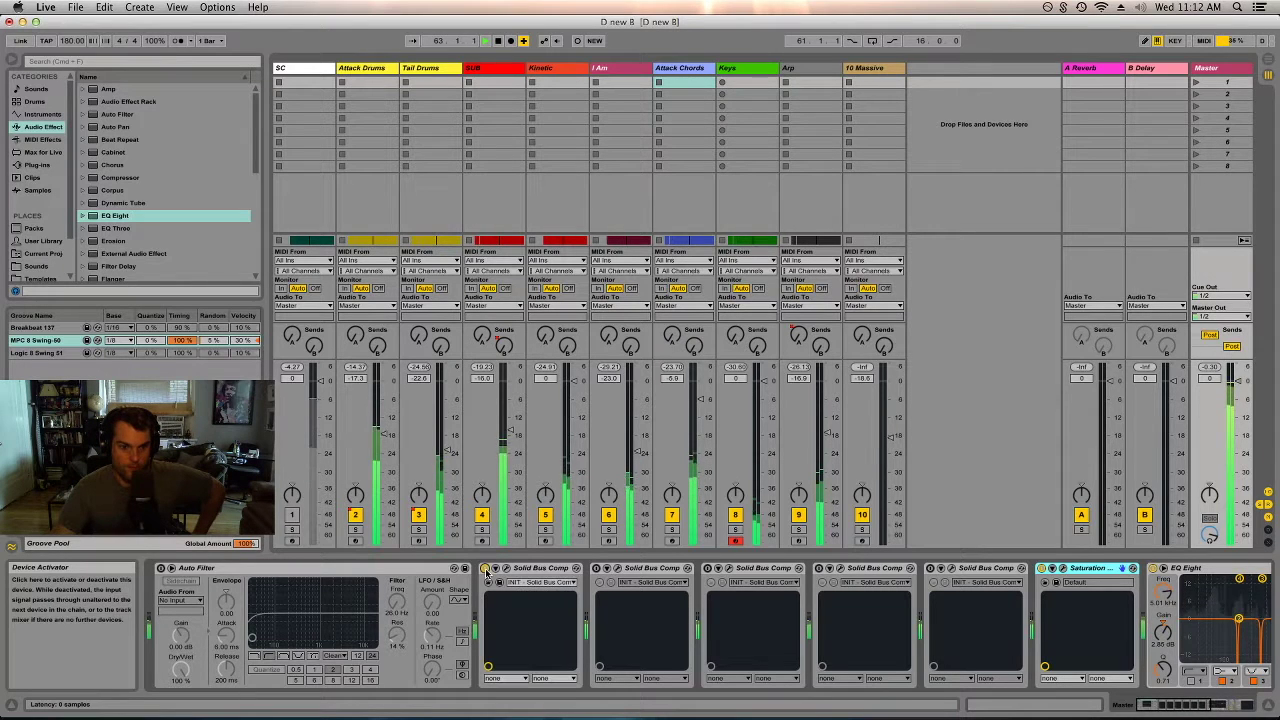
click(597, 568)
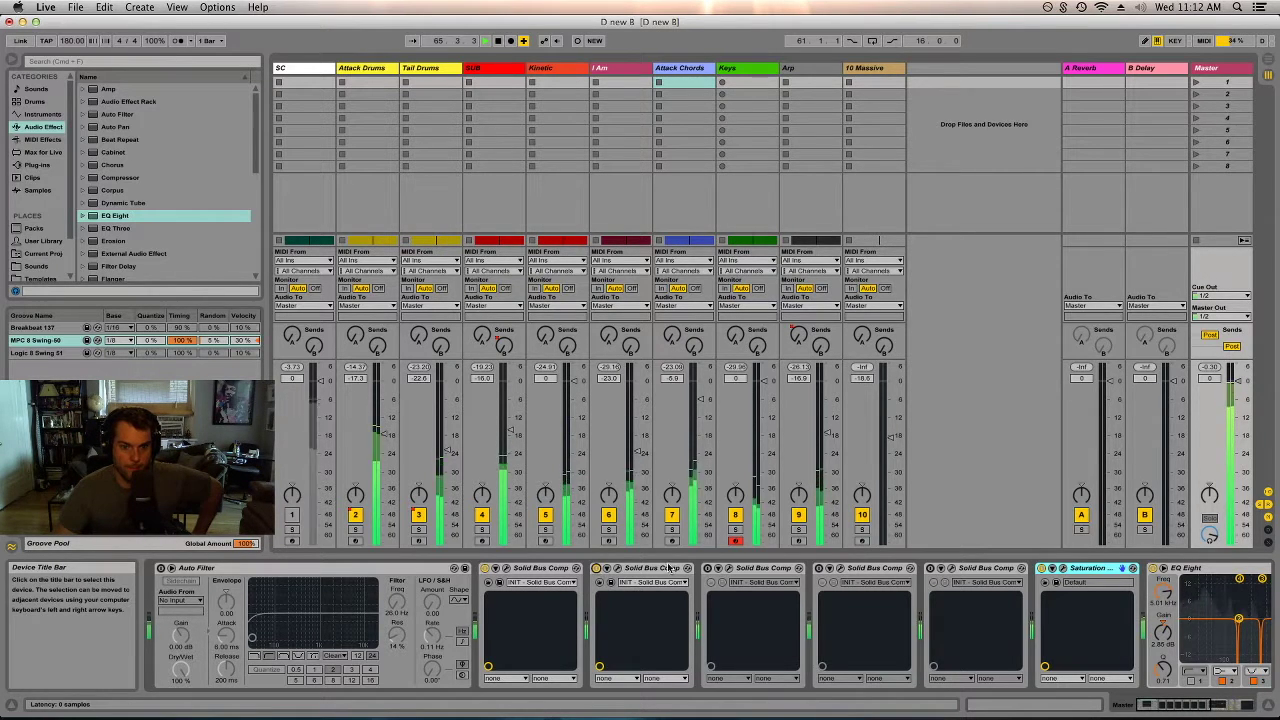
click(708, 568)
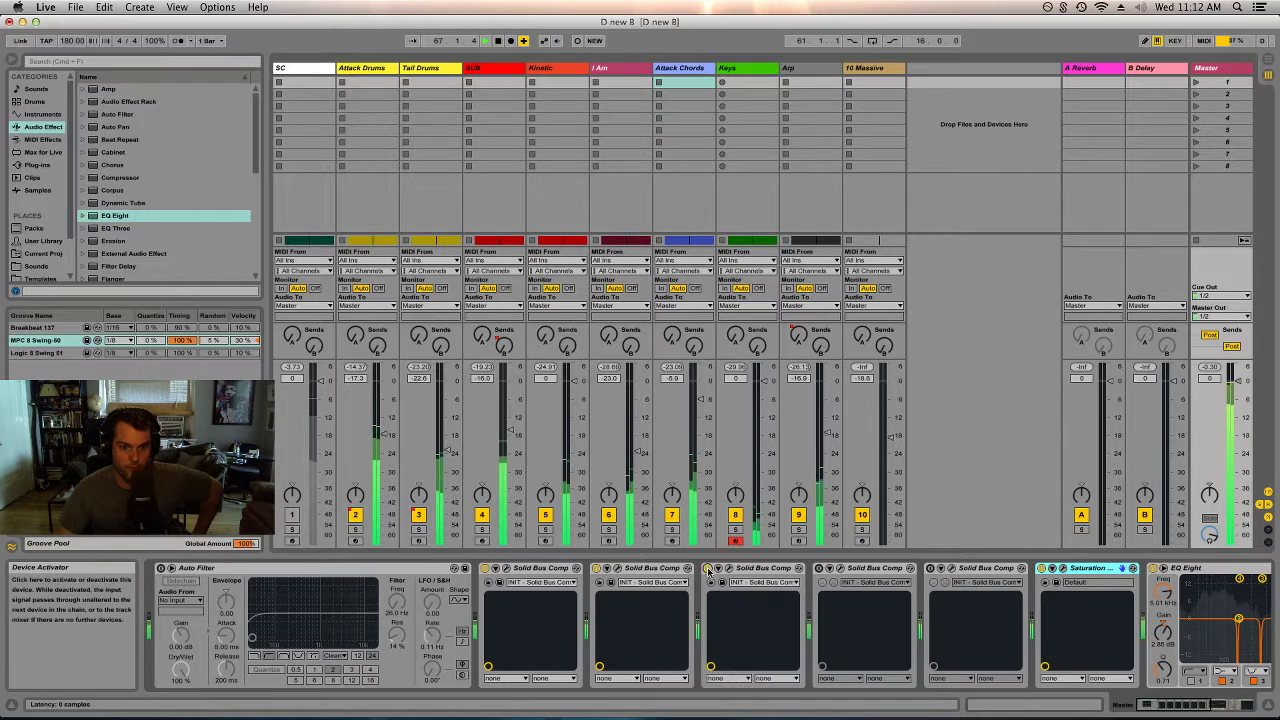
click(818, 567)
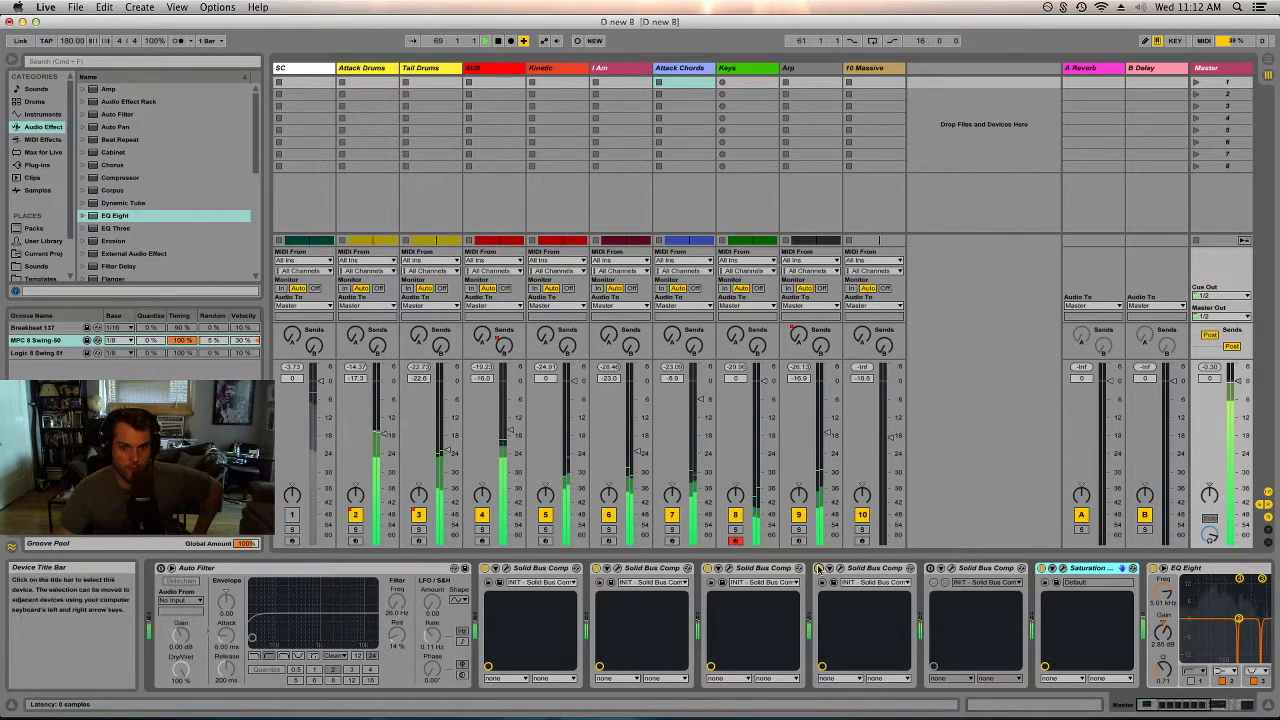
click(930, 568)
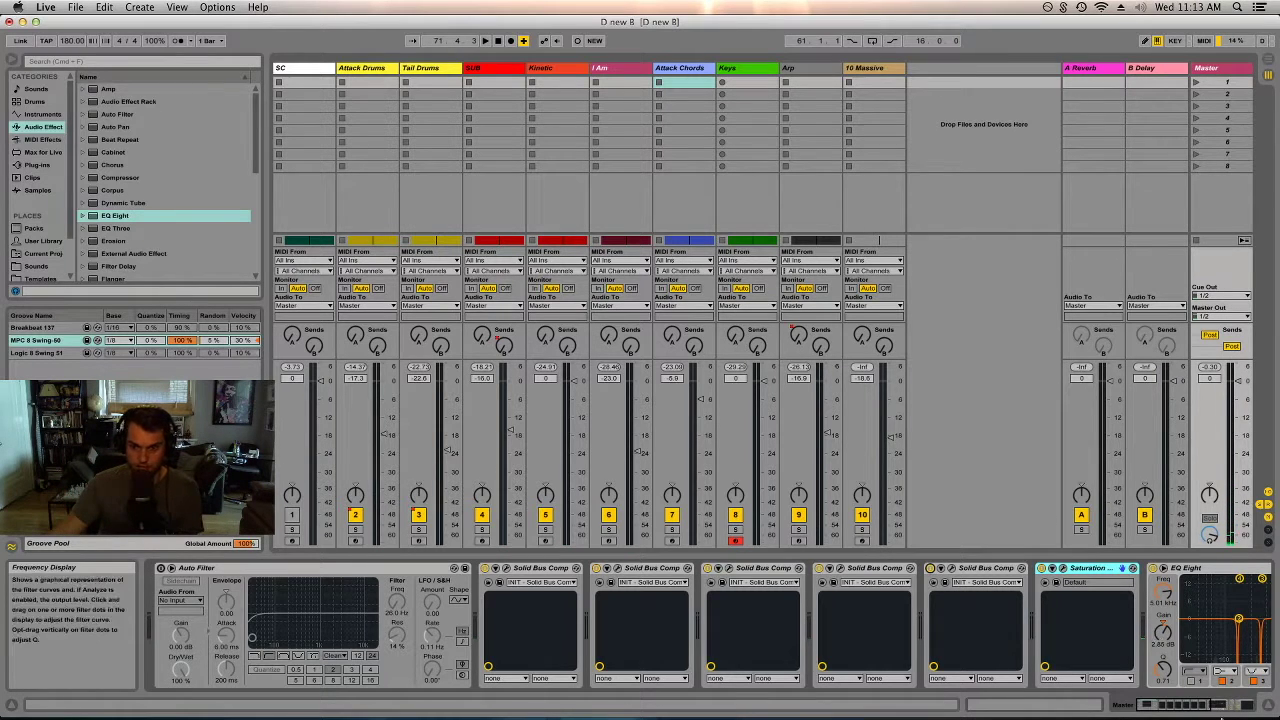
- Inspect bands 2 and 3 of the EQ Eight on the Master
drag(1160, 707, 1178, 707)
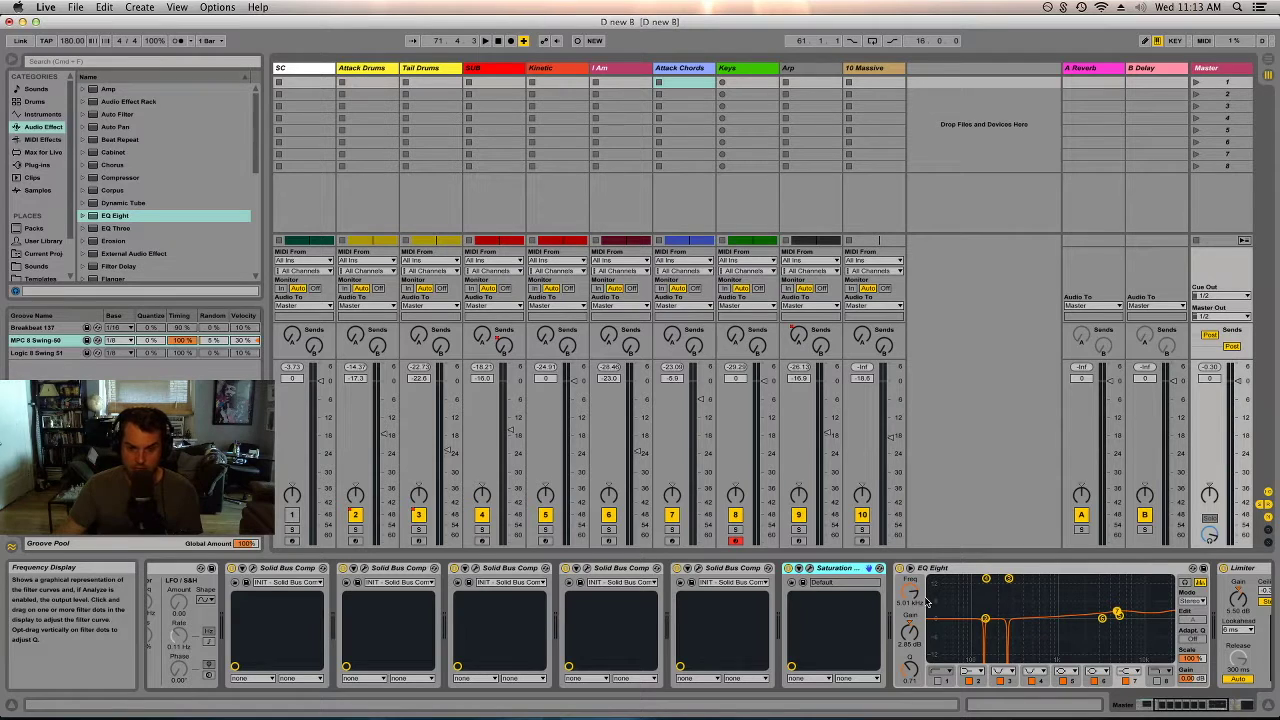
click(986, 620)
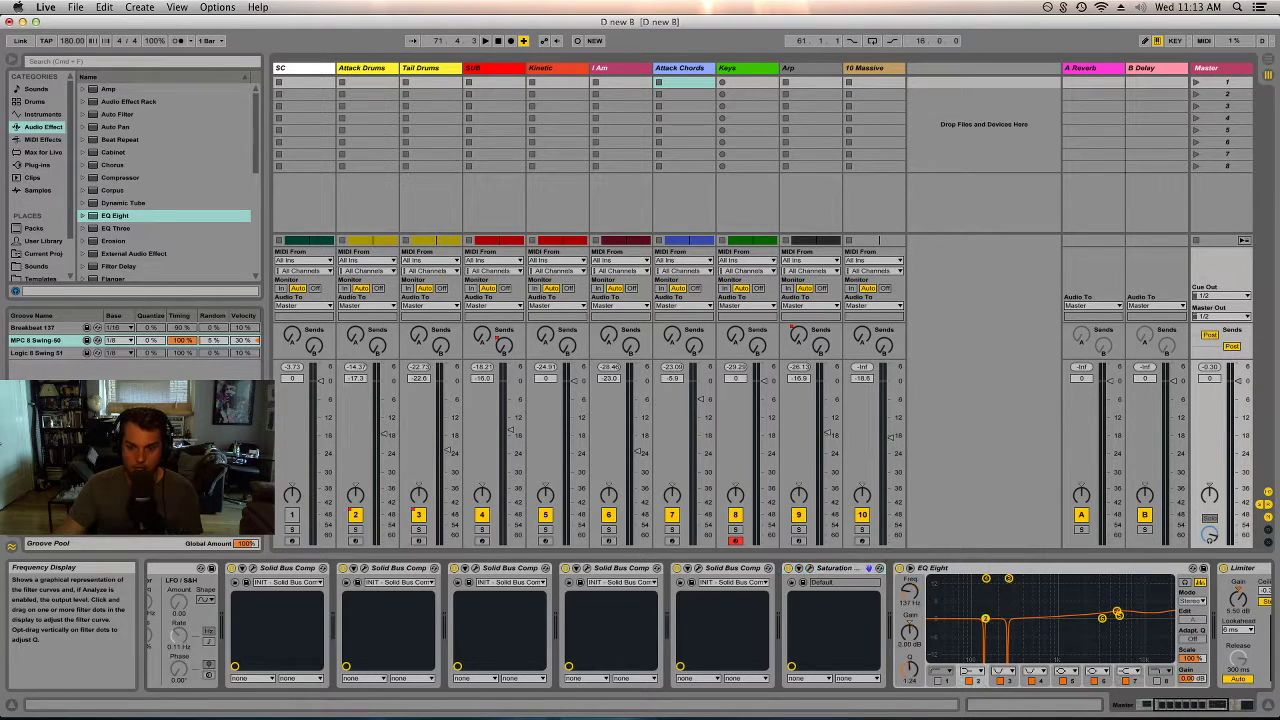
click(1009, 579)
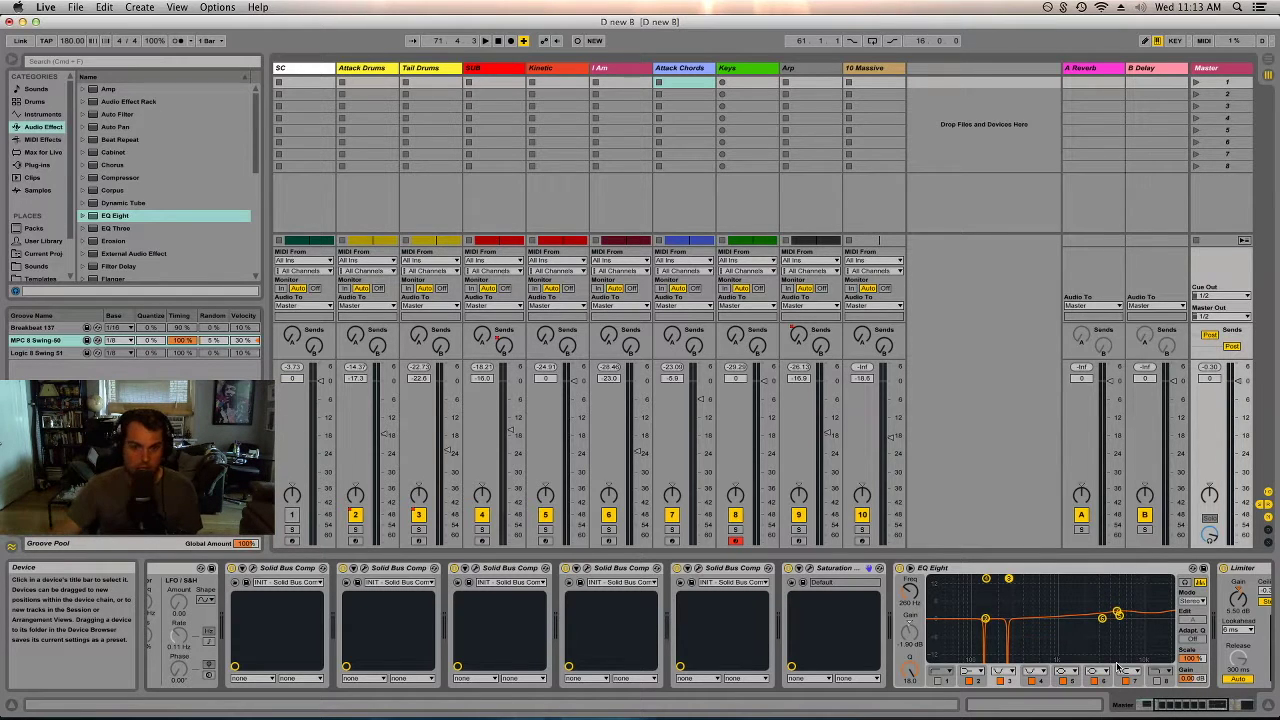
- Select the Limiter at the end of the Master chain and play the loop to check it alongside the Spectrum
drag(1188, 703, 1246, 707)
click(873, 569)
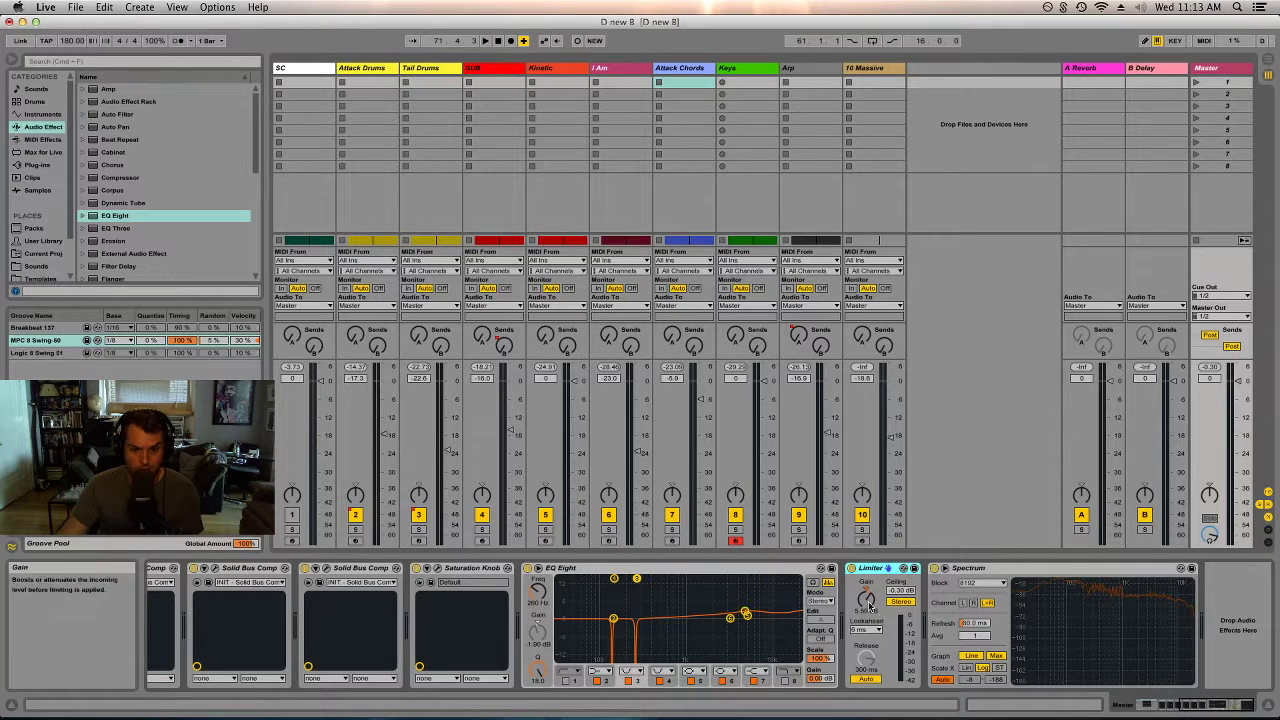
key(space)
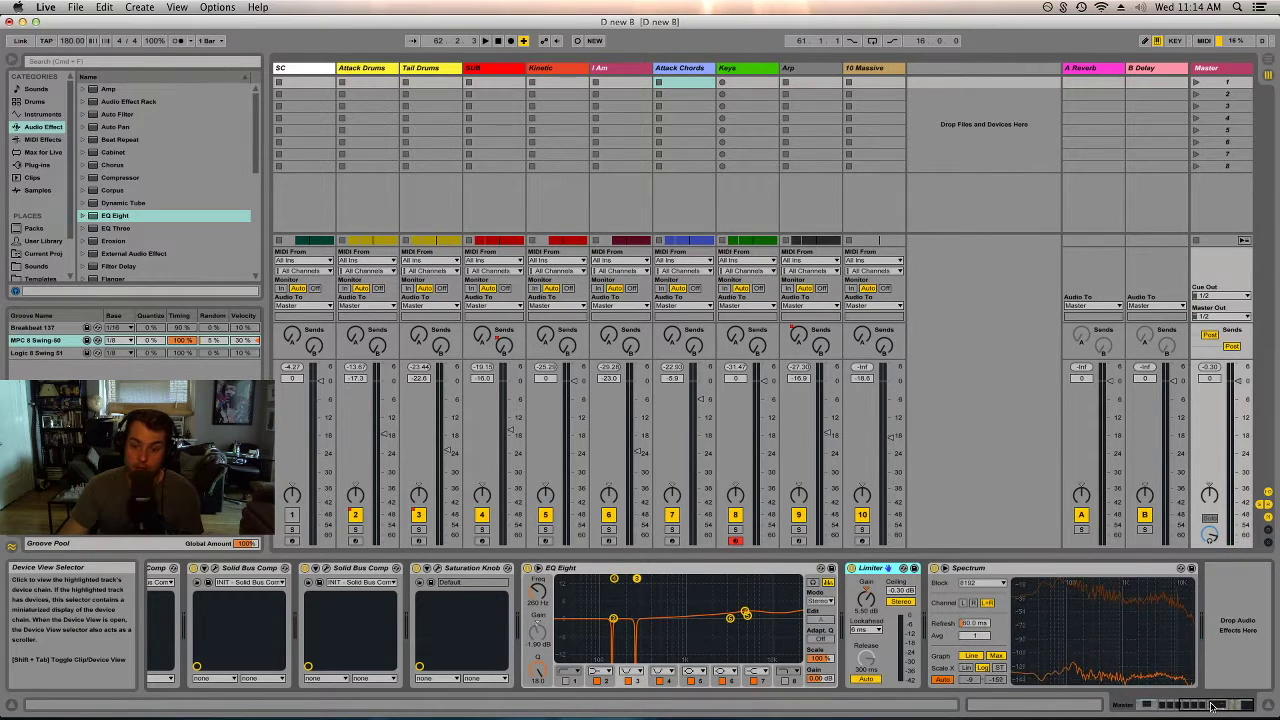
- Try moving the Saturation Knob ahead of the first Solid Bus Comp on the Master during playback, and undo the move
scroll(1170, 686, left, 3)
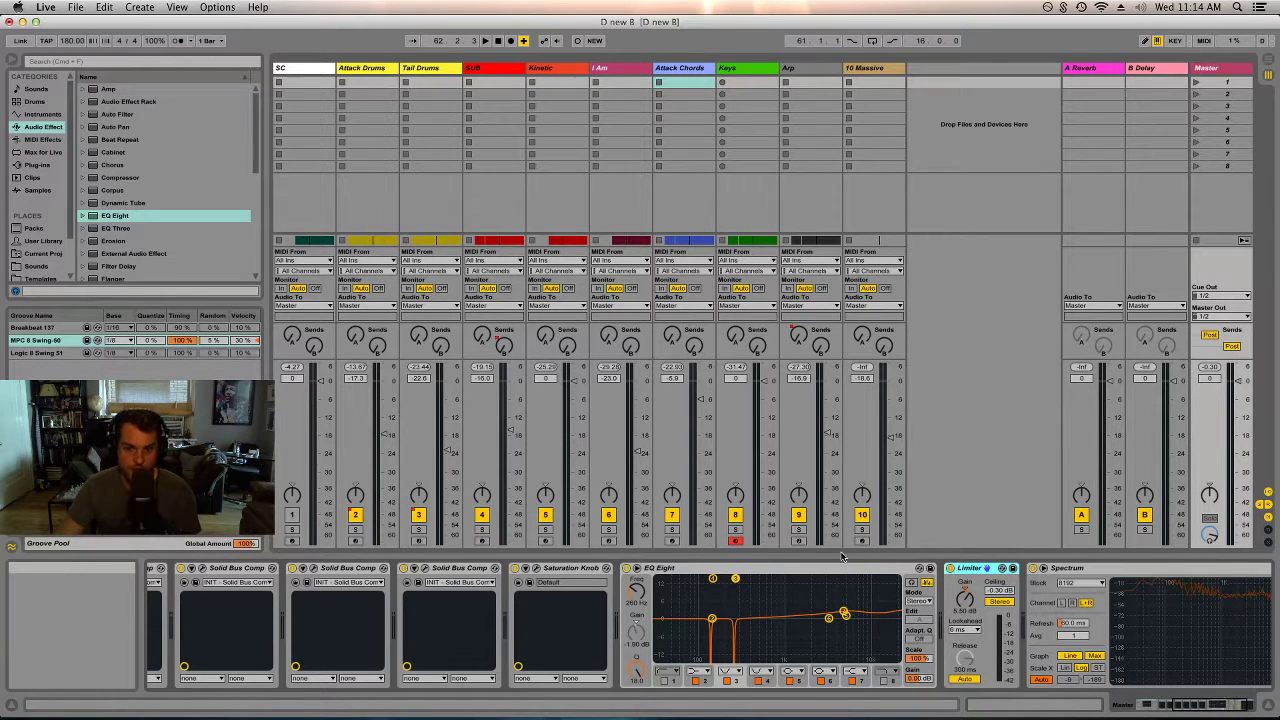
key(Tab)
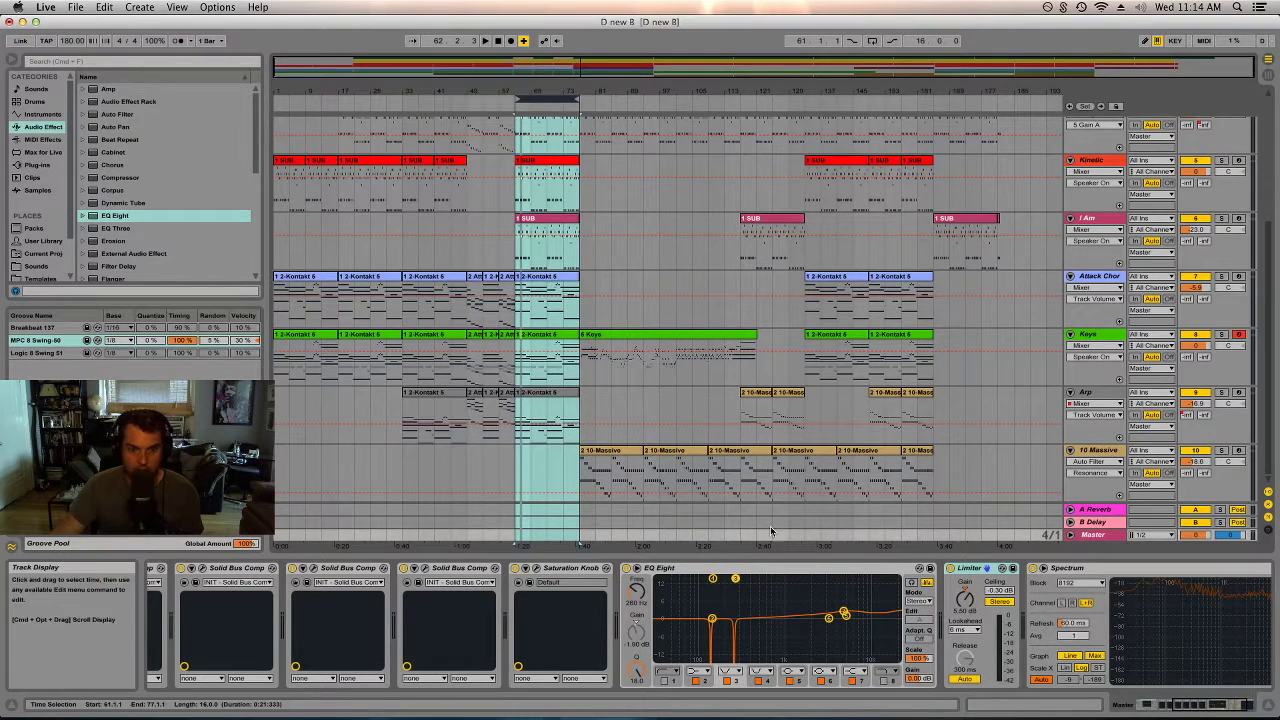
drag(1200, 706, 1175, 712)
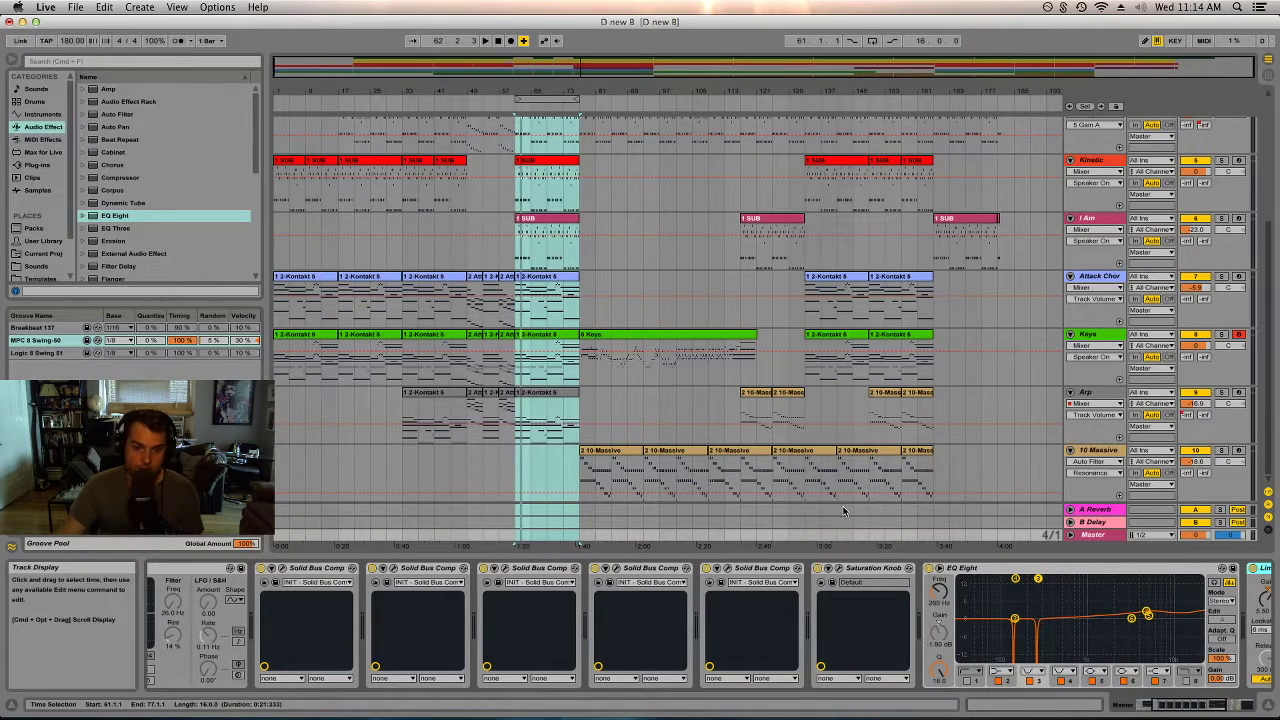
key(space)
click(870, 570)
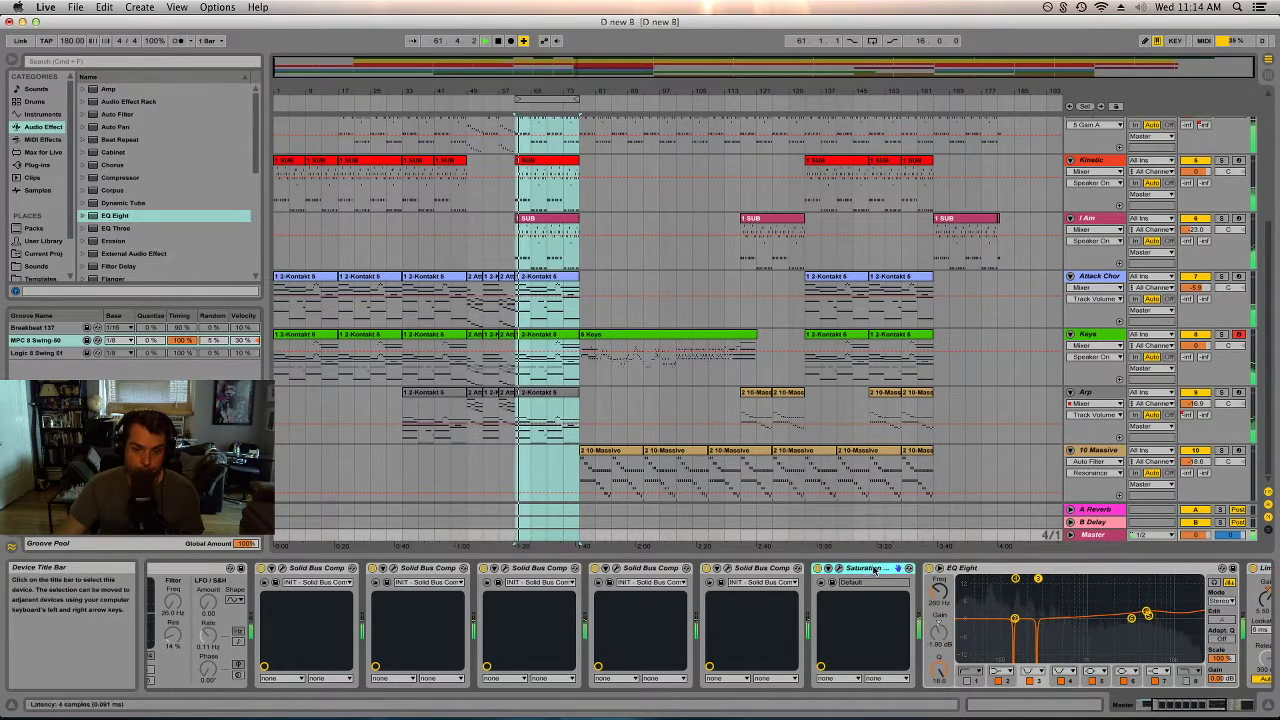
drag(875, 570, 268, 570)
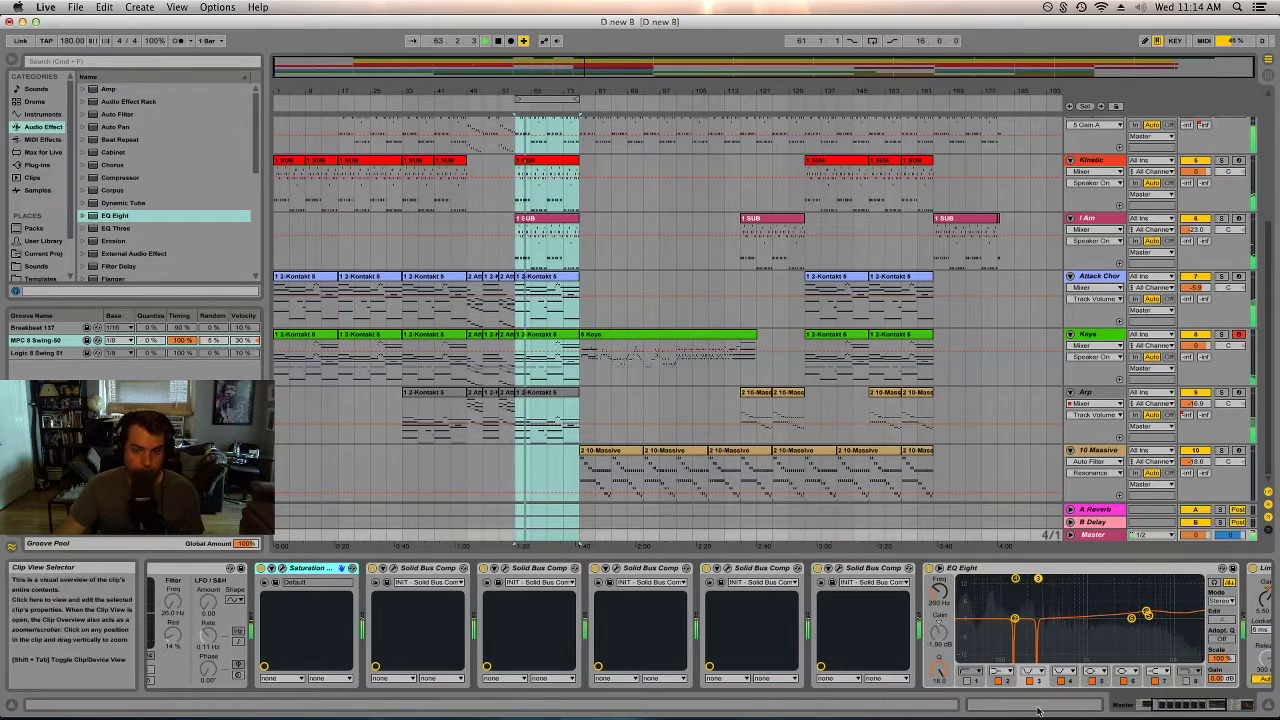
click(1180, 706)
key(Tab)
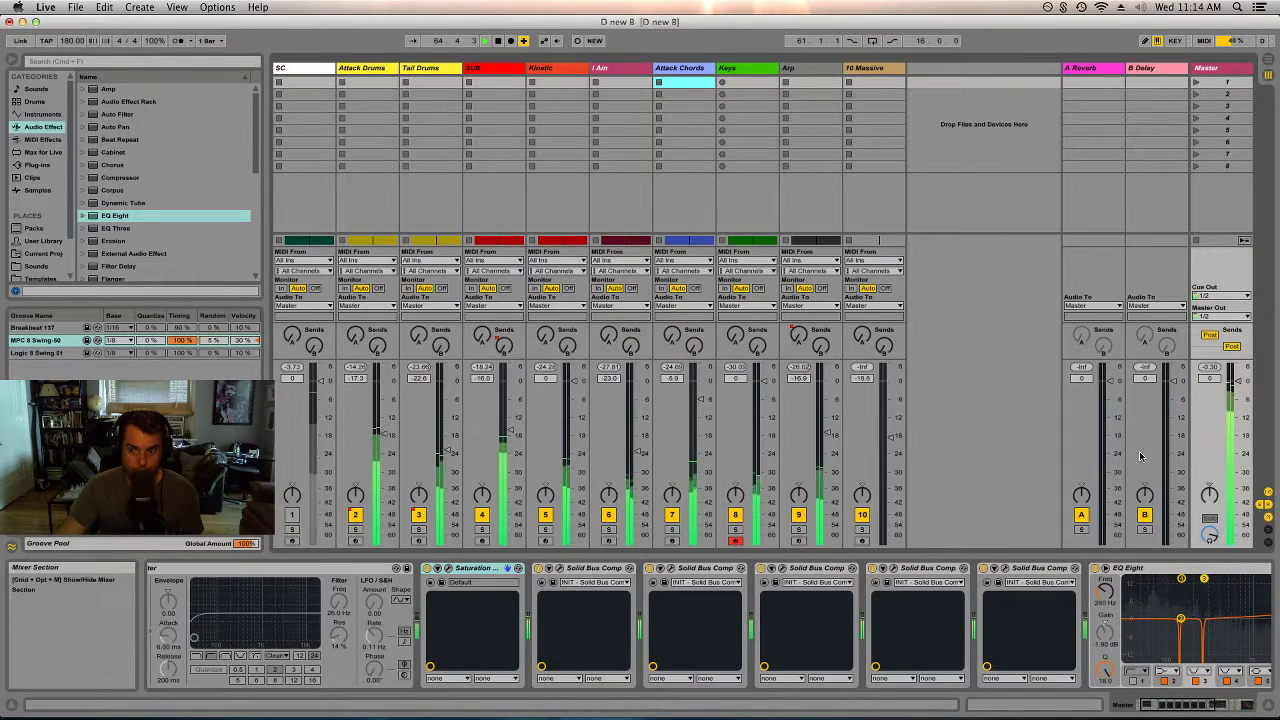
key(super+z)
- Check the Master's Saturation Knob window during playback, close it, and show the EQ Eight, Limiter and Spectrum
click(1064, 568)
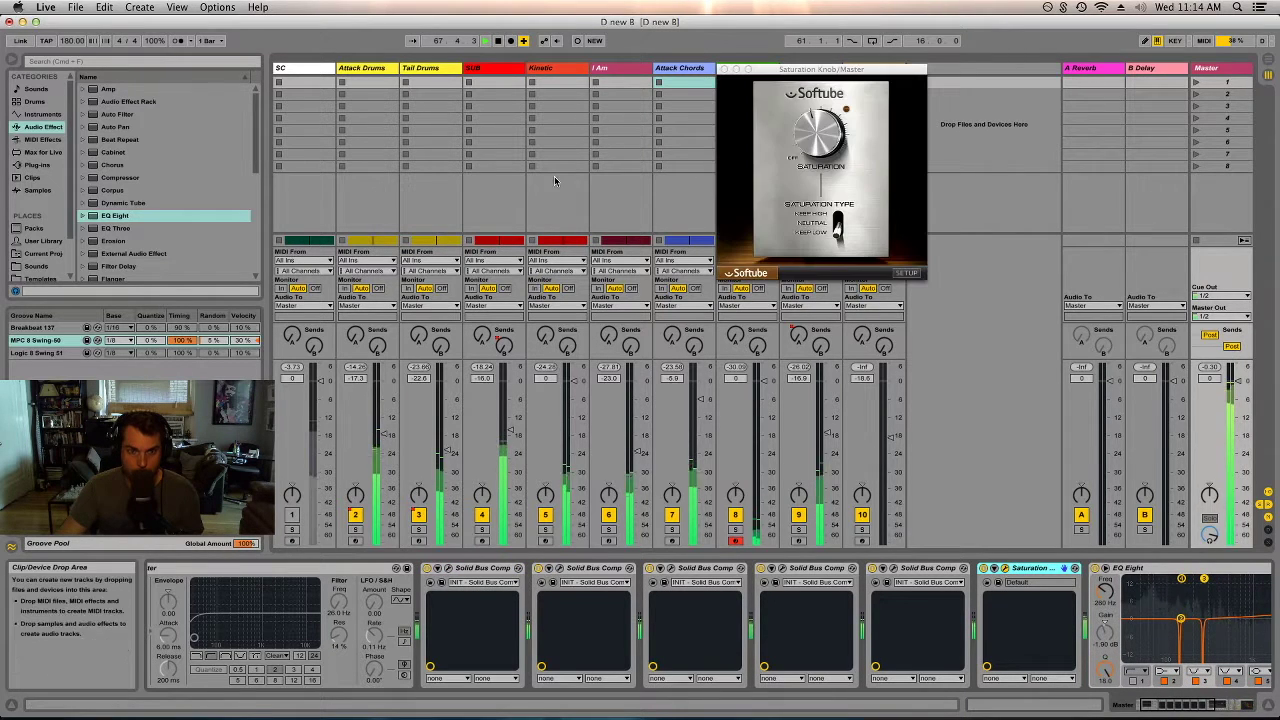
click(825, 147)
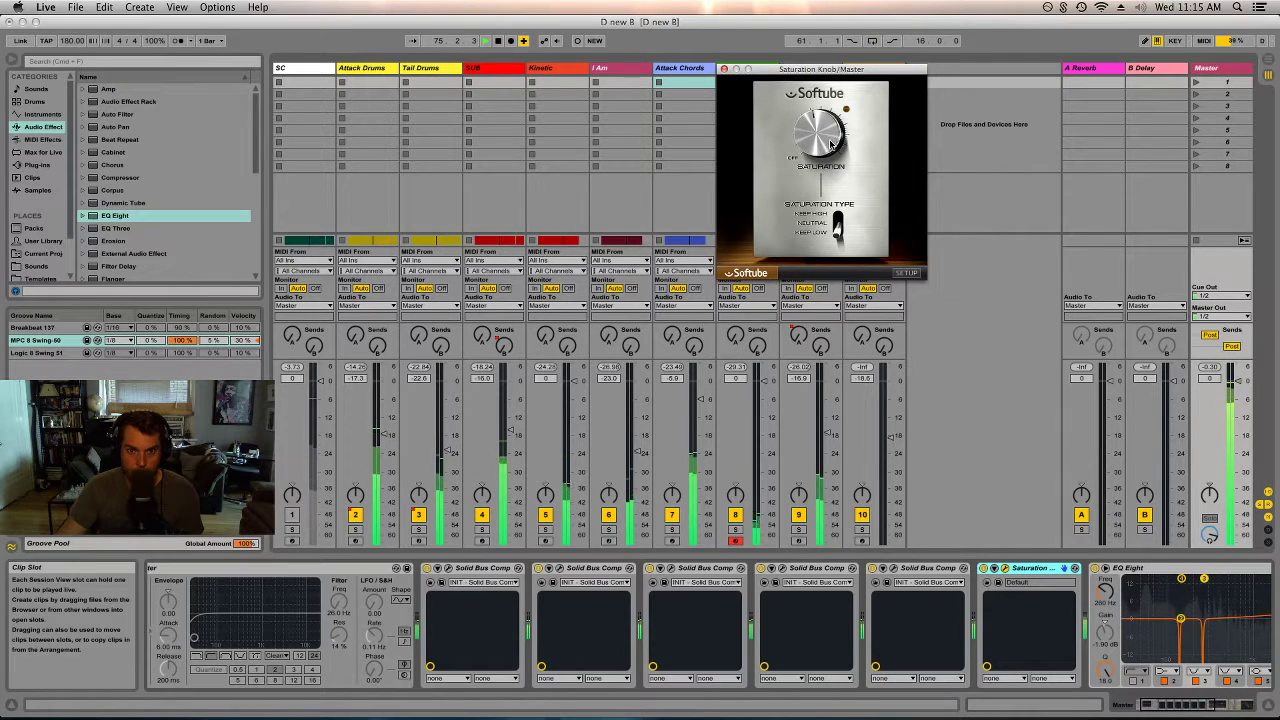
click(724, 69)
click(1220, 707)
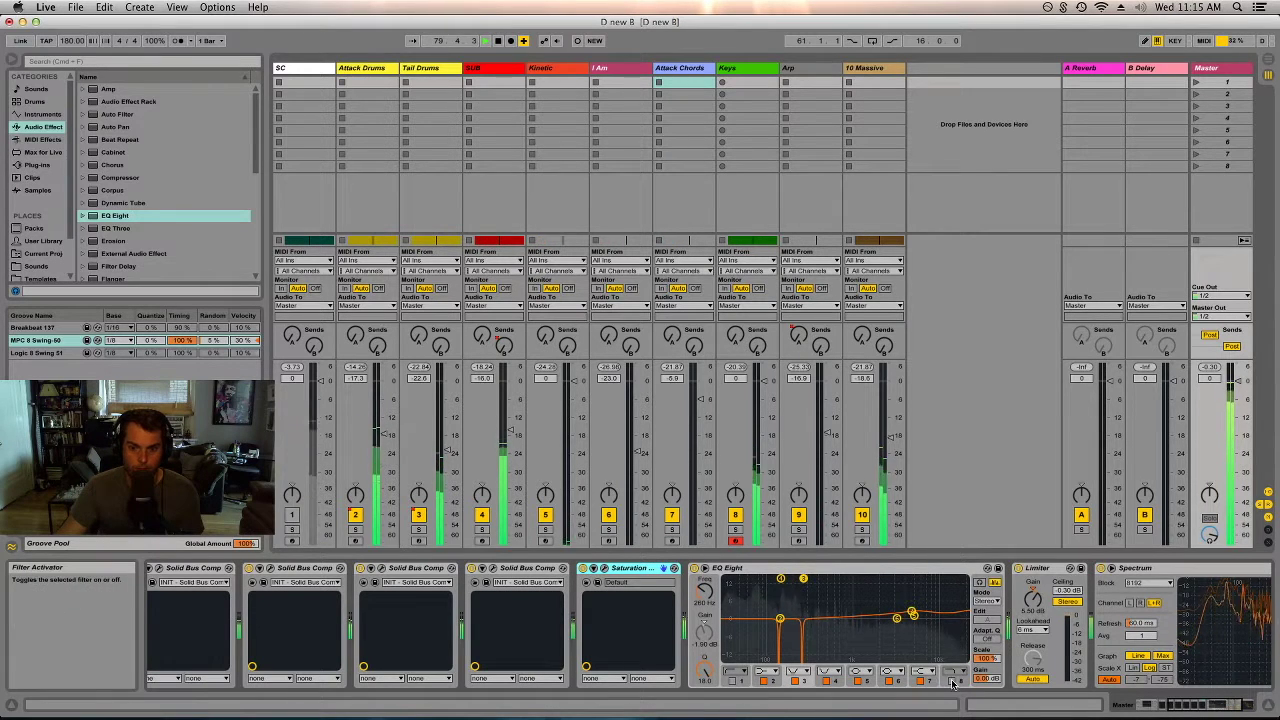
- Turn on low-cut band 1 of the Master's EQ Eight at 30 Hz and check the signal in the Spectrum
click(731, 680)
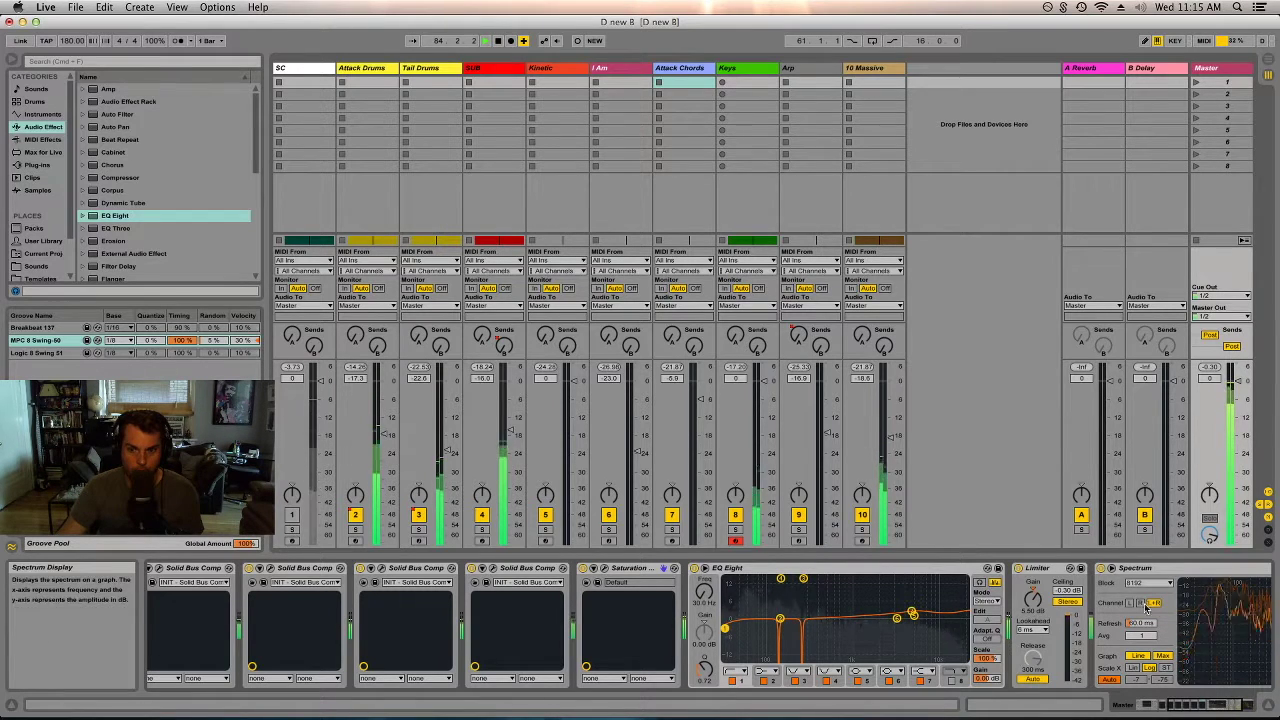
click(1161, 568)
drag(1100, 485, 1070, 135)
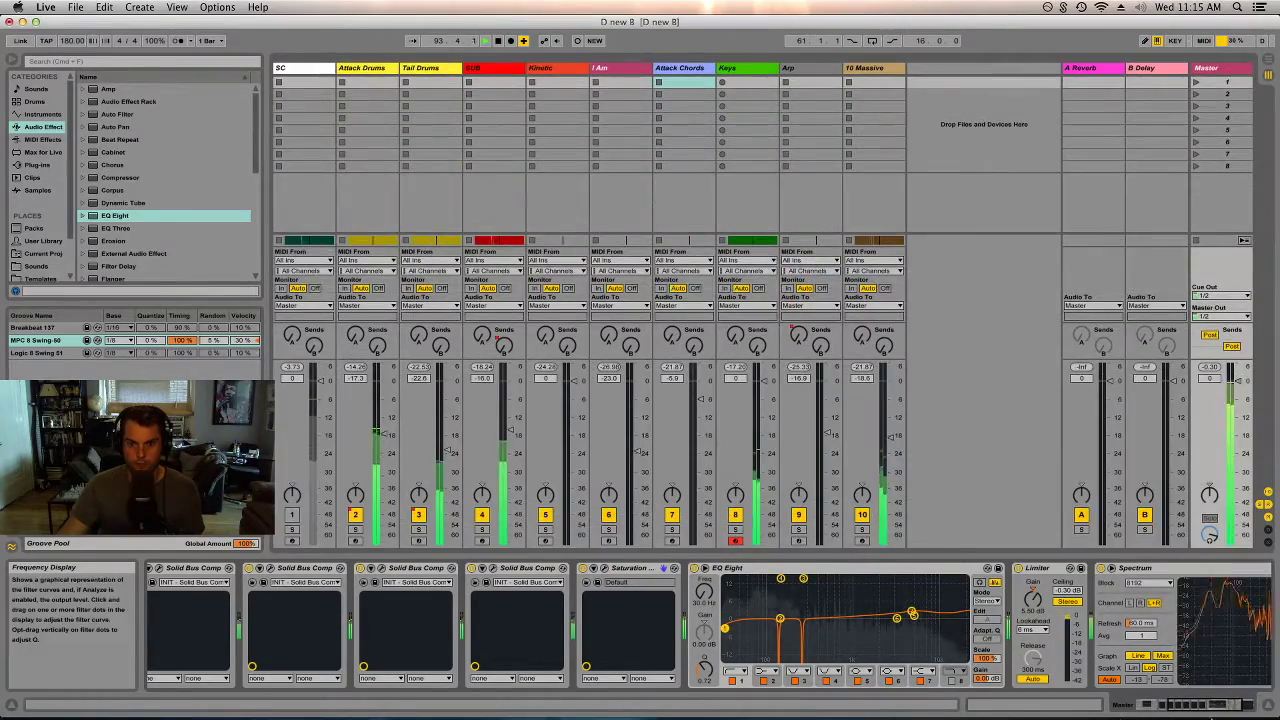
click(1162, 568)
- Turn on the Auto Filter at the start of the Master chain as a band-pass at 159 Hz with 23% resonance
click(1178, 704)
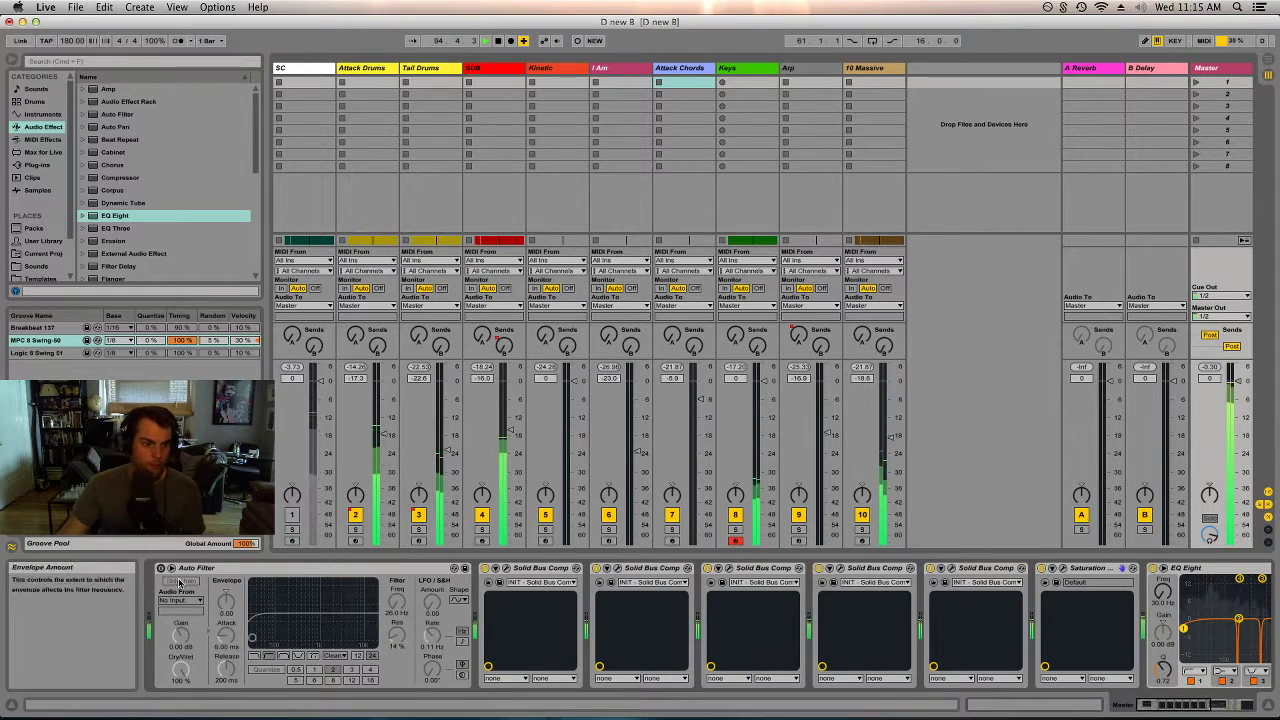
click(284, 656)
drag(252, 638, 276, 633)
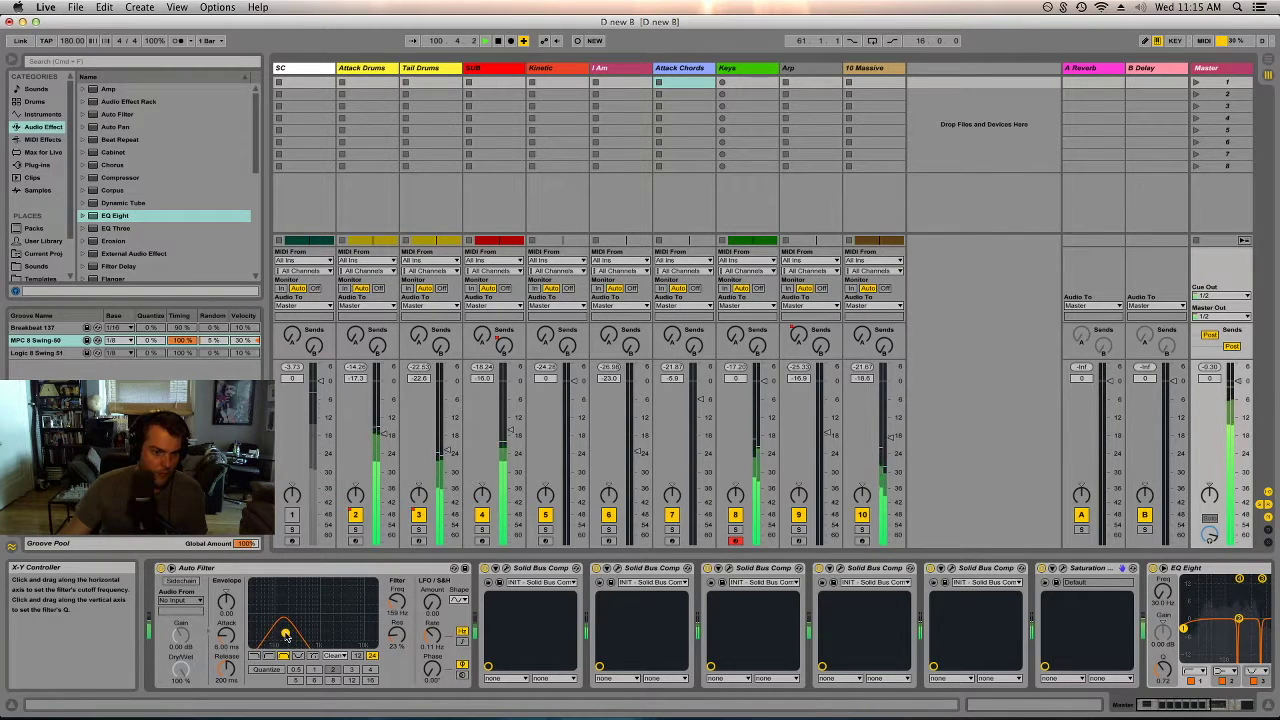
- Set band 6 of the SUB track's EQ Eight to 144 Hz with a gain of 2.65 dB
click(500, 65)
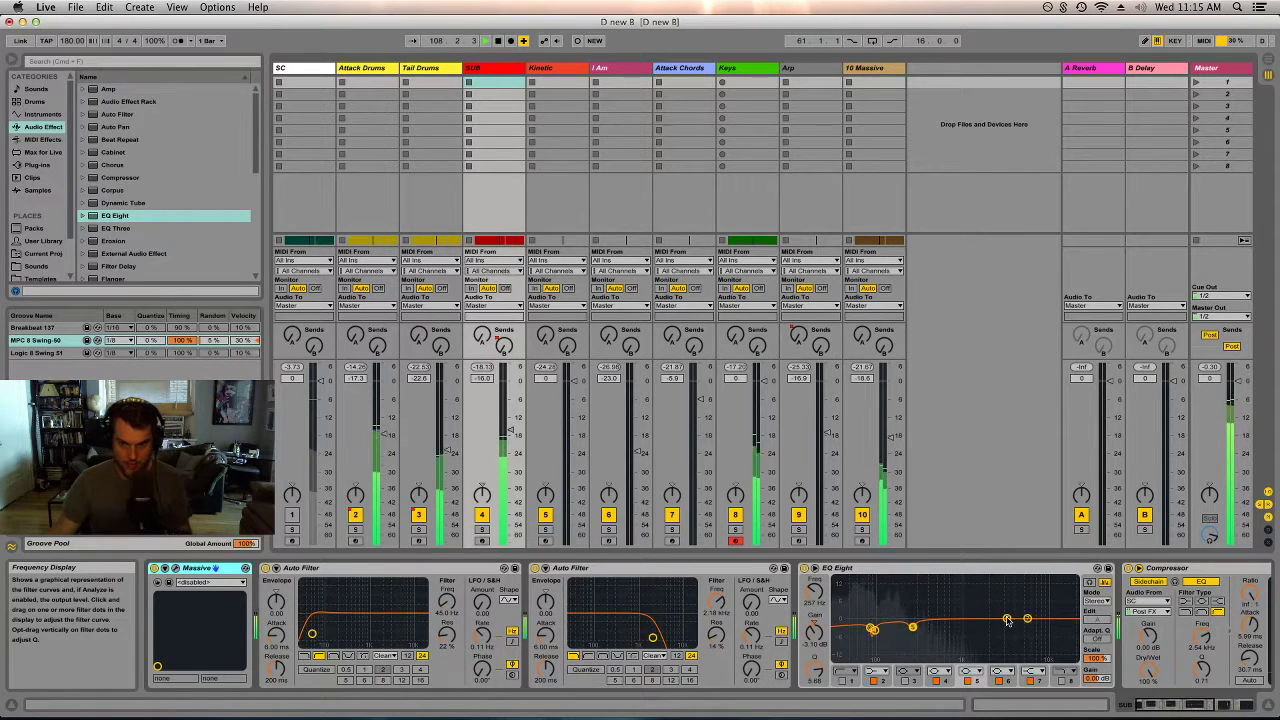
drag(1008, 619, 890, 609)
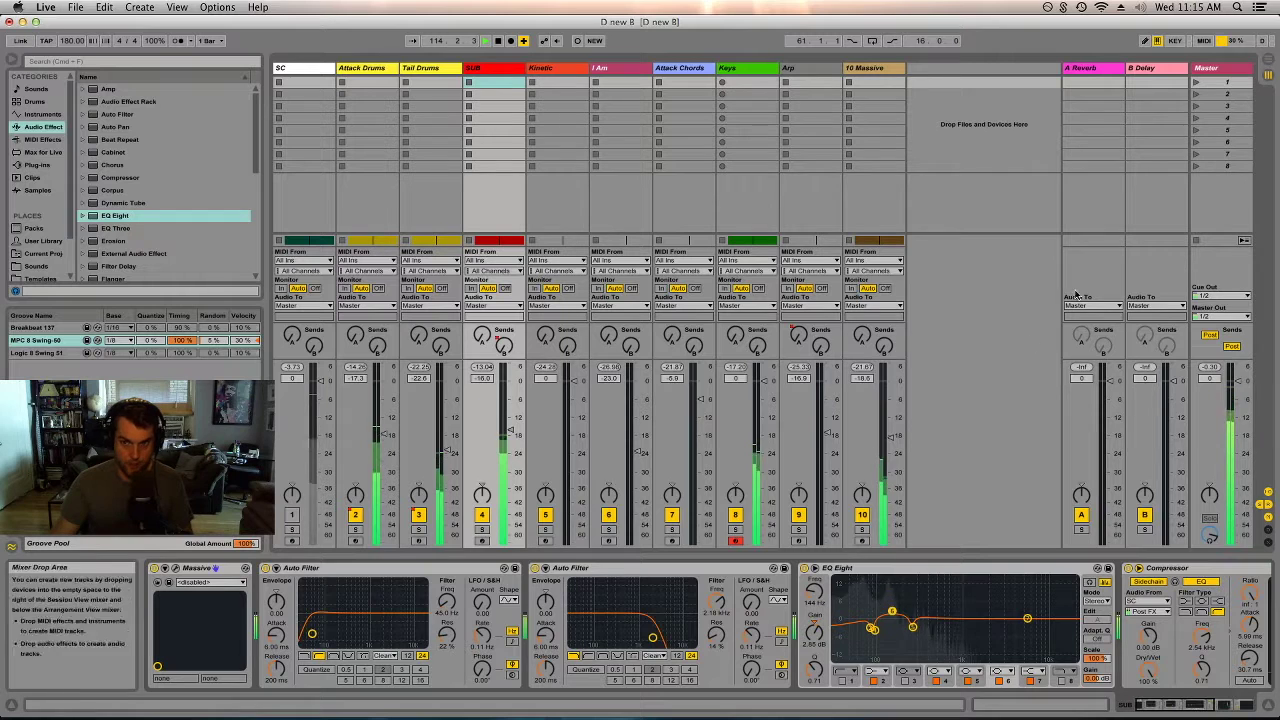
- Raise the Master's band-pass filter to about 300 Hz, solo I Am, and mute and unmute Arp and 10 Massive to compare their contributions
click(1215, 67)
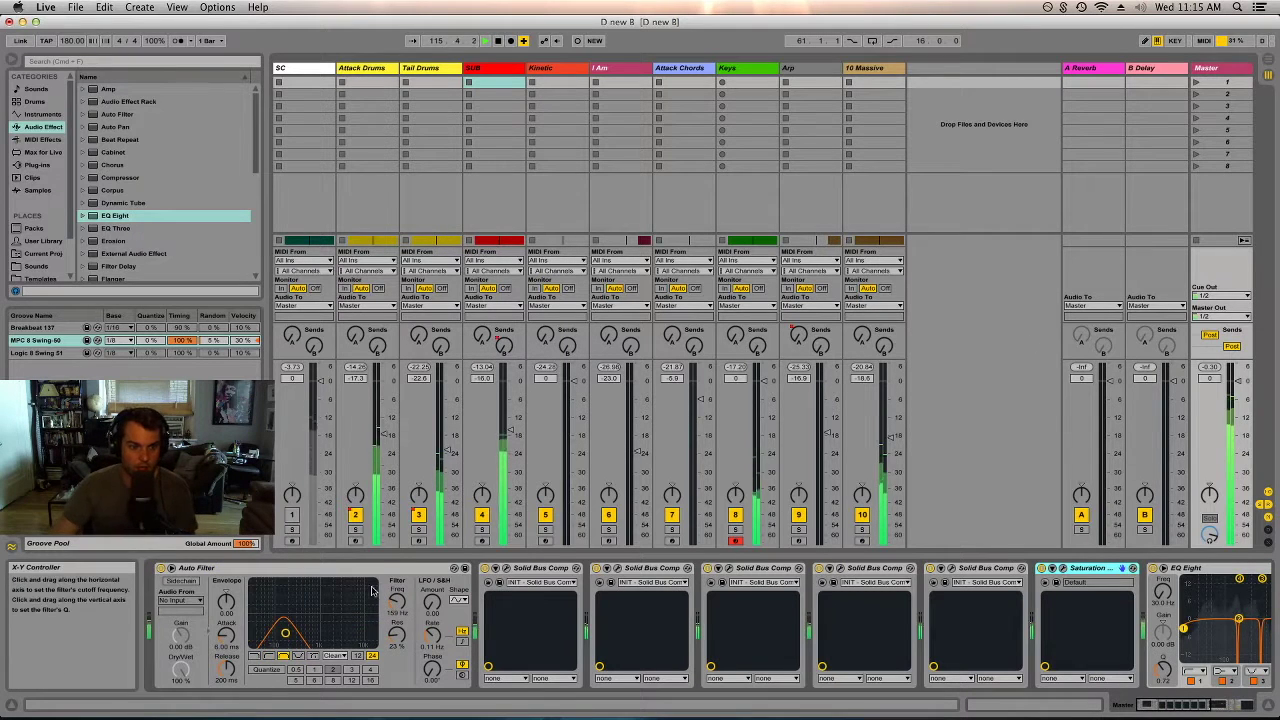
click(398, 568)
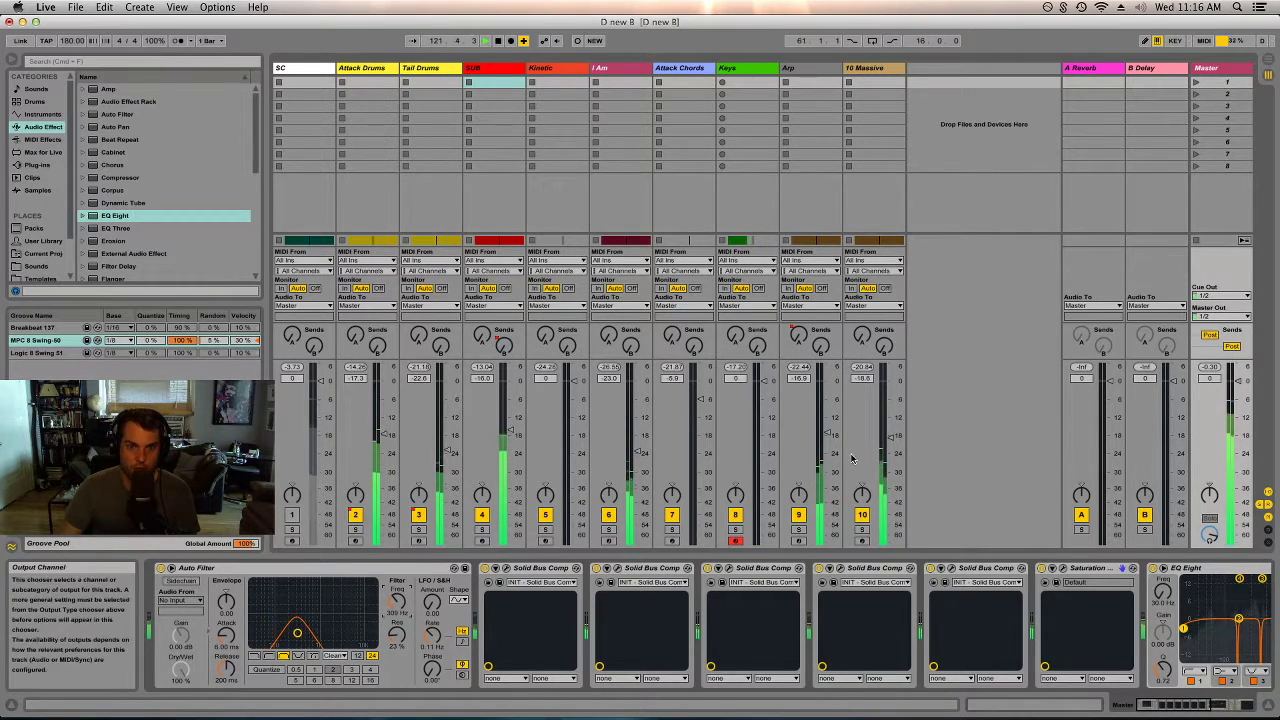
click(862, 528)
click(799, 529)
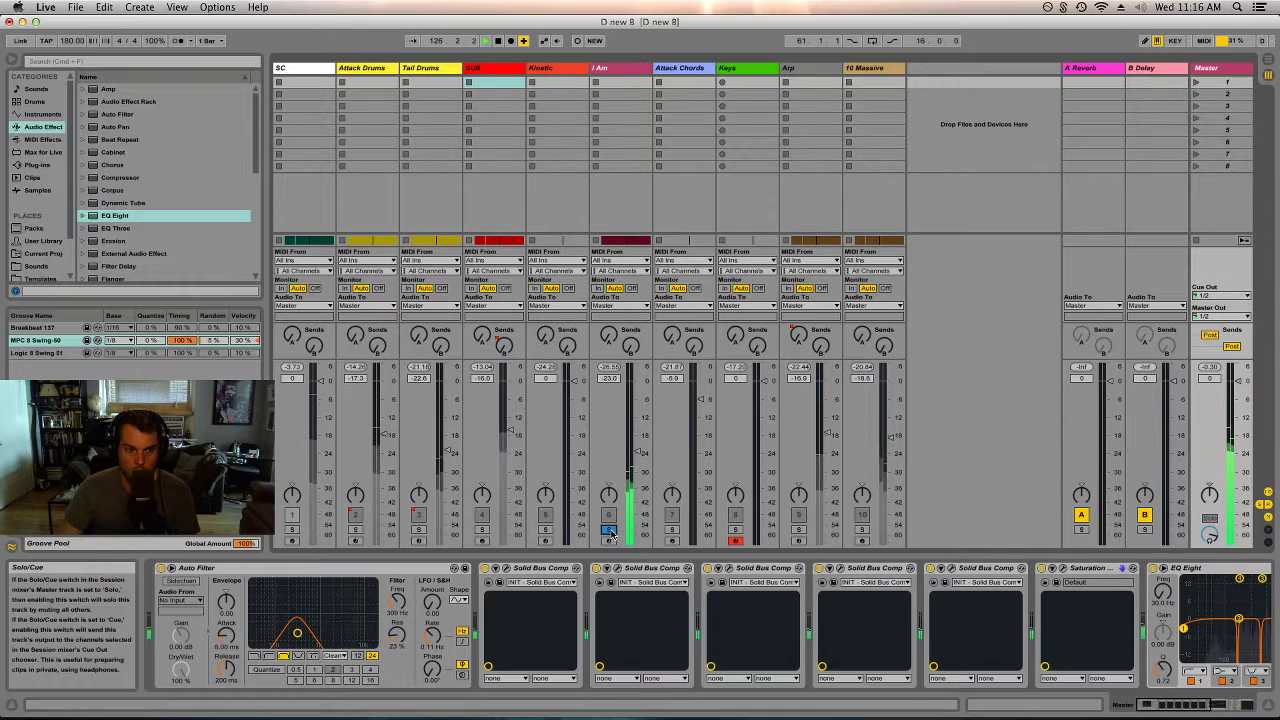
click(609, 529)
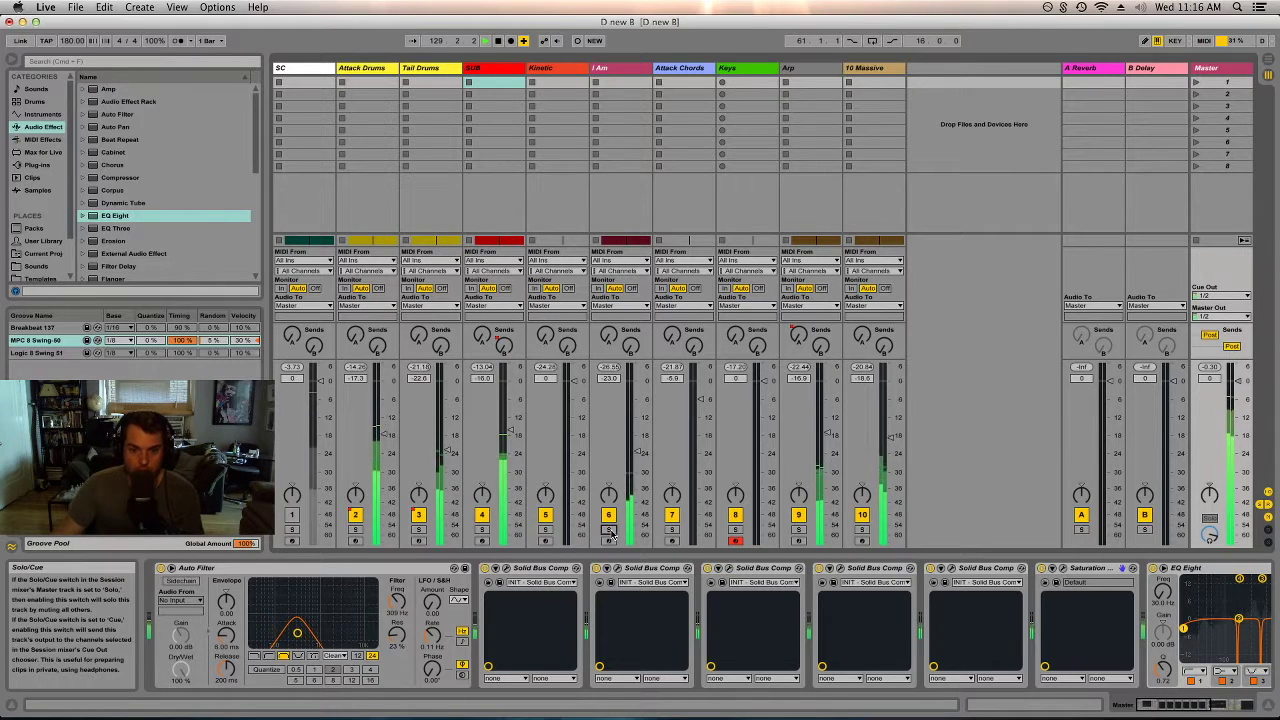
click(799, 515)
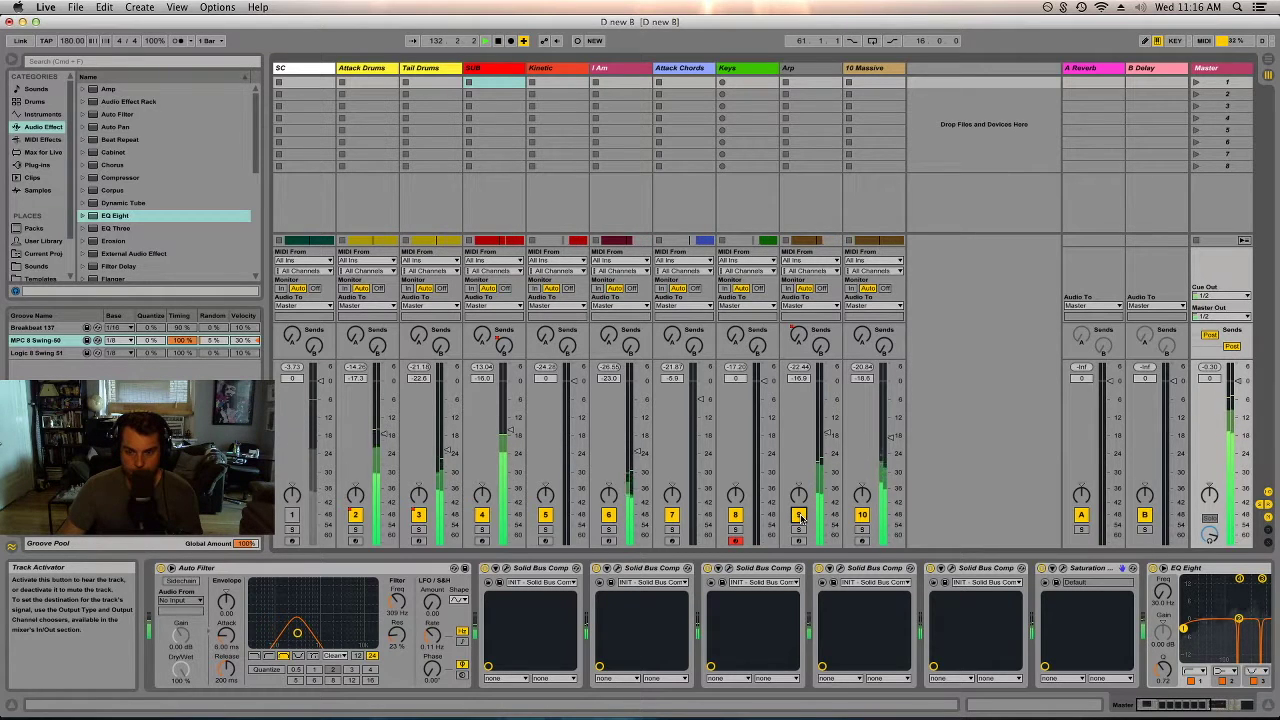
click(862, 515)
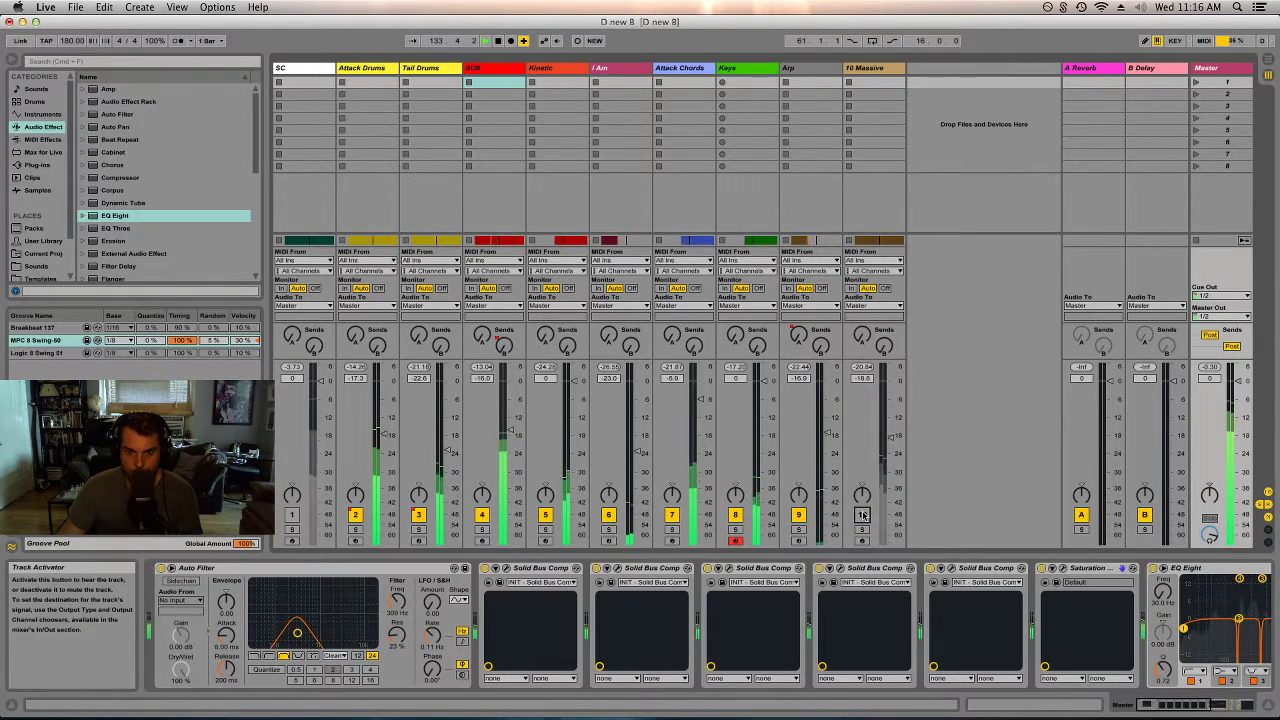
click(862, 515)
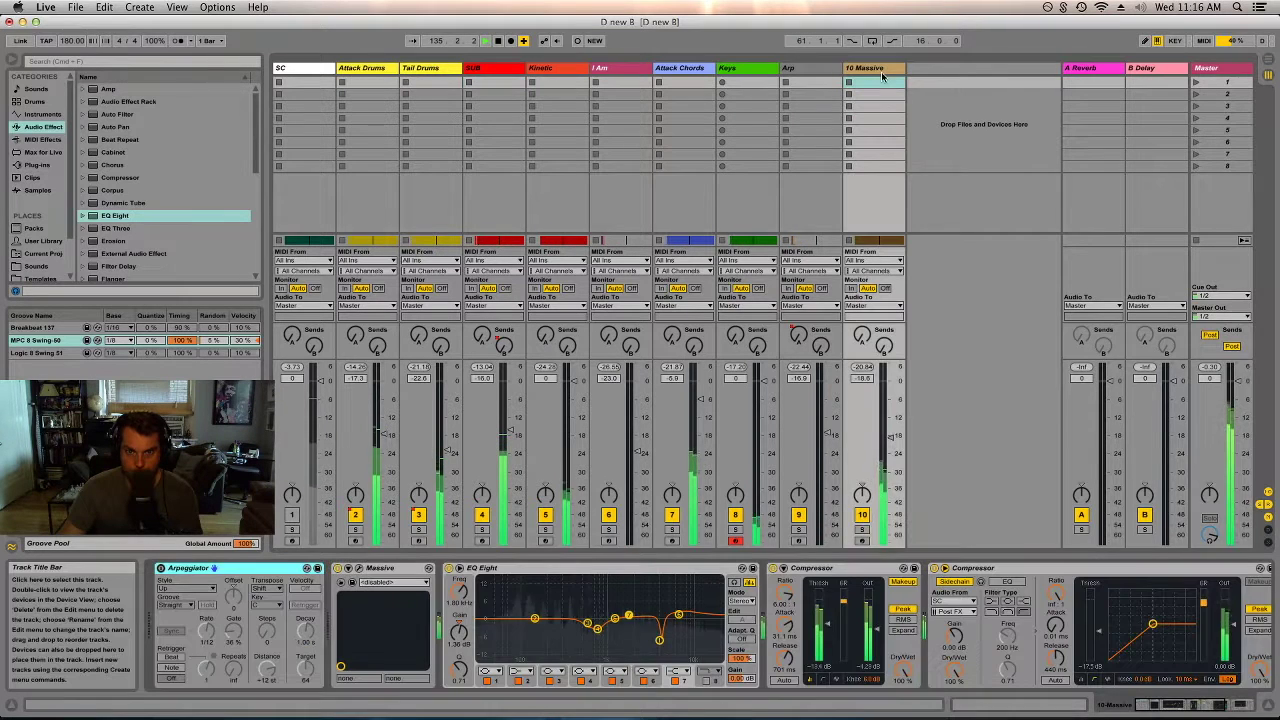
- Cut 10 Massive by 6.43 dB at 317 Hz with EQ Eight band 2, and insert a high-pass Auto Filter at about 180 Hz before the EQ
drag(537, 618, 507, 601)
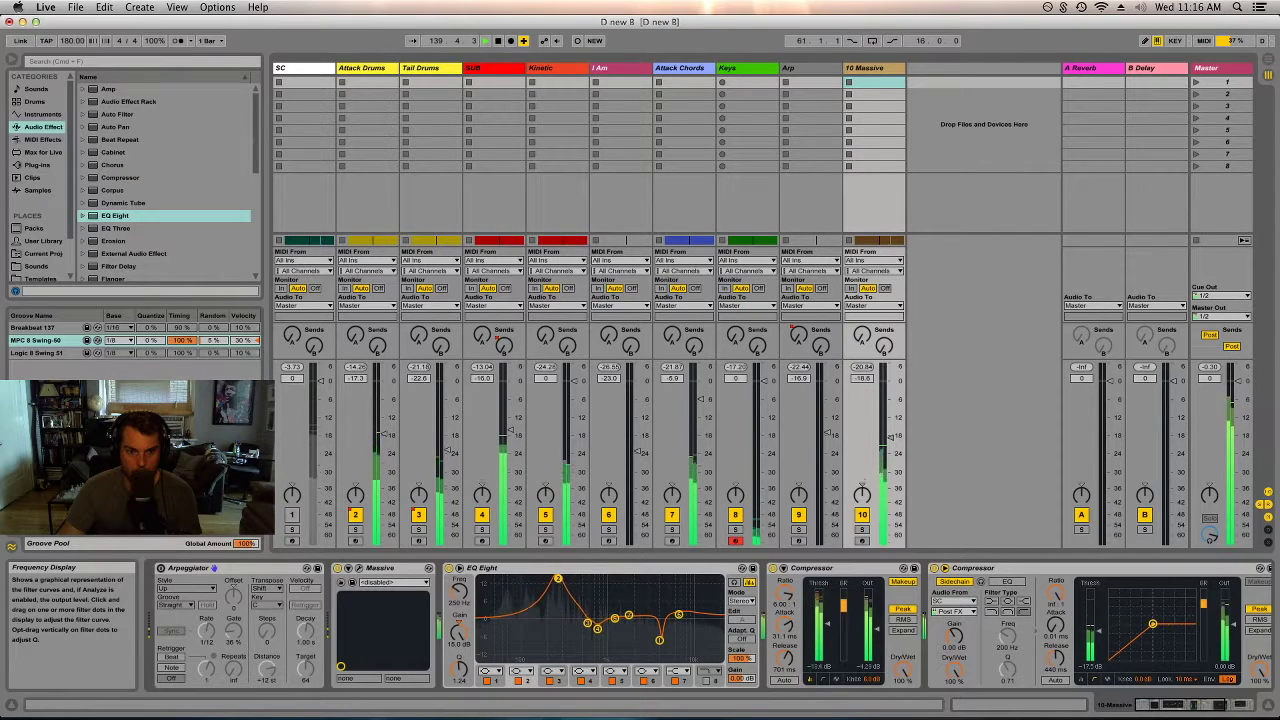
drag(458, 663, 458, 655)
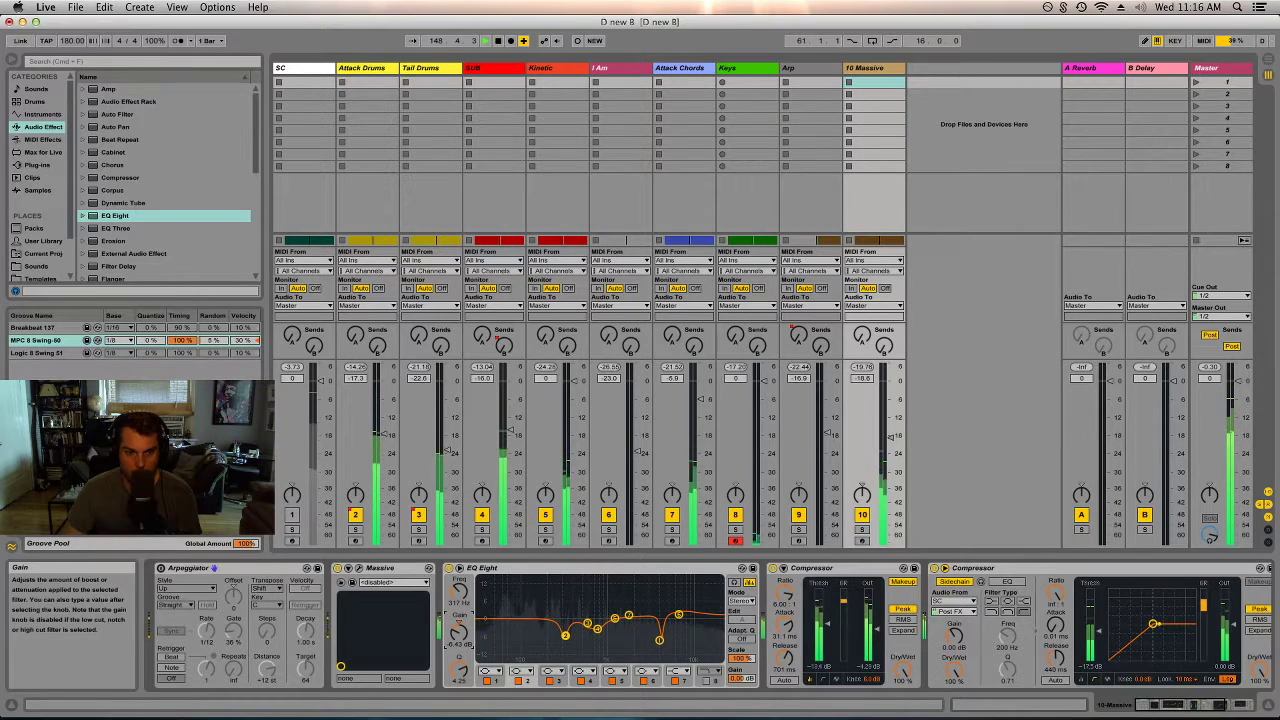
drag(119, 115, 480, 620)
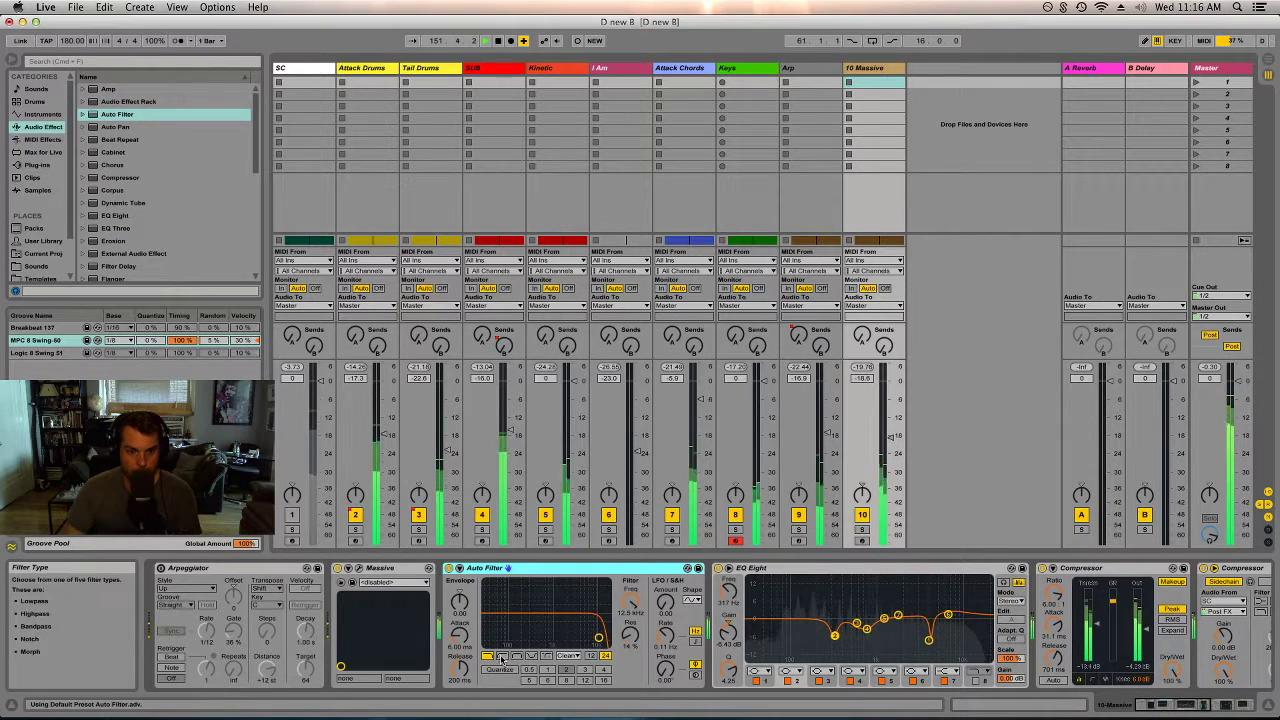
drag(628, 614, 628, 640)
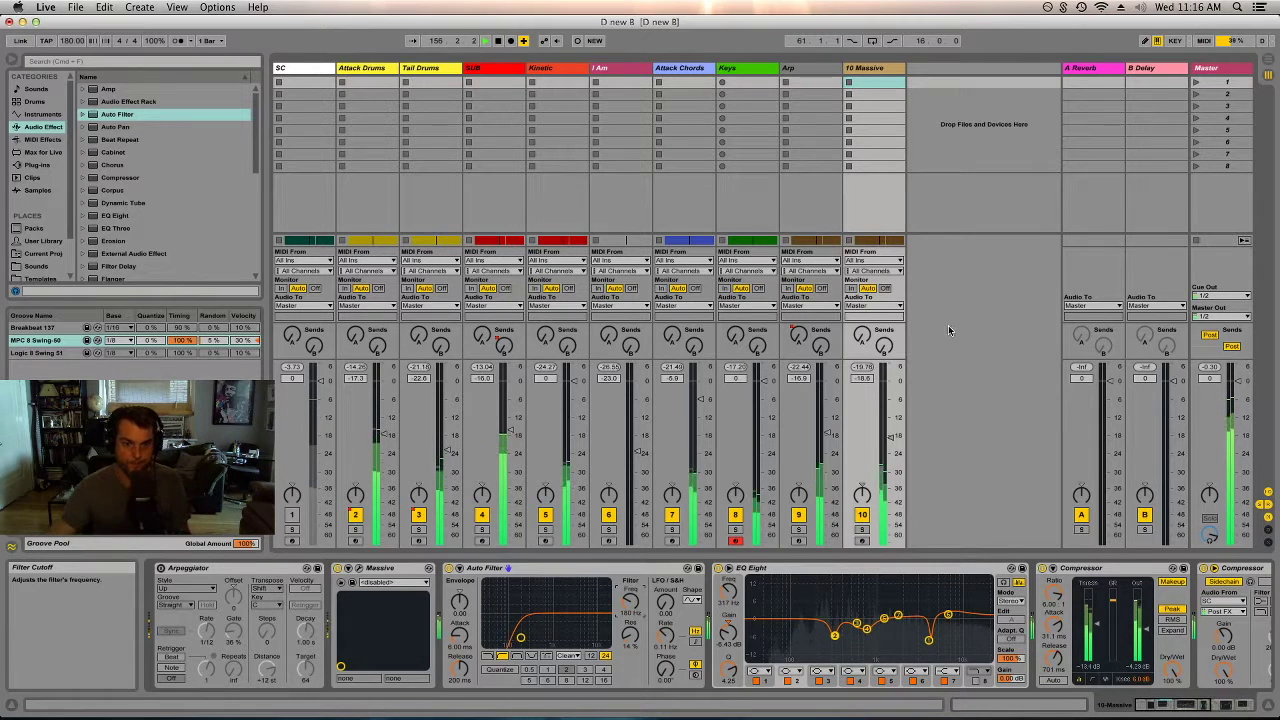
- Raise the band-pass frequency of the Master's Auto Filter to 719 Hz
click(1226, 68)
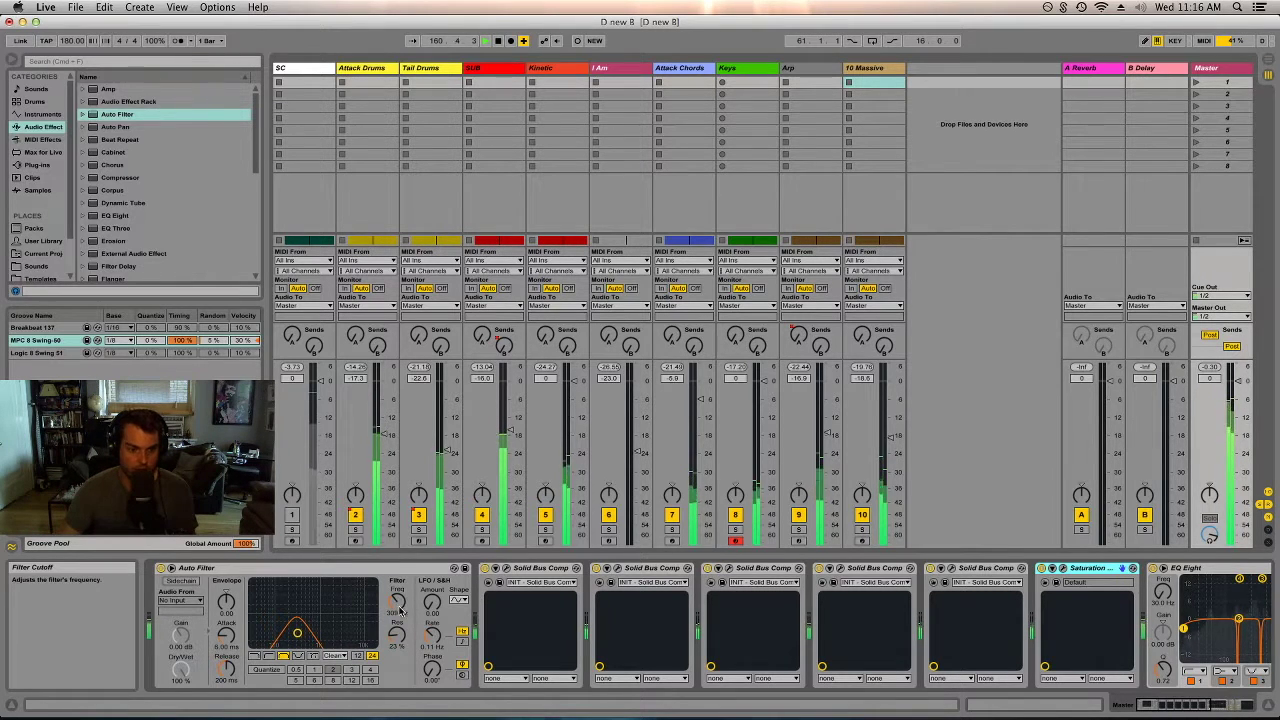
click(300, 567)
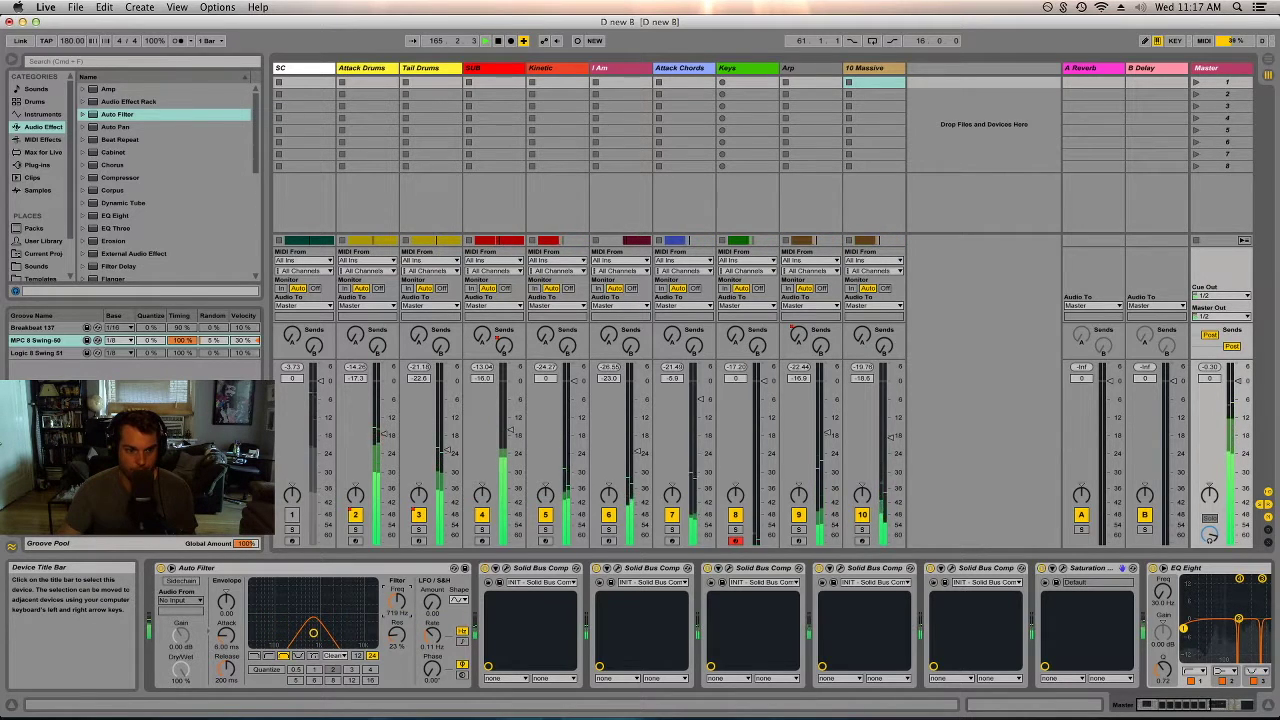
- Turn on the arrangement loop for the 16 bars from bar 61, return to the Master's devices, and play the loop
key(Tab)
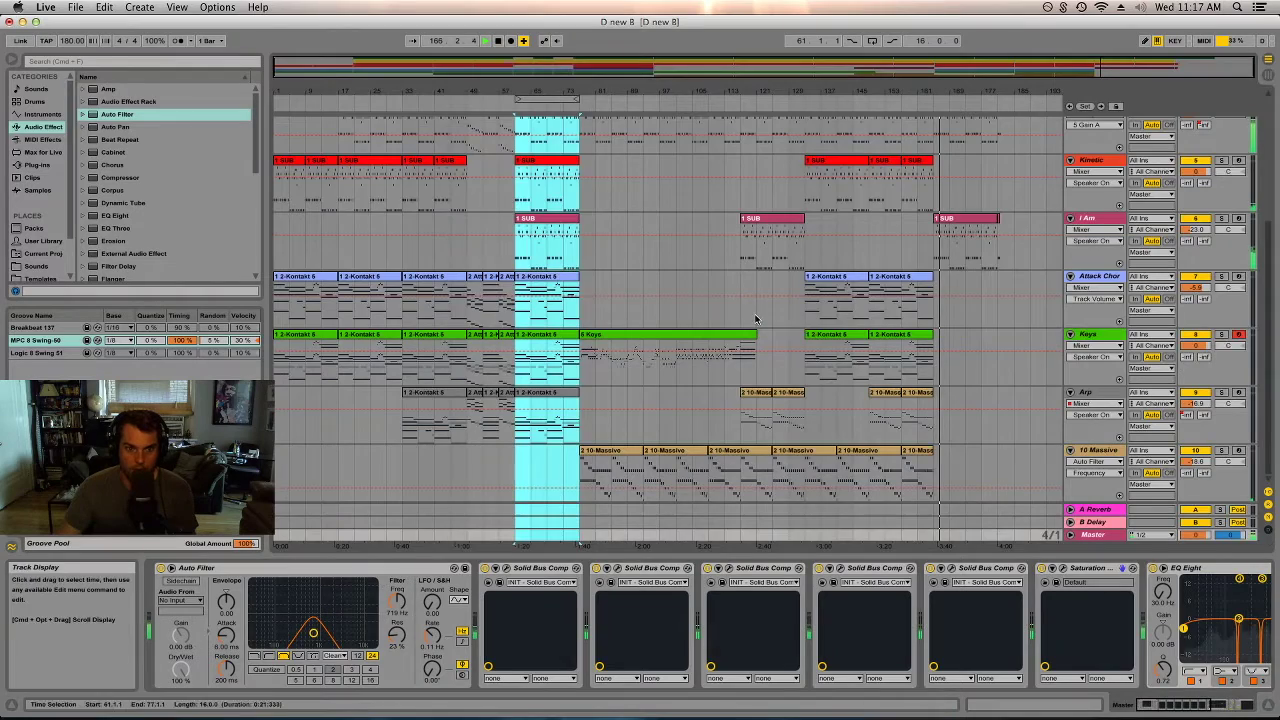
click(567, 287)
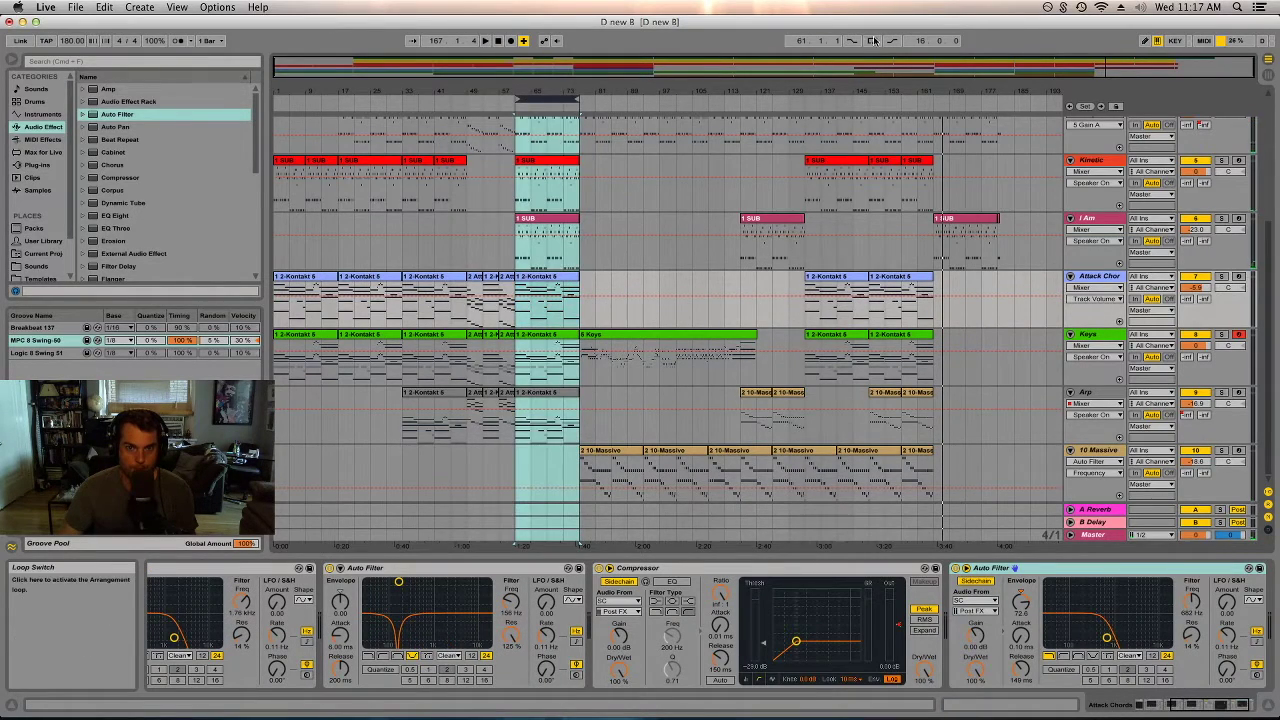
click(873, 41)
key(Tab)
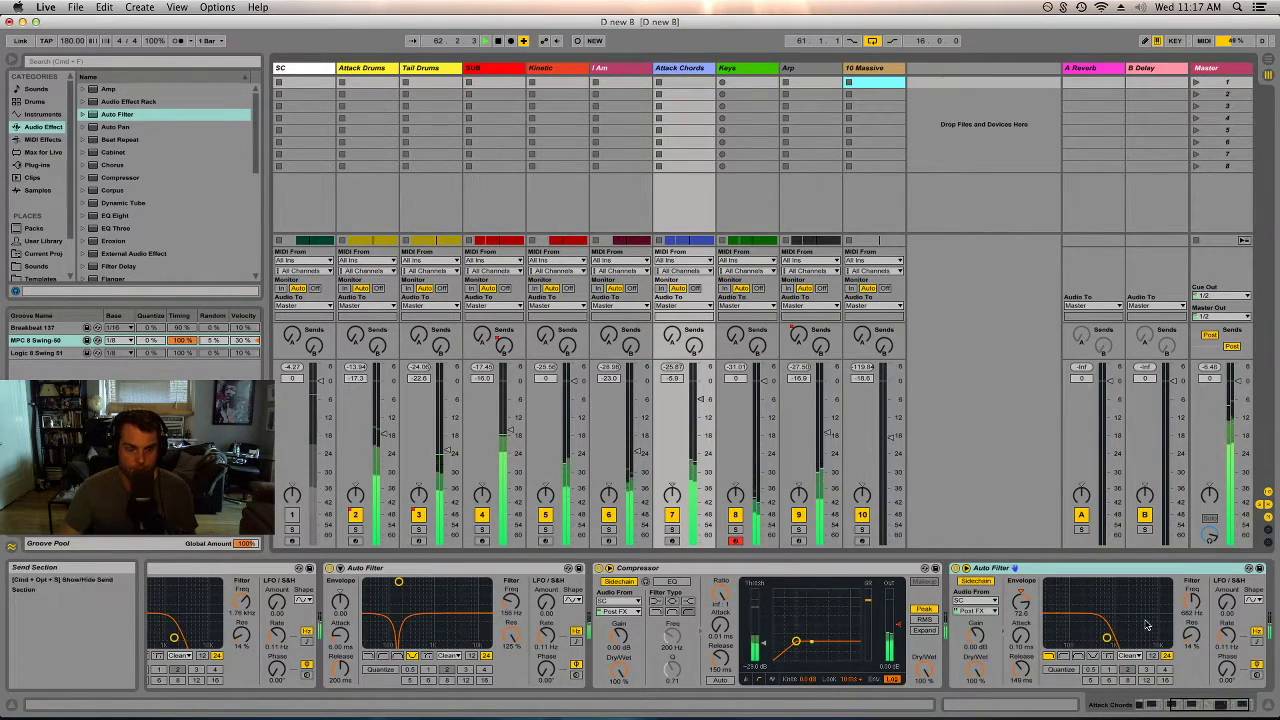
click(1214, 67)
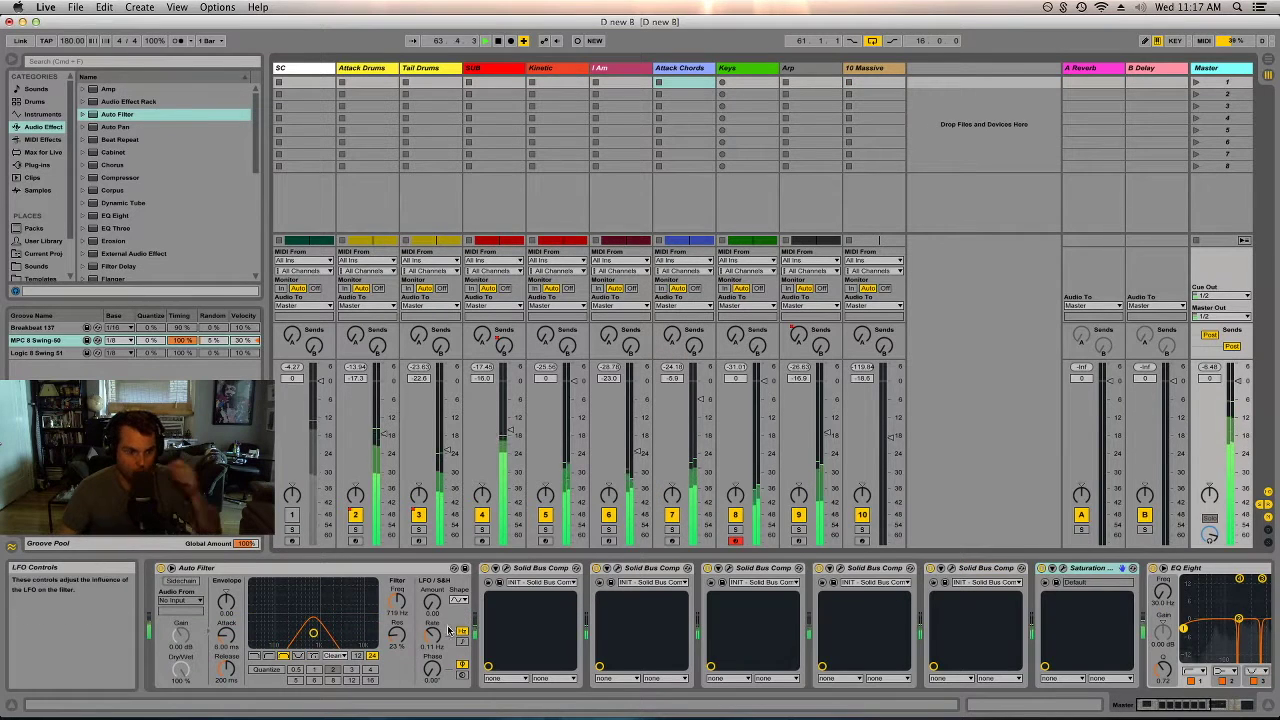
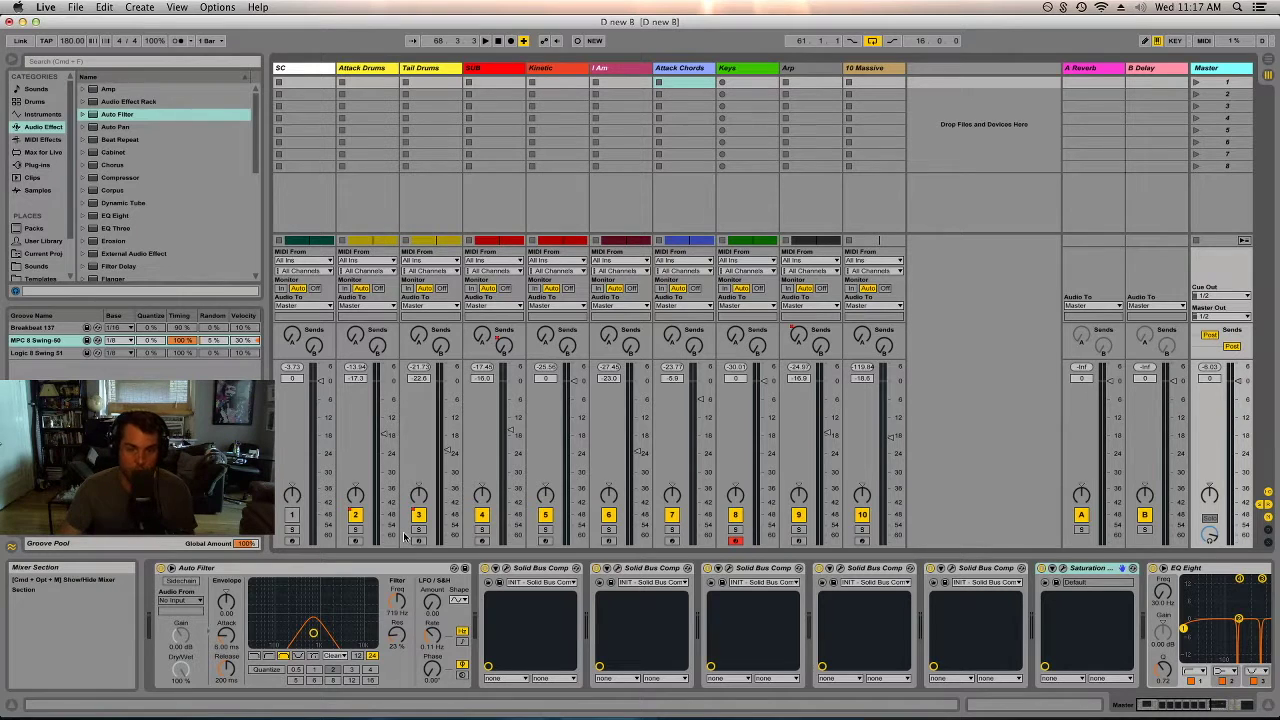
key(space)
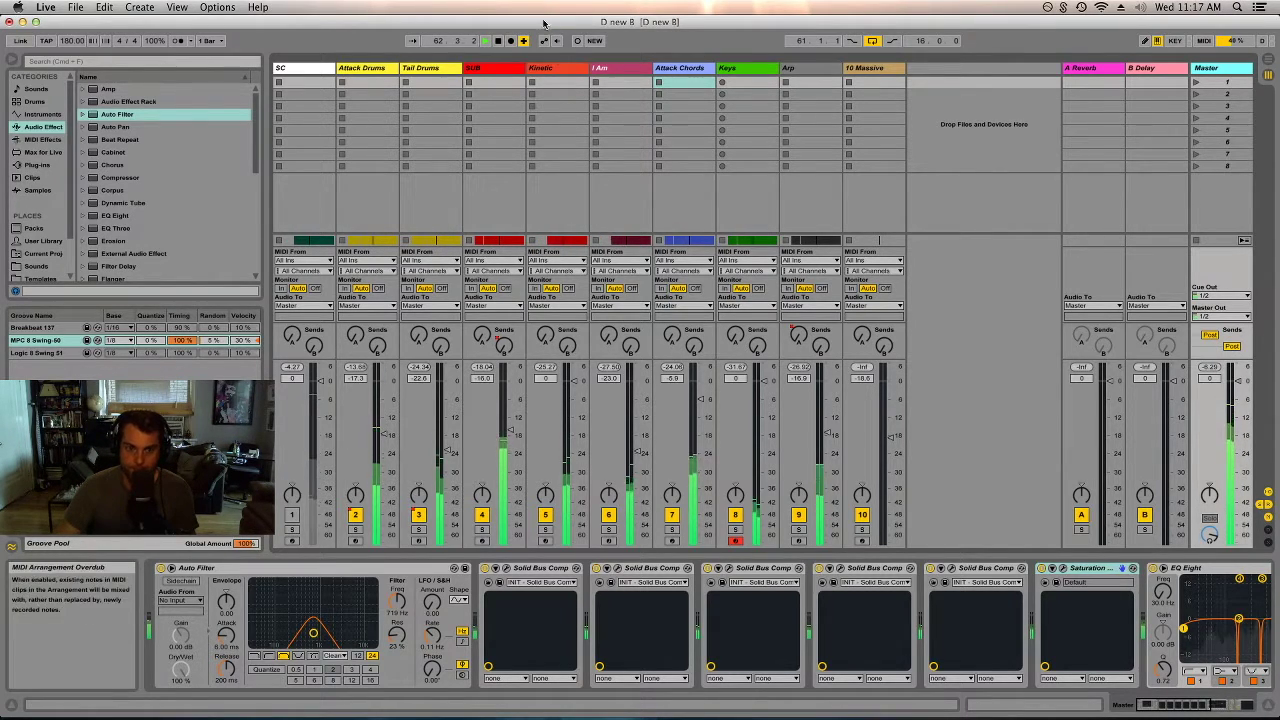
- Sweep band 5 of the Kinetic track's EQ Eight and turn it into a narrow notch at about 940 Hz
click(558, 81)
drag(633, 590, 679, 581)
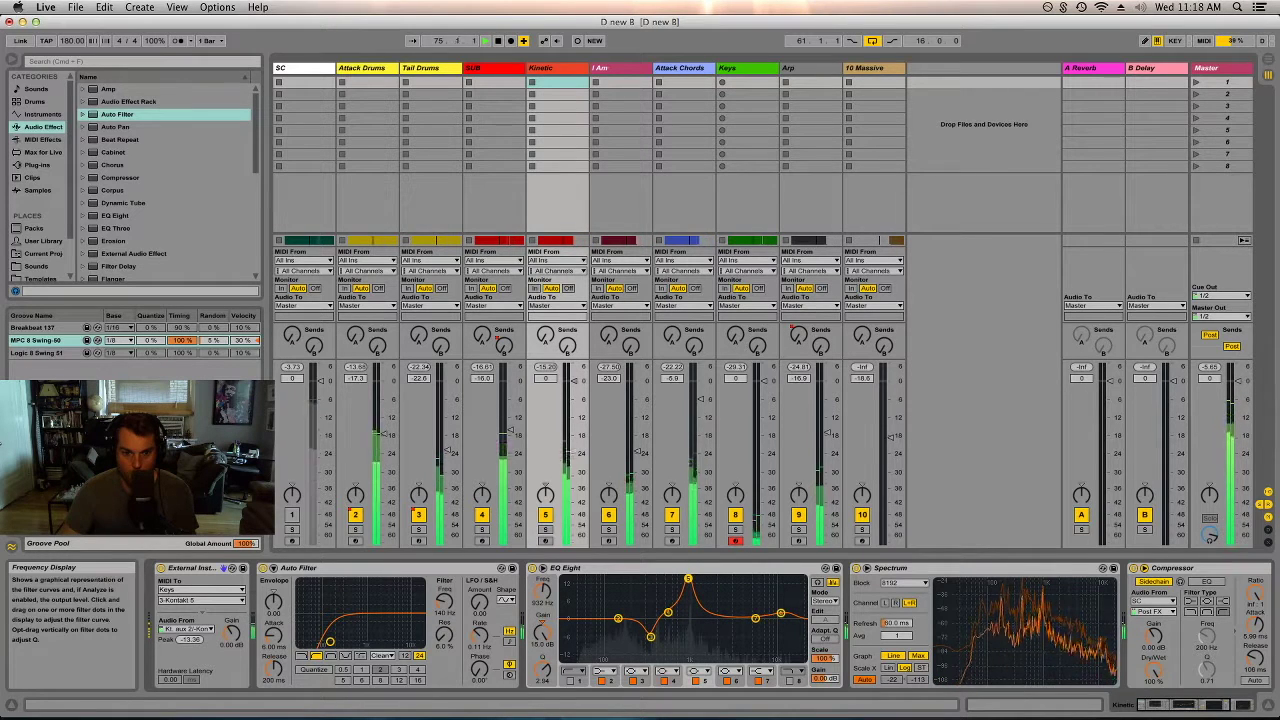
drag(545, 670, 543, 667)
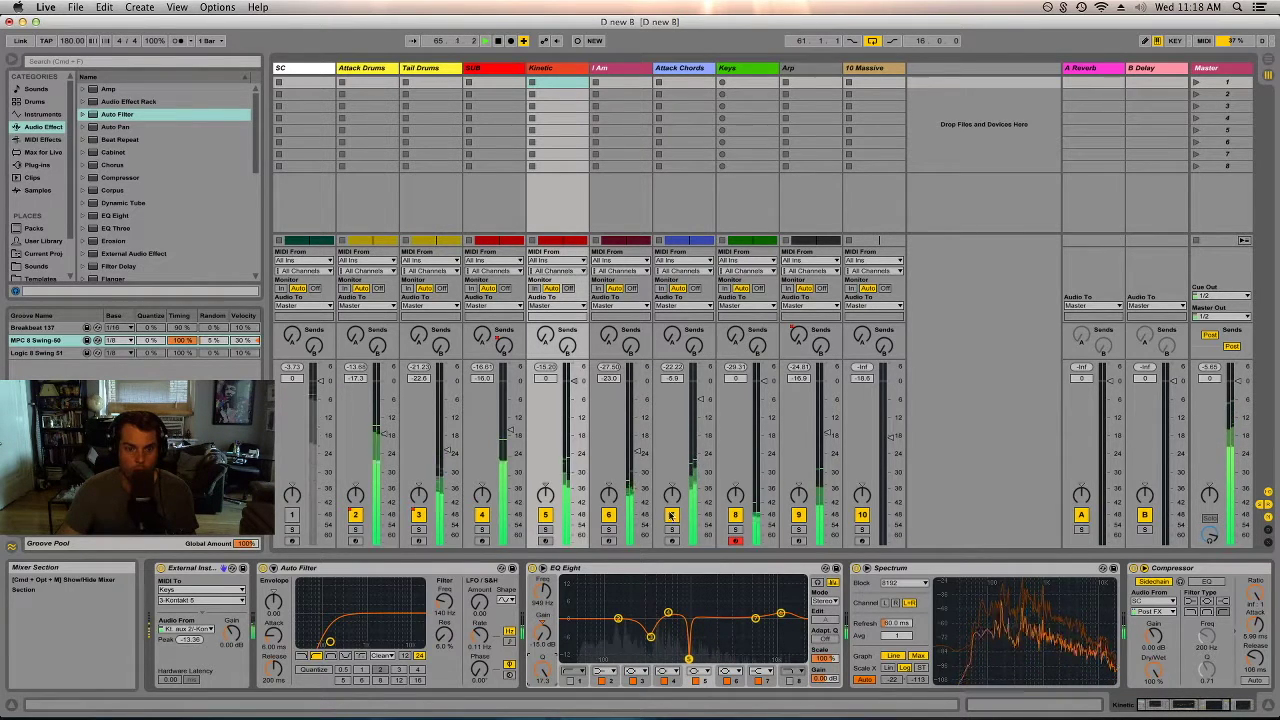
- Switch Kinetic and I Am off and on to compare, and set I Am's EQ Eight band 3 to -4.05 dB with Q 1.97
click(546, 515)
click(609, 516)
click(610, 68)
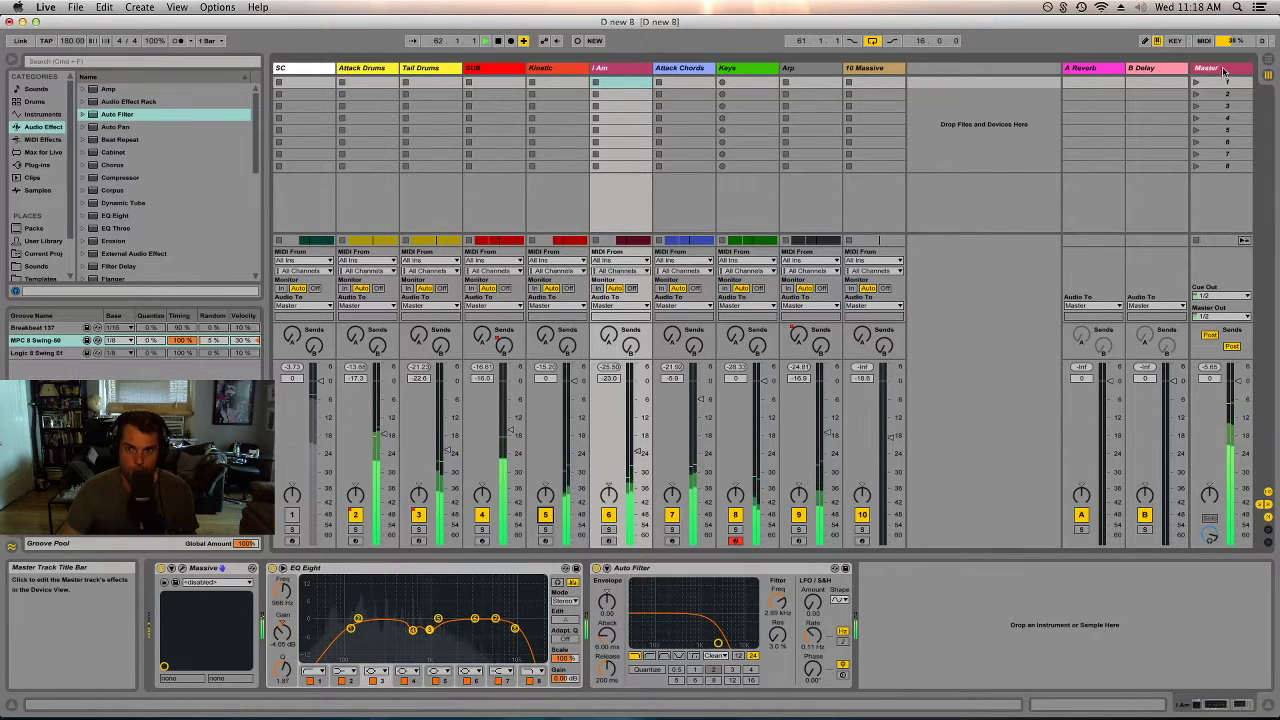
- Move the Master's band-pass Auto Filter up to about 2 kHz to listen to the upper mids
click(1224, 70)
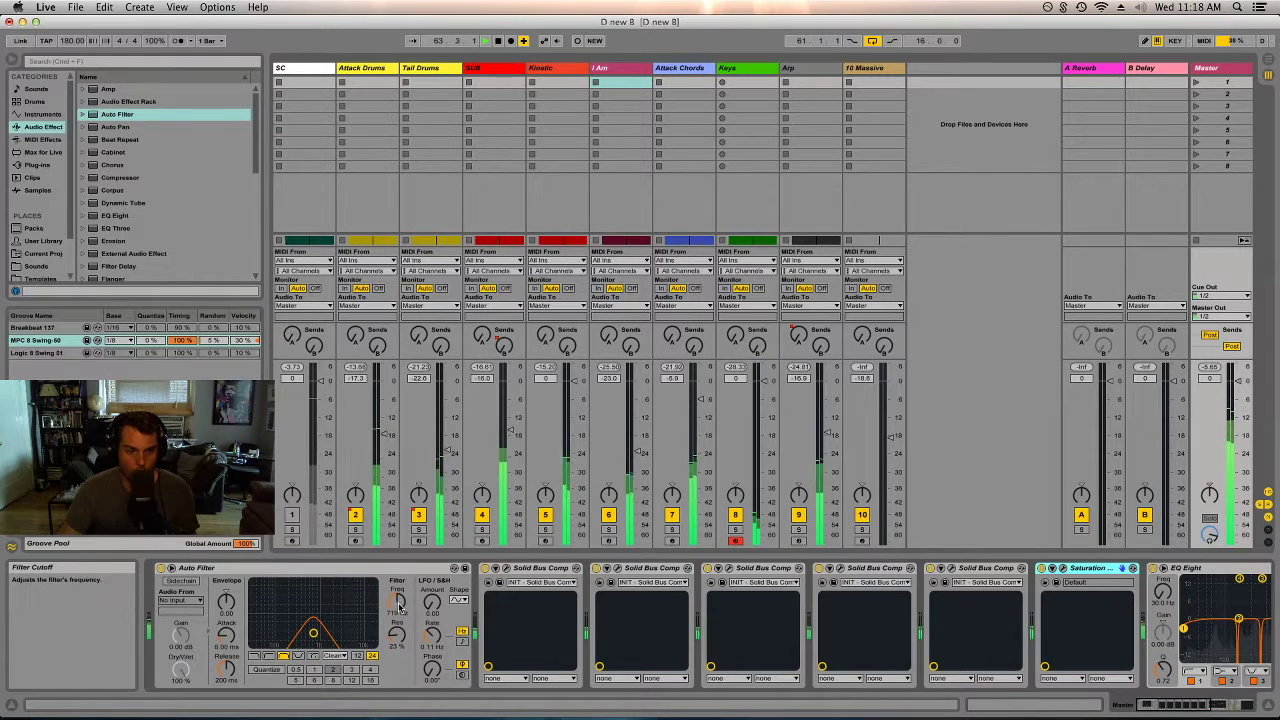
click(200, 567)
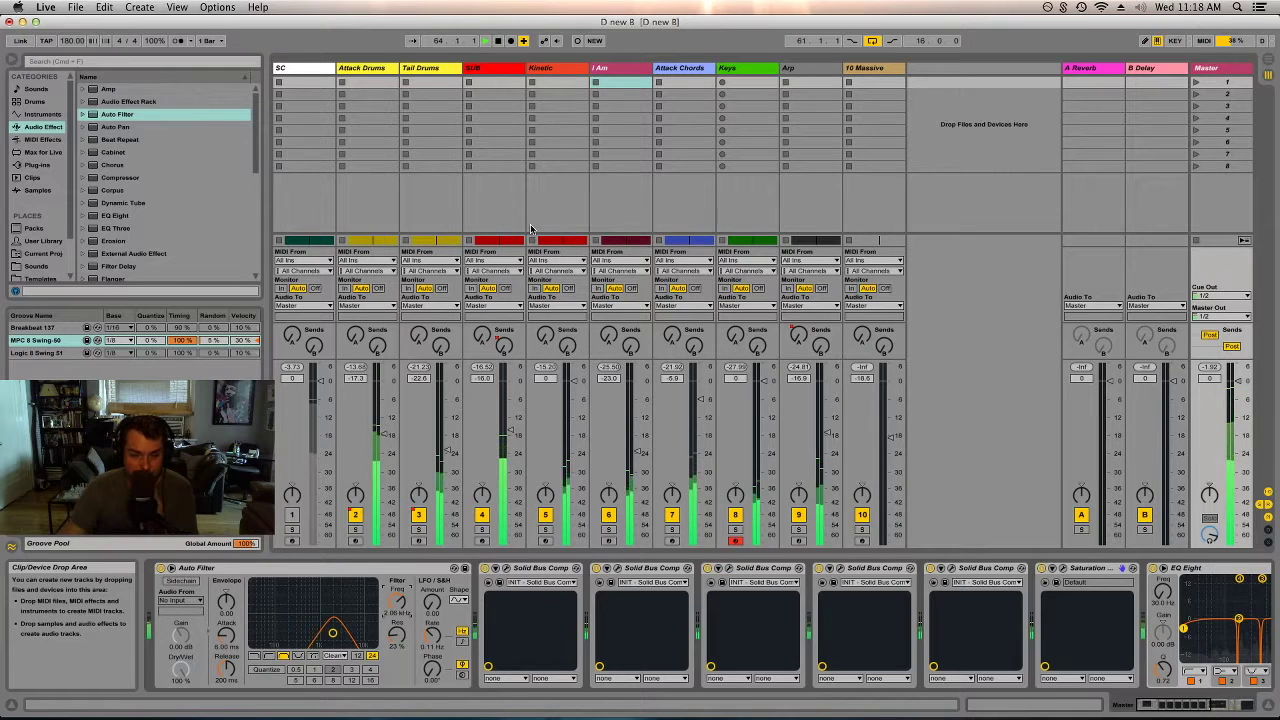
- Boost band 5 of the Keys track's EQ Eight to listen, undo the boost, and narrow the 1.10 kHz cut to Q 9.93
click(748, 82)
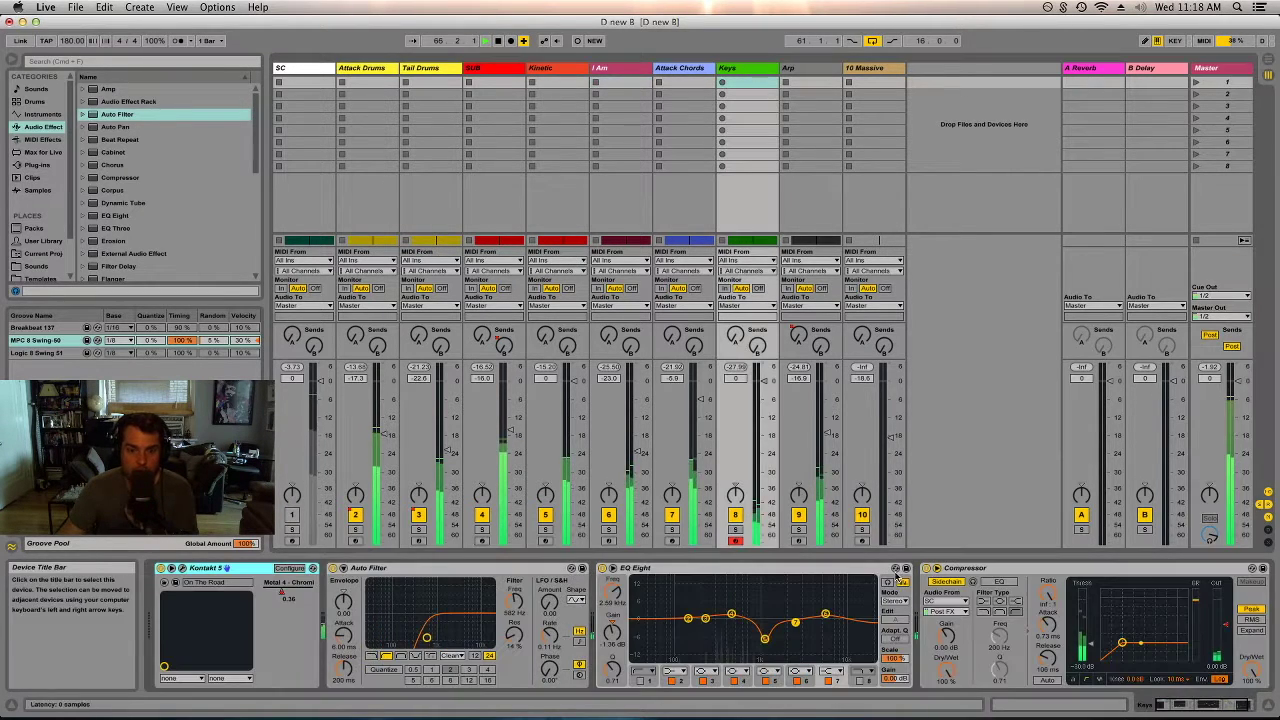
click(766, 637)
drag(764, 640, 764, 579)
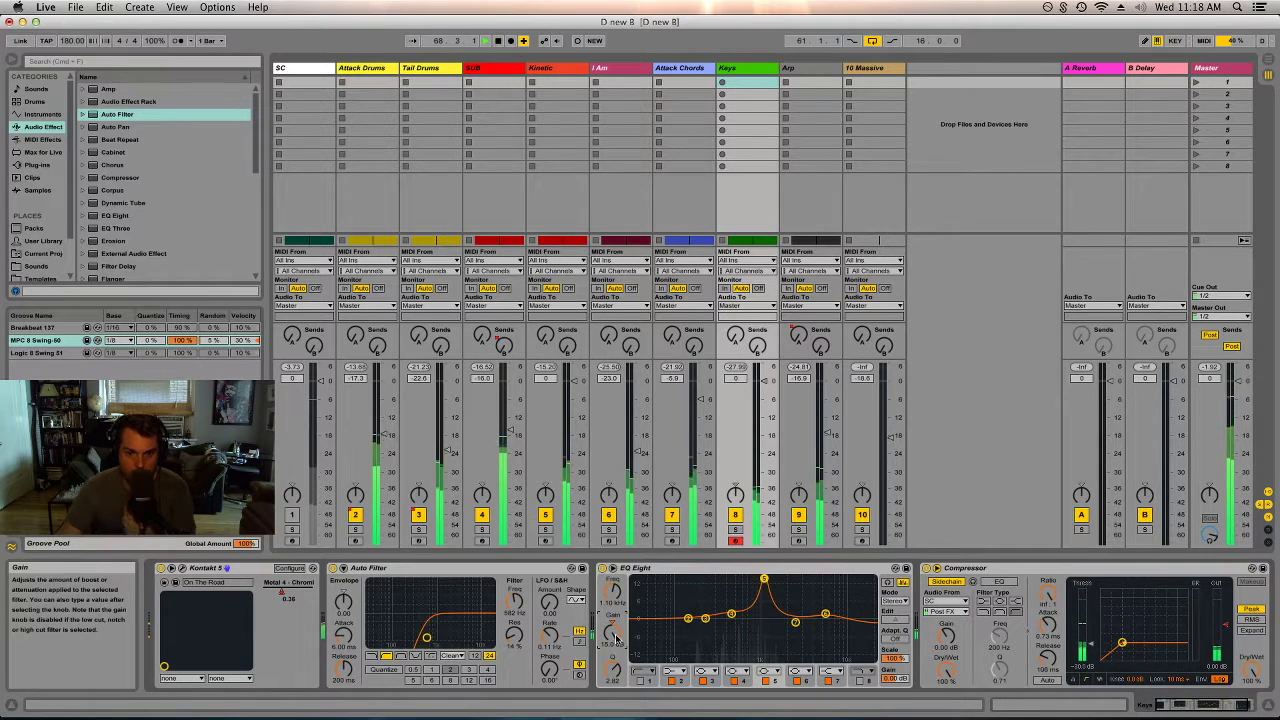
key(super+z)
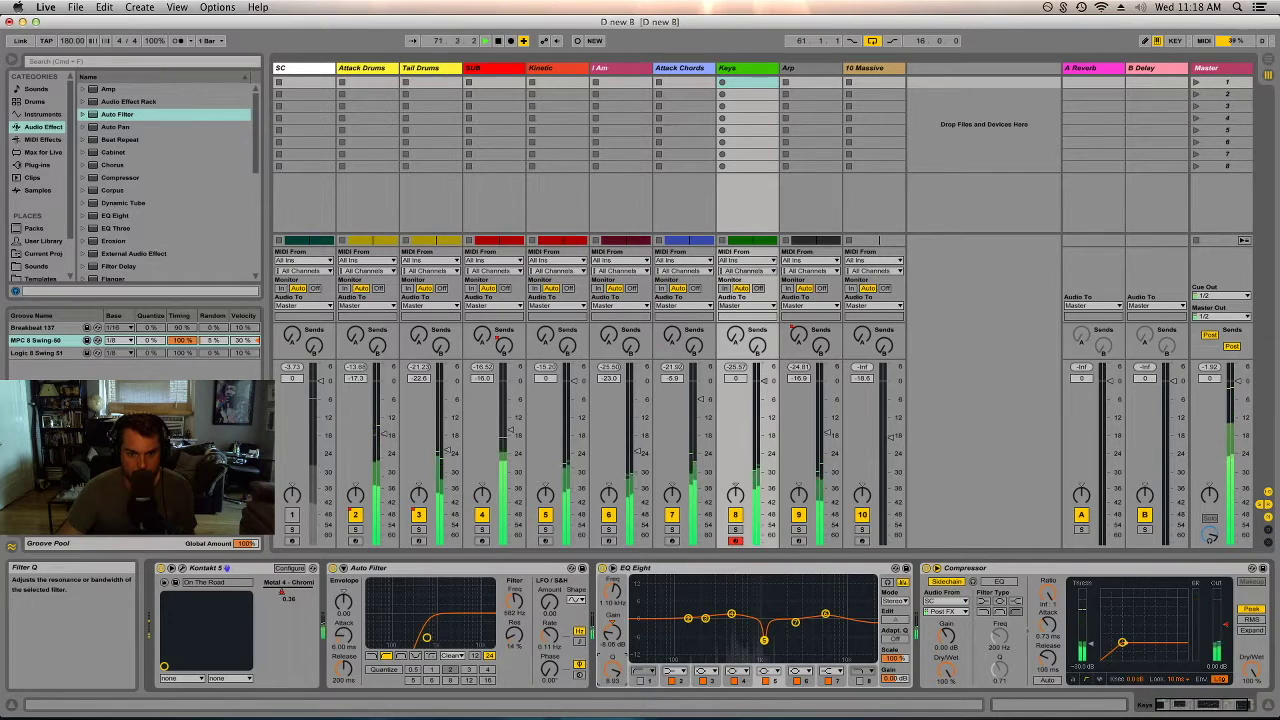
- Turn on band 8 of the Keys EQ Eight as a bell boosting 4.83 dB at 1.90 kHz, and switch to the arrangement
click(795, 622)
click(860, 679)
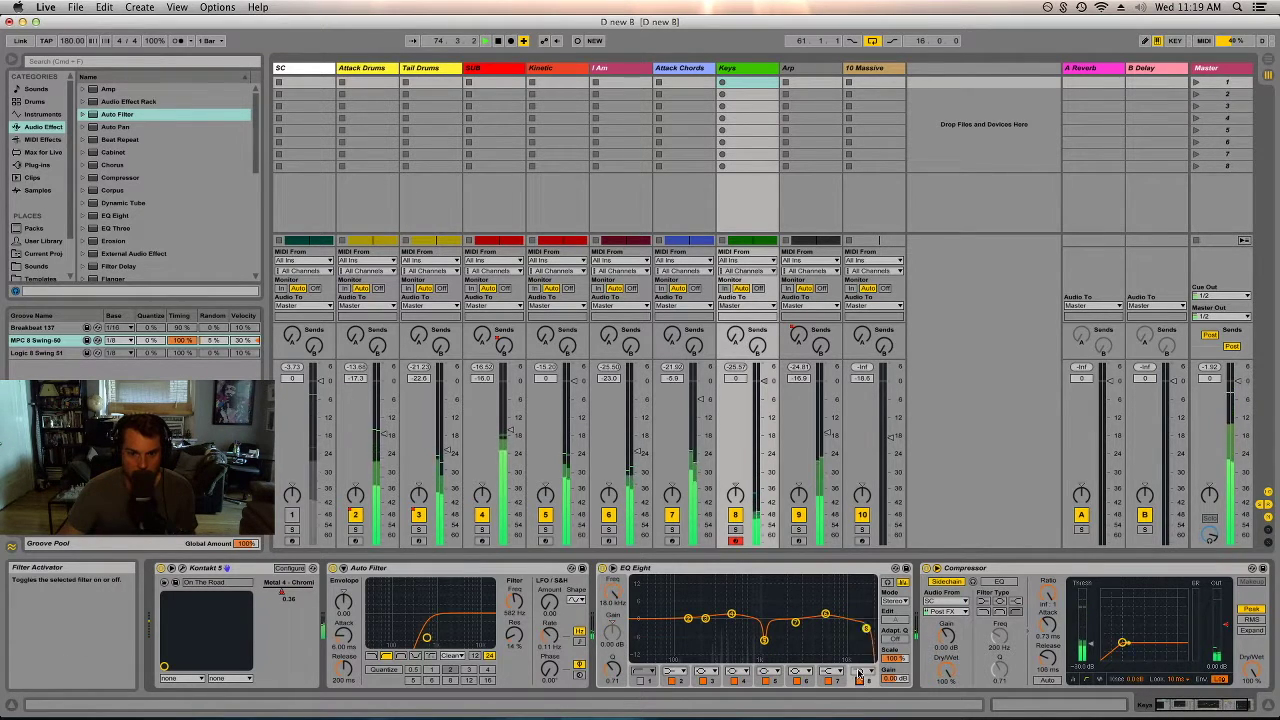
drag(864, 619, 784, 606)
key(Tab)
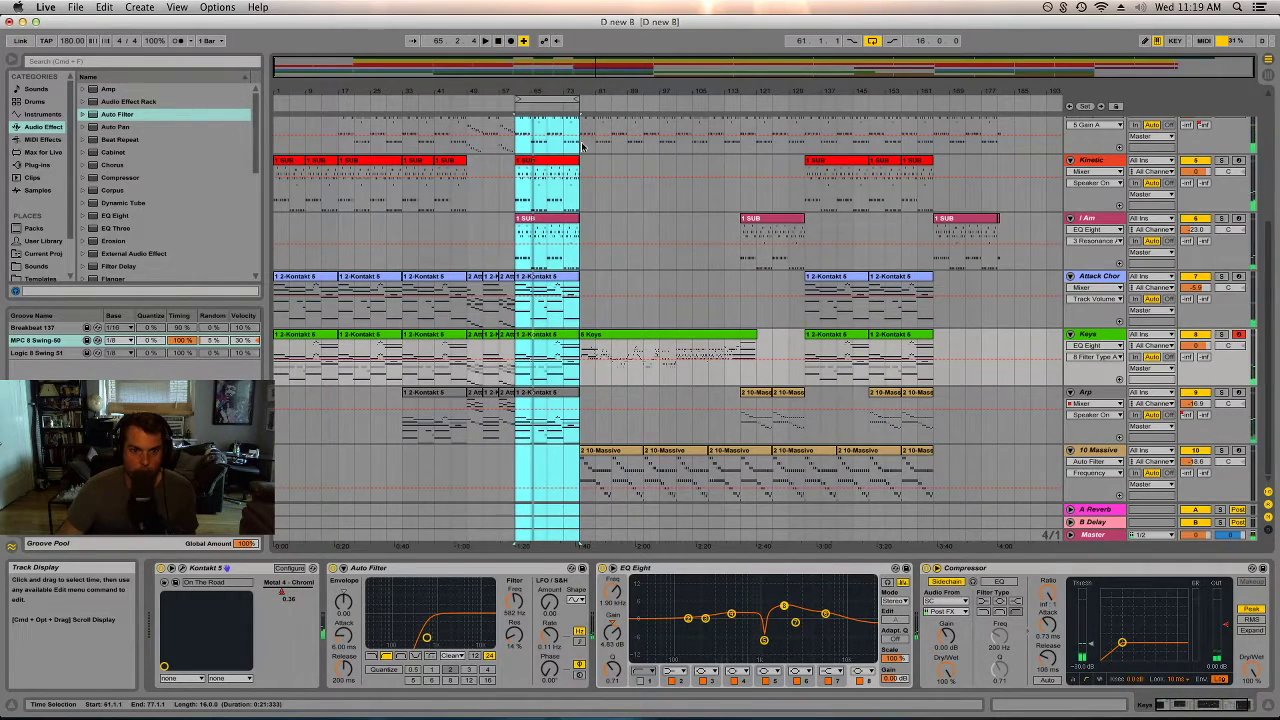
- Select the single bar starting at bar 69 on the Keys track, loop it, and start playback
key(plus)
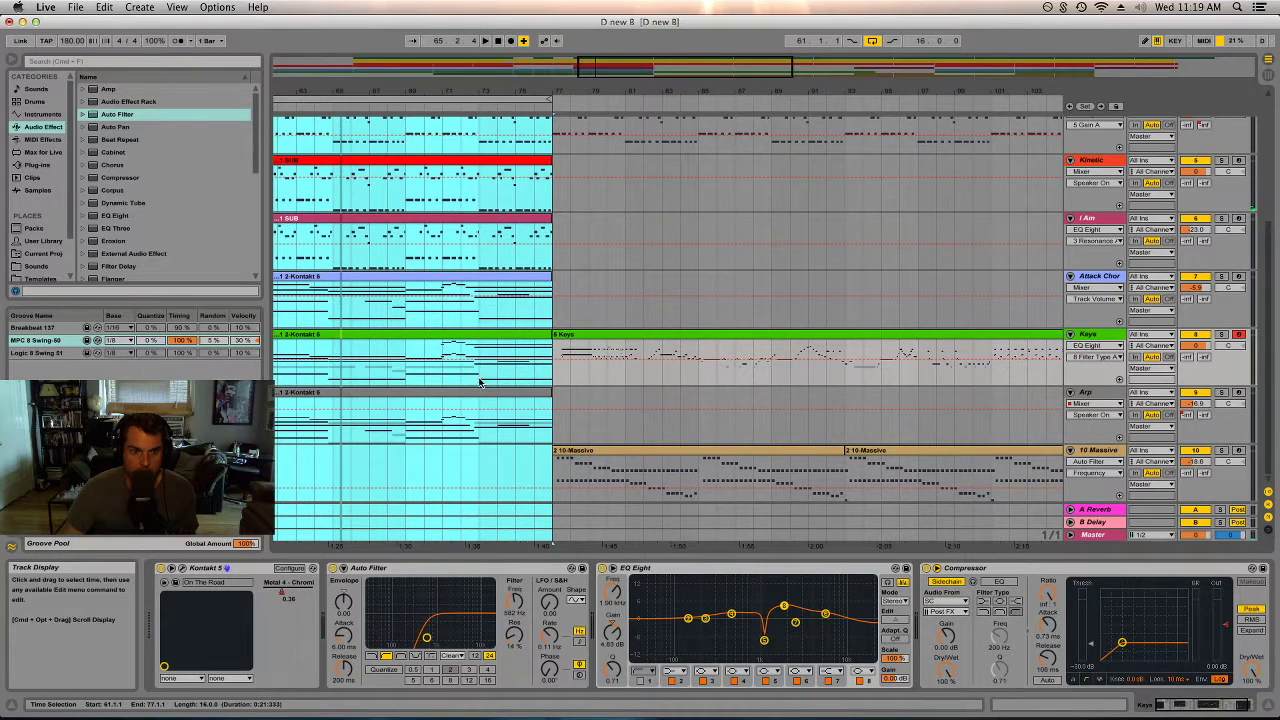
drag(481, 383, 497, 380)
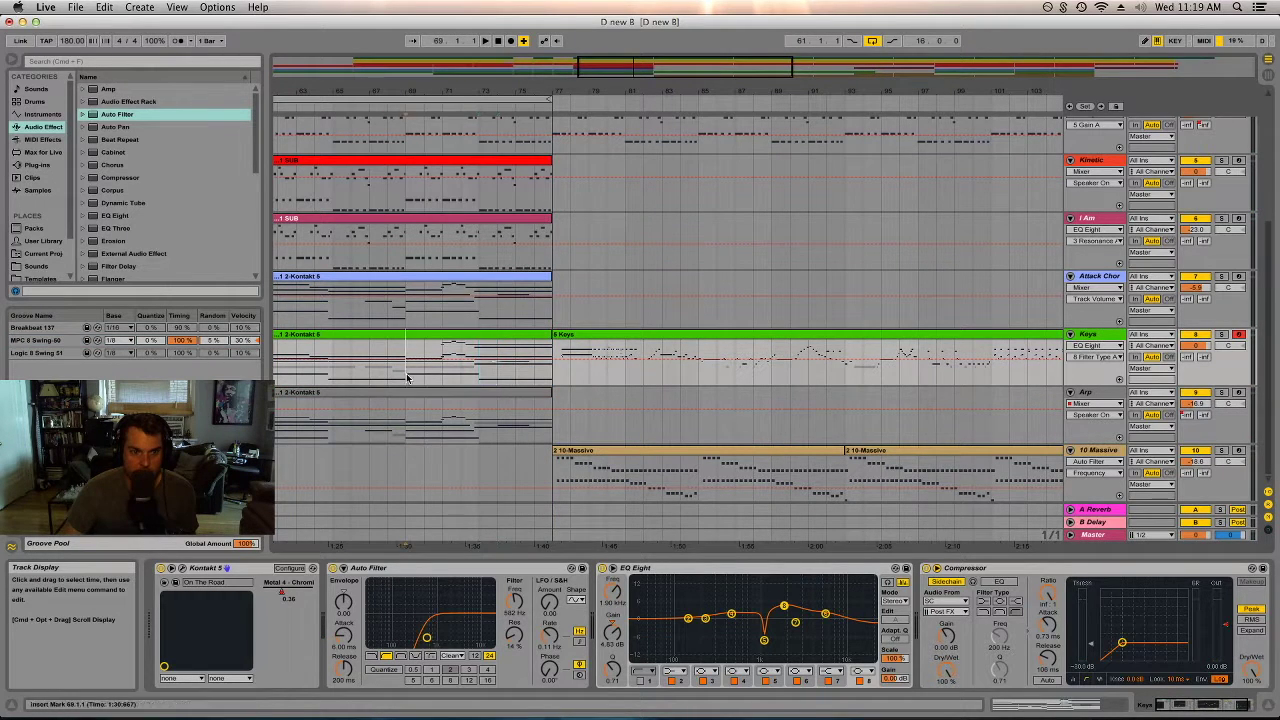
drag(405, 380, 422, 378)
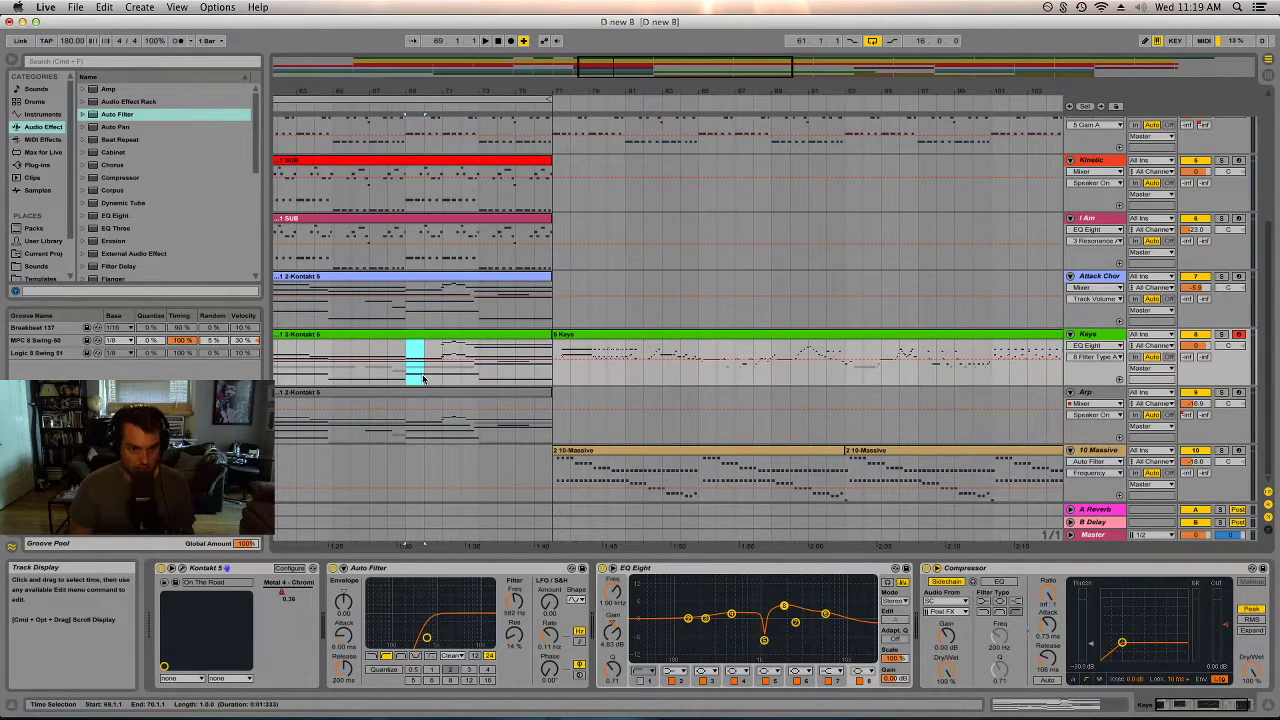
key(super+l)
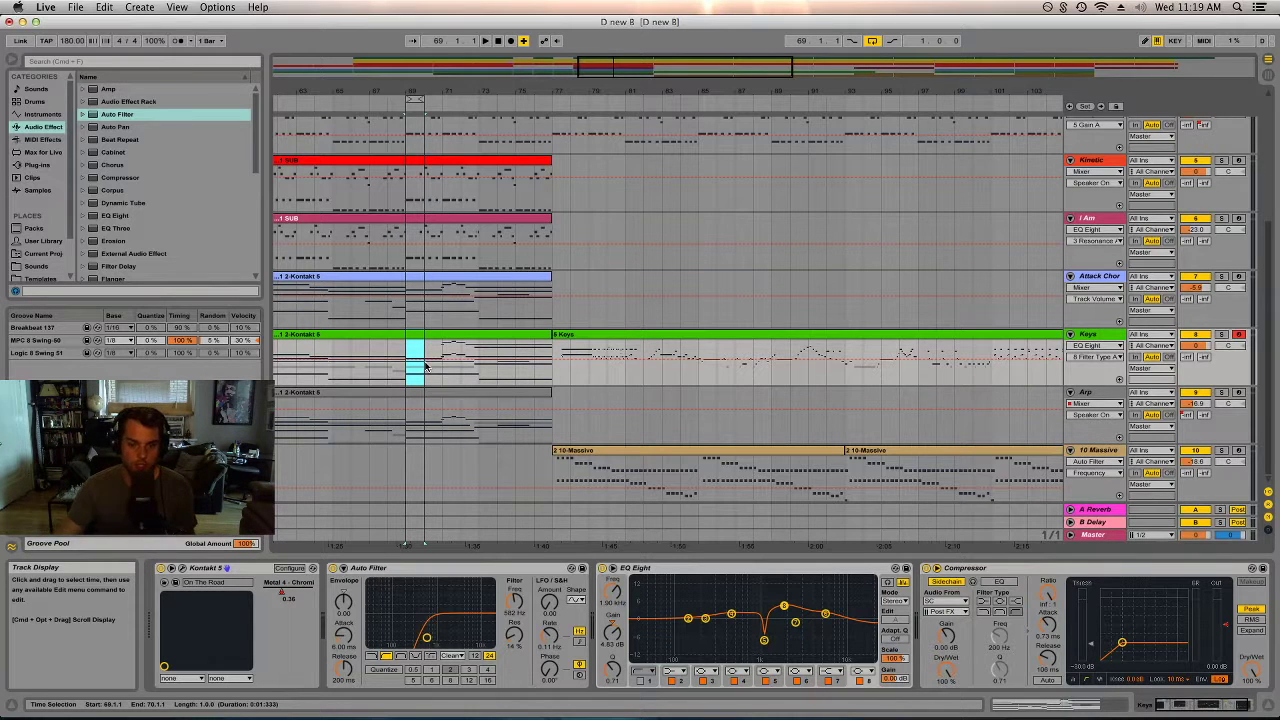
key(super+l)
key(space)
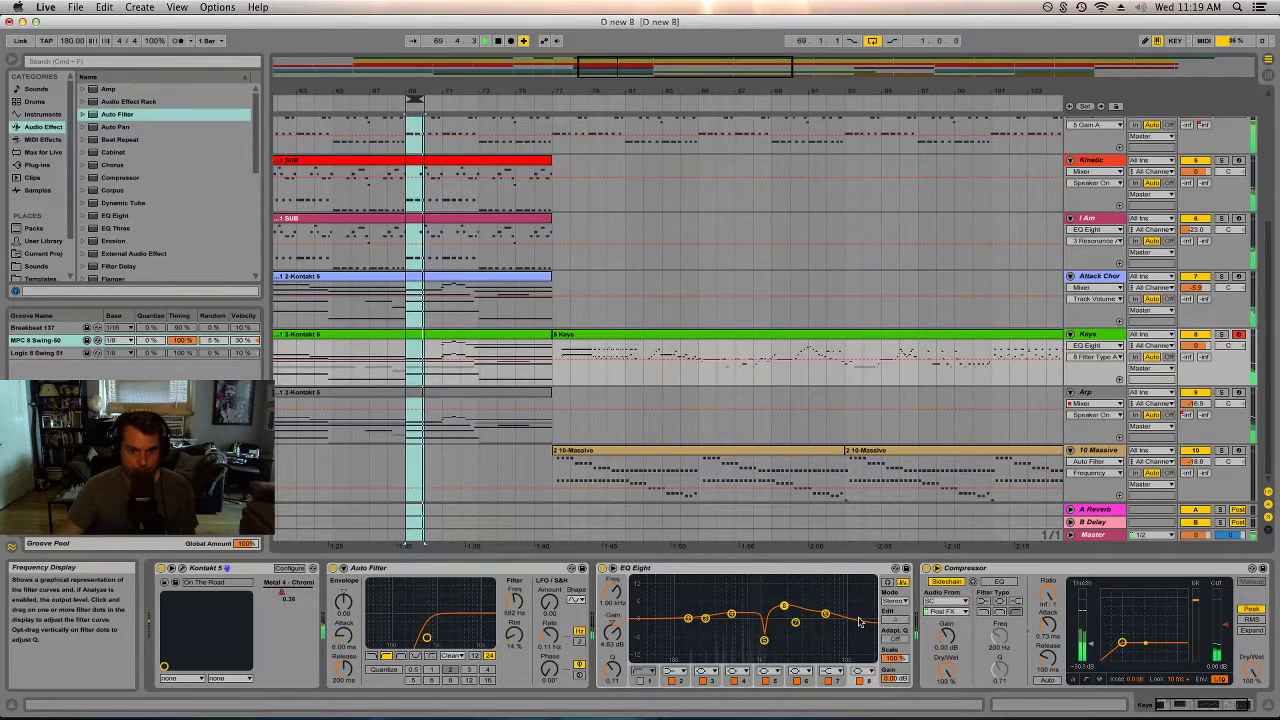
- On the Keys EQ Eight, move band 8 to 776 Hz with Q 0.31 and band 3 to 1.83 kHz with about 2 dB of boost
drag(783, 606, 751, 578)
drag(606, 668, 606, 690)
drag(612, 632, 612, 665)
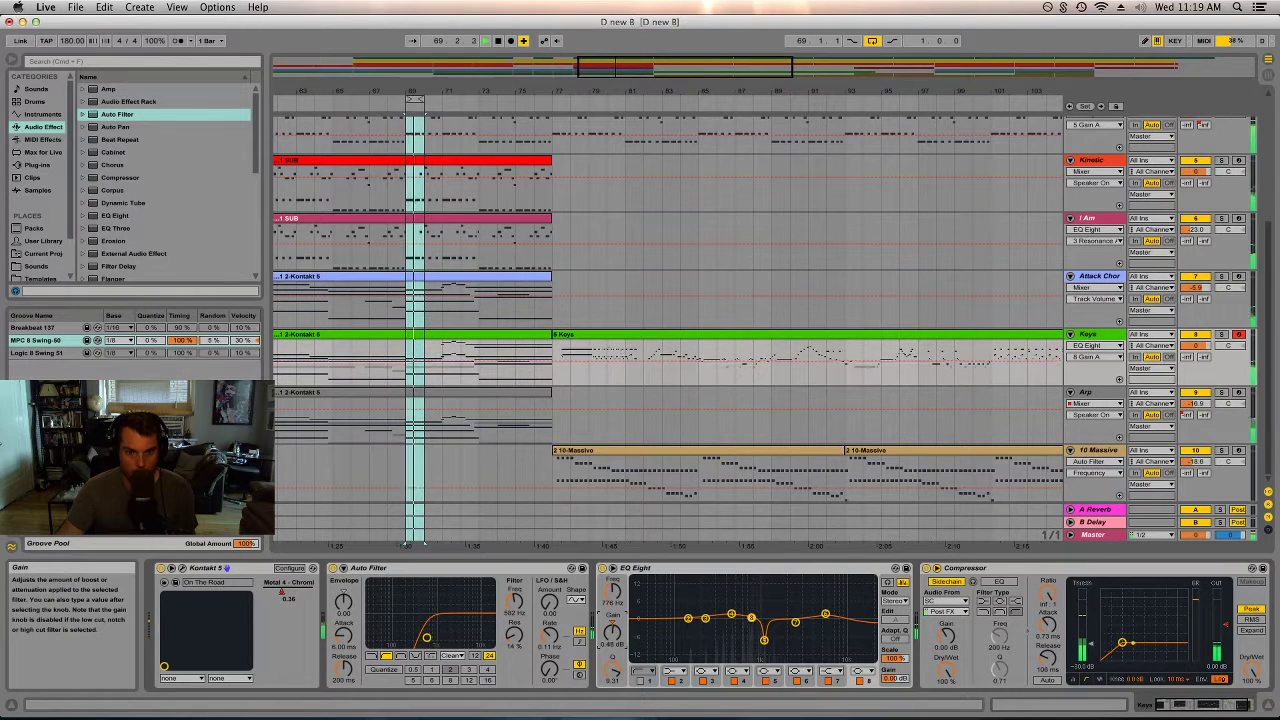
click(704, 615)
drag(704, 612, 784, 614)
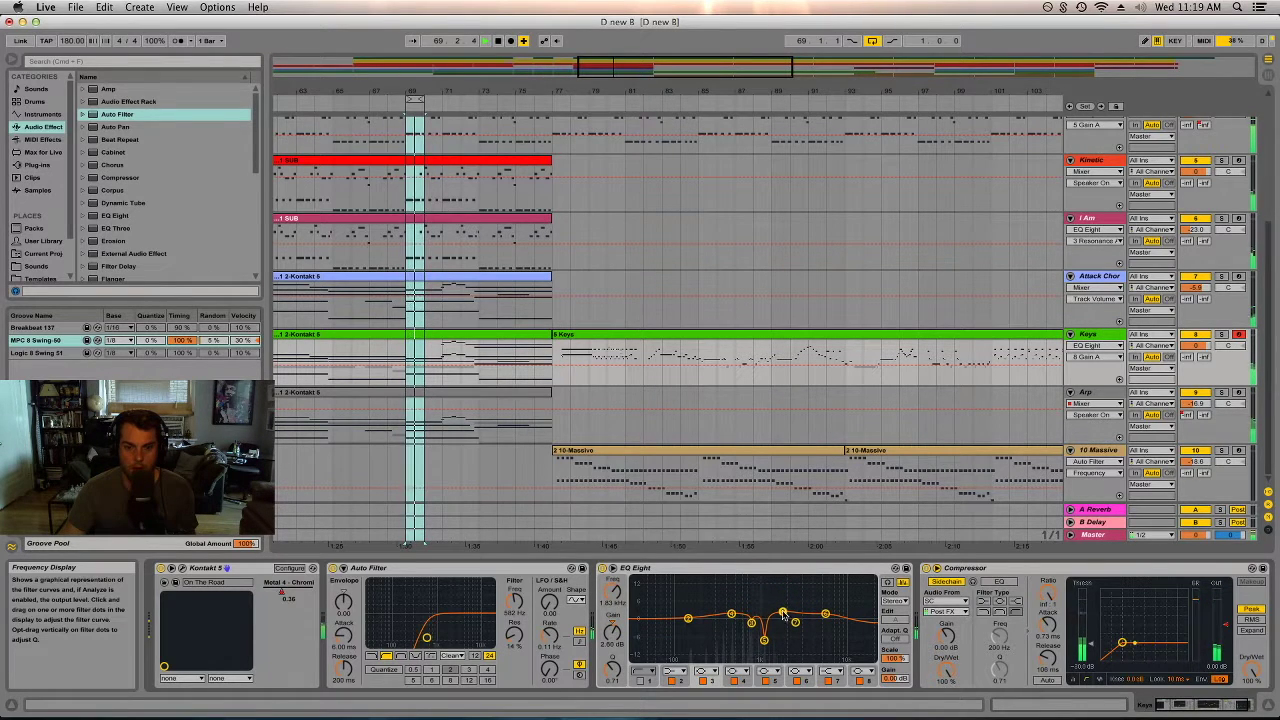
- Turn off looping in the session view and raise the Master's band-pass Auto Filter to about 3.9 kHz
key(Tab)
click(873, 41)
click(1208, 68)
drag(397, 605, 397, 576)
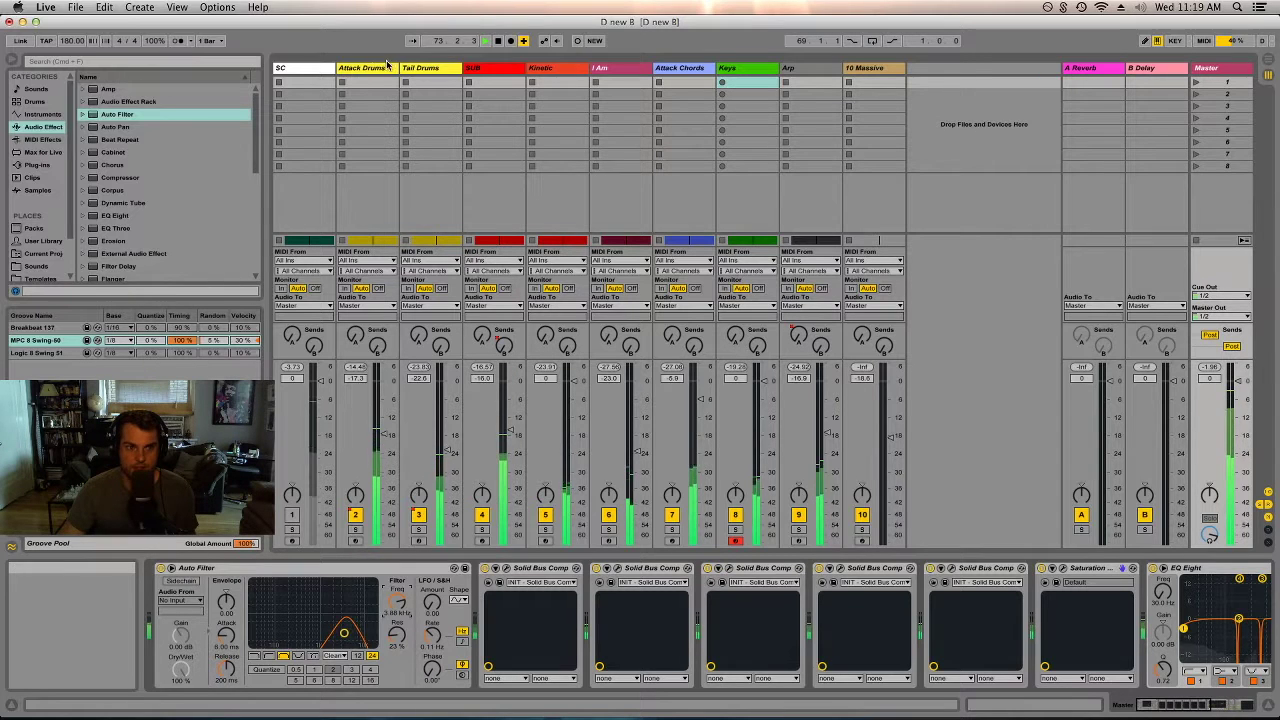
- Mute and unmute Attack Drums to compare, and turn on band 8 of its EQ Eight as a 3.57 dB cut at 4.34 kHz
click(355, 515)
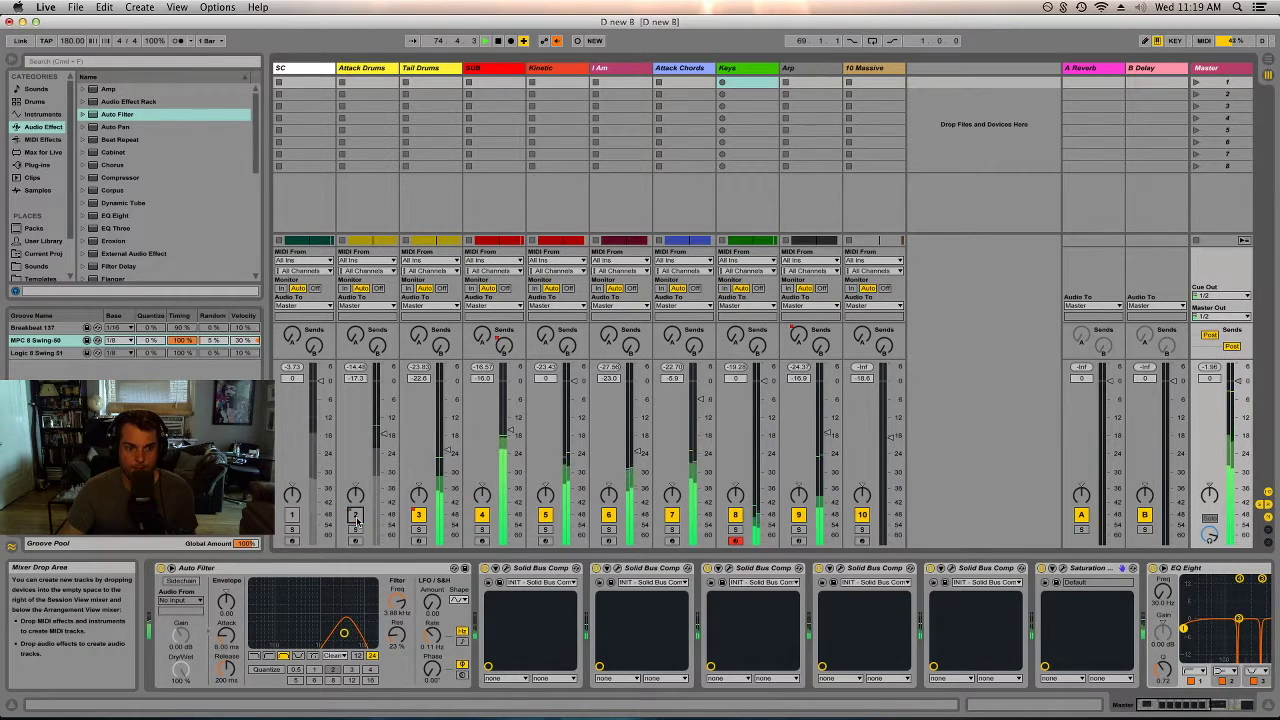
click(355, 515)
click(368, 470)
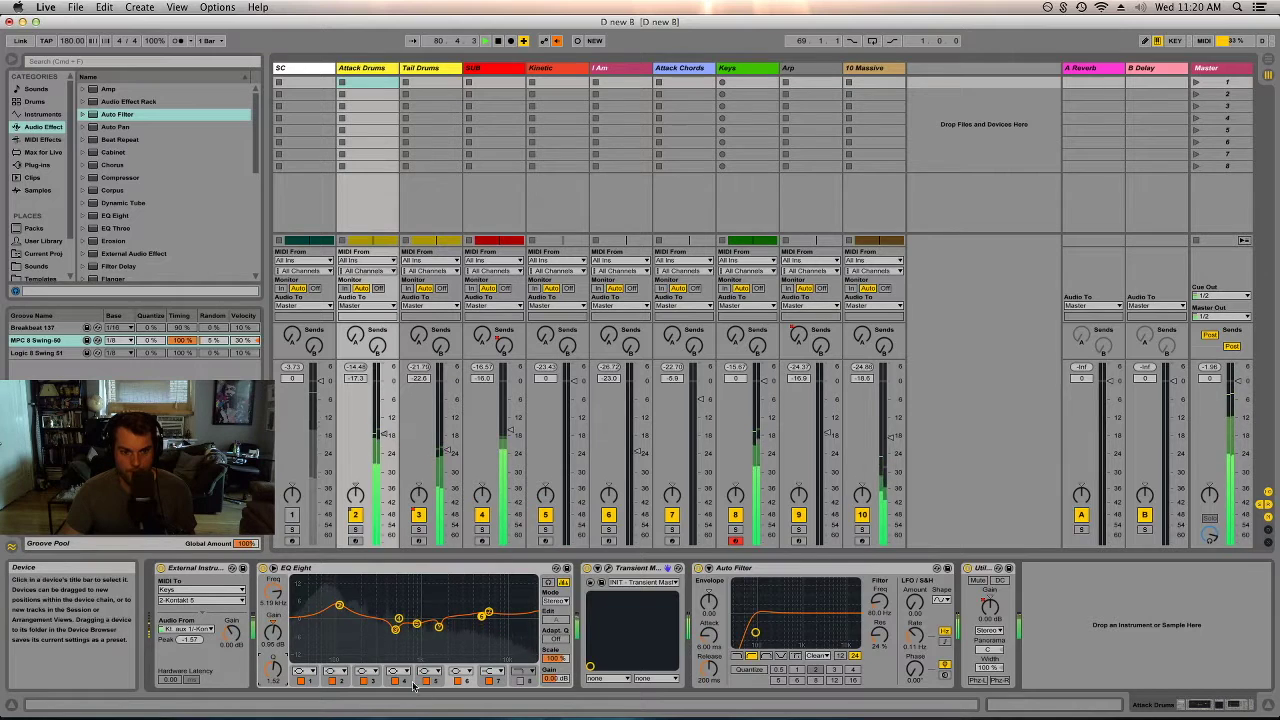
click(522, 671)
click(521, 640)
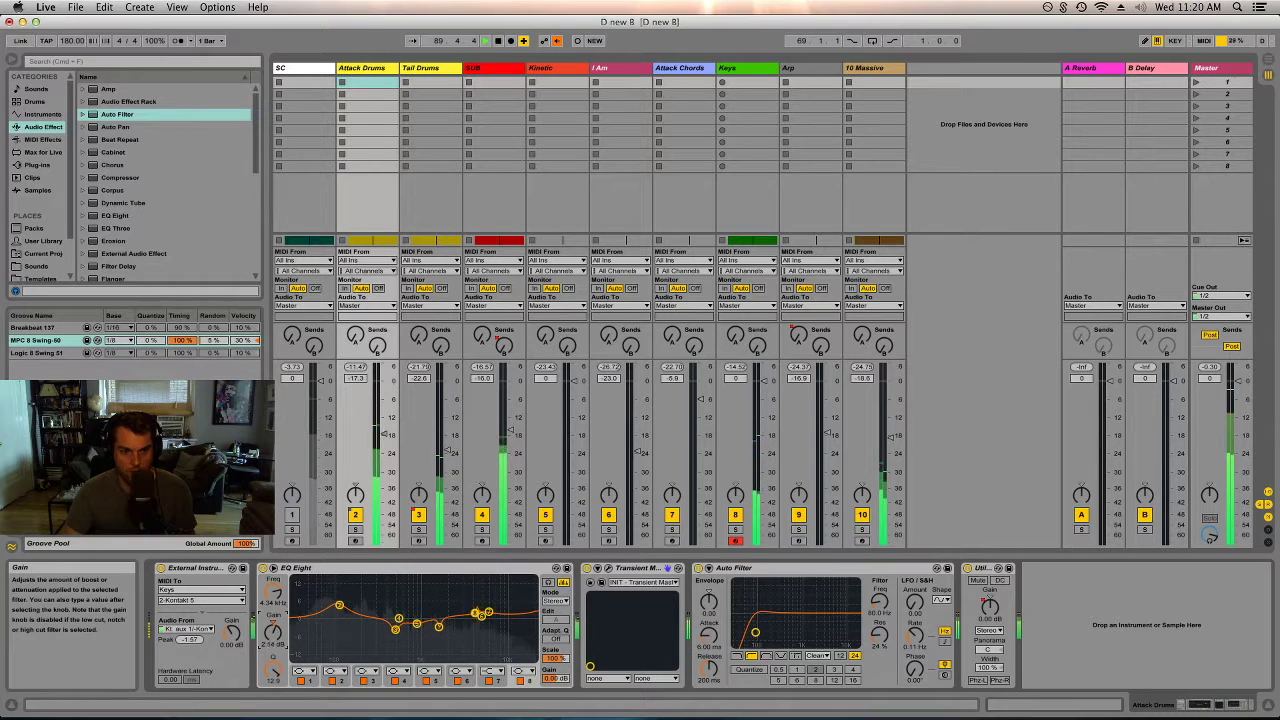
drag(272, 631, 272, 640)
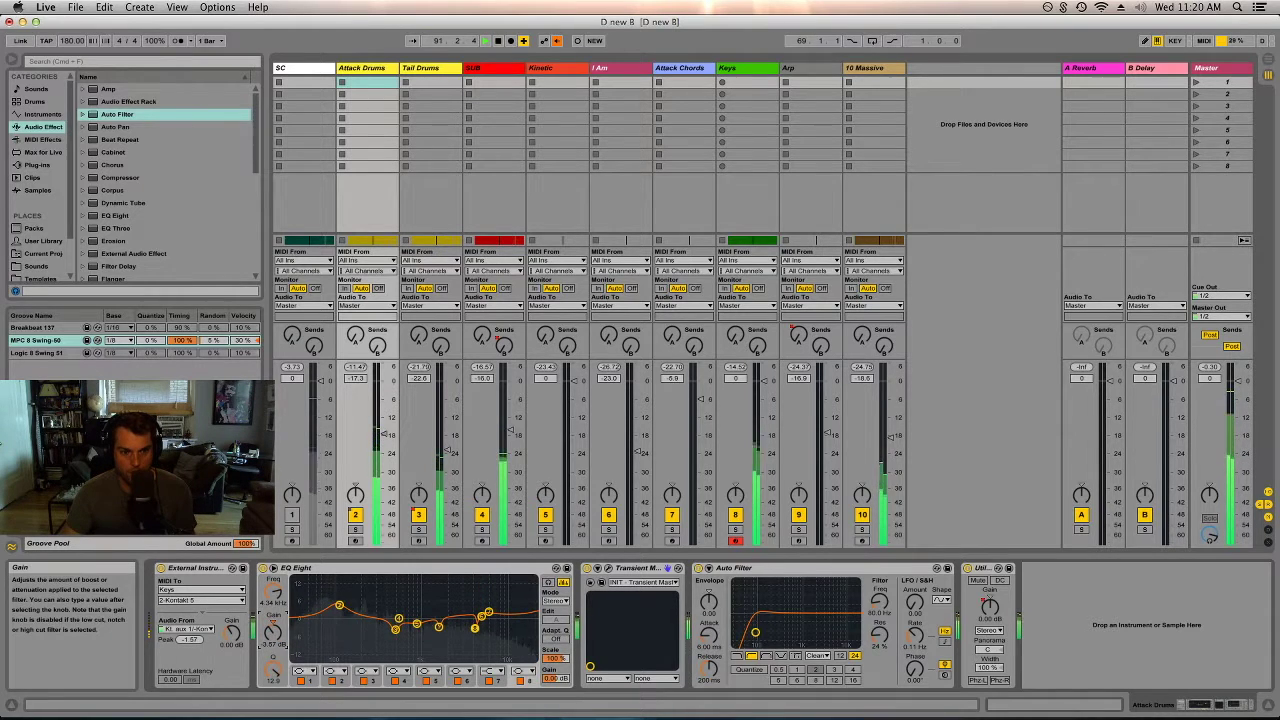
- Raise the Master's band-pass Auto Filter to about 7.3 kHz, and mute and unmute Tail Drums to compare during playback
click(1207, 69)
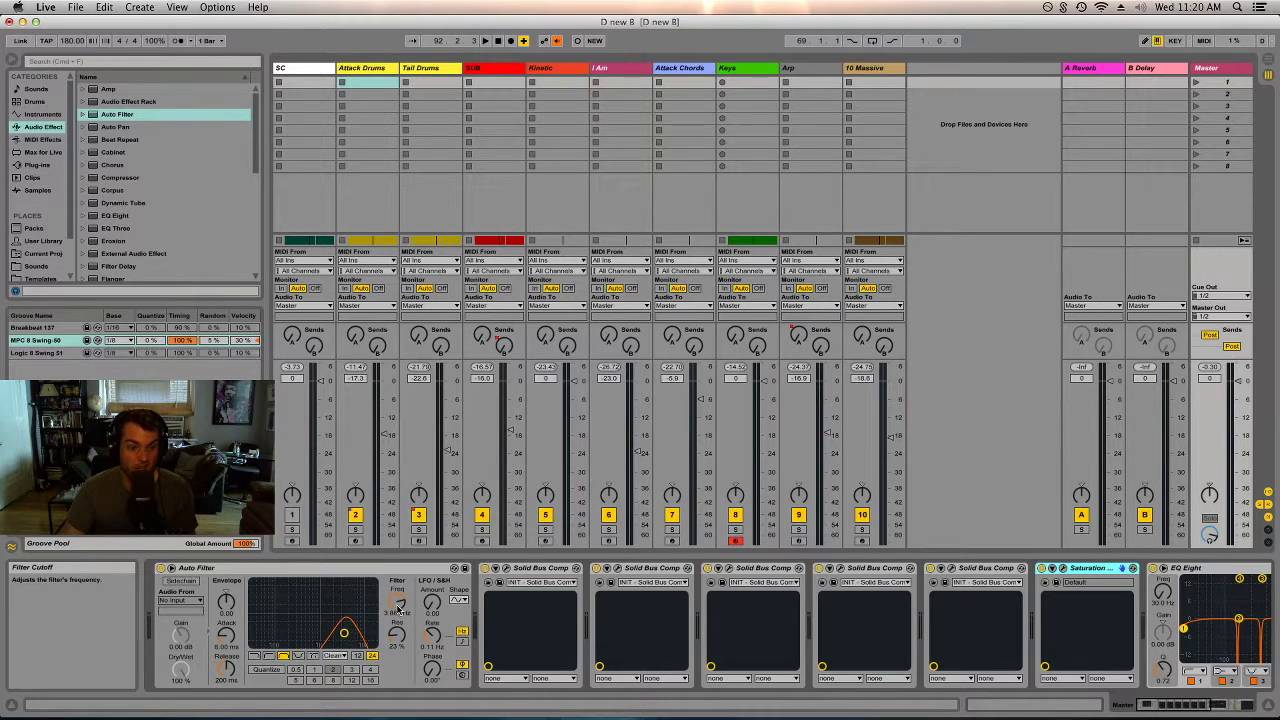
key(space)
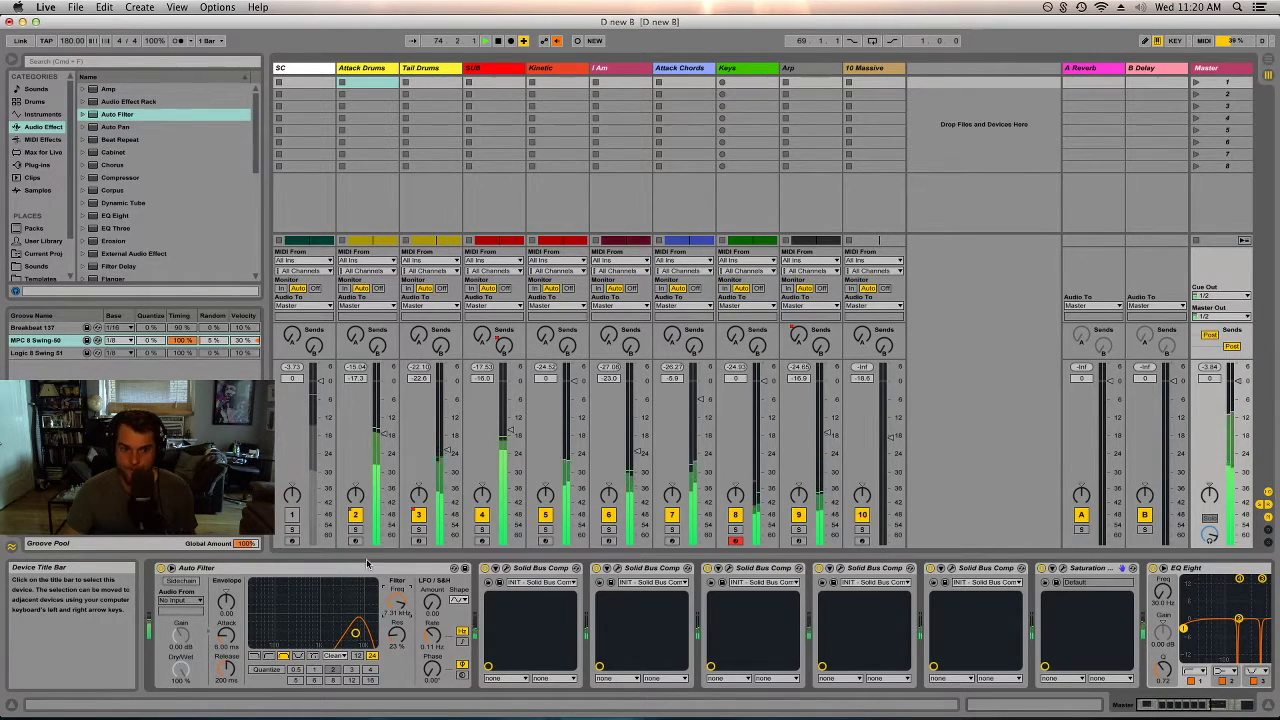
click(418, 515)
click(418, 515)
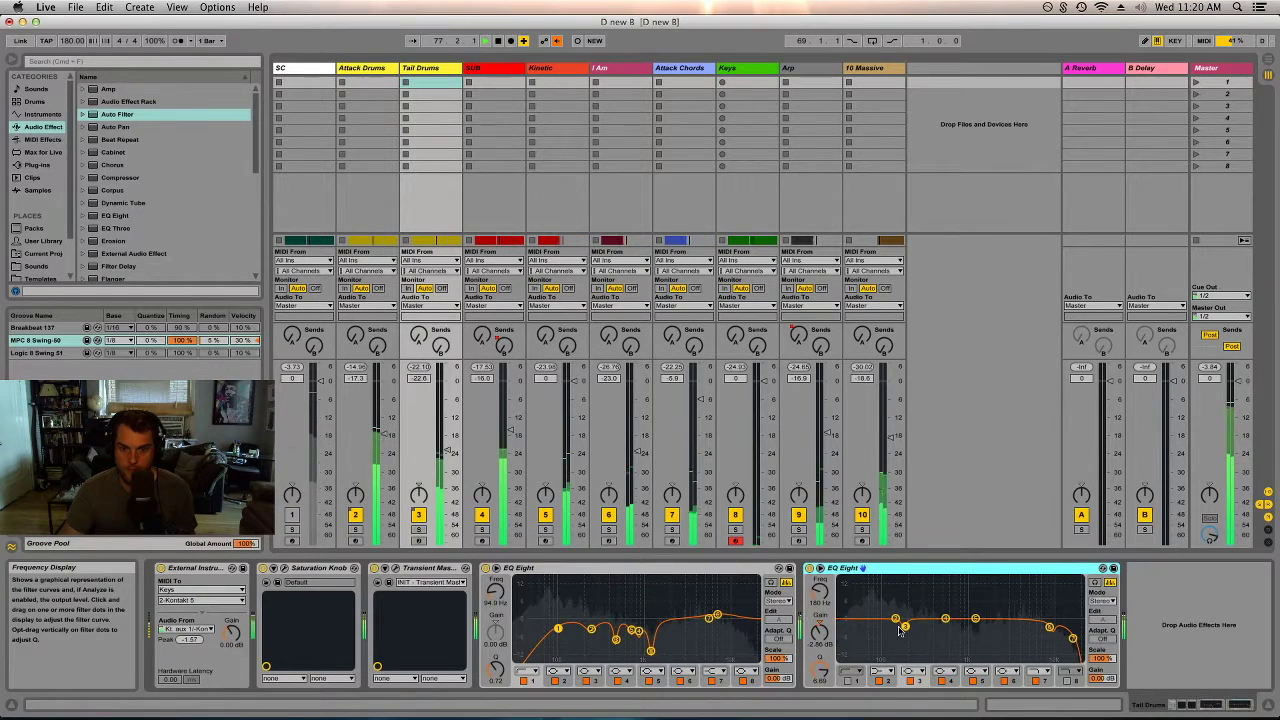
- Set band 6 of Tail Drums' second EQ Eight to a narrow cut of about 4.7 dB at 9.32 kHz
drag(1049, 627, 1052, 643)
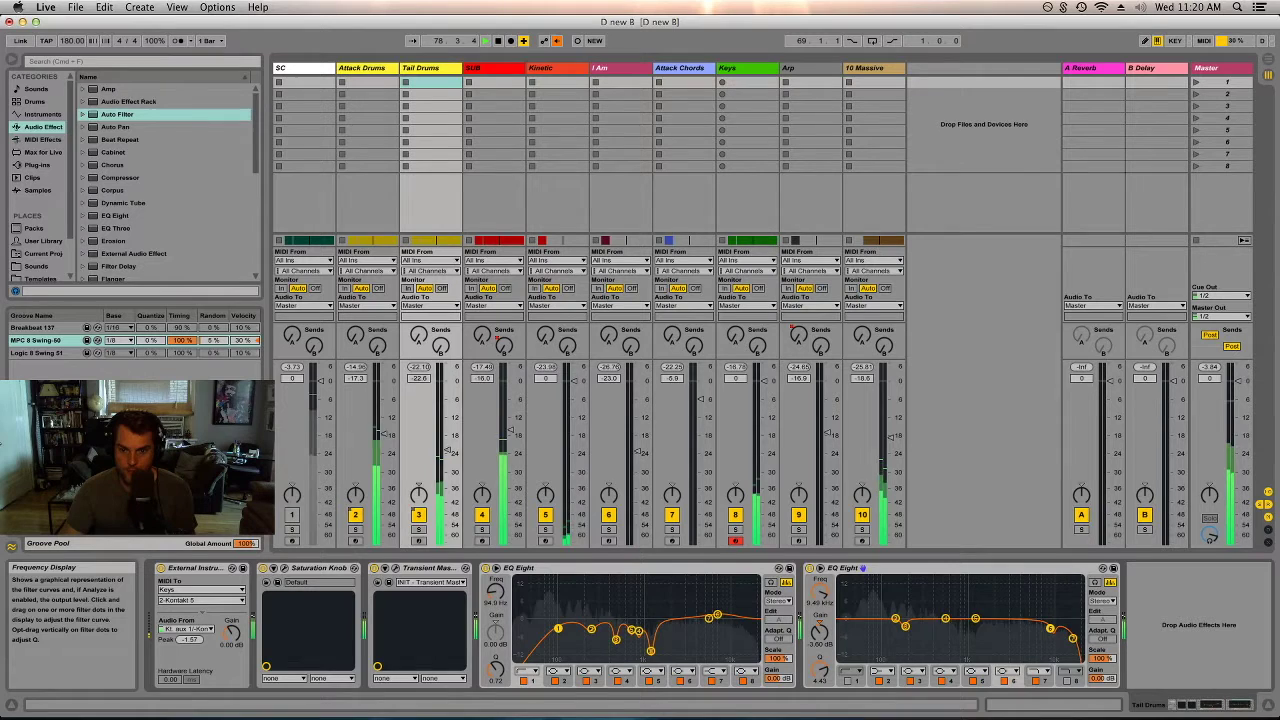
mouse_move(822, 628)
mouse_down()
mouse_move(826, 640)
mouse_move(826, 620)
mouse_up()
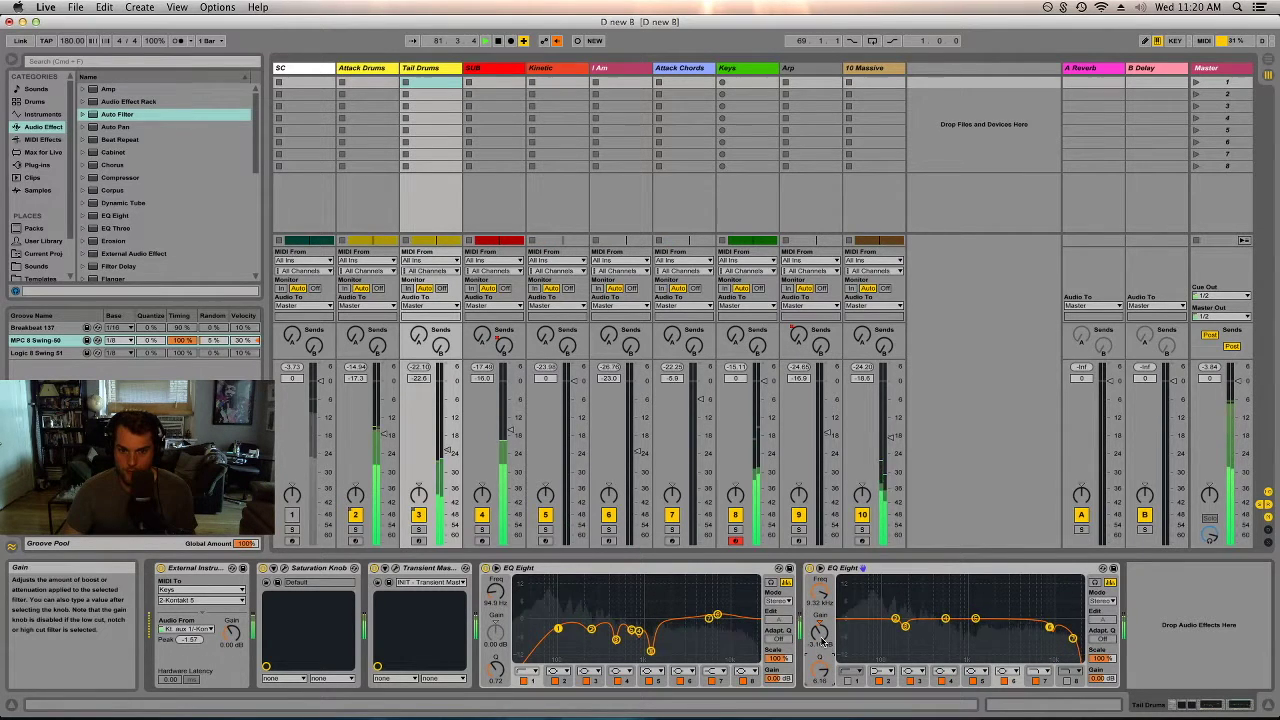
drag(826, 620, 826, 620)
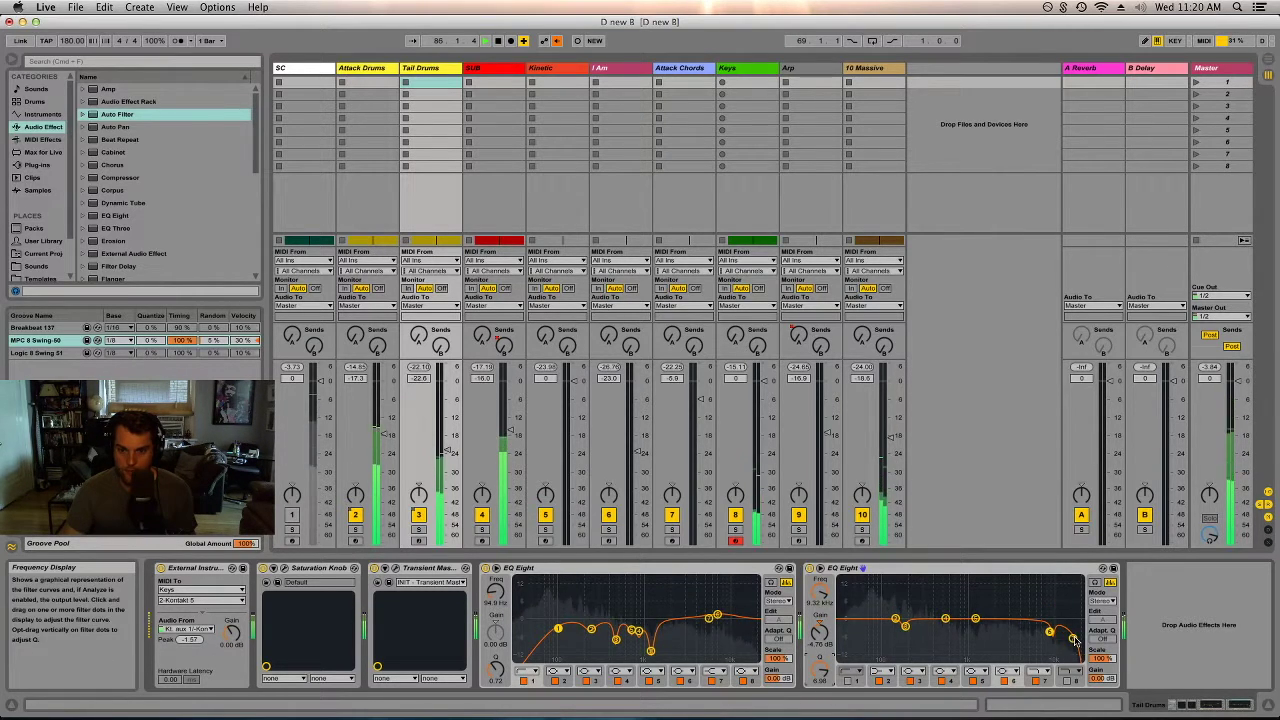
- Sweep the Master's Auto Filter up to 17.0 kHz and switch it off, and open the Master's Saturation Knob window
click(1206, 68)
click(392, 568)
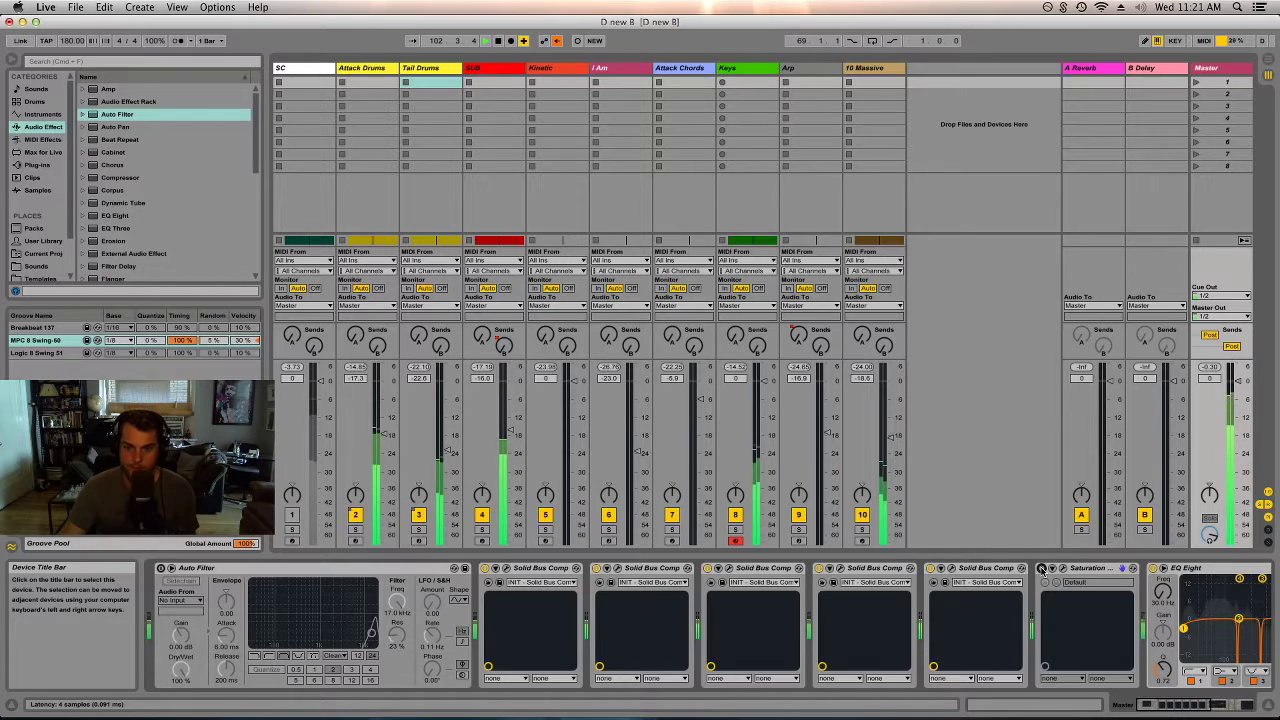
click(1065, 568)
click(808, 145)
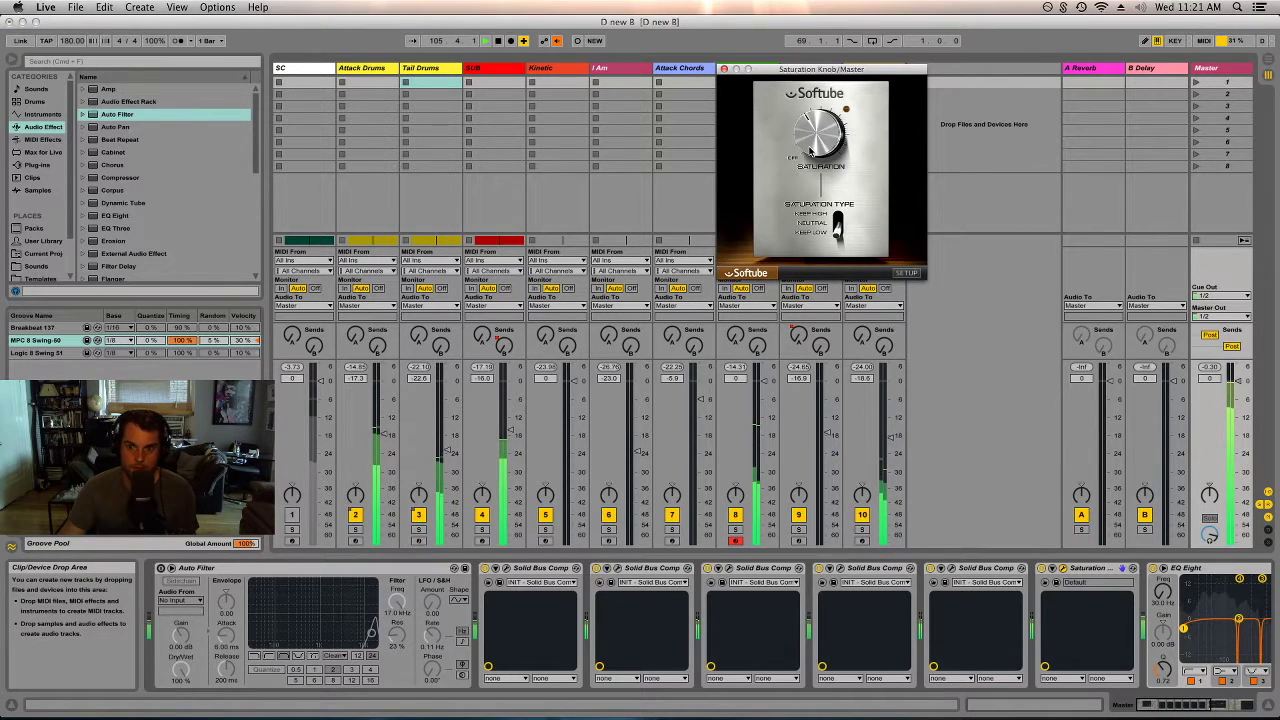
- Close the Saturation Knob plug-in window of the Master track
click(725, 69)
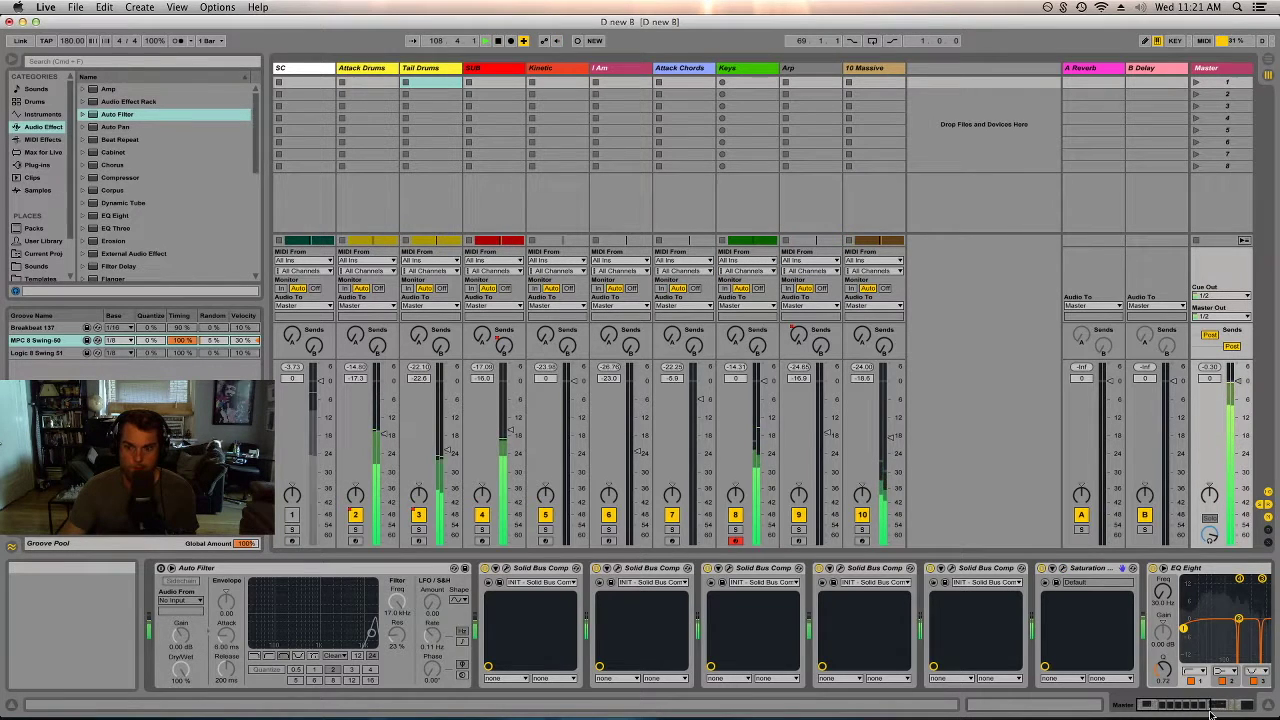
click(1256, 703)
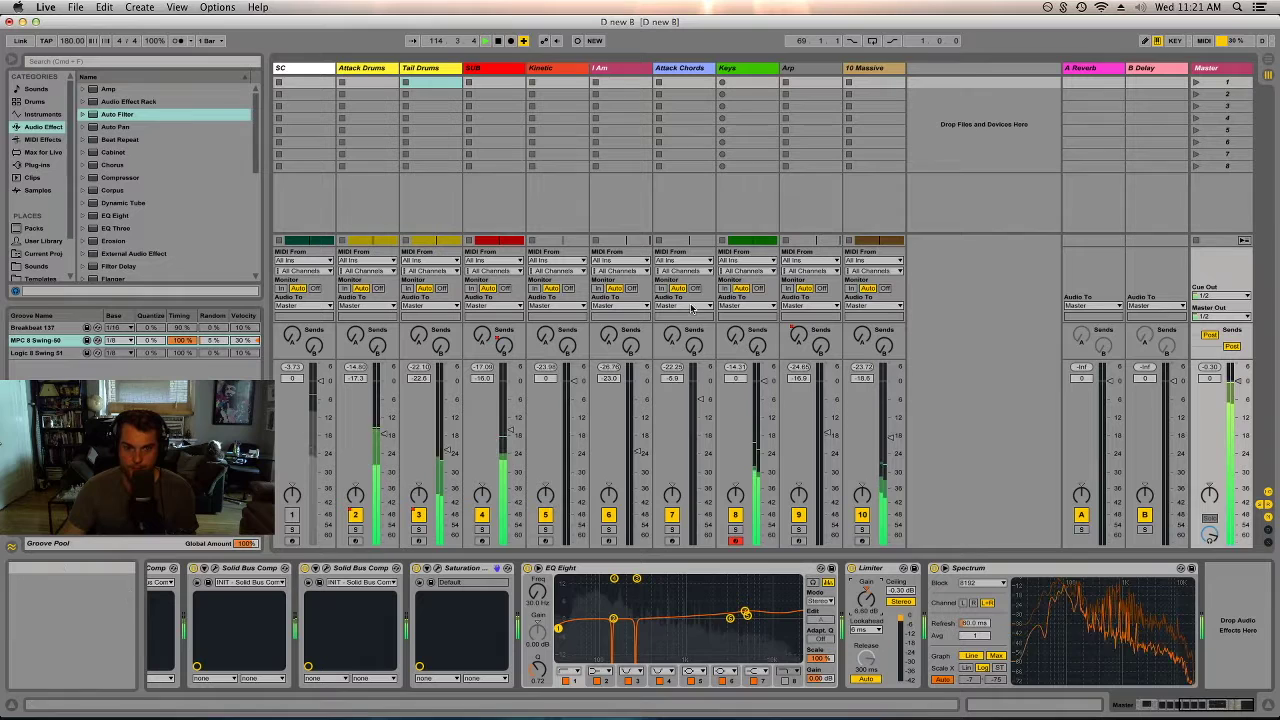
- Insert a Saturator on the Attack Drums track between Transient Master and Auto Filter
click(364, 68)
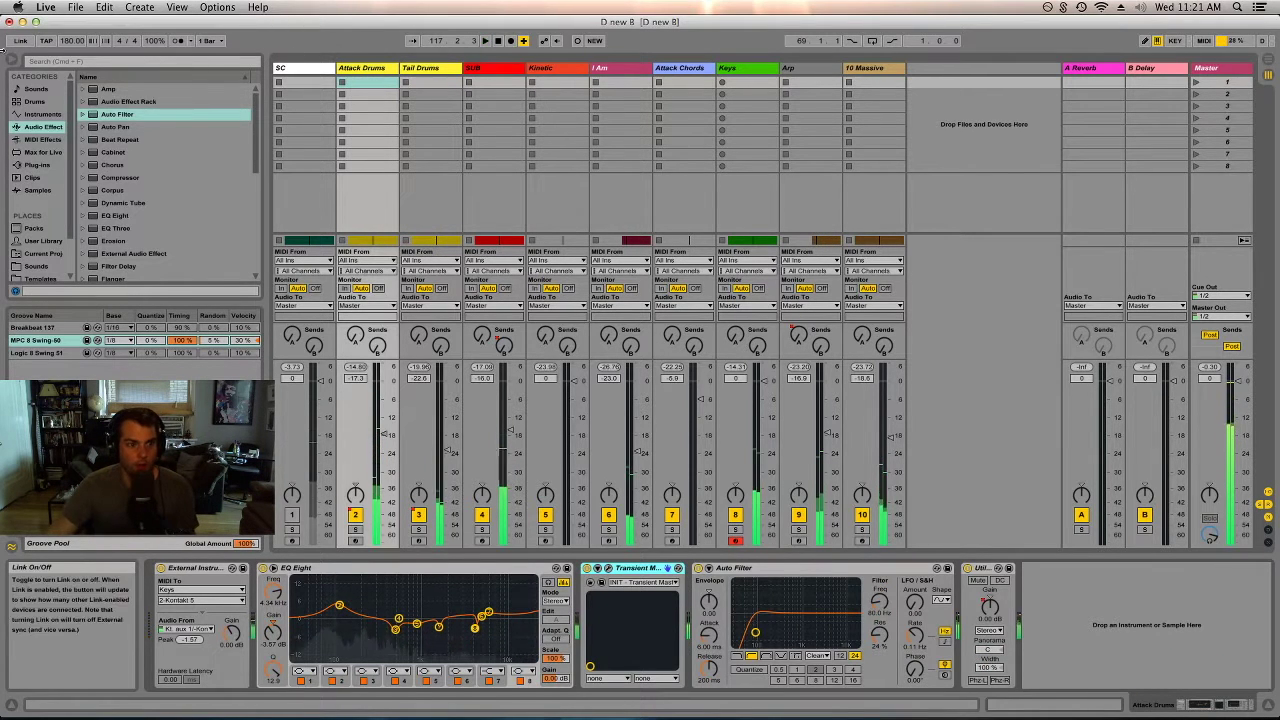
scroll(125, 193, down, 3)
scroll(125, 193, down, 3)
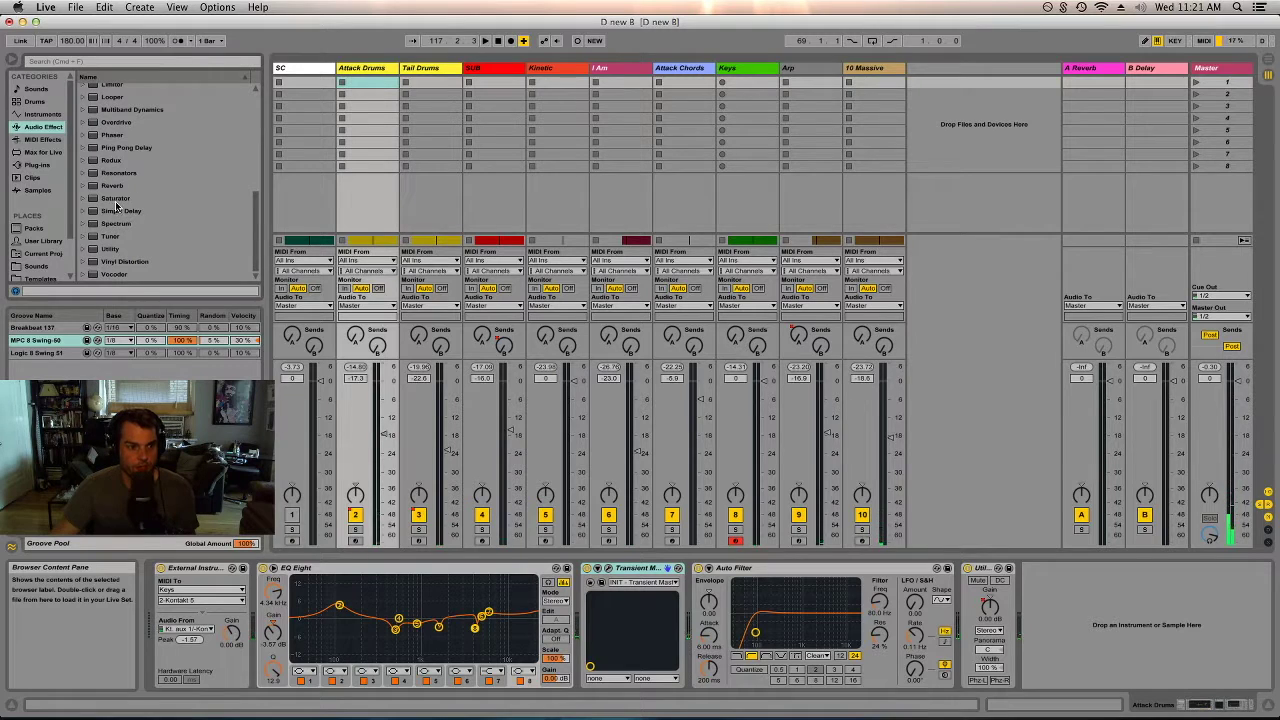
click(115, 199)
drag(561, 551, 660, 602)
click(646, 569)
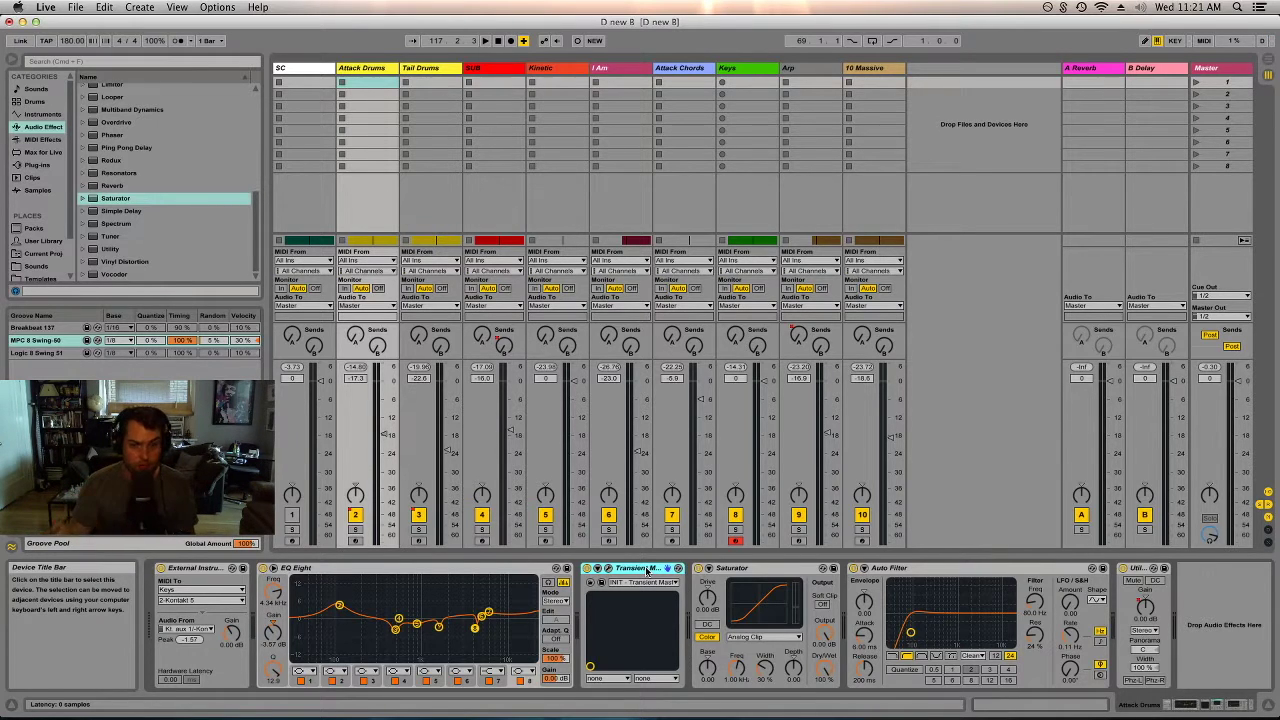
- During playback with Attack Drums soloed, set the Saturator's drive to 5.14 dB and its output to -4 dB
click(735, 568)
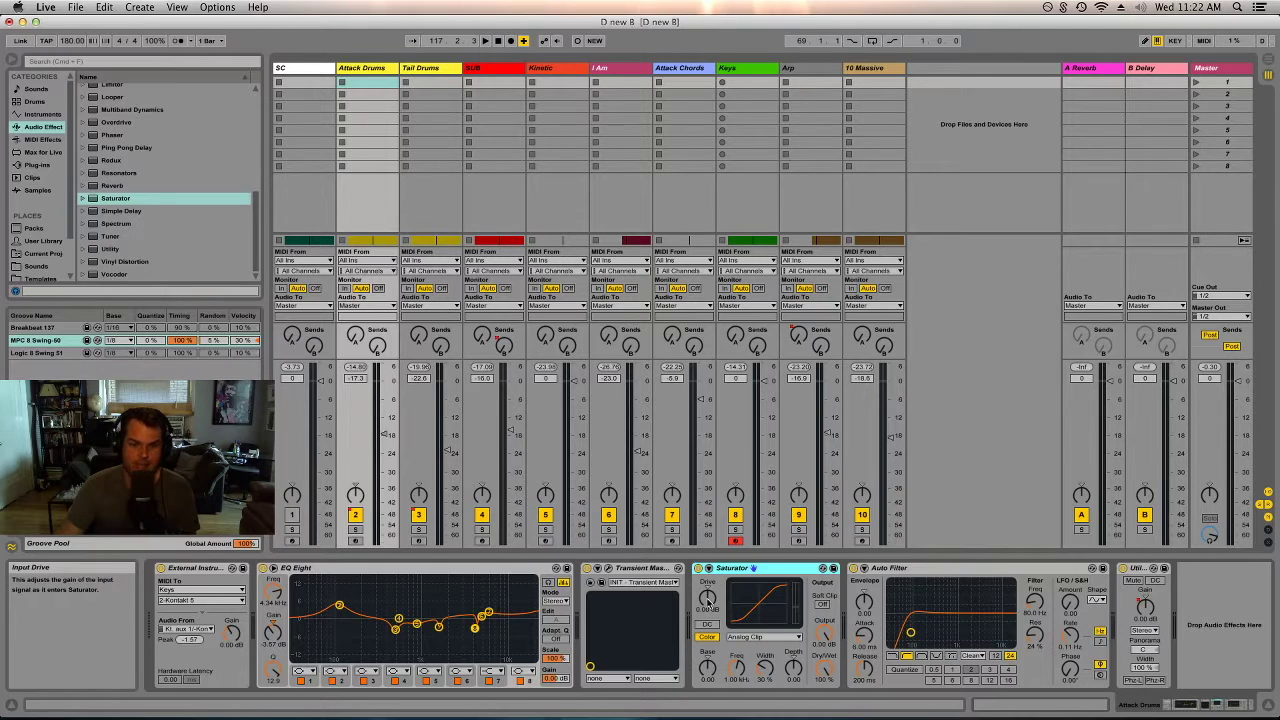
click(707, 598)
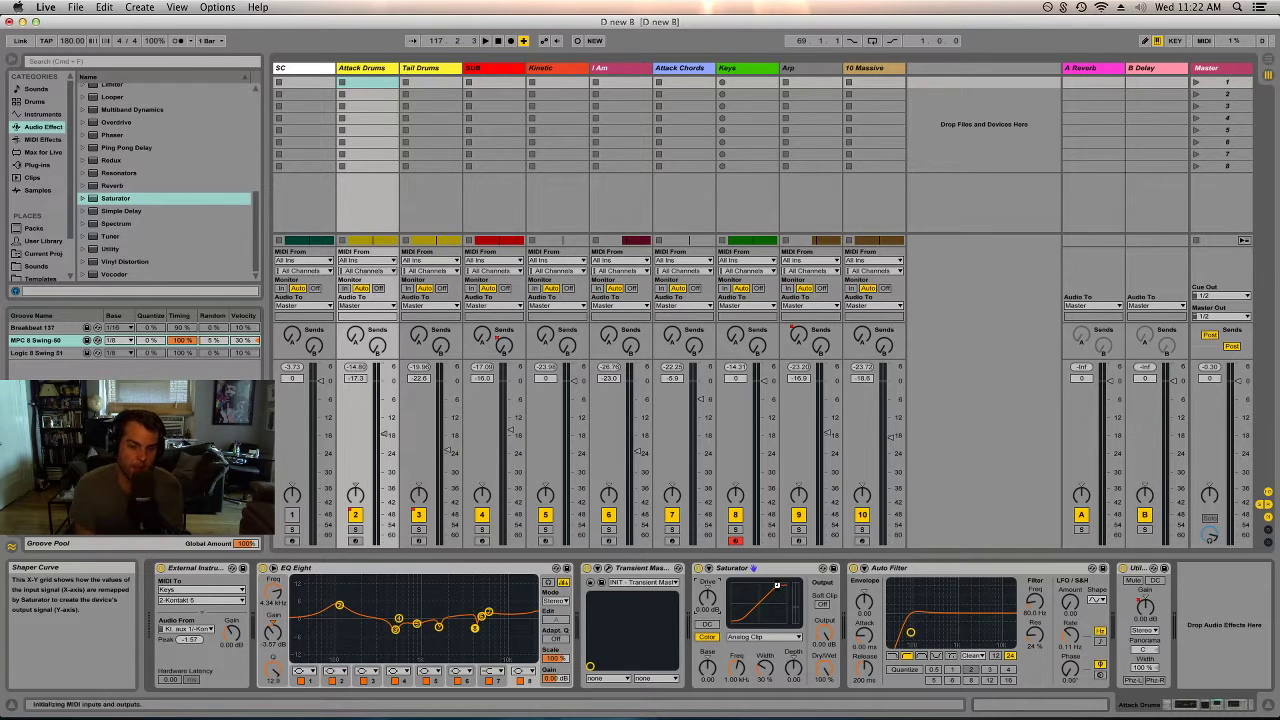
click(787, 572)
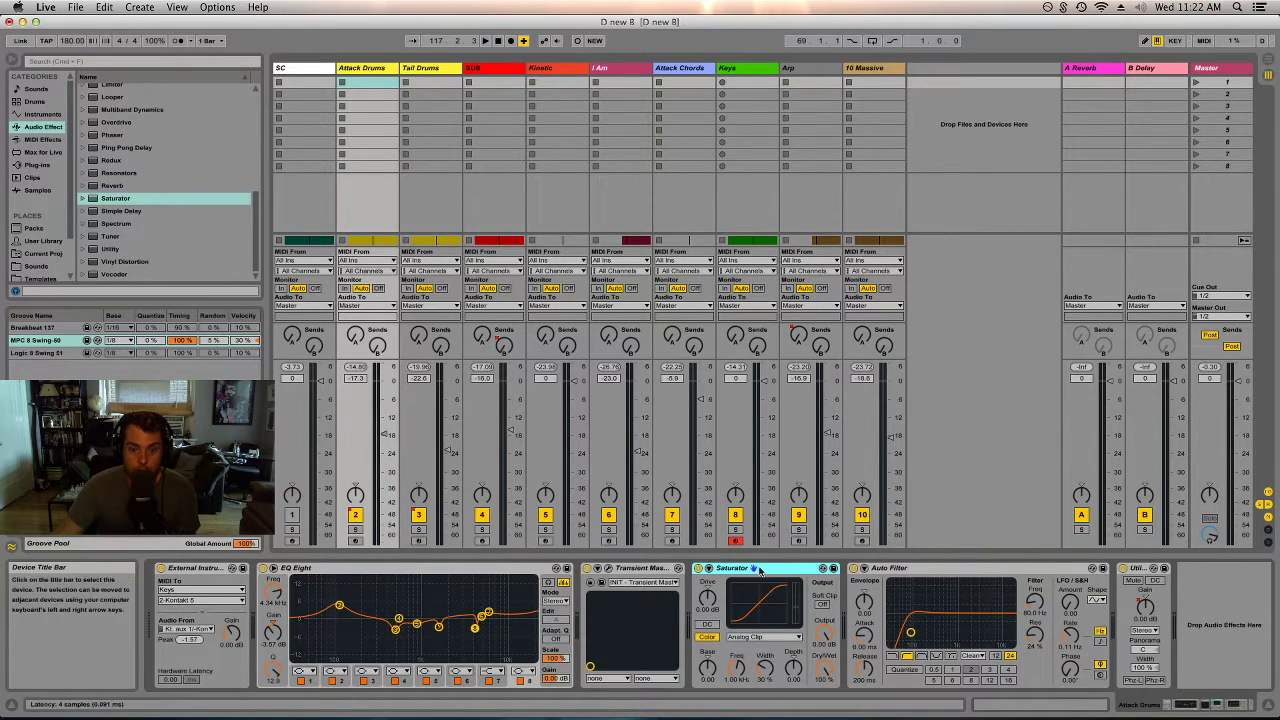
key(space)
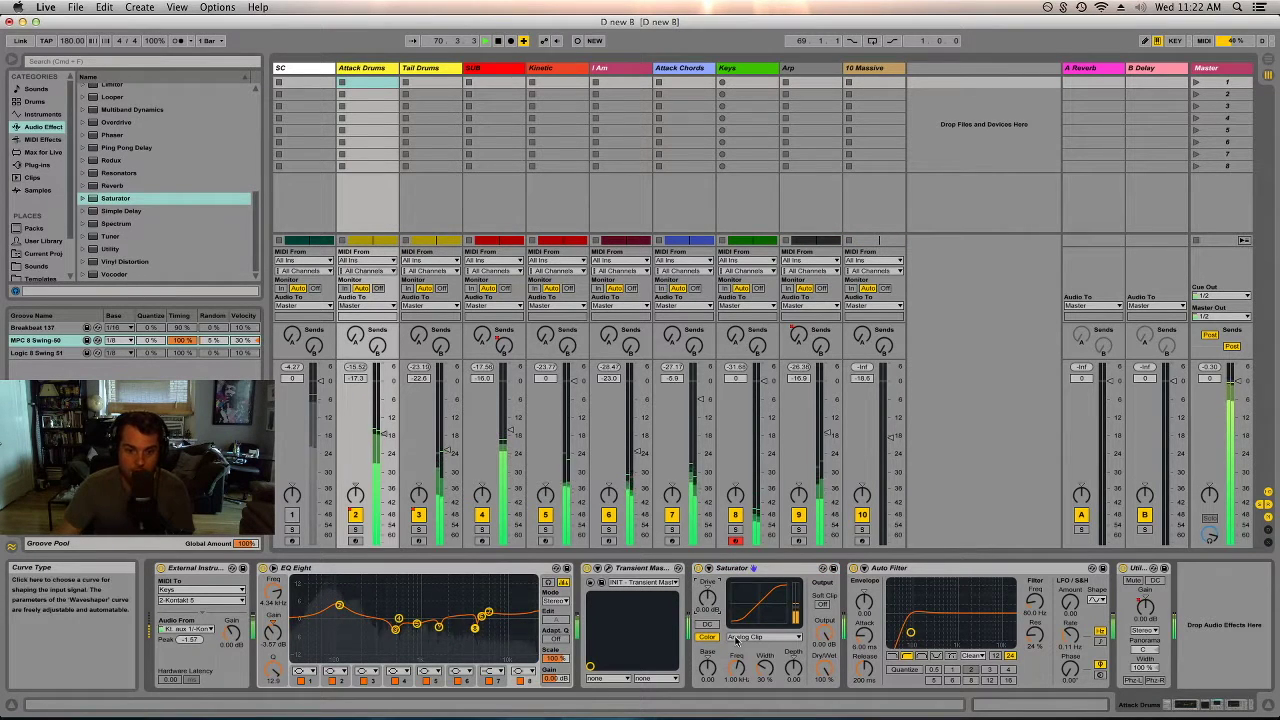
click(355, 529)
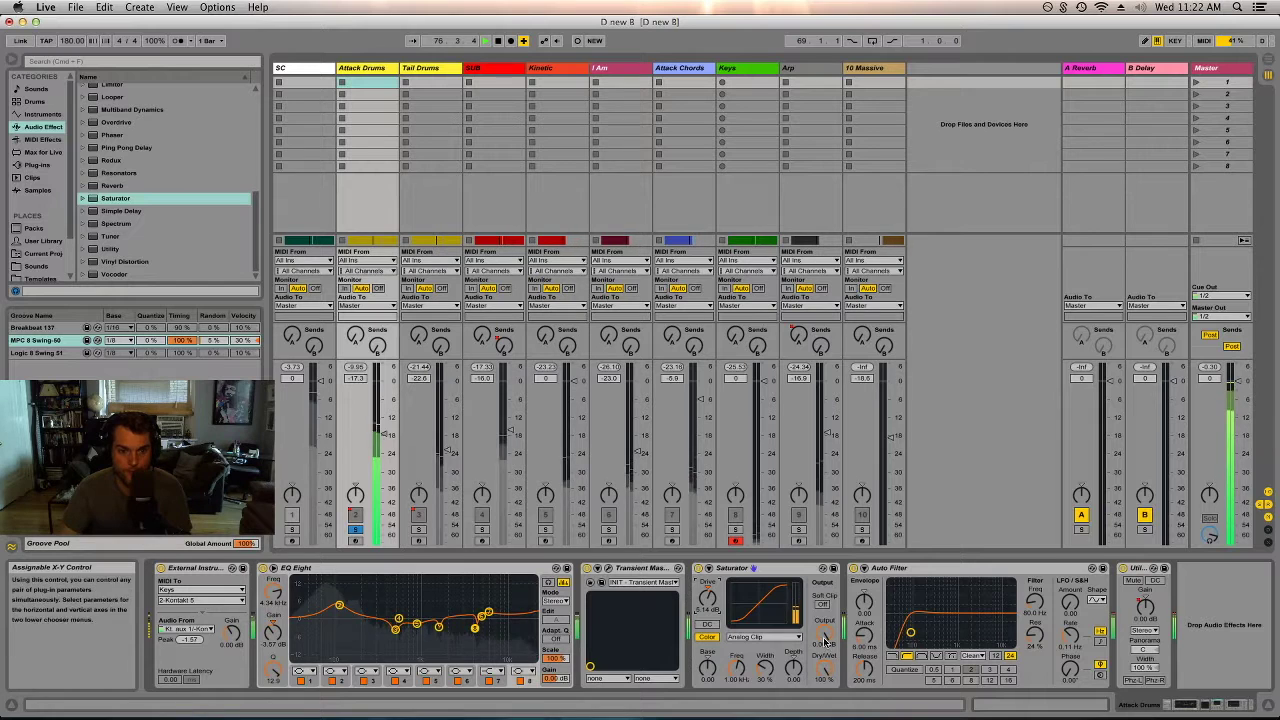
drag(825, 640, 825, 665)
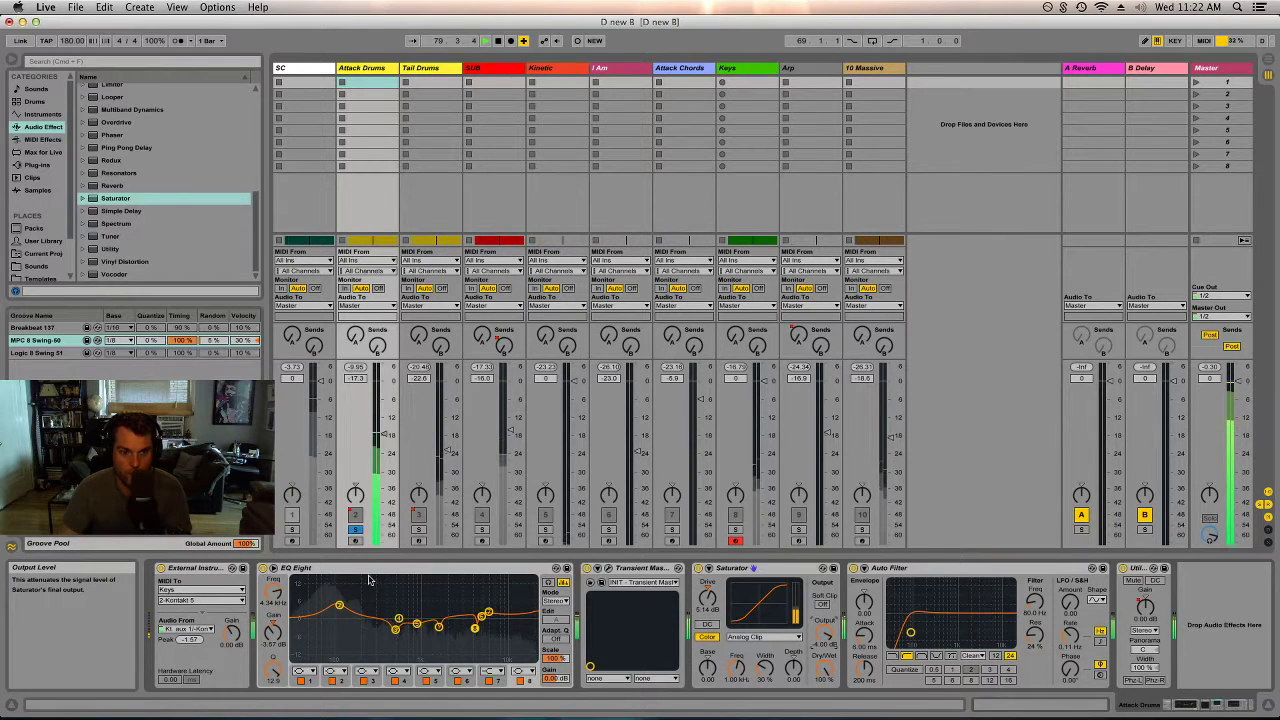
- Unsolo Attack Drums, set its track volume to -16.3 dB and set the Saturator's output to -3 dB
click(354, 530)
drag(385, 437, 385, 430)
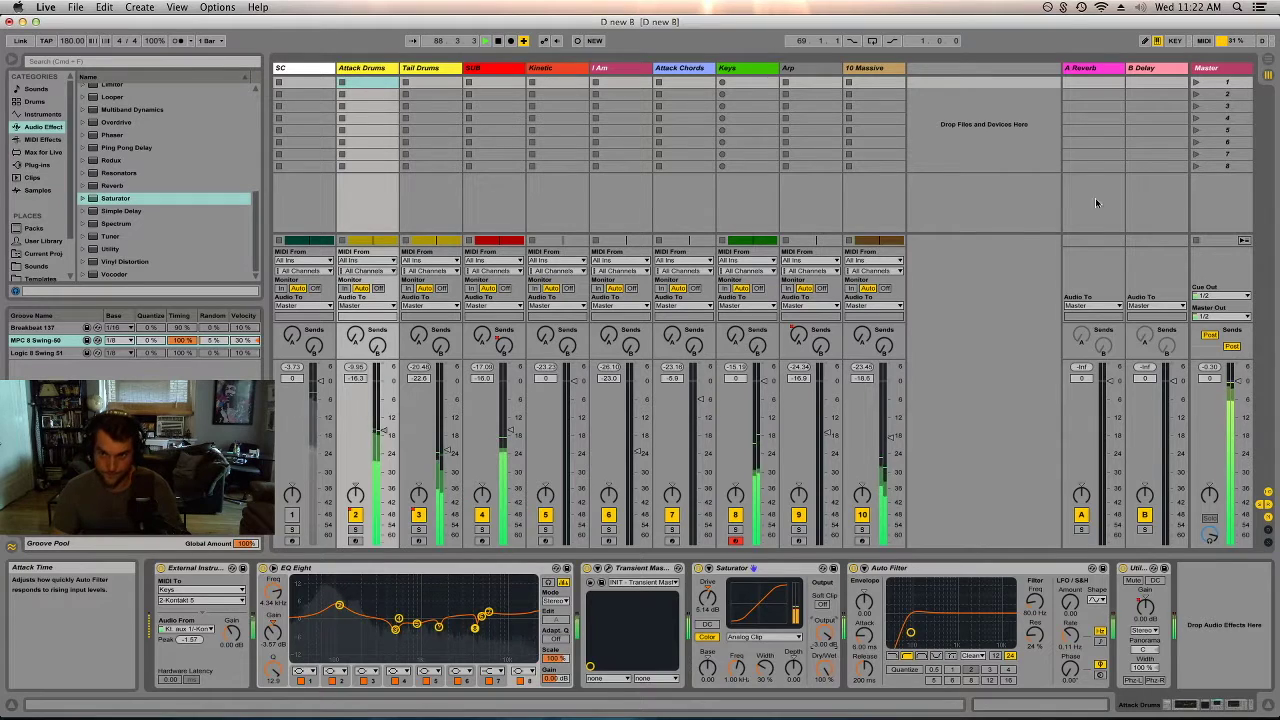
- Compare the Master track's EQ Eight on and off, leaving it bypassed
click(1215, 440)
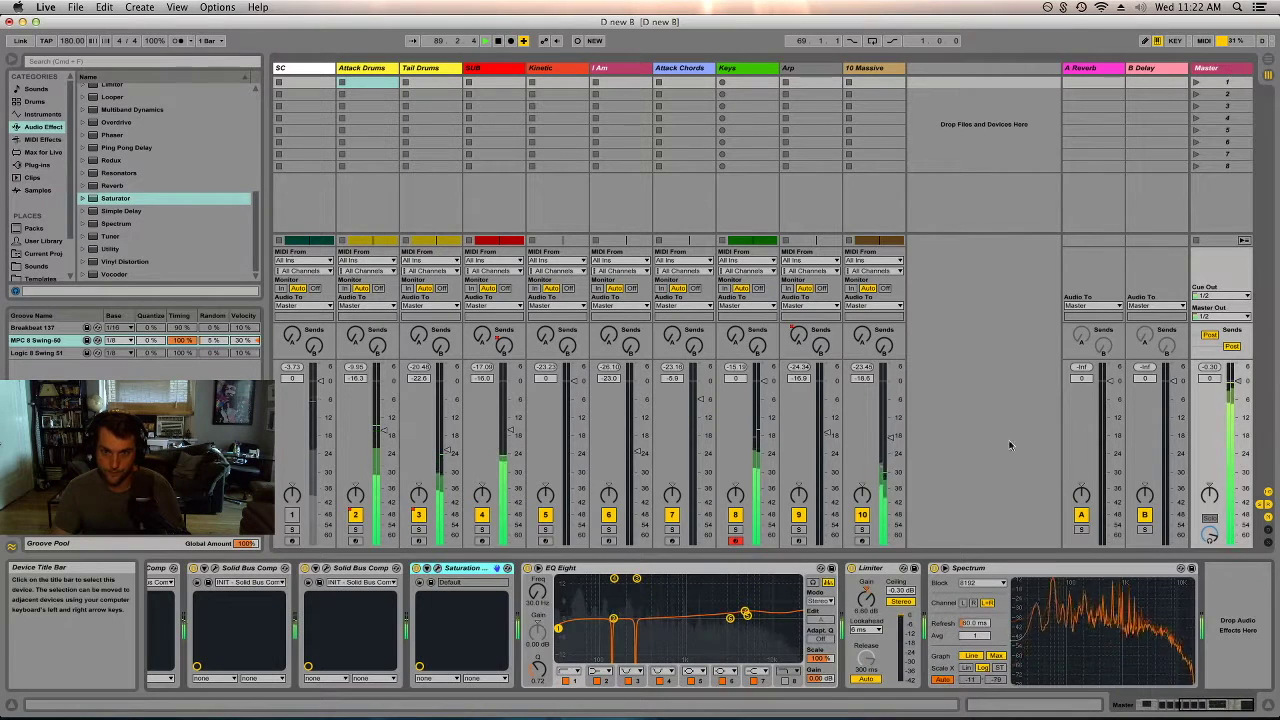
click(529, 568)
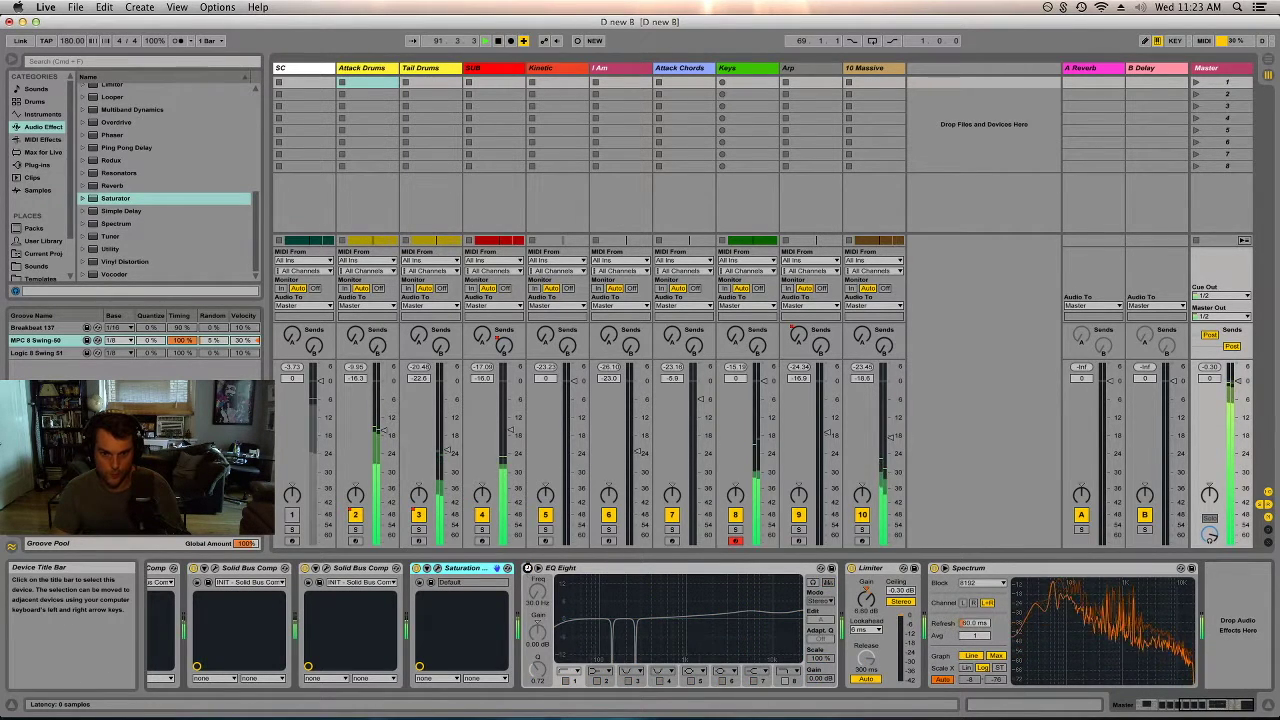
click(529, 568)
click(529, 568)
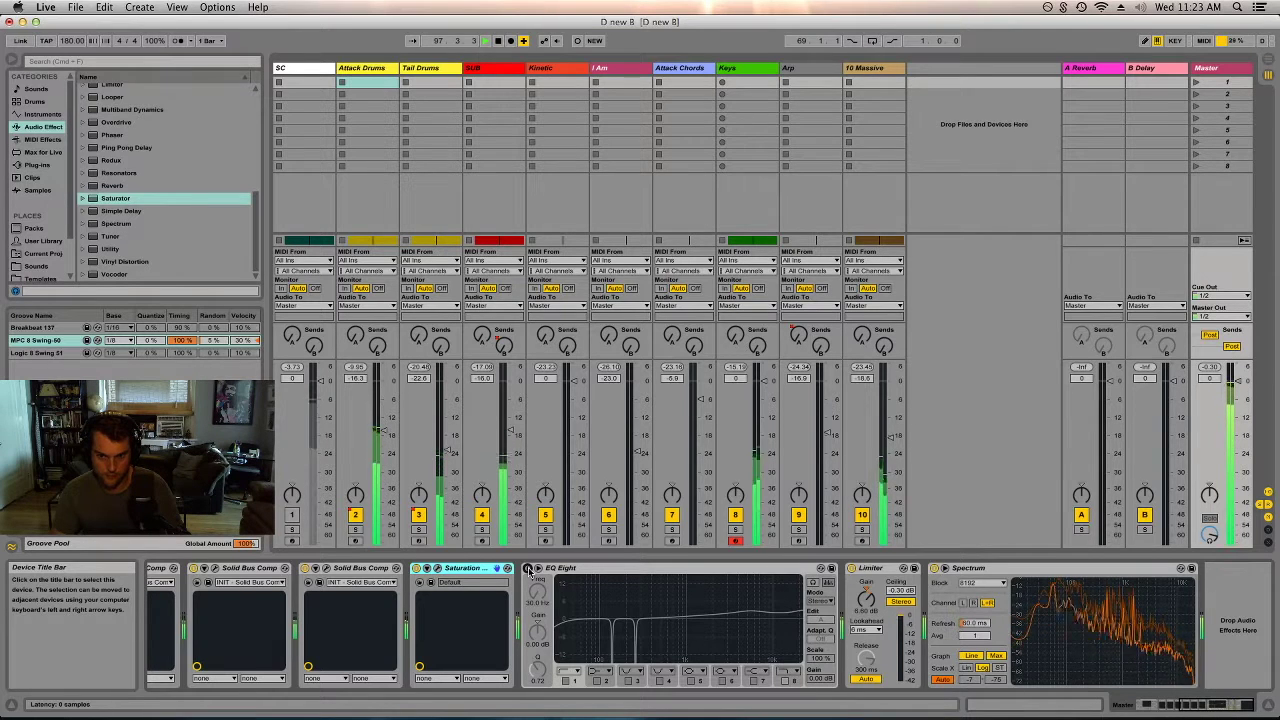
- Mute the SUB track and audition the mix with Keys muted and unmuted
click(481, 515)
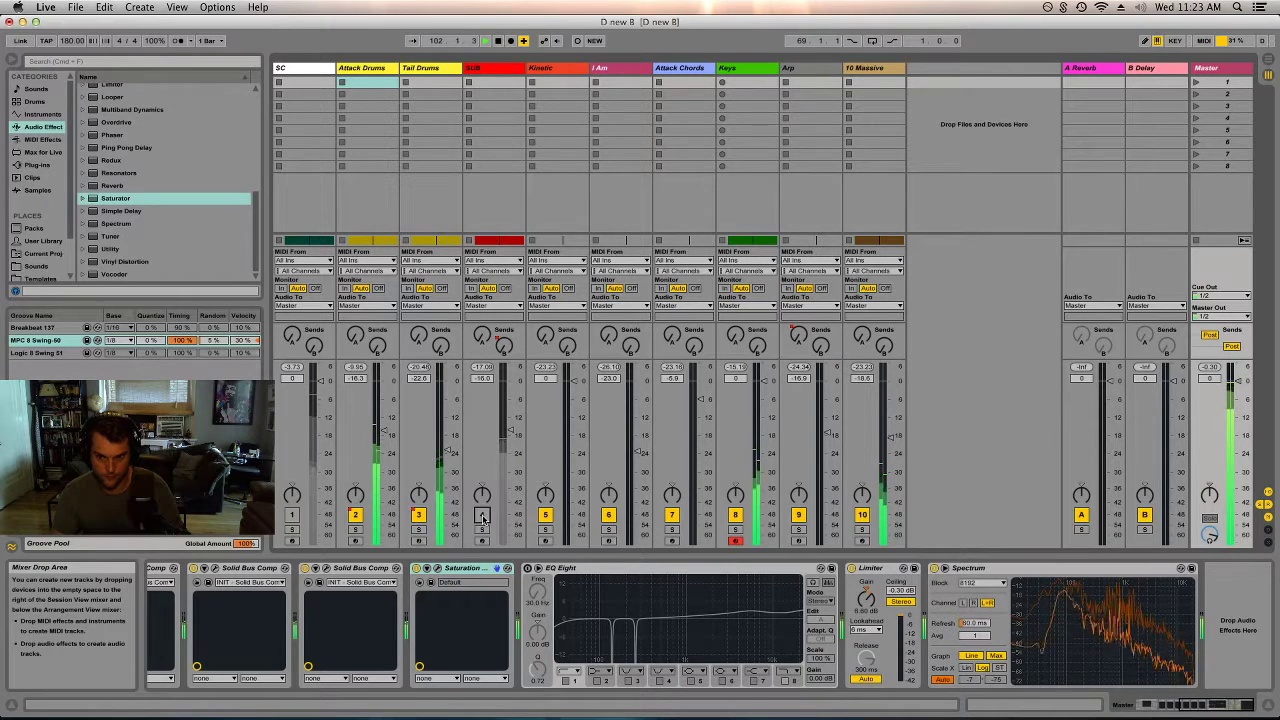
click(735, 515)
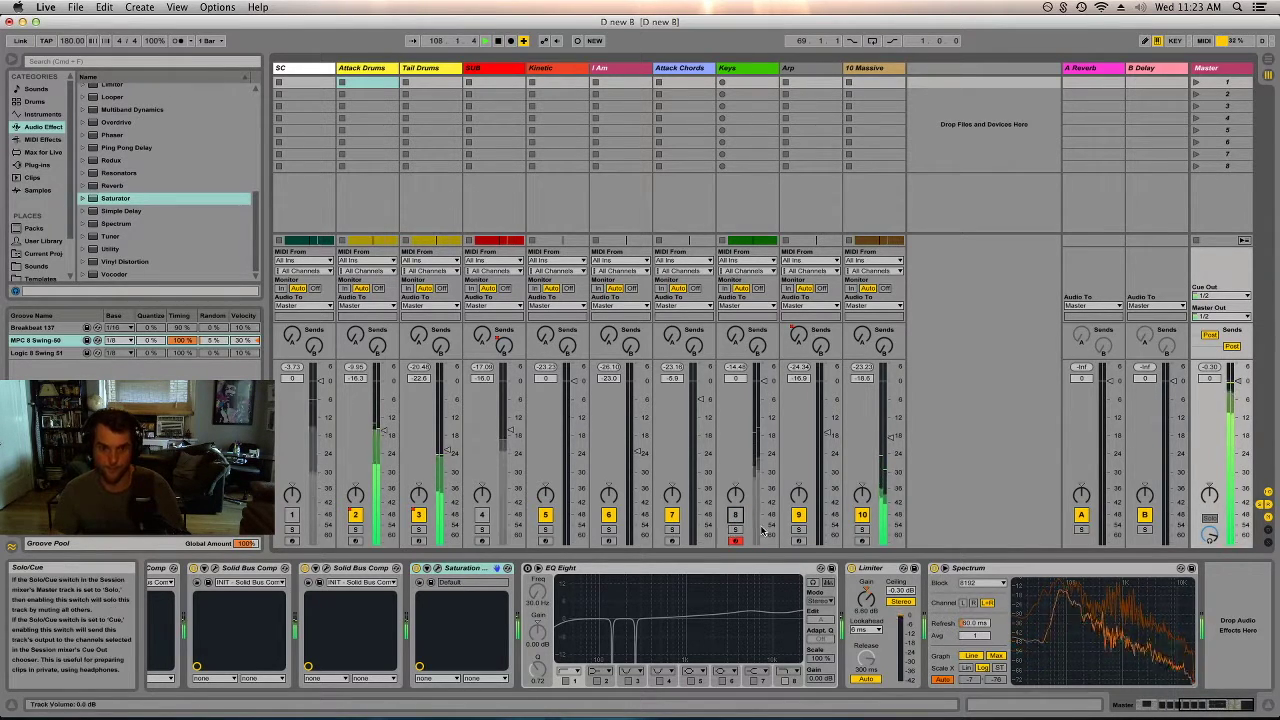
click(736, 515)
- On the Keys track's EQ Eight, move the 1.83 kHz band to 3.39 kHz with 6.32 dB of gain
click(750, 470)
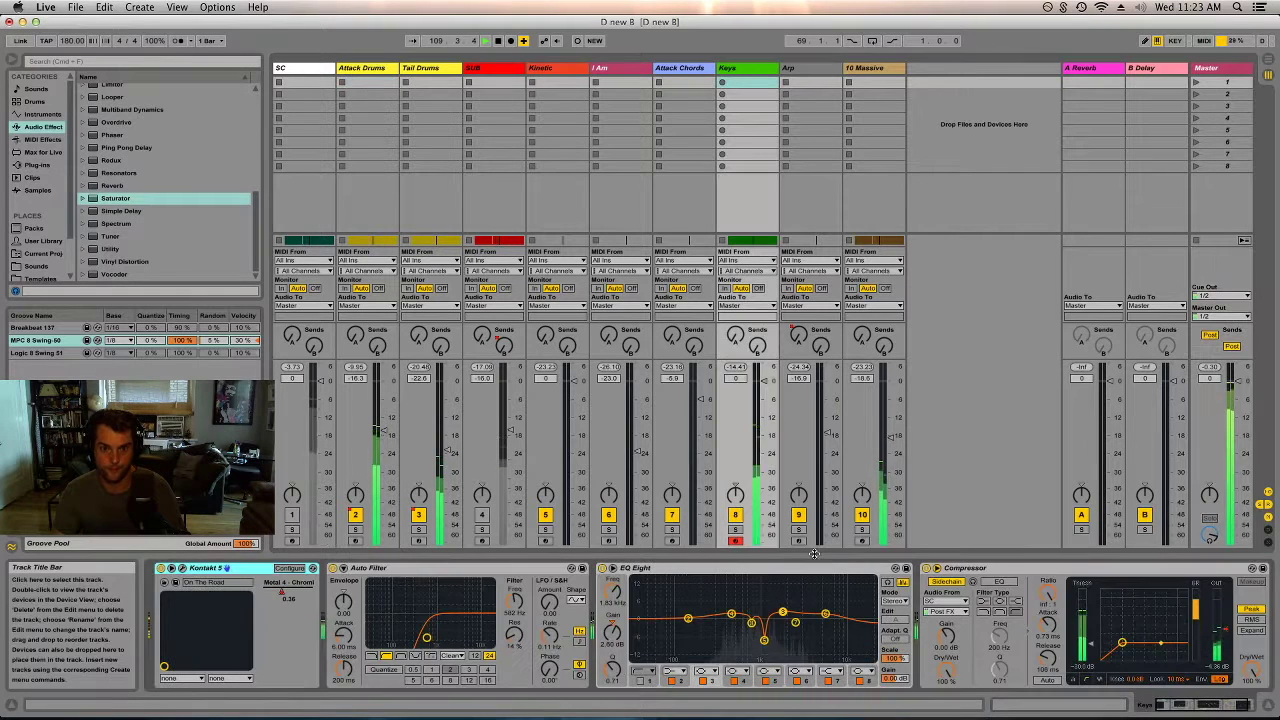
mouse_move(786, 611)
mouse_down()
mouse_move(776, 604)
mouse_move(804, 602)
mouse_up()
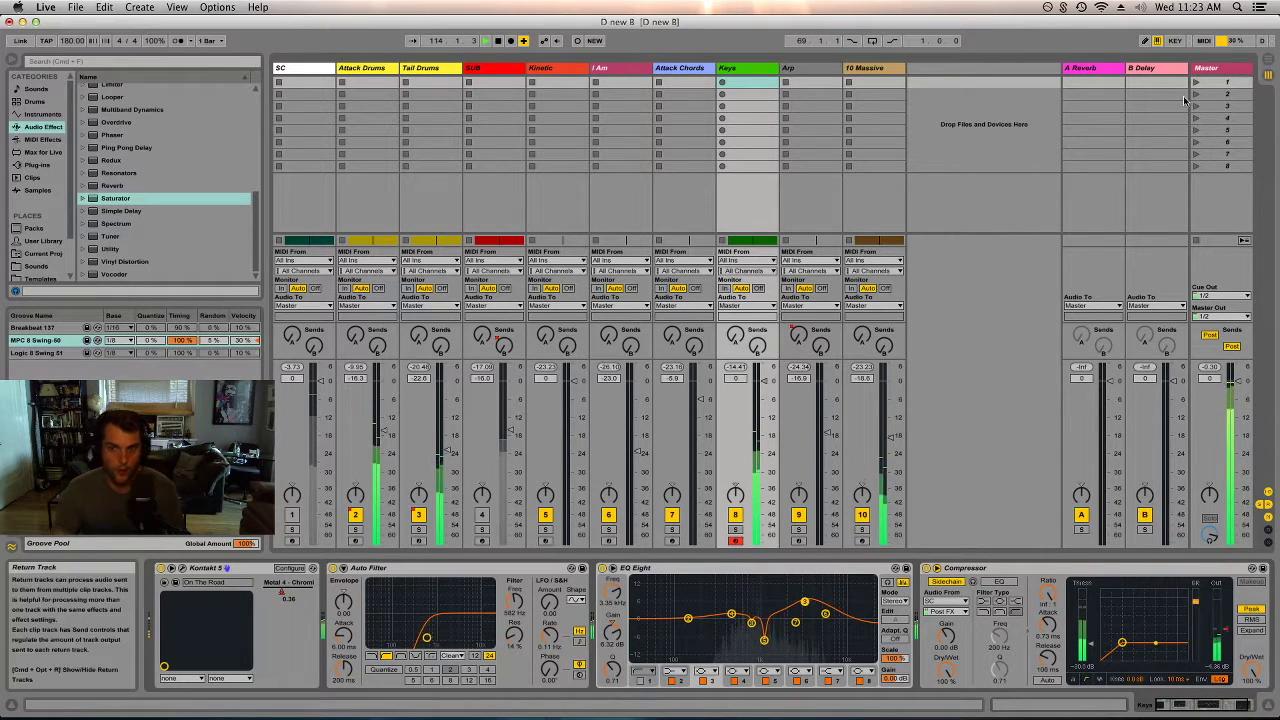
- Enlarge the Master track's Spectrum display to examine the mix's frequency curve, and return it to its compact size
click(1216, 70)
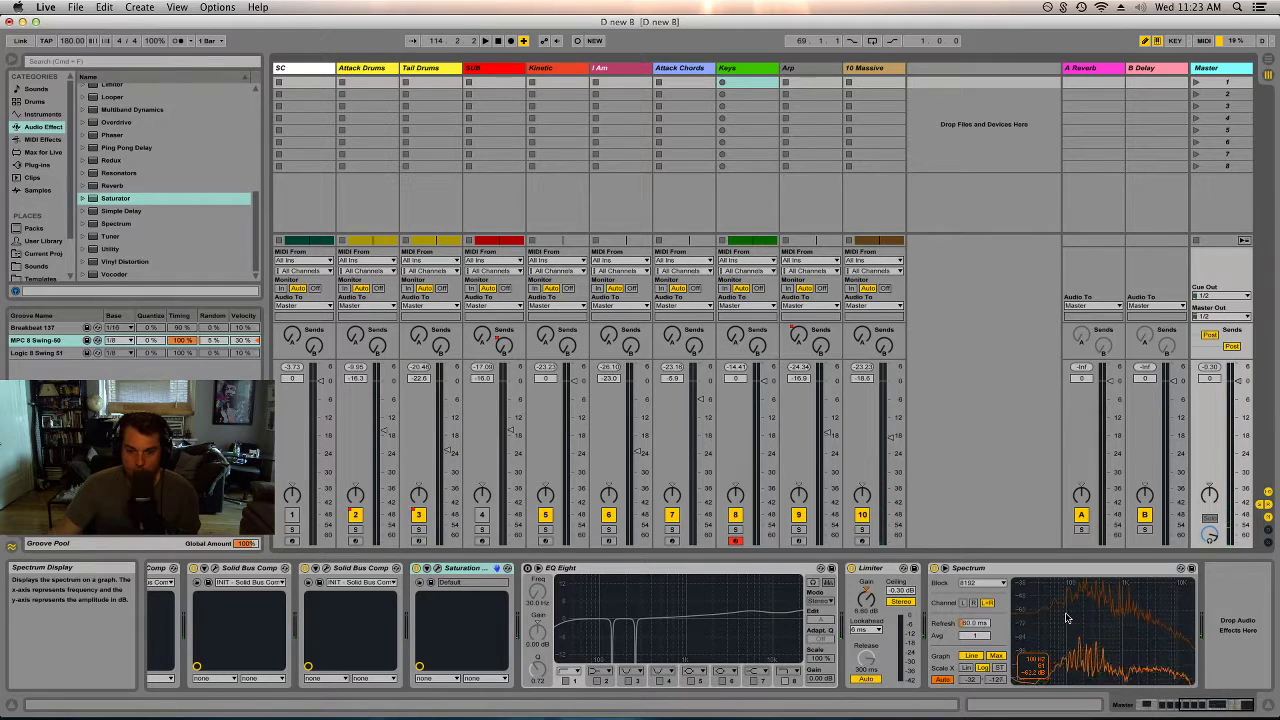
click(1180, 568)
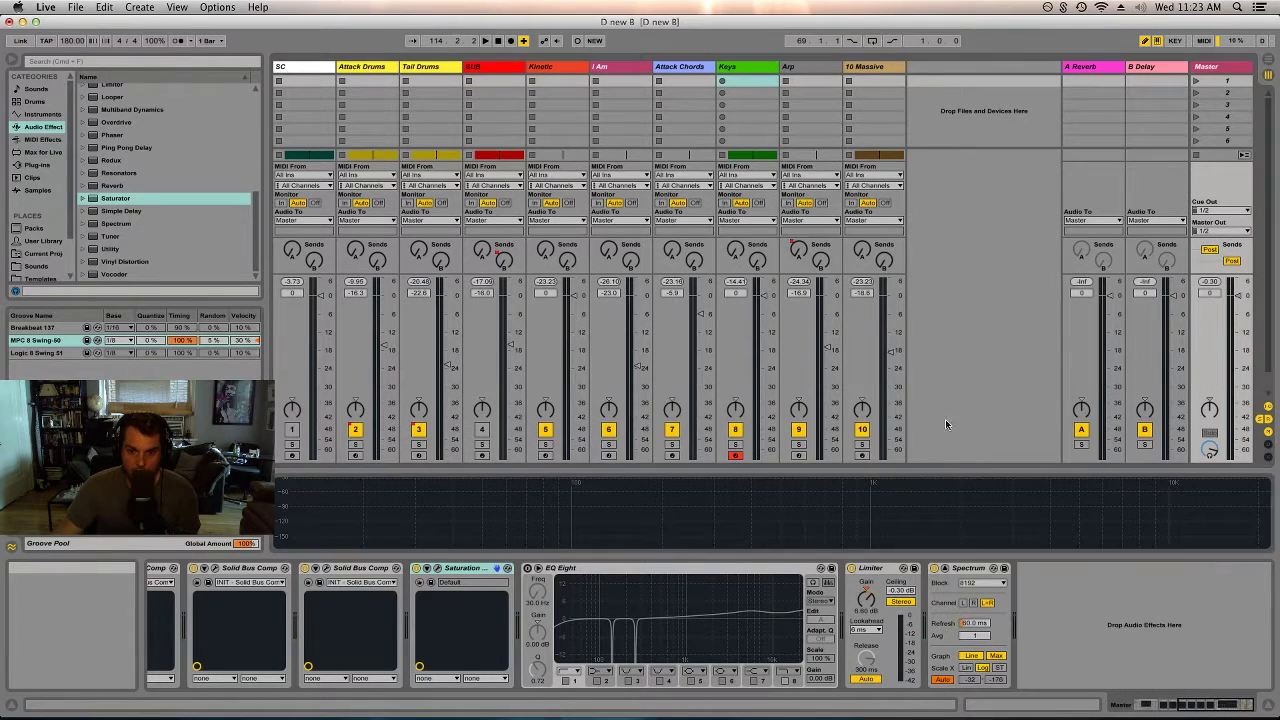
drag(952, 477, 980, 126)
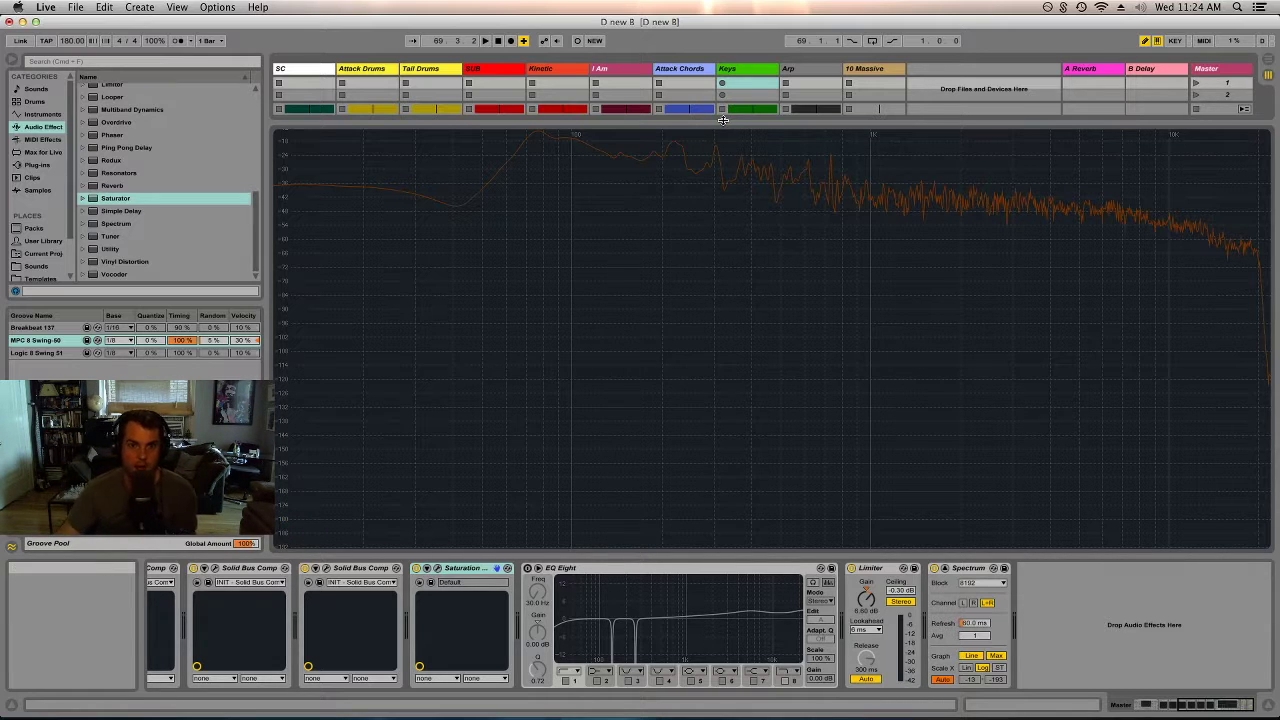
drag(727, 120, 787, 572)
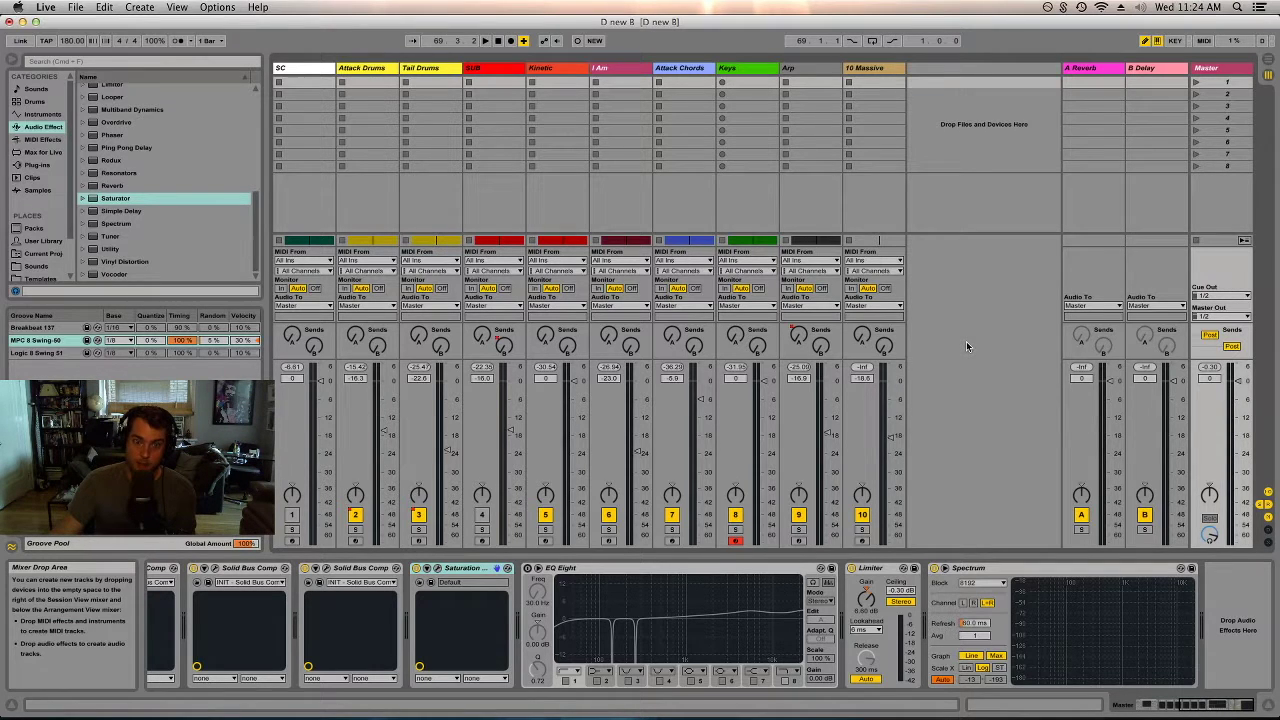
- During playback, loop the 16-bar section of the SUB clip starting at bar 61 on the I Am track and return to the session mixer
key(space)
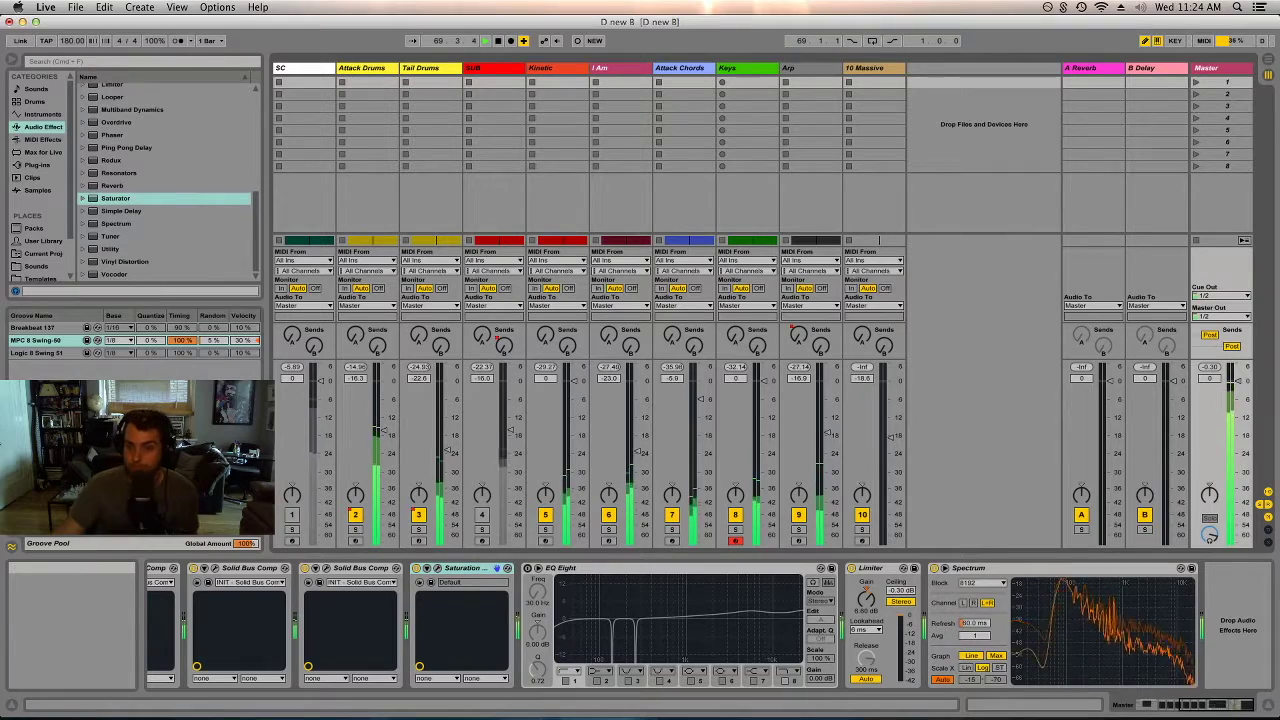
key(Tab)
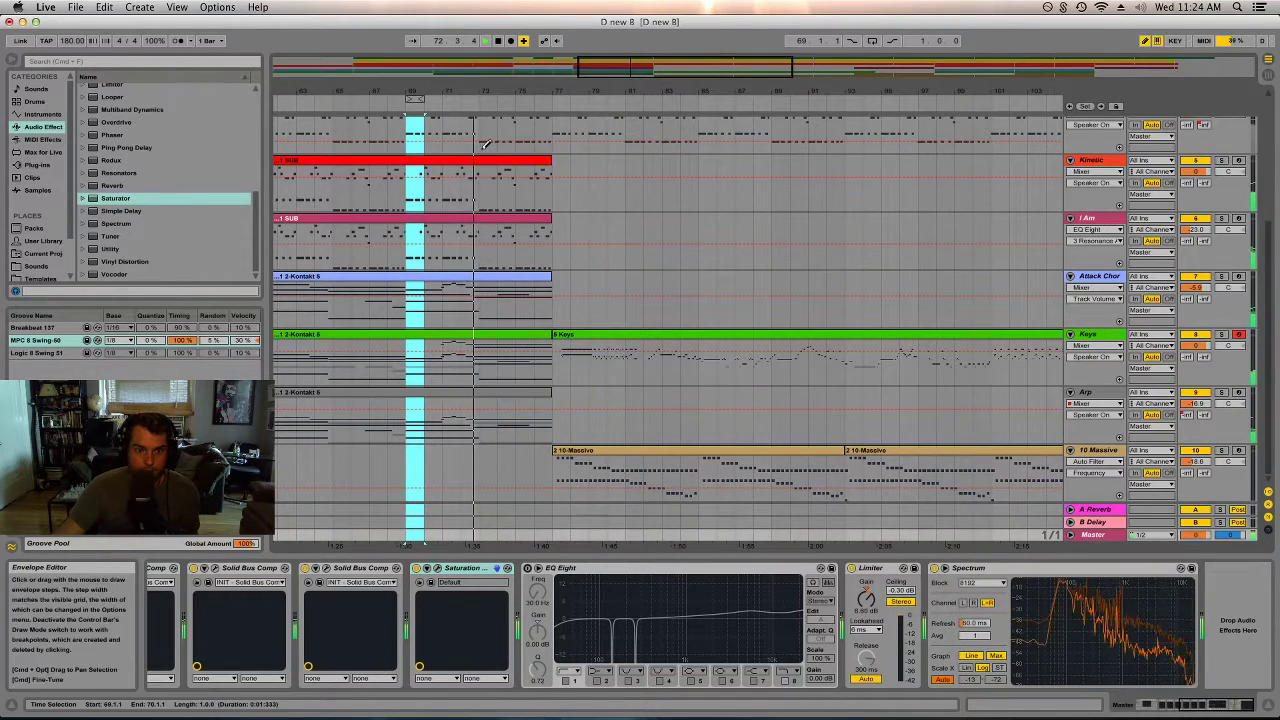
drag(416, 102, 438, 99)
click(420, 220)
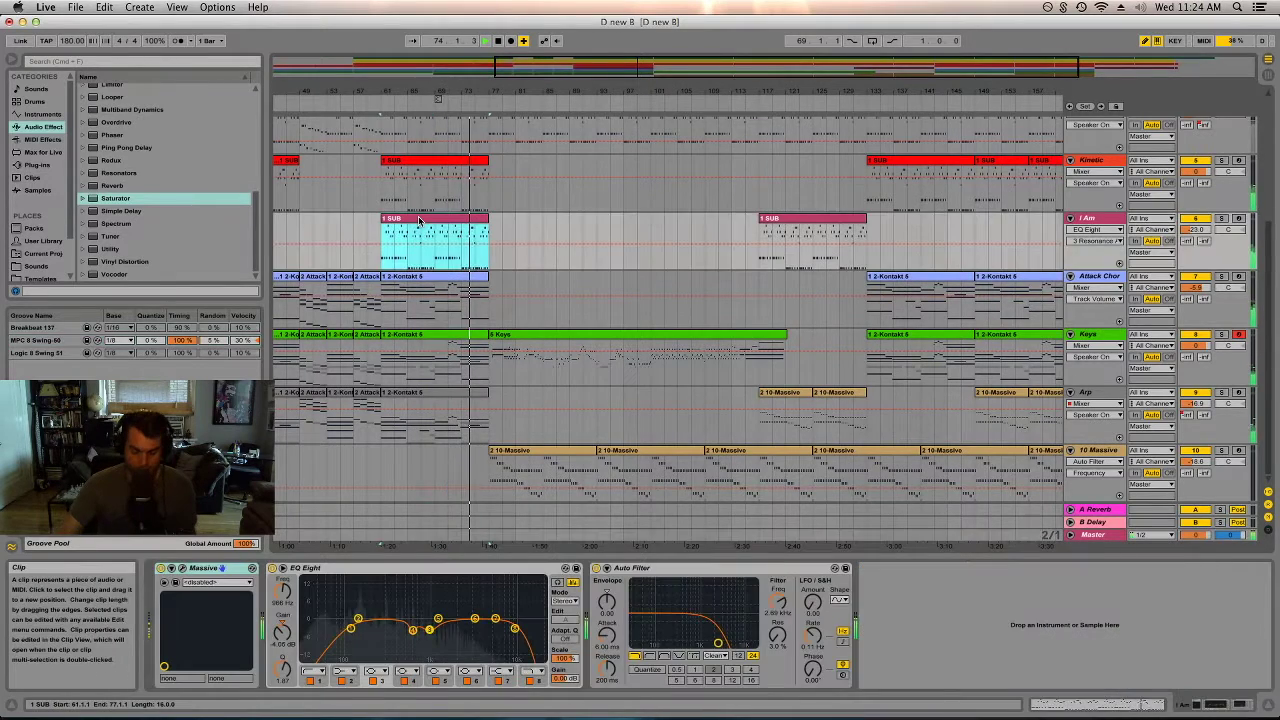
key(Tab)
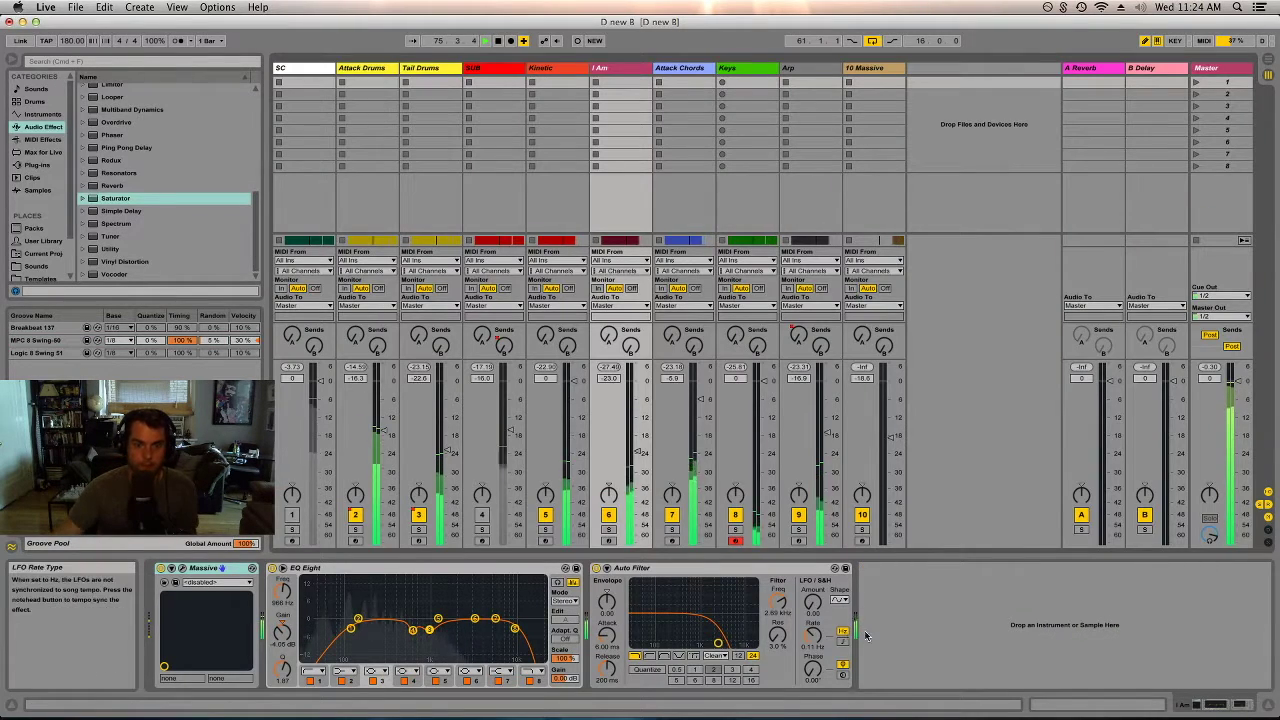
- Compare the looped section with the SUB track unmuted and muted
click(483, 515)
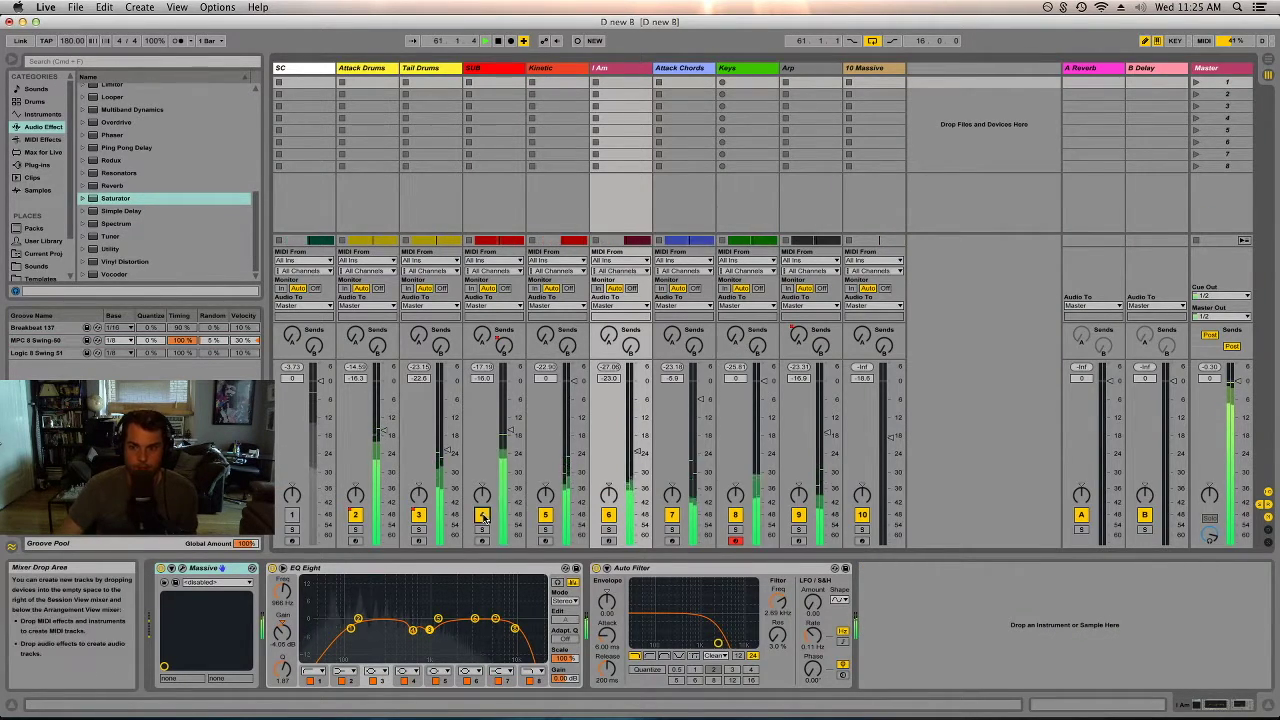
click(483, 515)
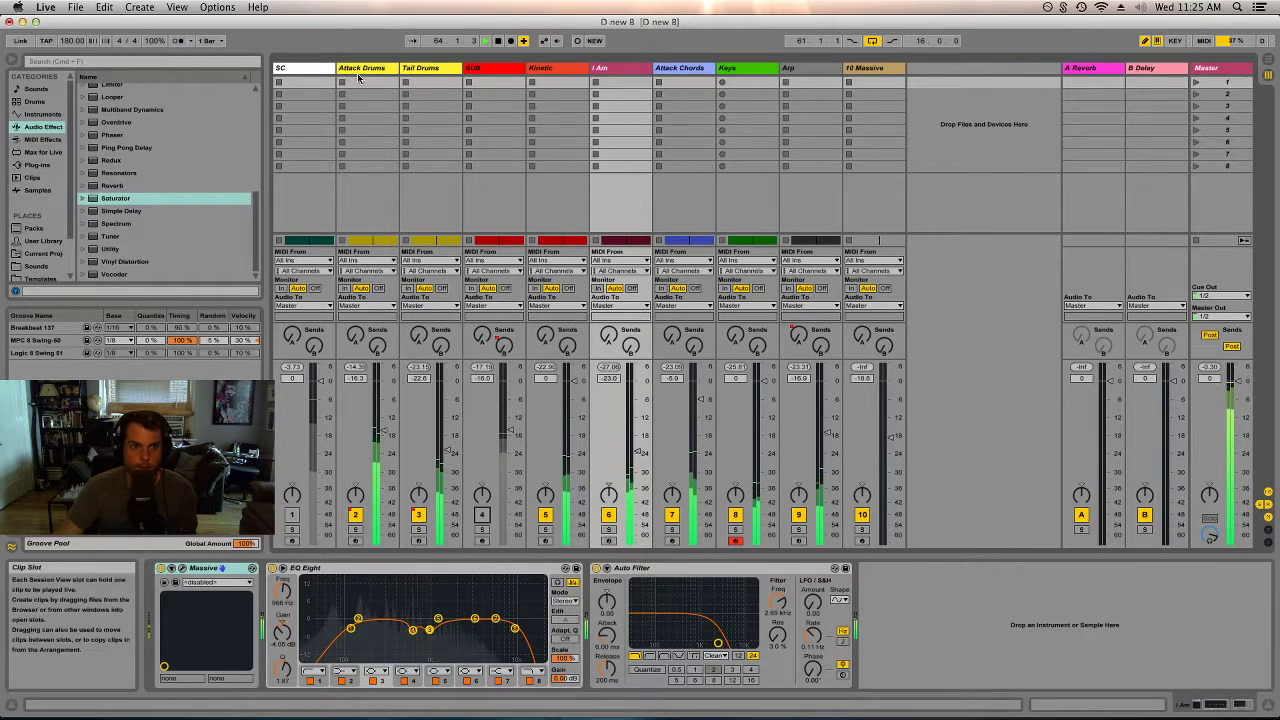
- On the Attack Drums EQ Eight, set the low boost band to 81.1 Hz with 6.43 dB of gain
click(383, 432)
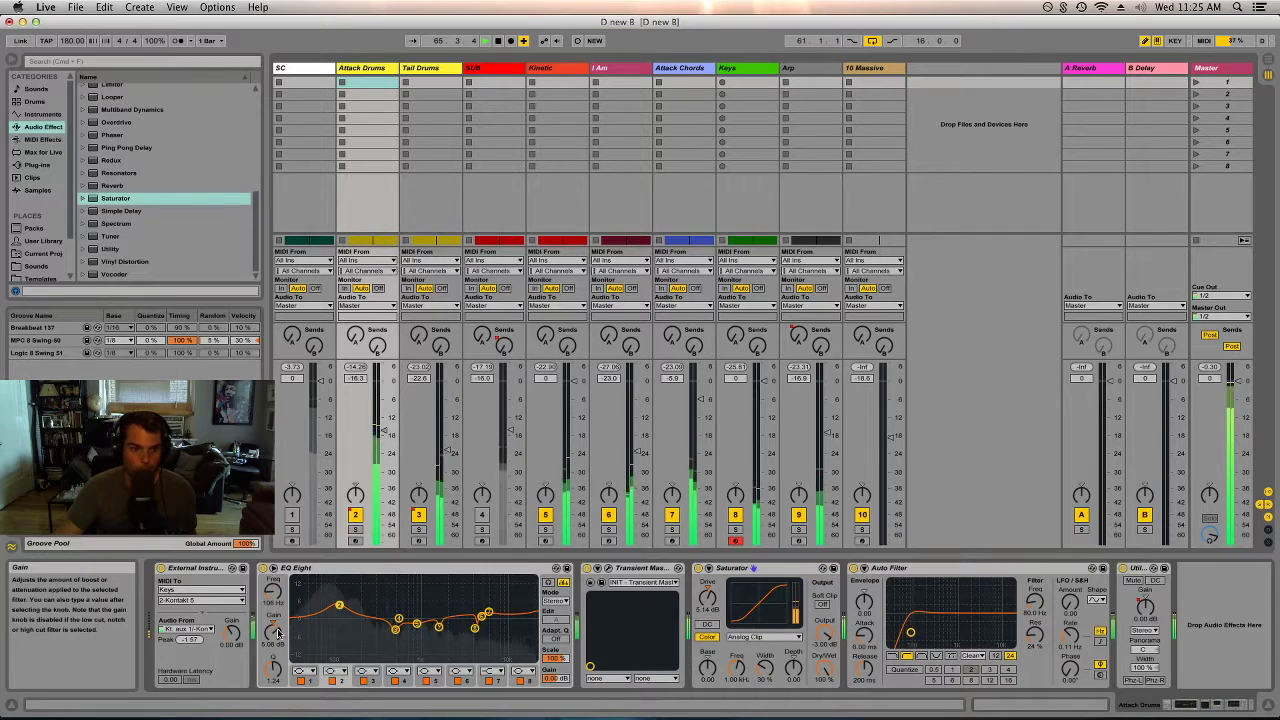
drag(272, 592, 272, 600)
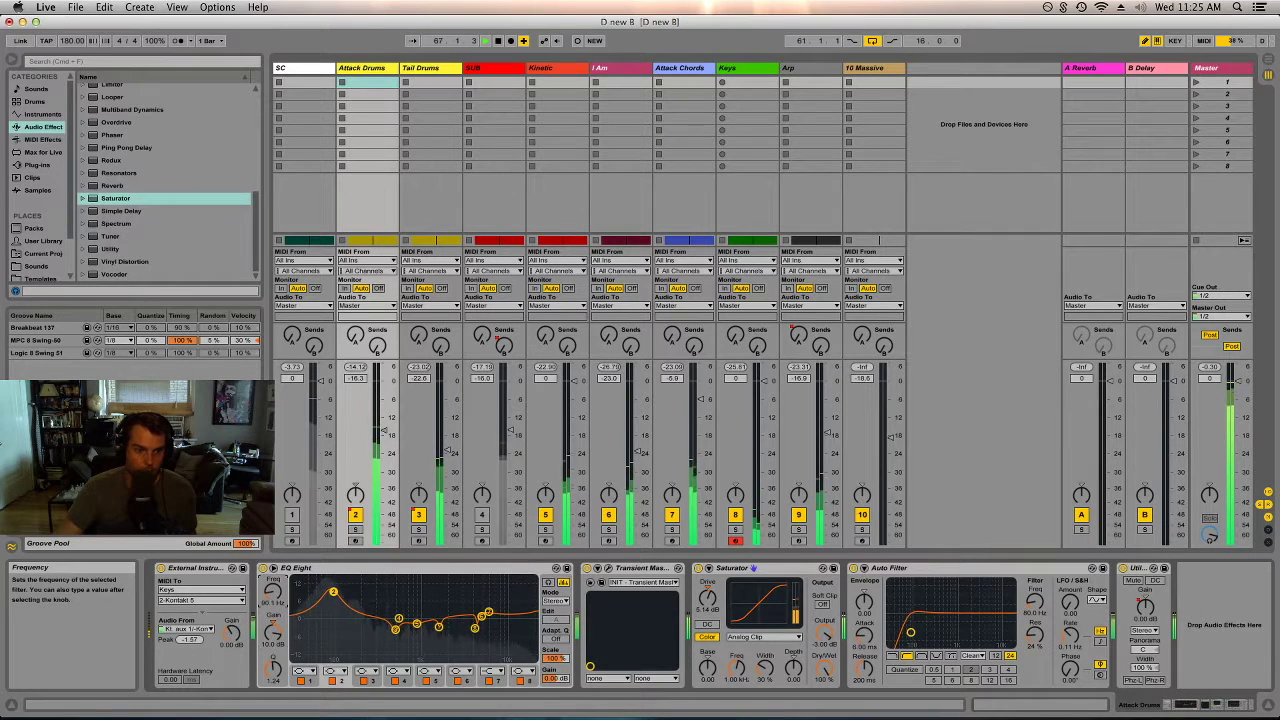
drag(274, 630, 274, 640)
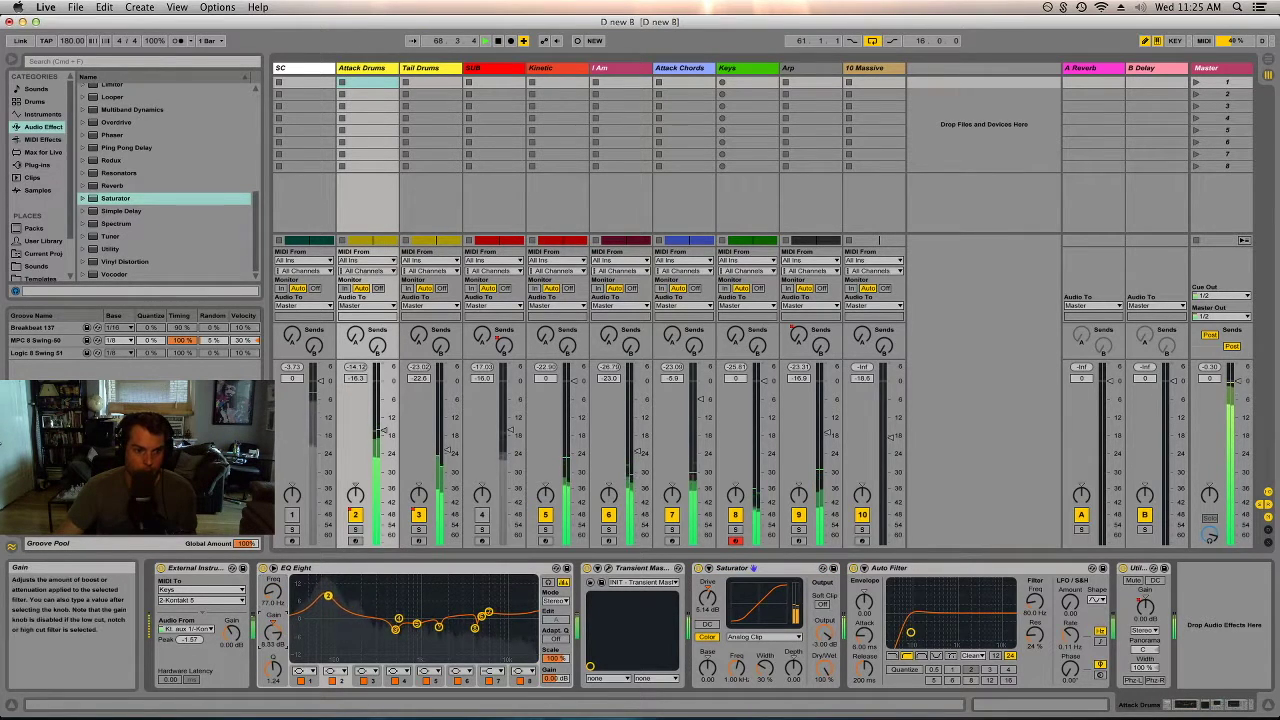
drag(274, 630, 274, 632)
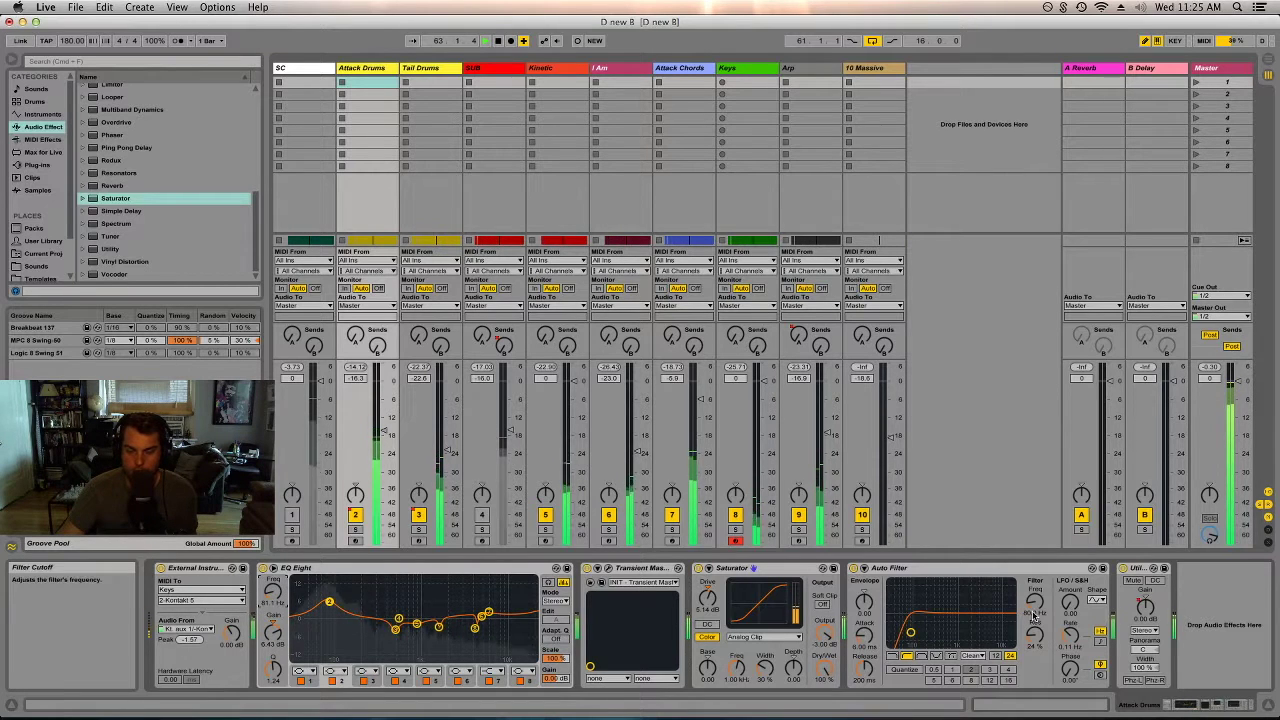
- Bypass and re-enable the Auto Filter on Attack Drums to compare the sound
click(853, 568)
click(853, 568)
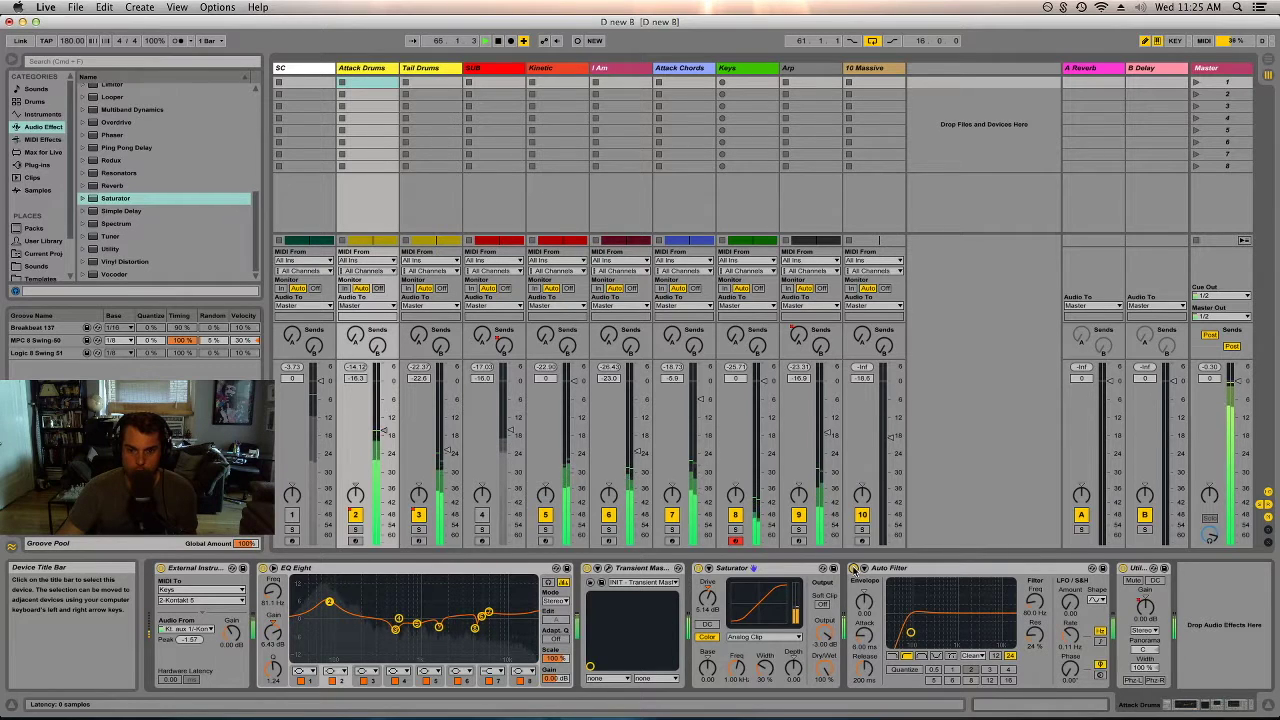
- Unmute the SUB track and set its volume to -17.5 dB
click(482, 514)
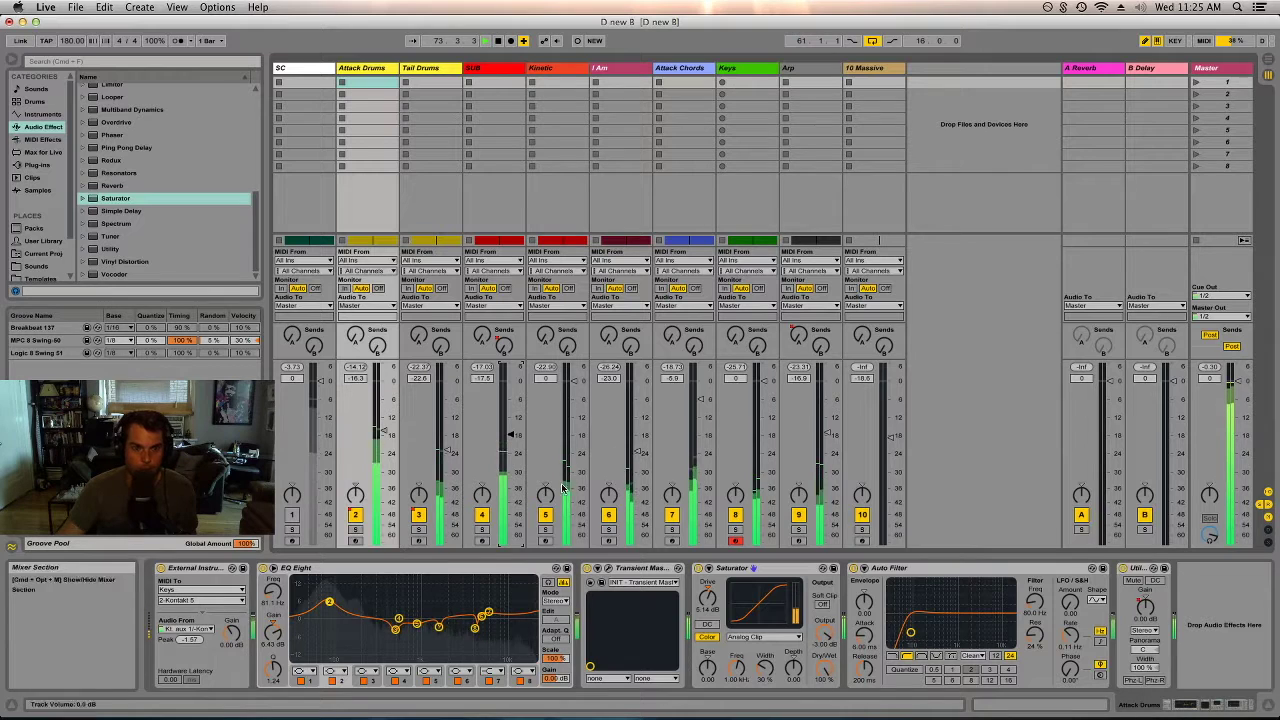
- Mute the Kinetic, I Am, Attack Chords, Keys, Arp and 10 Massive tracks
click(546, 514)
click(608, 514)
click(671, 514)
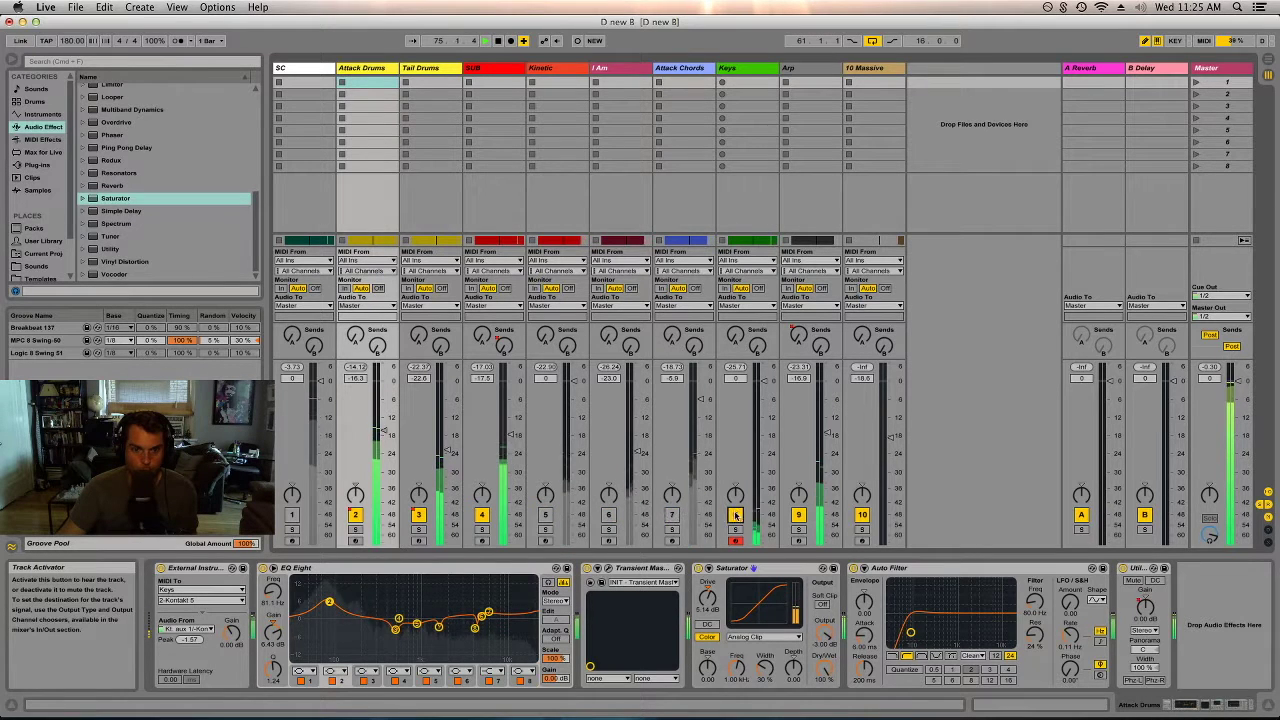
click(798, 514)
click(861, 514)
- On the Master track, enable the Auto Filter as a low-pass at 200 Hz with 11% resonance
click(1206, 67)
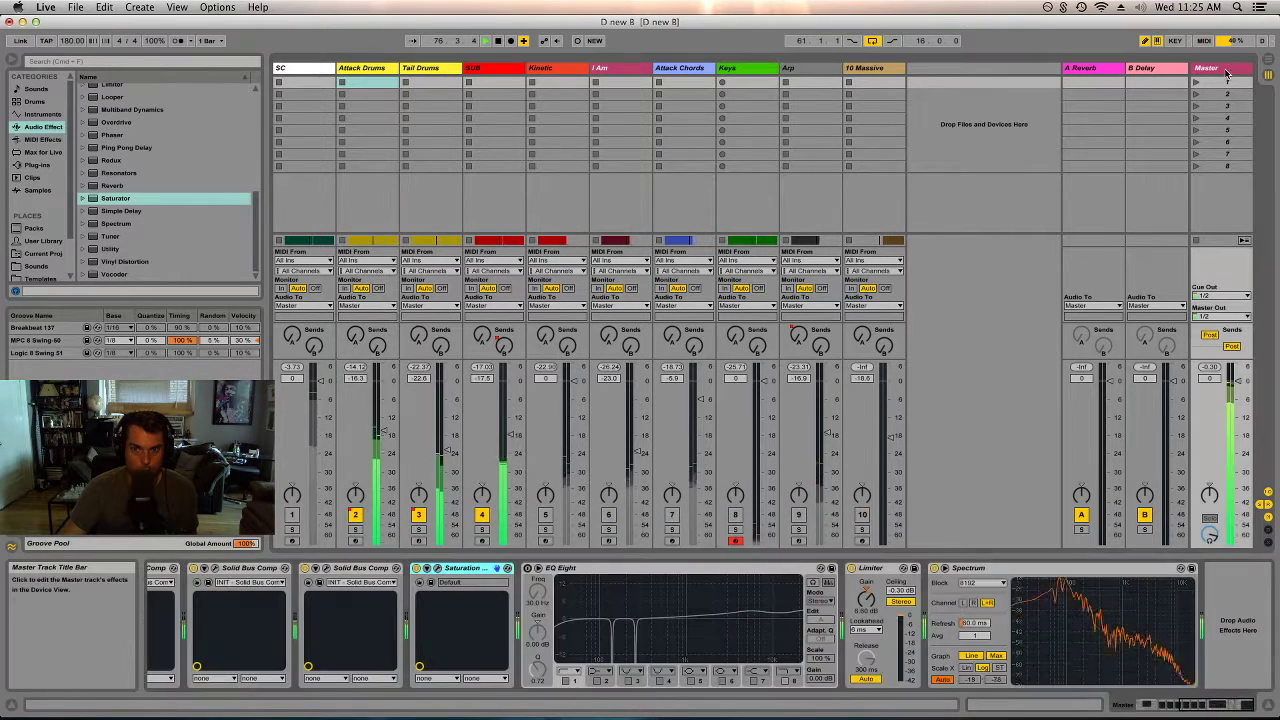
scroll(400, 630, up, 5)
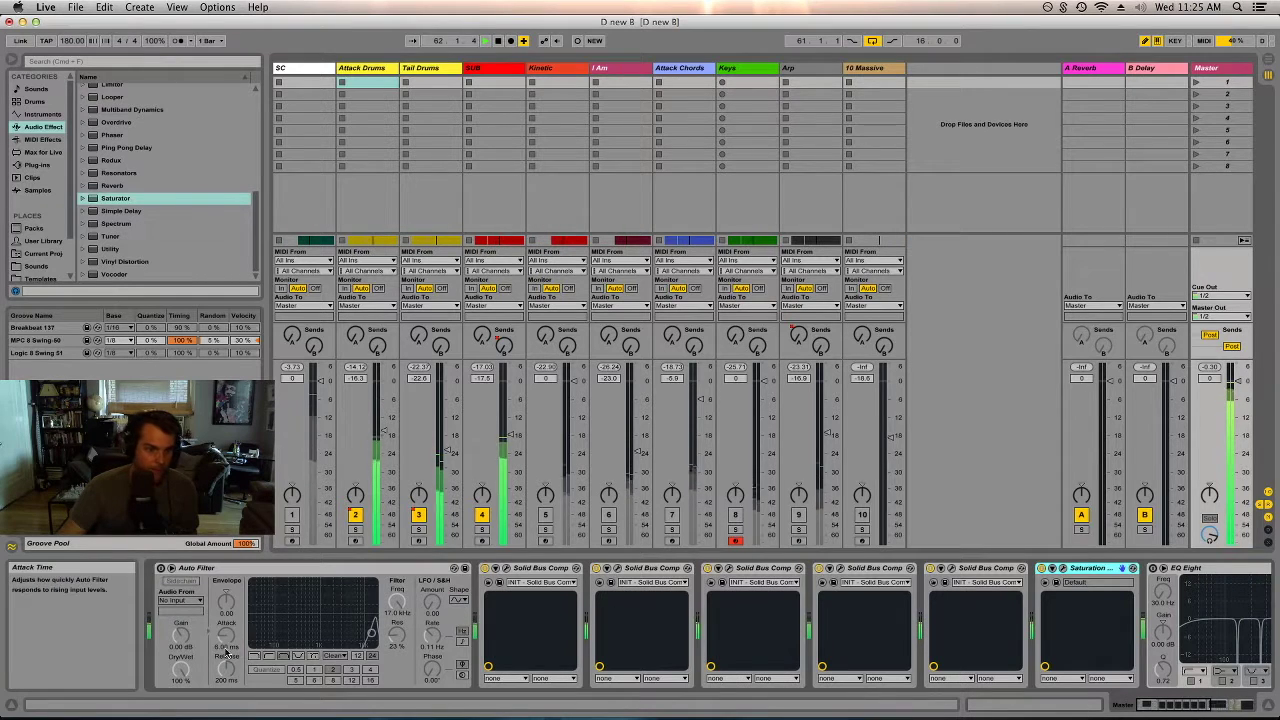
click(254, 655)
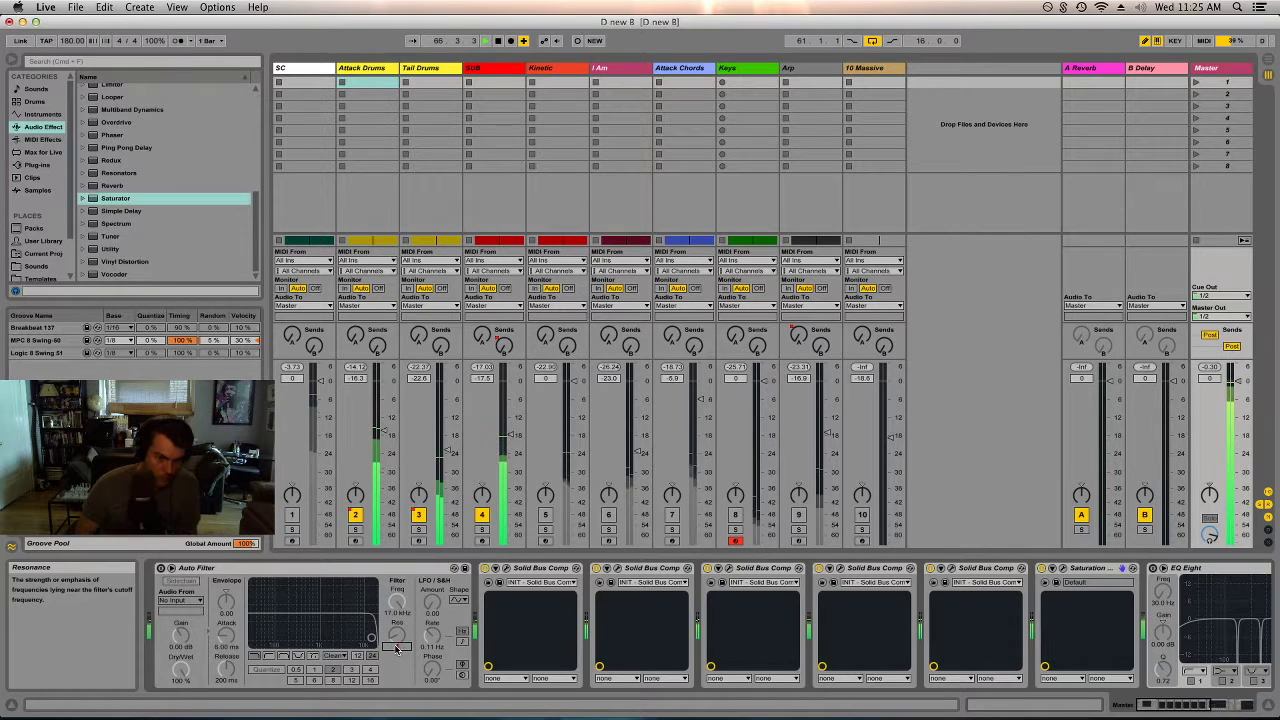
text(11)
key(Return)
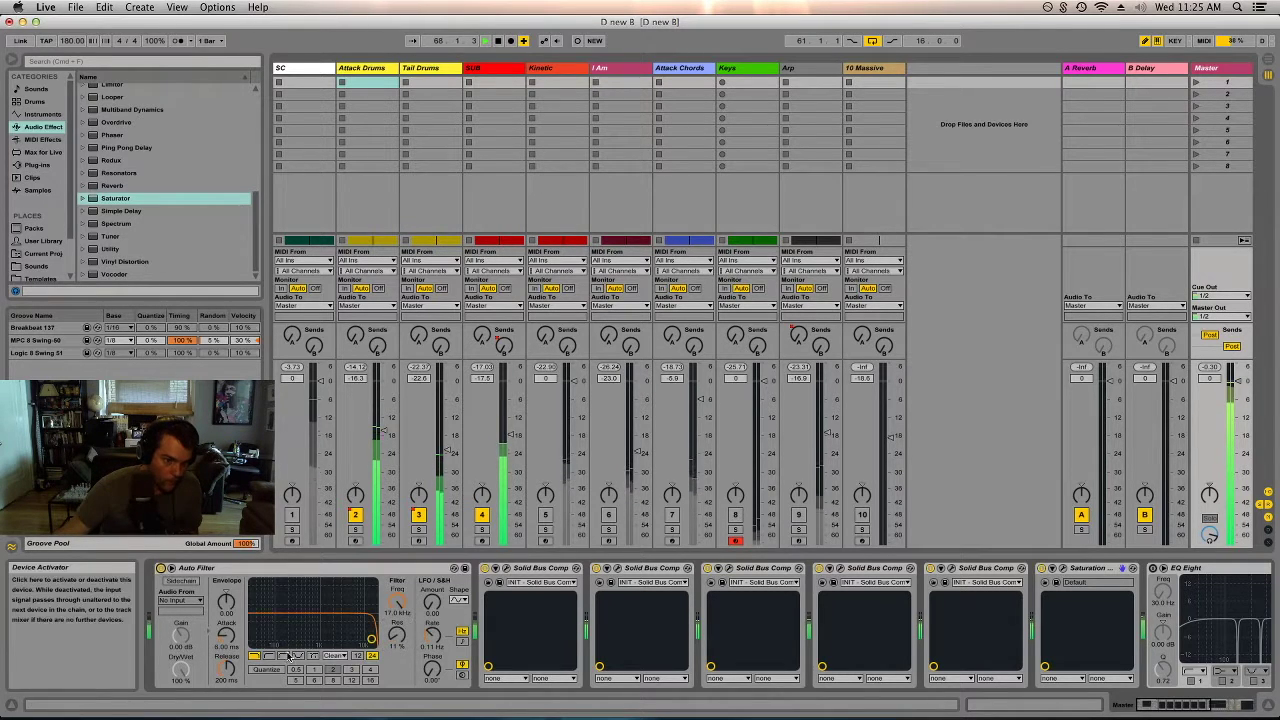
click(271, 657)
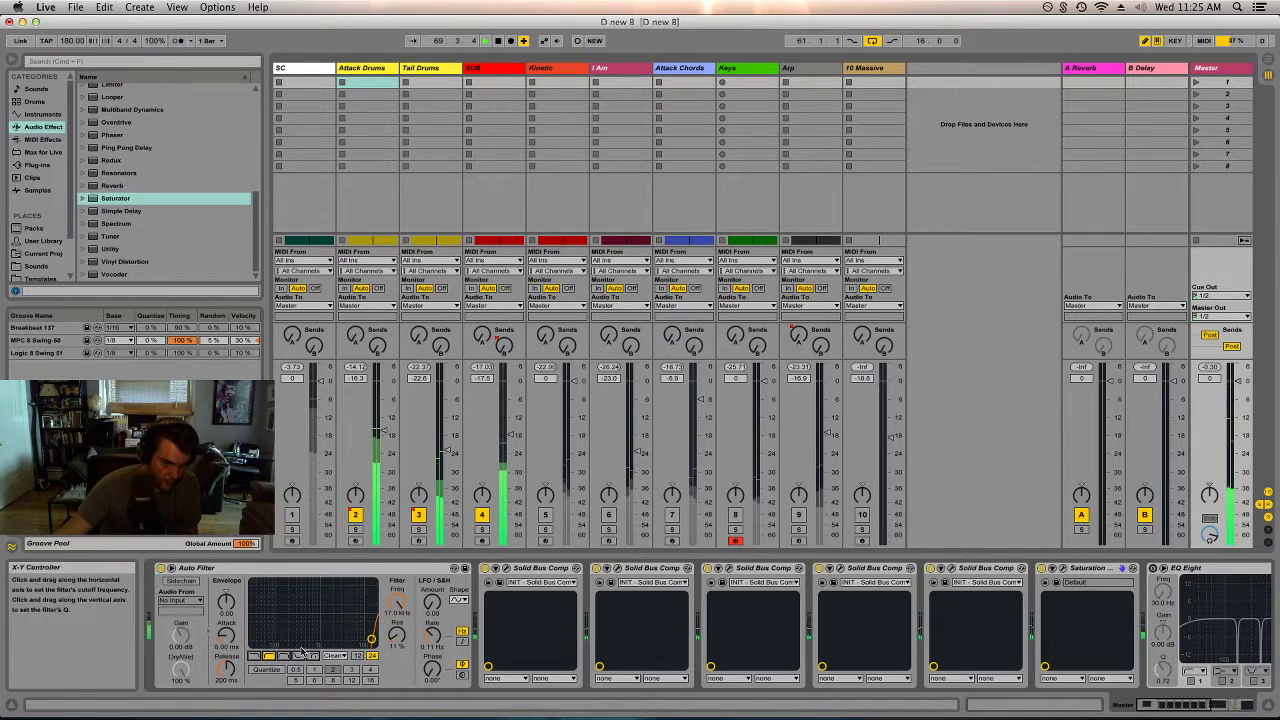
click(256, 657)
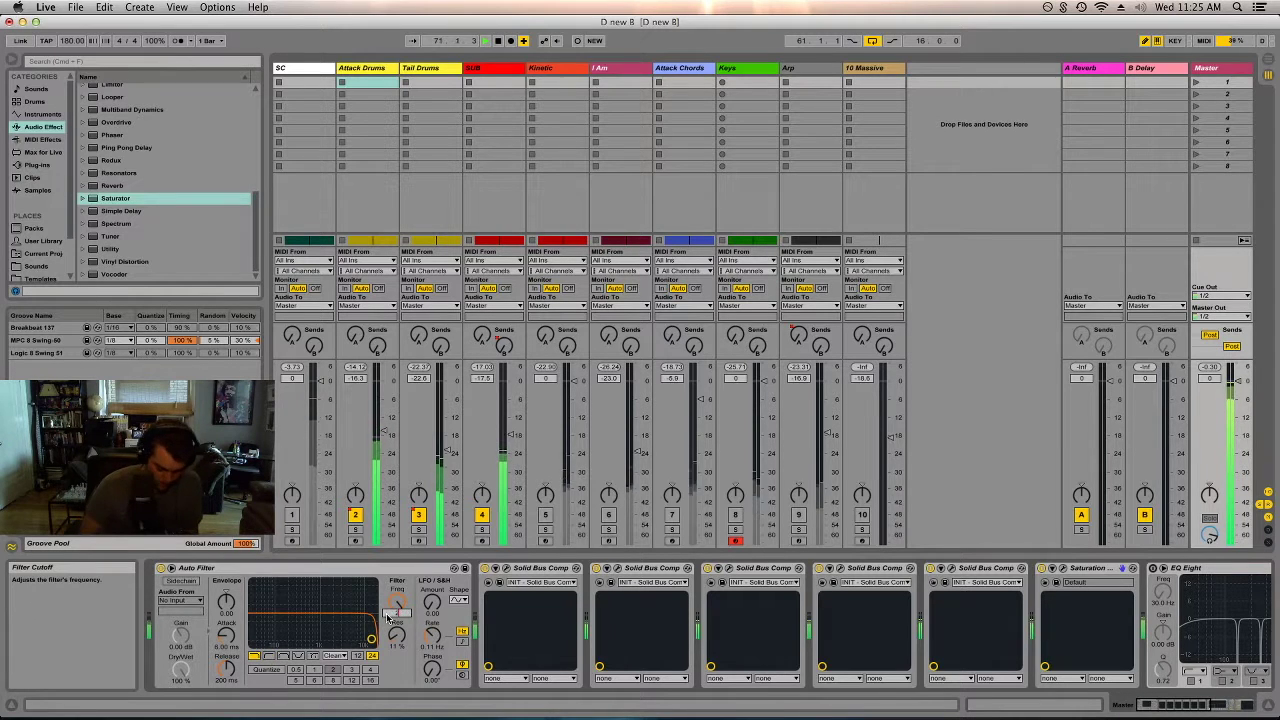
key(Return)
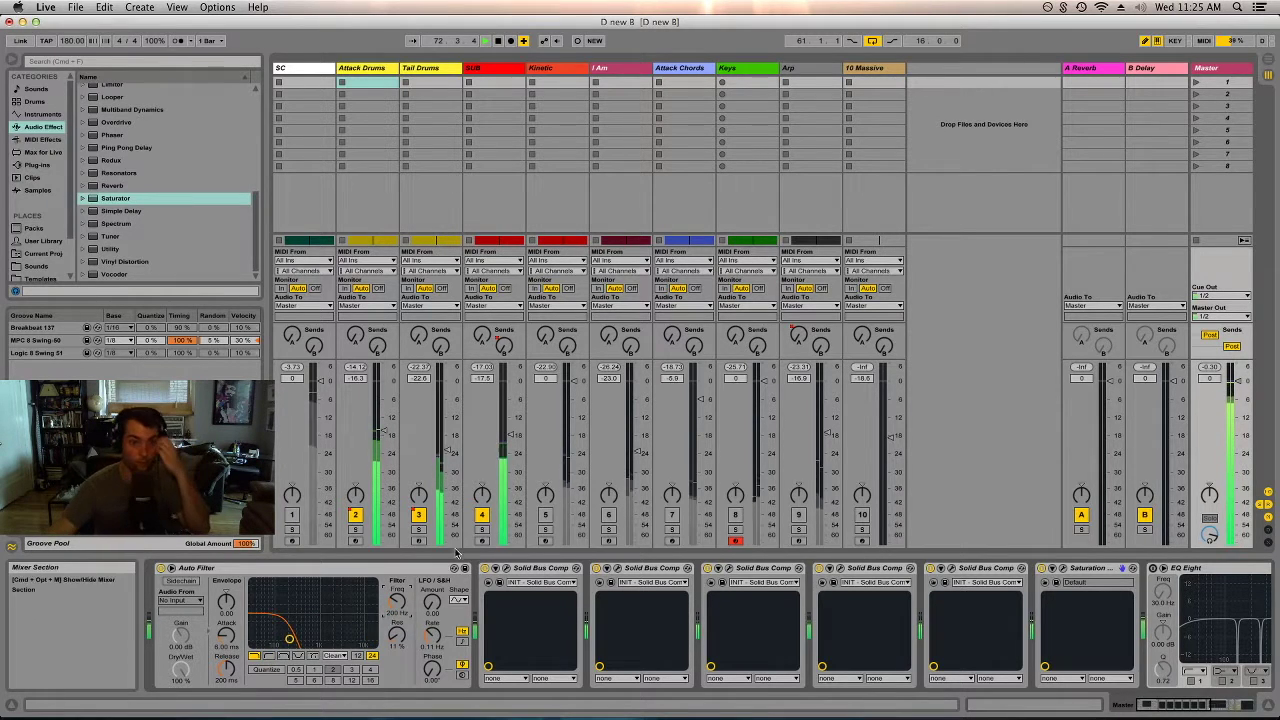
- Mute Attack Drums, Tail Drums and SUB, and set the Master Auto Filter cutoff to 300 Hz
click(354, 515)
click(418, 515)
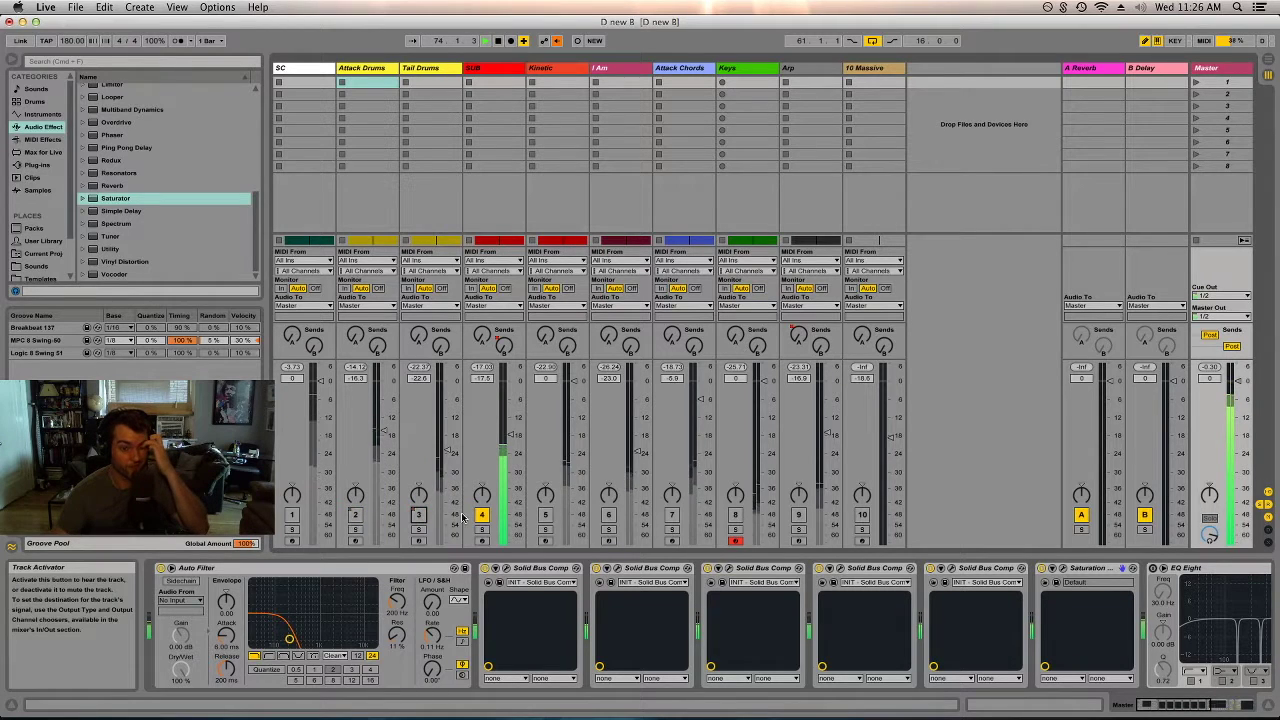
click(481, 515)
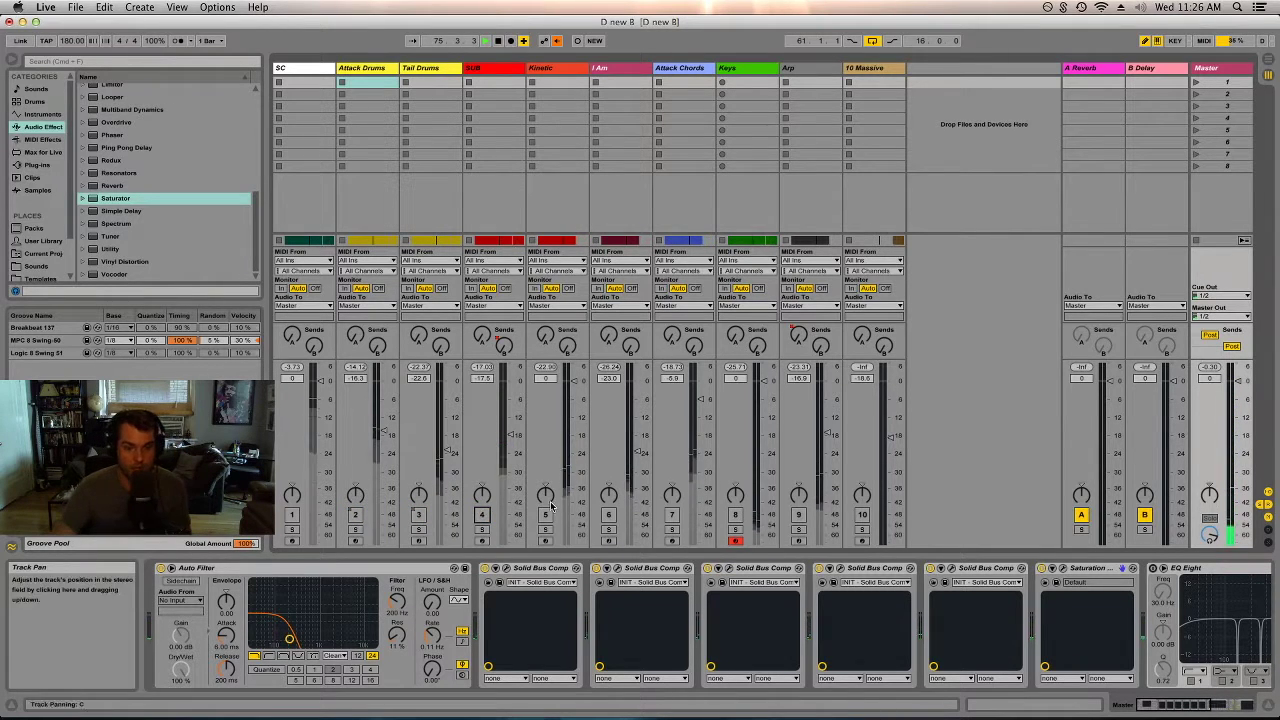
drag(397, 604, 397, 598)
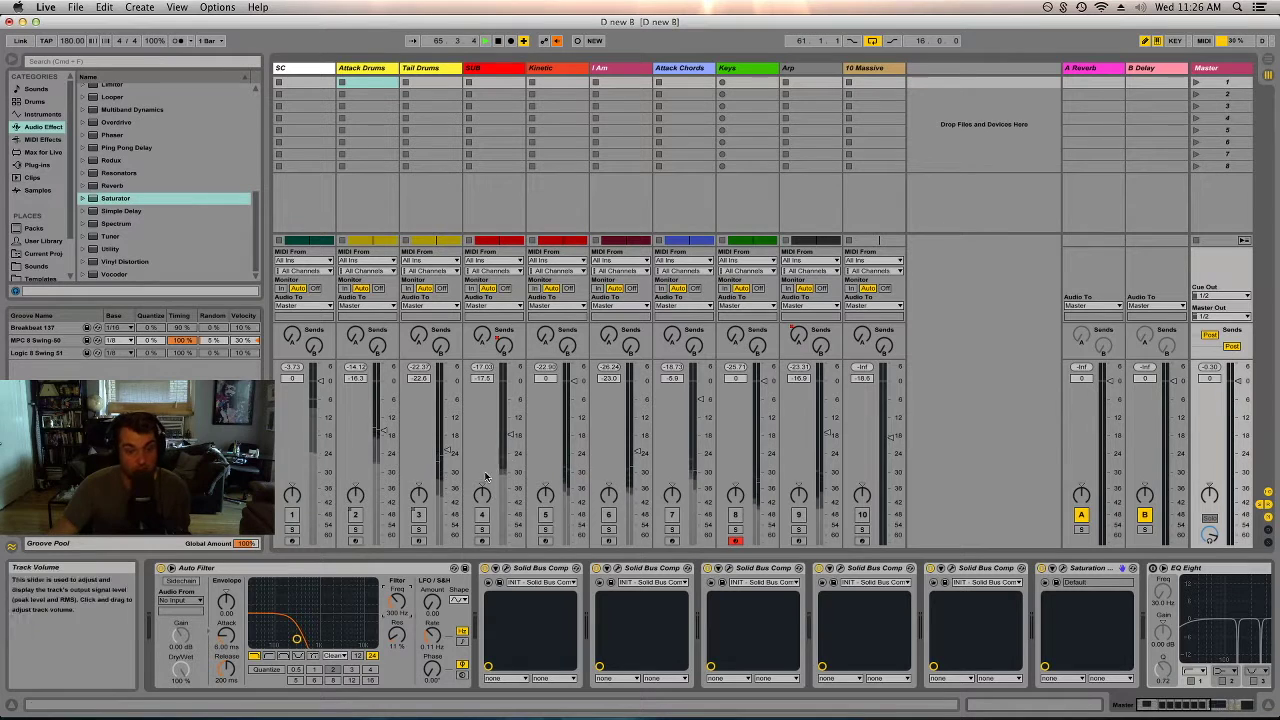
- Unmute Kinetic and sweep its EQ Eight boosts through the low mids, setting band 2 to a 10.5 dB cut at 432 Hz
click(545, 515)
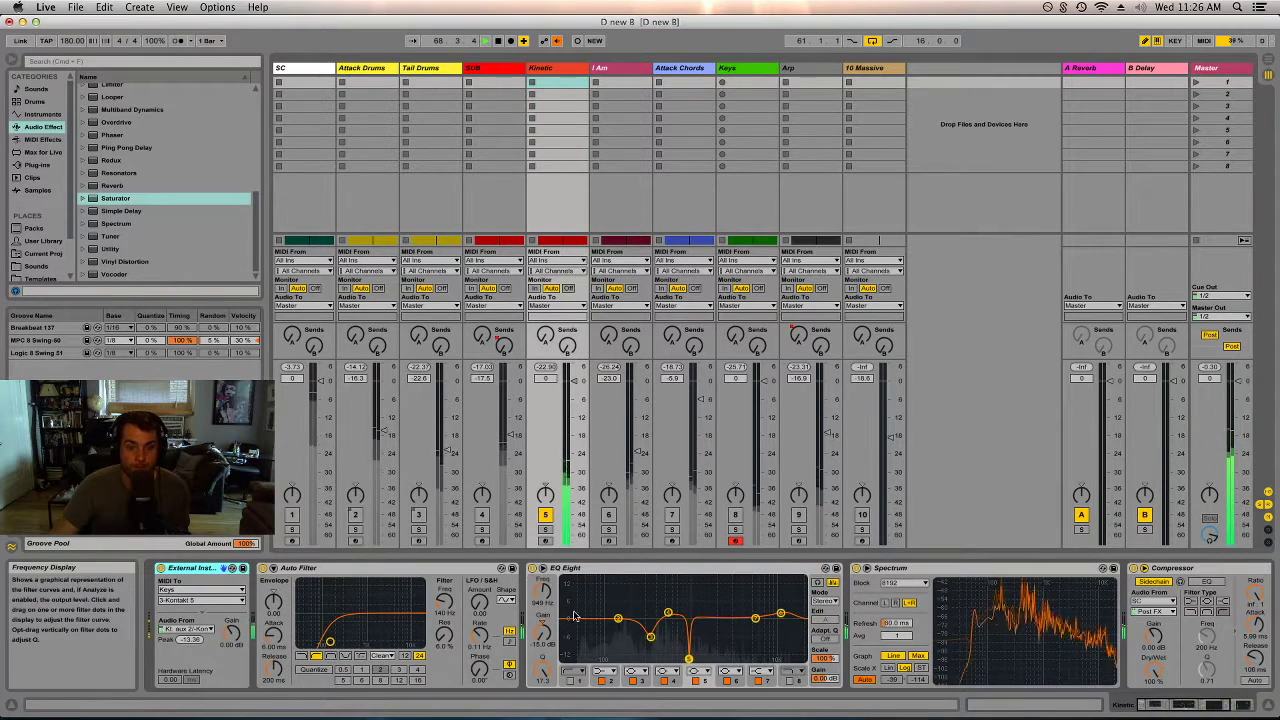
drag(618, 618, 601, 591)
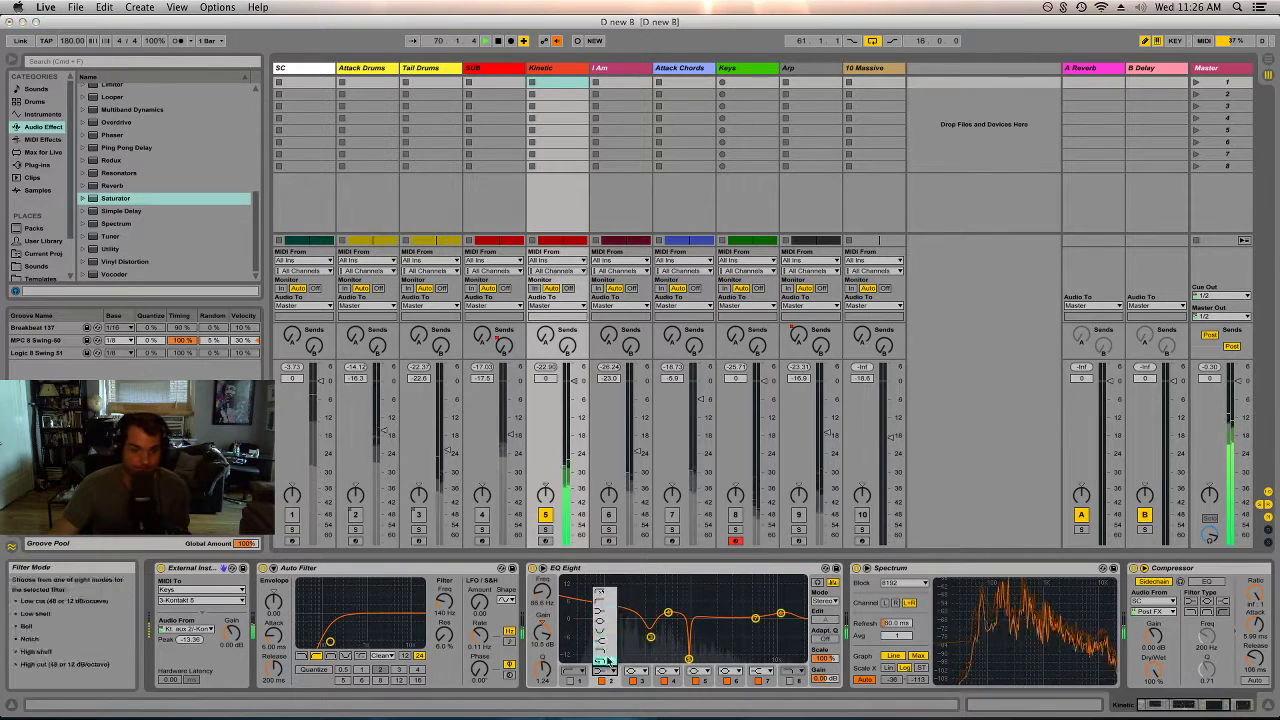
drag(601, 591, 612, 578)
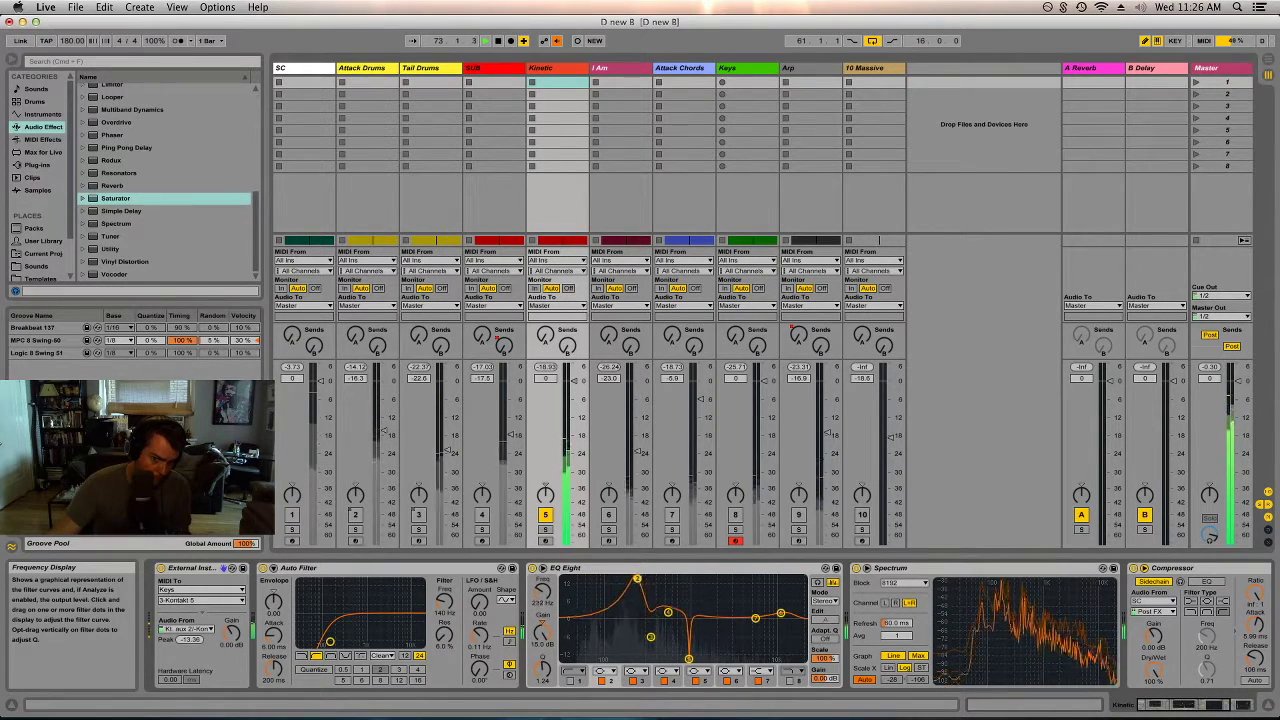
drag(644, 578, 626, 598)
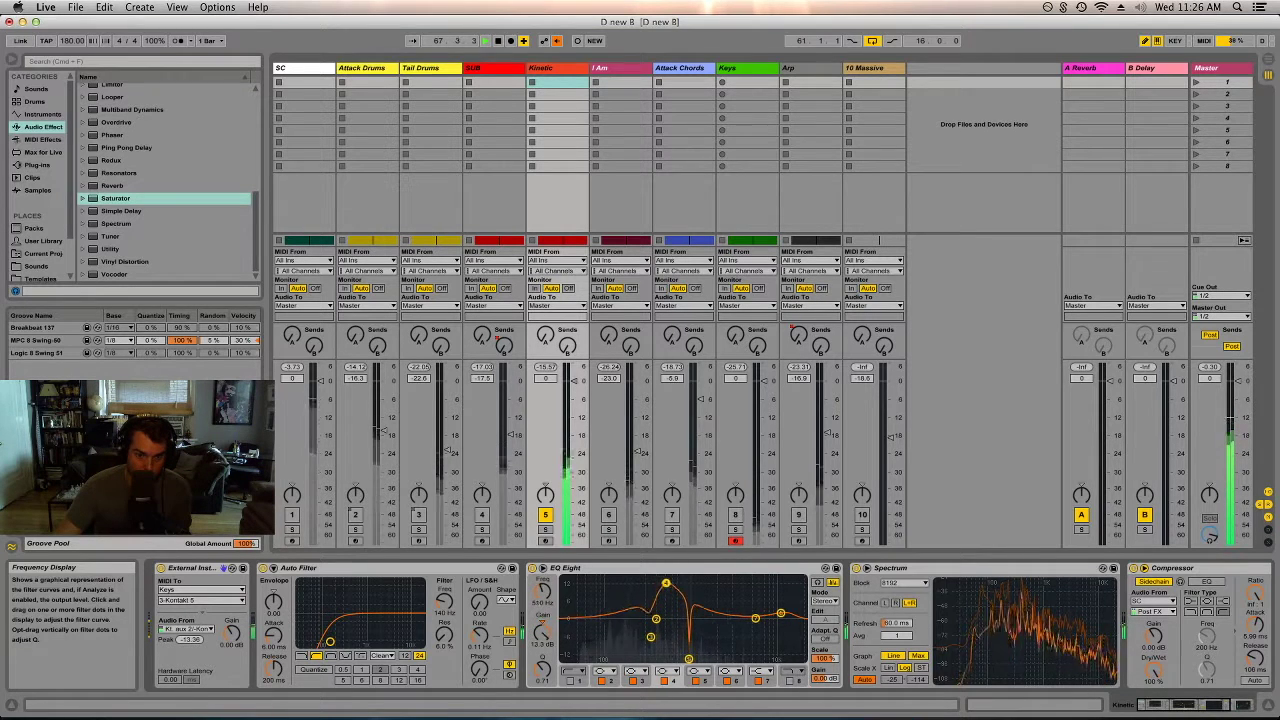
mouse_move(676, 585)
mouse_down()
mouse_move(663, 612)
mouse_move(679, 608)
mouse_up()
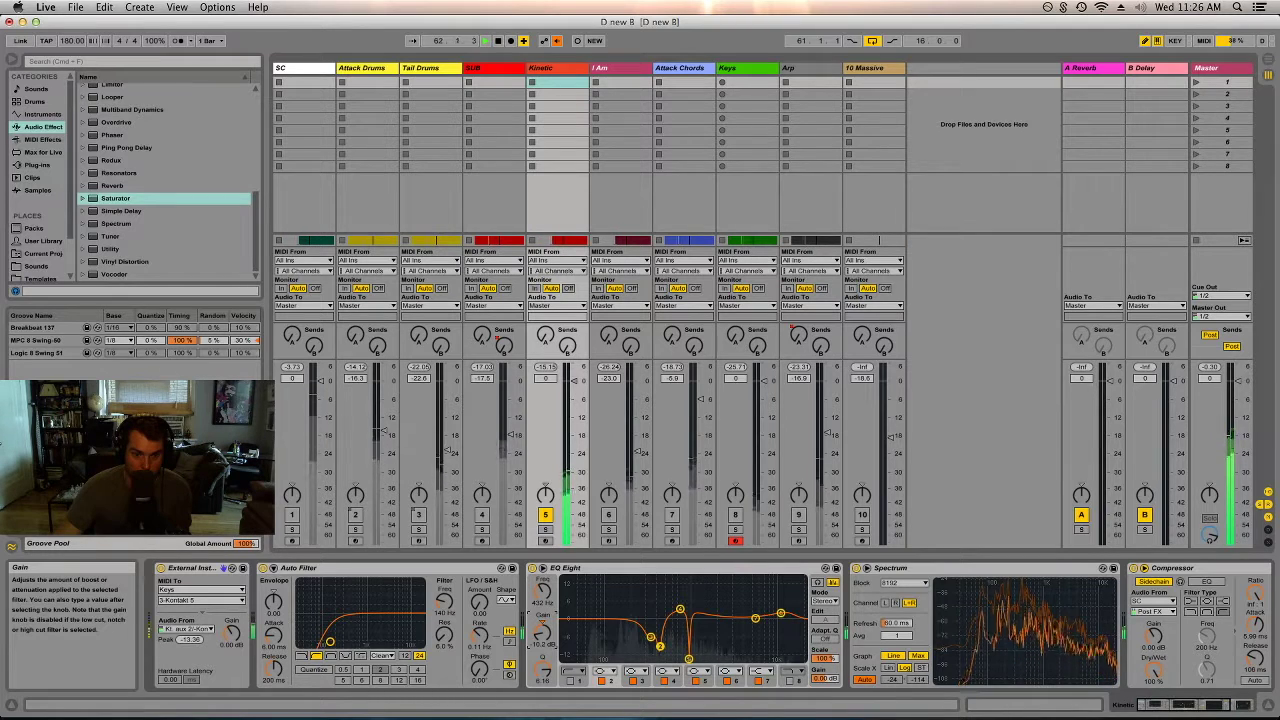
- Unmute I Am, mute Kinetic, and set the I Am EQ Eight low-cut band to 224 Hz
click(608, 514)
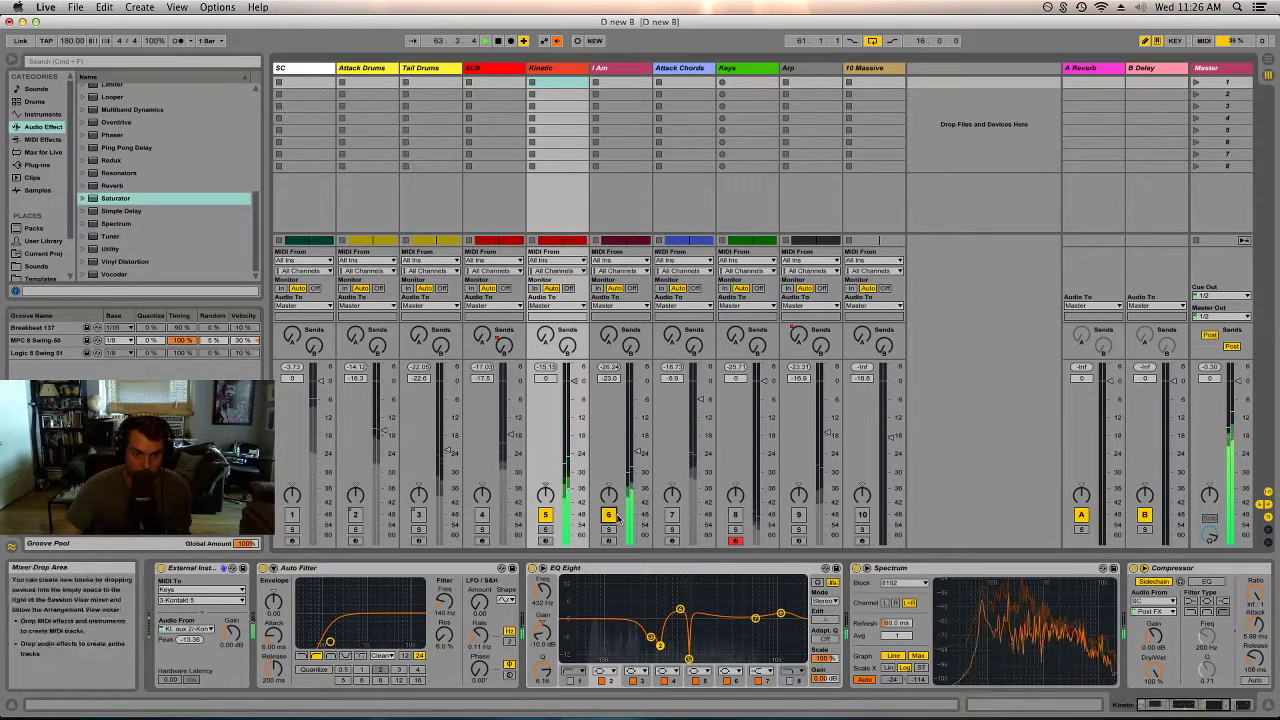
click(545, 514)
click(620, 67)
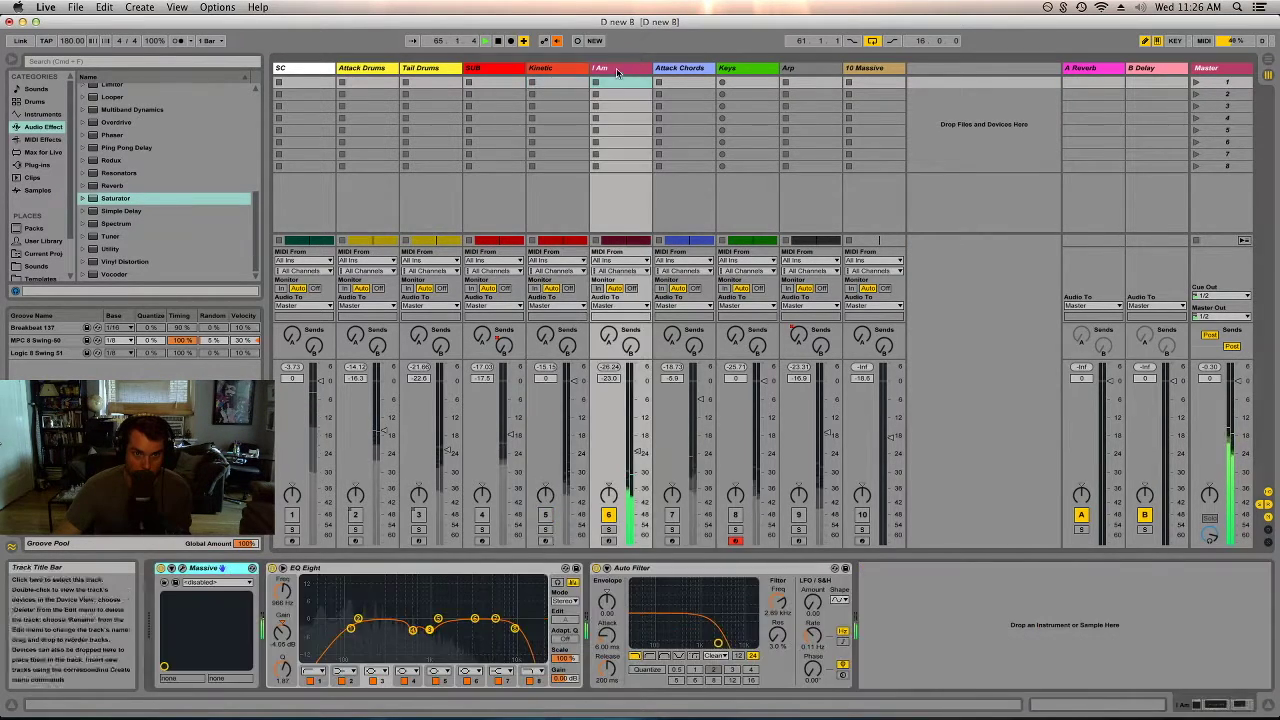
drag(351, 630, 373, 627)
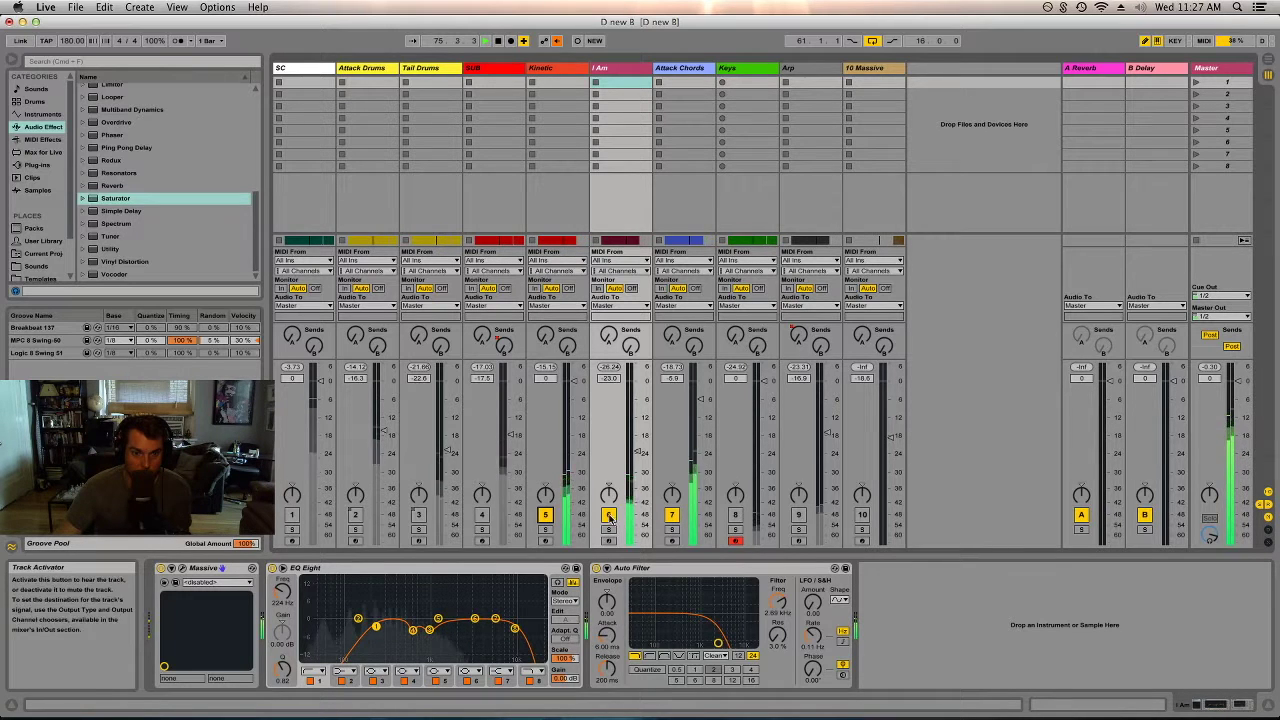
- Add an EQ Eight to the Attack Chords track directly after its second Auto Filter
click(691, 68)
drag(1222, 714, 1086, 716)
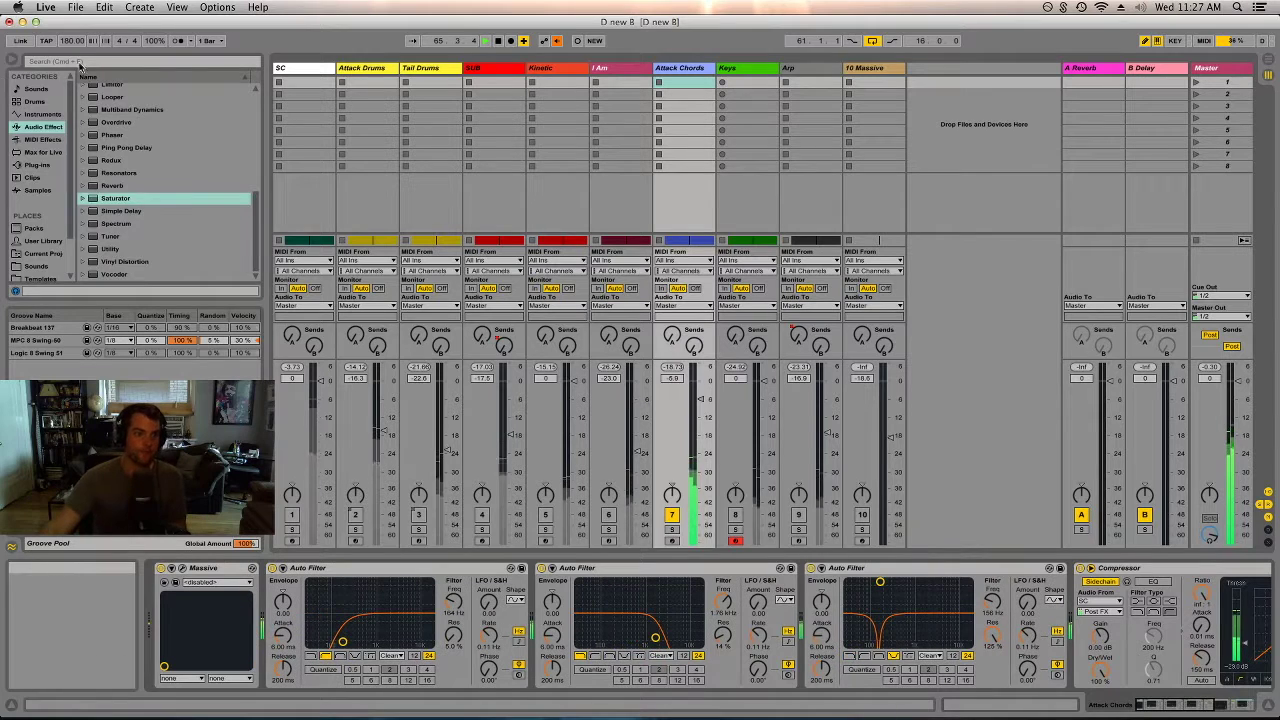
scroll(128, 176, up, 10)
drag(115, 215, 770, 622)
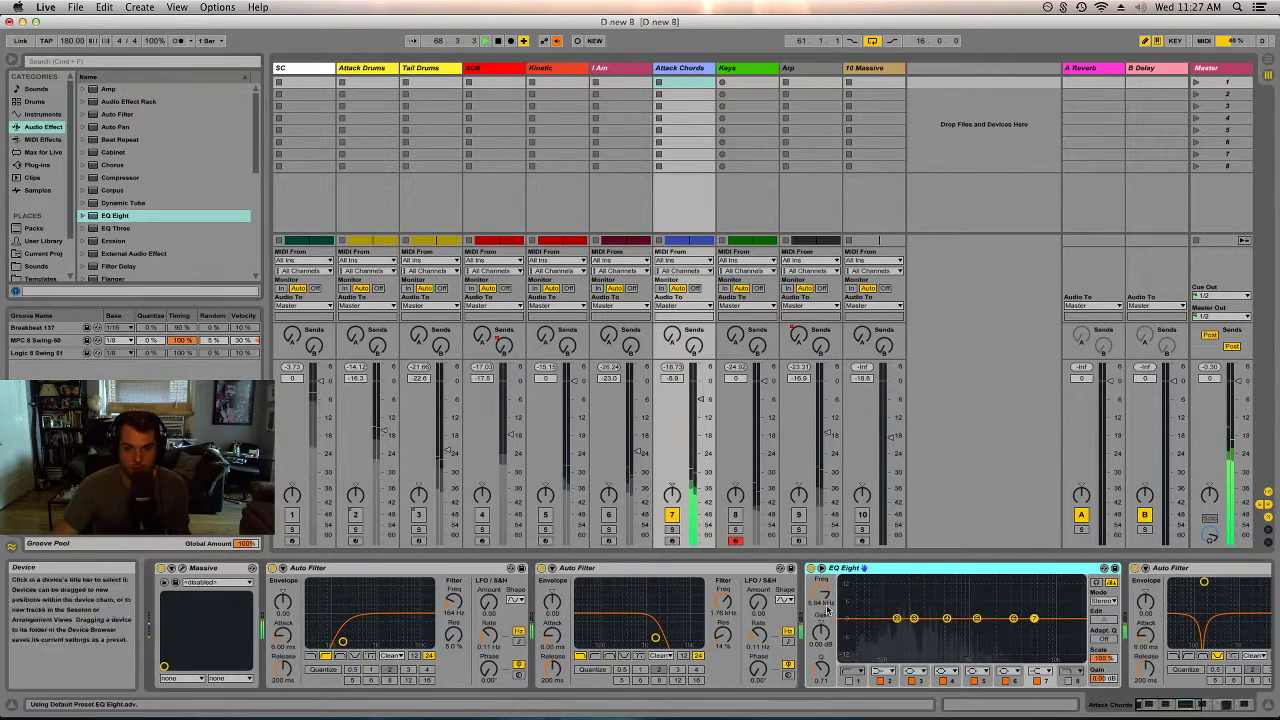
- On the Attack Chords EQ Eight, set band 3 to -3.75 dB at 279 Hz and band 4 to -1.19 dB at 417 Hz
mouse_move(914, 619)
mouse_down()
mouse_move(917, 585)
mouse_move(855, 585)
mouse_move(934, 582)
mouse_move(922, 582)
mouse_move(922, 625)
mouse_up()
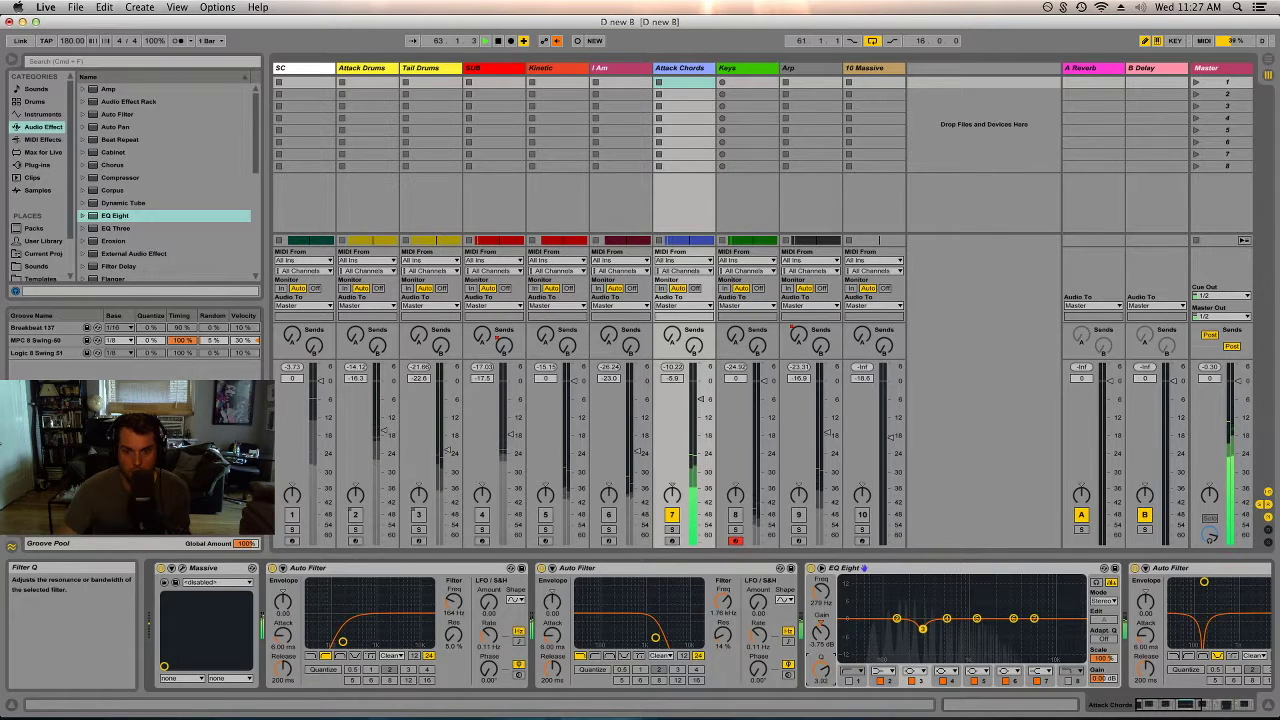
drag(946, 618, 937, 585)
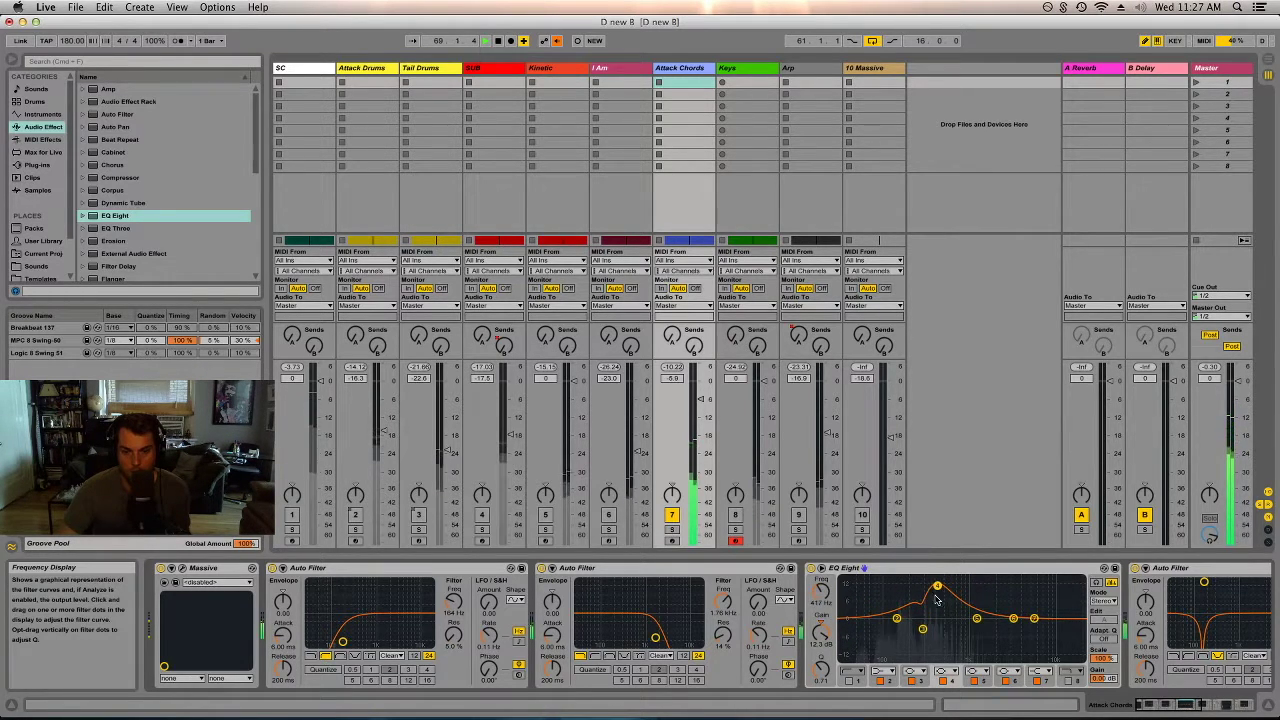
drag(820, 632, 820, 634)
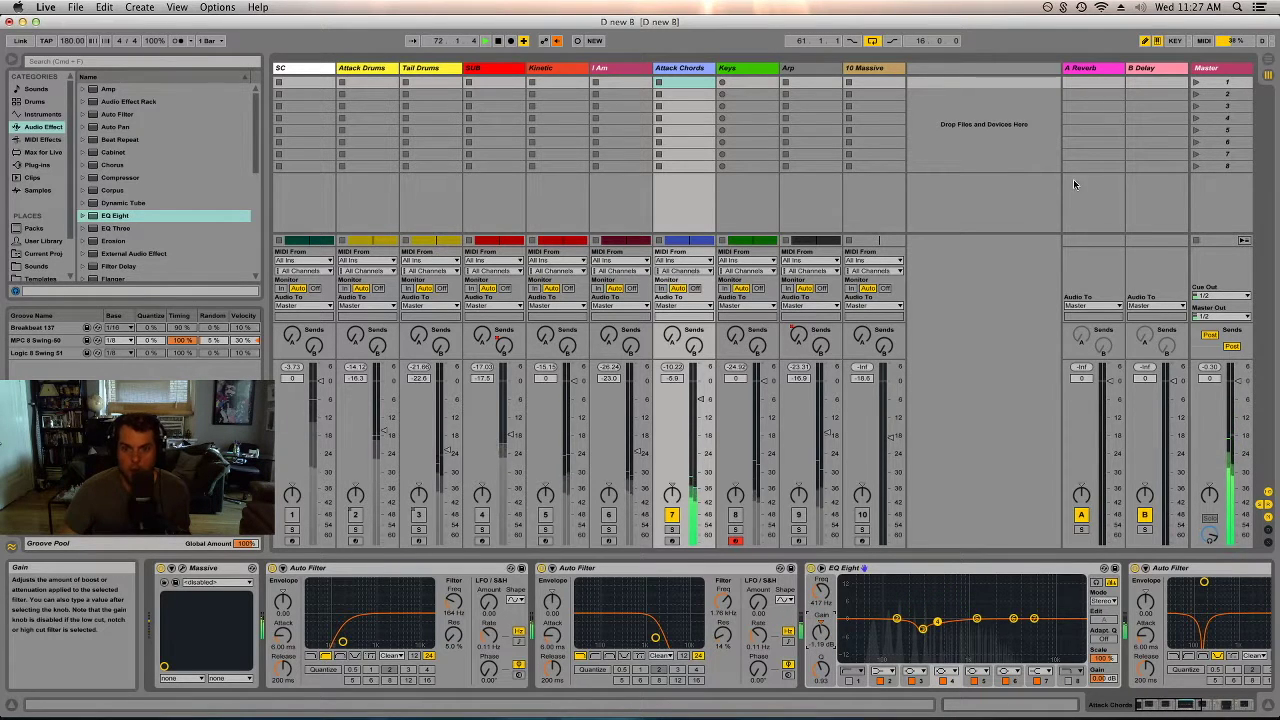
- Audition Attack Chords together with I Am, Kinetic and SUB, then leave only I Am and Attack Chords unmuted
click(1228, 68)
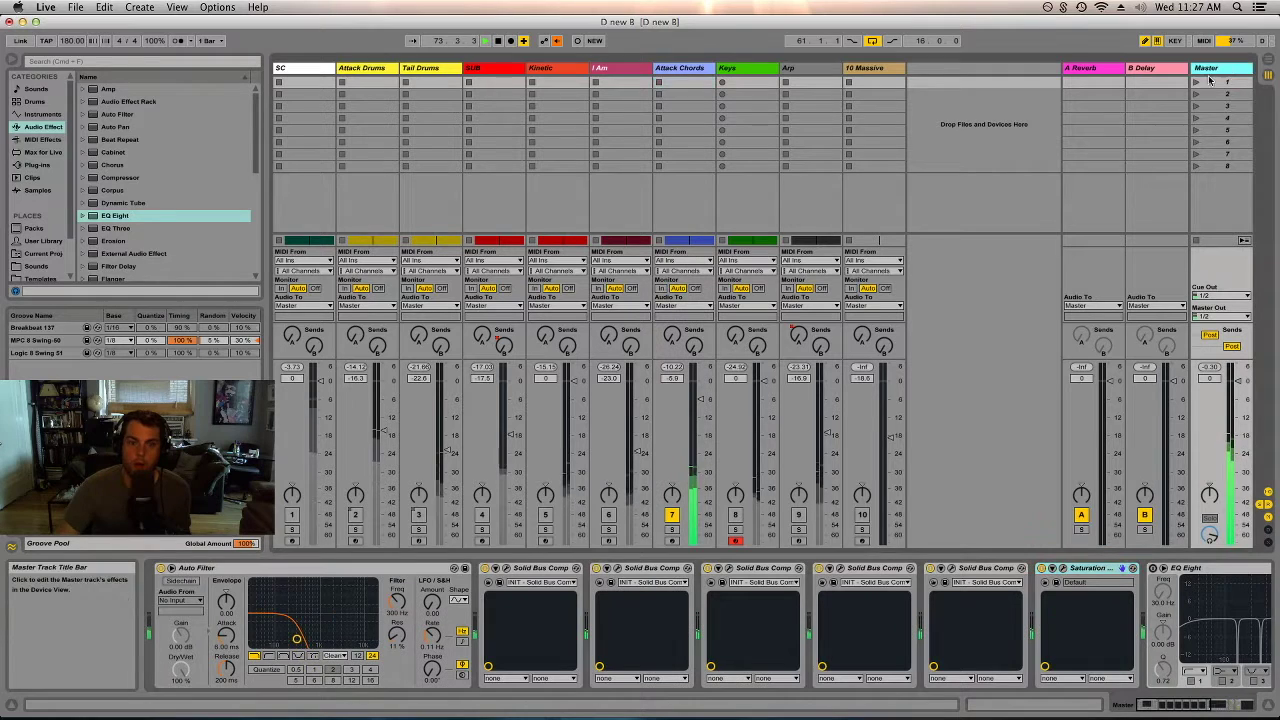
click(608, 514)
click(545, 514)
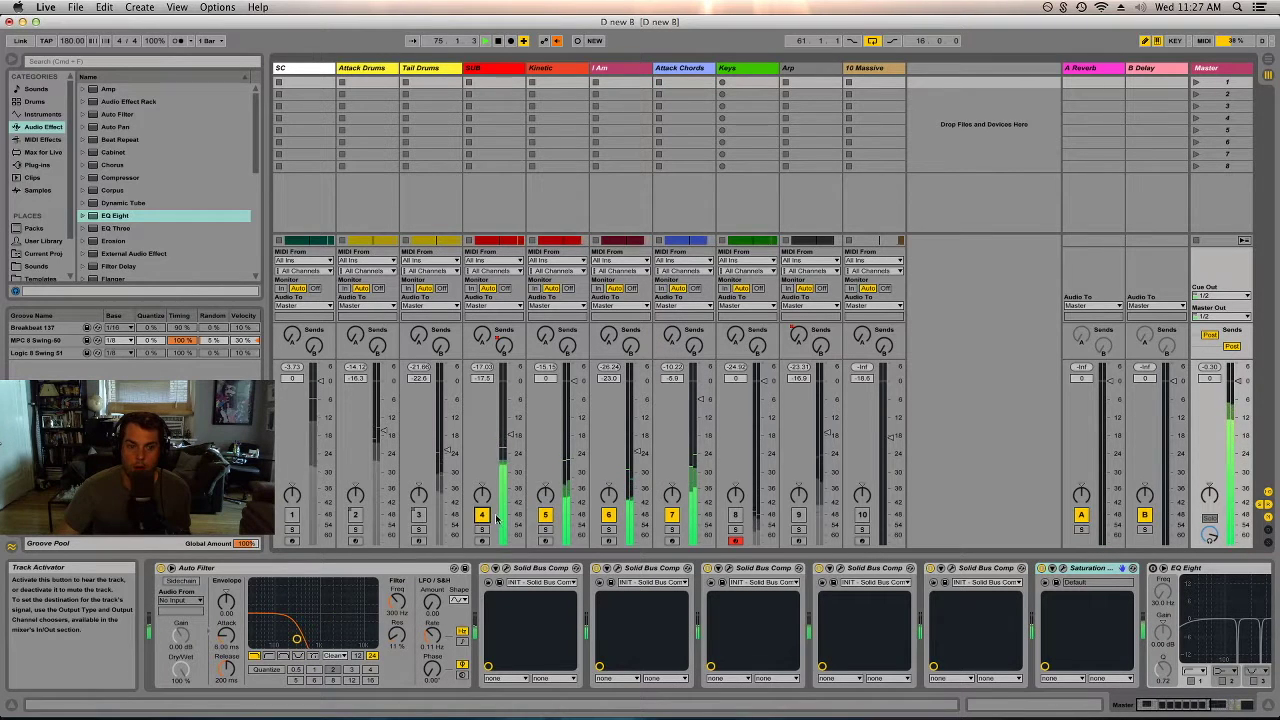
click(545, 514)
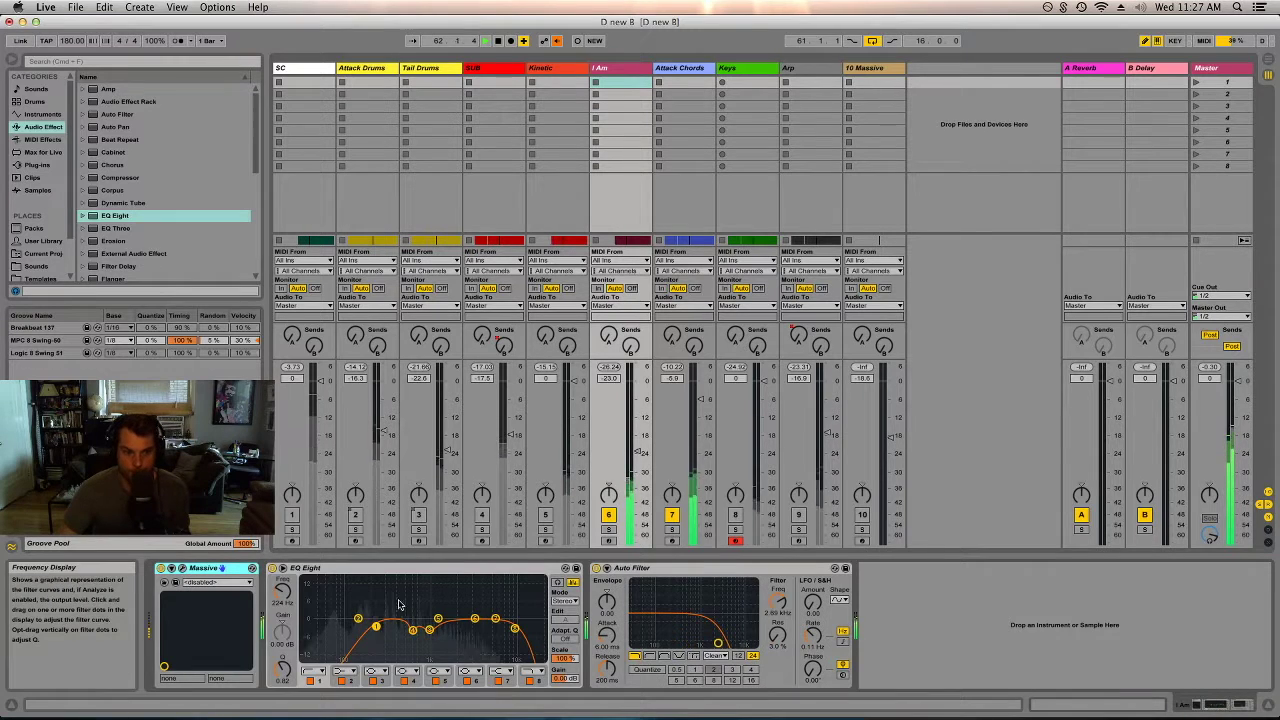
- On the I Am EQ Eight, sweep a narrow band 6 boost around 285 Hz, turn it into a cut, and set the low-cut to 187 Hz
drag(474, 618, 448, 580)
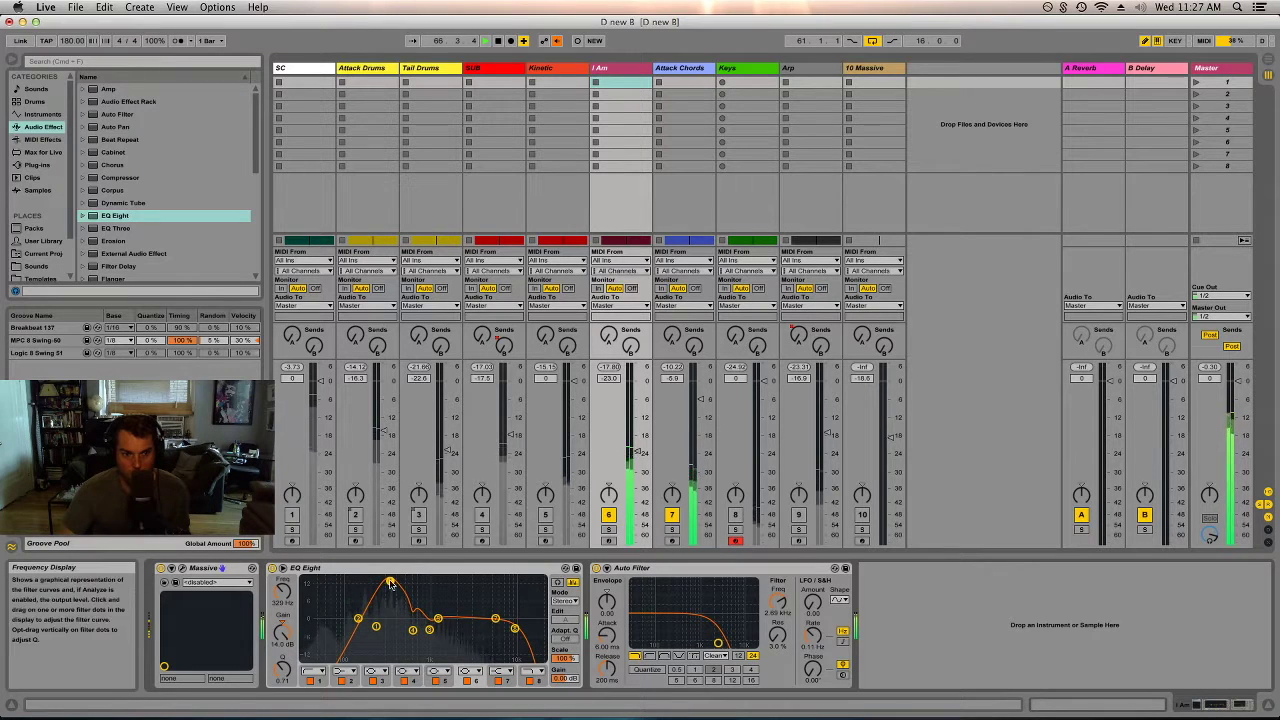
drag(282, 668, 282, 650)
drag(282, 590, 282, 580)
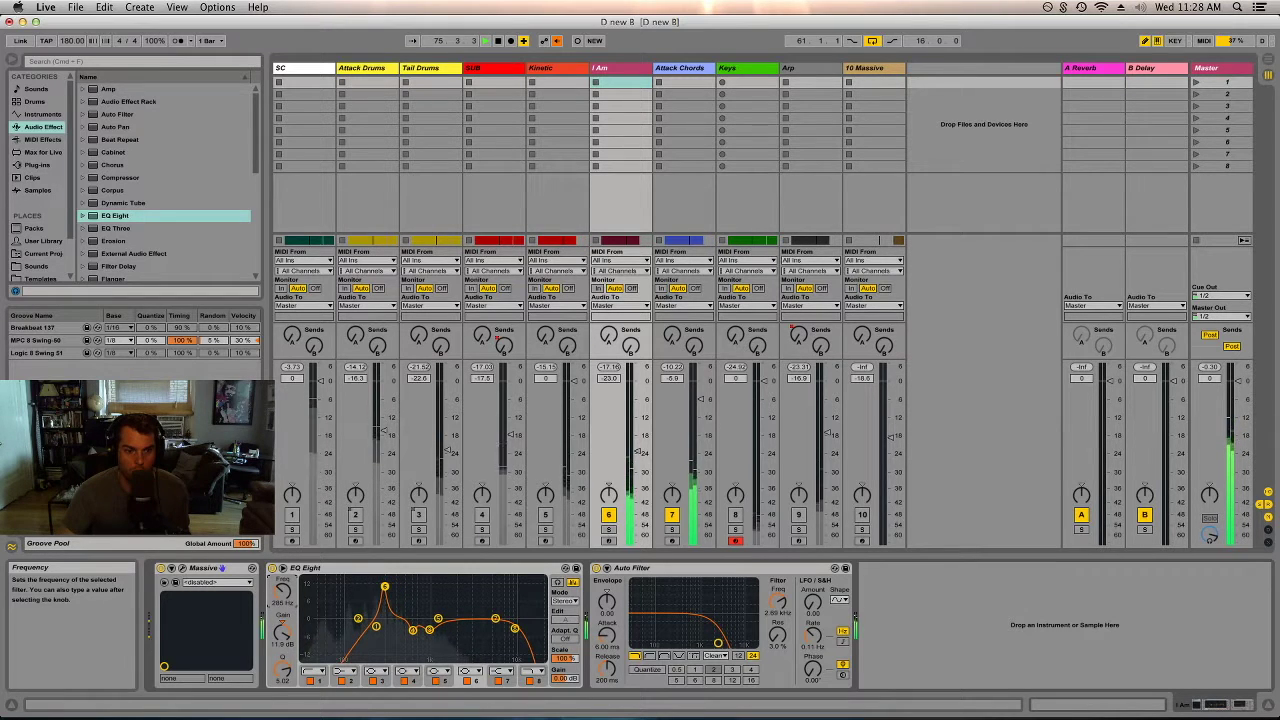
drag(282, 592, 282, 600)
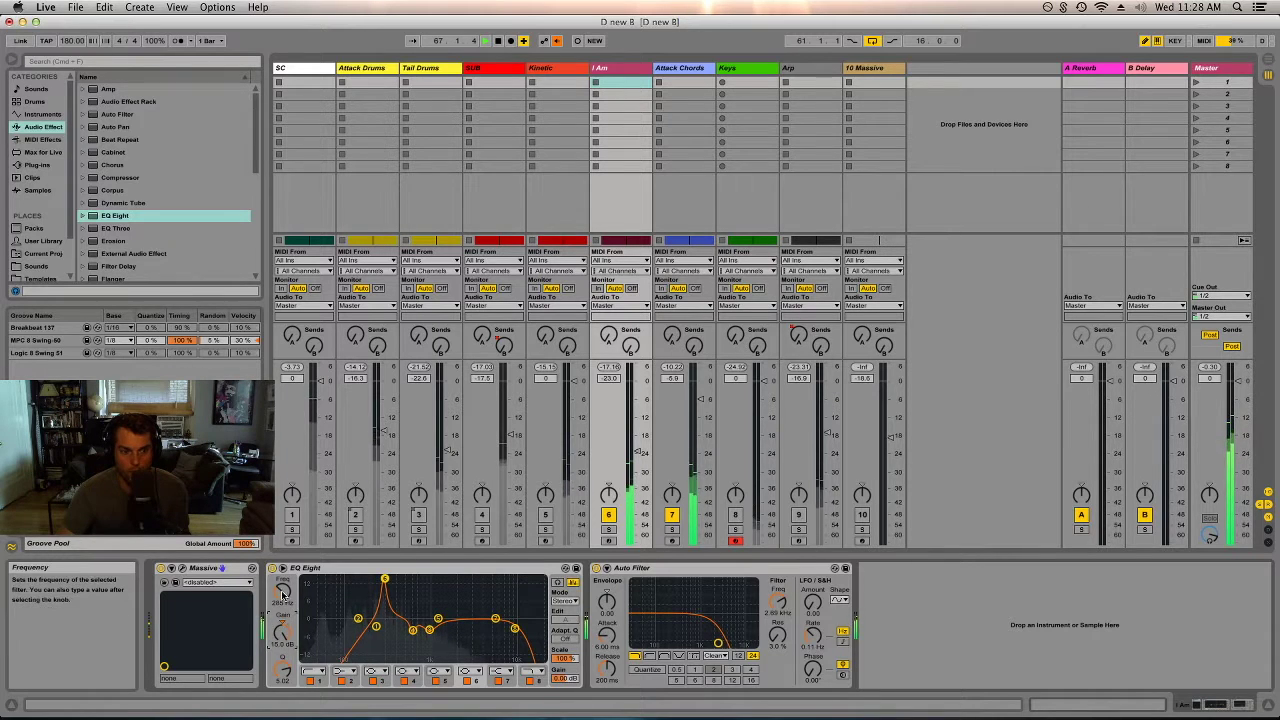
drag(283, 592, 283, 582)
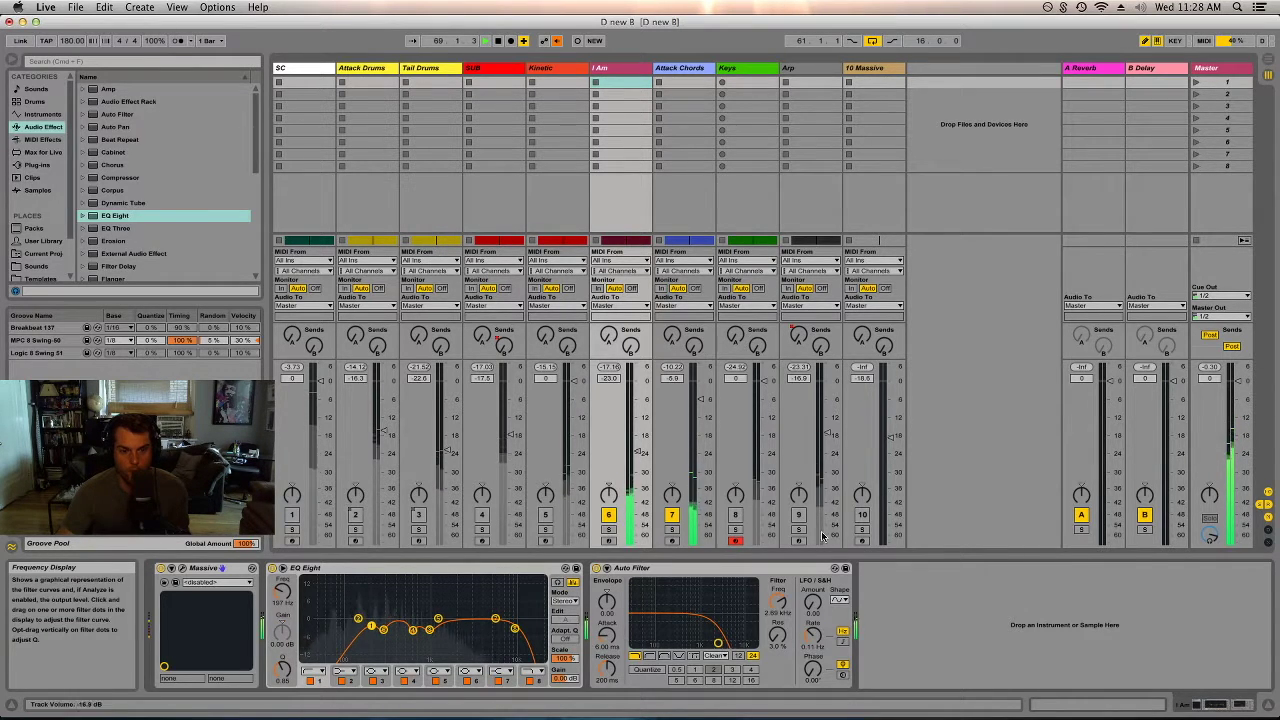
- Mute I Am and Attack Chords, audition Keys with Arp, and leave only Arp playing with its devices shown
click(608, 515)
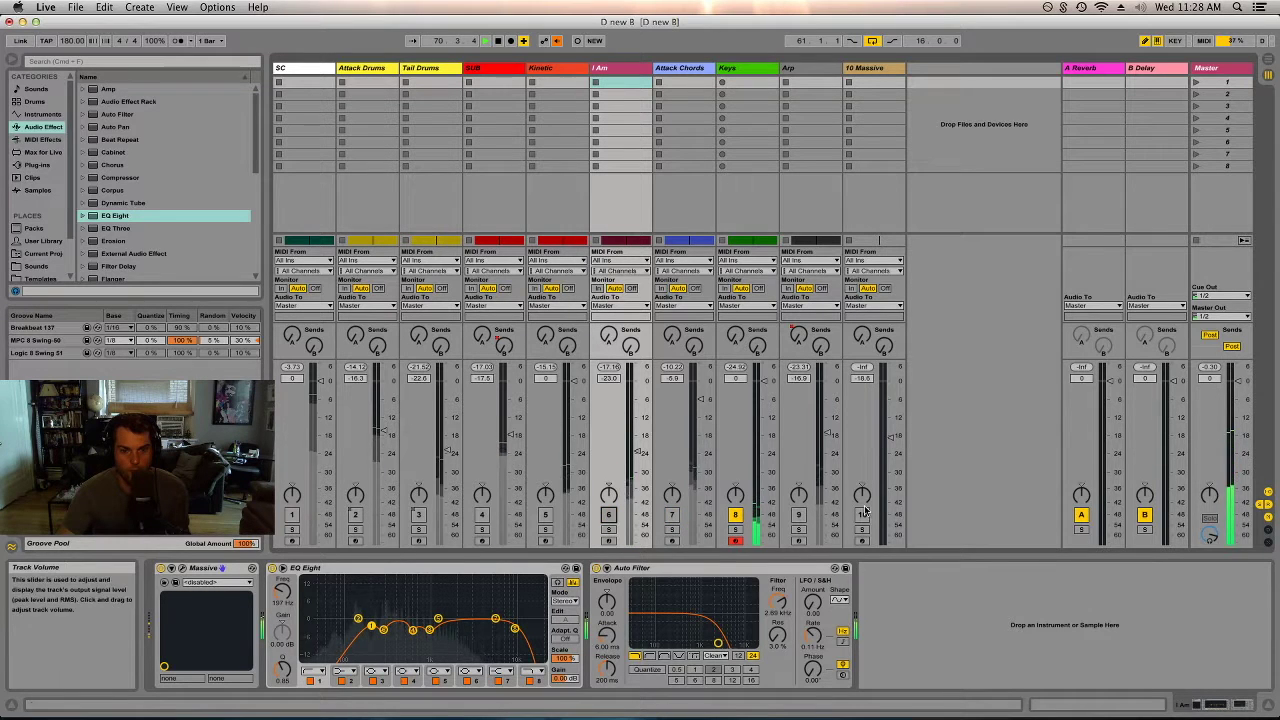
click(798, 515)
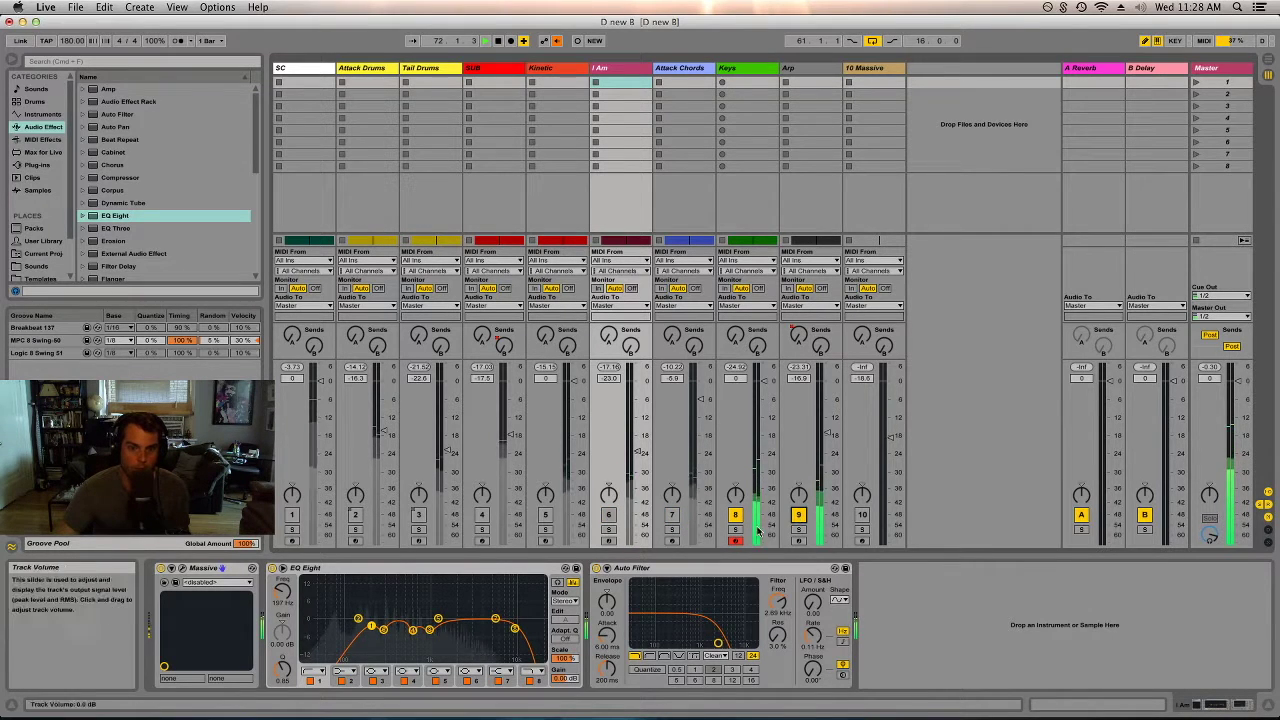
click(800, 72)
click(190, 568)
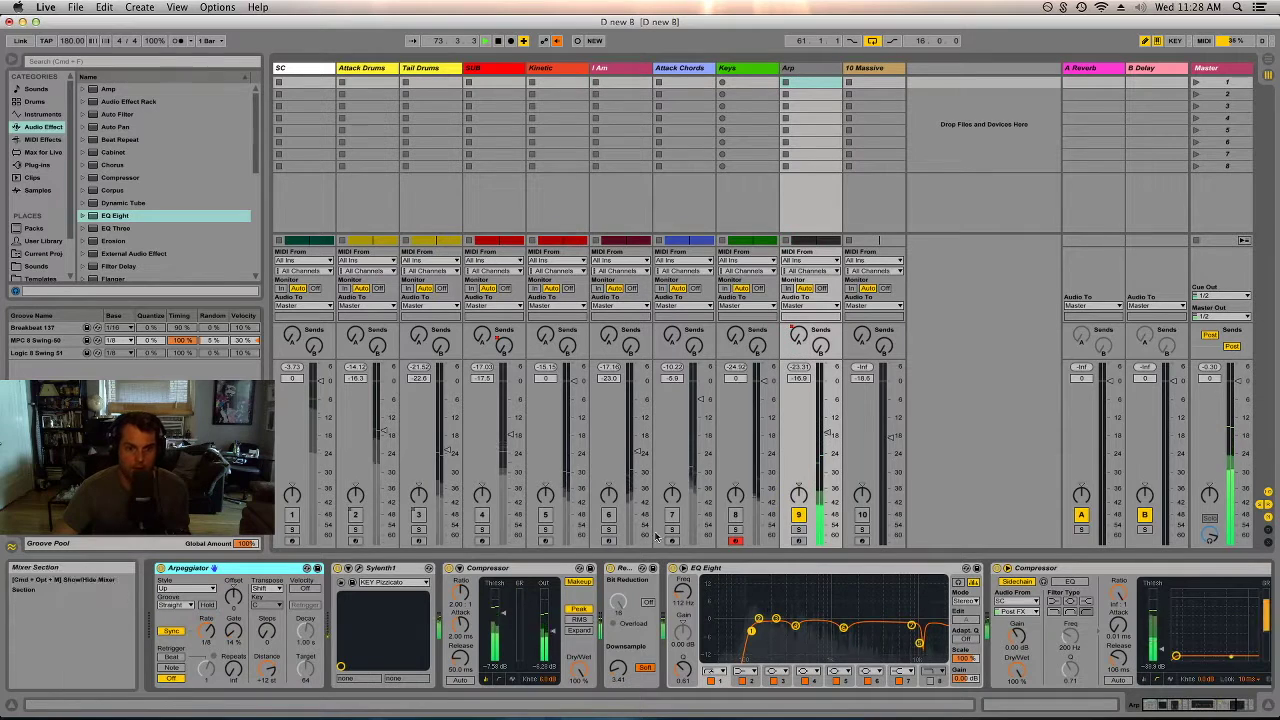
- On the Arp EQ Eight, sweep a band 3 boost through the low mids, and set slight cuts: band 2 to -0.32 dB at 137 Hz, band 3 to -0.24 dB
drag(772, 608, 774, 582)
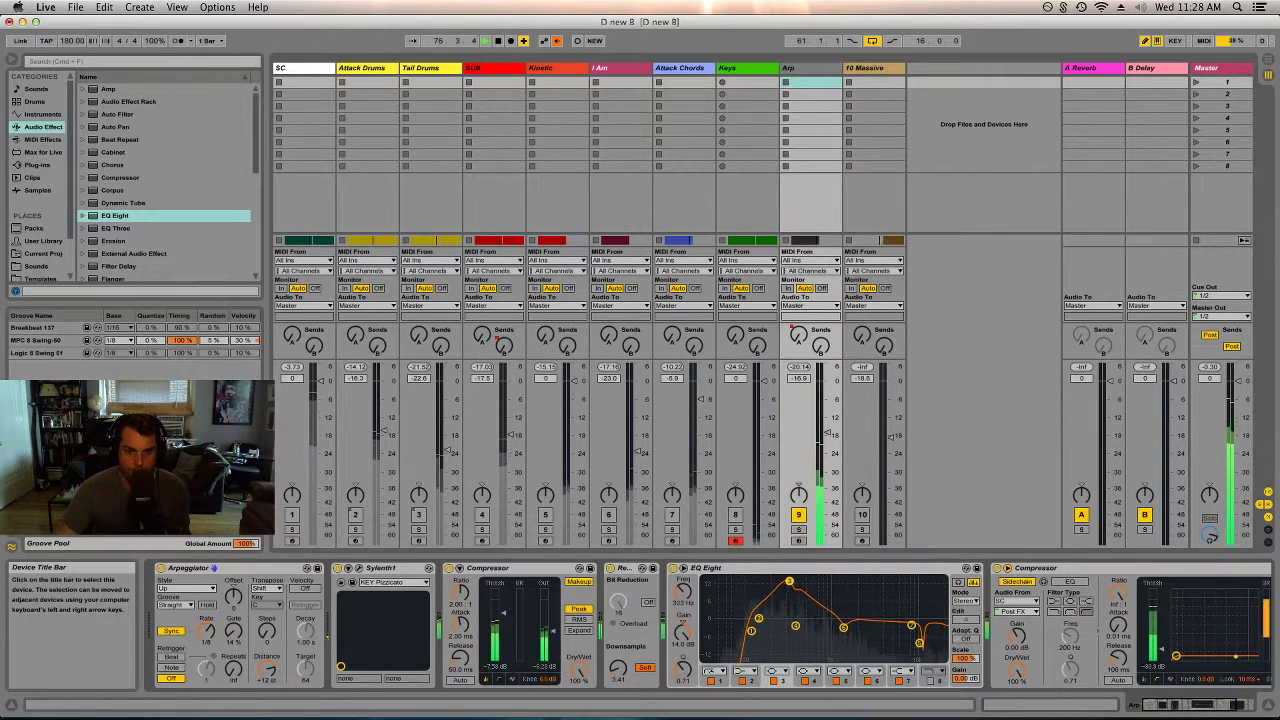
drag(789, 581, 794, 581)
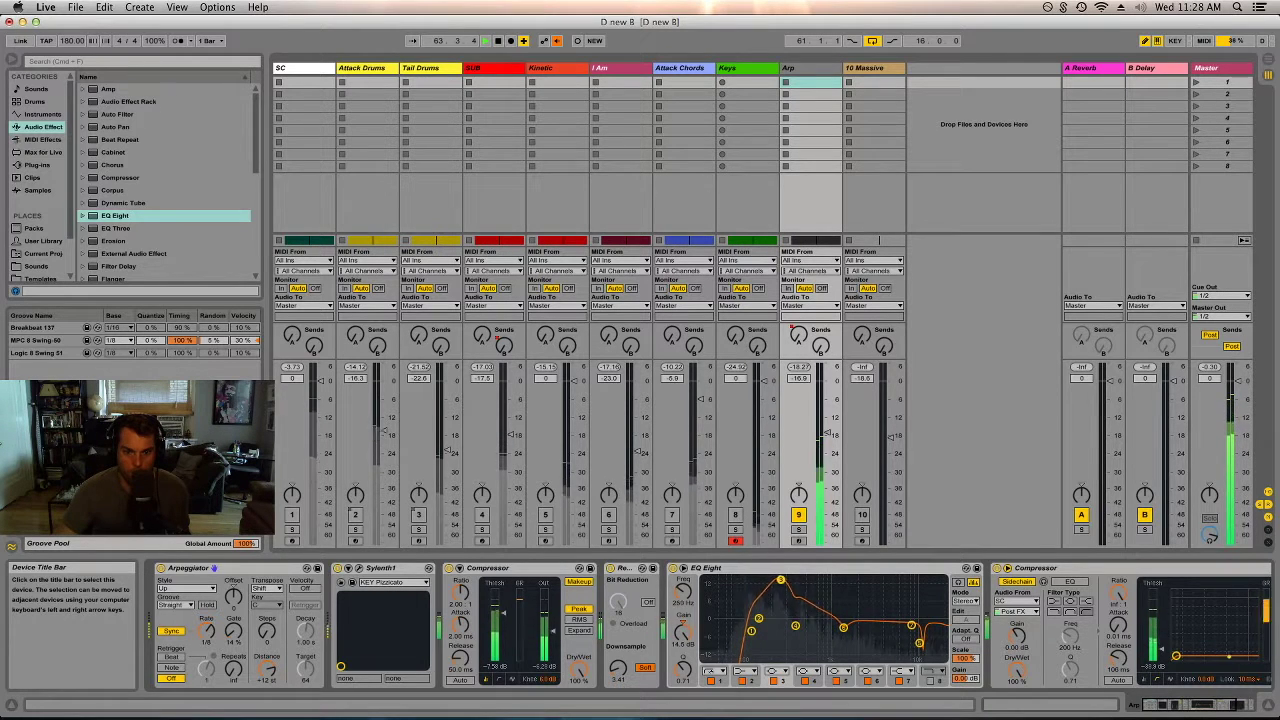
drag(786, 580, 776, 619)
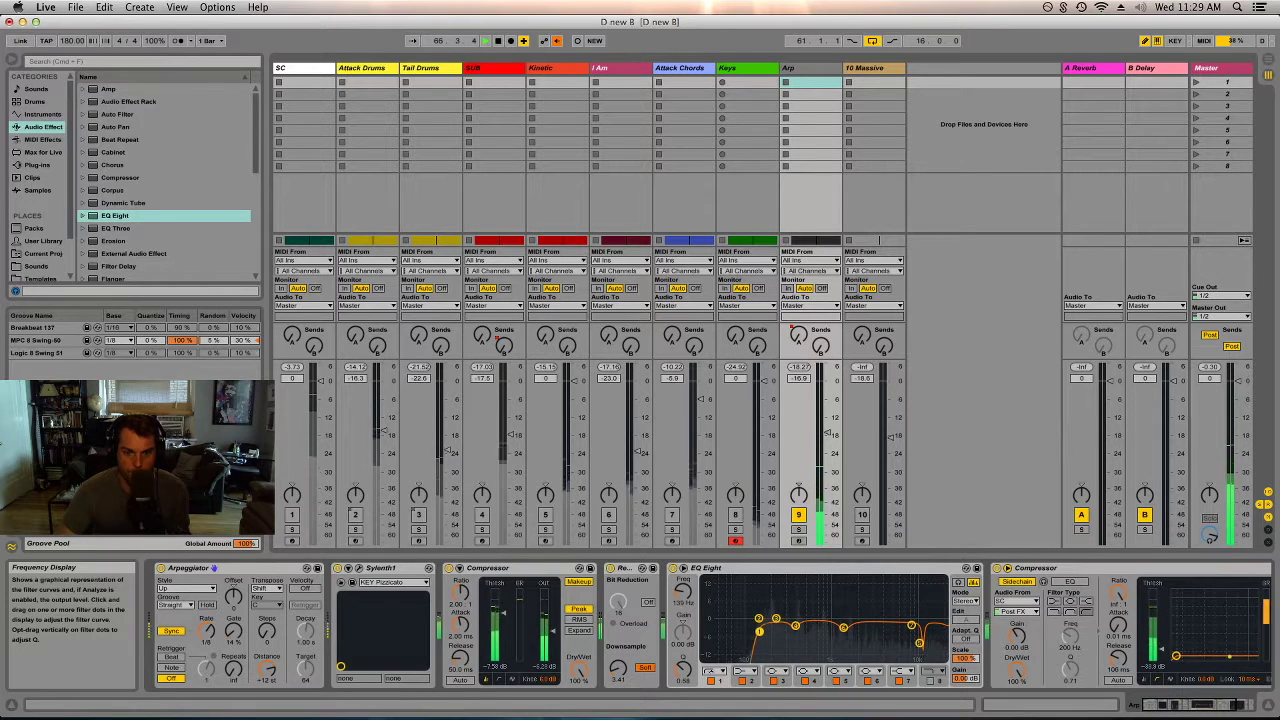
drag(757, 630, 751, 630)
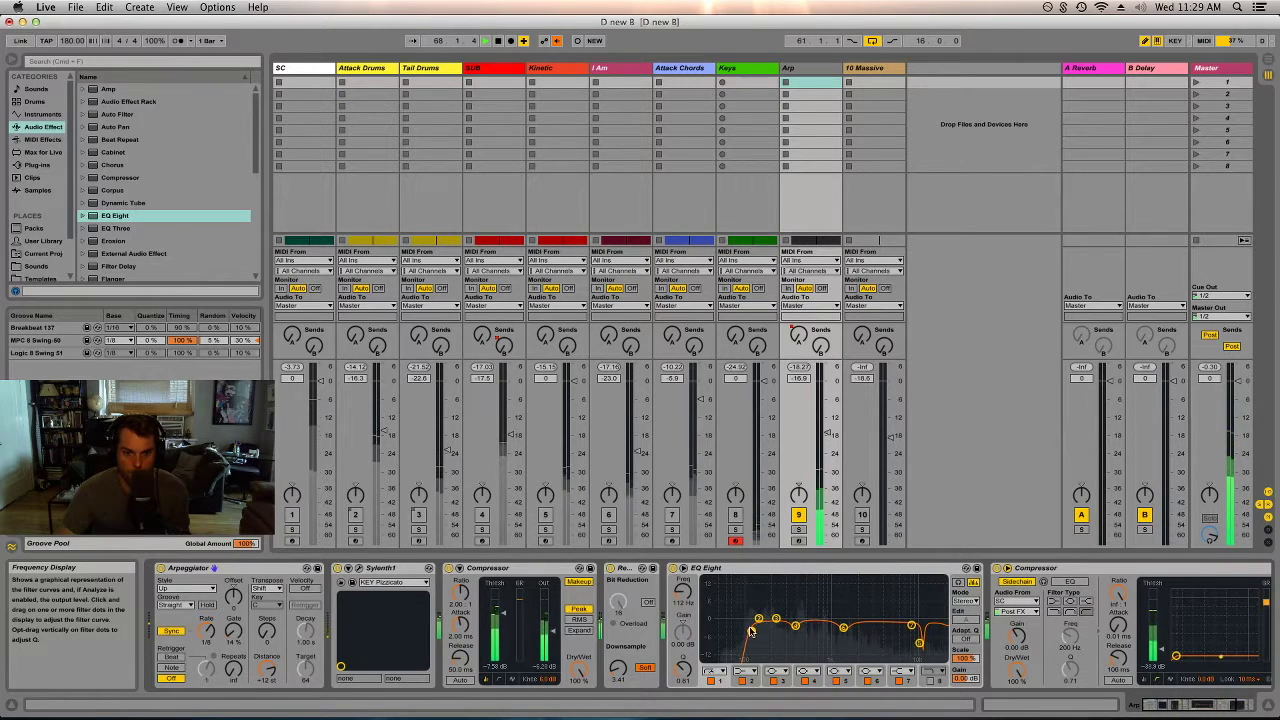
click(759, 619)
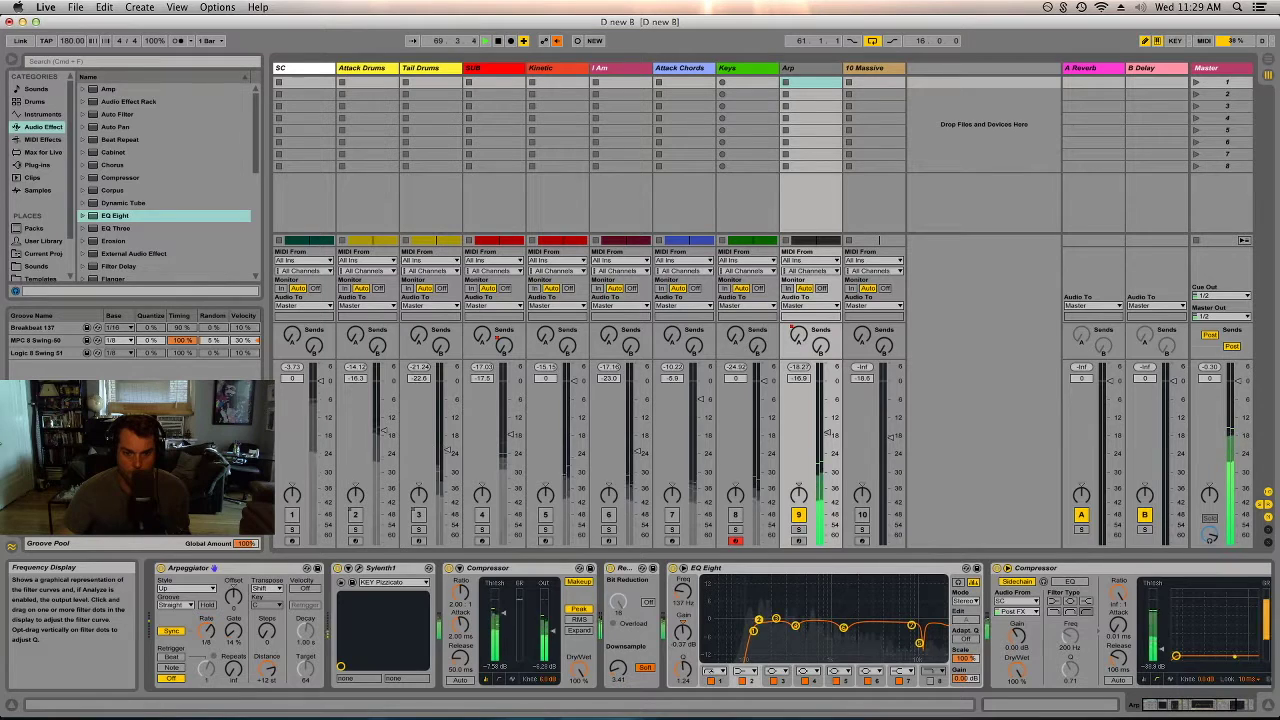
drag(775, 620, 785, 600)
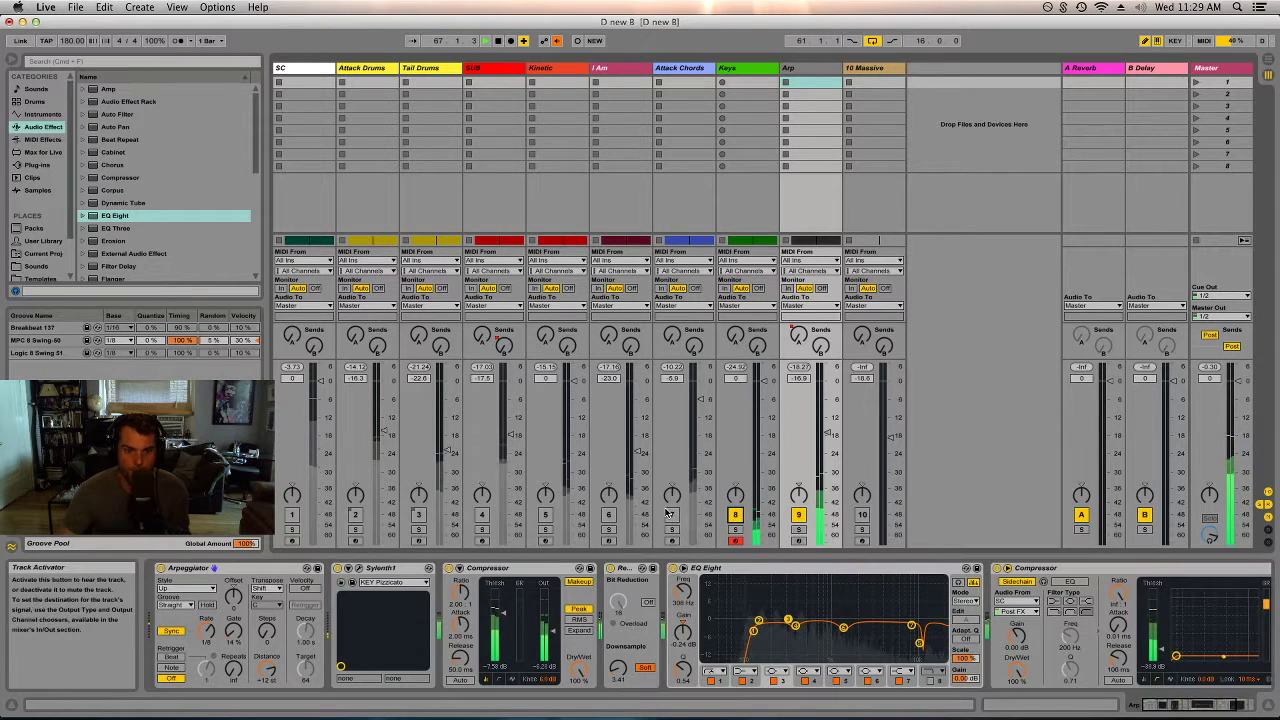
- Unmute tracks 2 to 9 and examine the full mix on the master's enlarged Spectrum display
click(1205, 101)
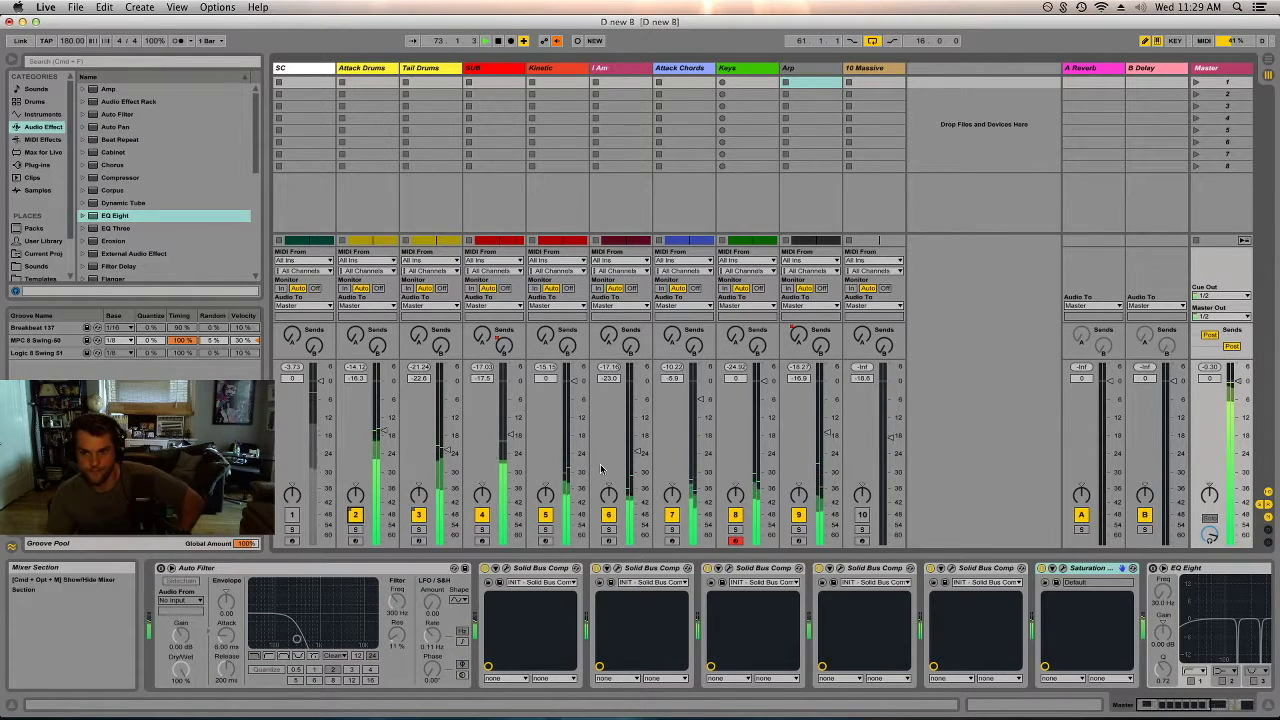
click(1235, 73)
scroll(960, 620, right, 5)
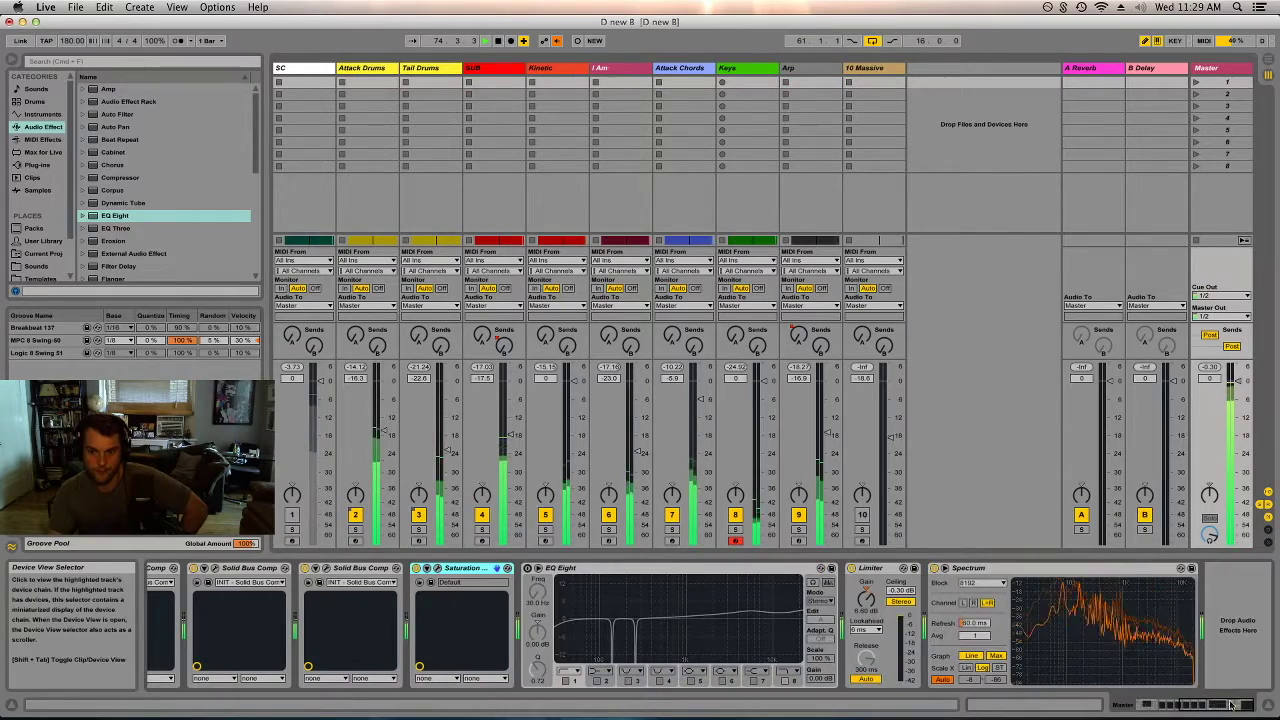
click(960, 573)
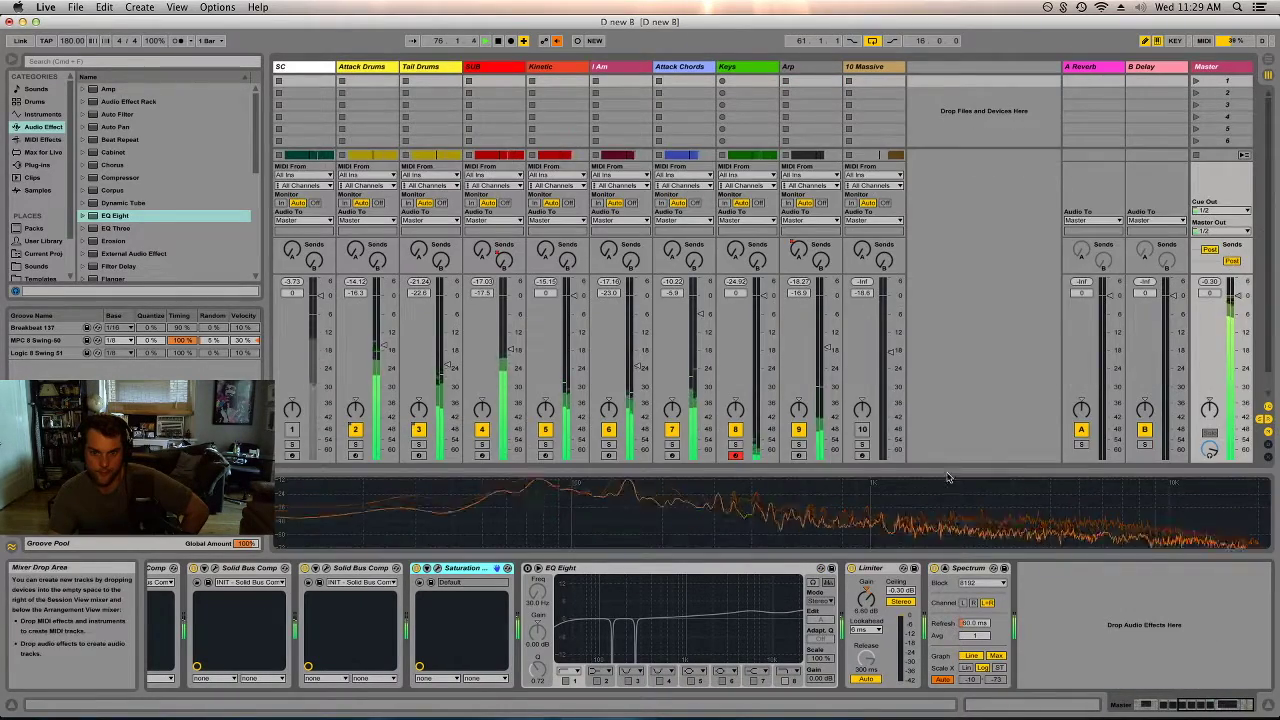
drag(950, 475, 957, 137)
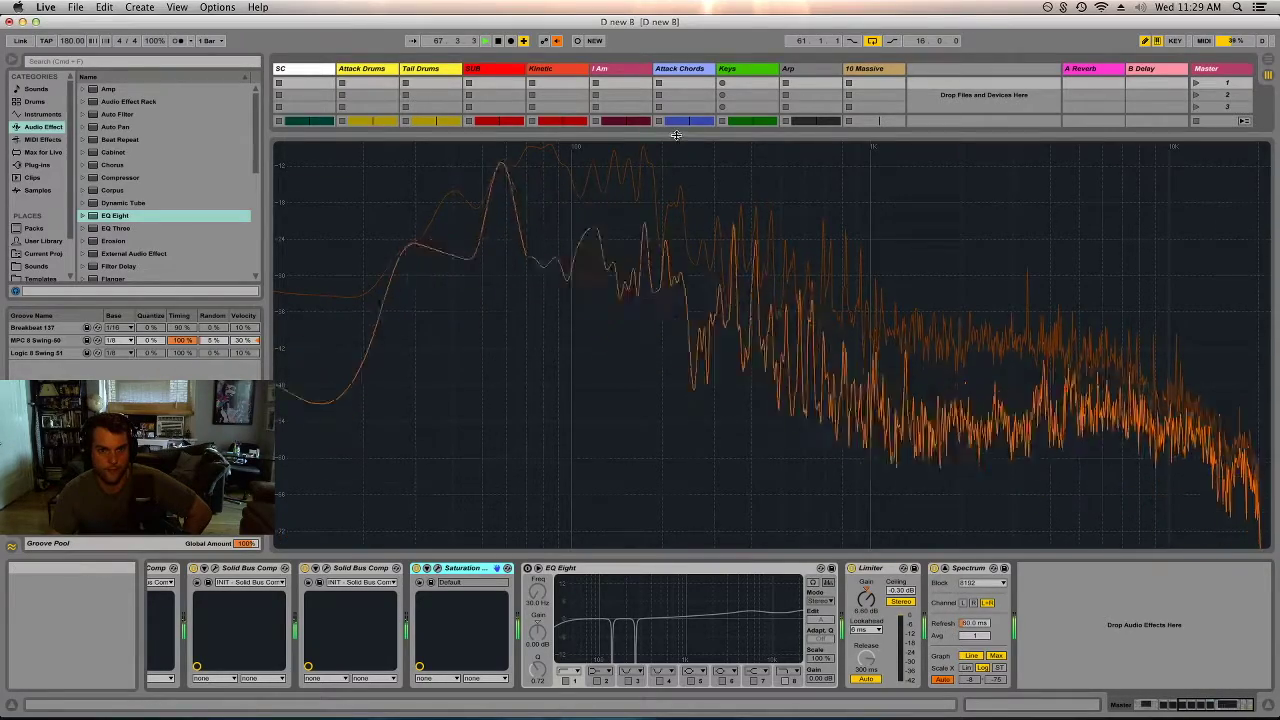
key(ctrl+alt+m)
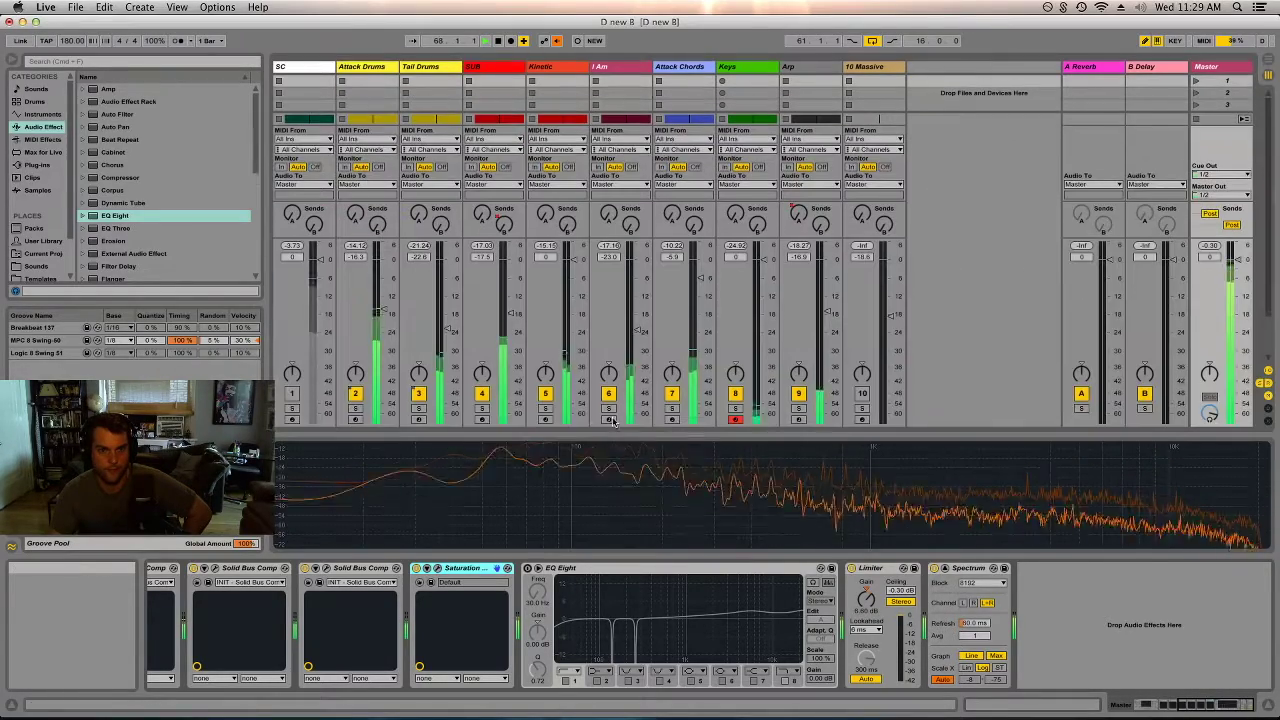
- Solo Attack Drums, examine its frequency content on the enlarged Spectrum, and collapse the display back into the device
click(355, 408)
drag(450, 432, 500, 145)
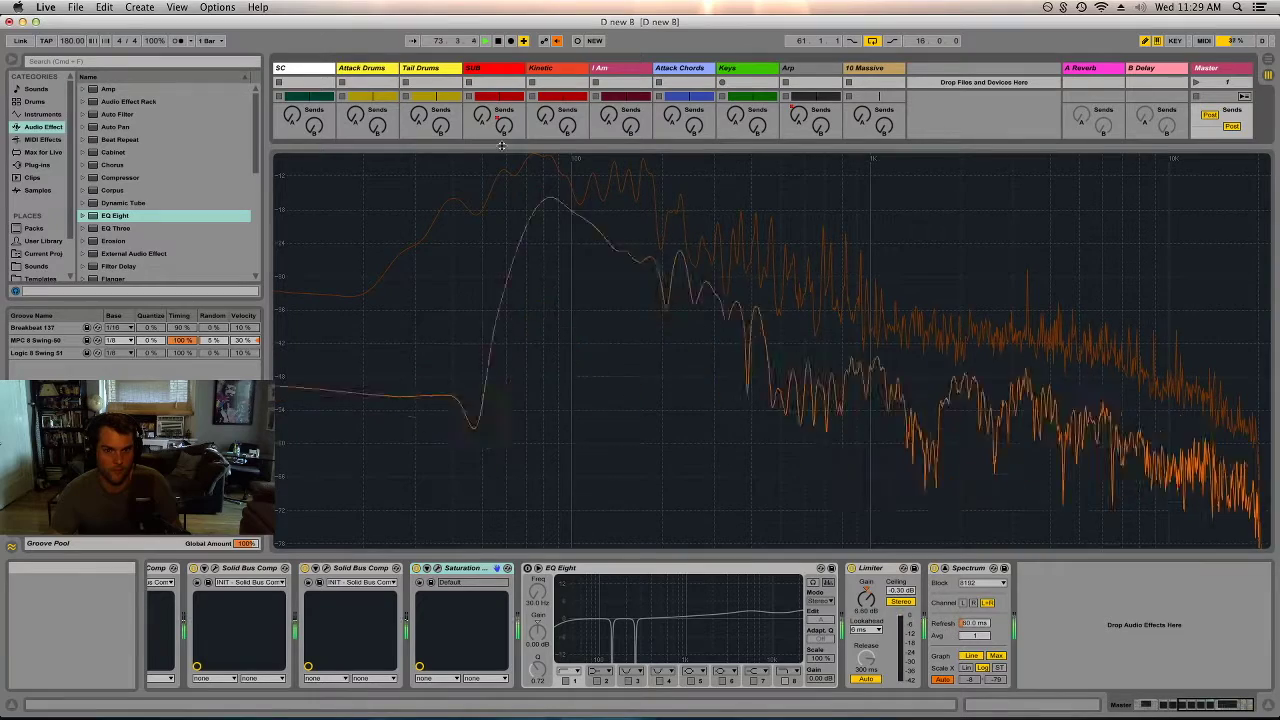
drag(501, 146, 500, 545)
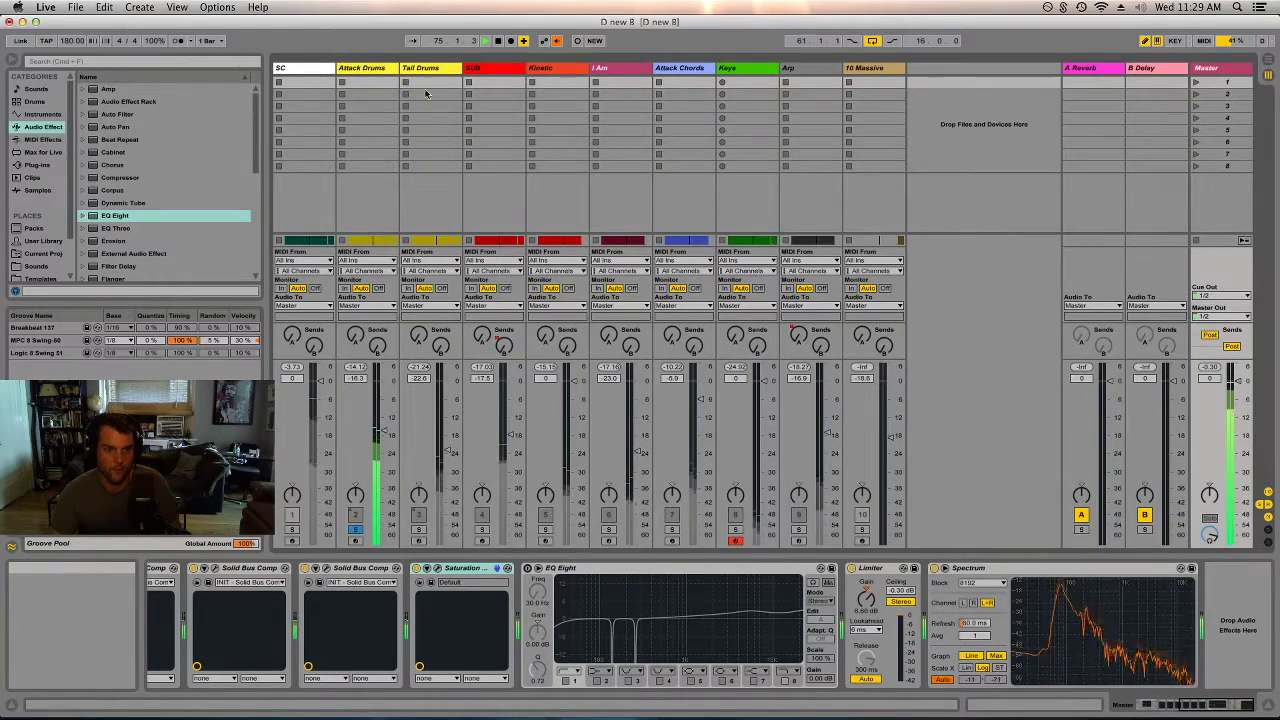
- On the Attack Drums EQ Eight, sweep a band 4 boost, set it to about -2.85 dB at 311 Hz, and unsolo the track
key(Right)
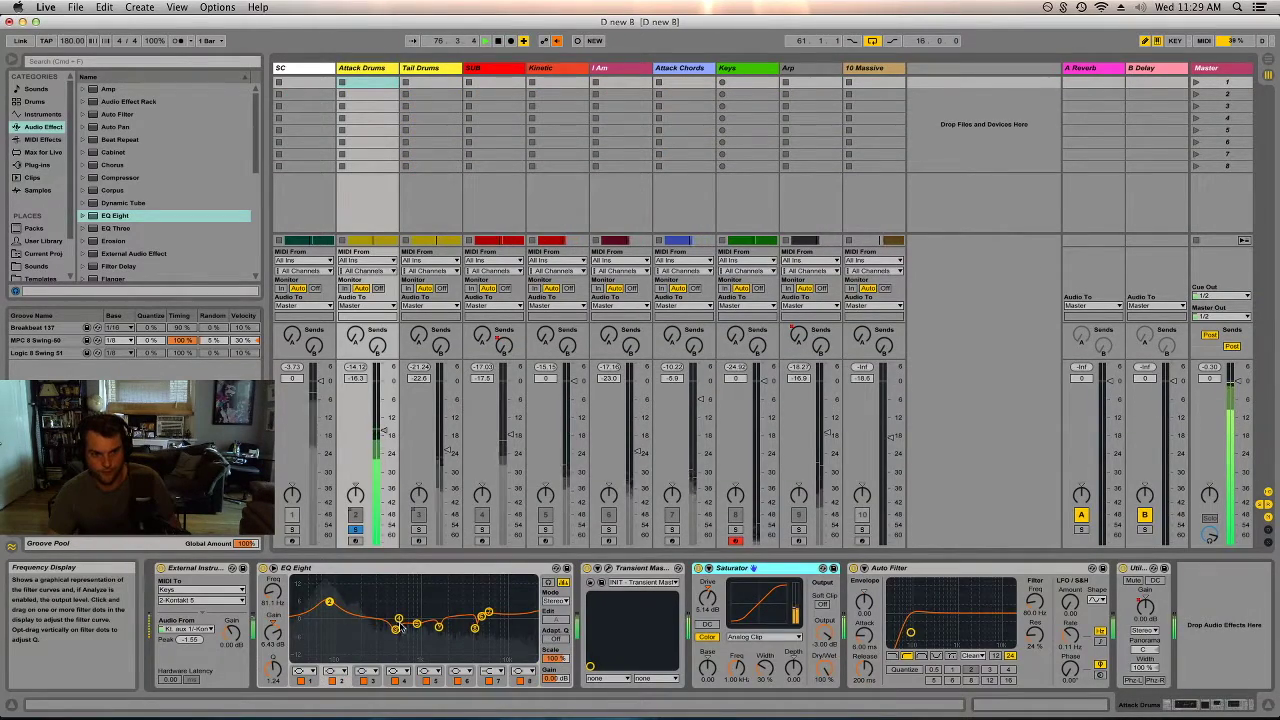
drag(398, 620, 397, 580)
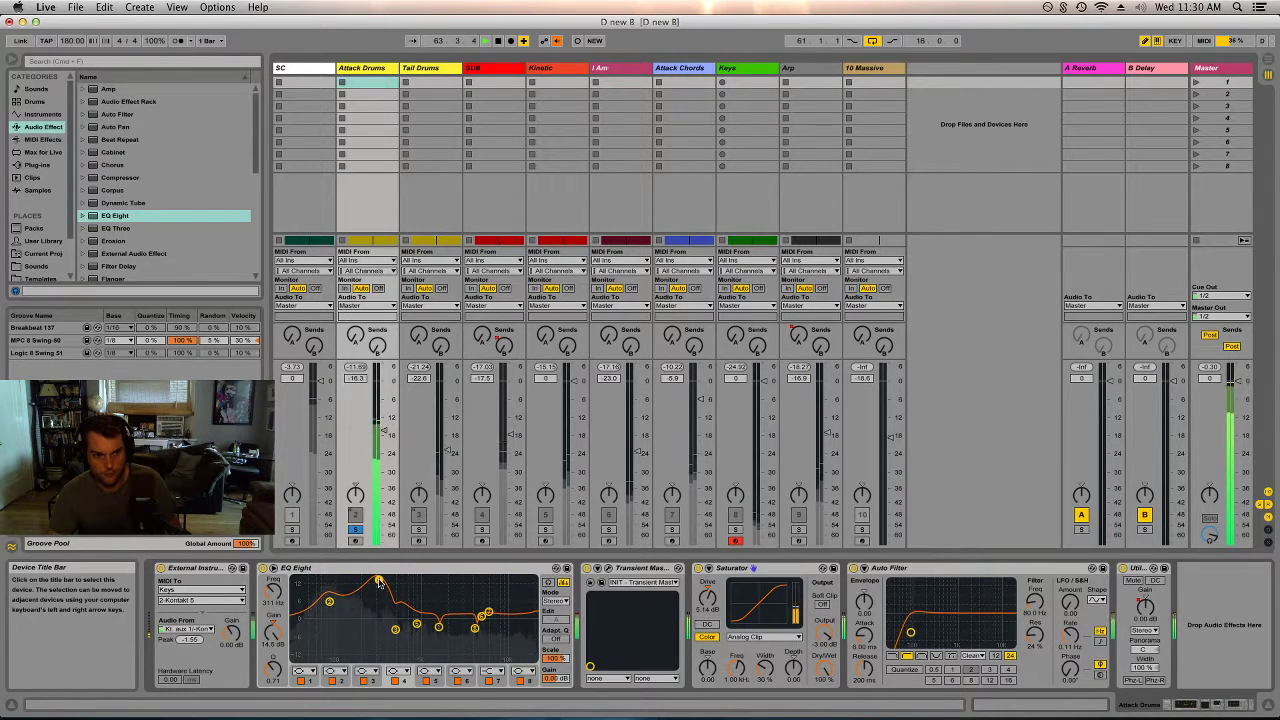
mouse_move(273, 662)
mouse_down()
mouse_move(279, 630)
mouse_move(279, 672)
mouse_up()
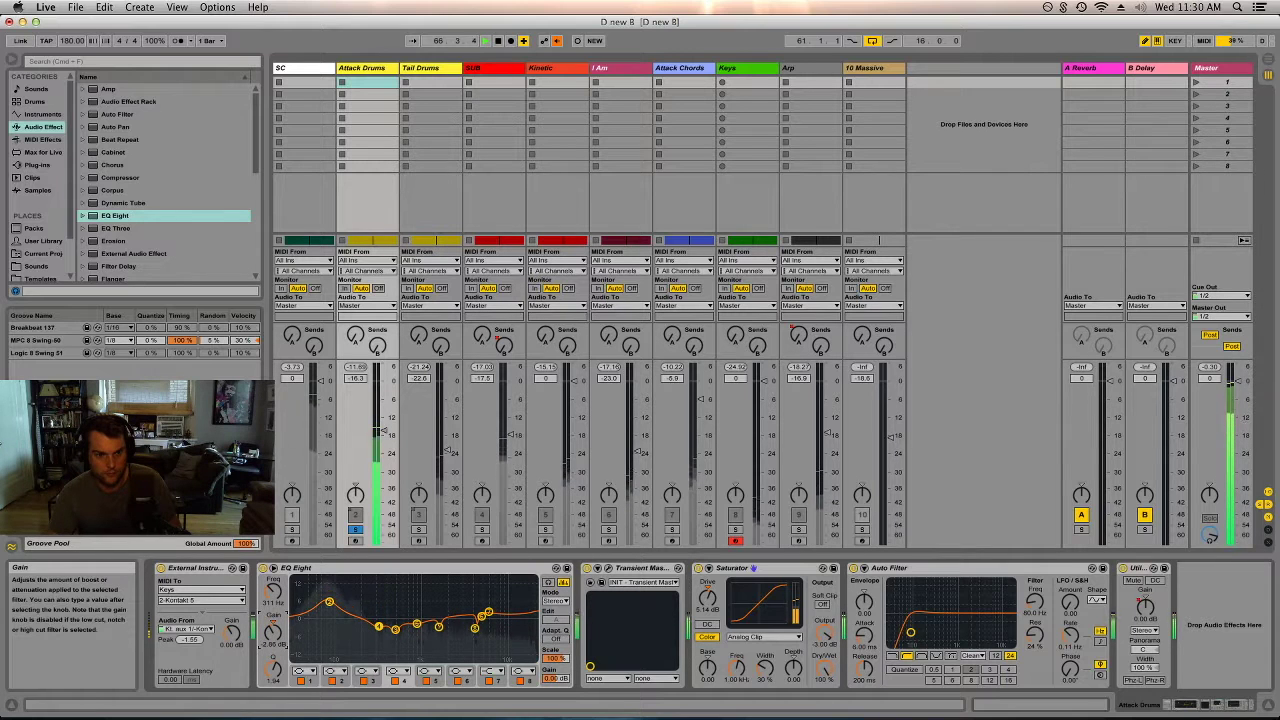
click(355, 528)
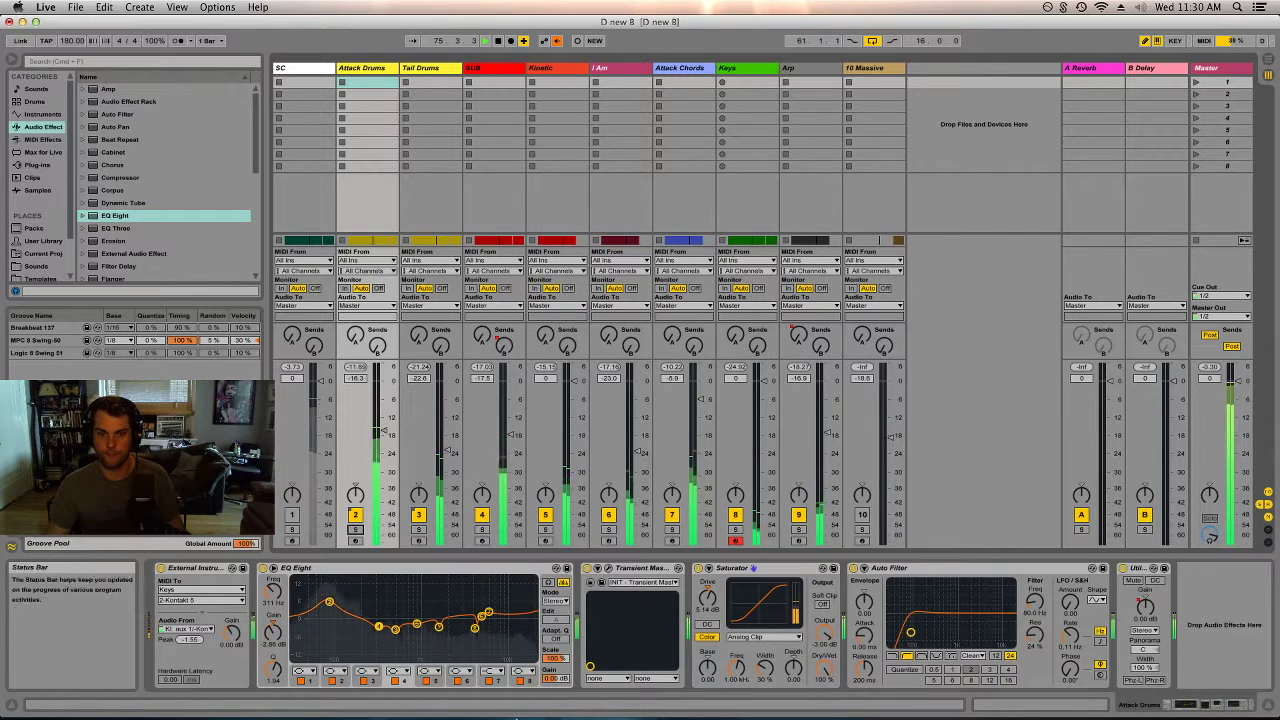
- Enable the master EQ Eight, sweep a strong band 5 boost through the highs, and set it to about 1.9 dB at 5.08 kHz
click(1204, 72)
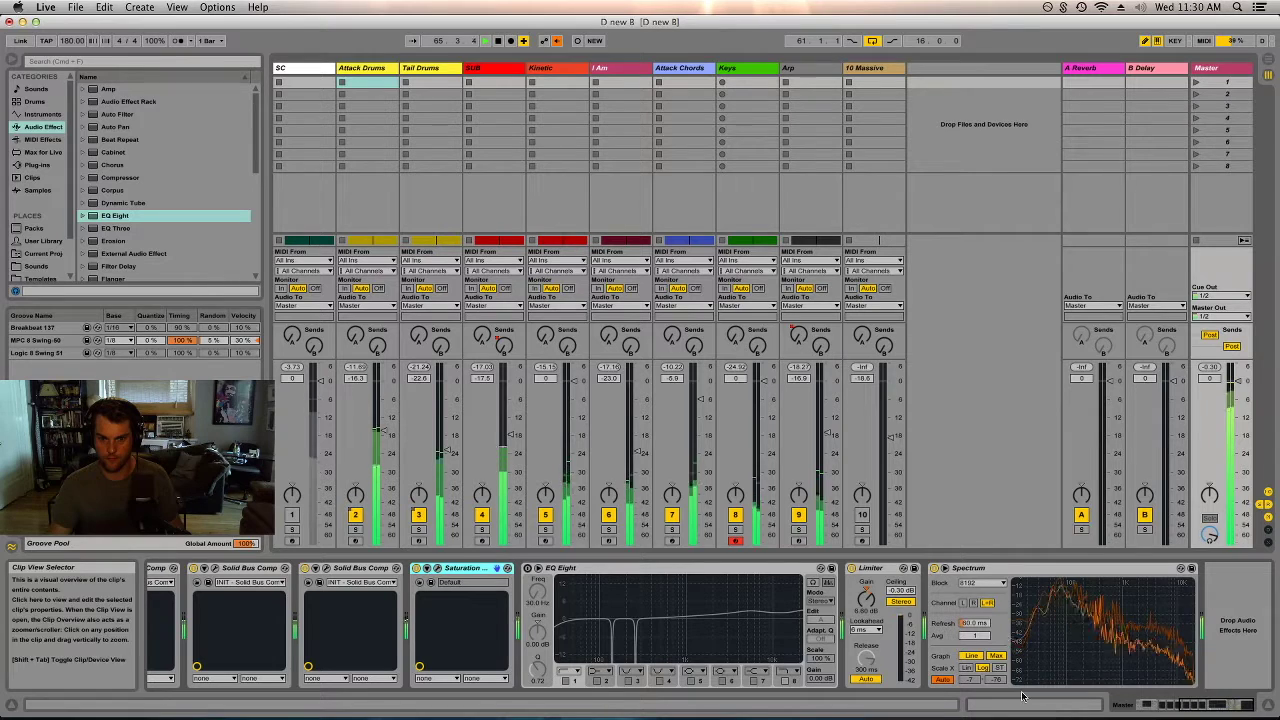
drag(1203, 710, 1150, 707)
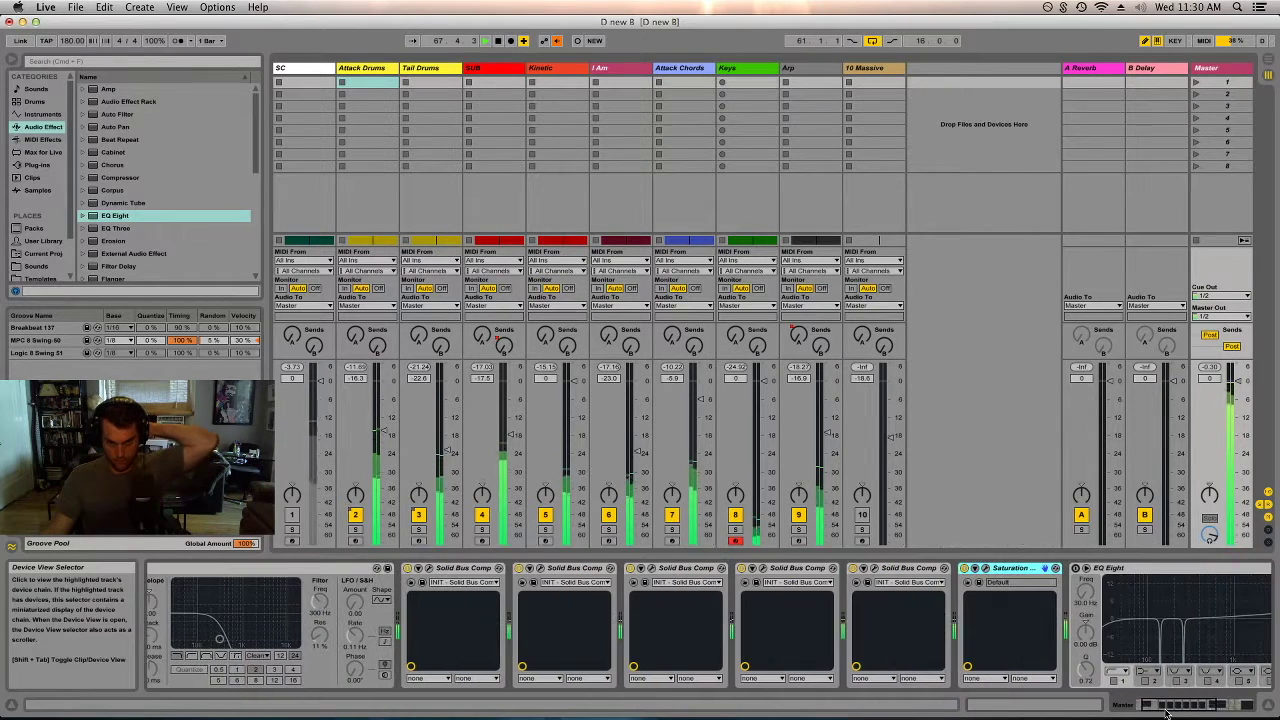
click(1100, 568)
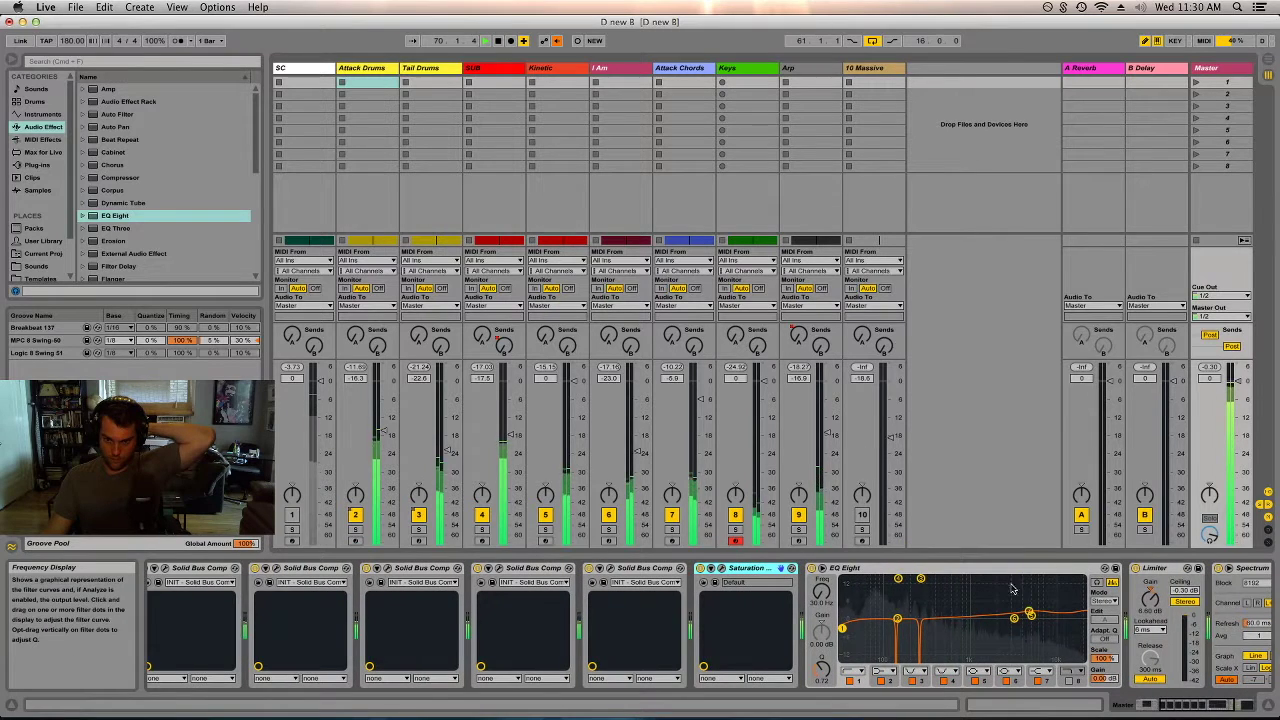
click(1037, 681)
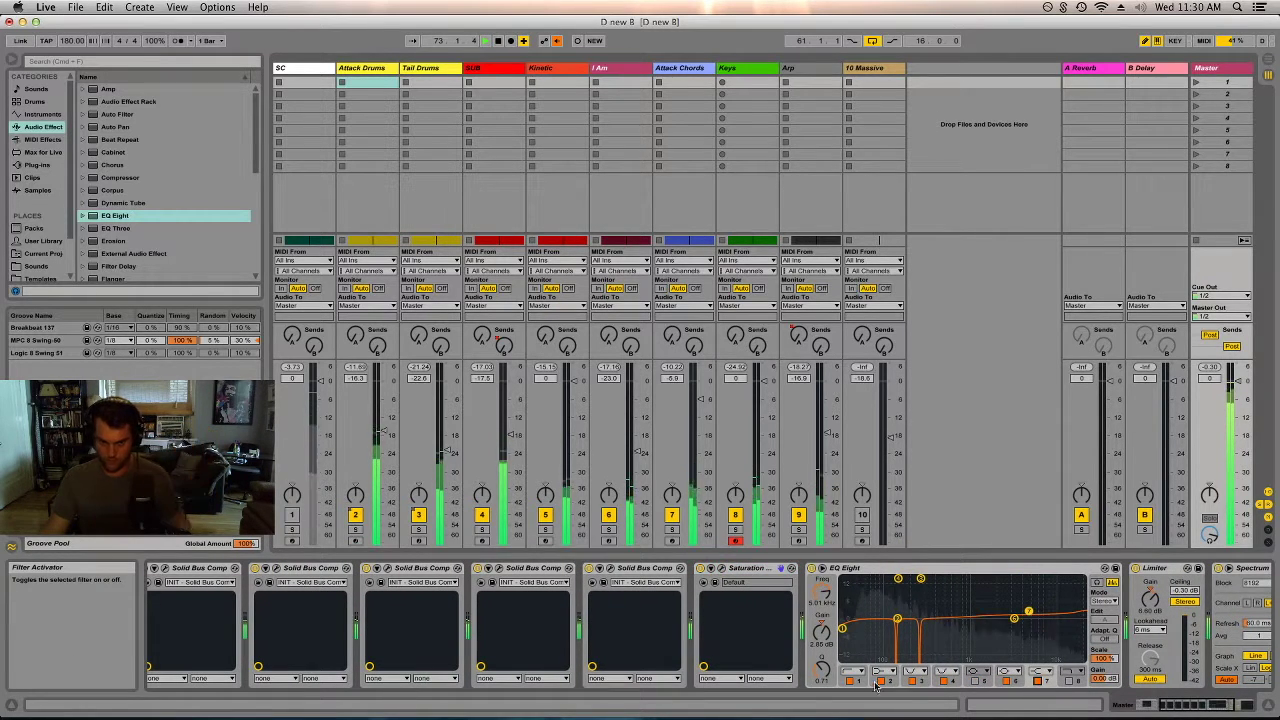
drag(821, 595, 821, 588)
drag(821, 632, 820, 668)
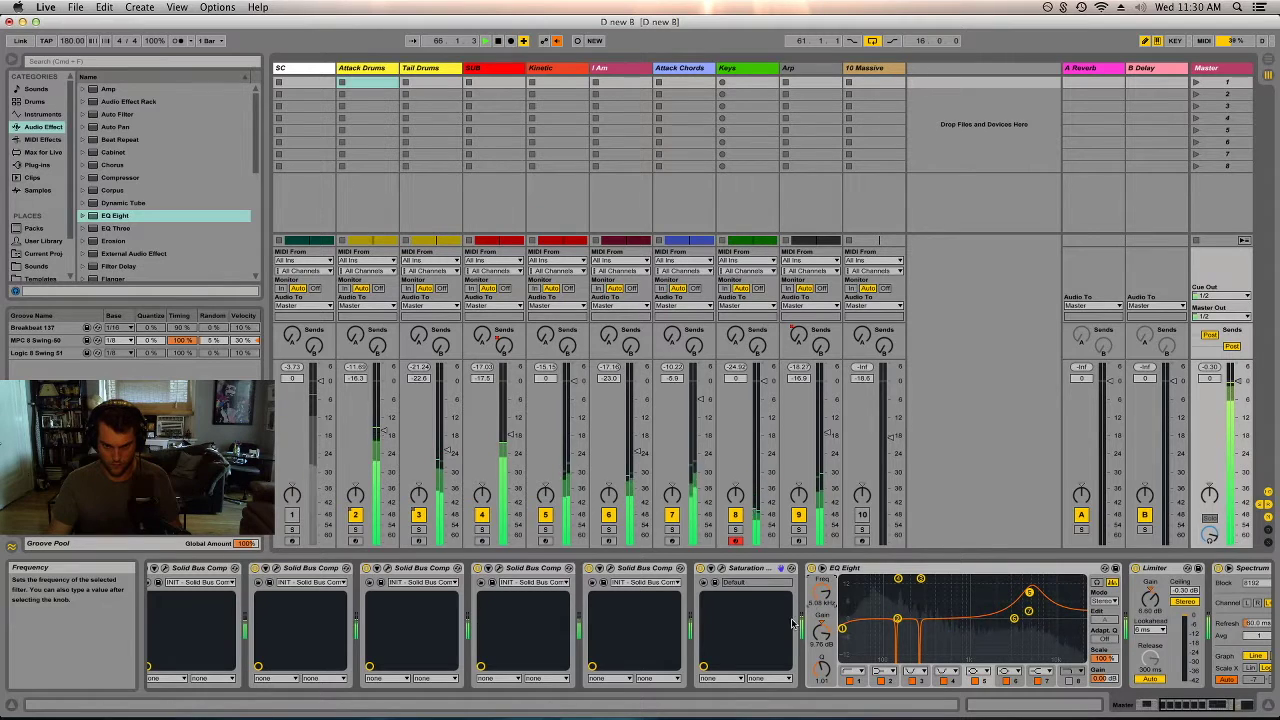
drag(821, 631, 821, 643)
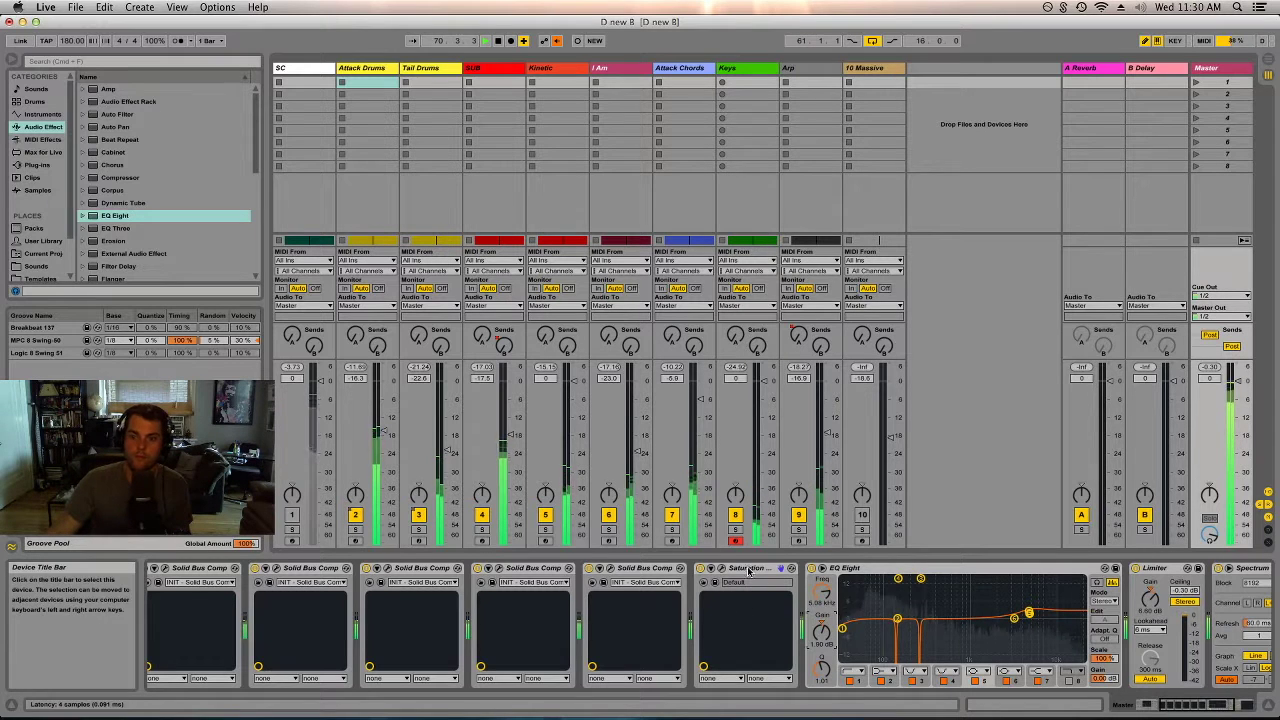
- Stop playback, save the set, and play the arrangement from the start with looping off and automation re-enabled
scroll(1018, 685, left, 5)
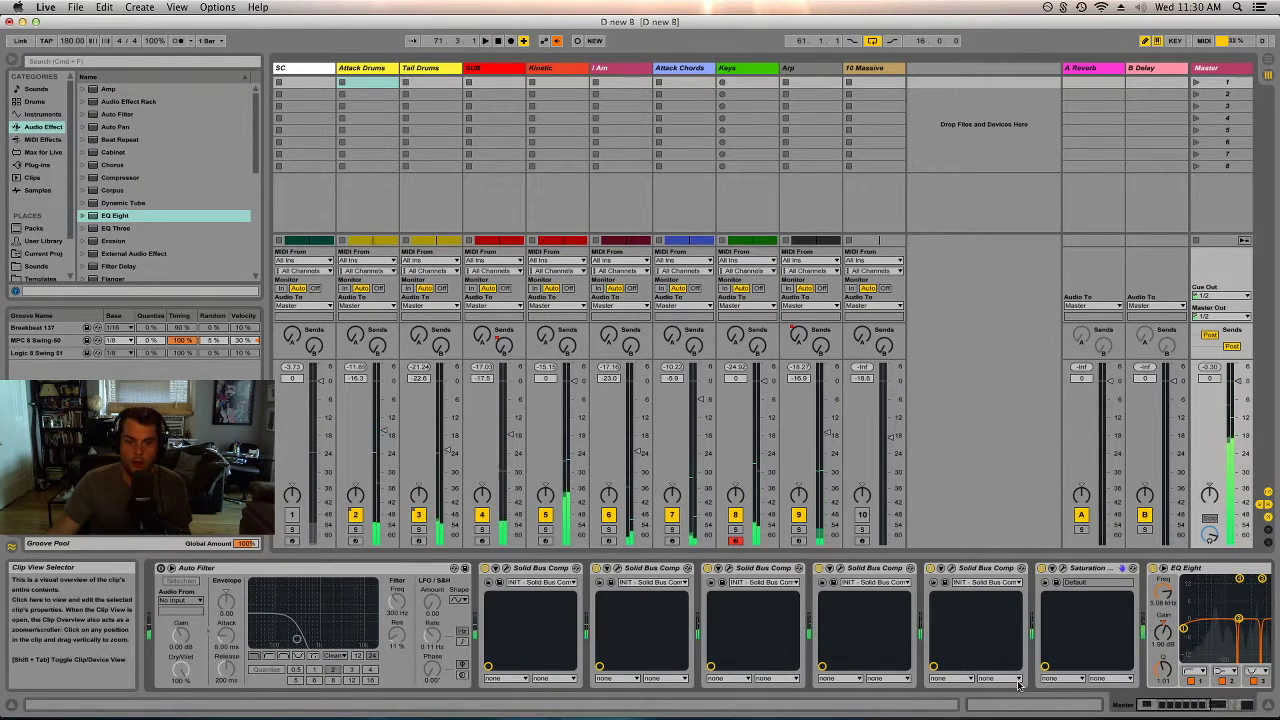
key(super+s)
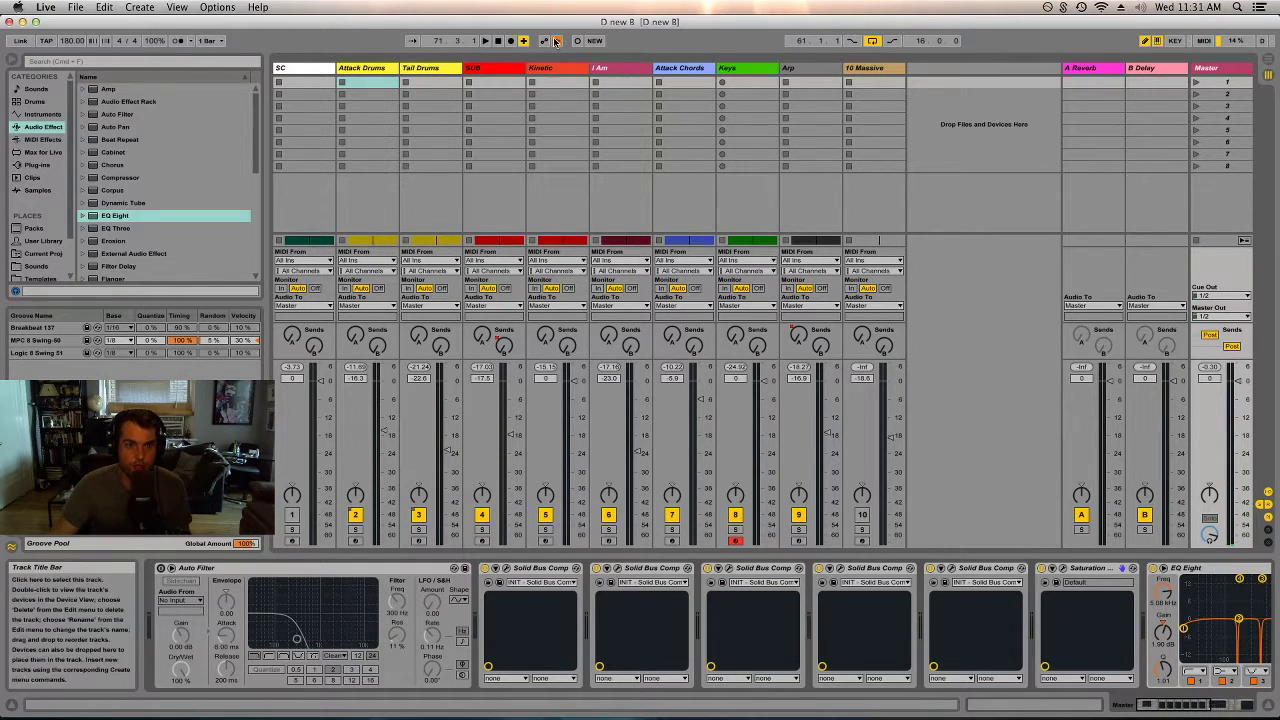
key(Tab)
click(499, 41)
key(space)
key(minus)
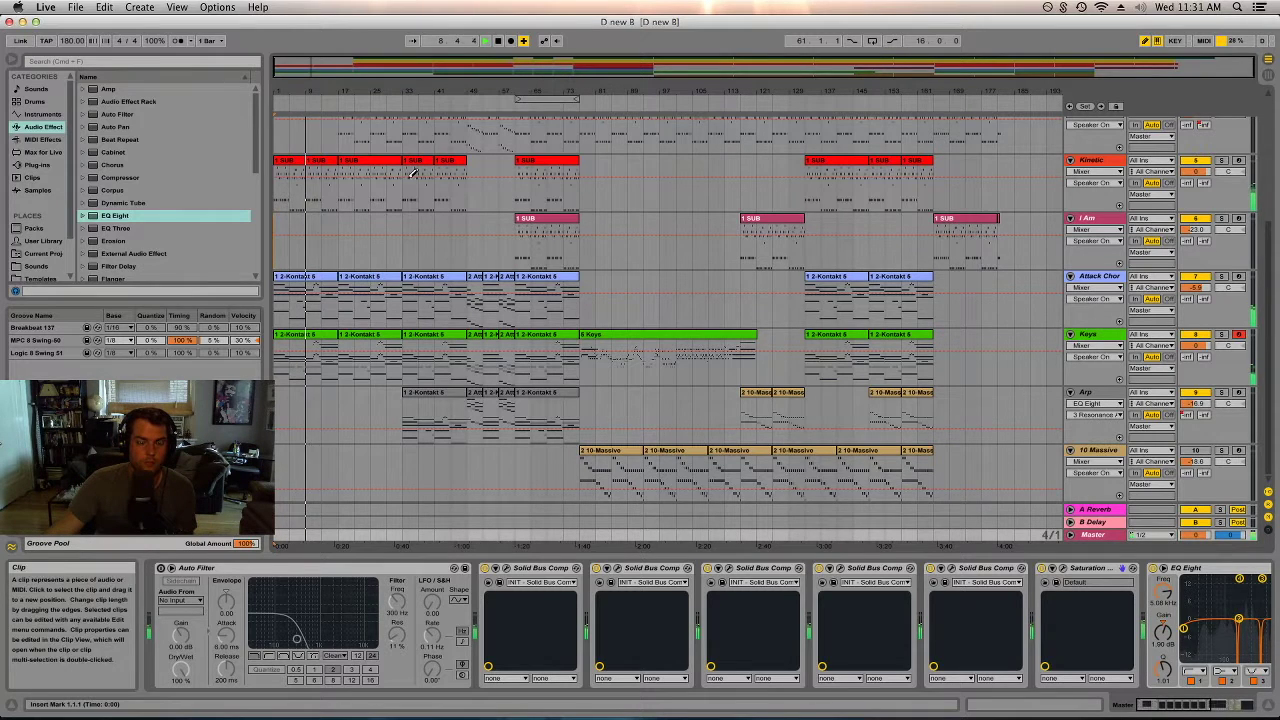
scroll(290, 93, up, 5)
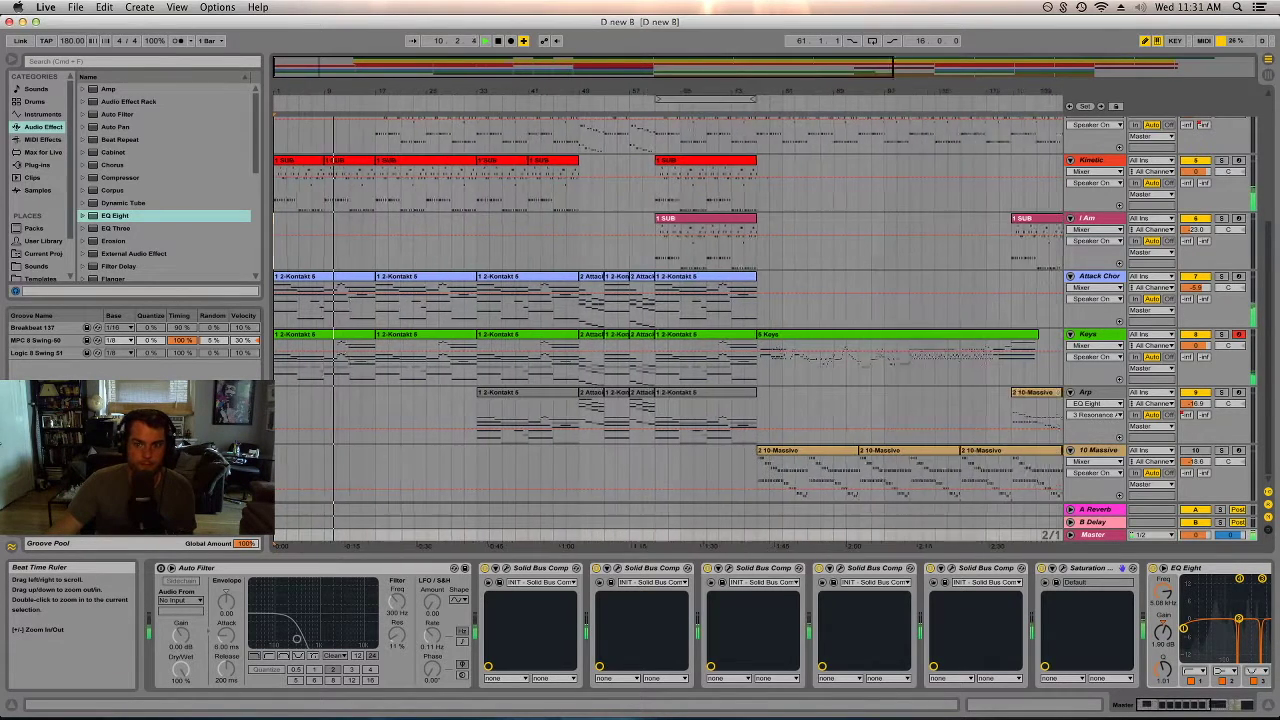
- On the Keys track's EQ Eight, set band 2 to a cut of about -1.5 dB at 142 Hz
click(1205, 343)
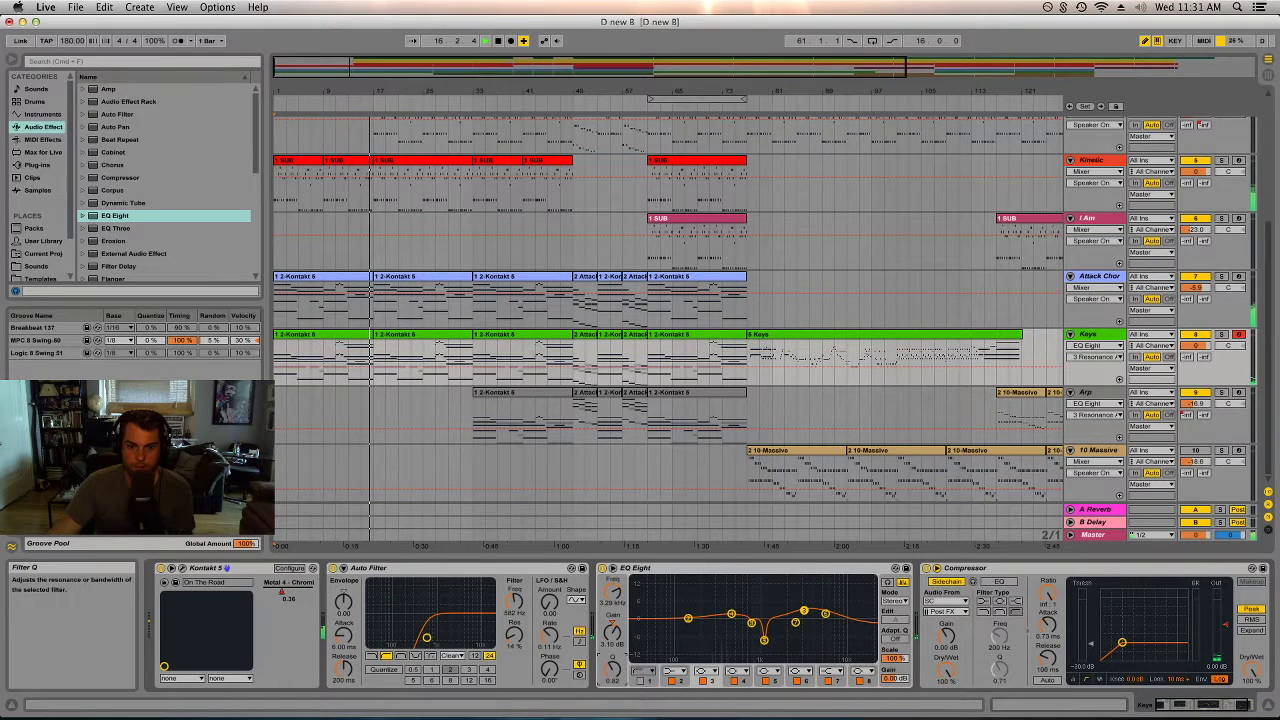
click(688, 618)
drag(688, 621, 689, 623)
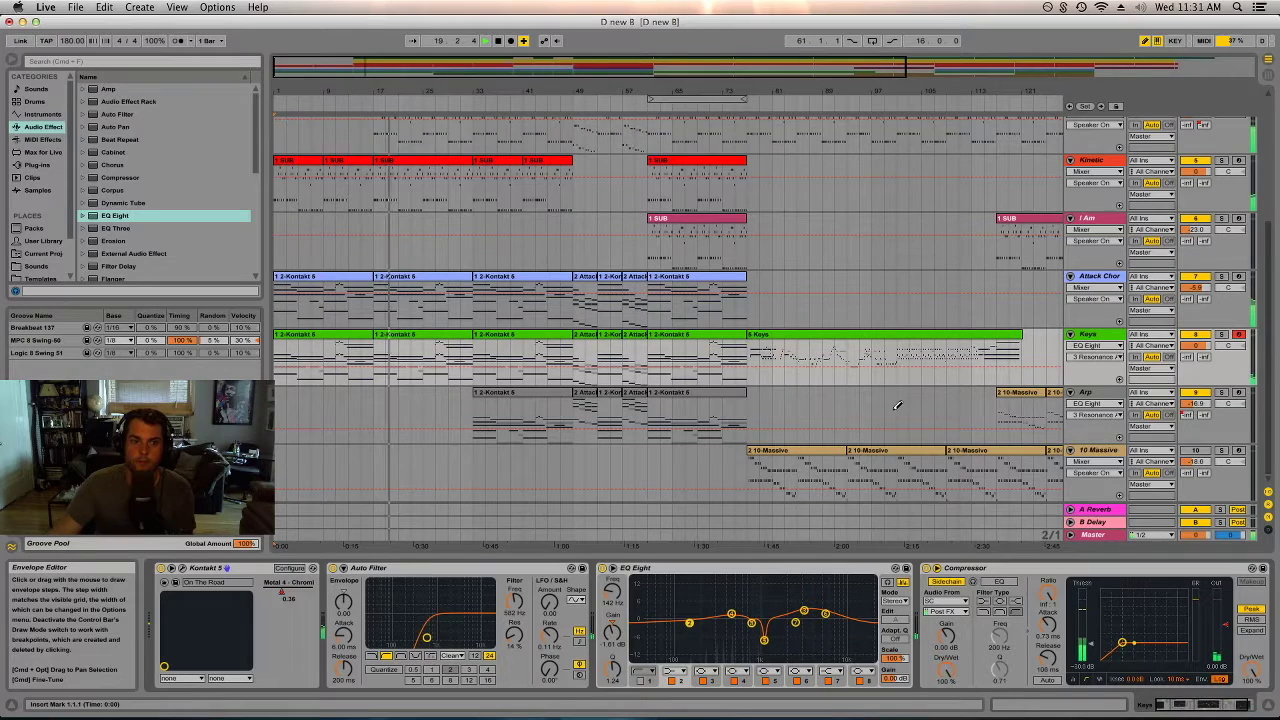
- Adjust the Attack Chords track volume against the mix, settling at about -5 dB
click(1183, 290)
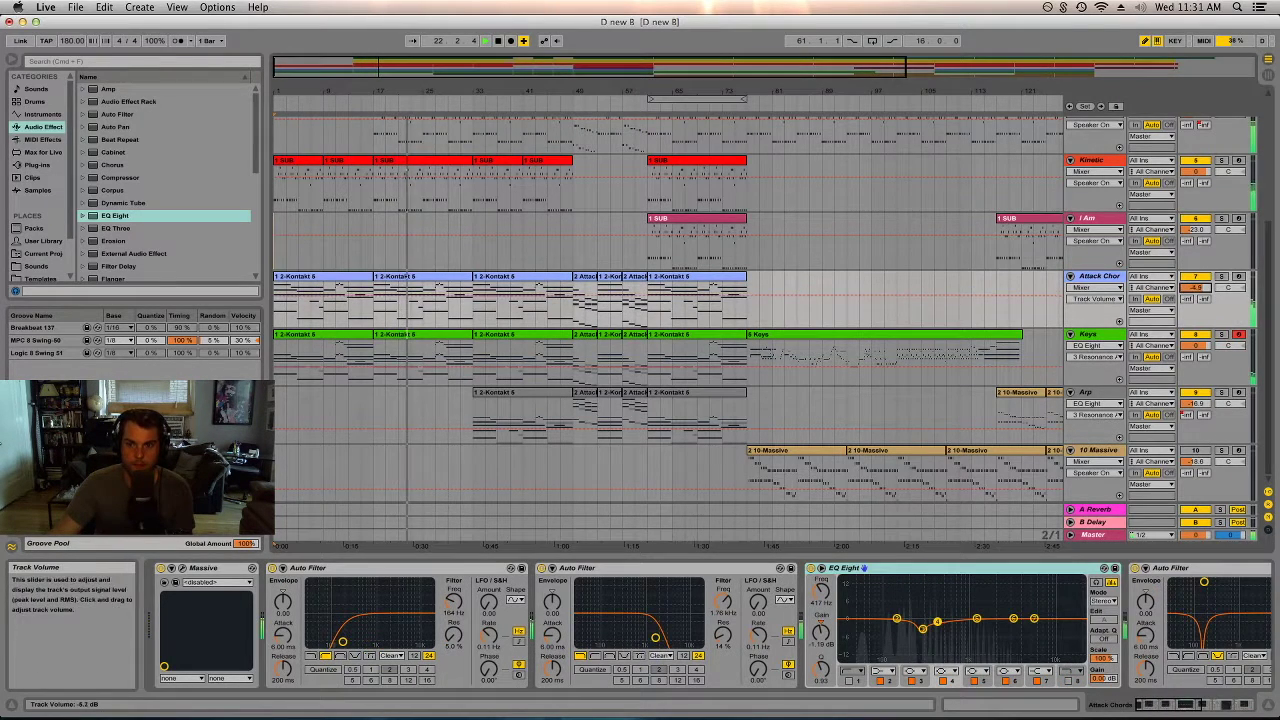
scroll(1183, 290, down, 3)
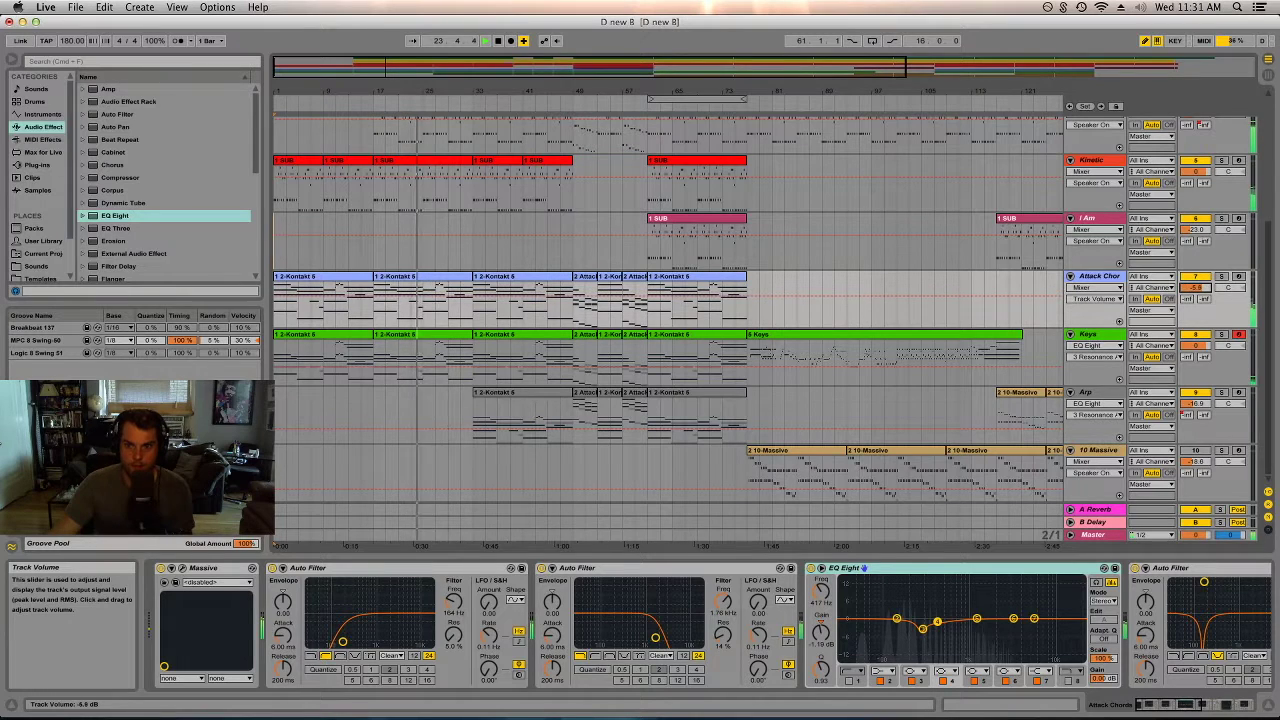
scroll(1186, 292, up, 1)
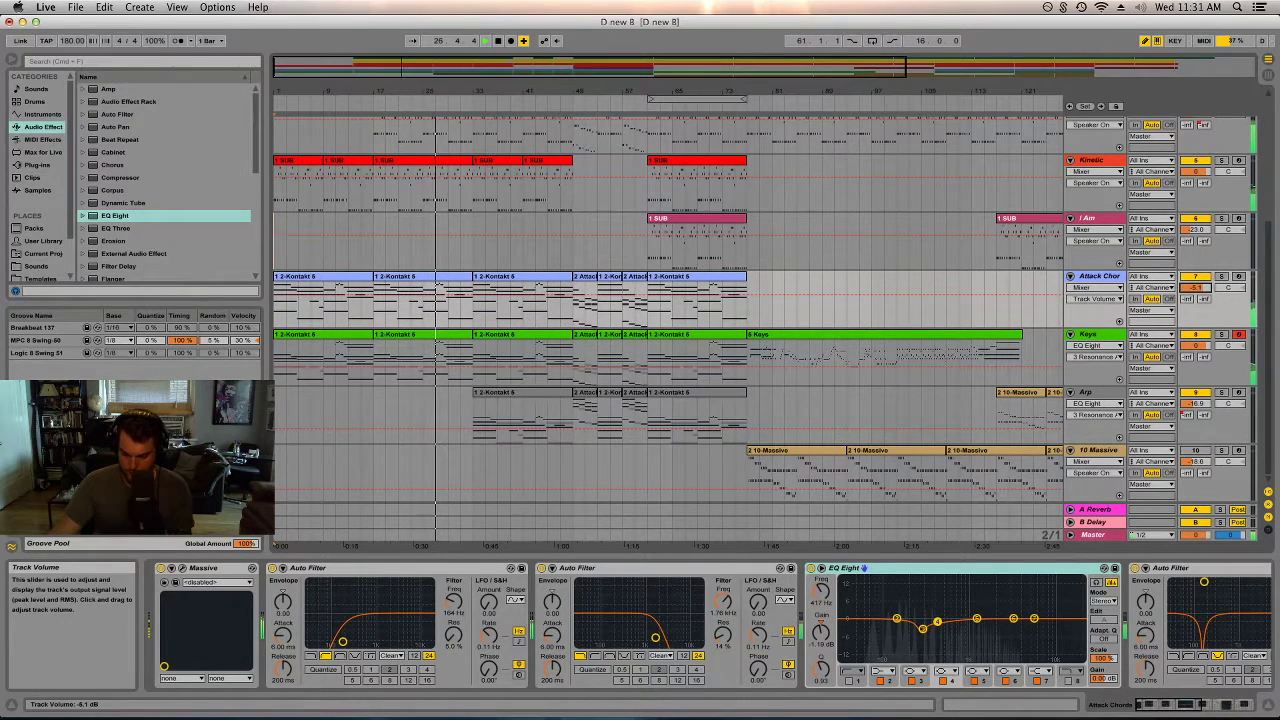
- On the Kinetic track's EQ Eight, boost band 7 around 5 kHz and set band 4 to about 2.4 dB at 2.01 kHz
scroll(1186, 292, down, 2)
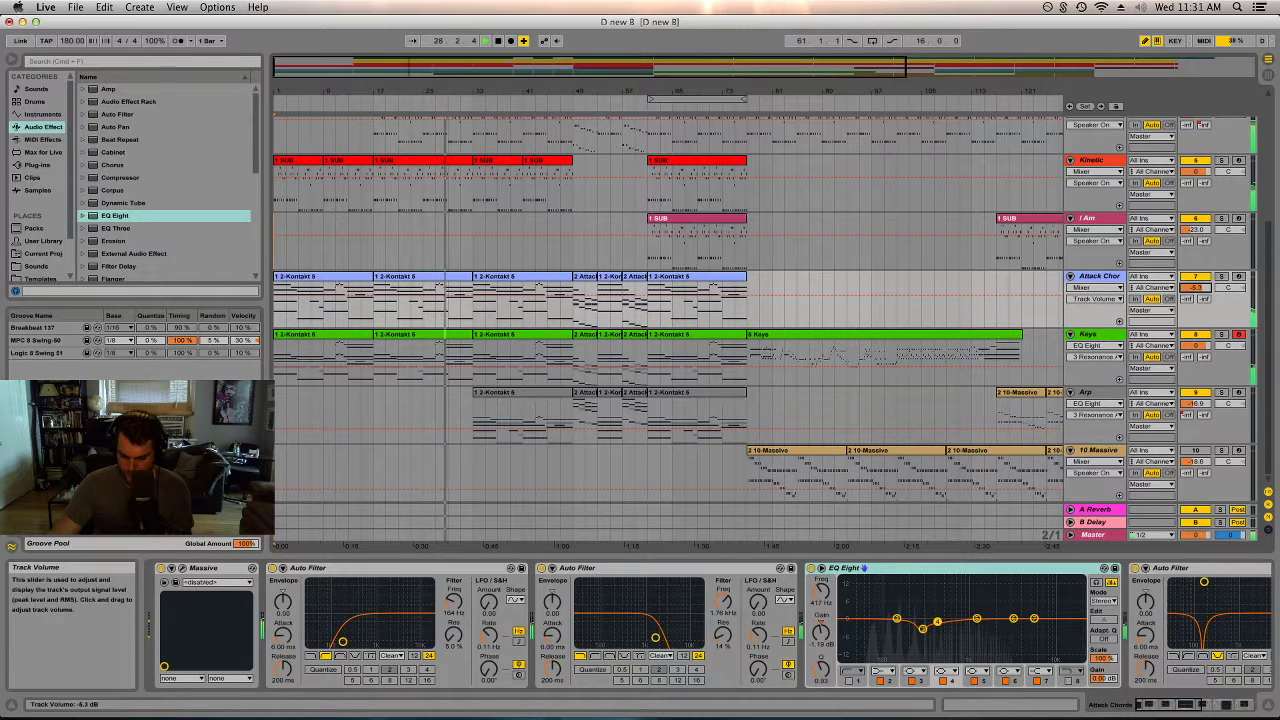
click(1085, 334)
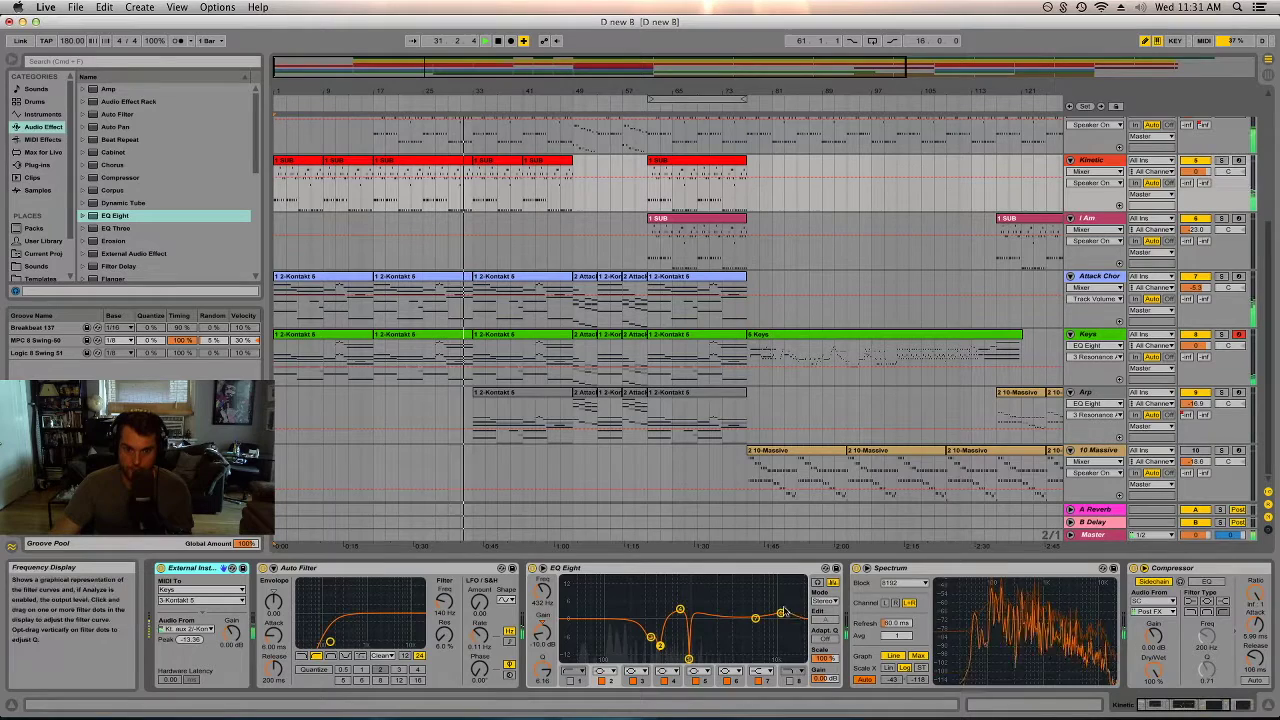
drag(755, 618, 748, 608)
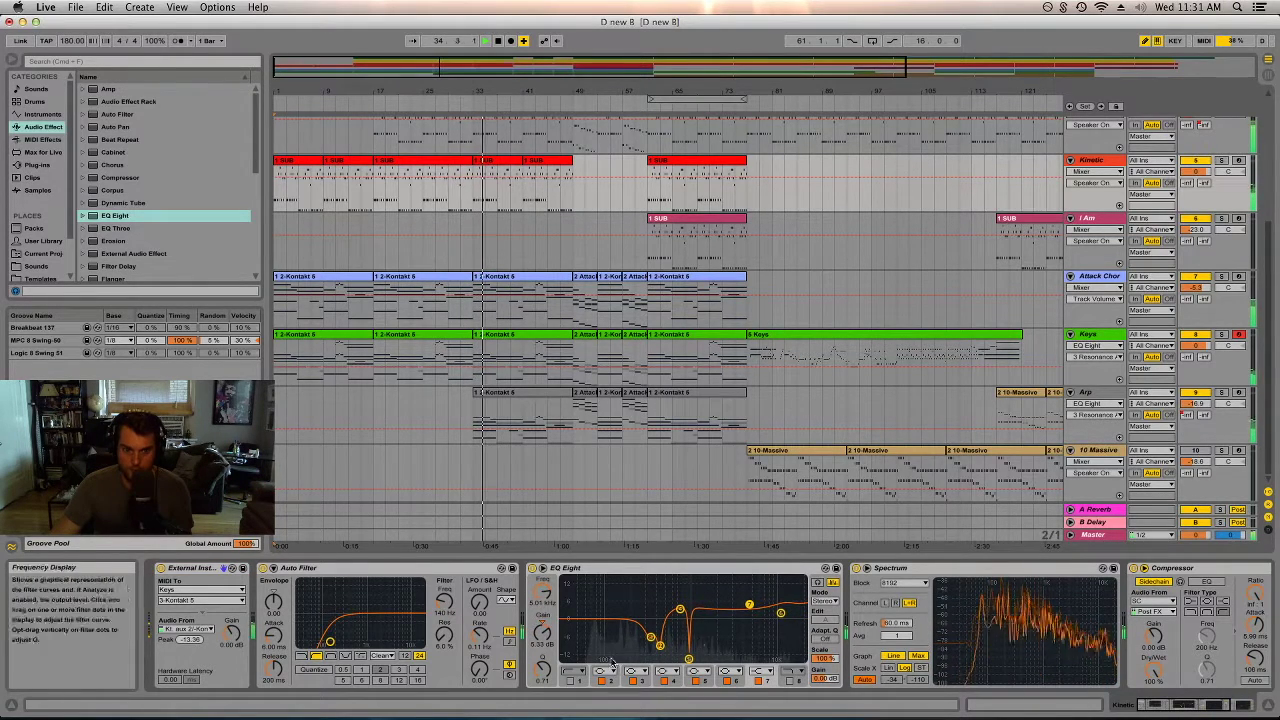
drag(545, 633, 545, 620)
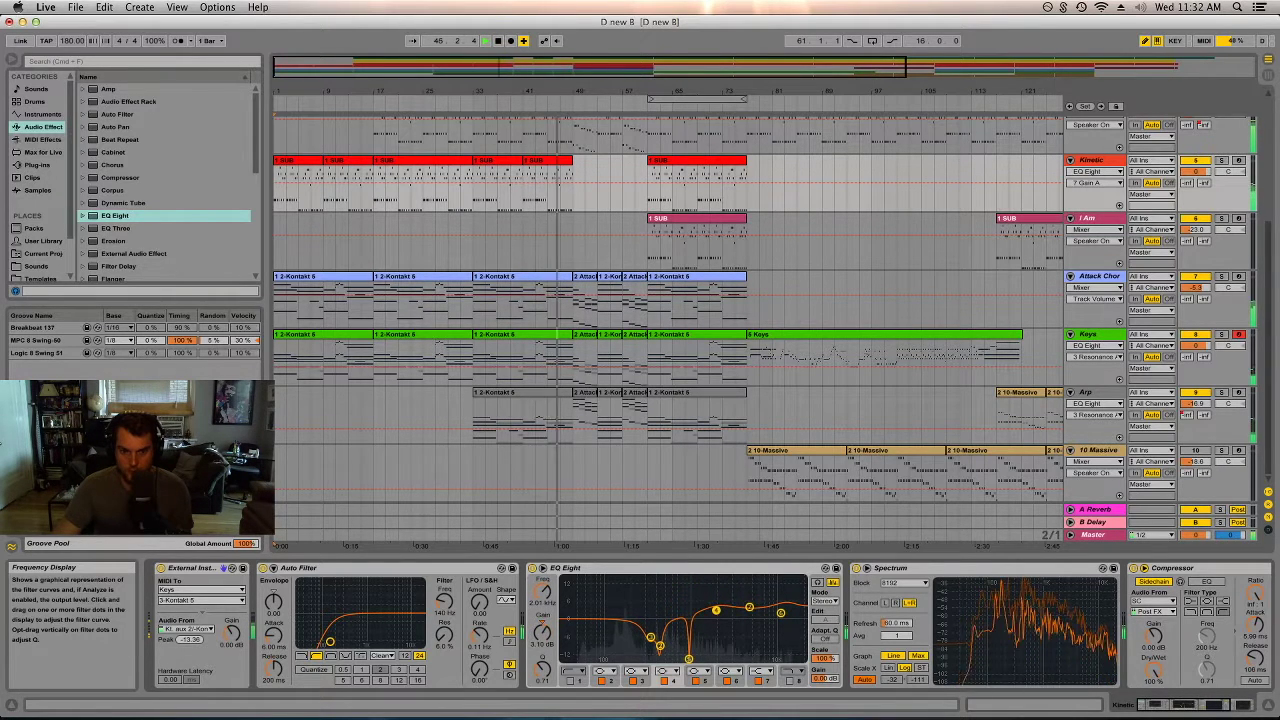
drag(716, 615, 716, 610)
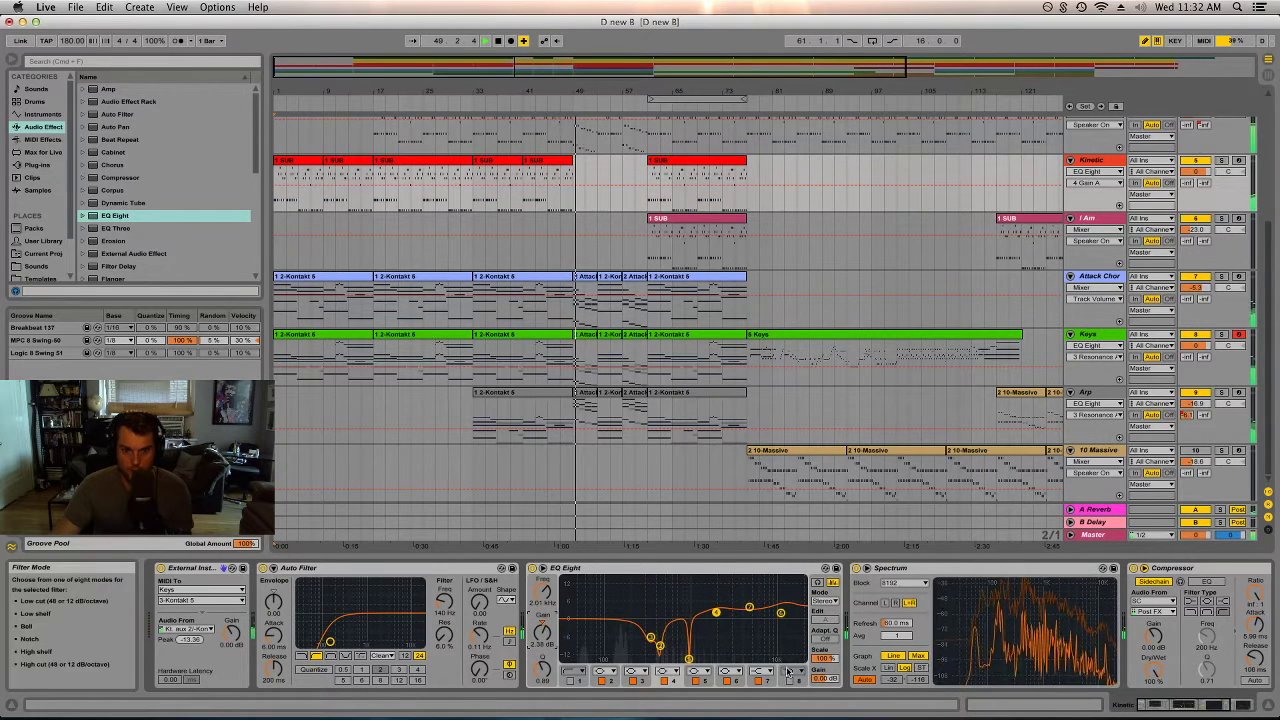
- Enable band 1 as a bell on the Kinetic EQ Eight, try a strong boost with it, and undo that boost
click(570, 671)
click(576, 627)
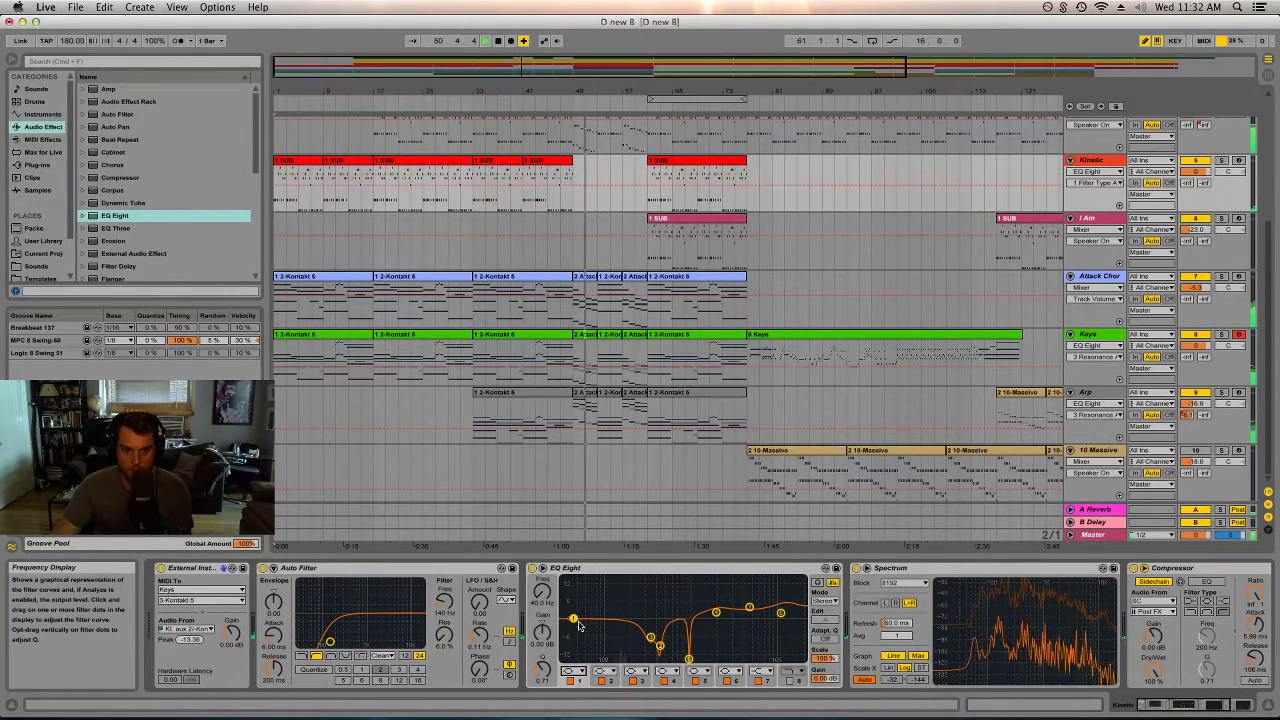
drag(573, 618, 680, 578)
key(super+z)
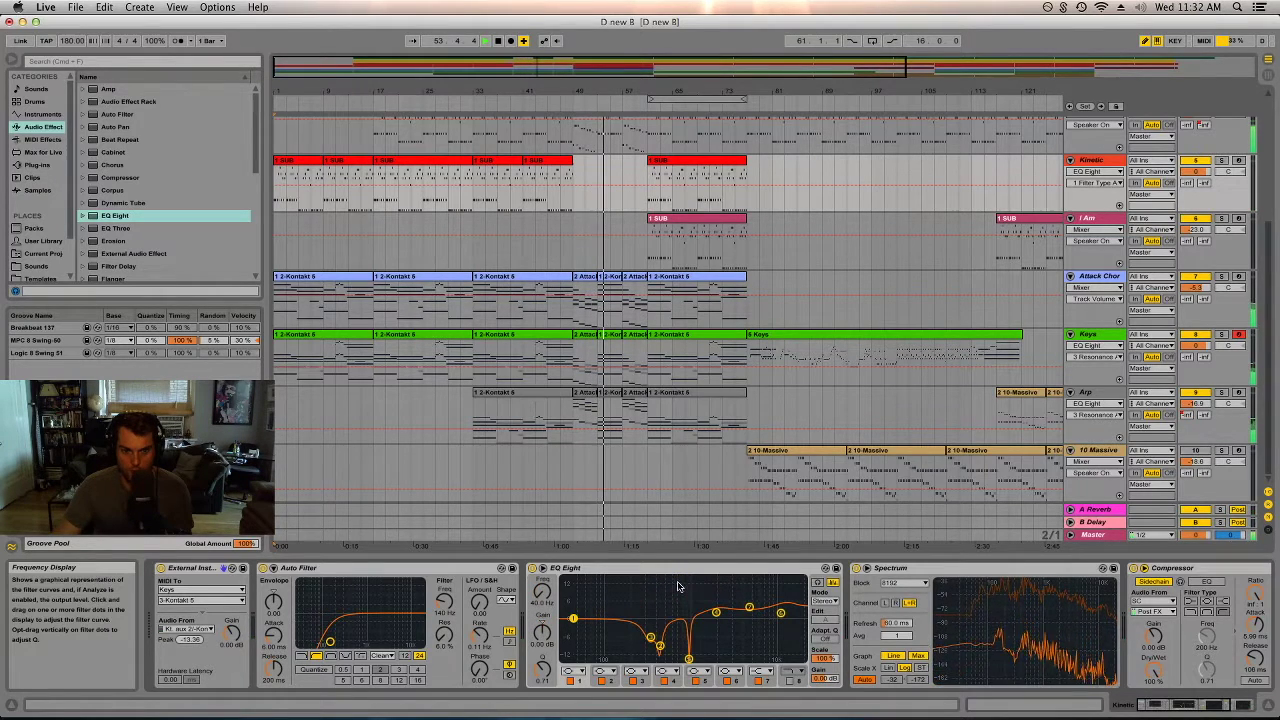
- Audition the I Am track in solo and set its EQ Eight band 5 to a boost of about 2 dB at 2.20 kHz
drag(650, 90, 518, 94)
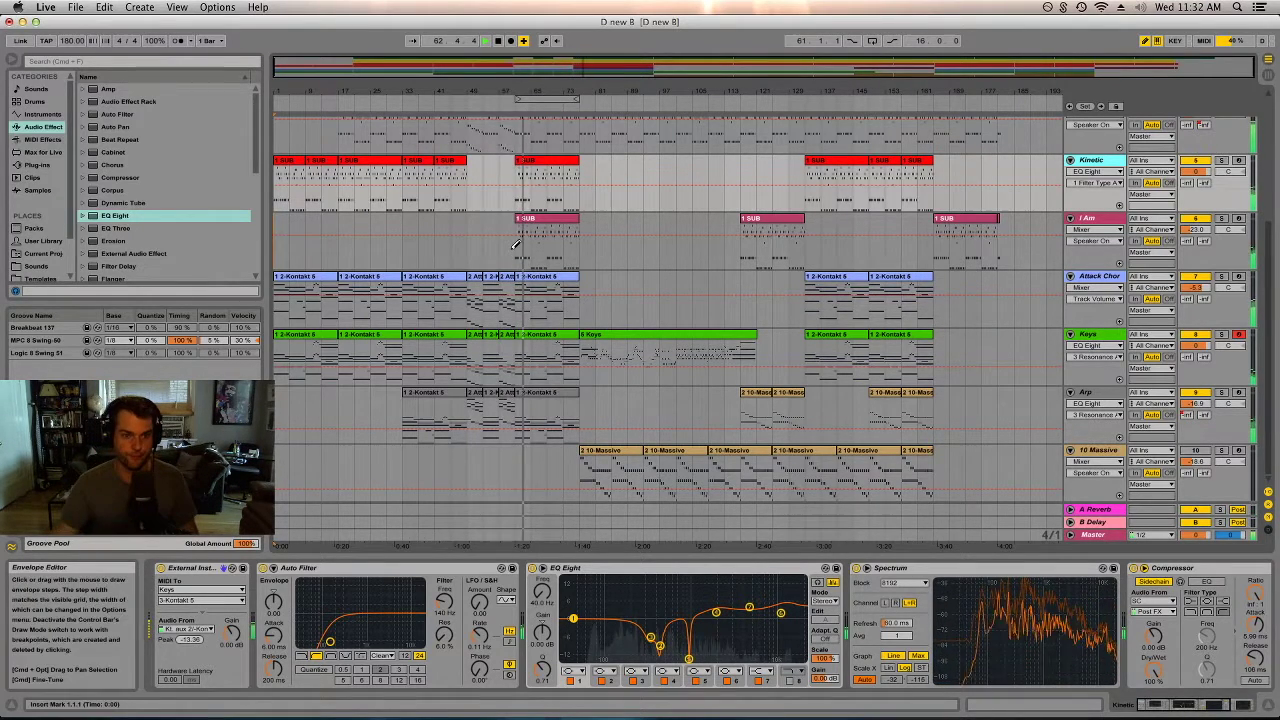
click(1221, 218)
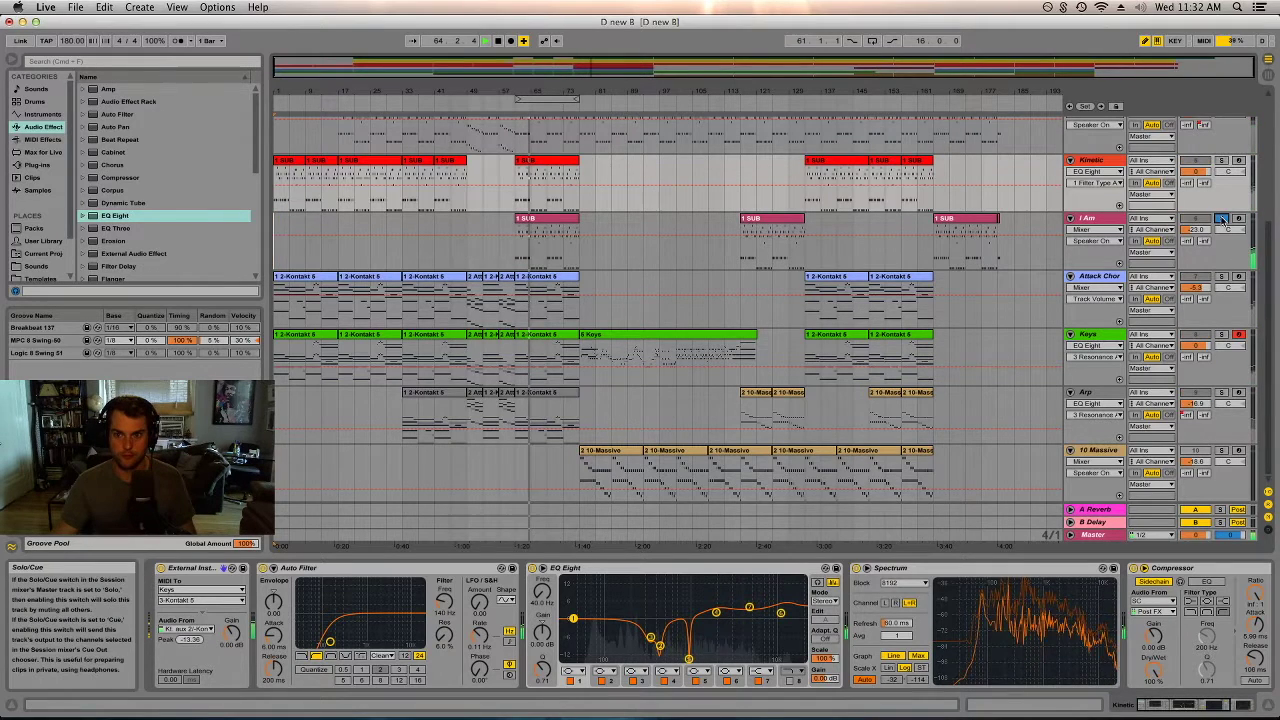
click(1221, 218)
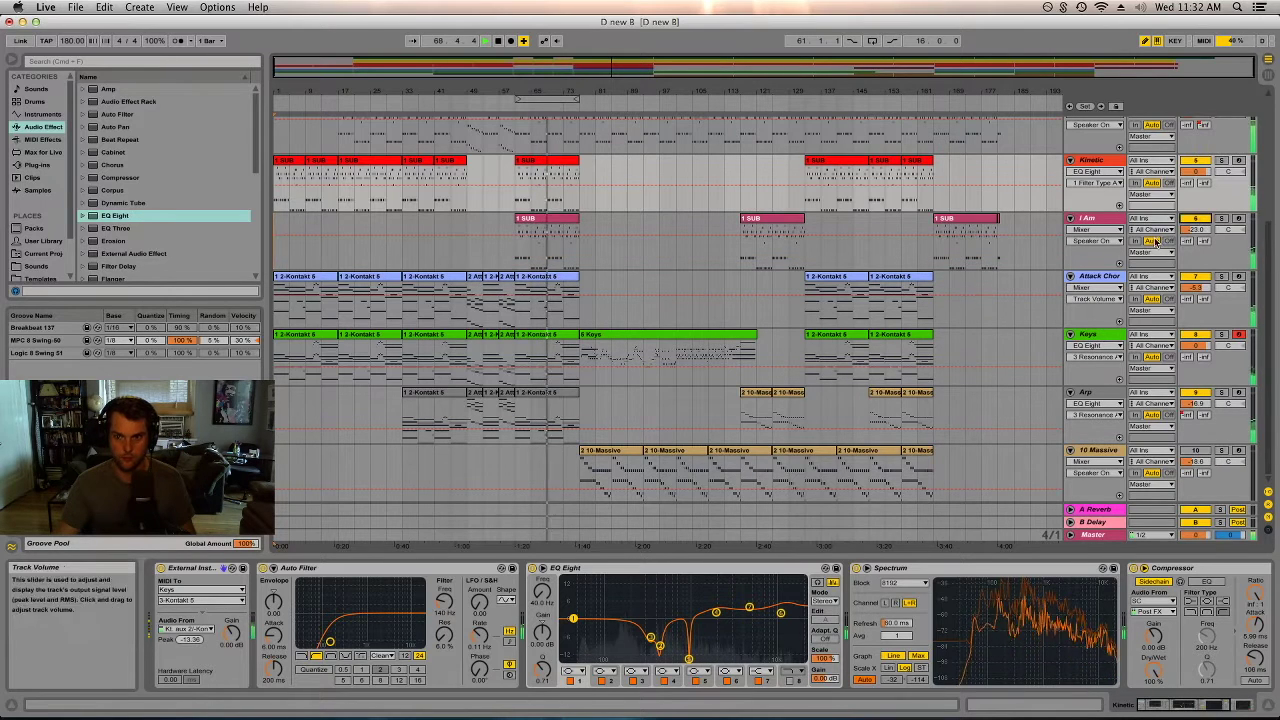
click(1190, 229)
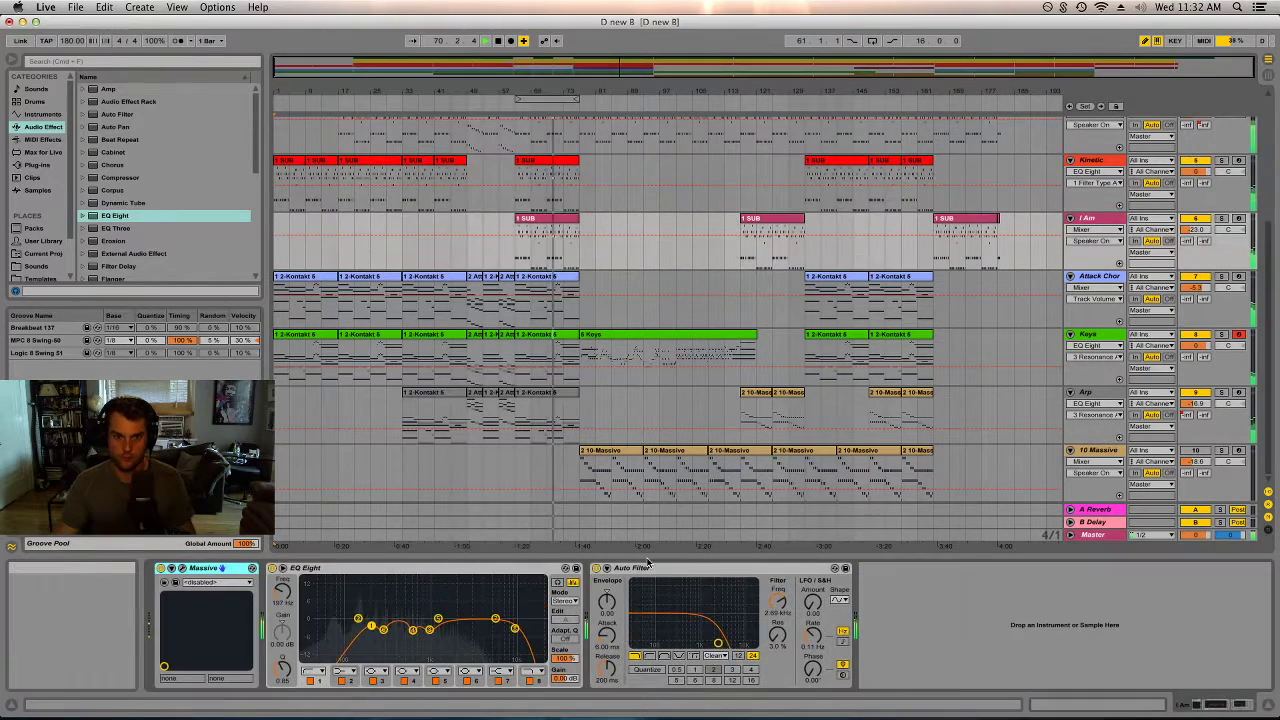
drag(438, 617, 464, 580)
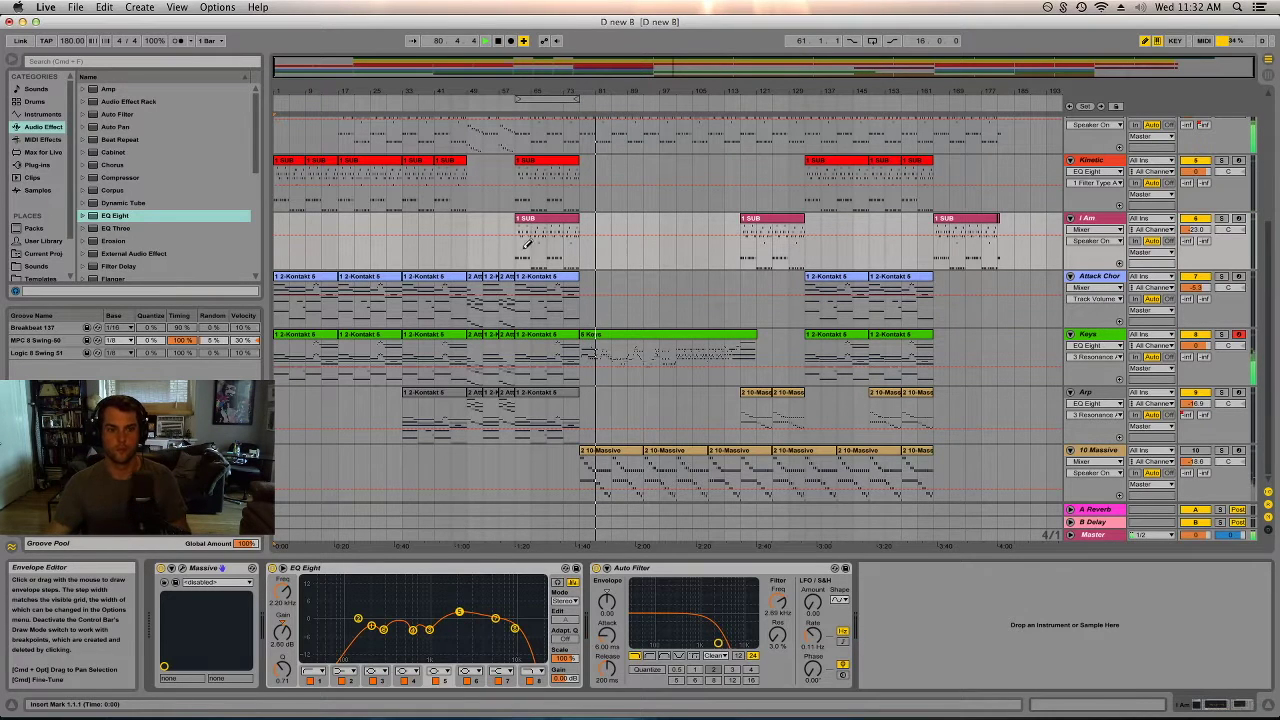
- Replay the section from the first I Am clip and set the track's Auto Filter resonance to about 13%
click(527, 243)
key(space)
key(space)
drag(717, 643, 717, 615)
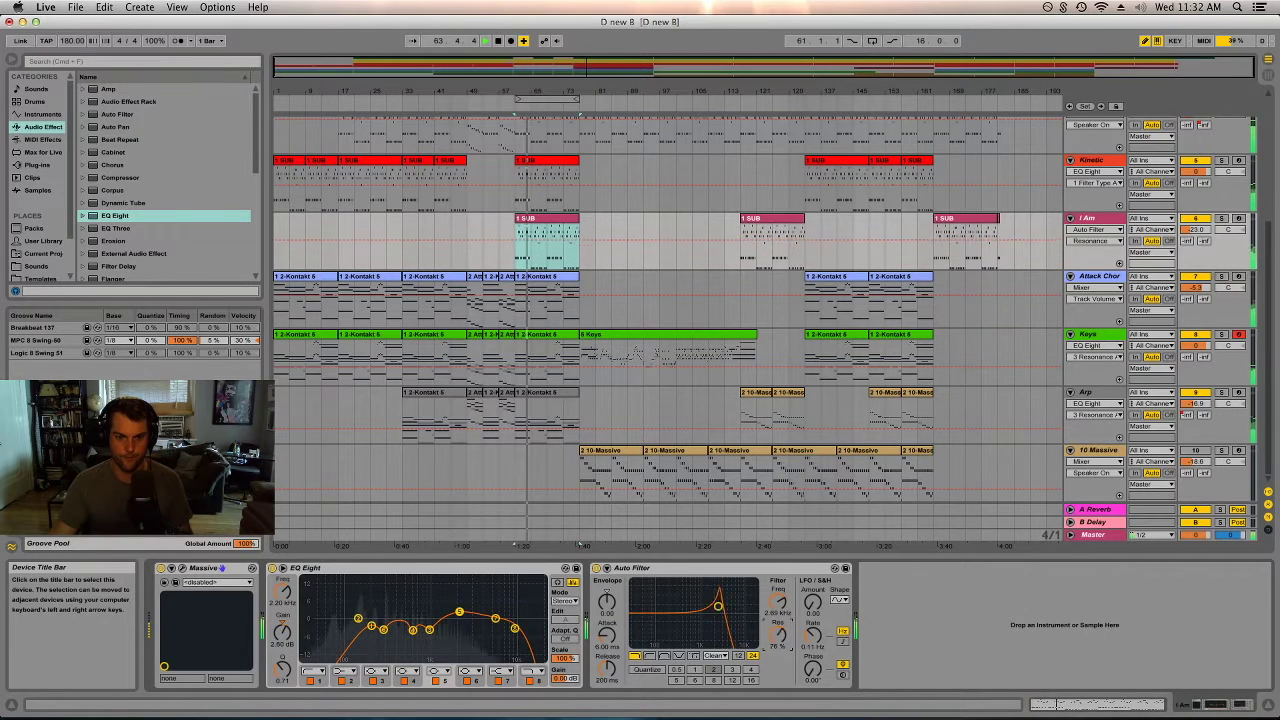
drag(717, 623, 718, 634)
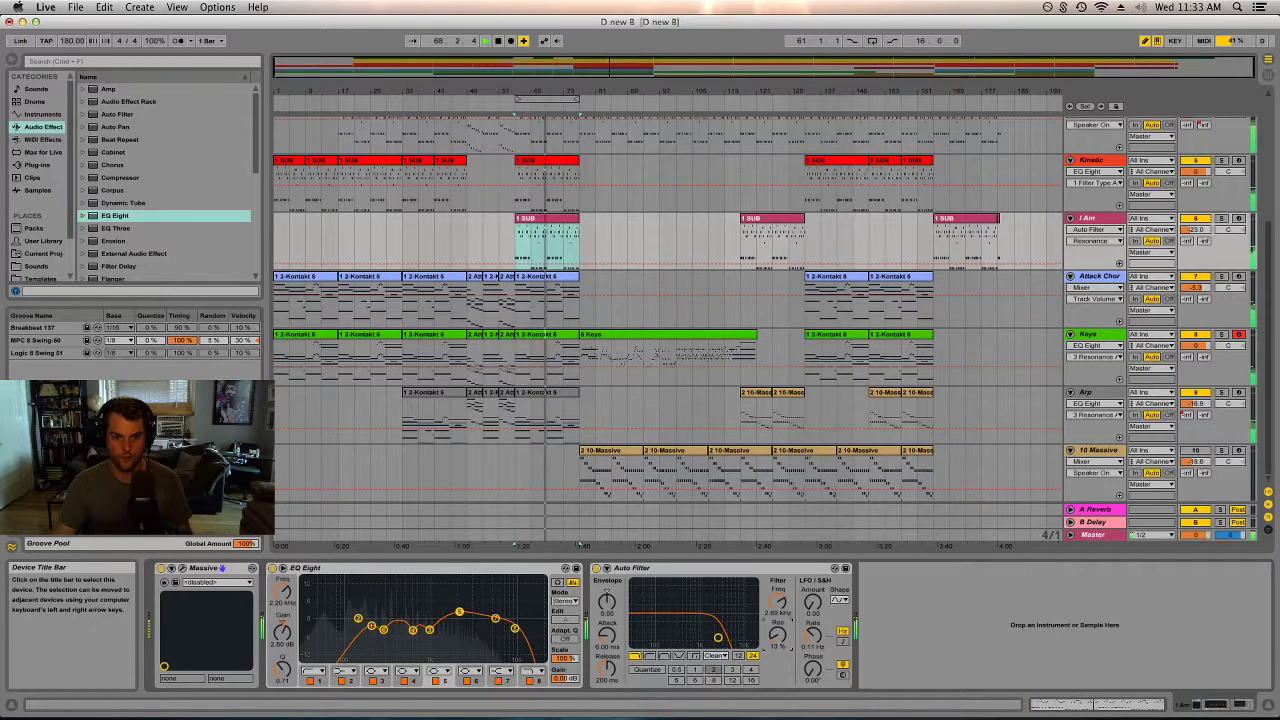
key(space)
- Play from the long Keys clip, solo the track, and raise its A-Reverb send automation across that clip
click(631, 336)
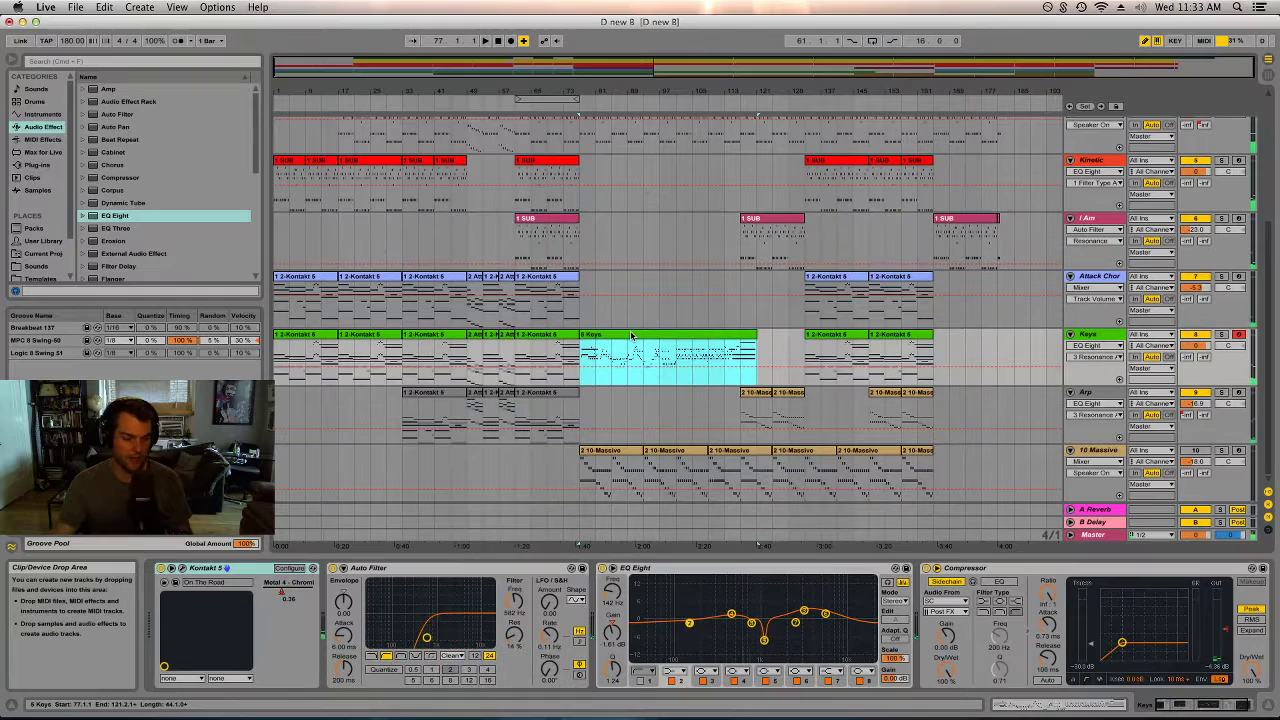
key(space)
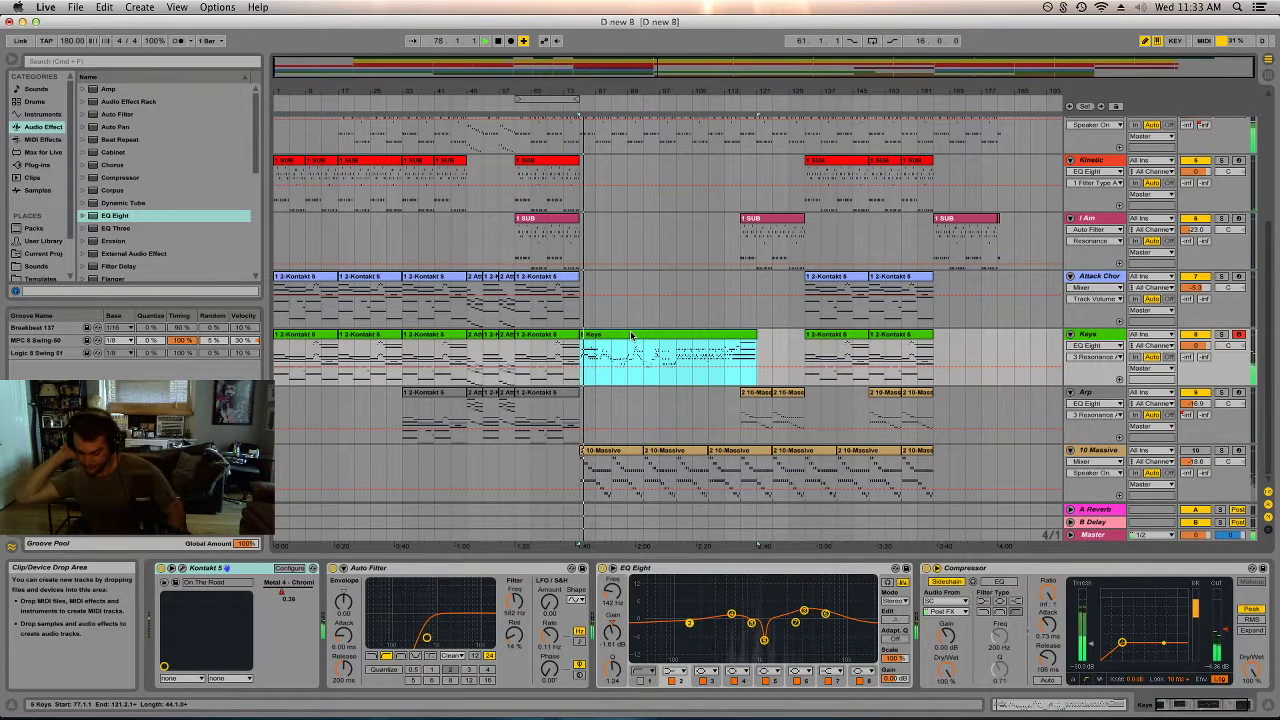
click(1104, 346)
click(1090, 395)
click(1096, 357)
click(1100, 437)
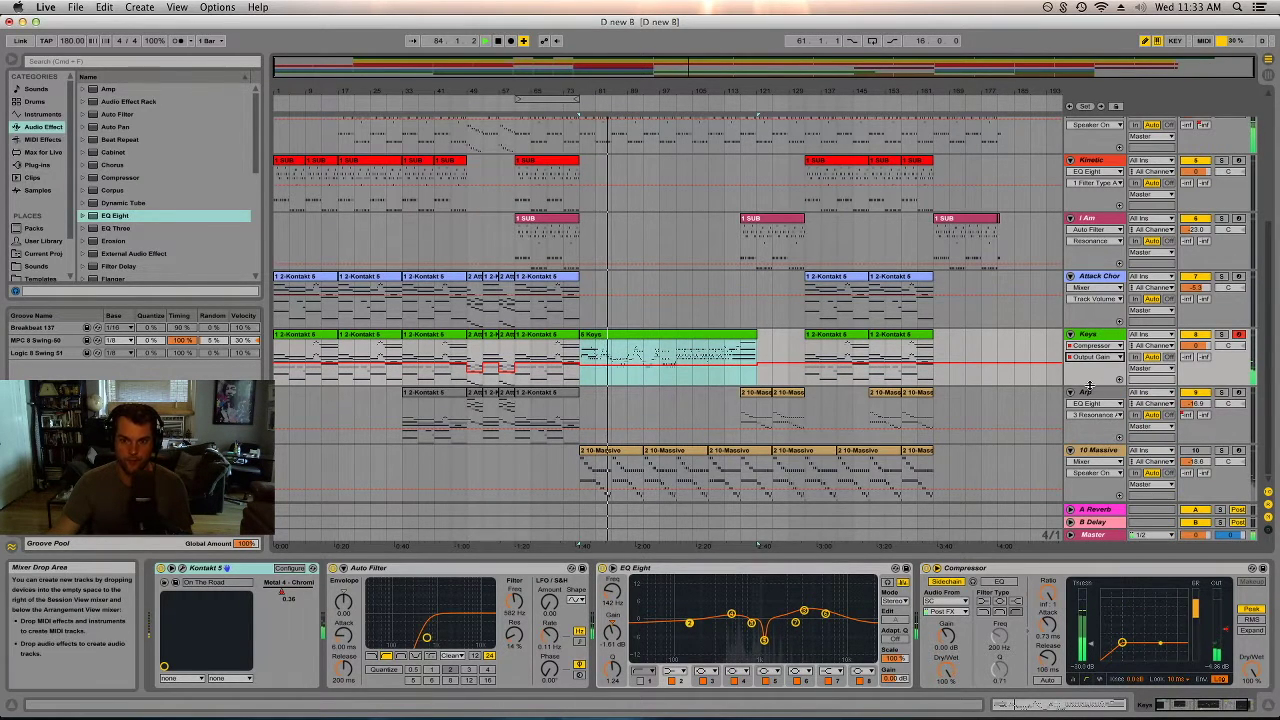
click(656, 340)
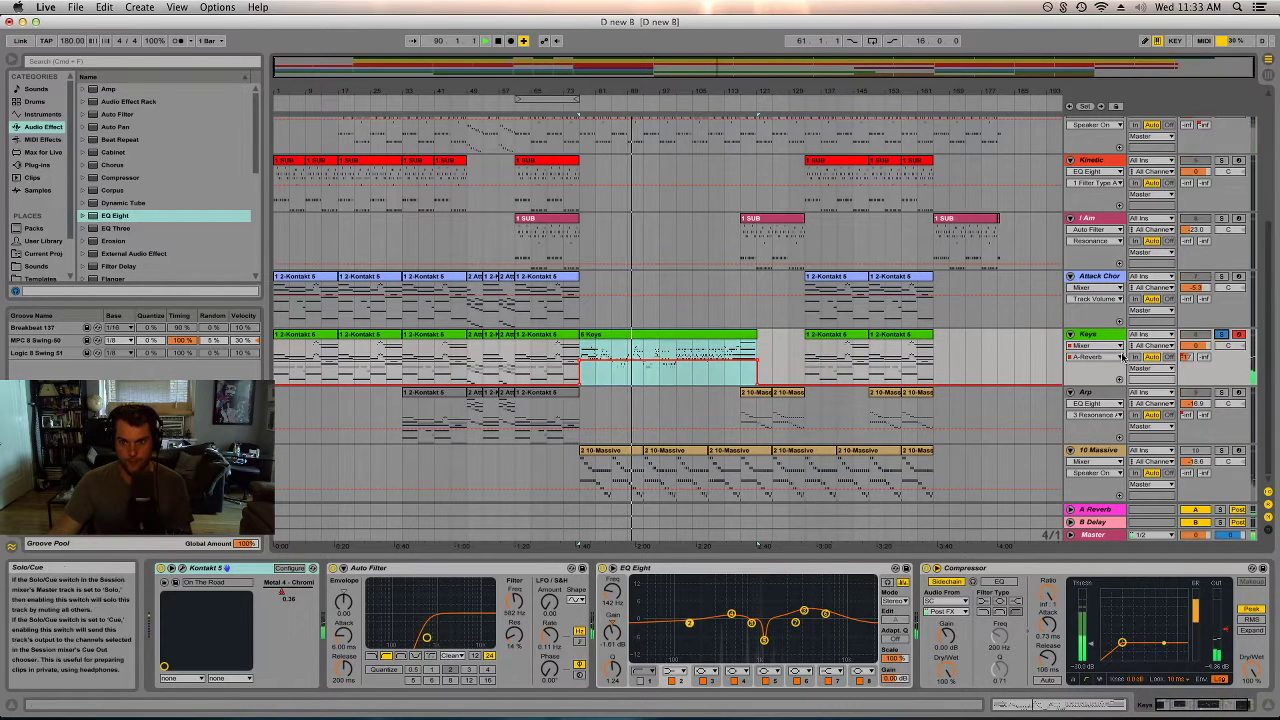
- Set return A's Reverb to High quality with size 31.74 and stereo 86.67, and readjust the Keys clip's reverb send automation
key(Tab)
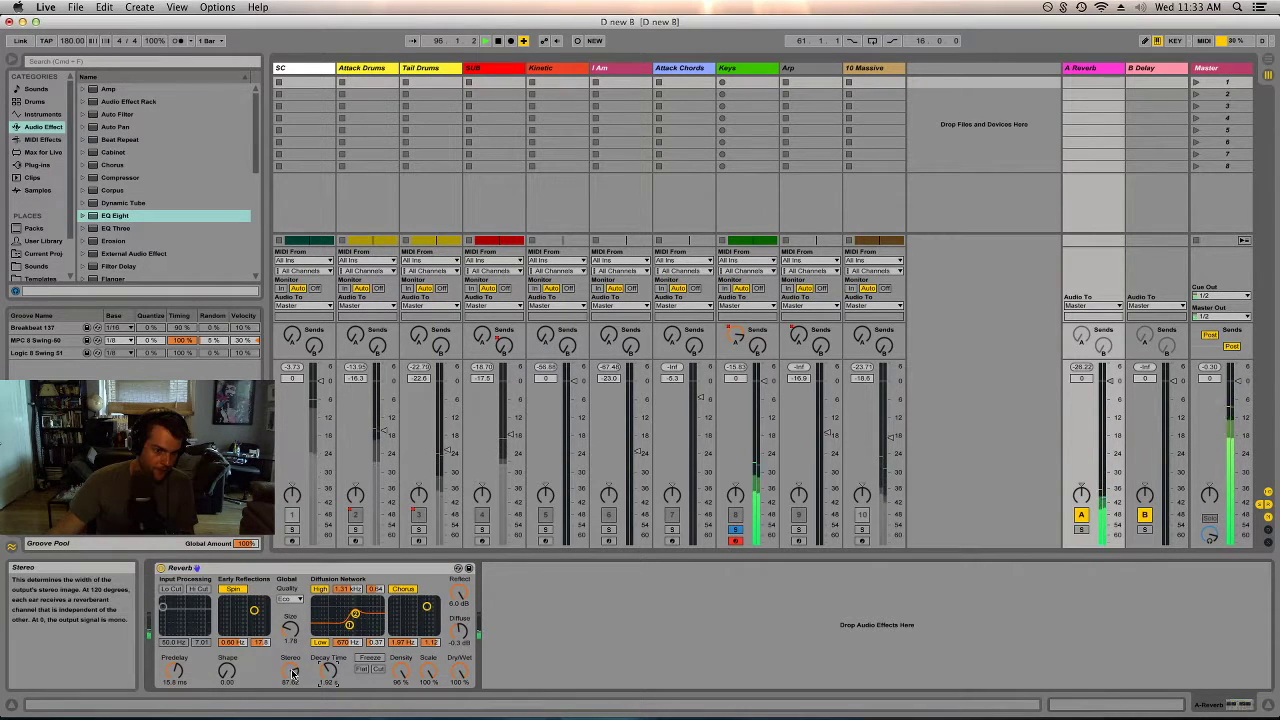
click(289, 599)
click(289, 623)
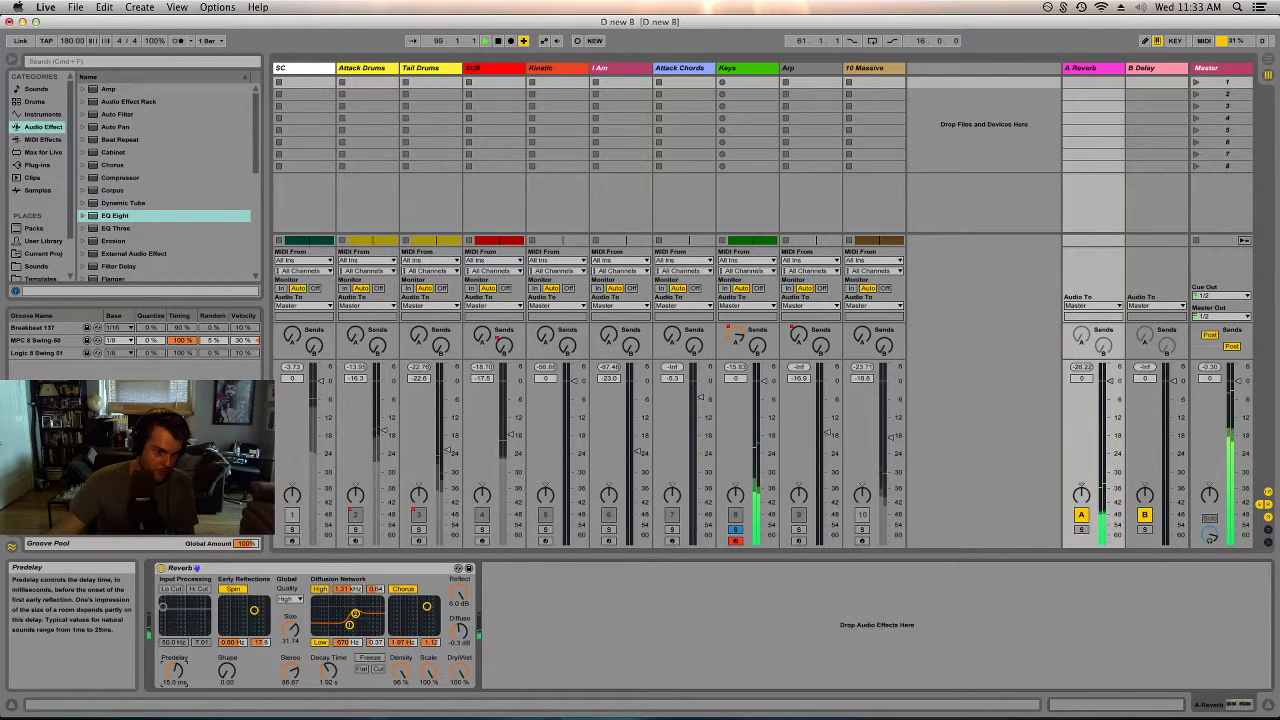
key(Tab)
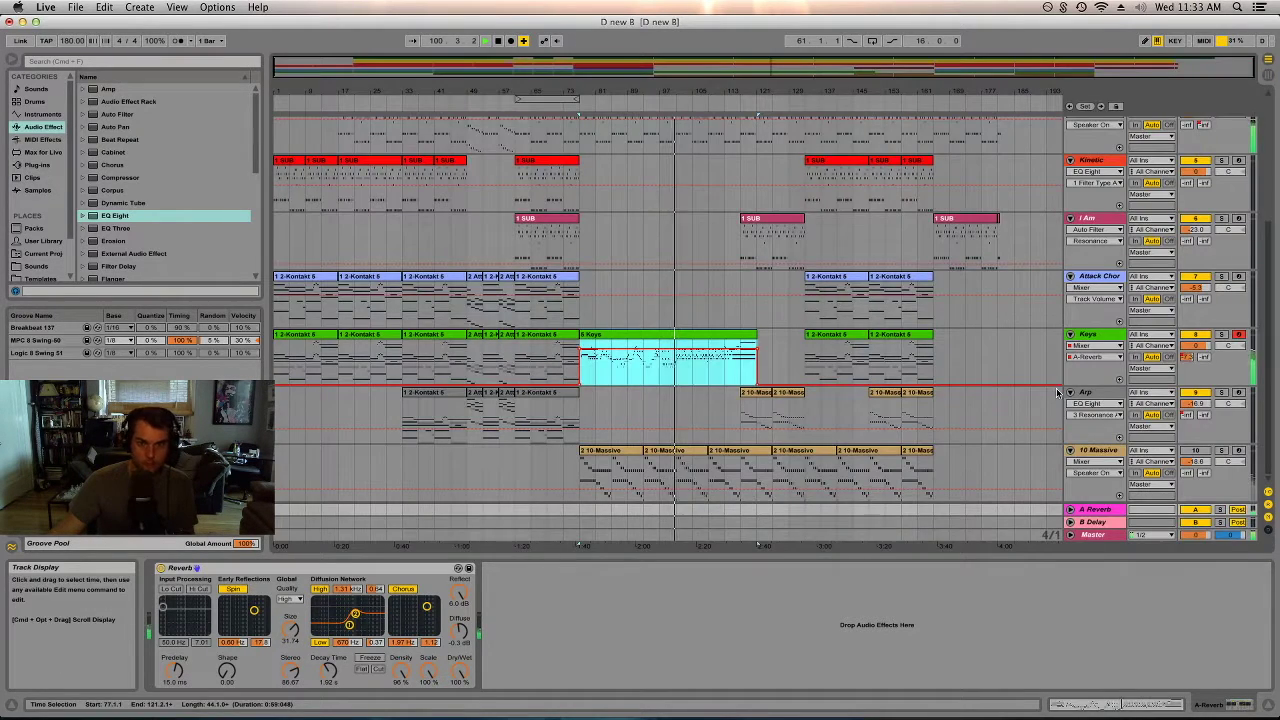
click(608, 354)
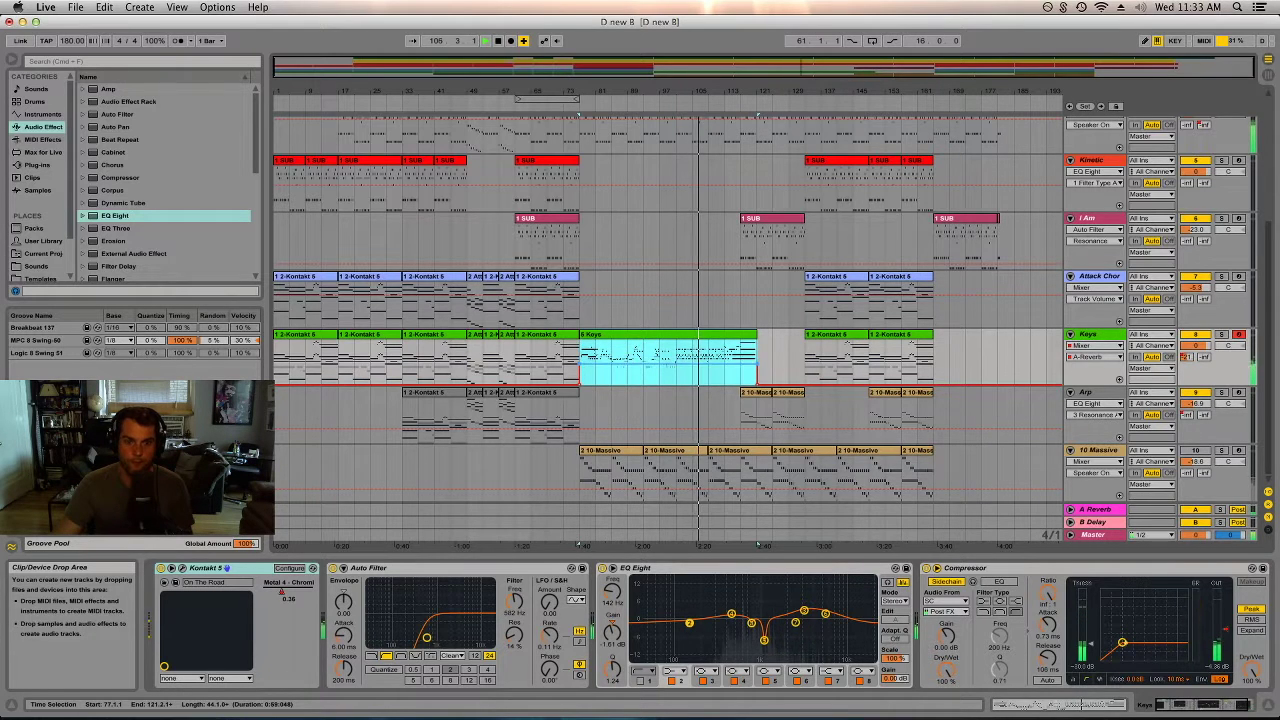
- Add a Utility with 10 dB gain after the Reverb on return A, and insert an EQ Eight between the two devices
key(Tab)
click(1094, 68)
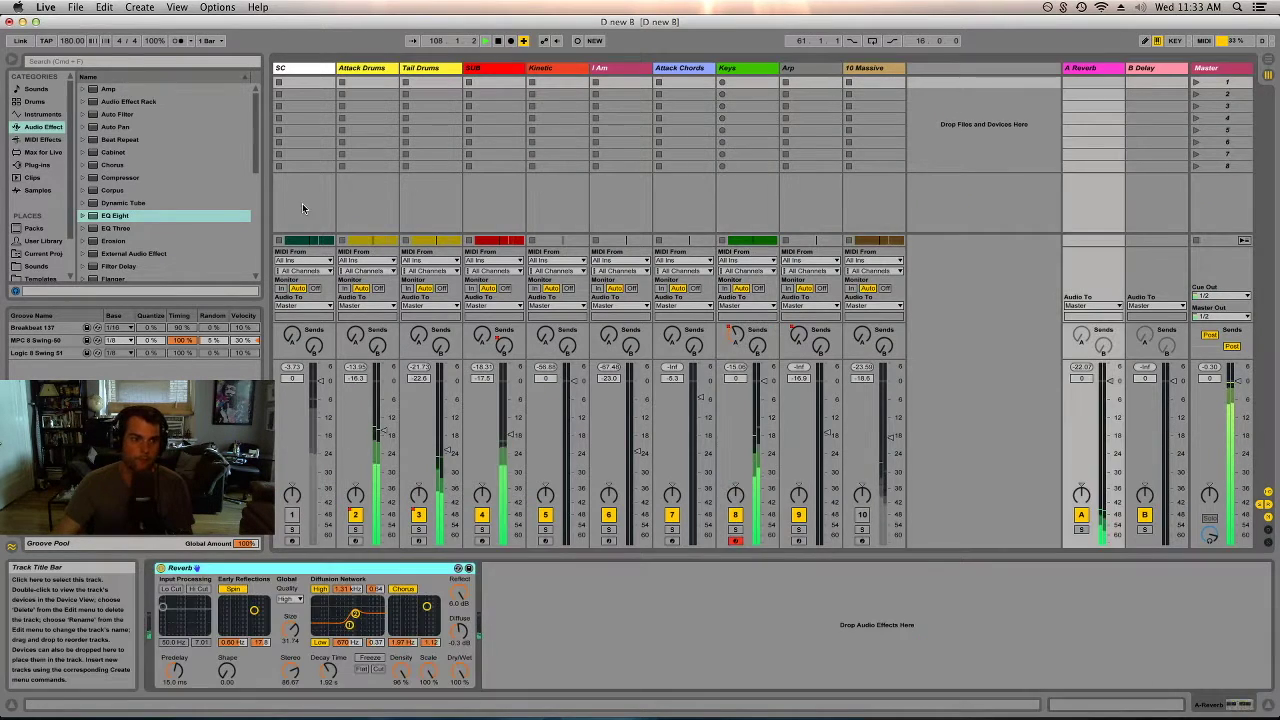
scroll(204, 194, down, 3)
scroll(204, 194, down, 3)
drag(112, 248, 513, 608)
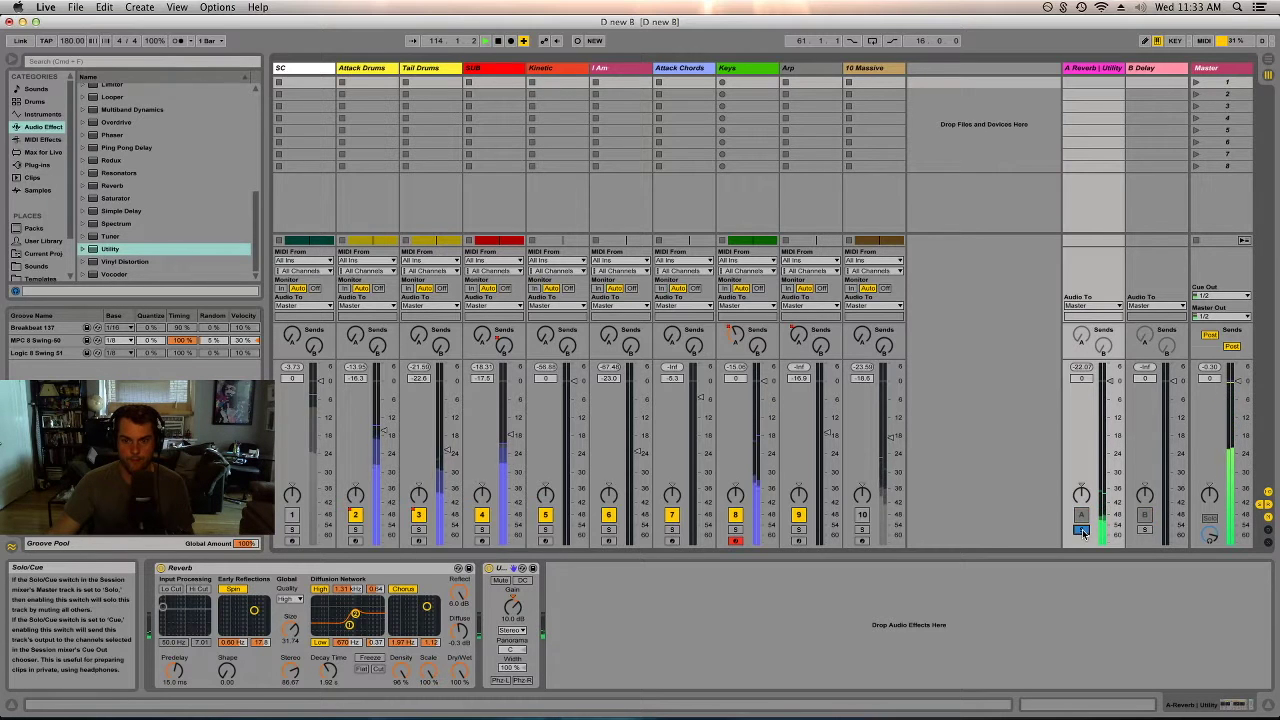
scroll(118, 180, up, 4)
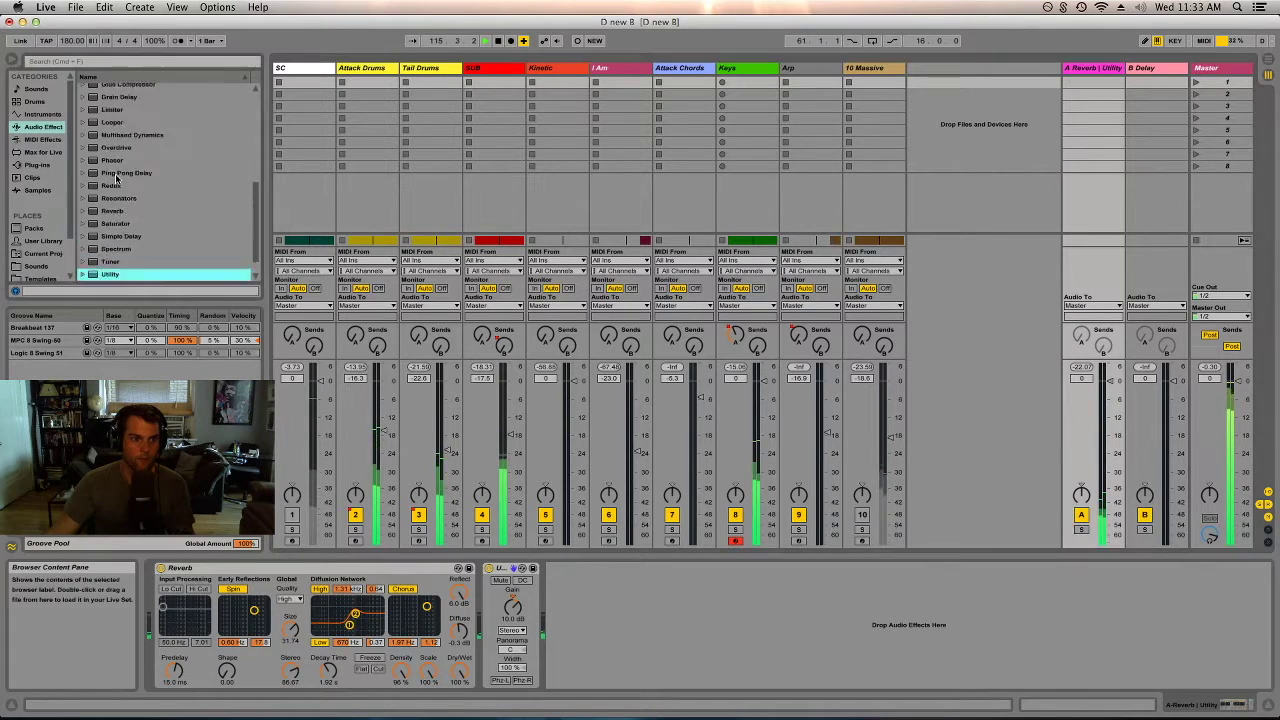
drag(113, 97, 490, 620)
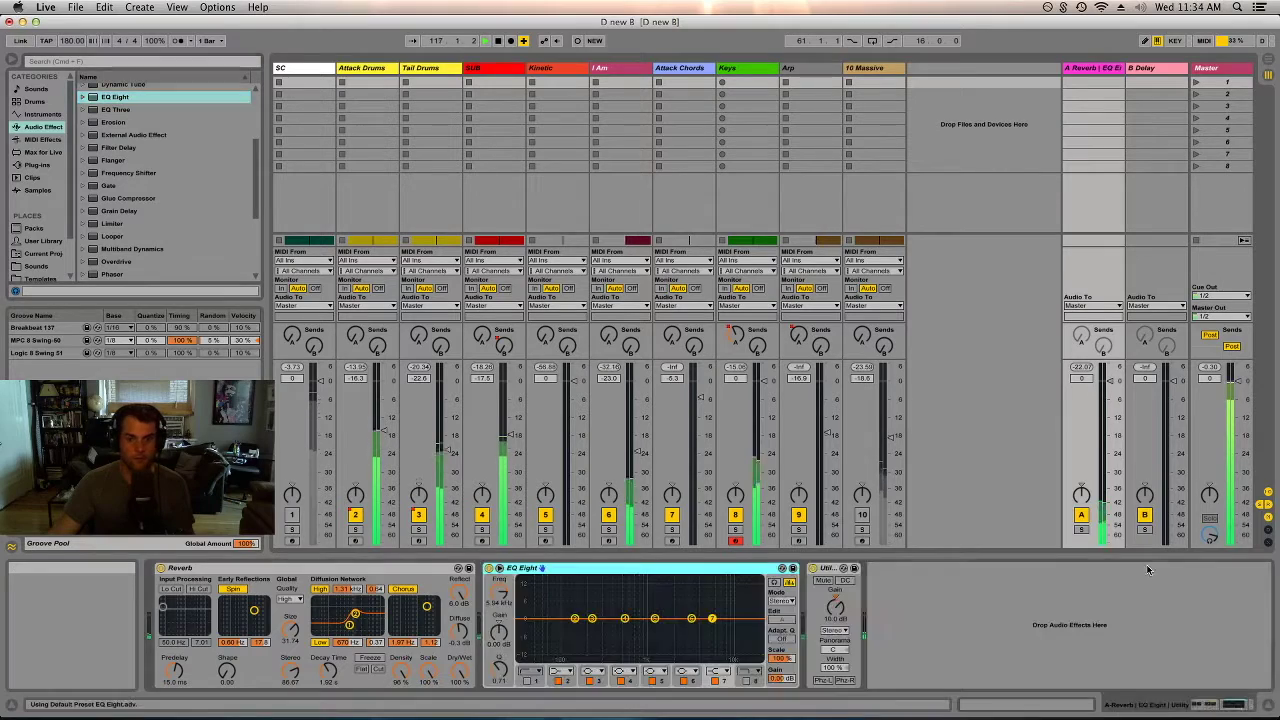
- Solo the reverb return, replay from the long Keys clip, and sweep a narrow 15 dB band 5 boost to 735 Hz
key(Tab)
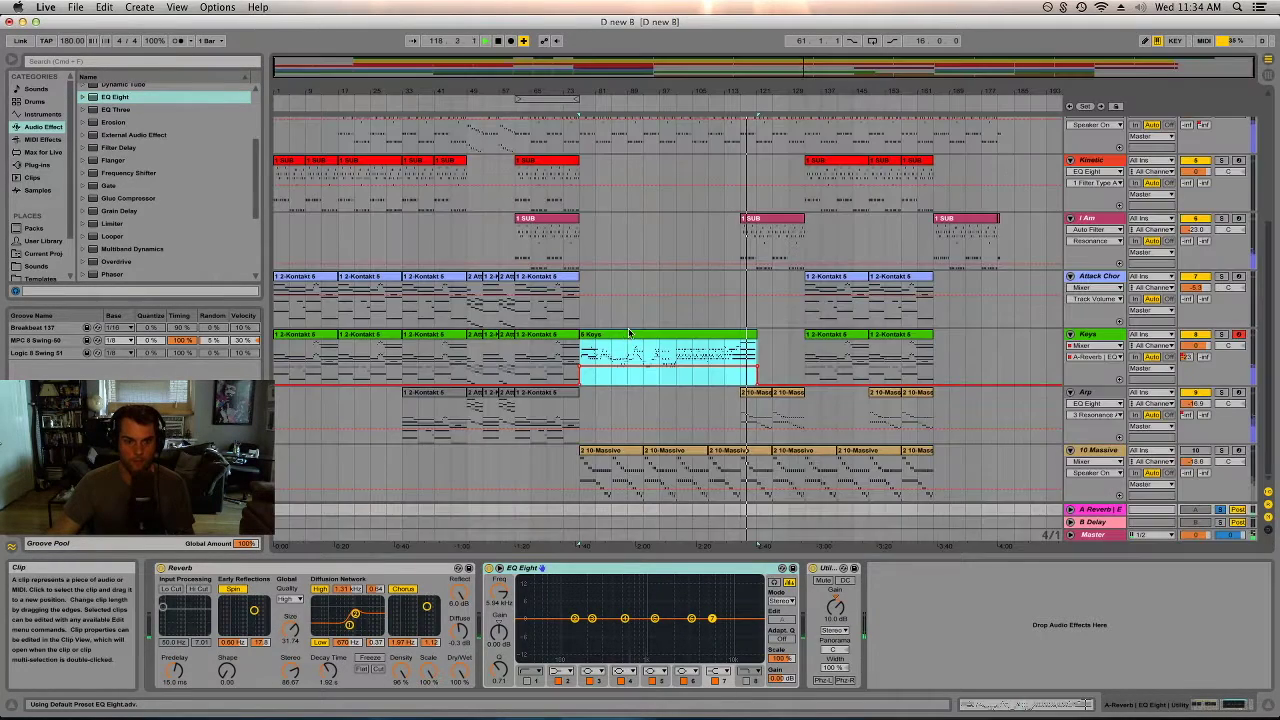
key(Tab)
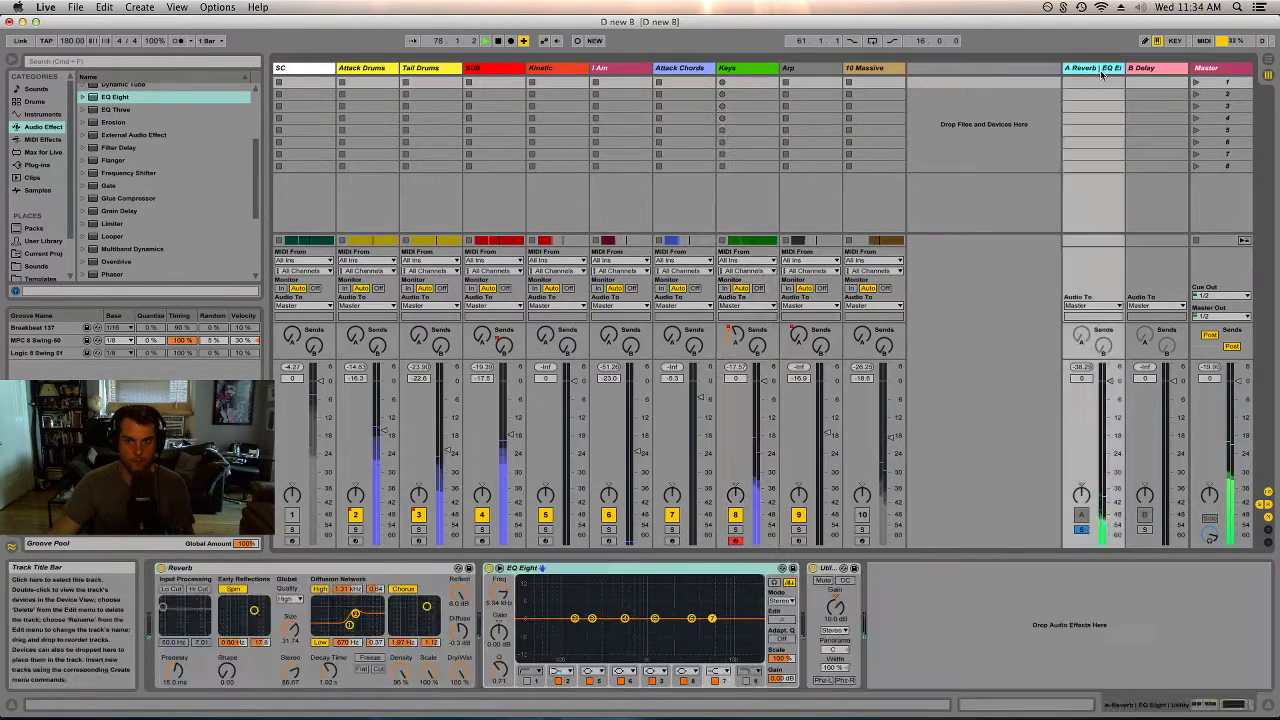
drag(654, 619, 630, 595)
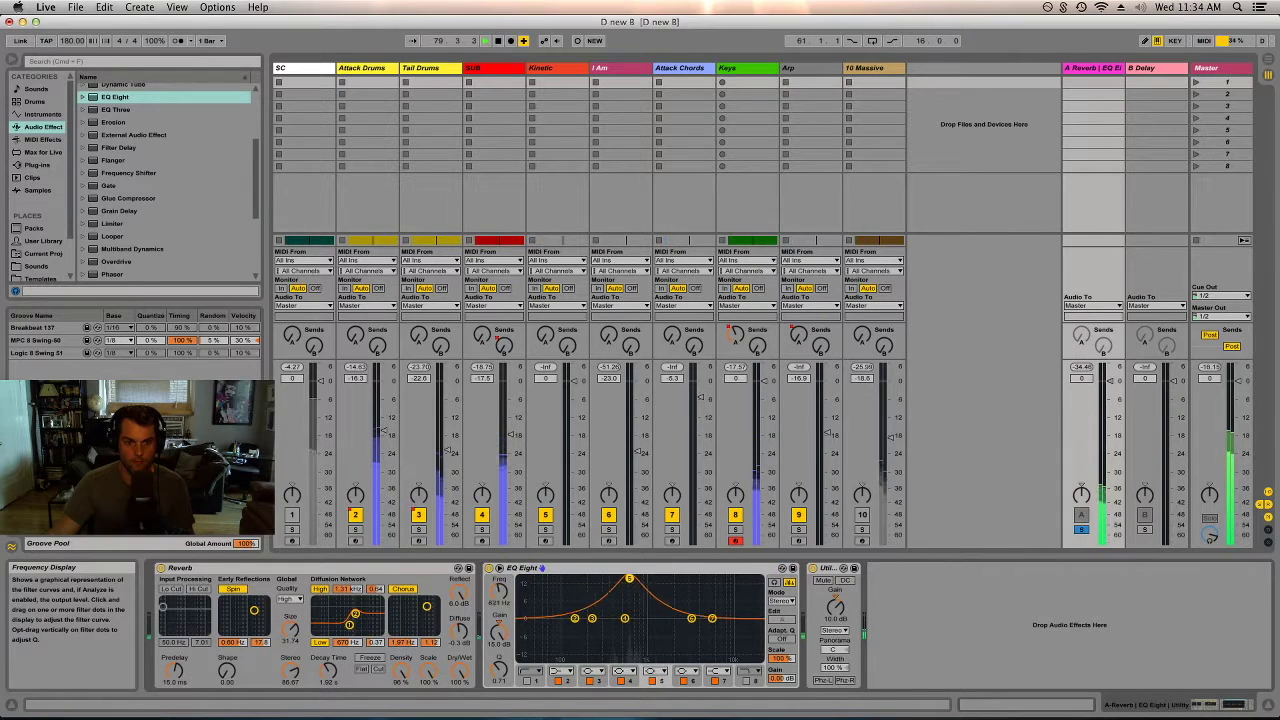
drag(499, 670, 505, 640)
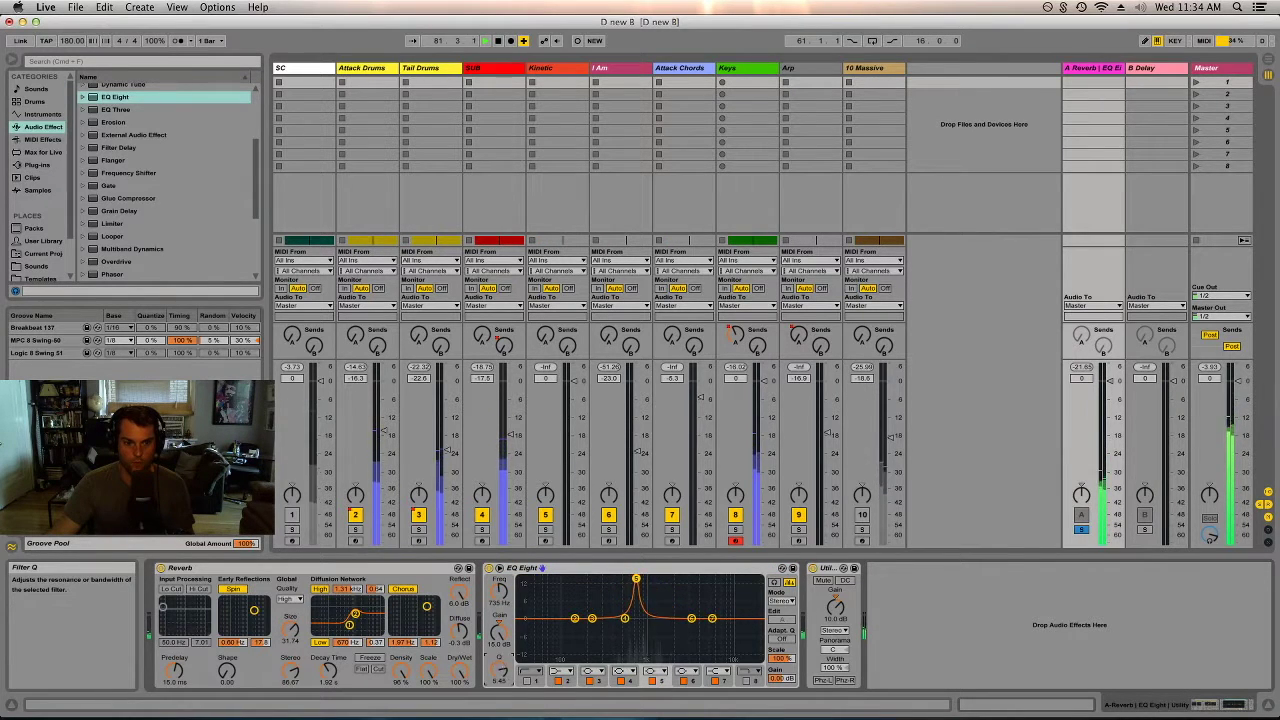
- Turn the reverb EQ's band 5 into a cut, with a band 1 low cut near 208 Hz and band 7 high cut at 11.1 kHz, and unsolo
click(527, 680)
click(526, 680)
drag(498, 592, 498, 588)
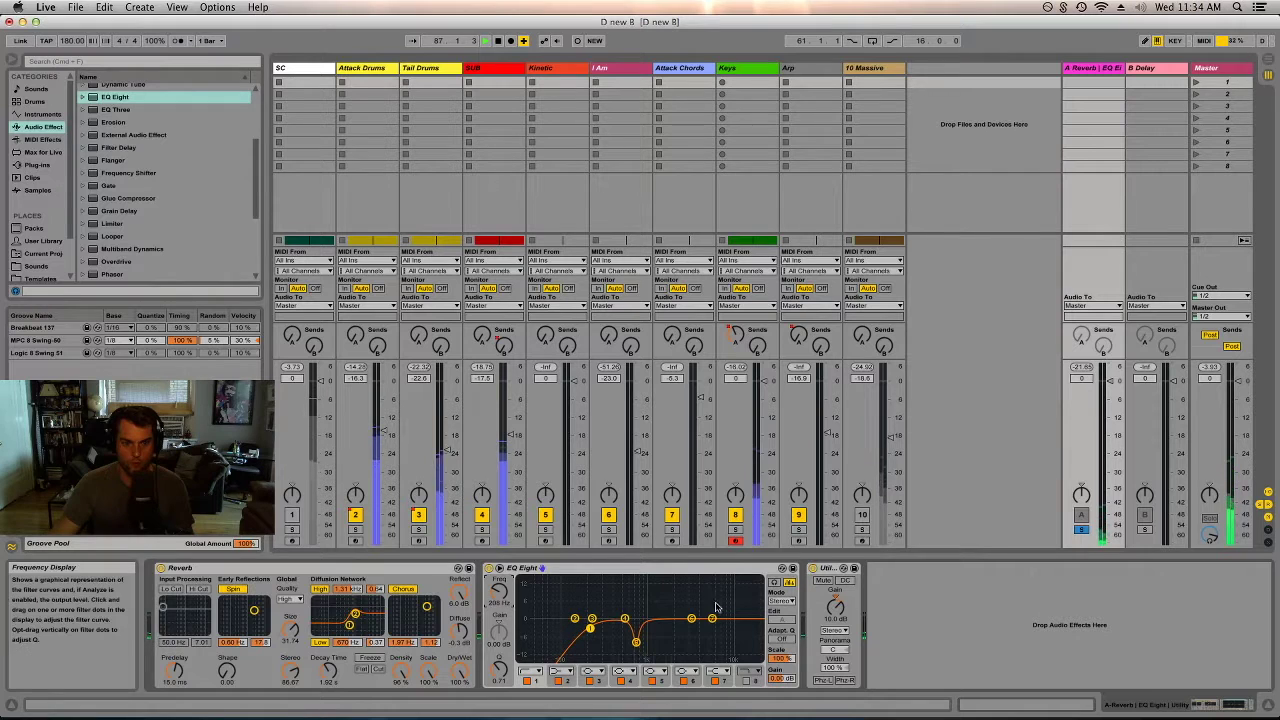
click(718, 671)
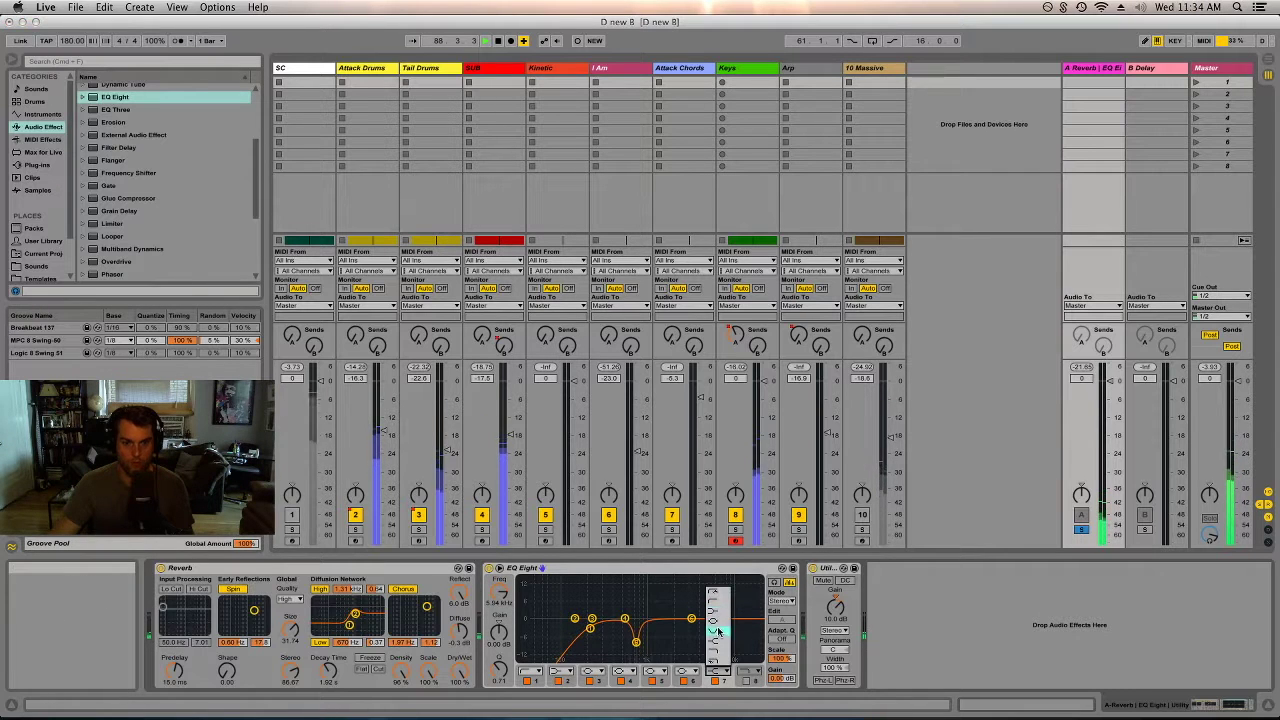
click(718, 655)
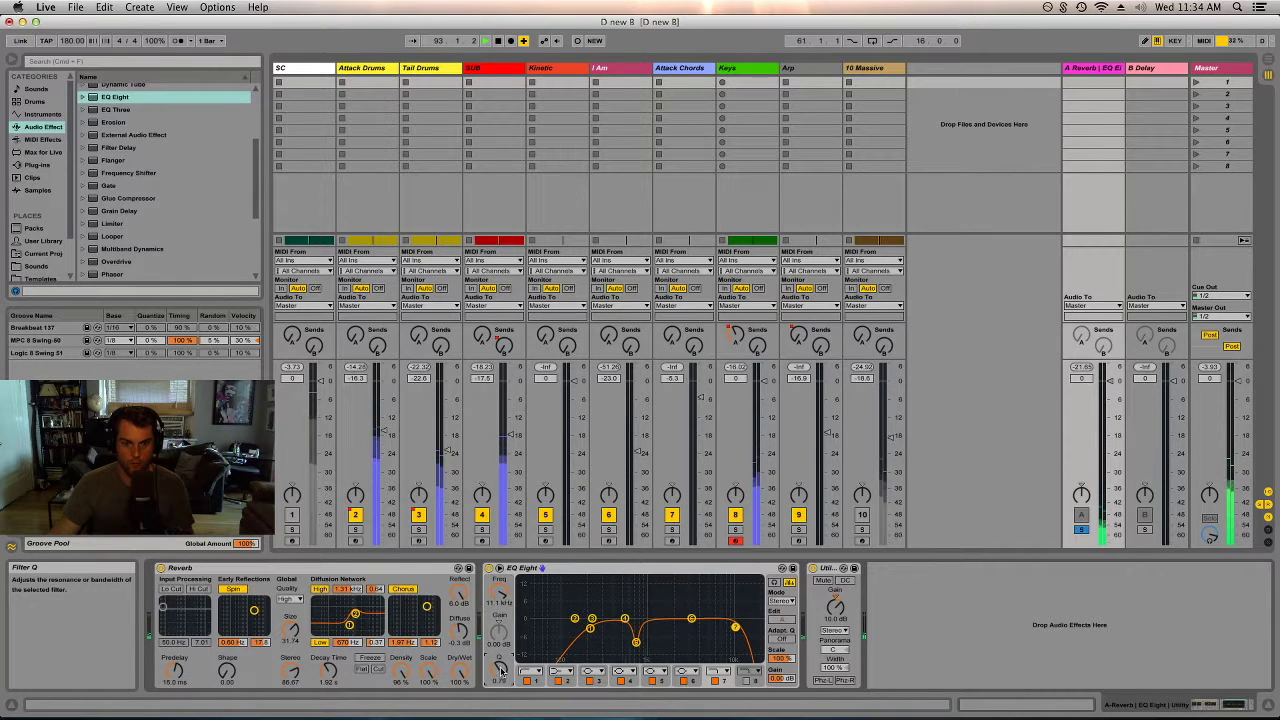
click(1080, 530)
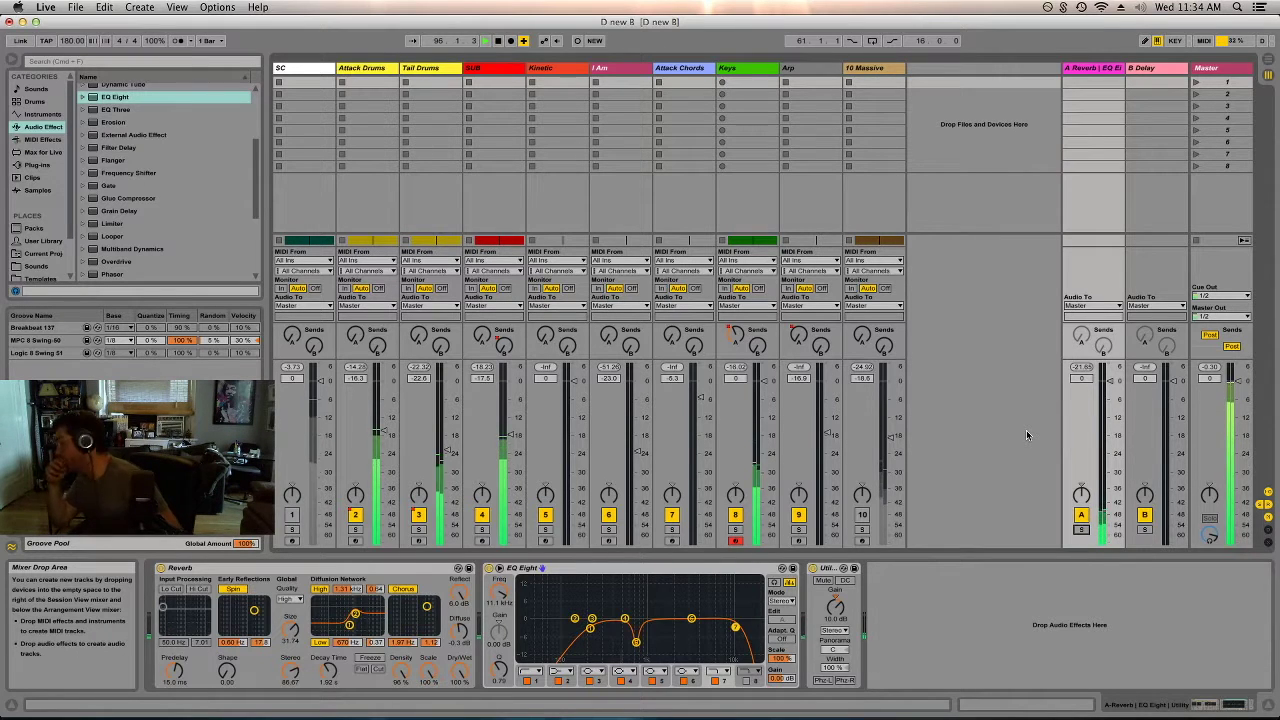
- Select the 10 Massive track, show the compressors in its device chain, solo it, and set its volume to -19 dB
click(879, 64)
click(1201, 706)
mouse_move(1201, 706)
mouse_down()
mouse_move(1066, 716)
mouse_move(1200, 710)
mouse_up()
click(862, 529)
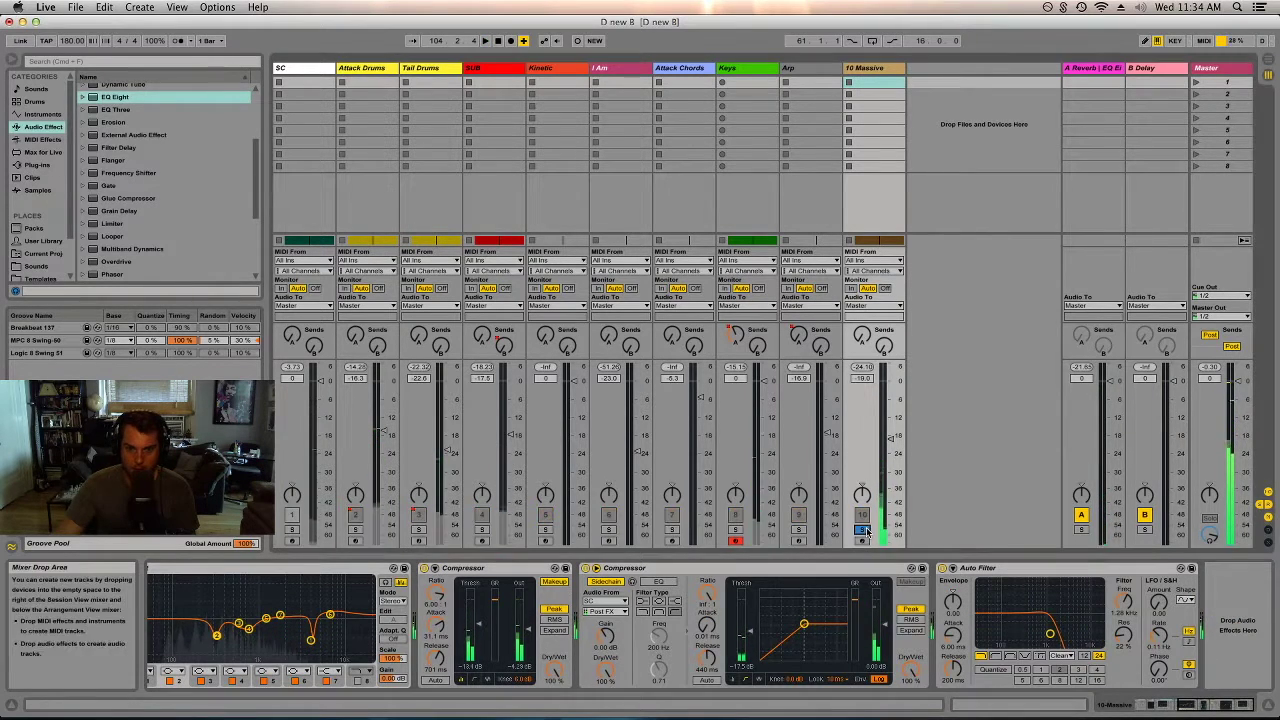
- Rename the 10 Massive track to Trancy and add a Simple Delay at the end of its device chain
click(870, 68)
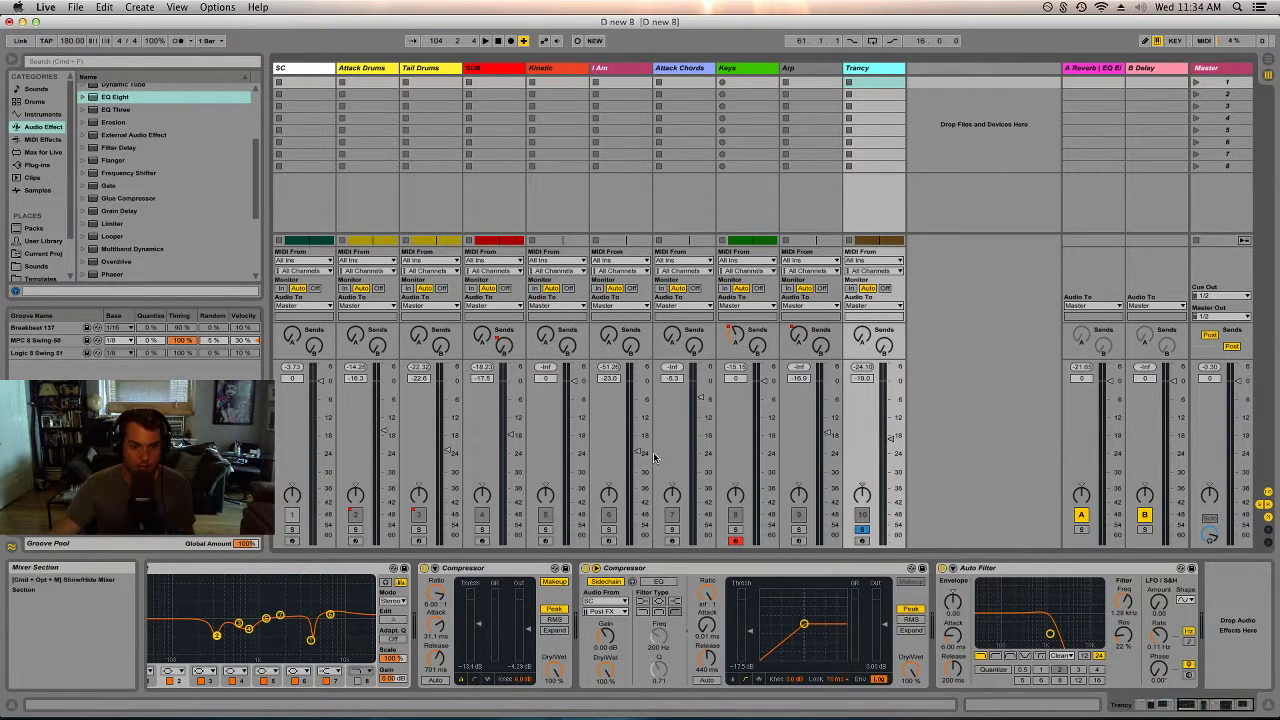
click(1199, 709)
mouse_move(1199, 709)
mouse_down()
mouse_move(1082, 714)
mouse_move(1199, 709)
mouse_up()
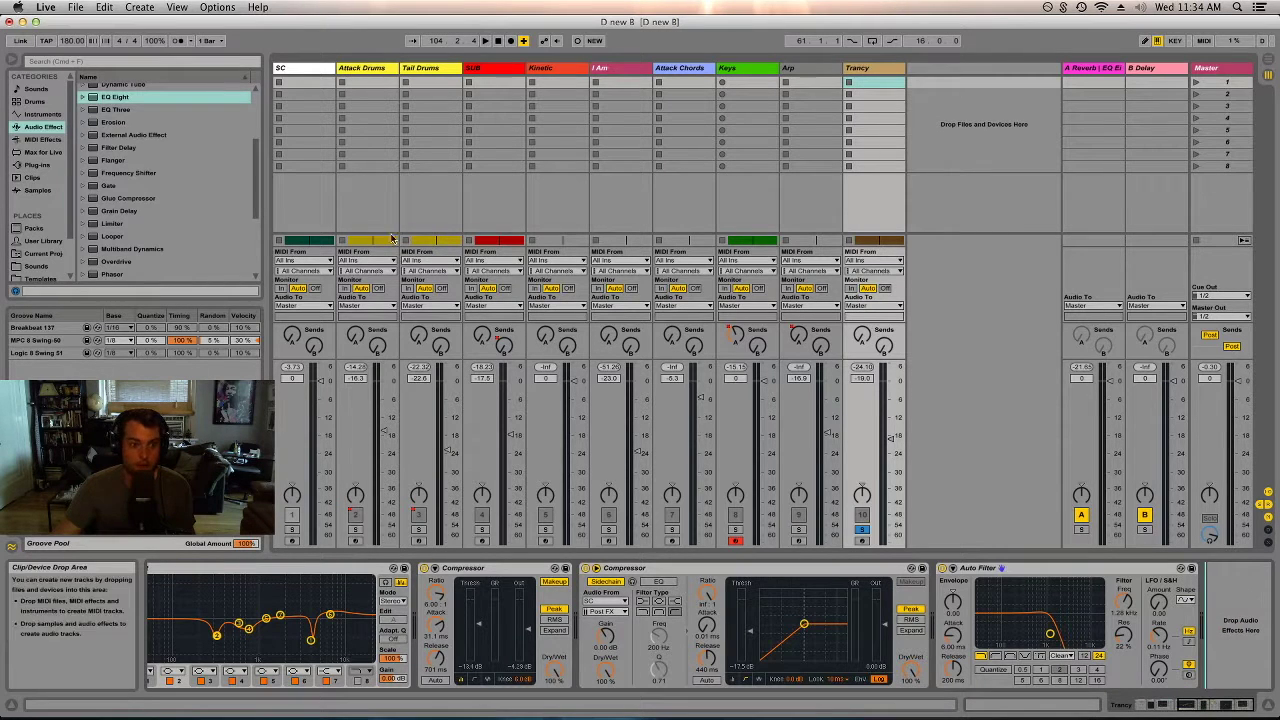
scroll(110, 200, up, 3)
scroll(122, 222, down, 6)
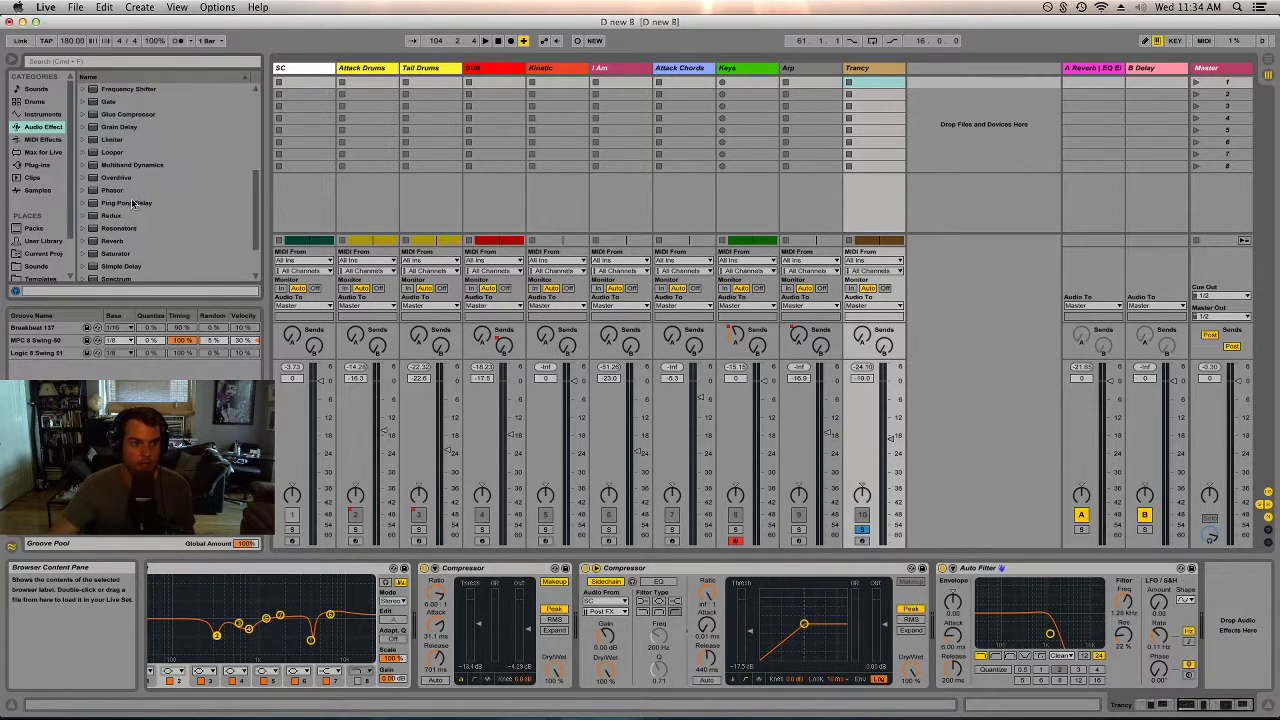
drag(117, 214, 1238, 600)
click(1226, 705)
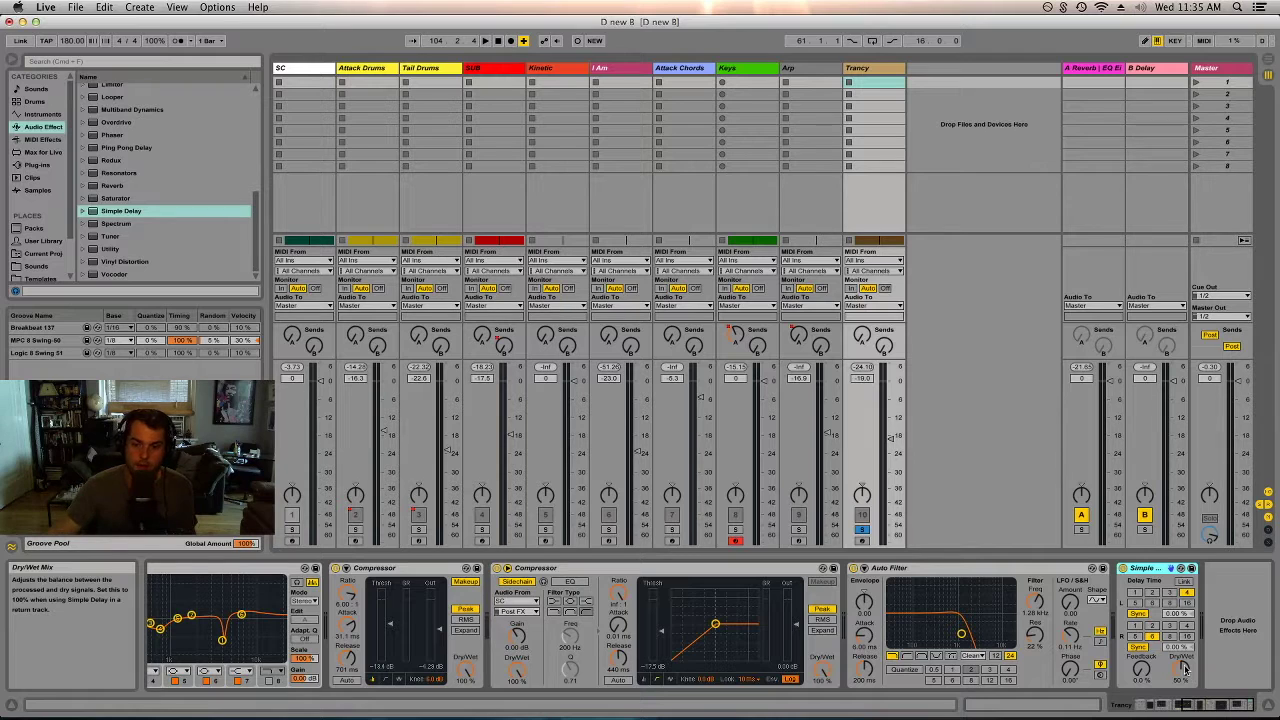
- Set the Simple Delay to 100% wet with linked channels and a Time-mode delay of 24.0 ms
drag(1185, 677, 1185, 674)
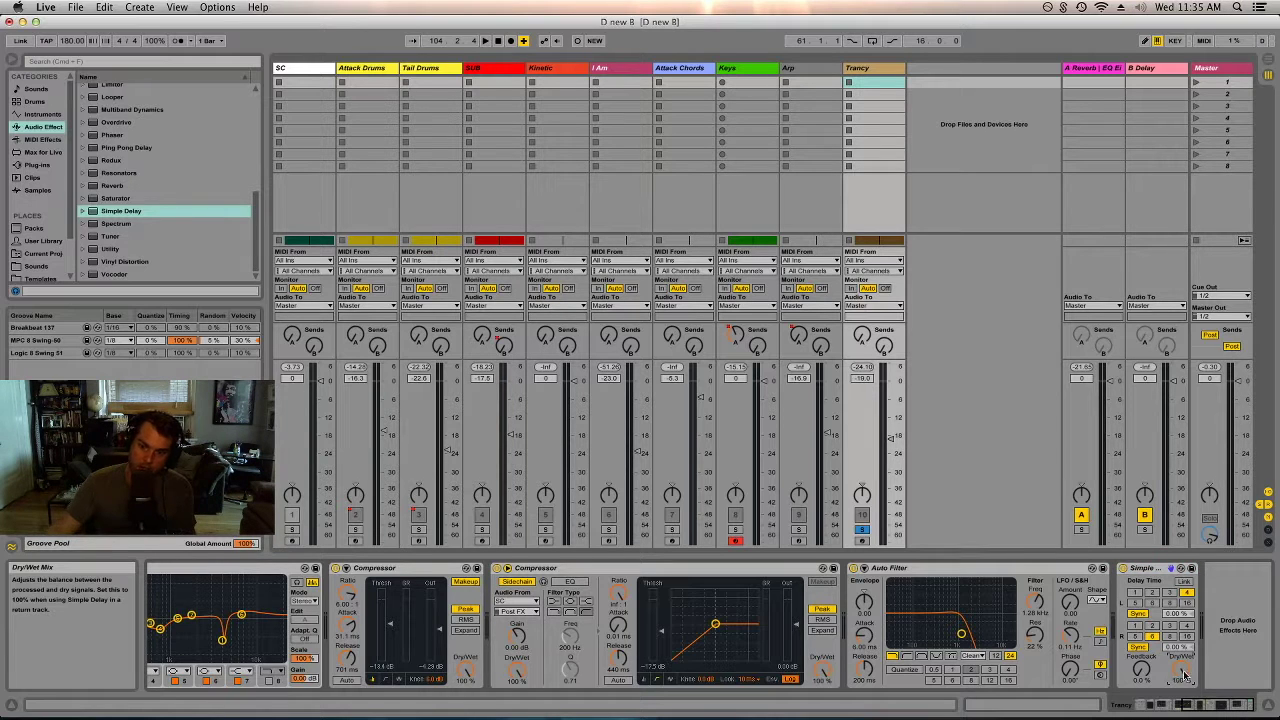
click(1185, 581)
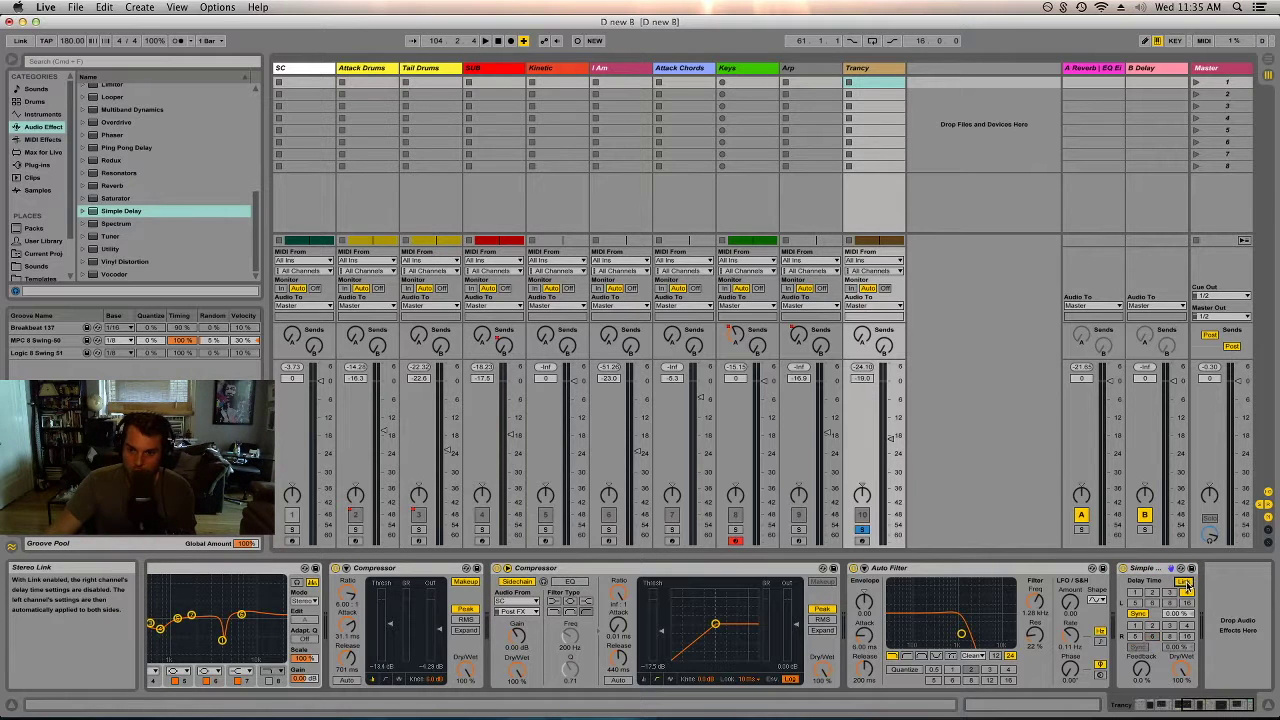
click(1135, 595)
click(1138, 613)
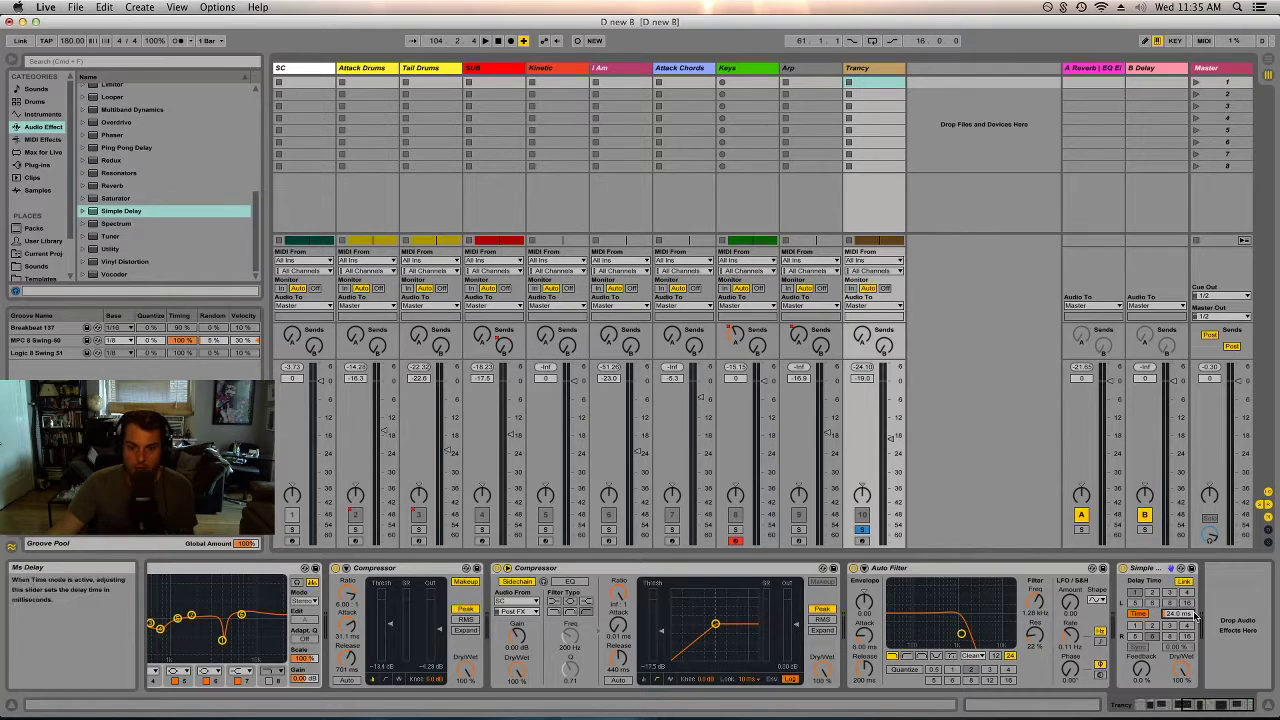
- Group the Simple Delay into an Audio Effect Rack with a second chain, and name the two chains DI and Clean
click(1158, 574)
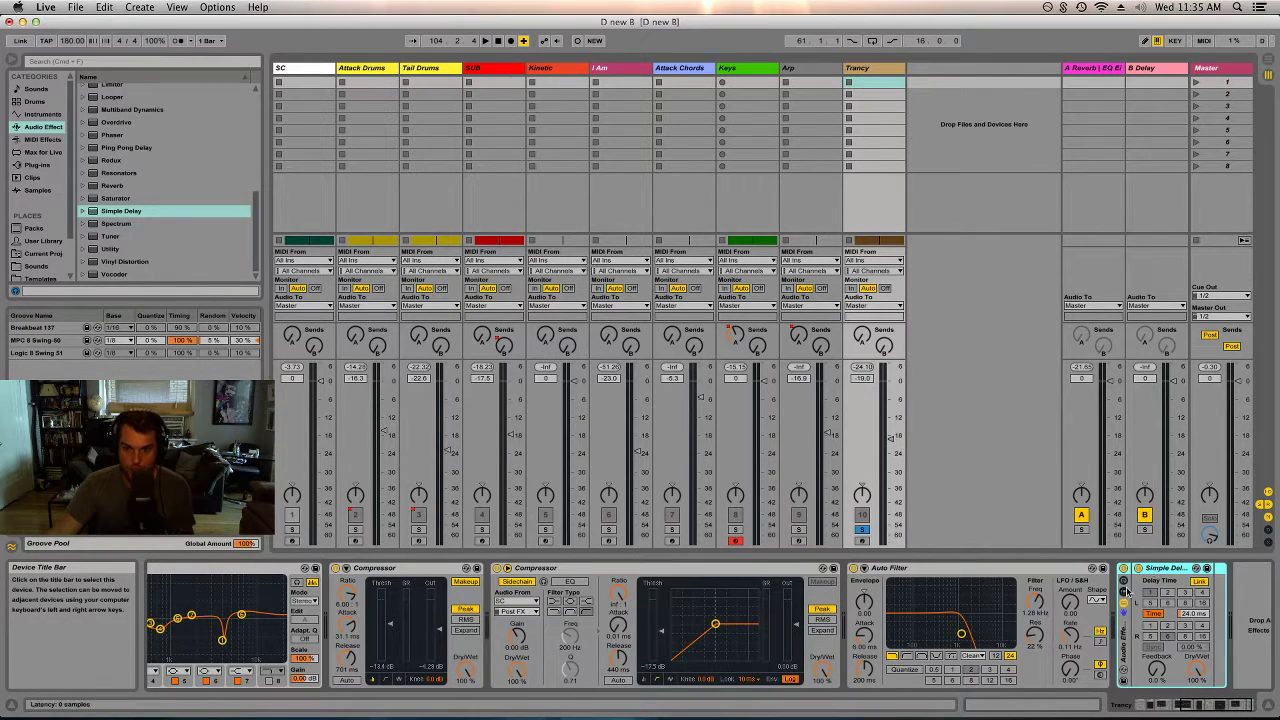
key(super+g)
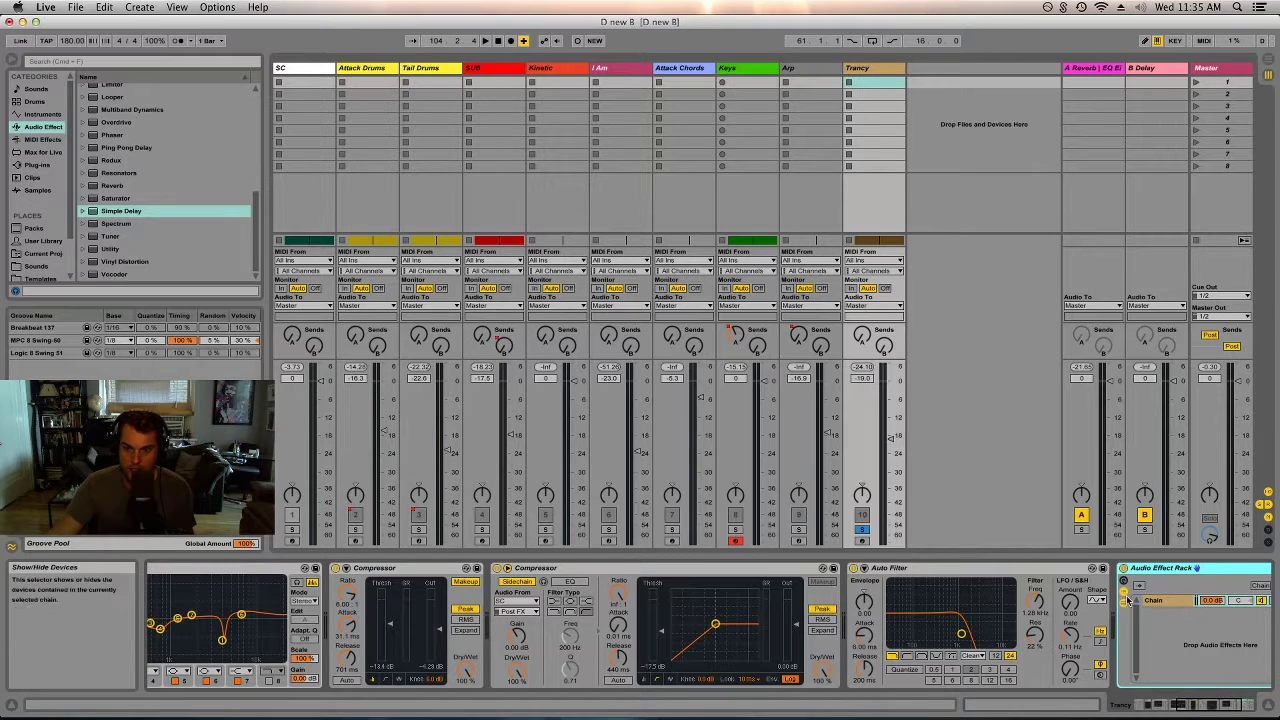
click(1155, 601)
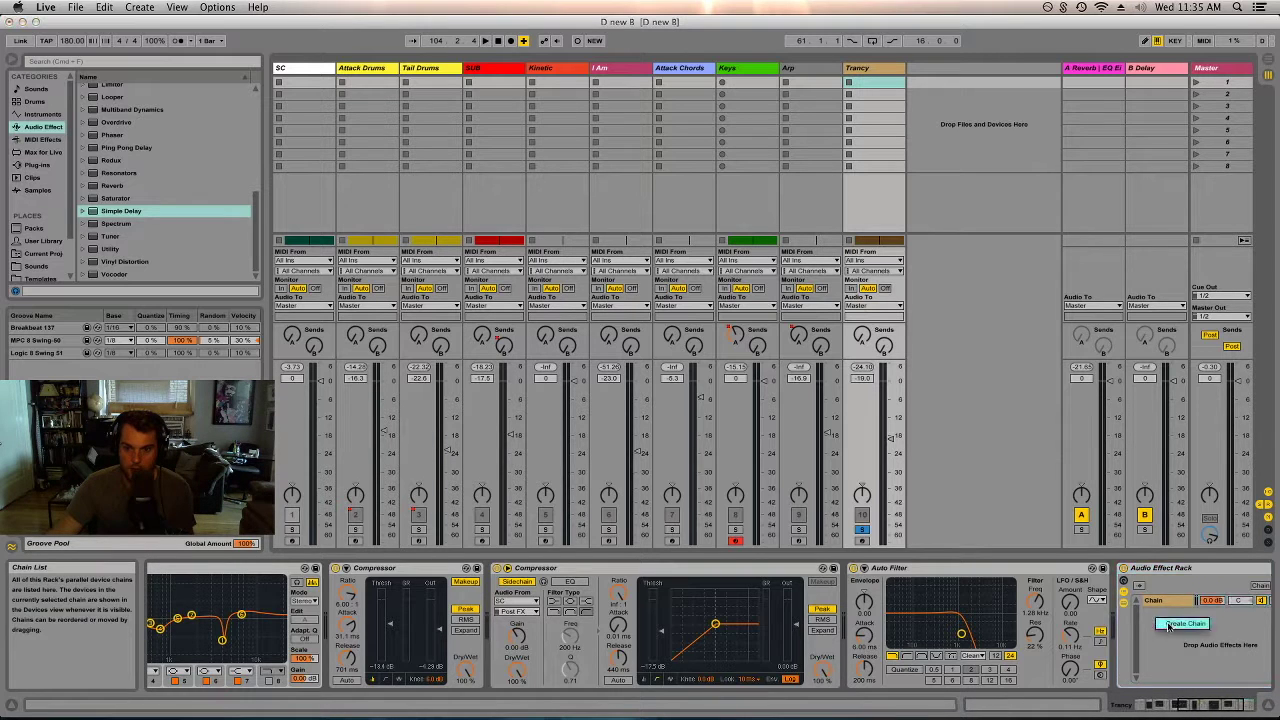
key(super+d)
key(super+r)
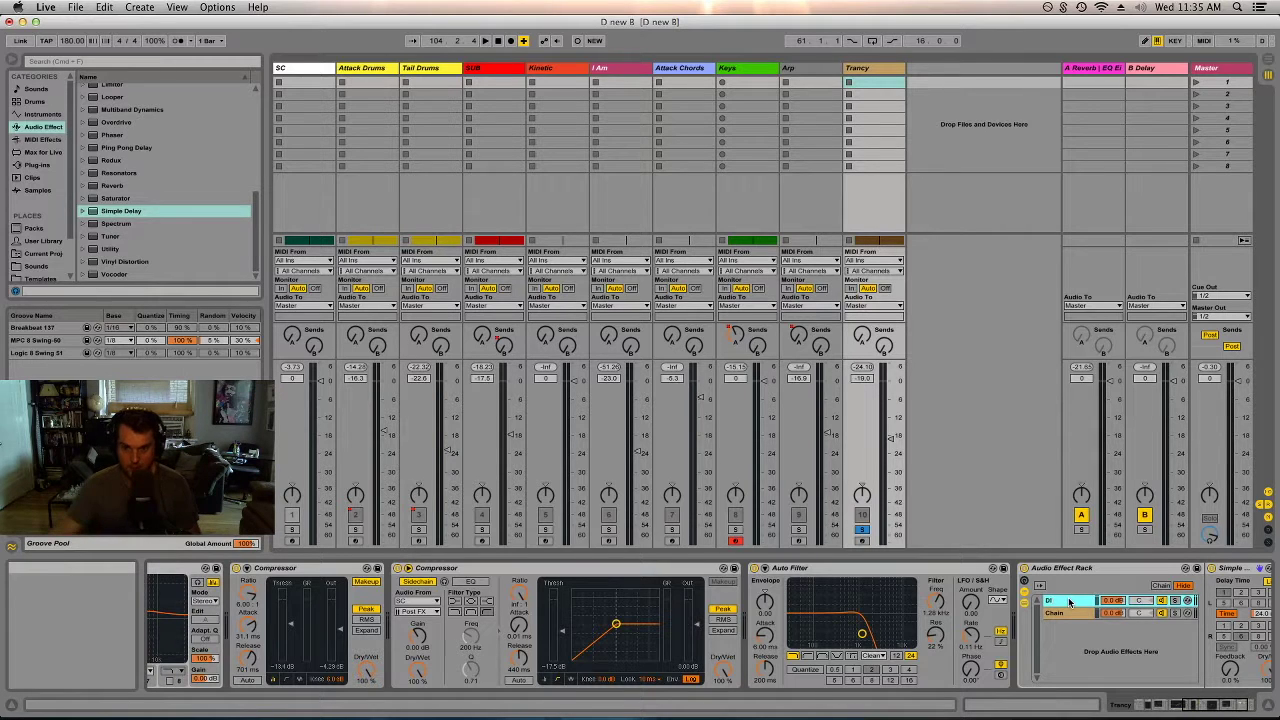
click(1066, 614)
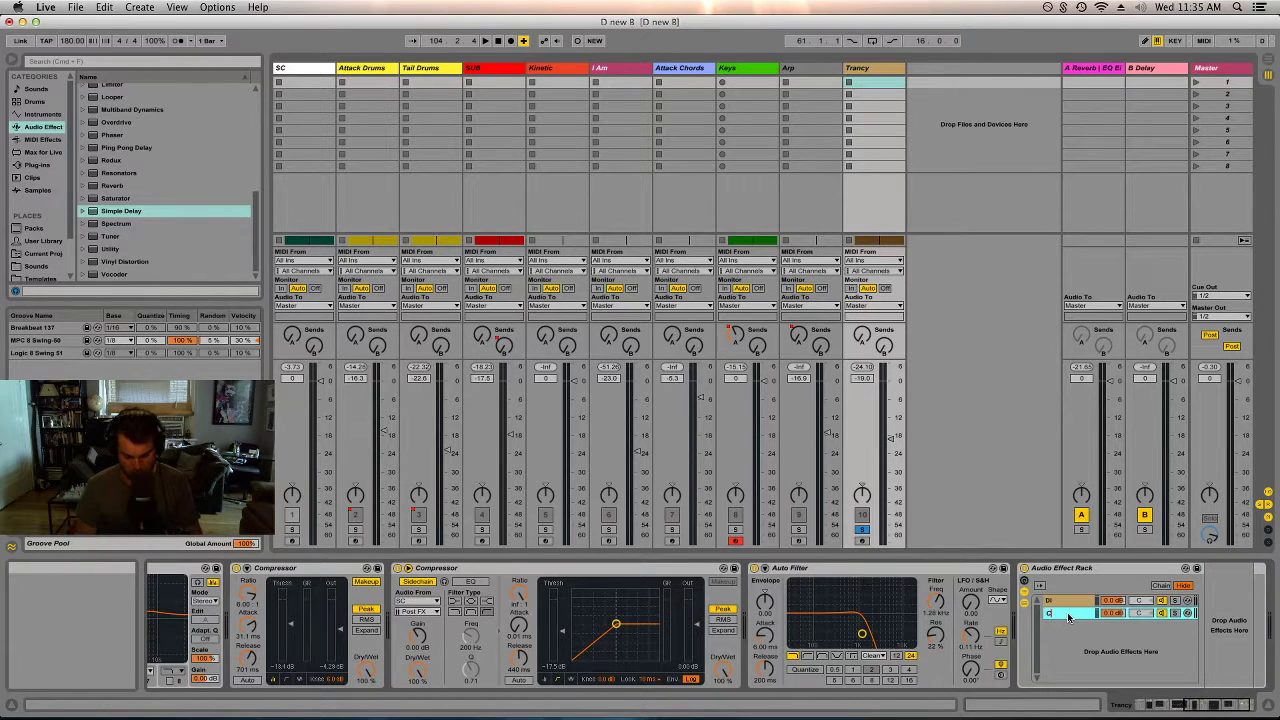
key(Return)
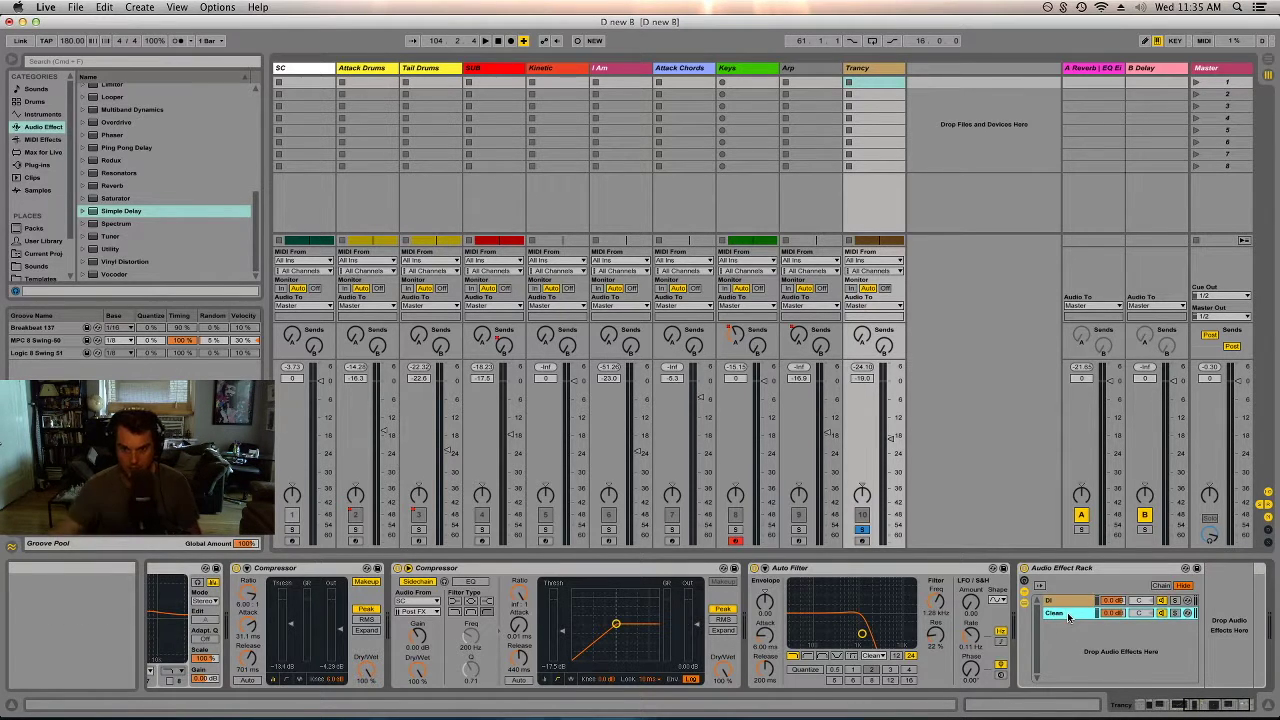
- Pan the DI chain to 50R and the Clean chain to 50L, and compare playback with the rack bypassed and active
click(1138, 601)
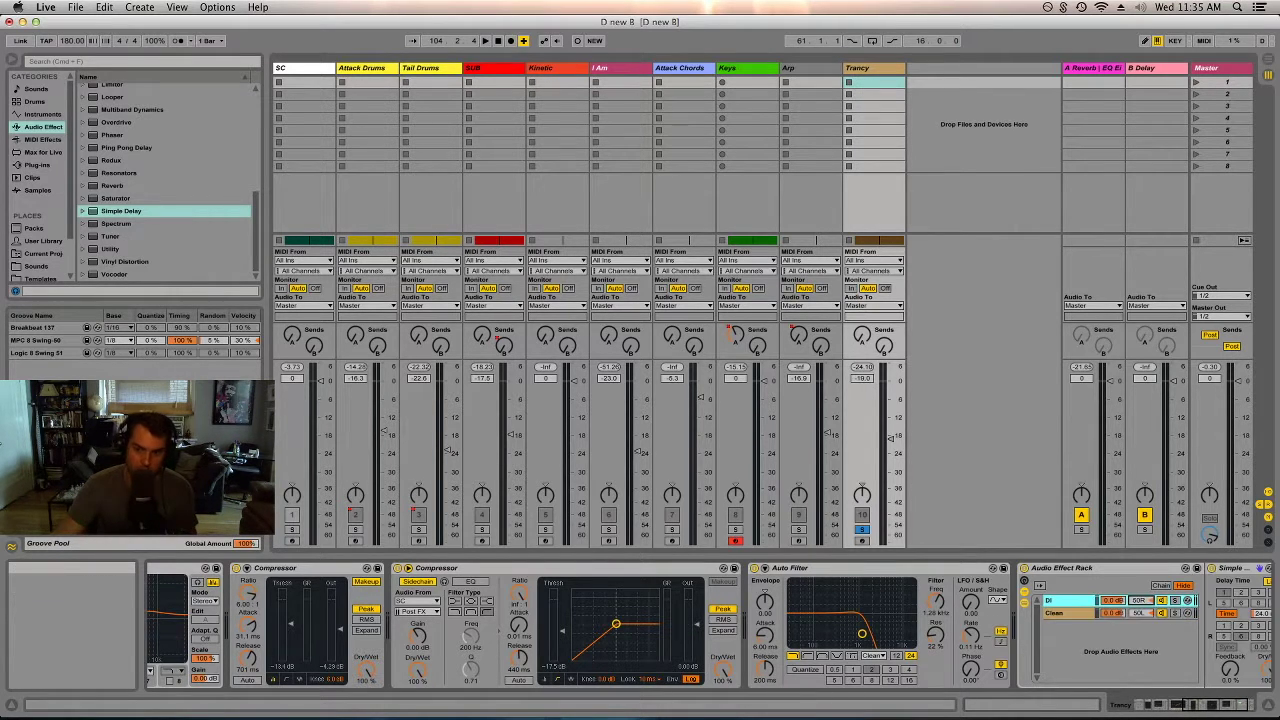
click(1214, 708)
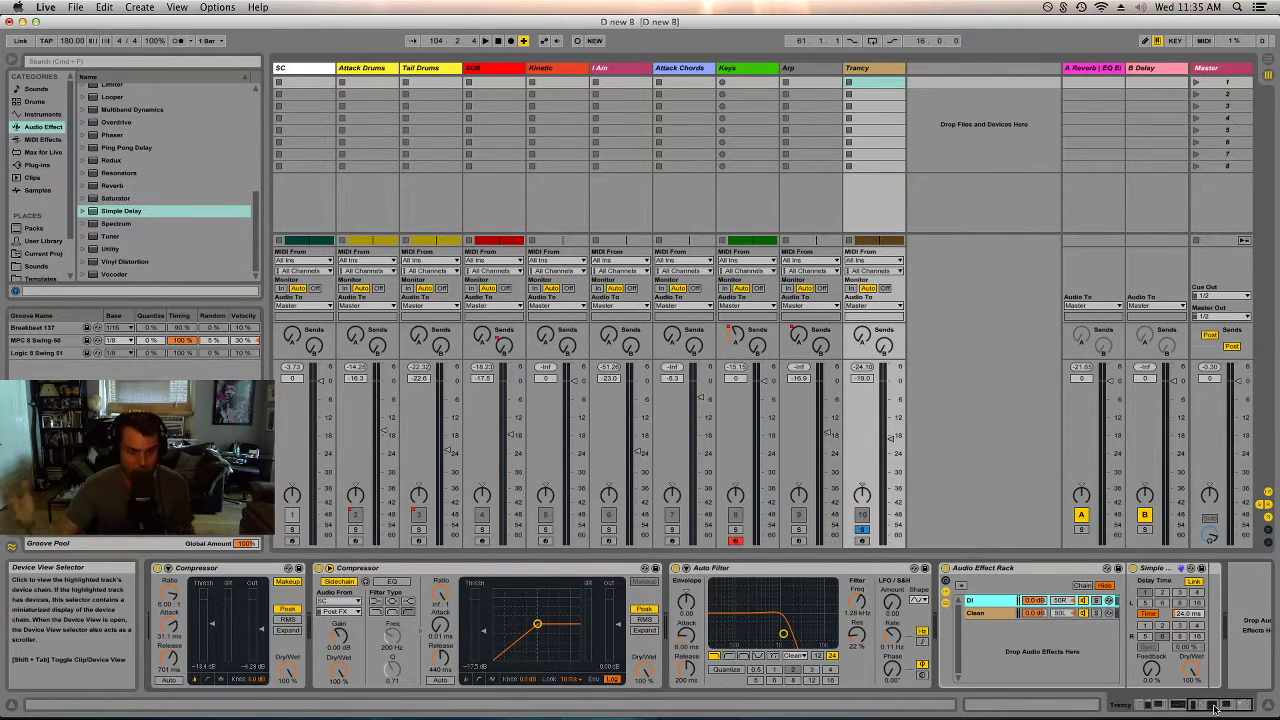
mouse_move(1225, 717)
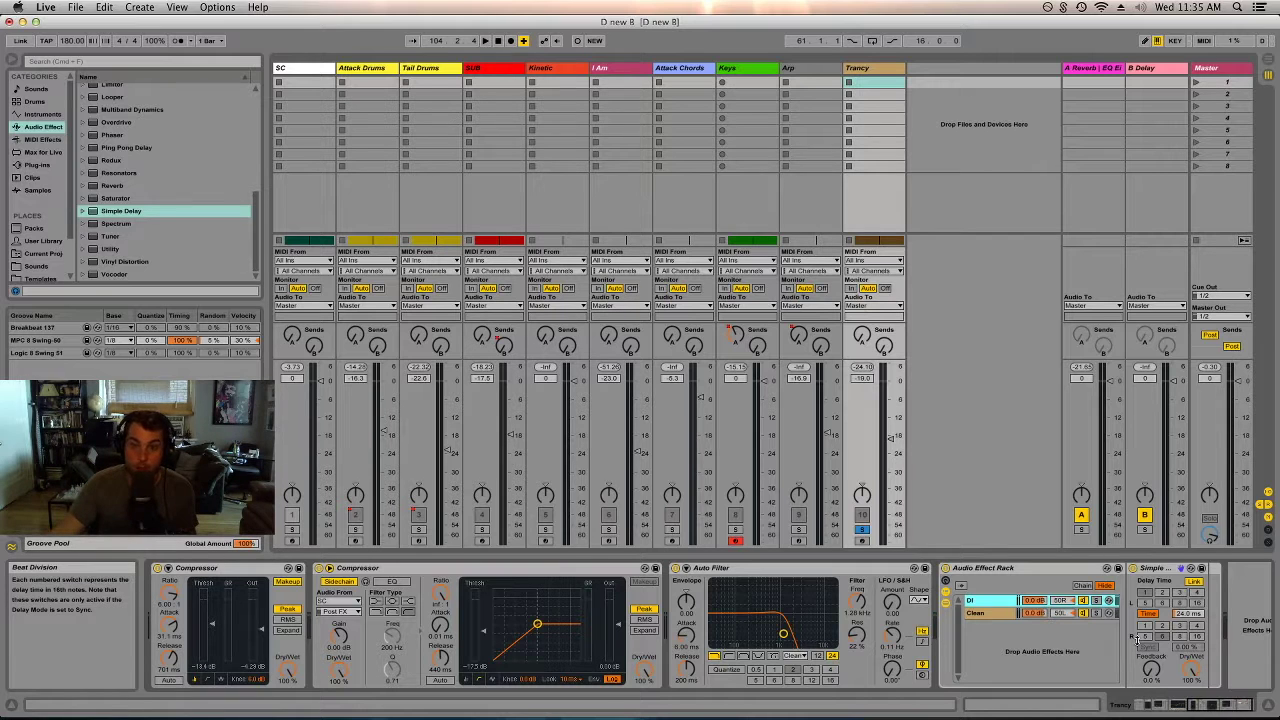
key(space)
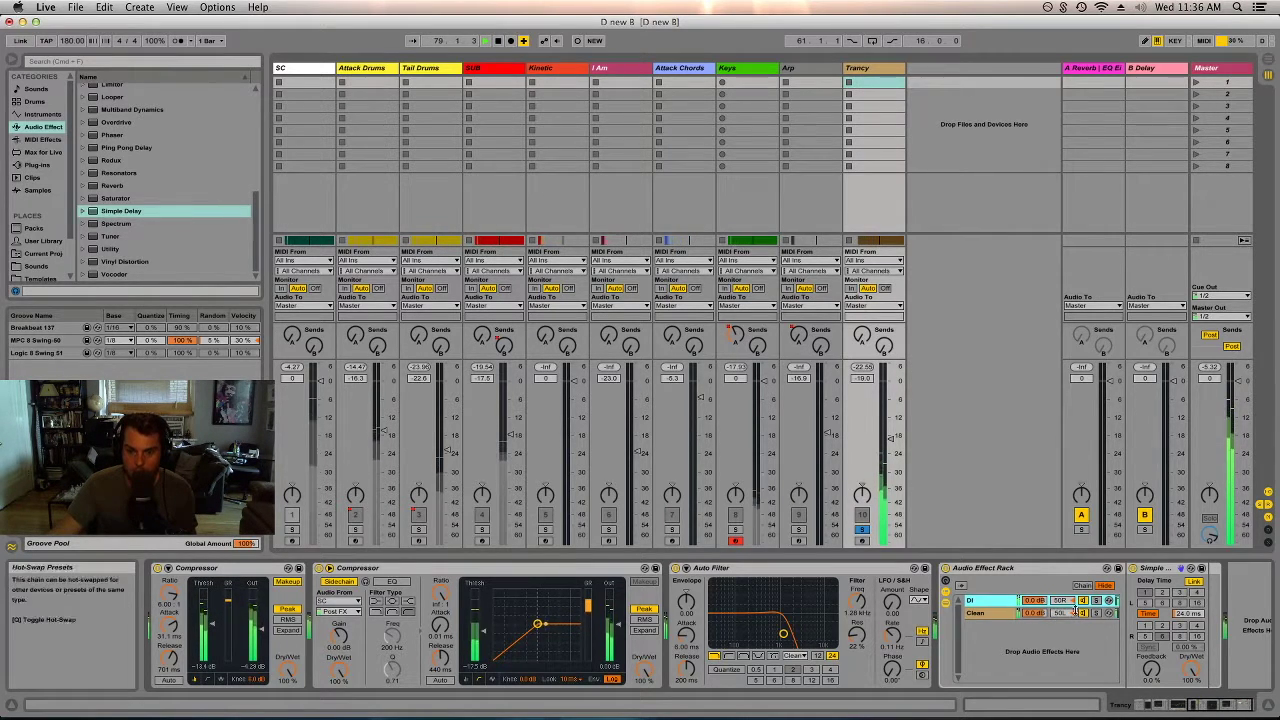
click(945, 568)
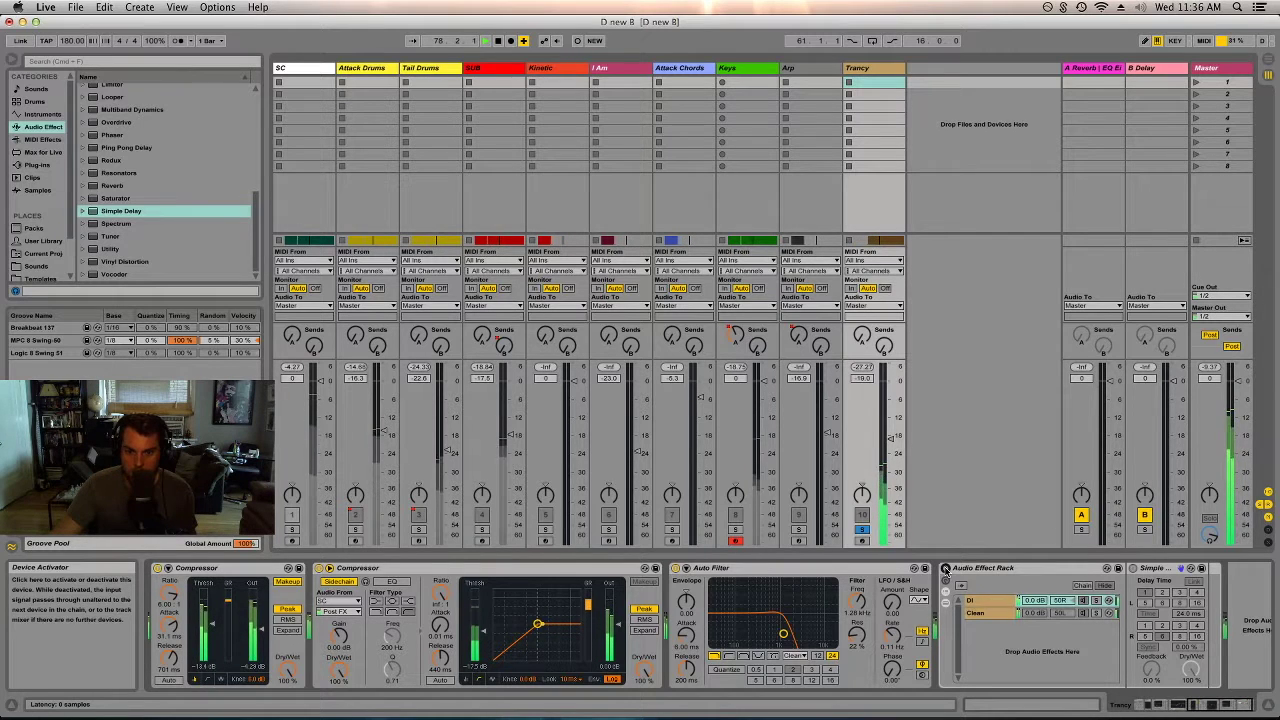
click(945, 568)
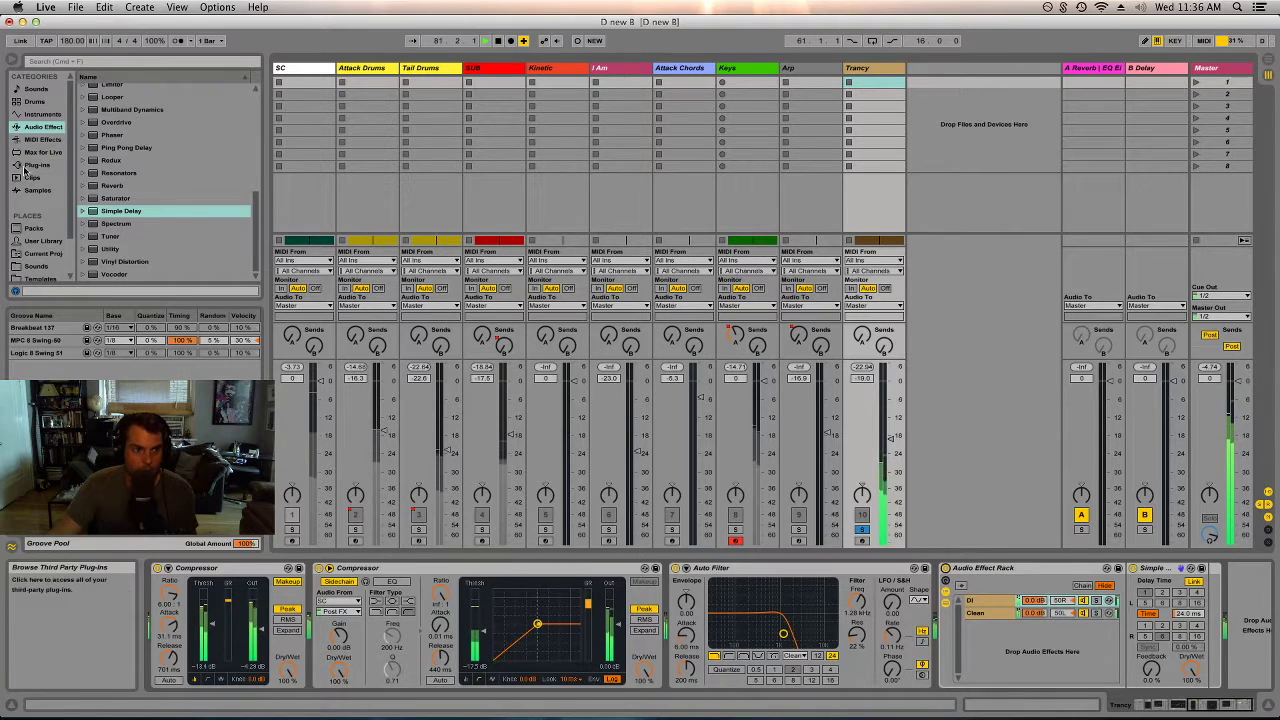
- Add an EQ Eight after the Audio Effect Rack on Trancy and group both devices into an outer rack
scroll(108, 147, up, 5)
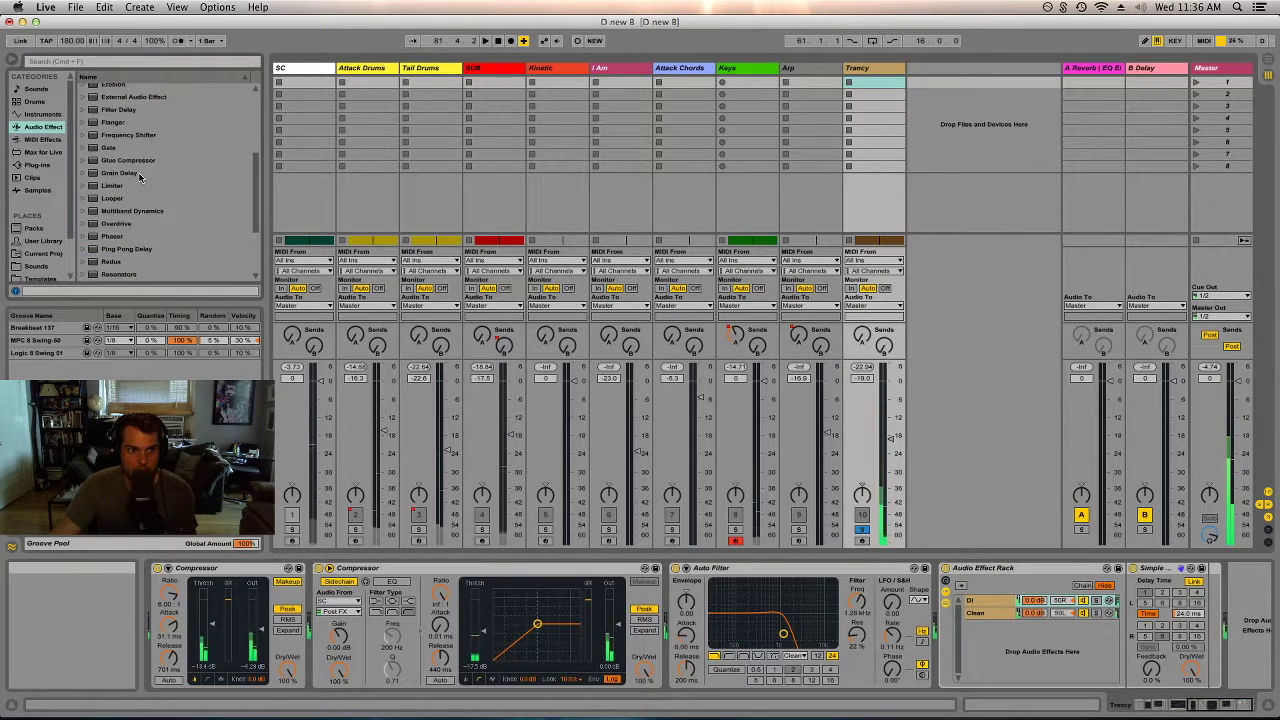
drag(115, 122, 1266, 616)
drag(1188, 608, 1181, 605)
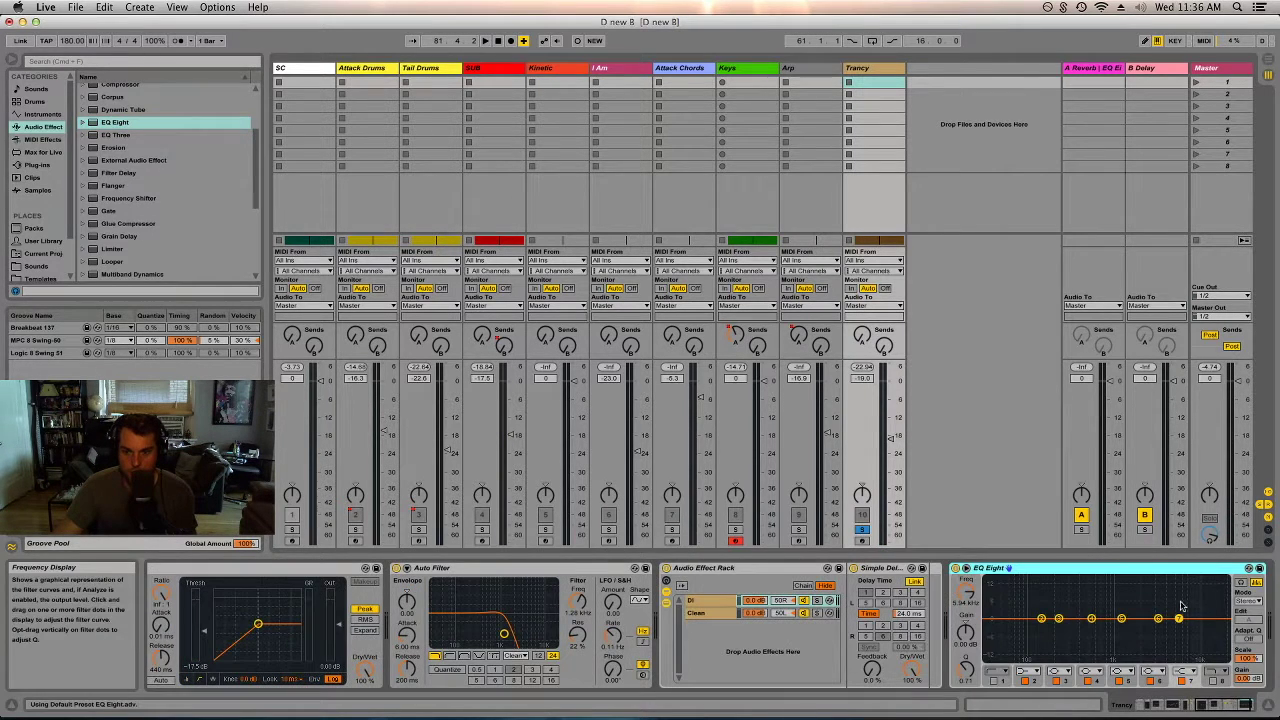
click(771, 566)
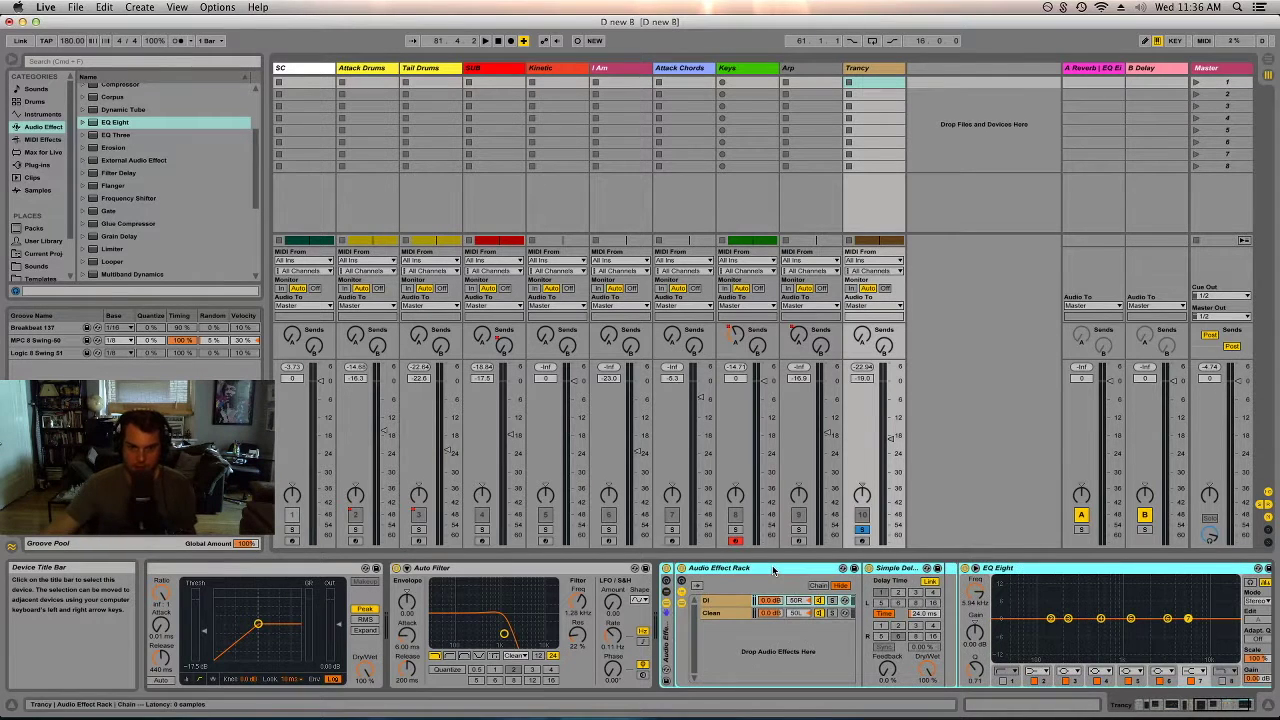
- Shape band 4 of Trancy's new EQ Eight into a low-mid cut of 3.57 dB with a Q of 1.46
click(1101, 618)
drag(1101, 618, 1083, 592)
drag(975, 630, 975, 640)
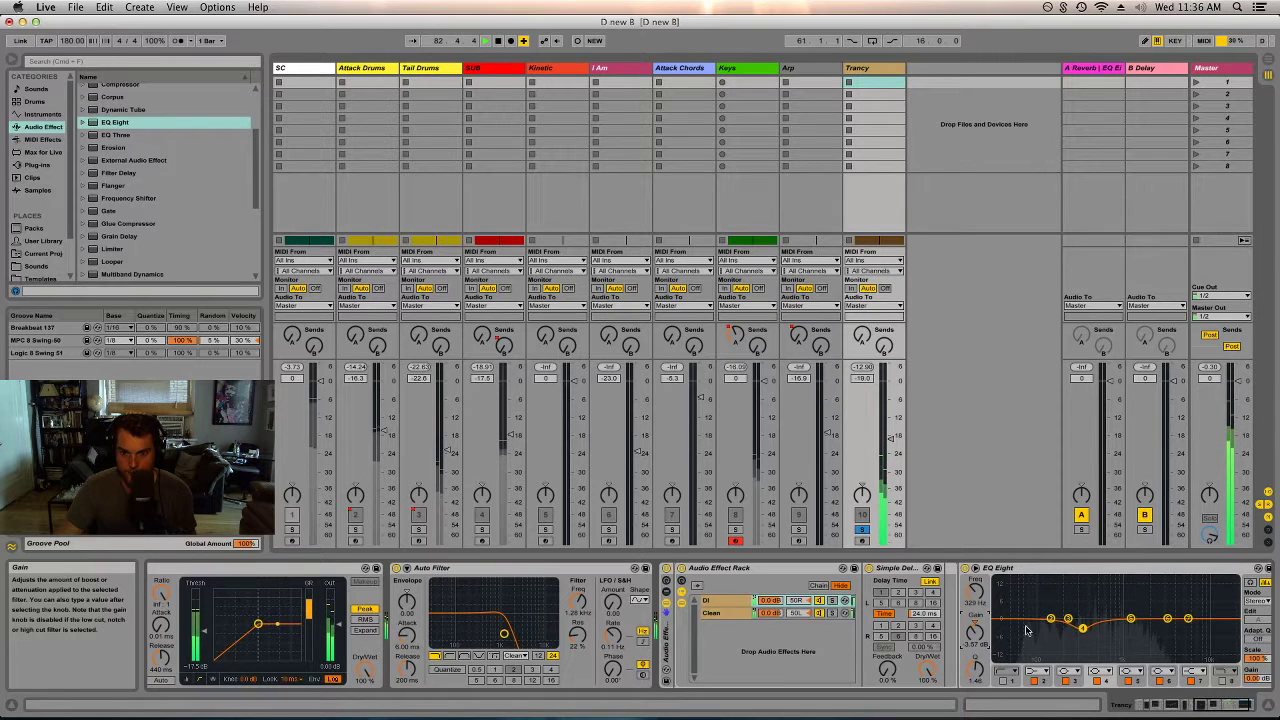
- Unsolo Trancy, set band 5 of its EQ Eight to a 1.87 dB cut at 1.27 kHz, and save the set
drag(1130, 618, 1134, 610)
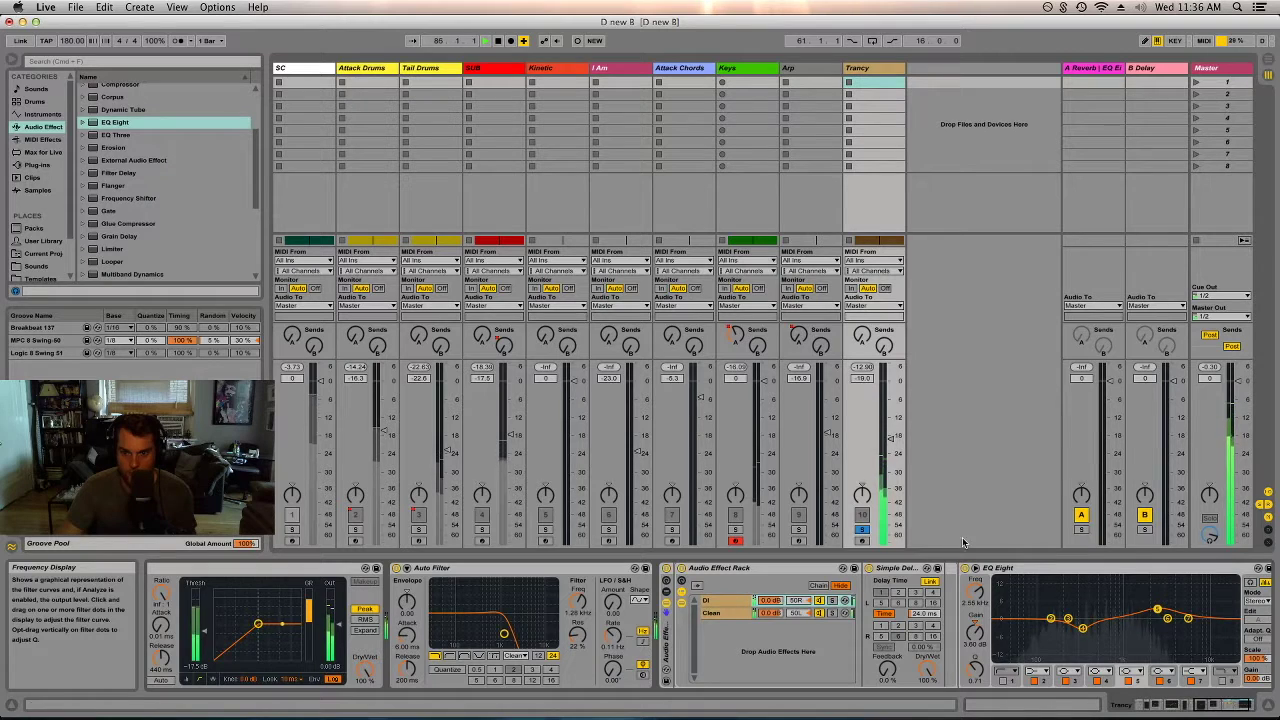
click(861, 529)
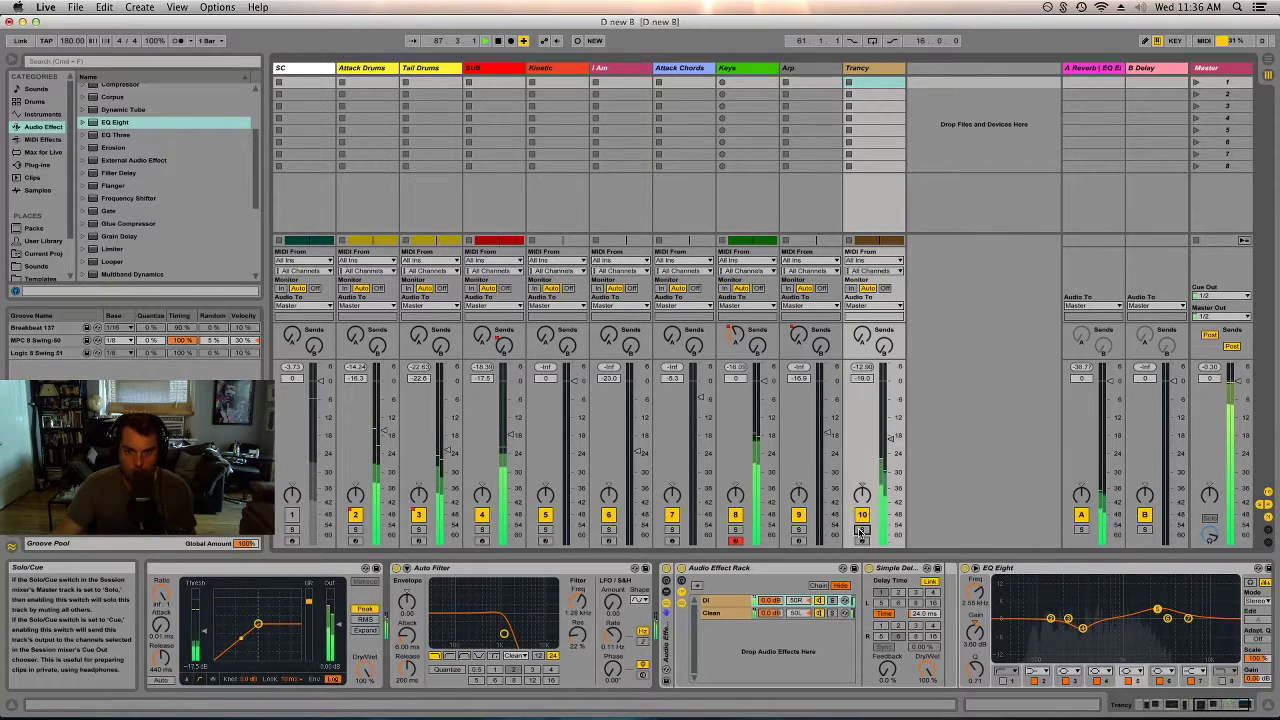
drag(1157, 610, 1181, 603)
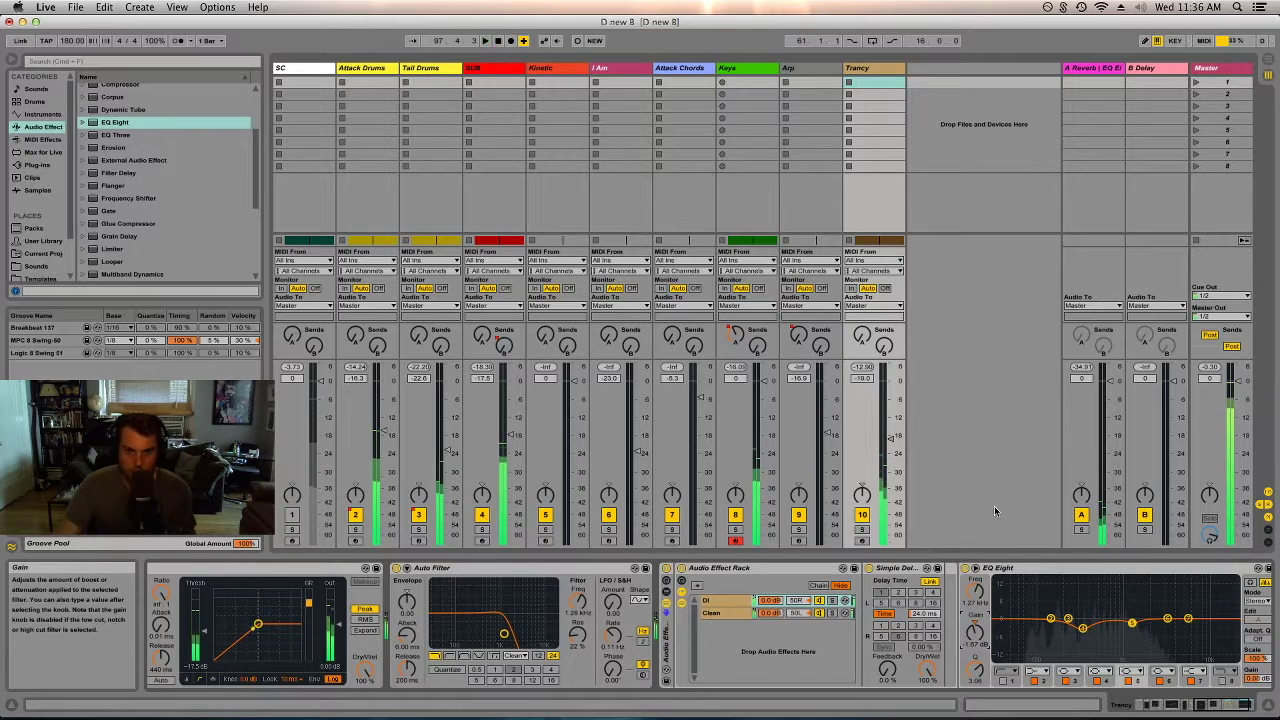
key(super+s)
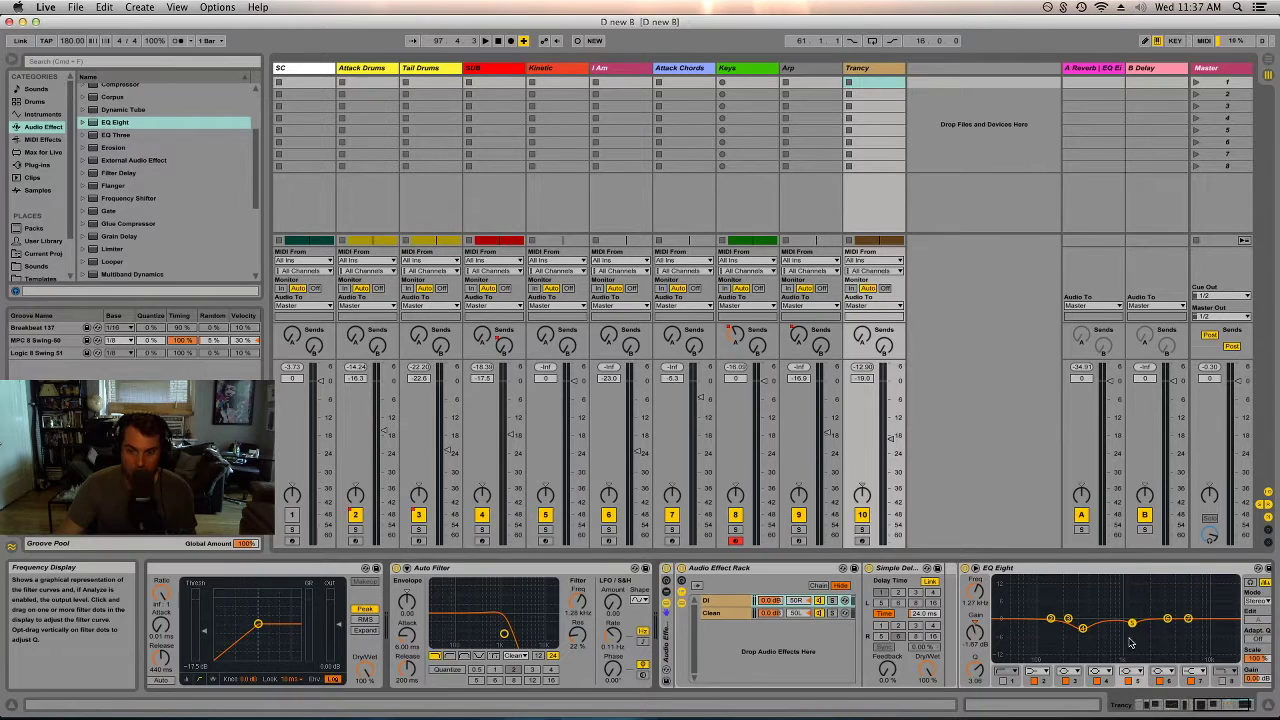
- Play the Arrangement from the start of the long Keys clip and jump ahead to around bar 117
key(Tab)
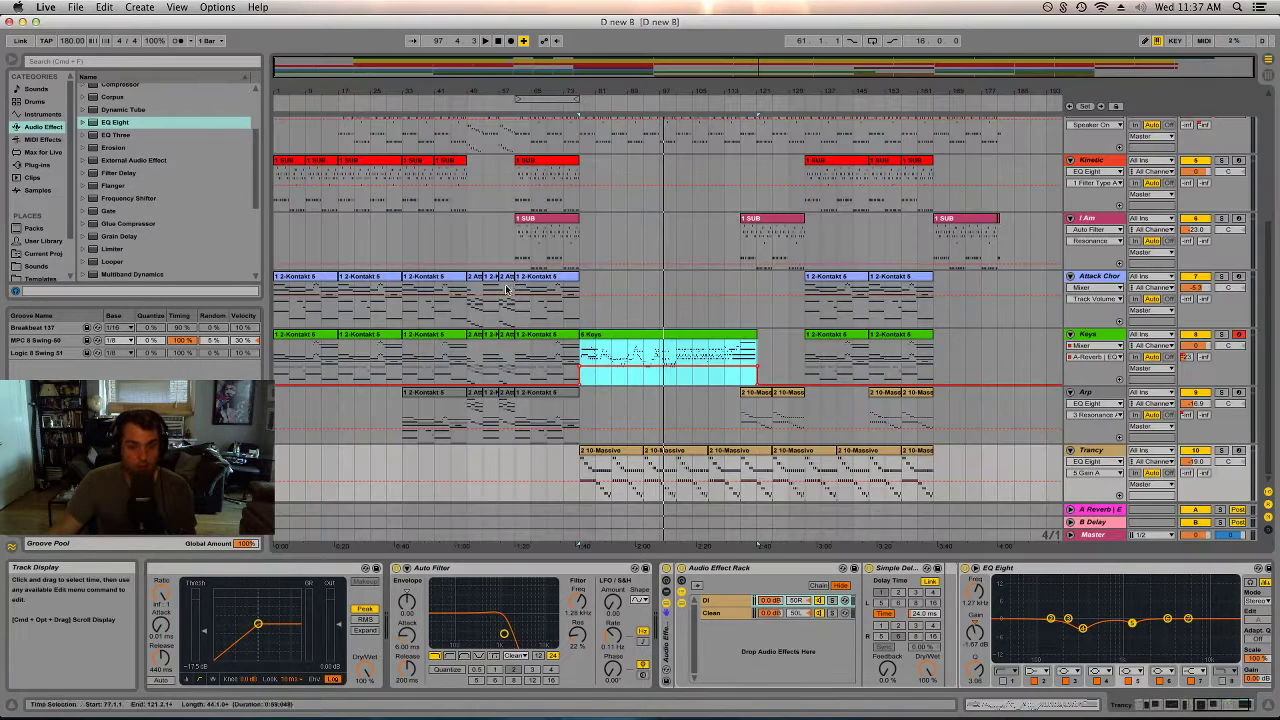
click(645, 338)
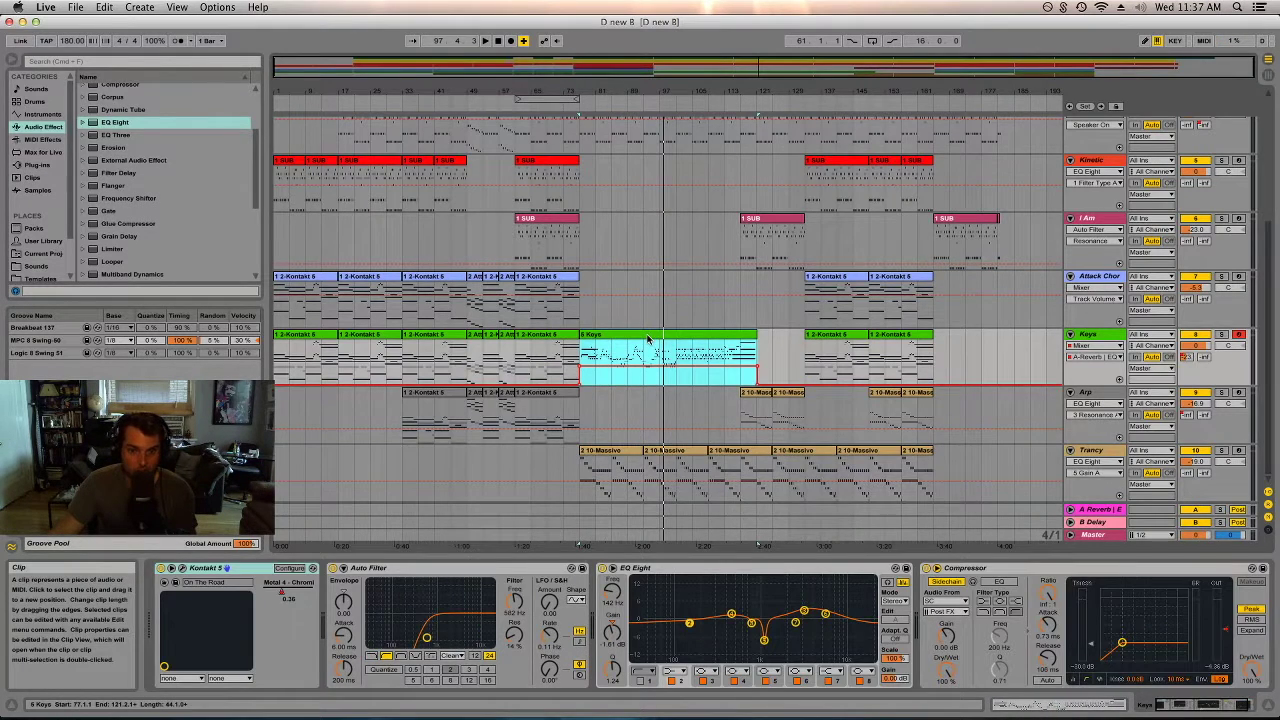
key(space)
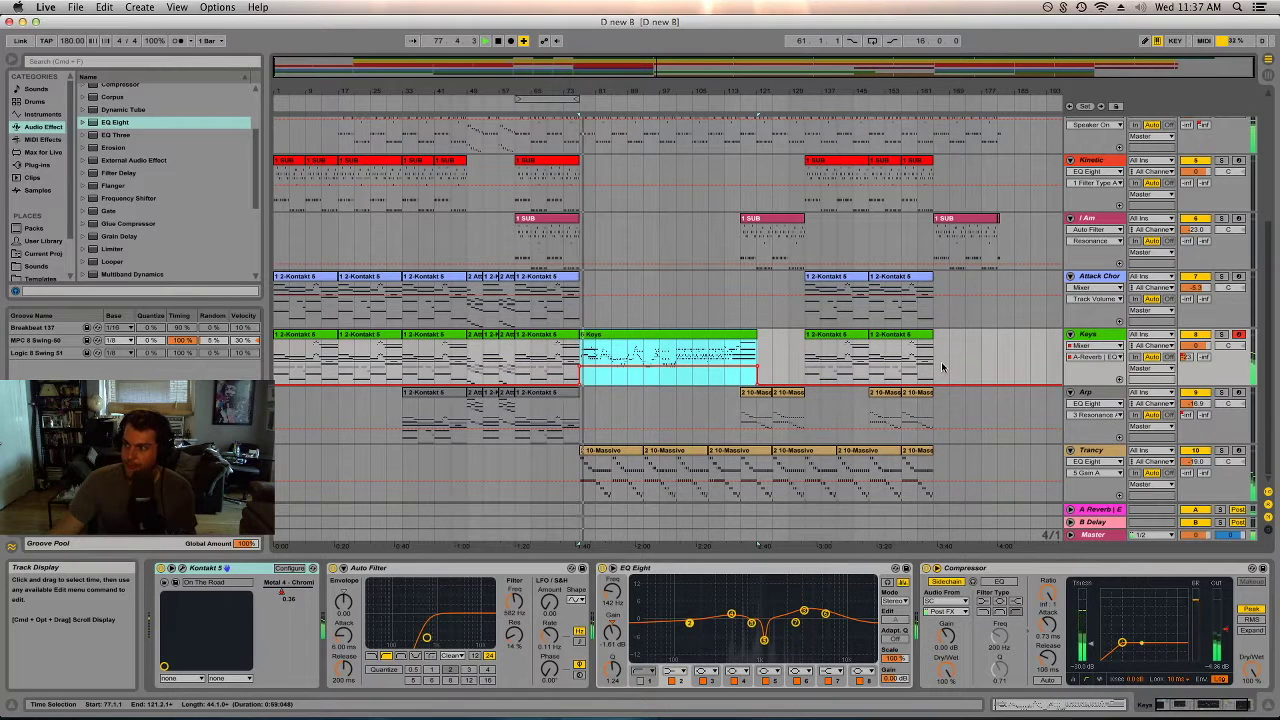
click(737, 102)
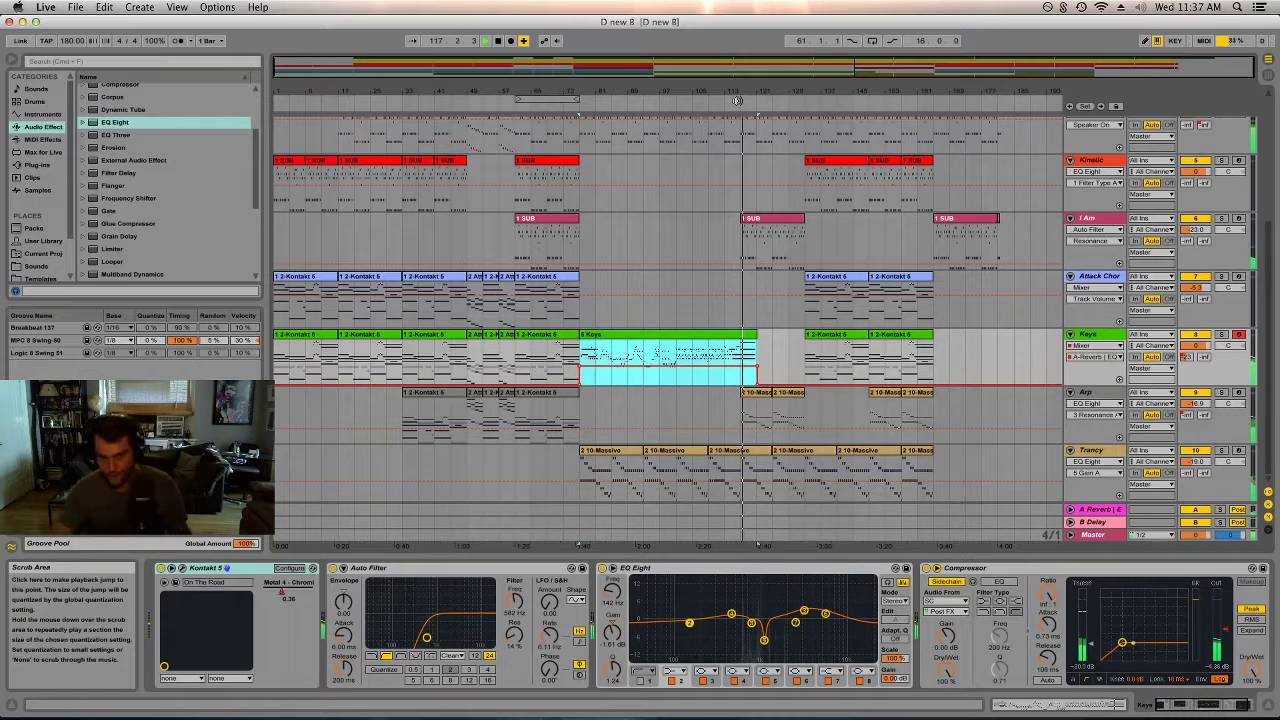
- Change the filter type of band 8 on the Arp track's EQ Eight and set it to 6.07 dB at 2.84 kHz
click(1010, 415)
click(935, 632)
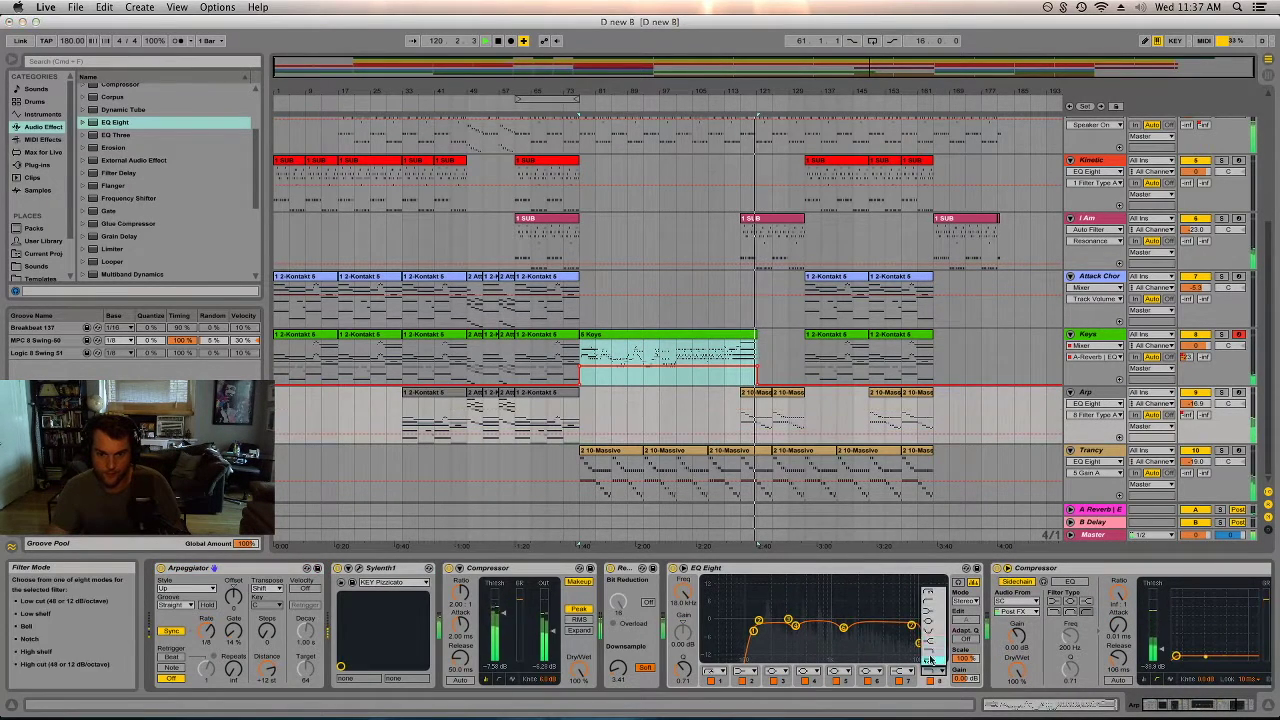
drag(936, 630, 869, 602)
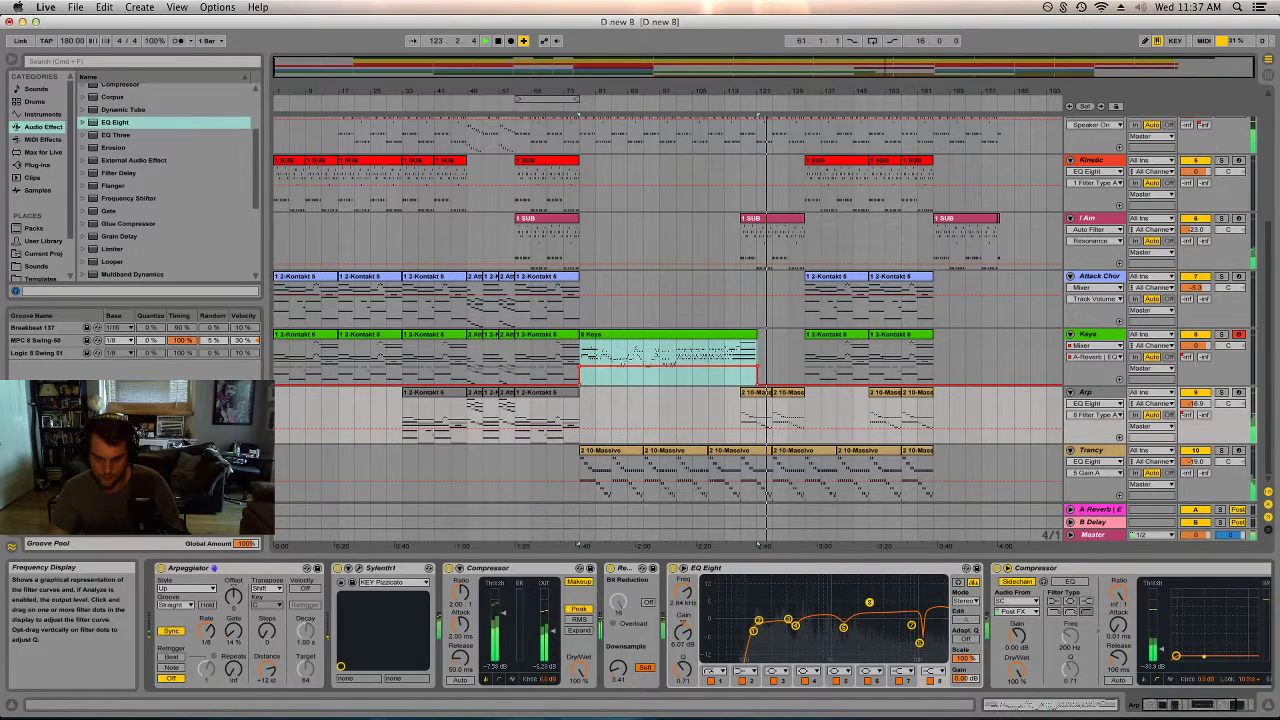
- Return to the Session mixer and show the end of the Master device chain, from EQ Eight through Limiter and Spectrum
key(Tab)
click(1215, 450)
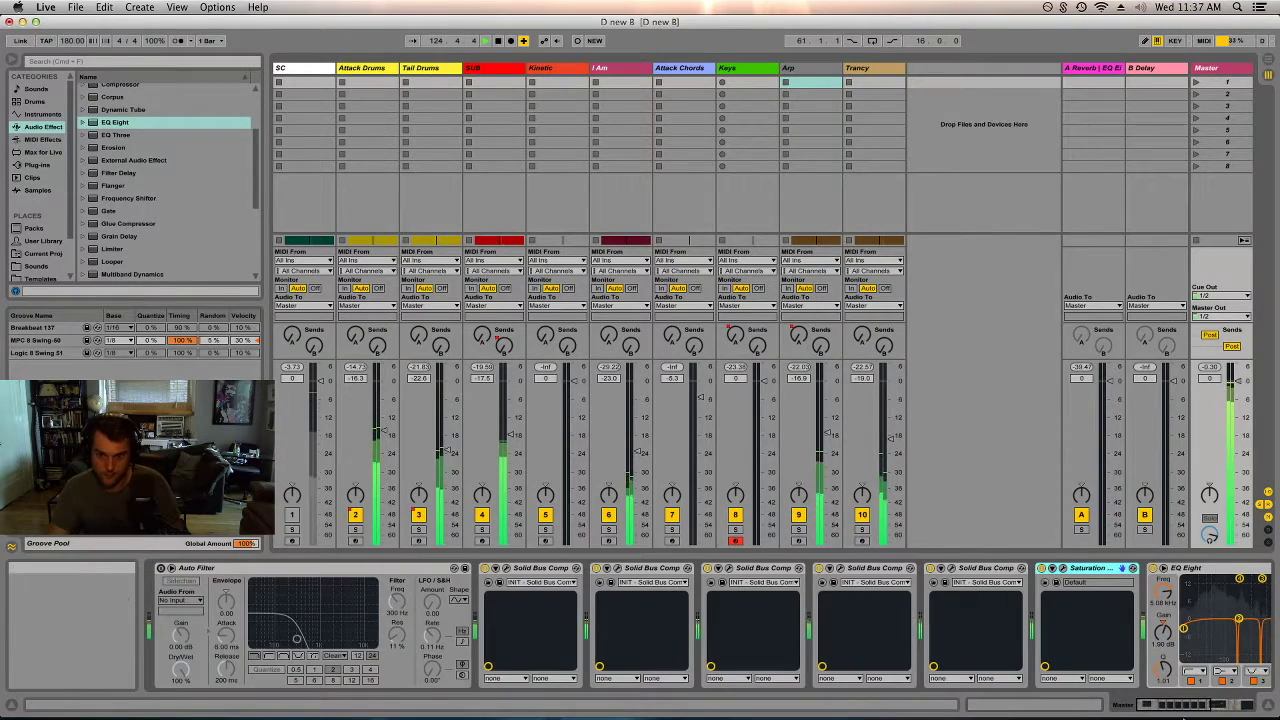
click(1247, 706)
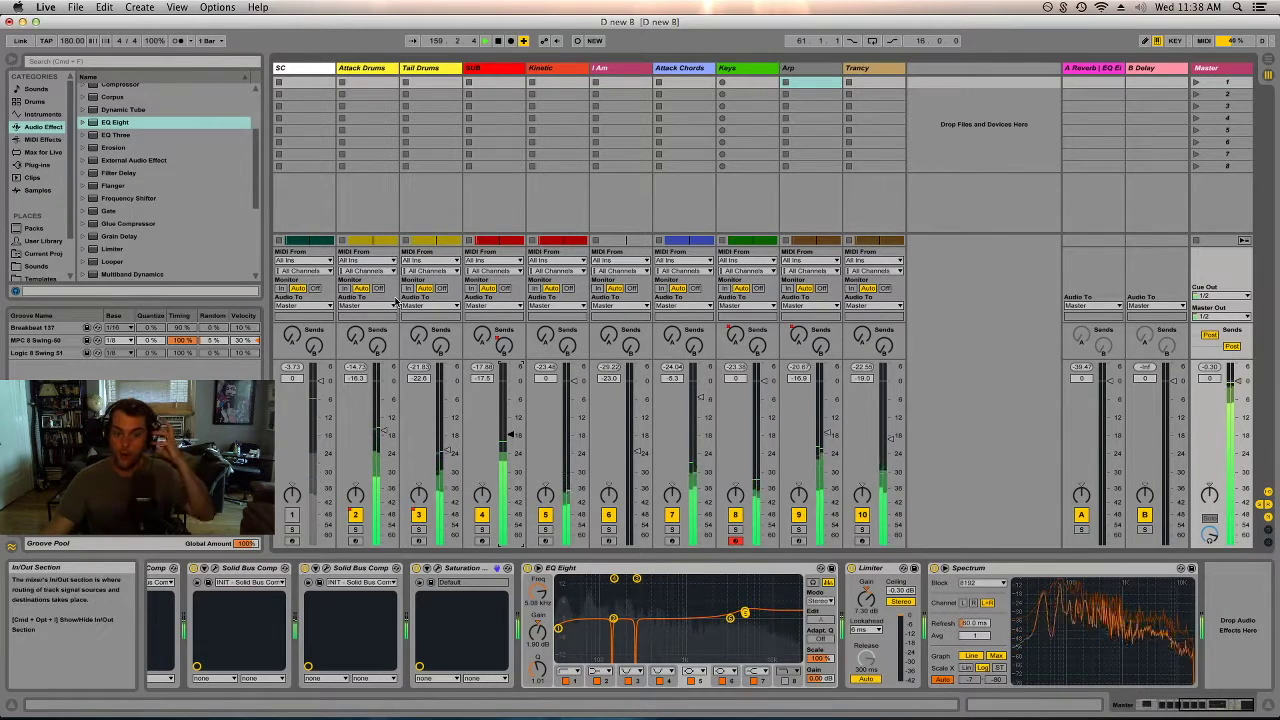
- Add a second EQ Eight to the Arp track, directly after its existing EQ Eight
click(795, 66)
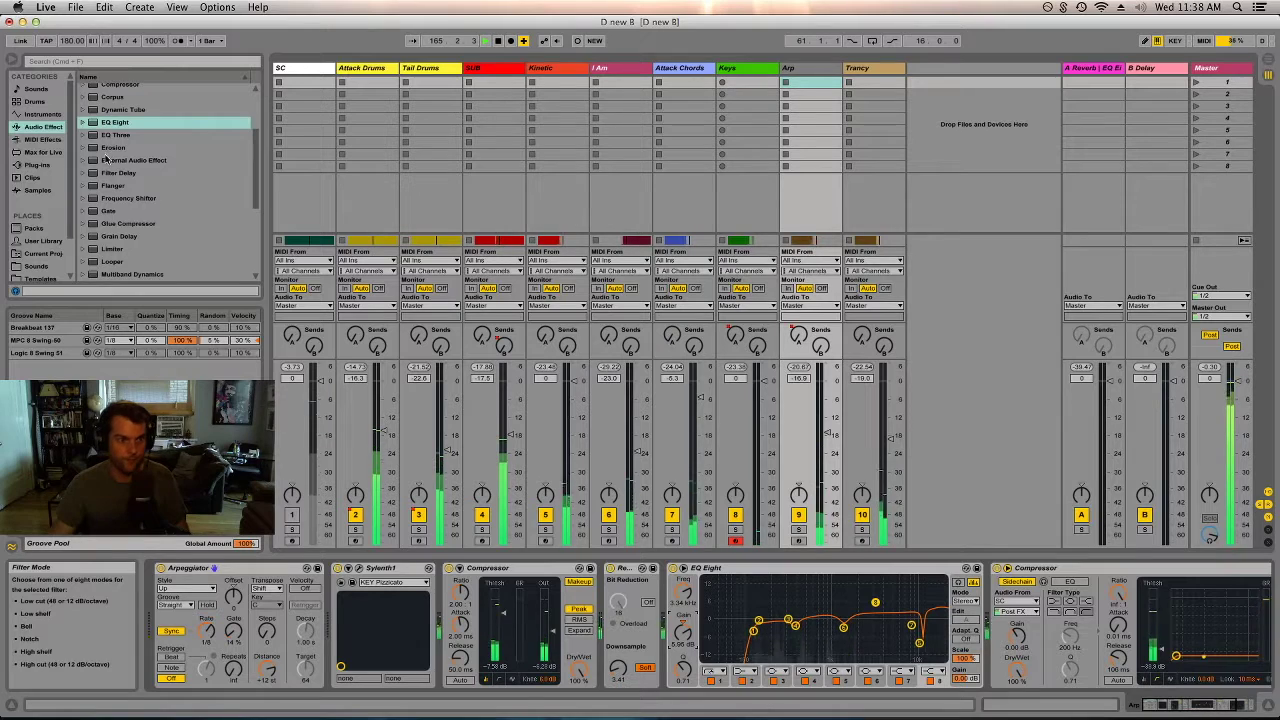
click(121, 126)
drag(121, 126, 990, 624)
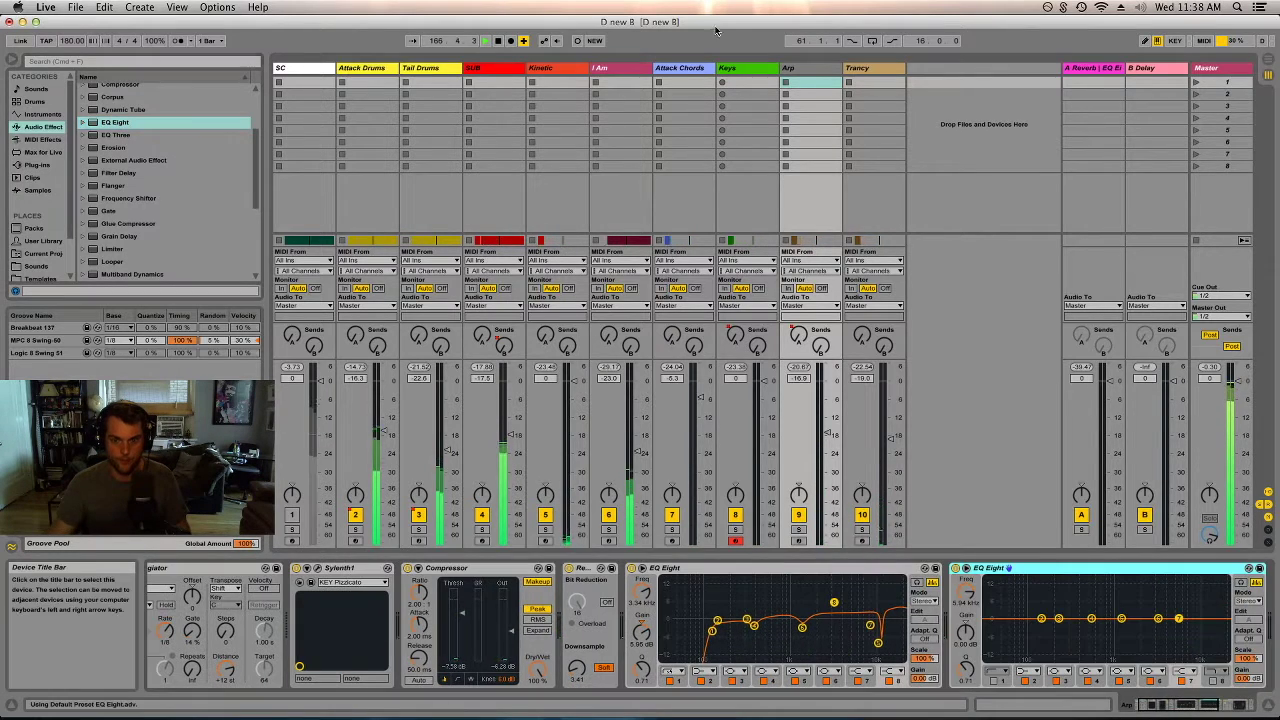
- Solo Arp in the Arrangement and loop playback over its clip starting at bar 149
key(Tab)
key(space)
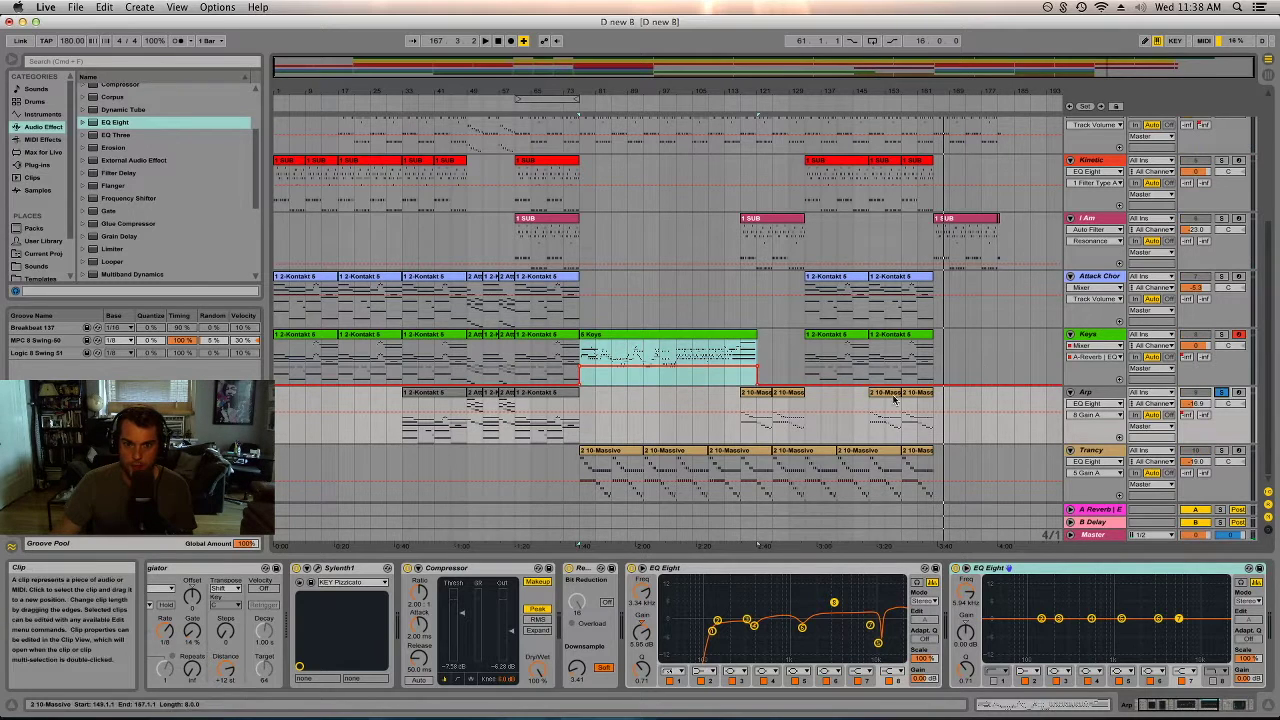
click(883, 392)
key(super+l)
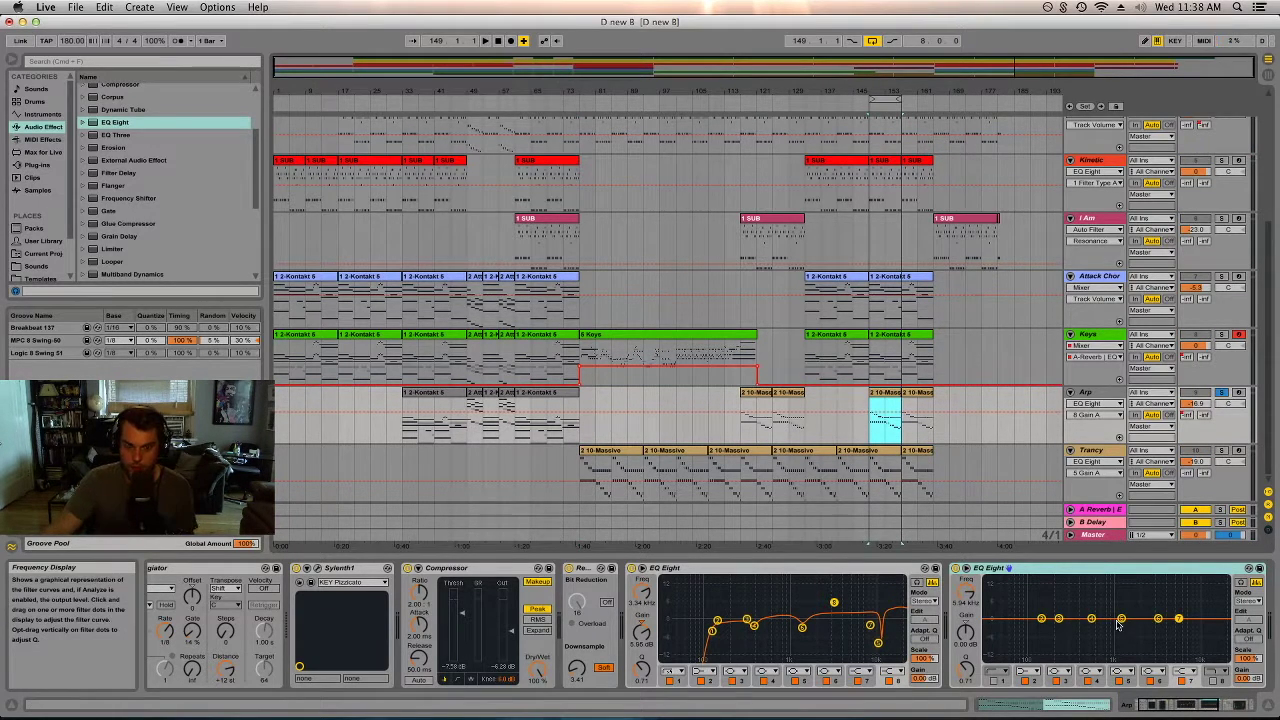
key(space)
- On Arp's second EQ Eight, sweep band 5 with a narrow boost, turn it into a slight cut, and boost band 4 by 1.86 dB at 6.12 kHz
drag(1121, 619, 1176, 580)
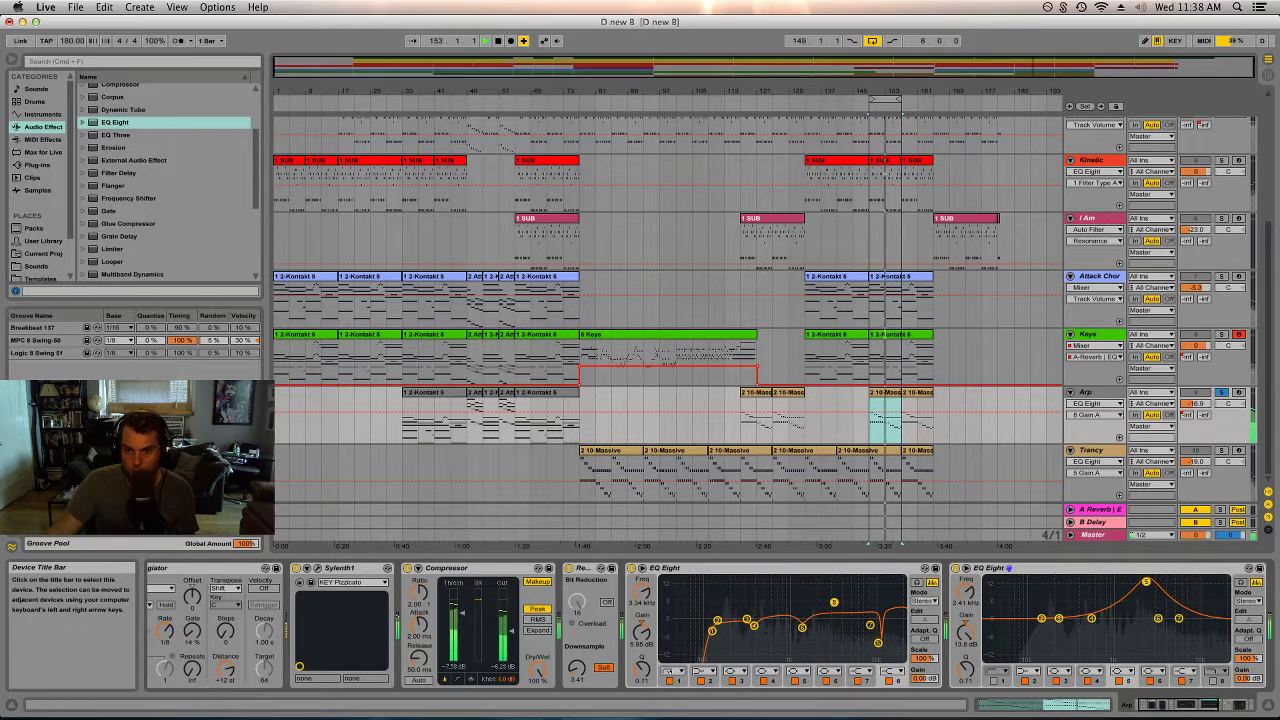
drag(1154, 585, 1154, 558)
drag(966, 605, 966, 608)
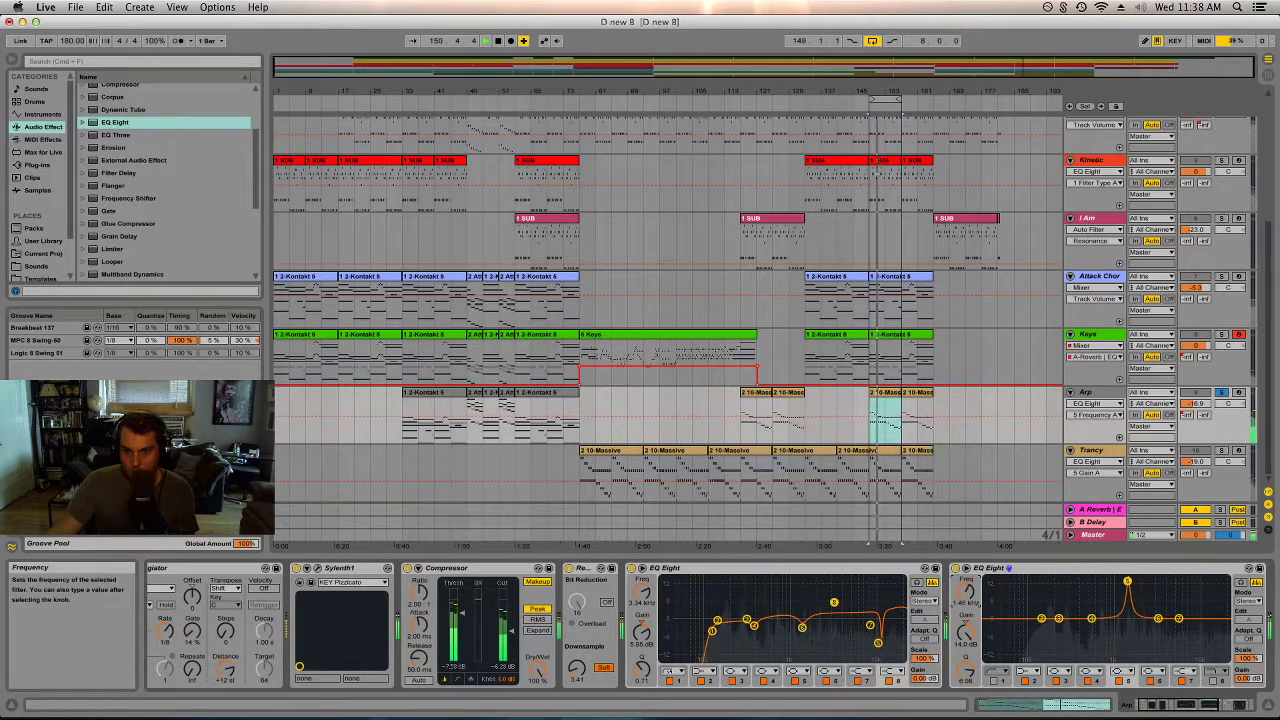
drag(966, 605, 965, 675)
drag(1092, 620, 1139, 604)
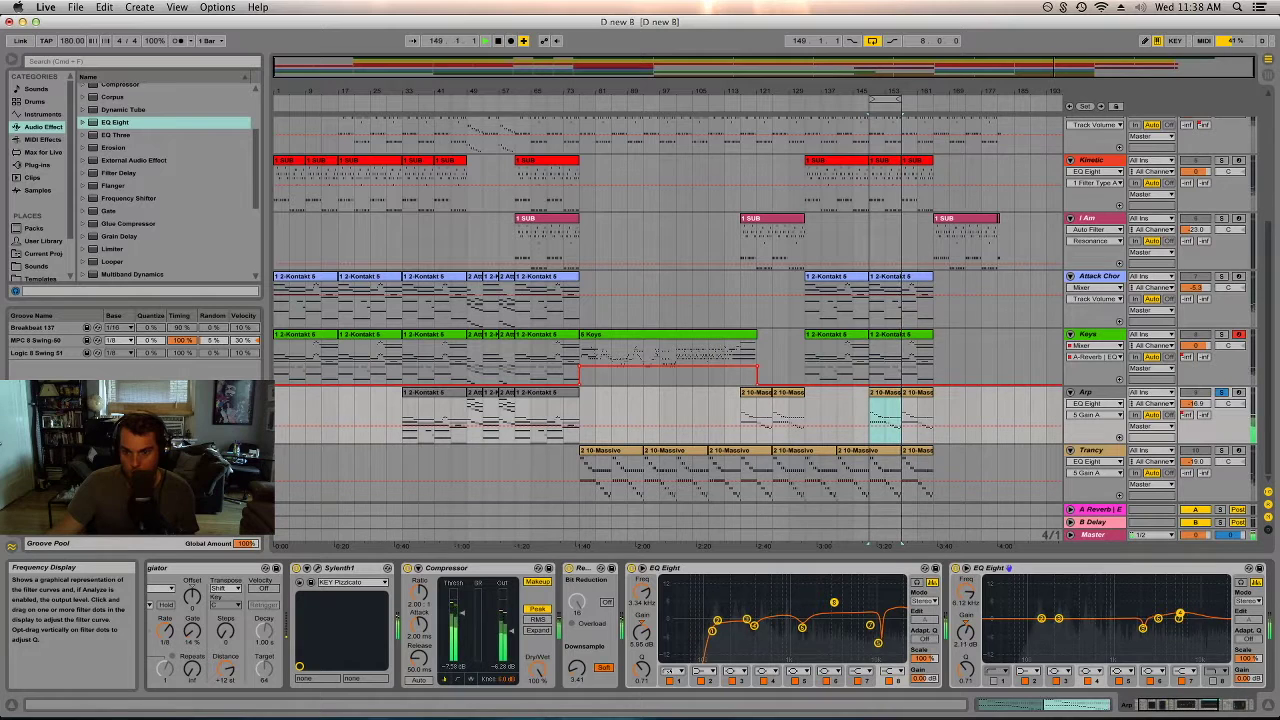
key(space)
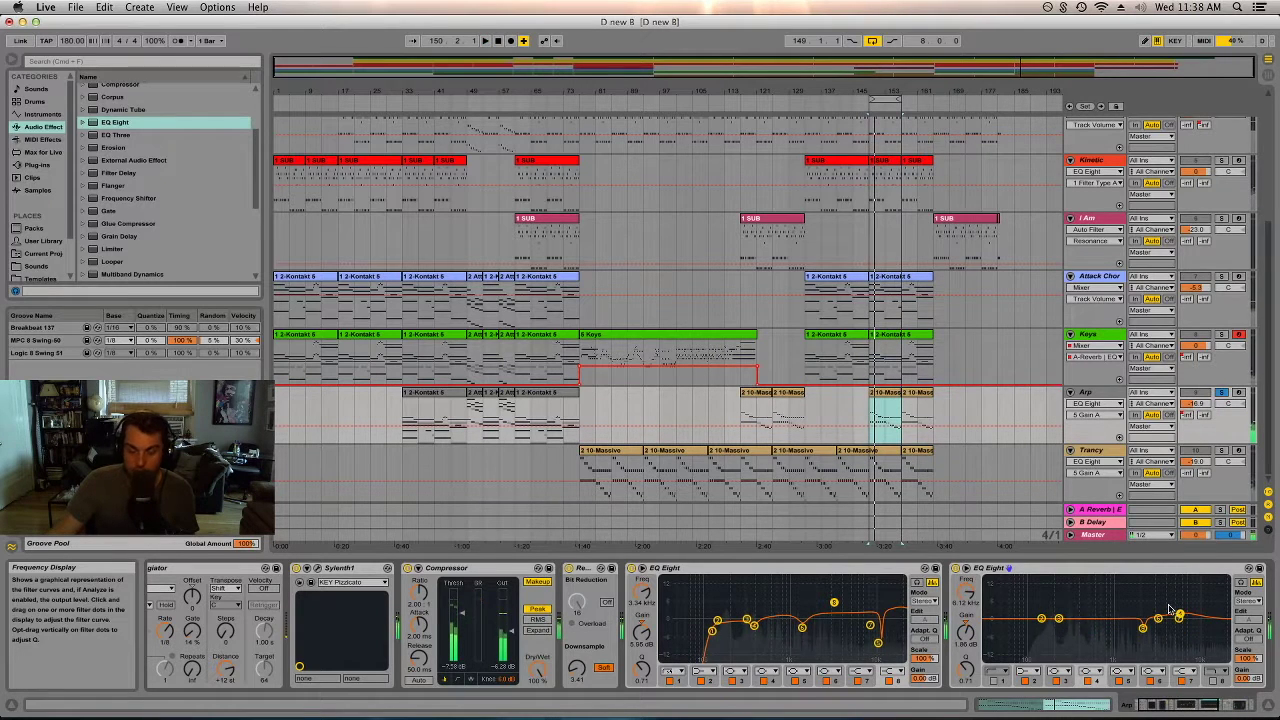
- Unsolo Arp, play the loop in the full mix, and set the Arp track volume to -17.0 dB
click(1221, 392)
click(886, 410)
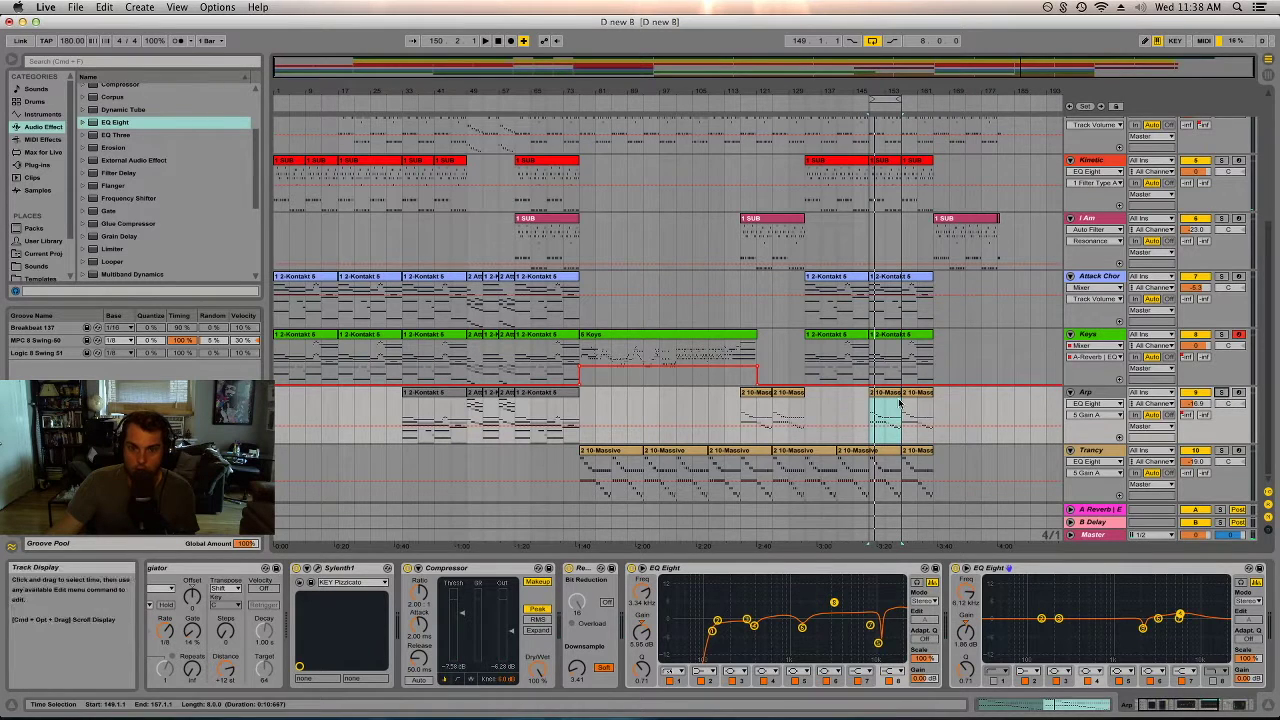
key(space)
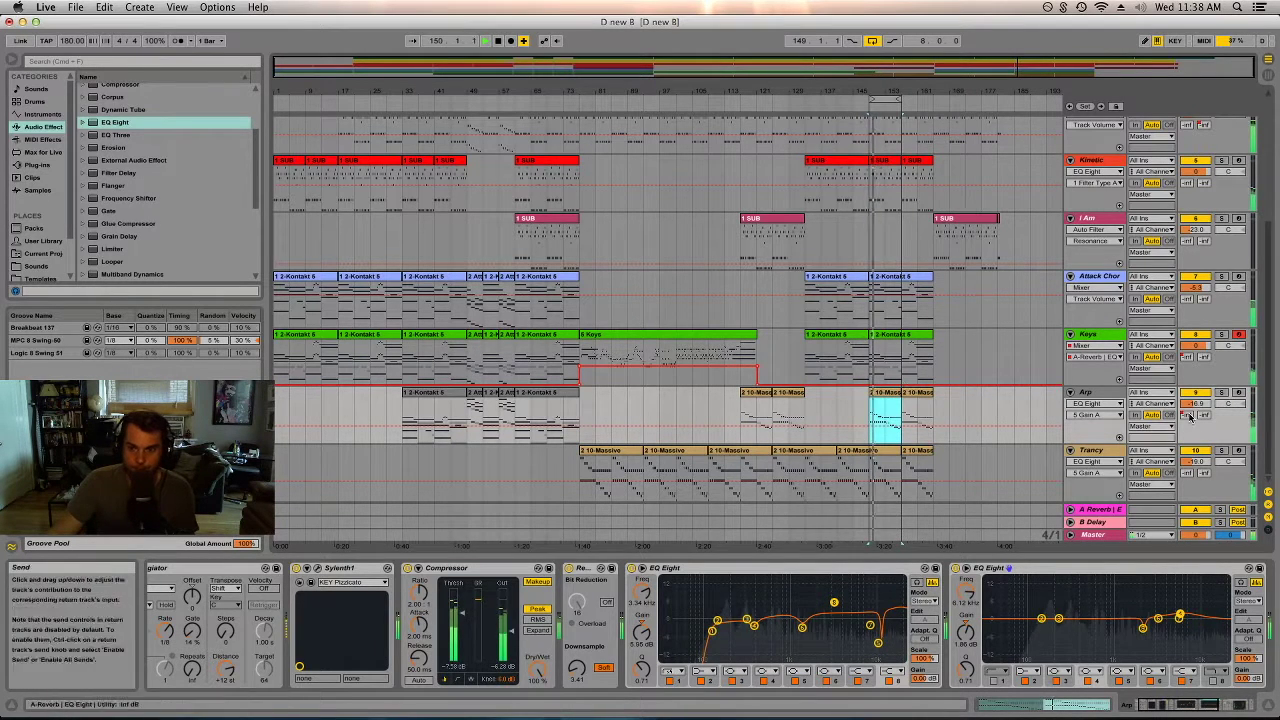
drag(1196, 403, 1196, 407)
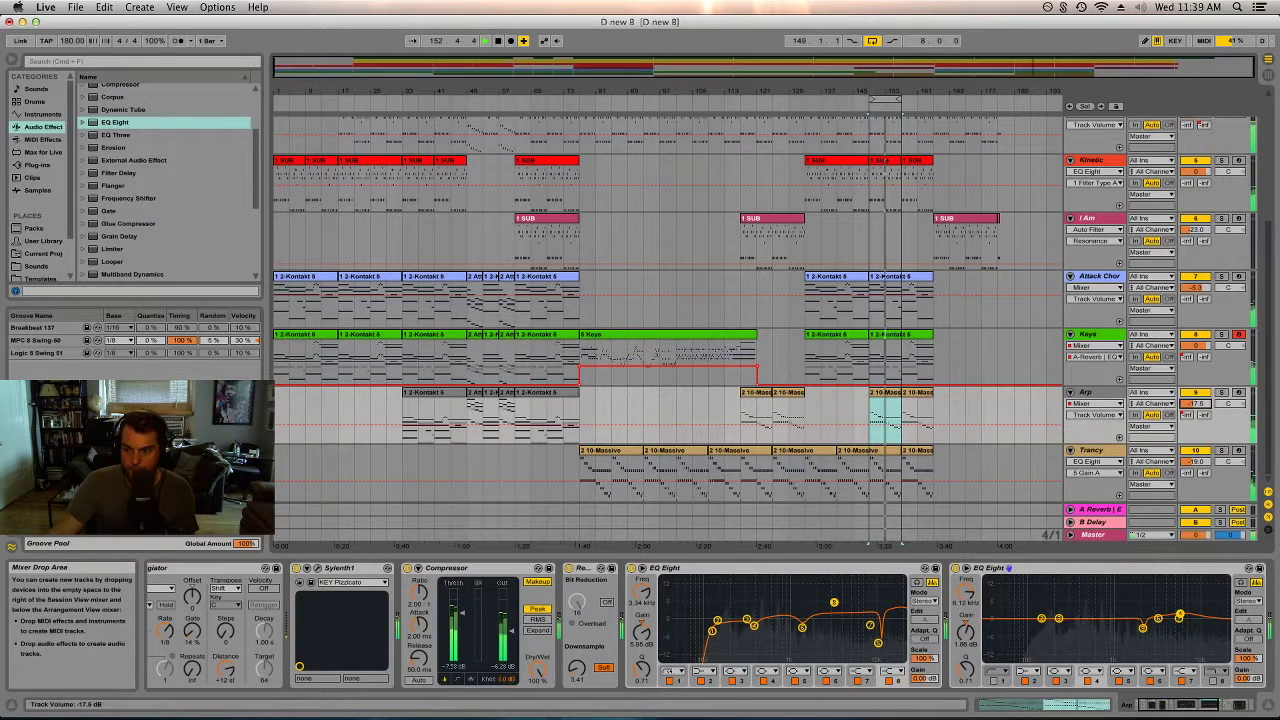
drag(1196, 405, 1193, 408)
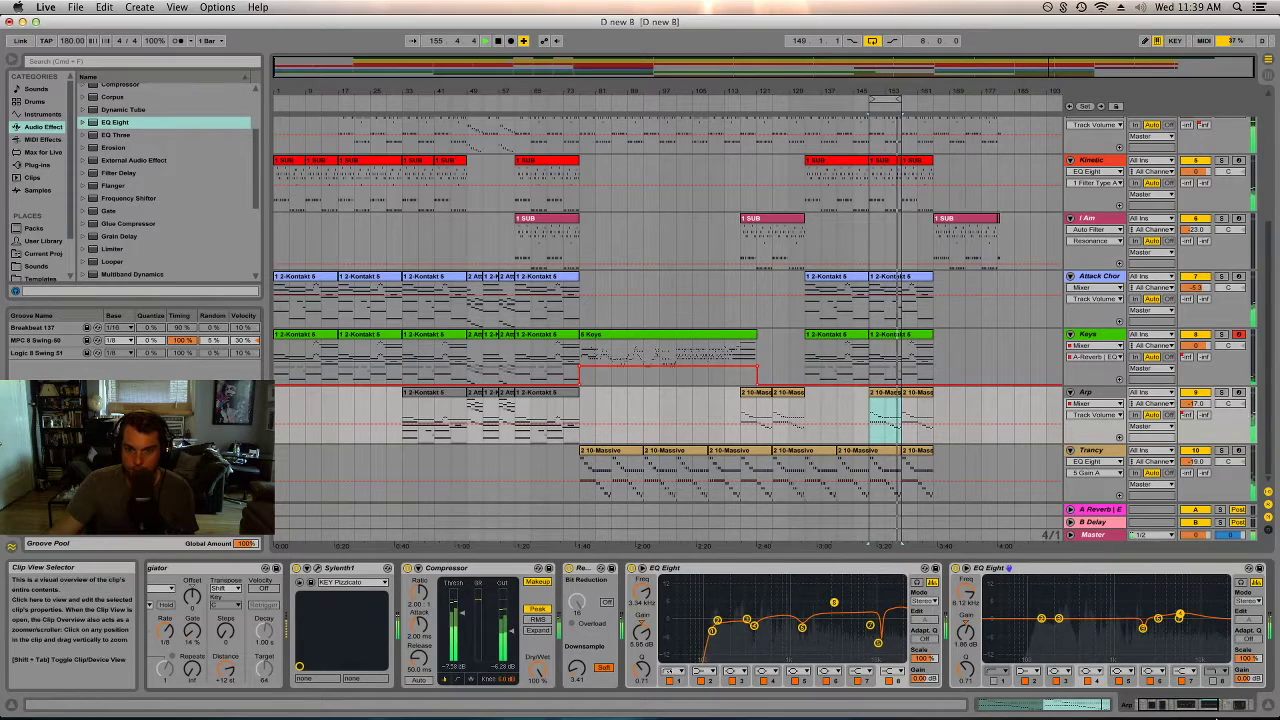
- Set Arp's first Compressor to 14.9 ms attack, 22.2 ms release and a 2.42:1 ratio, and lower the track volume to -18.2 dB
scroll(394, 626, left, 2)
drag(461, 636, 461, 610)
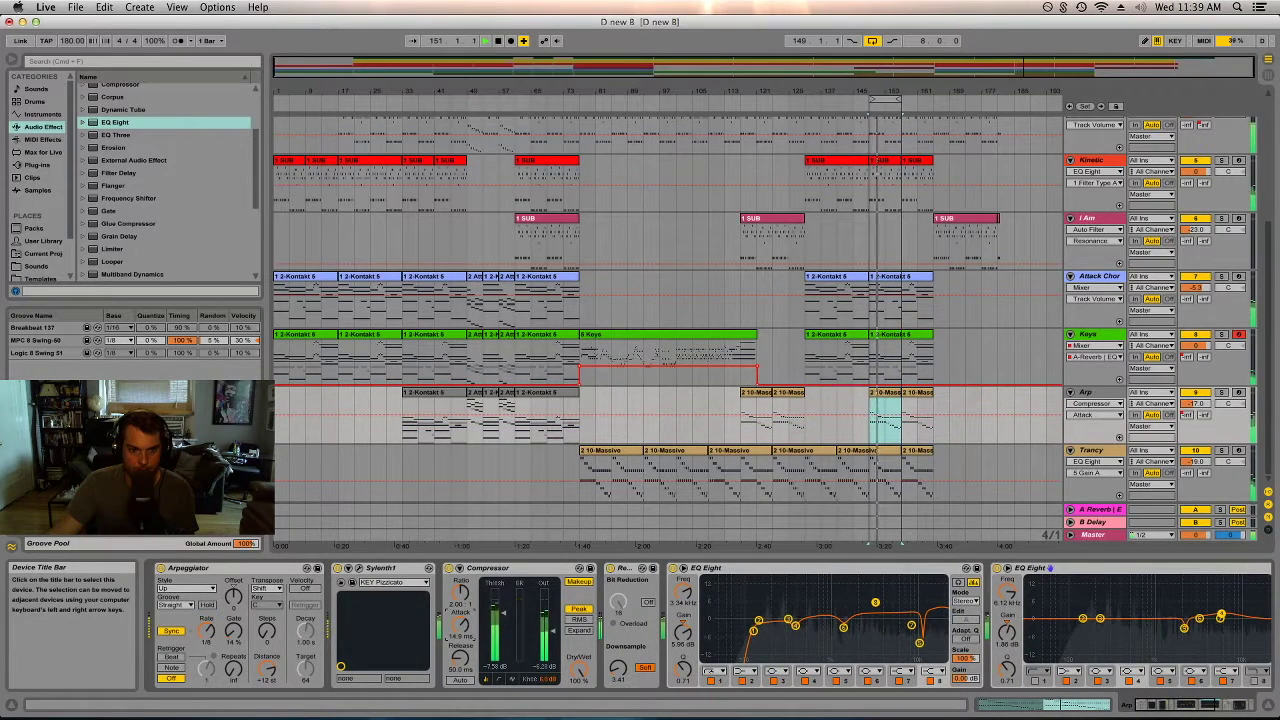
drag(461, 658, 461, 672)
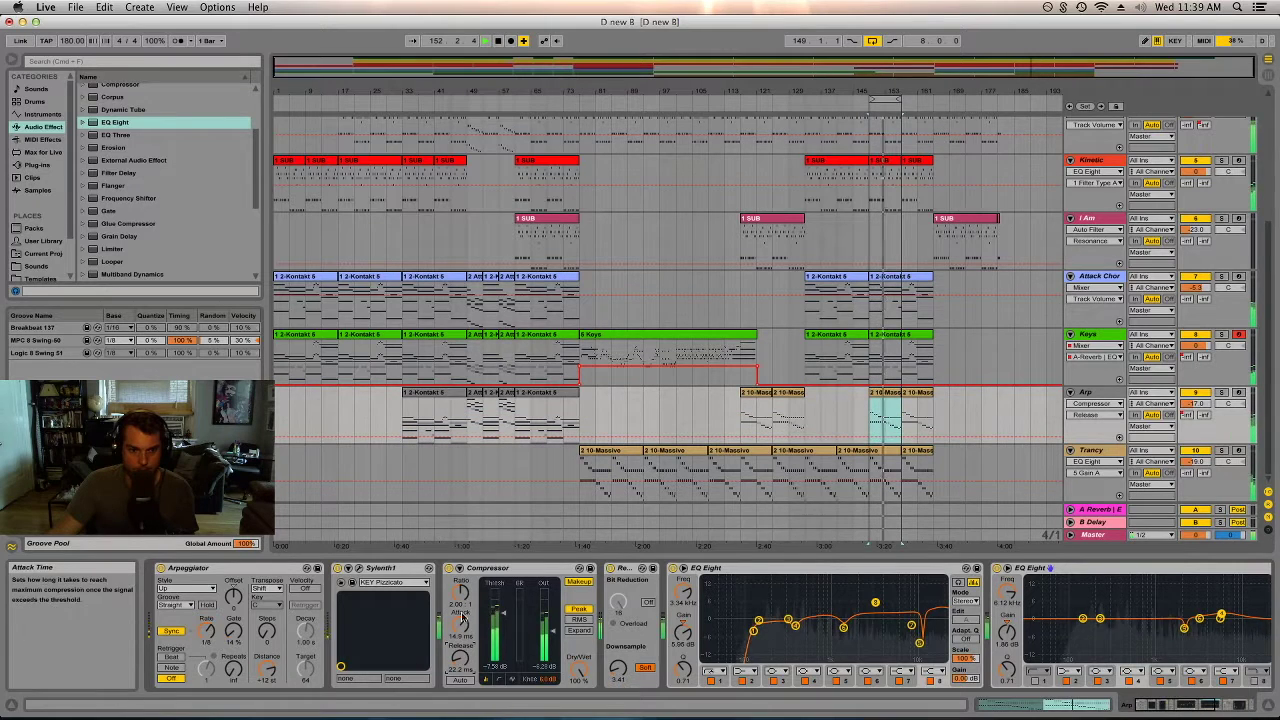
drag(502, 617, 461, 590)
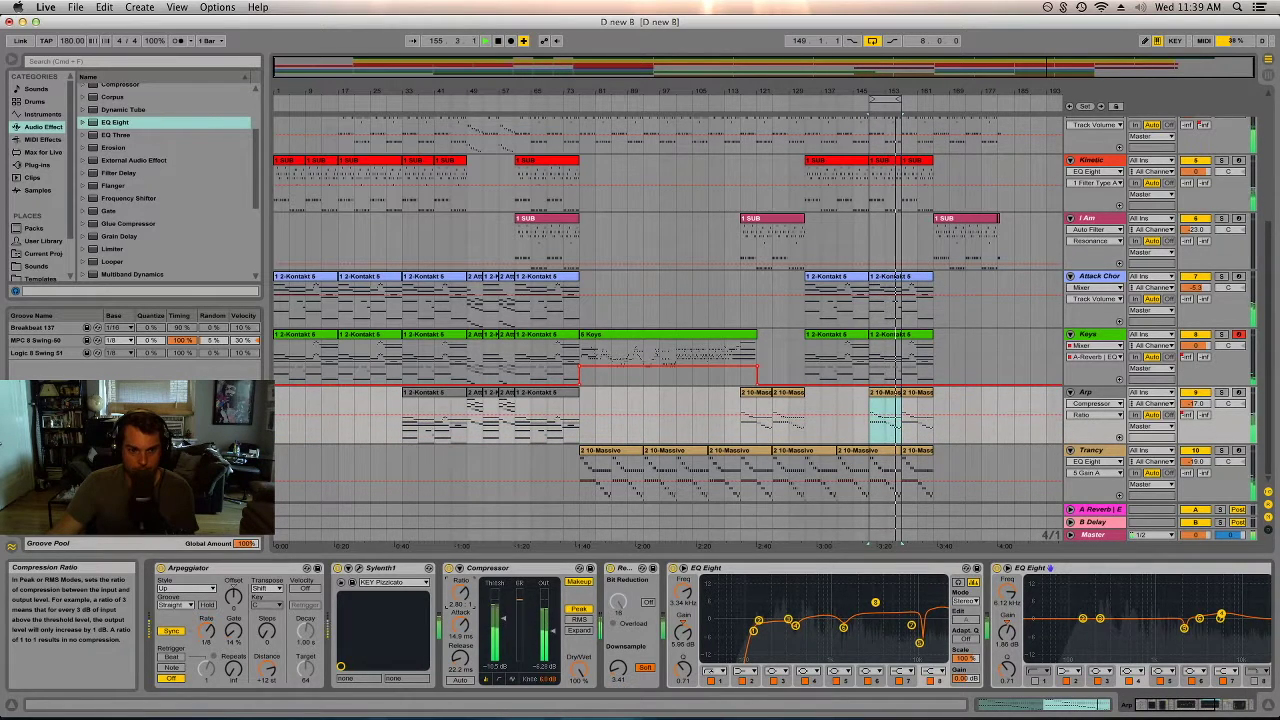
drag(1195, 403, 1195, 412)
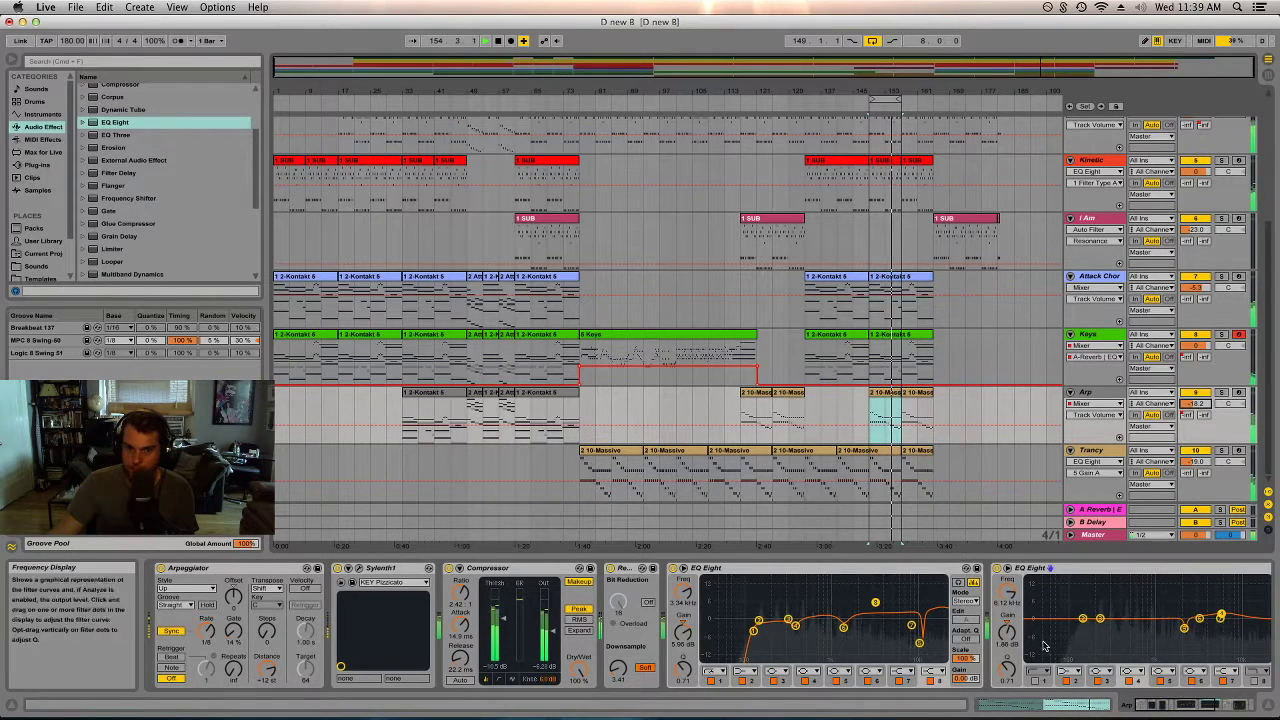
- Examine the sidechain Compressor at the end of Arp's chain, the Trancy devices and the Keys Compressor during playback
click(1178, 708)
click(1092, 451)
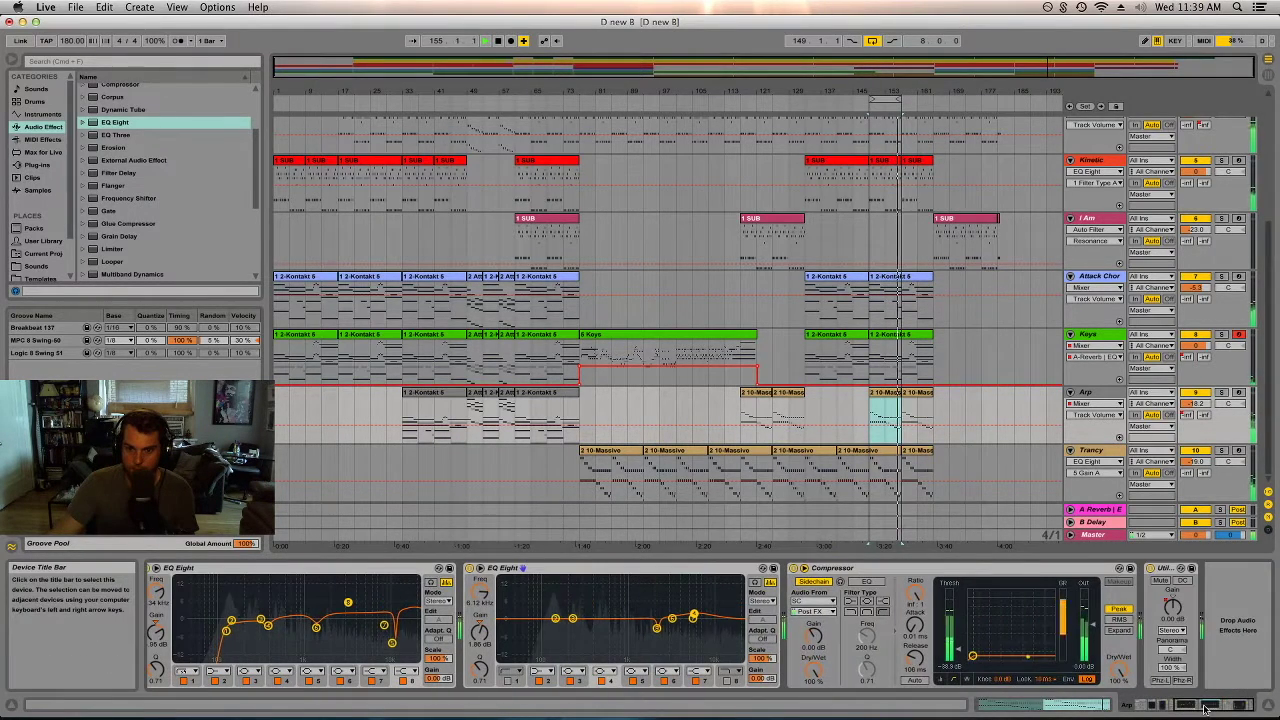
click(1229, 707)
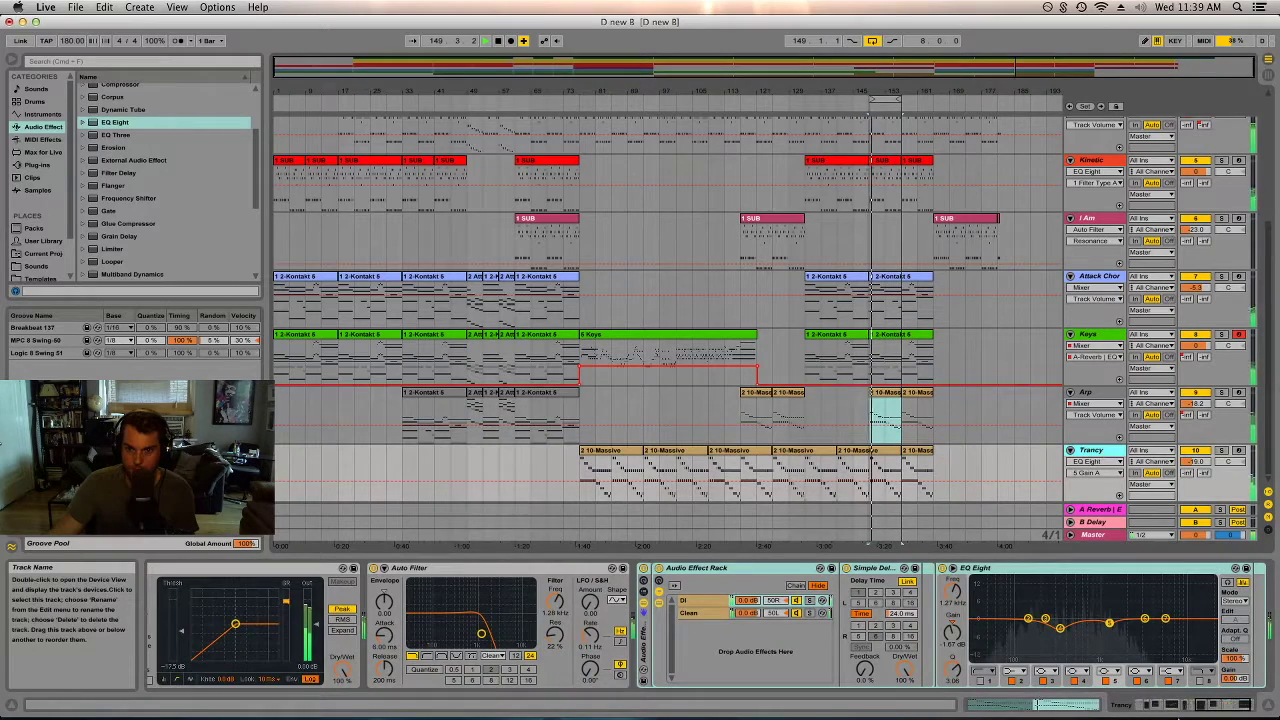
click(1130, 356)
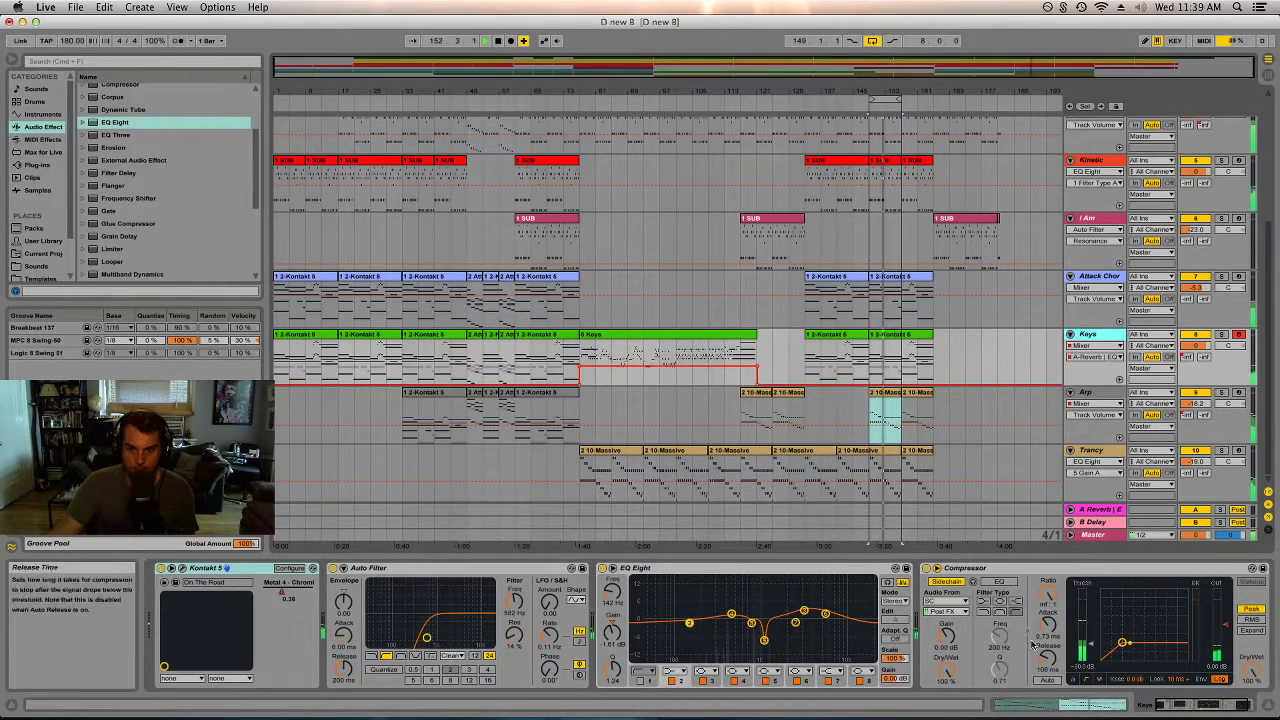
key(space)
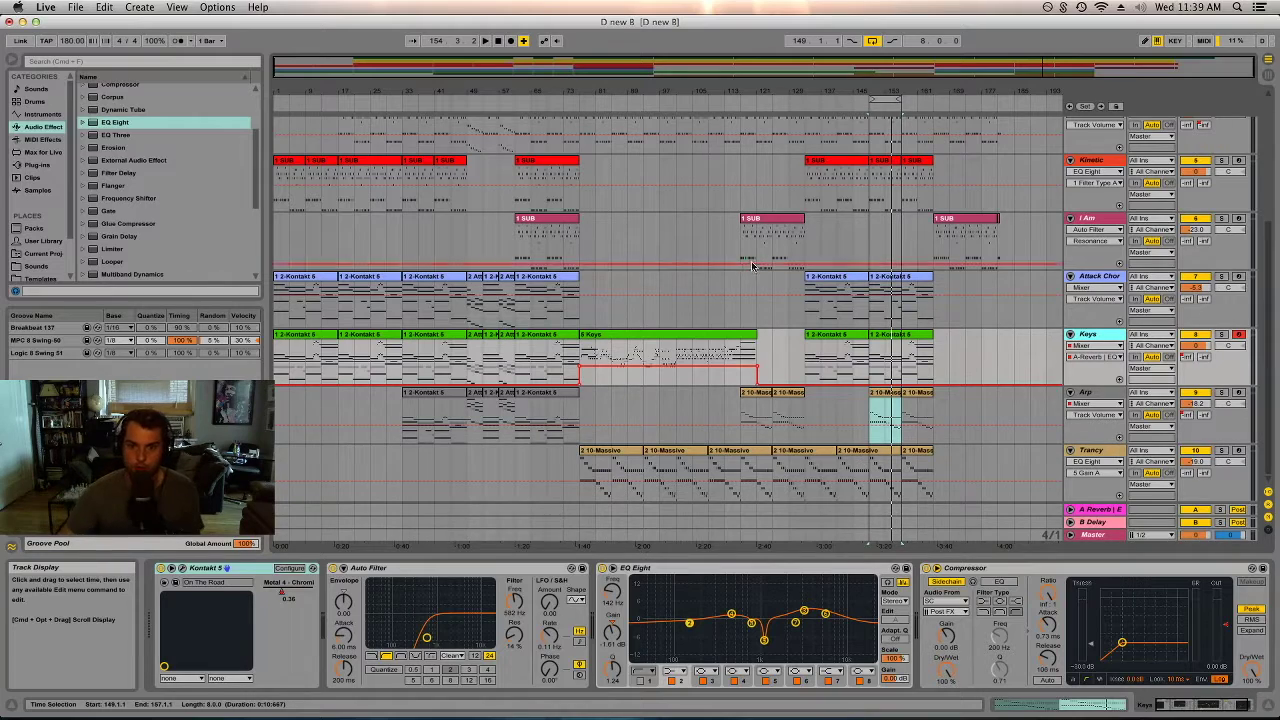
- Solo Attack Drums, Tail Drums, SUB and Kinetic together and play the loop
scroll(957, 320, up, 5)
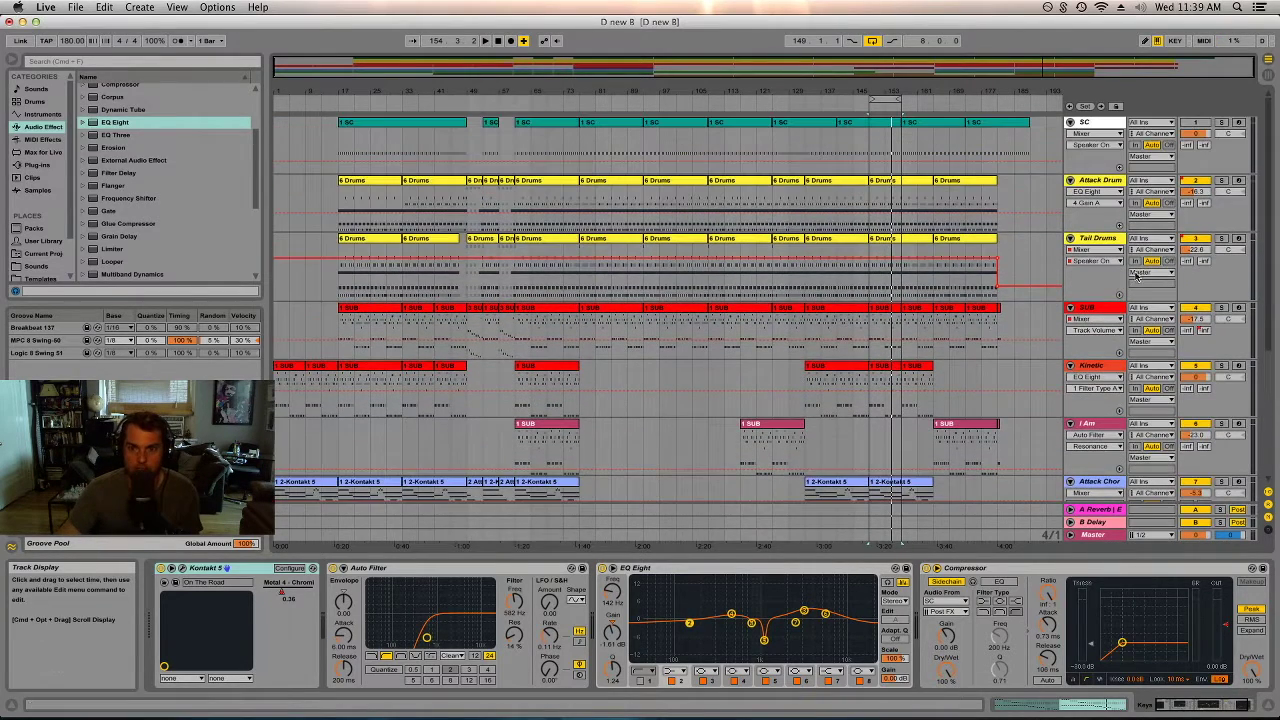
click(1222, 240)
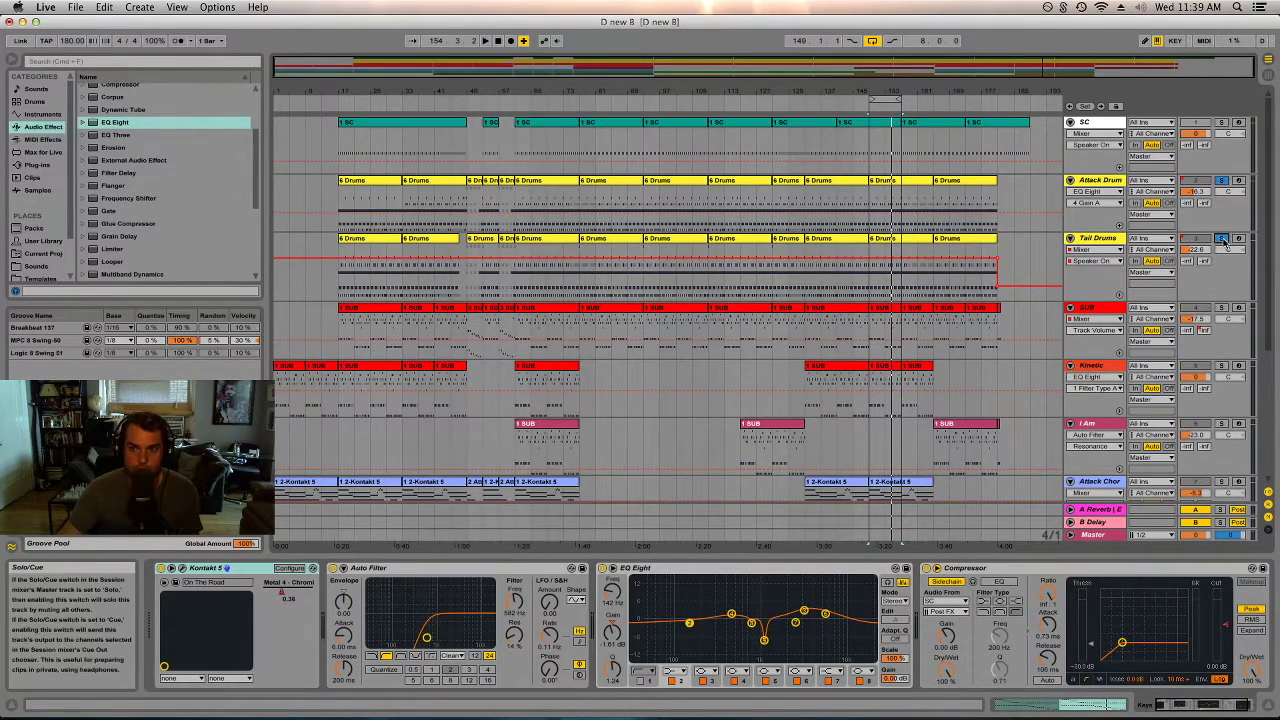
click(1221, 308)
key(space)
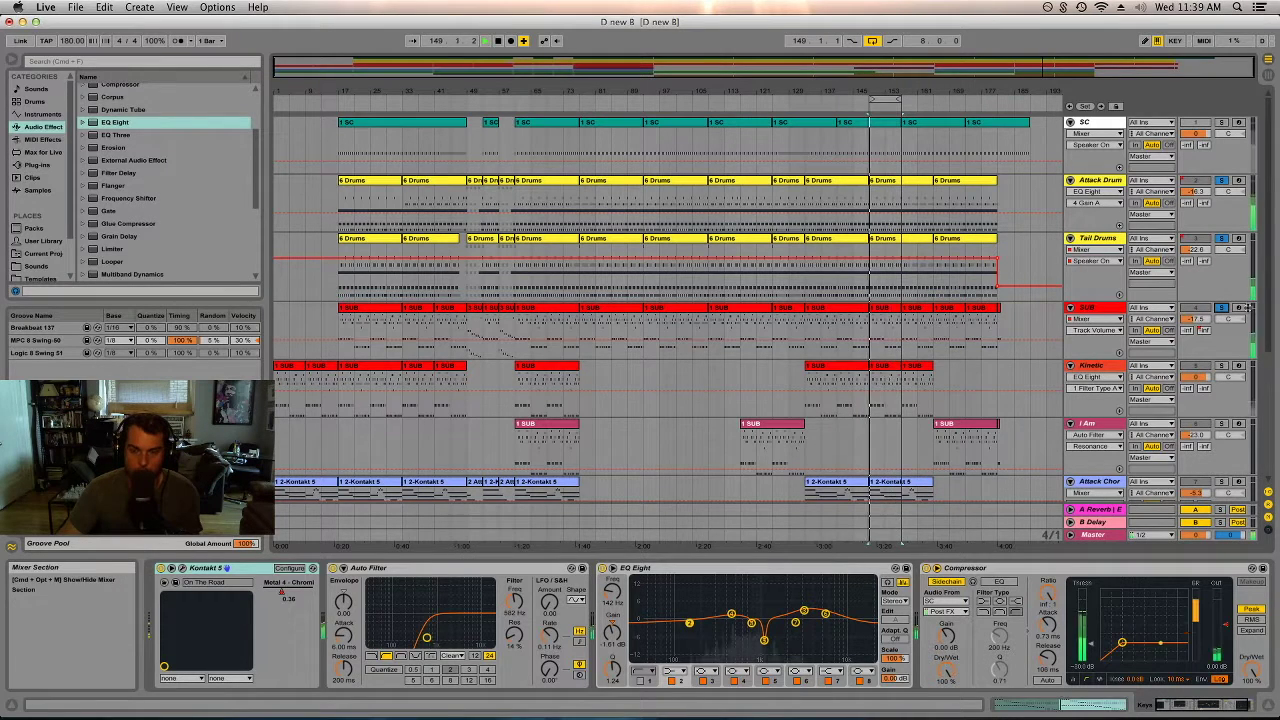
click(1222, 367)
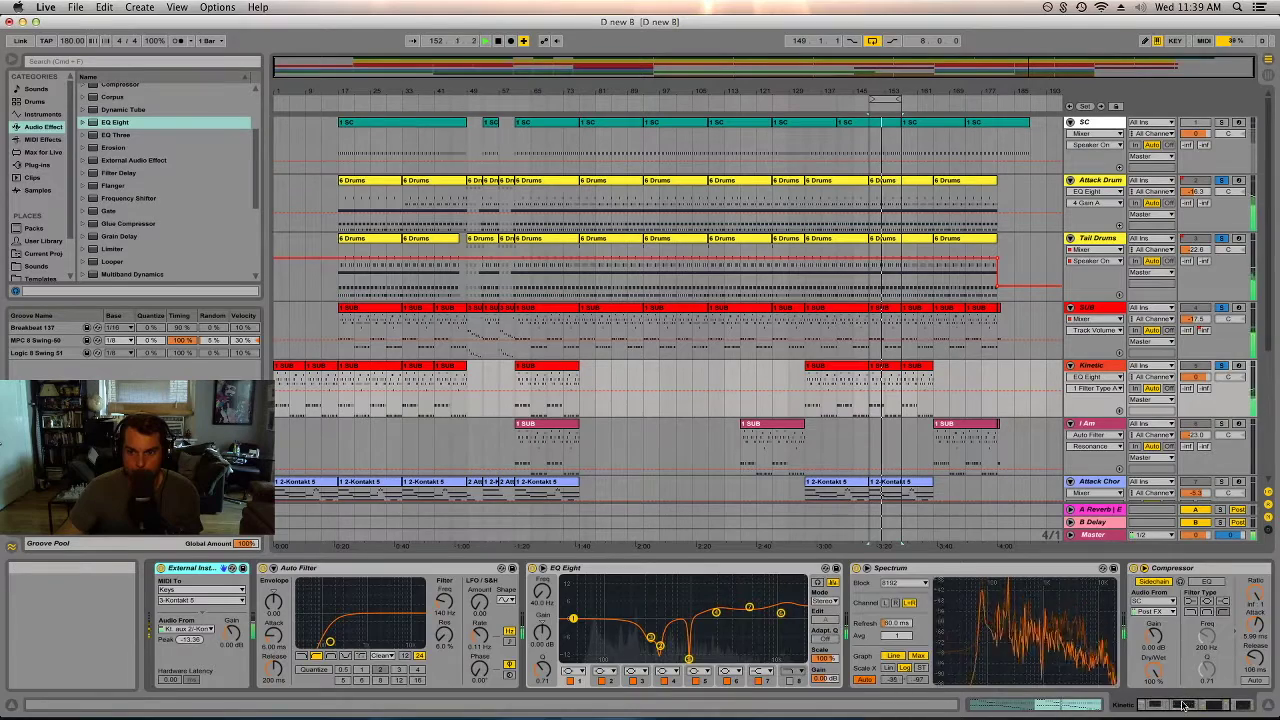
- On Kinetic's sidechain Compressor, enable the sidechain EQ at 2.60 kHz and set the release just under 100 ms
scroll(1062, 650, right, 5)
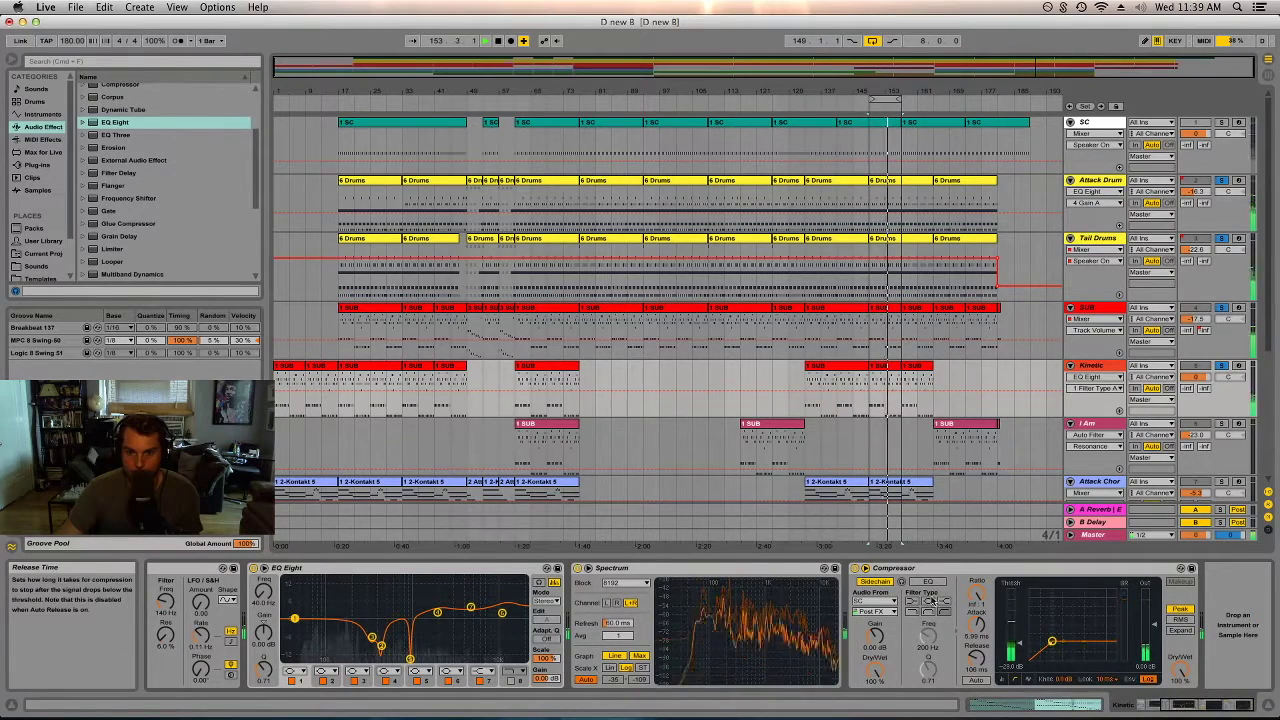
click(927, 581)
drag(928, 634, 928, 612)
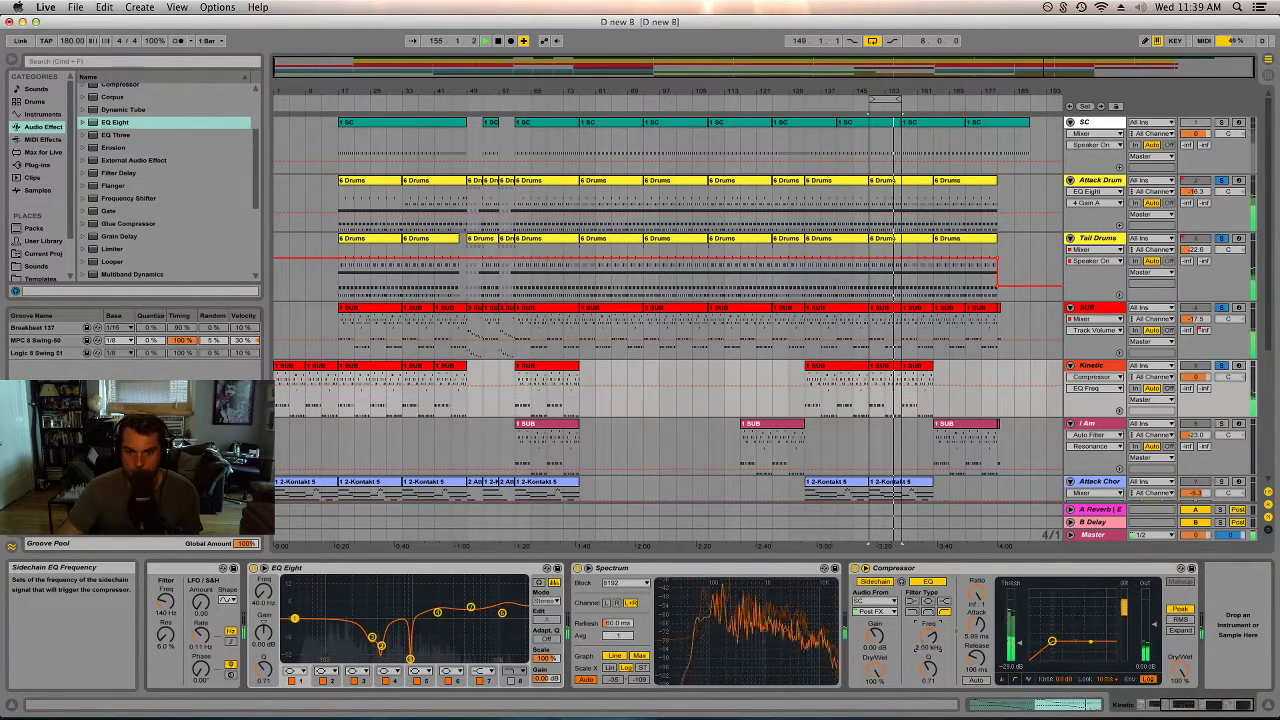
drag(975, 657, 975, 672)
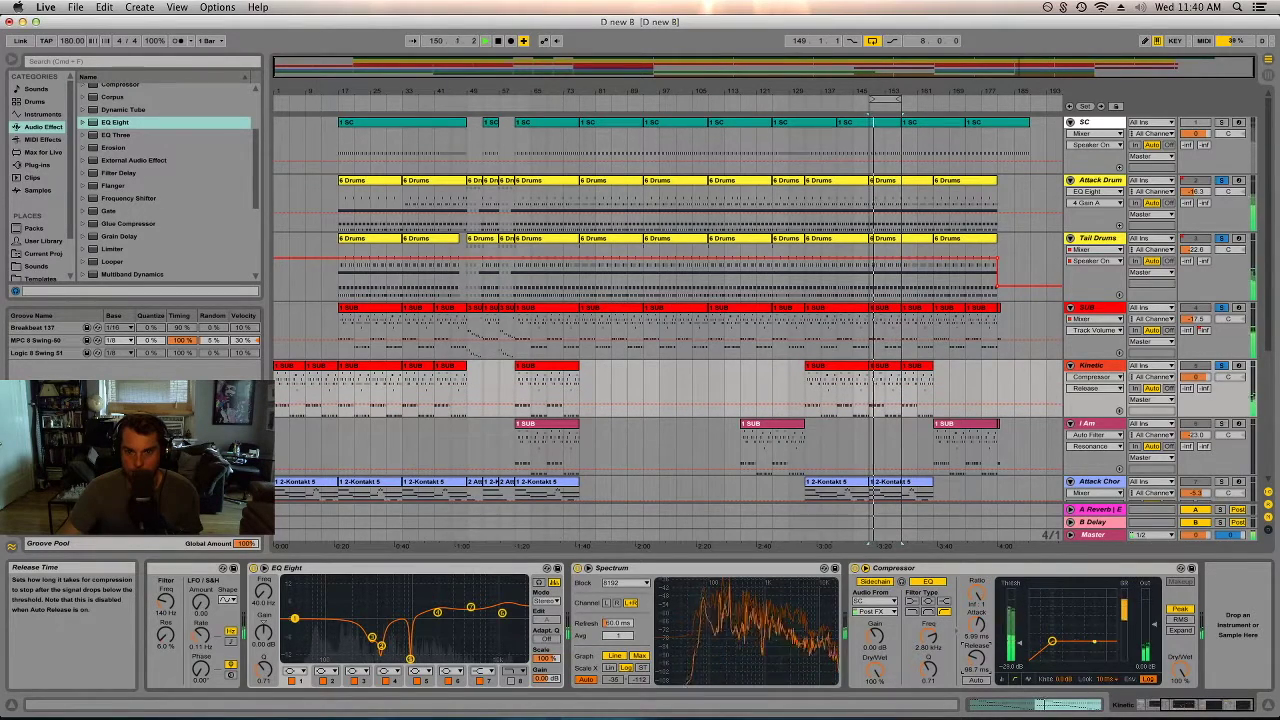
- Clear the solos and mute the Keys, Arp and Trancy tracks while the loop plays
scroll(1204, 393, down, 2)
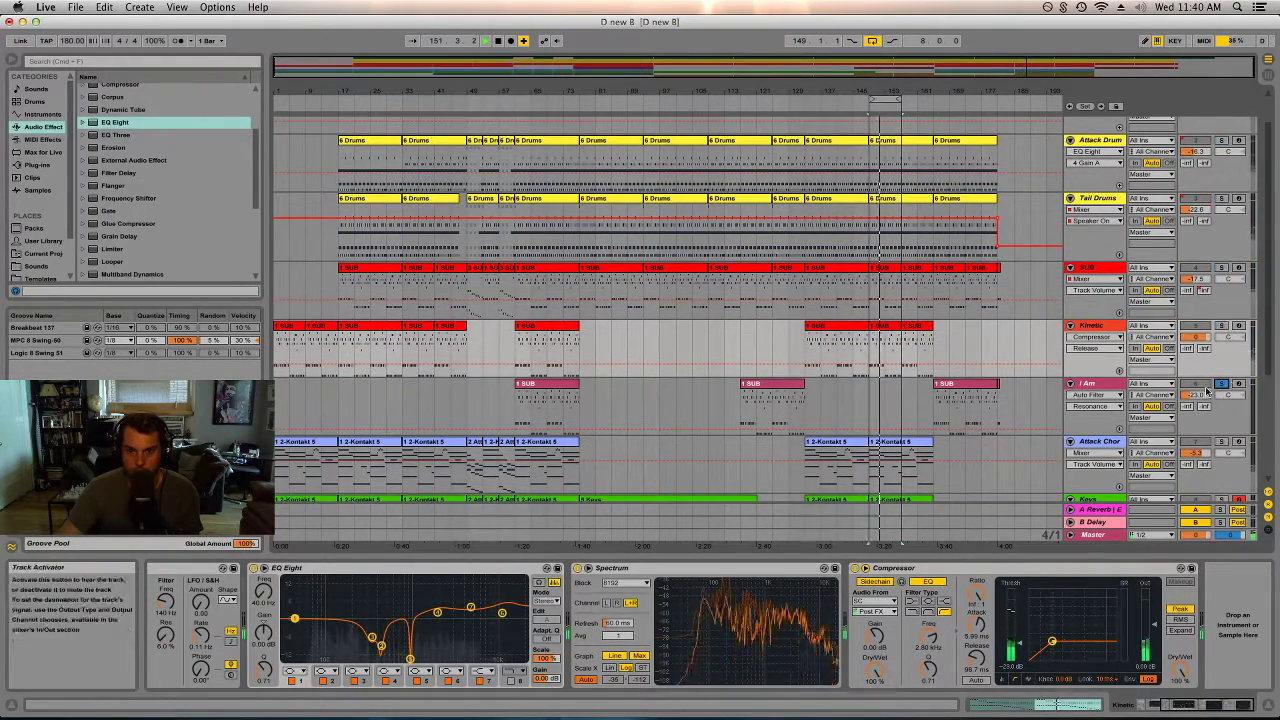
scroll(1204, 393, down, 6)
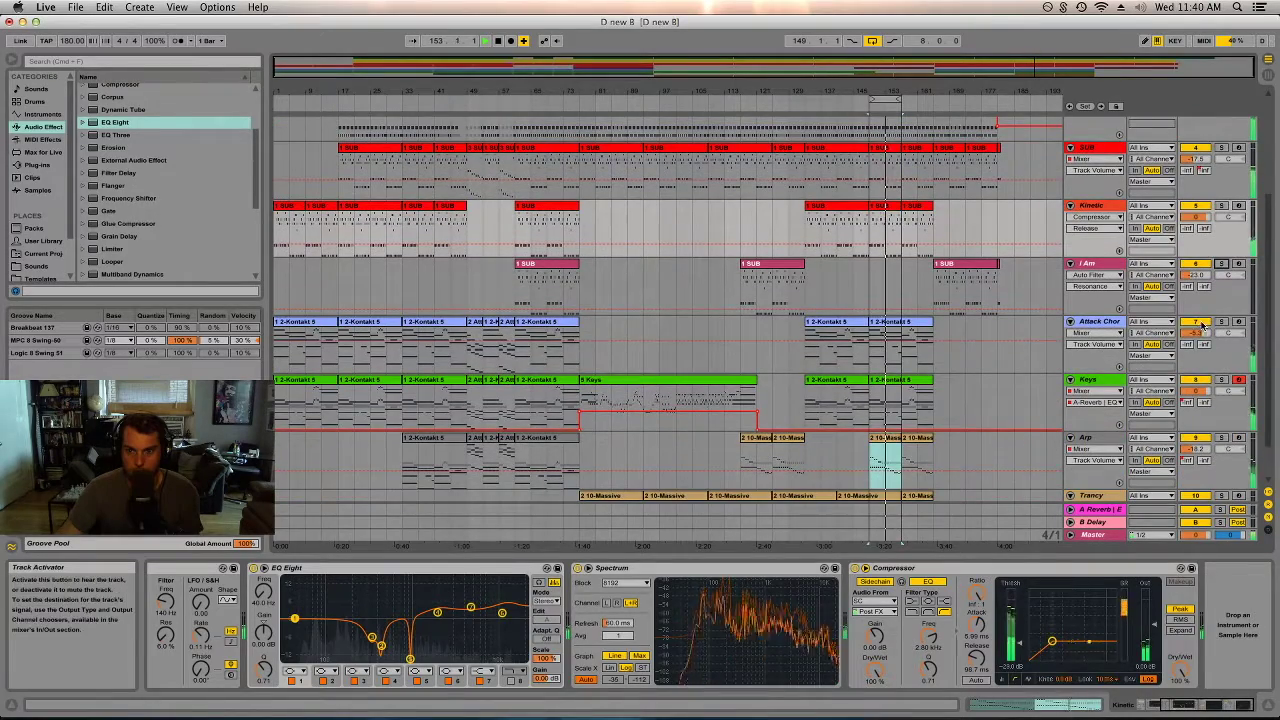
scroll(1200, 437, down, 2)
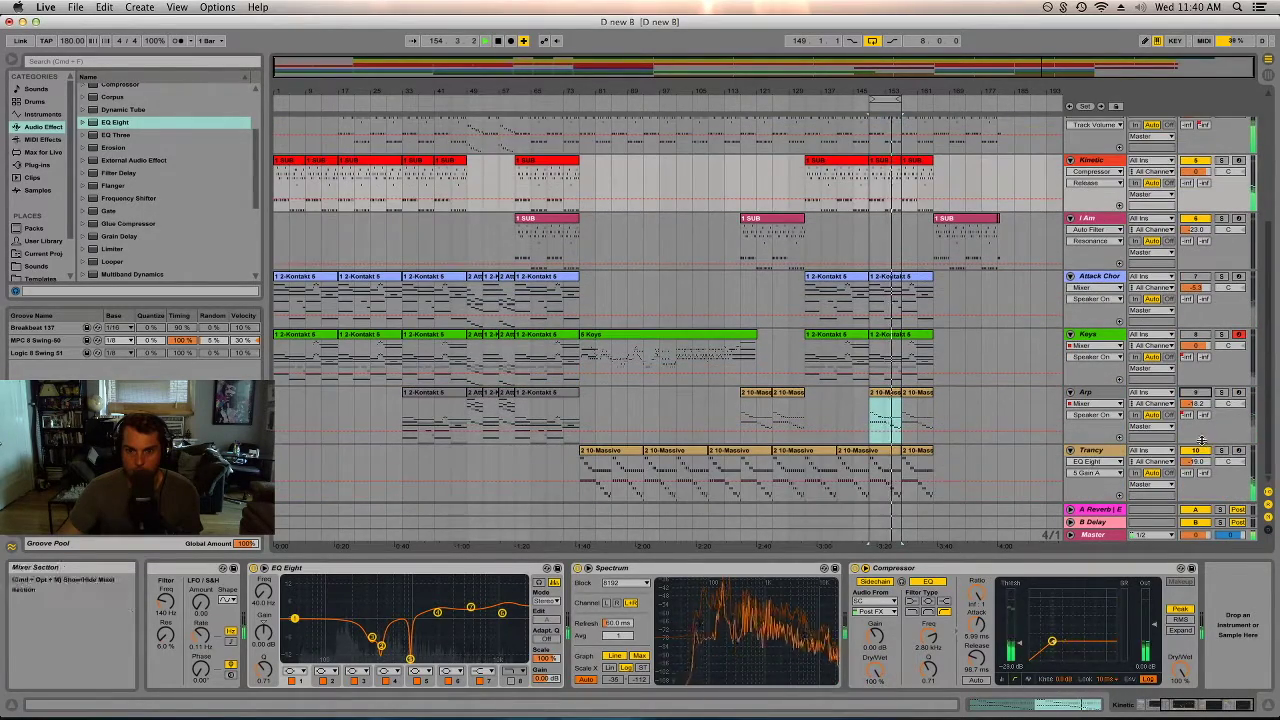
- Set the release of the sidechain Compressor on Attack Chords to 194 ms
click(1128, 270)
click(975, 705)
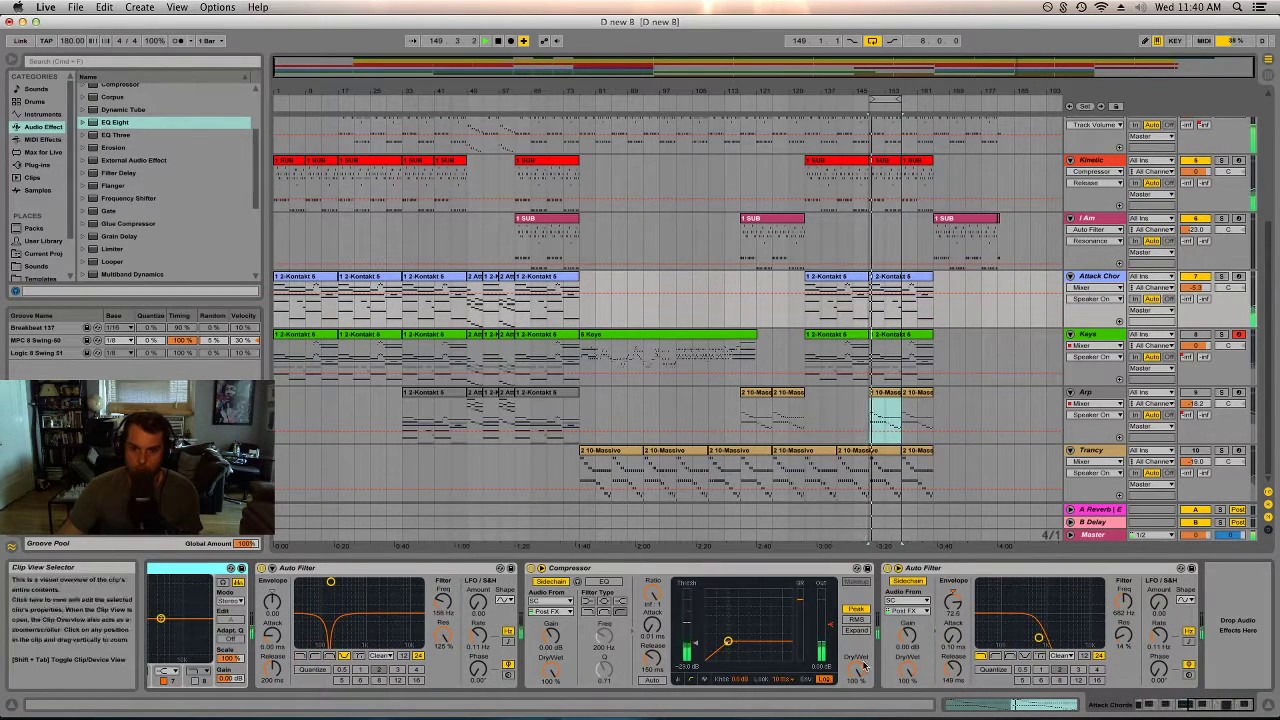
click(600, 568)
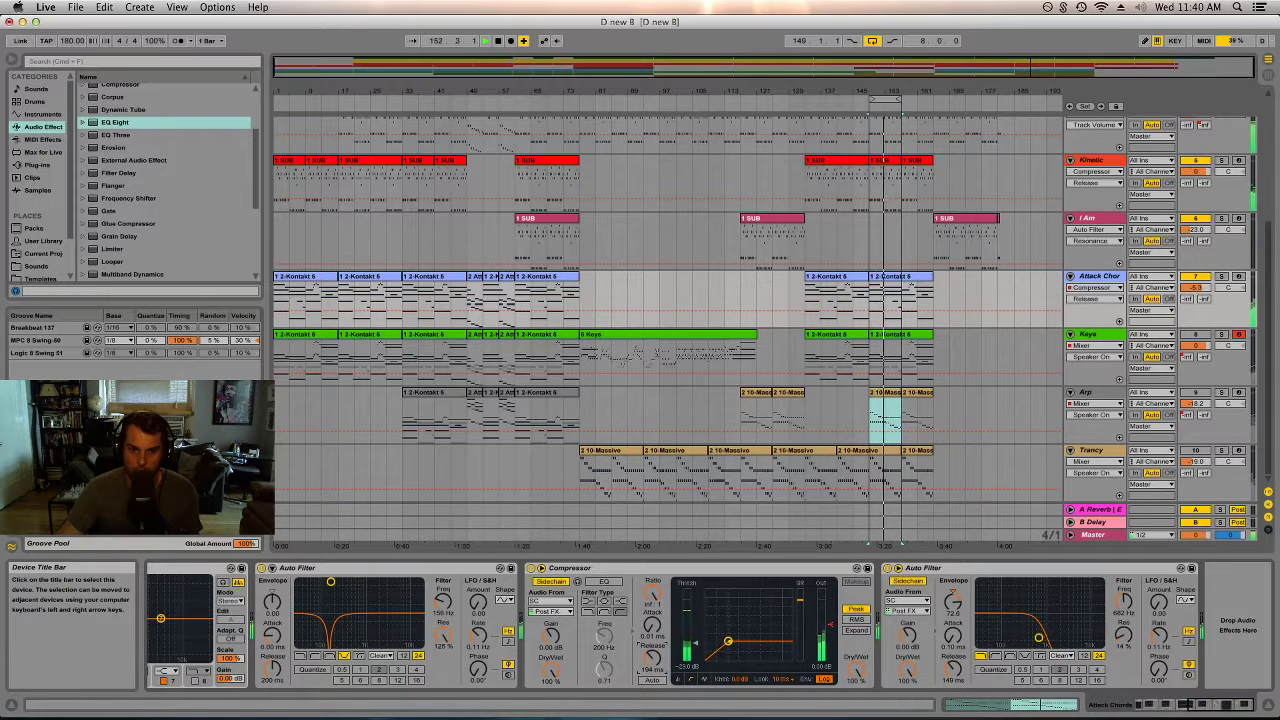
- Unmute Keys, audition the Attack Chords clip at bar 149 in solo, and unsolo the track
key(space)
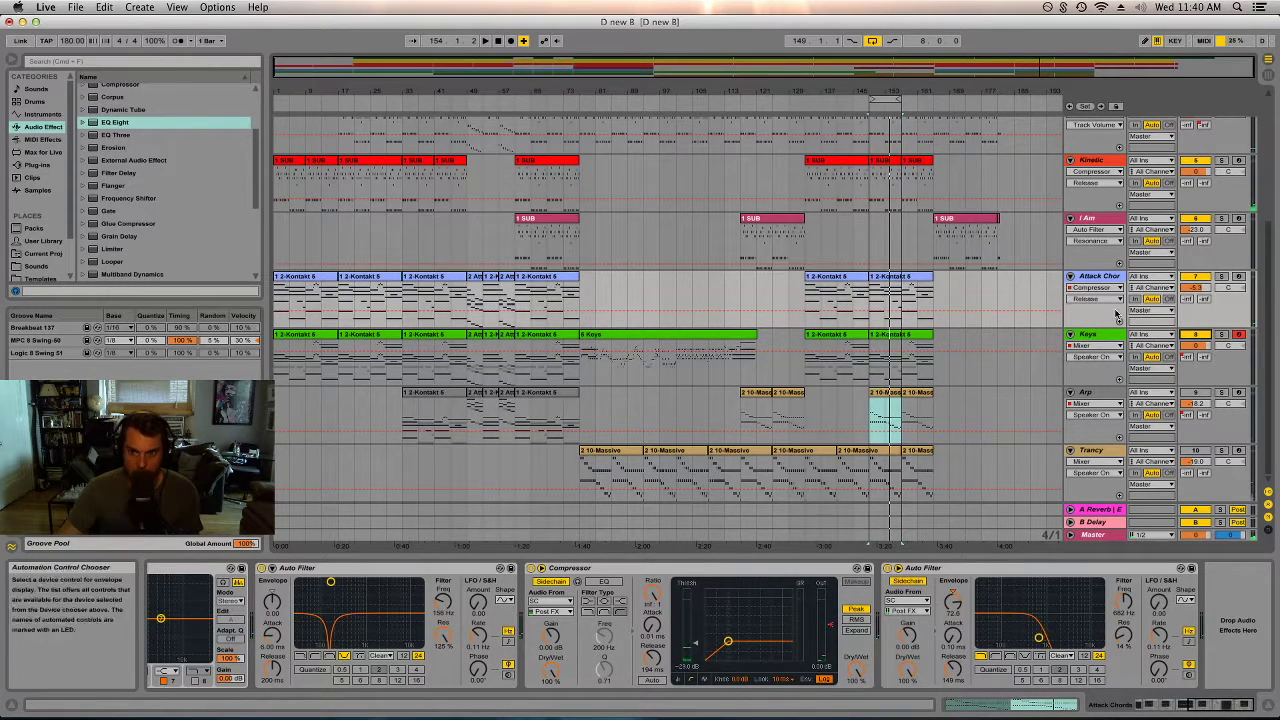
click(909, 287)
key(space)
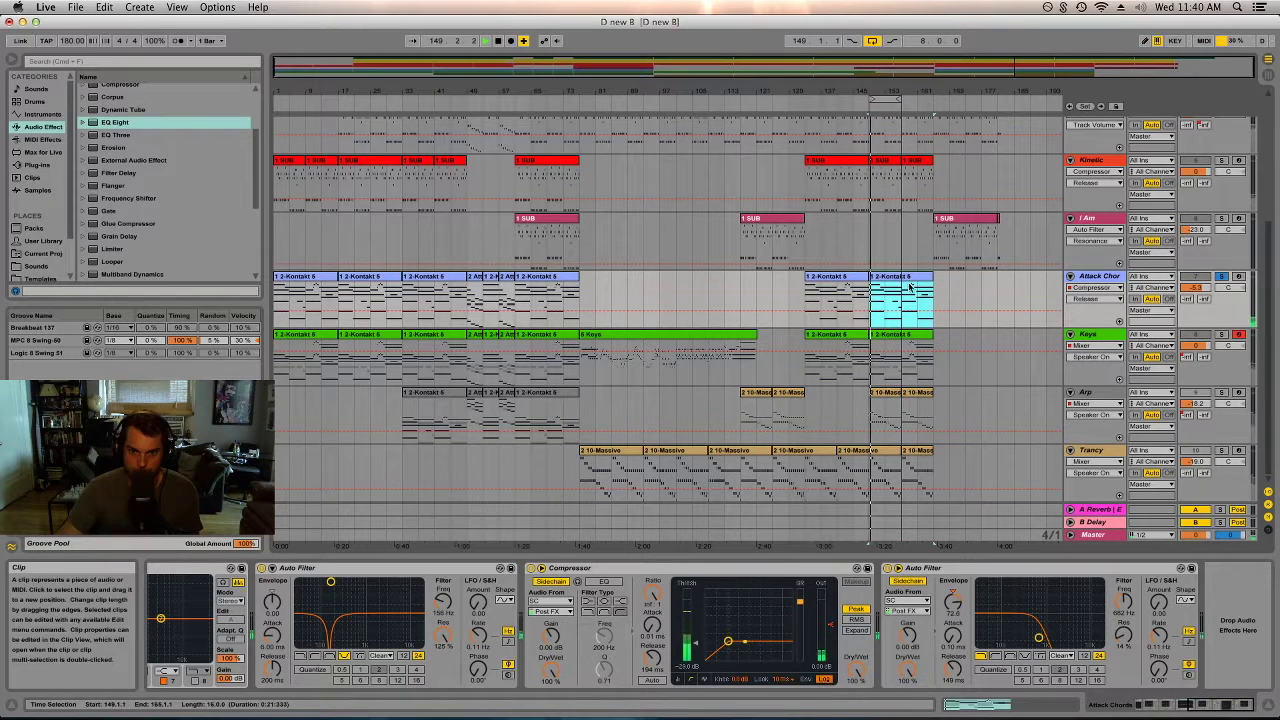
click(1221, 276)
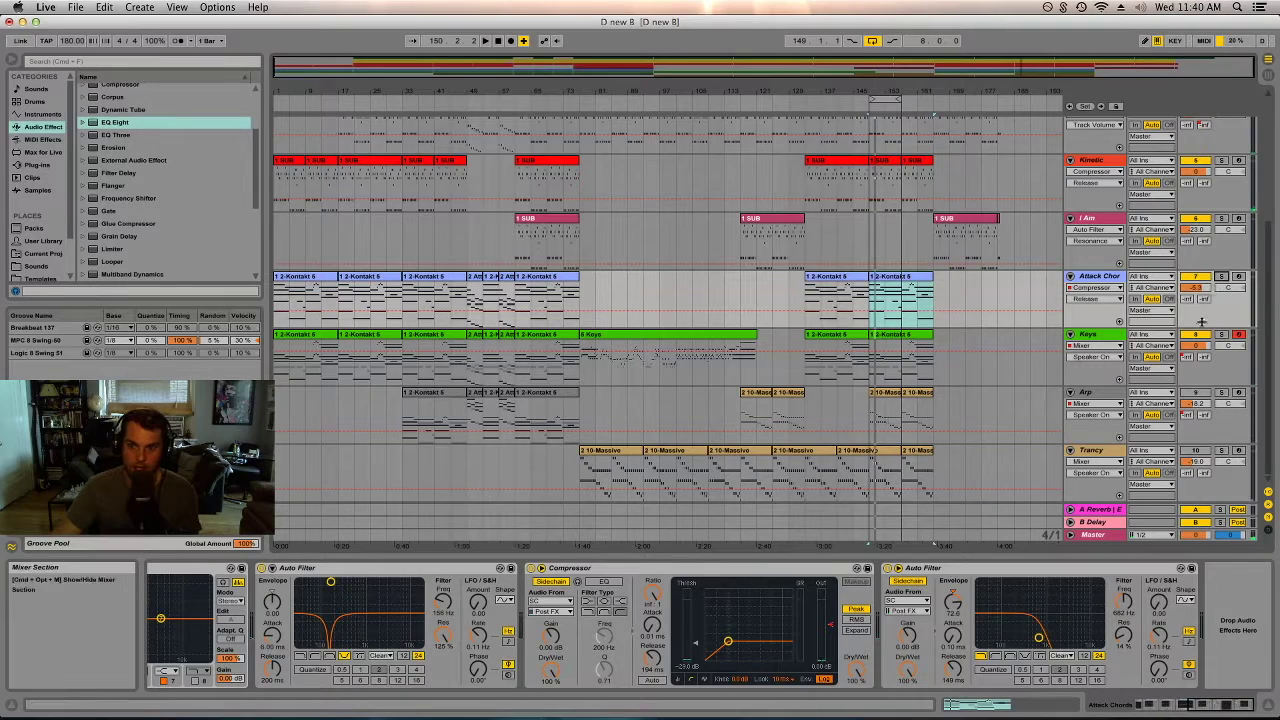
- On the Keys sidechain Compressor, enable the sidechain EQ, raise its frequency and set the release to 27.7 ms
click(1089, 338)
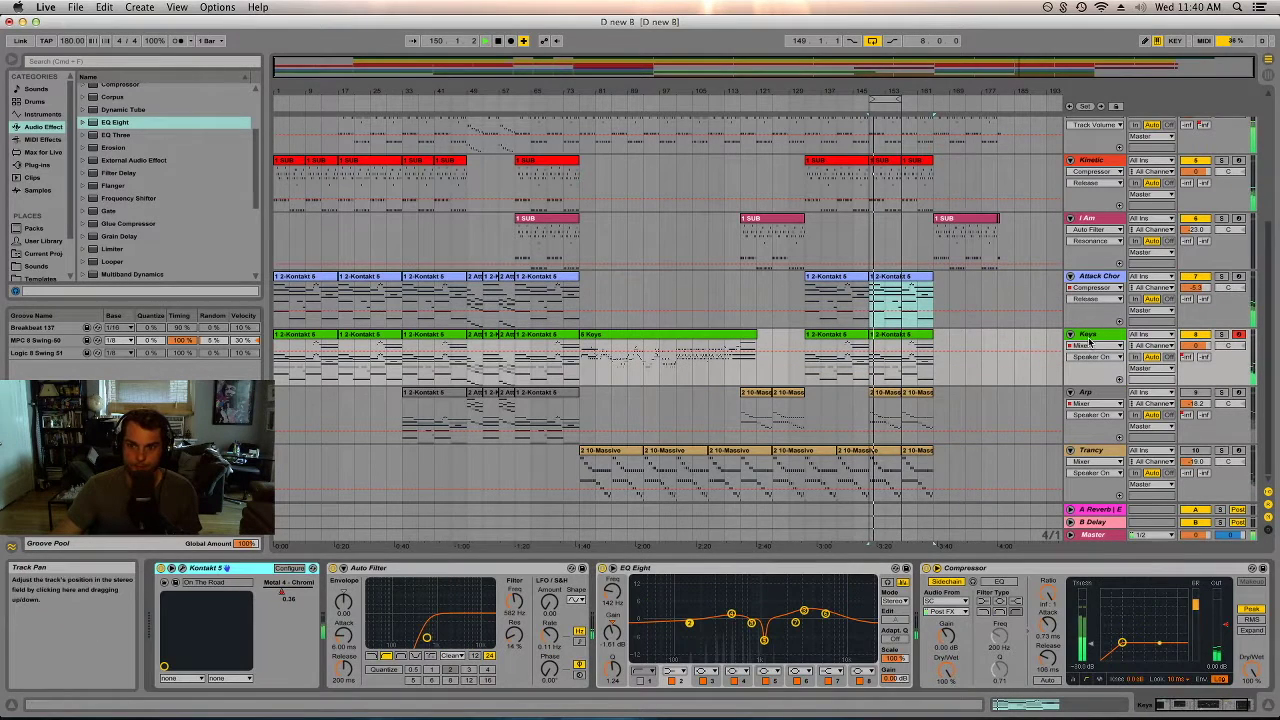
click(999, 581)
drag(1018, 651, 1018, 628)
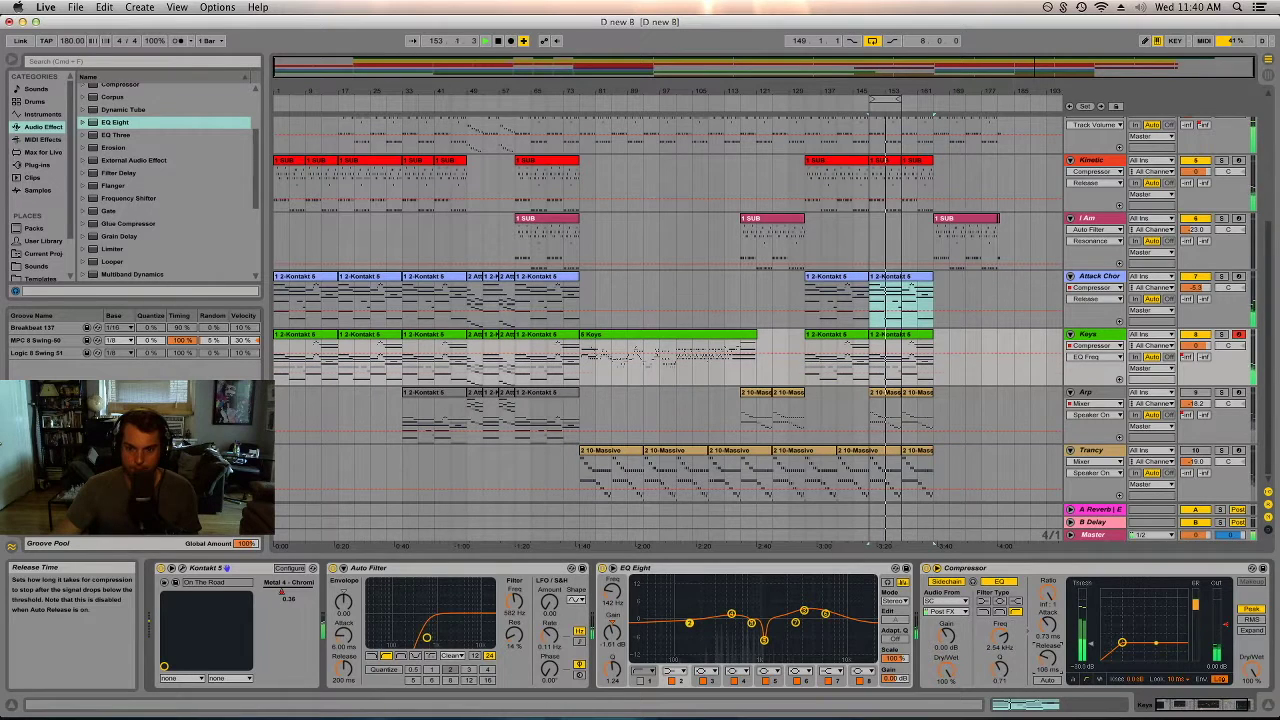
drag(1012, 643, 1047, 662)
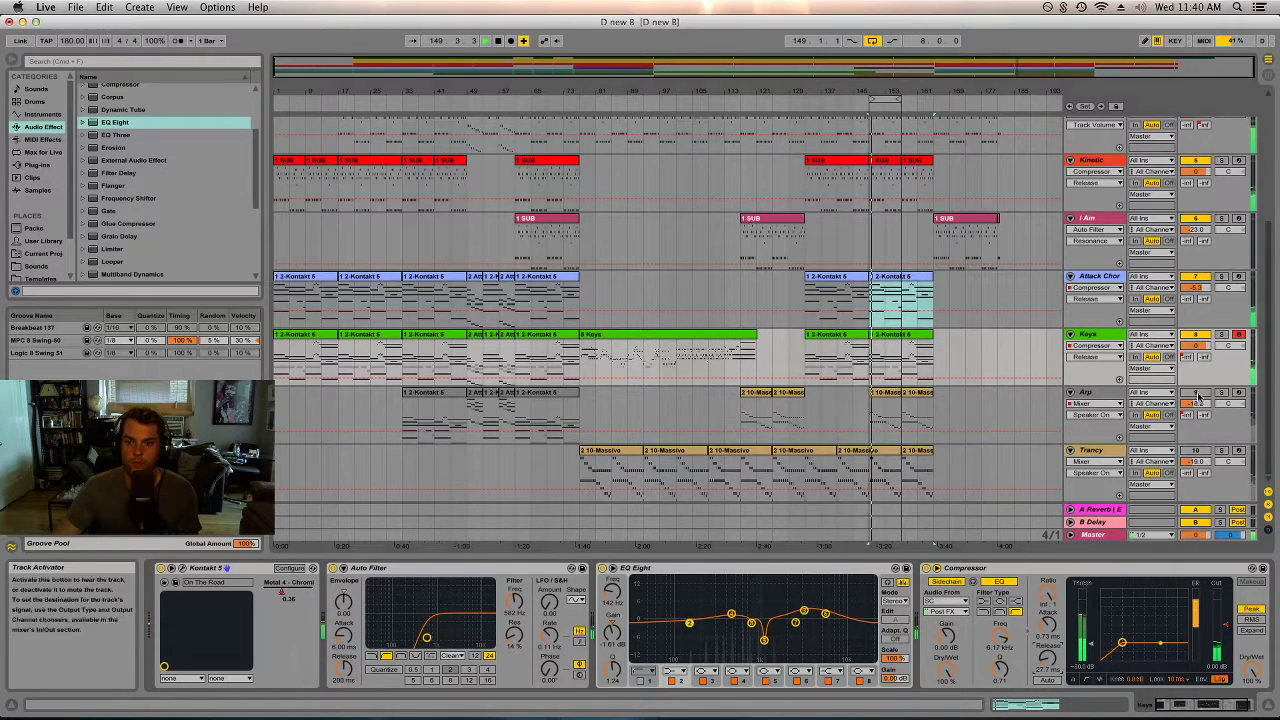
- Unmute Arp and place a gentle boost at about 5.29 kHz in its second EQ Eight
click(1190, 430)
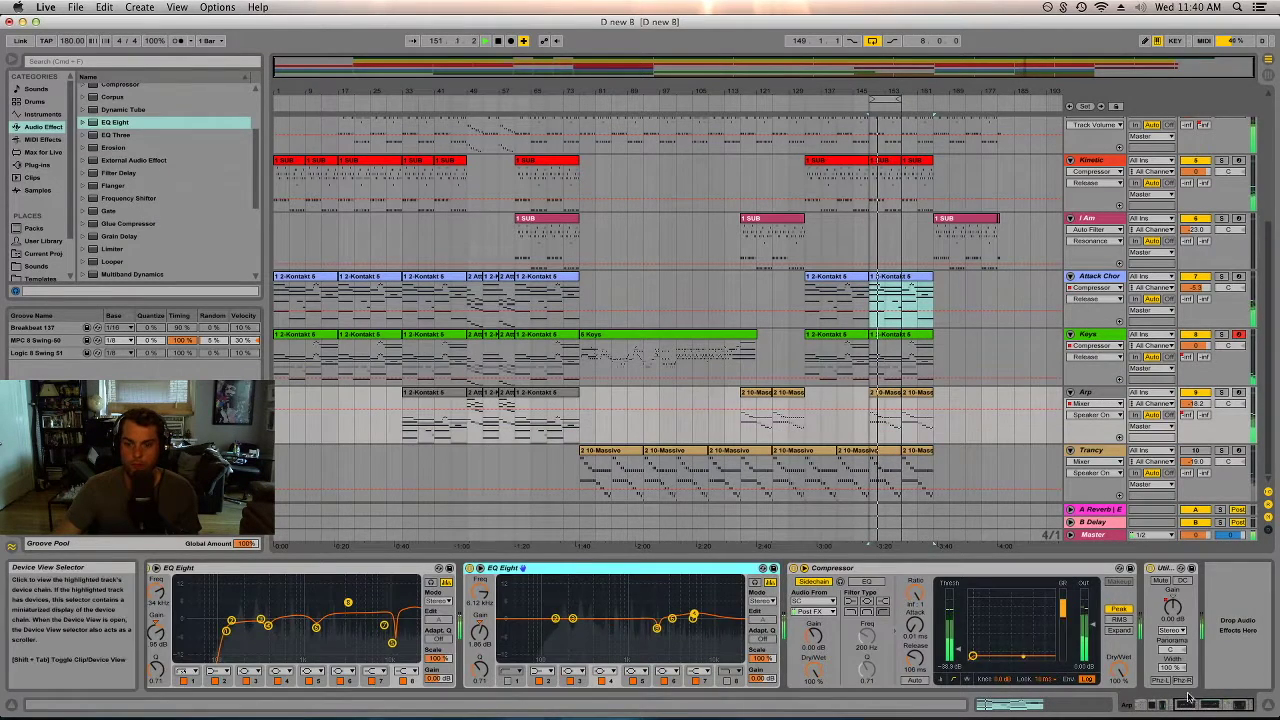
scroll(700, 625, left, 3)
drag(807, 608, 763, 590)
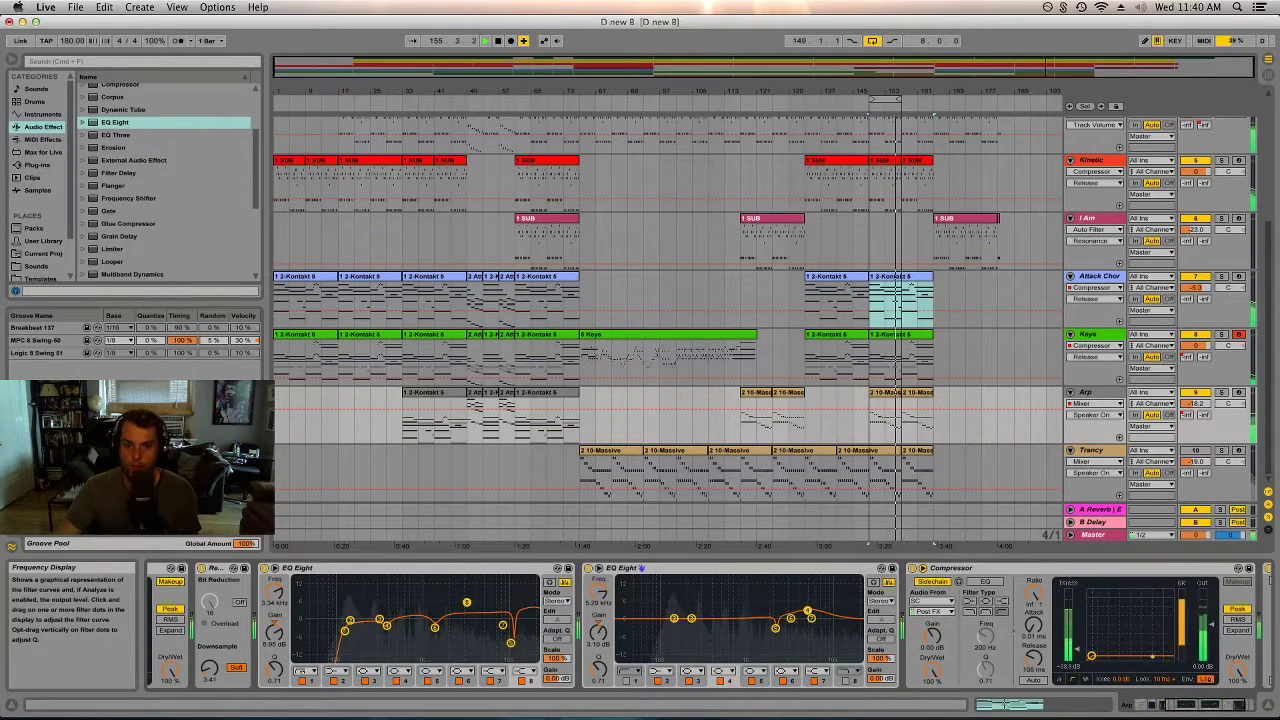
- Set the release of Arp's sidechain Compressor to 27.7 ms and the track volume to -19.6 dB
drag(1021, 643, 1021, 680)
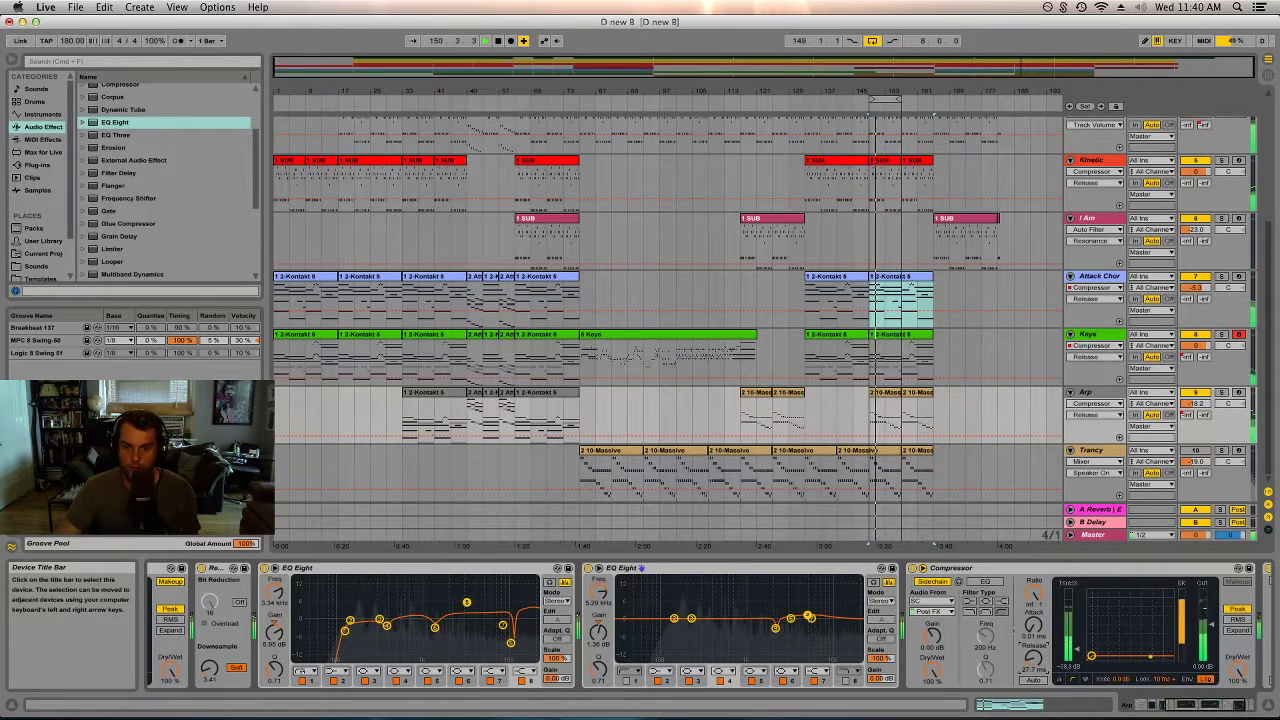
click(1195, 403)
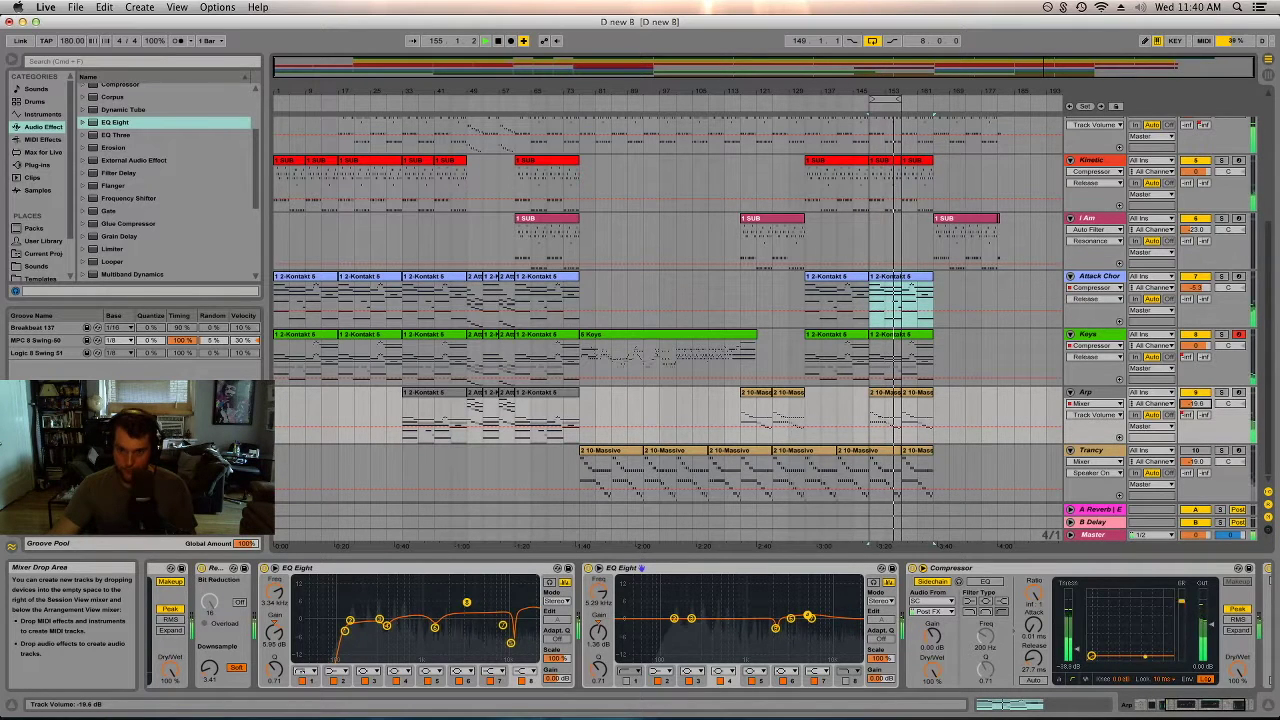
- Audition Arp with its Redux effect bypassed and re-enabled, and check the soft downsampling option
scroll(1200, 650, right, 5)
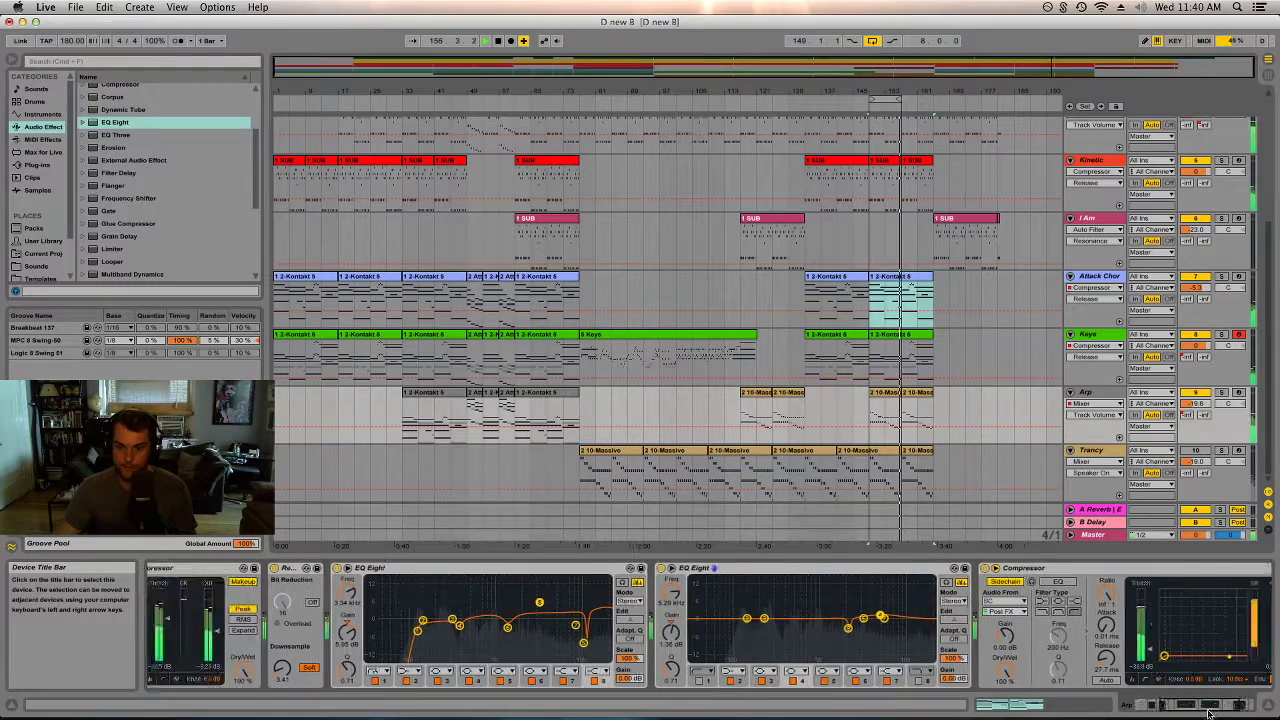
scroll(620, 640, left, 10)
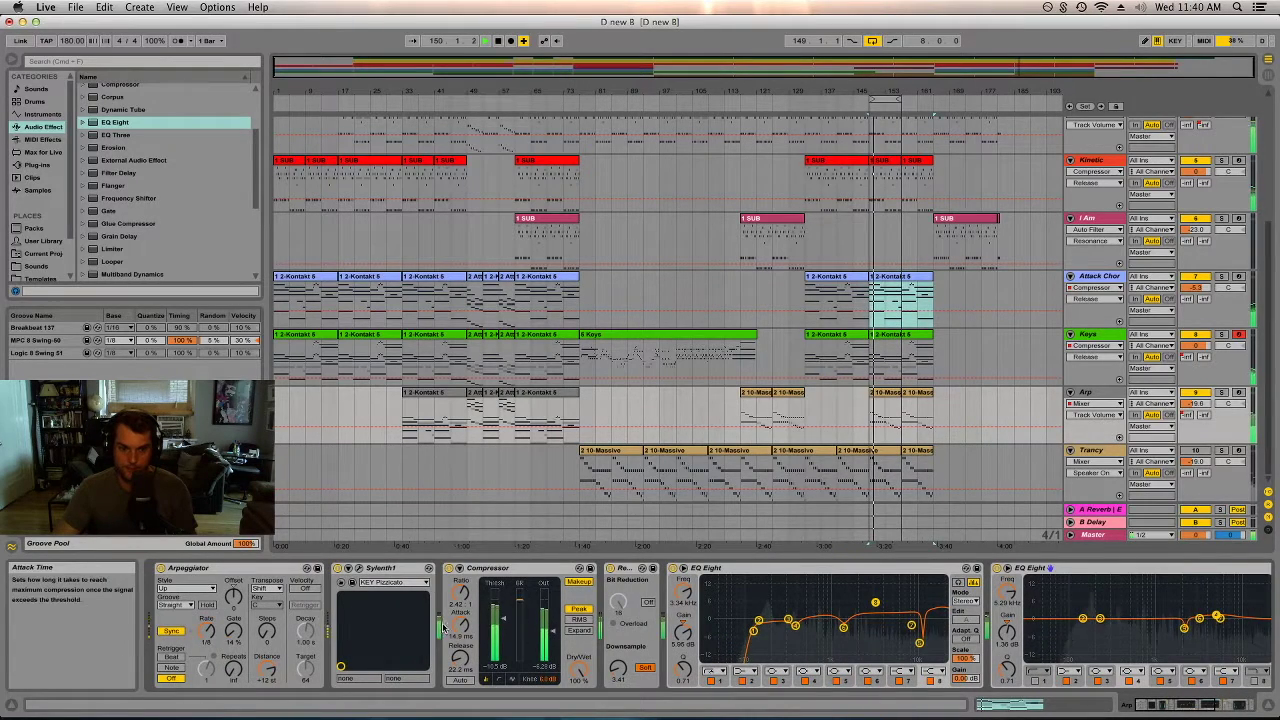
click(609, 570)
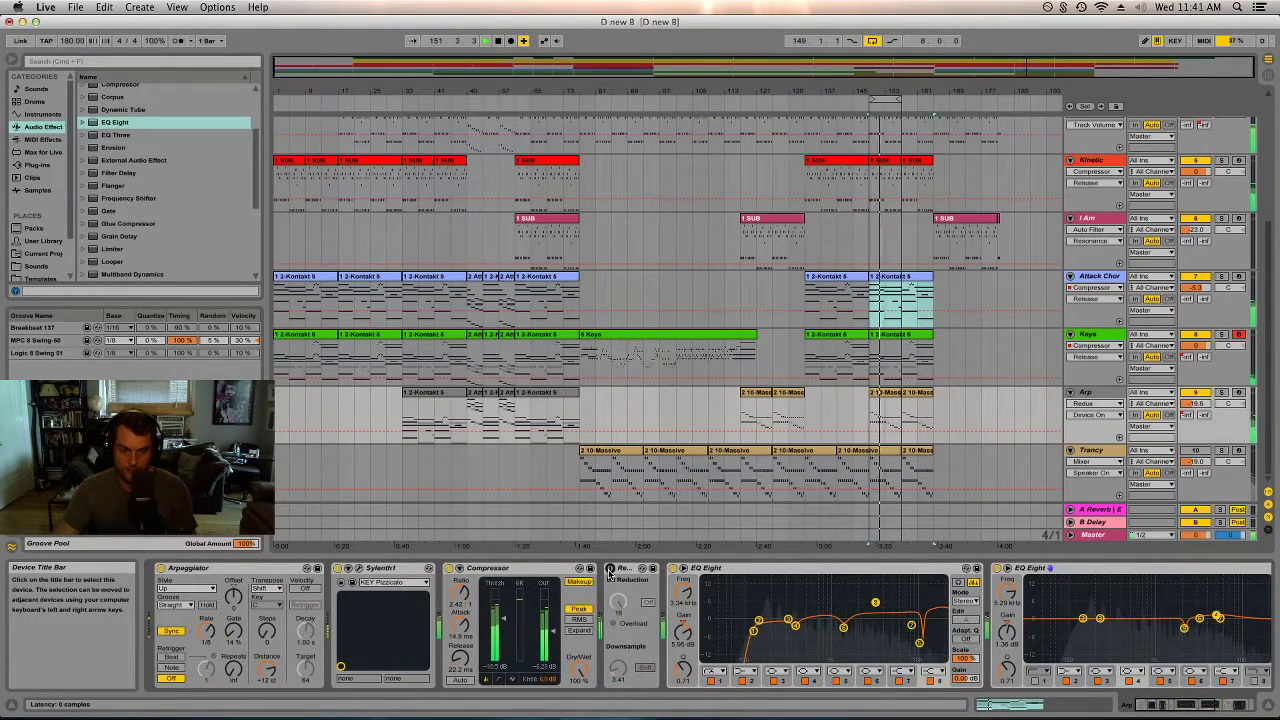
click(645, 667)
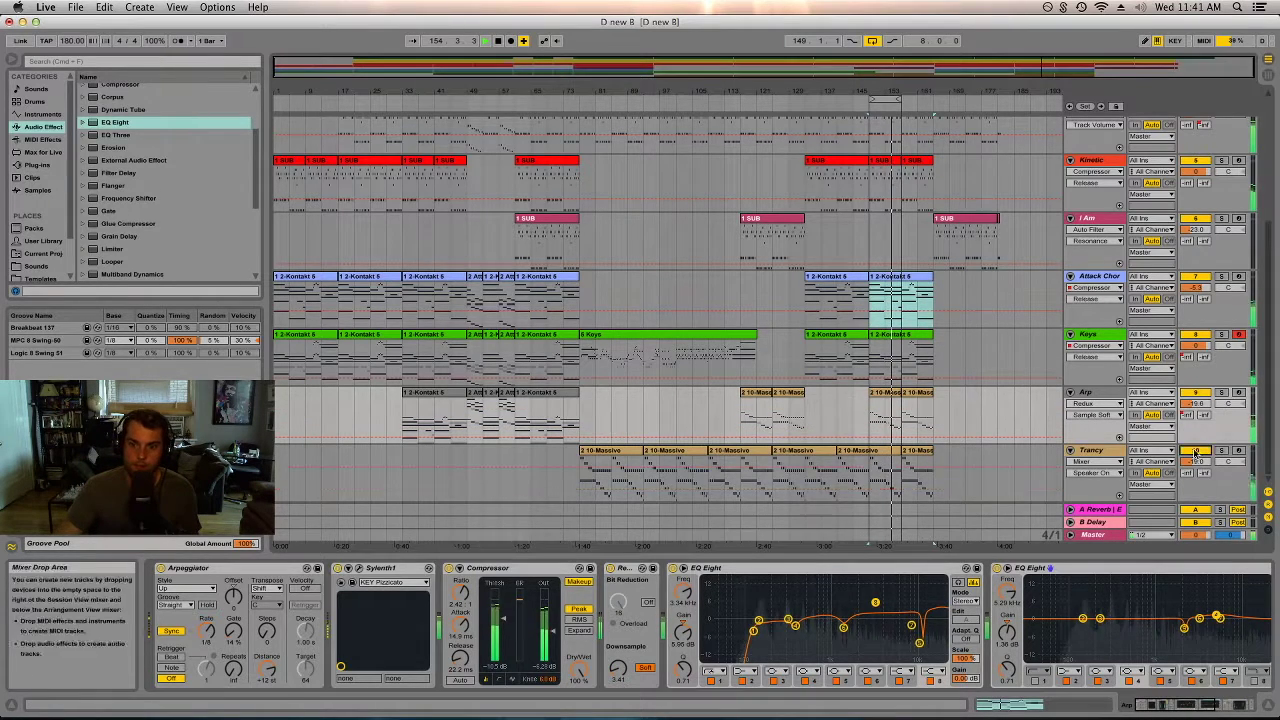
- On Trancy, sweep a boosted EQ Eight band, flatten it at 219 Hz and set the Auto Filter cutoff to 1.43 kHz
click(1120, 451)
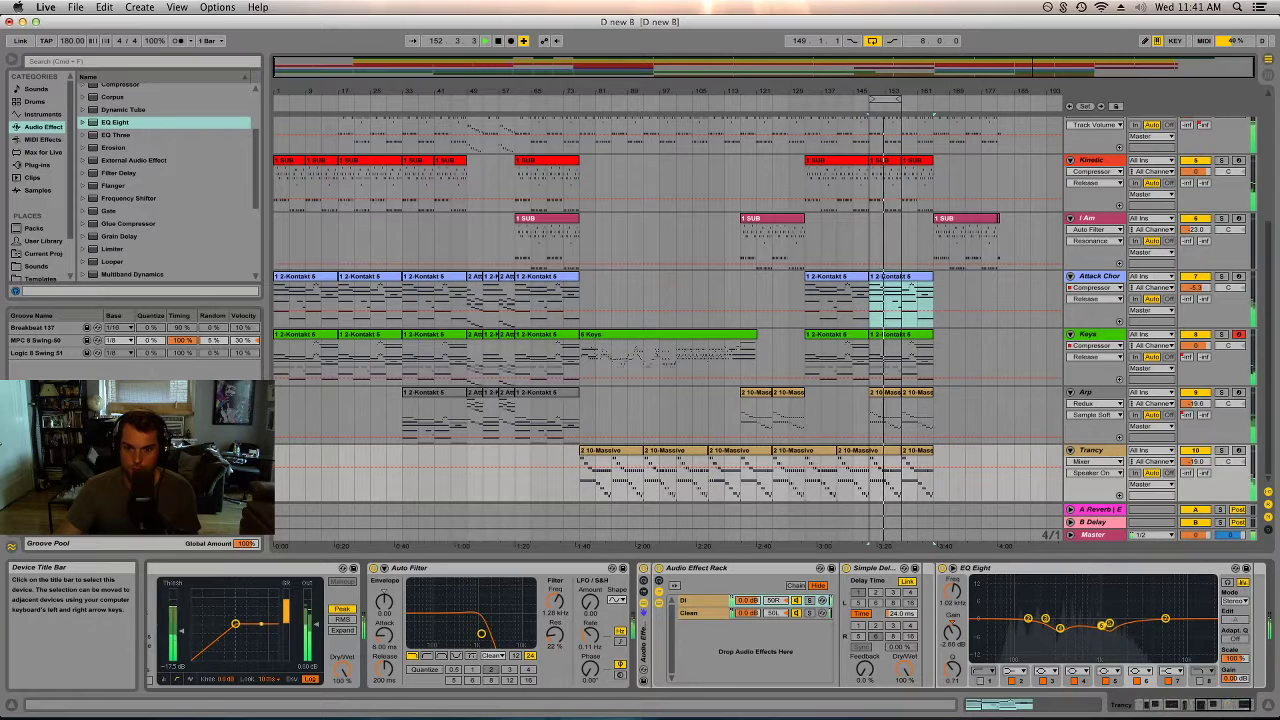
click(1100, 623)
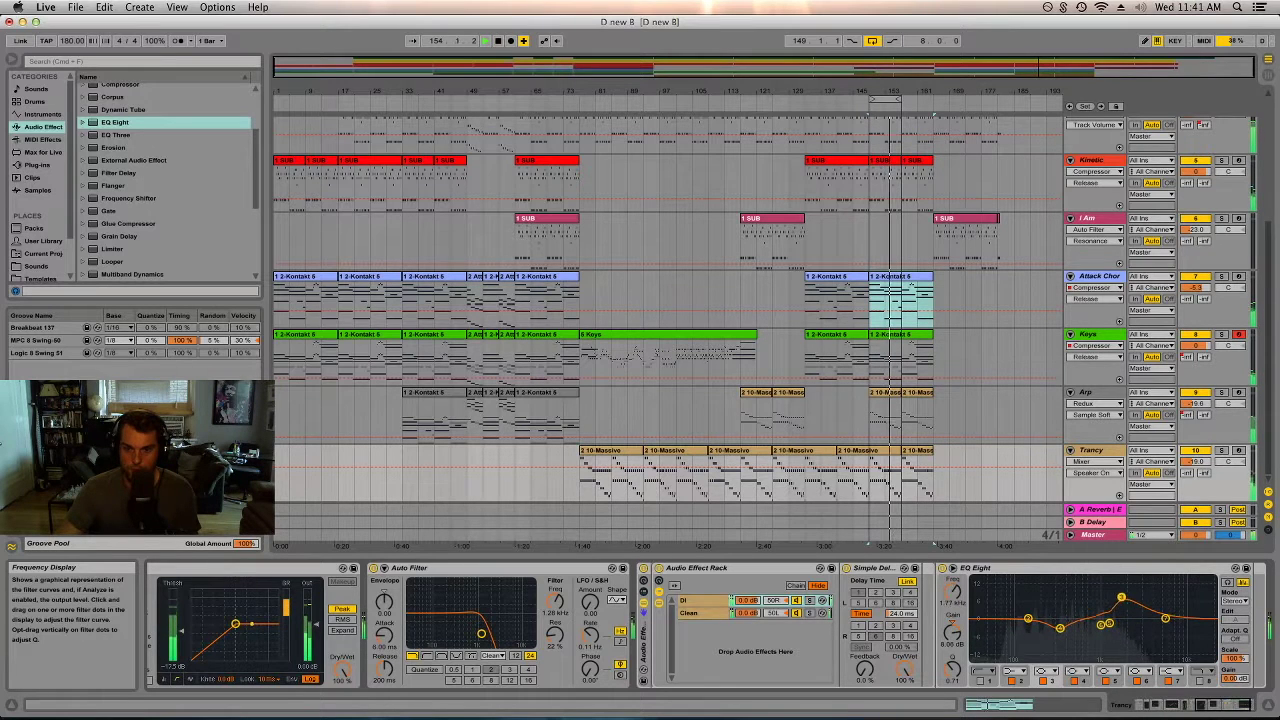
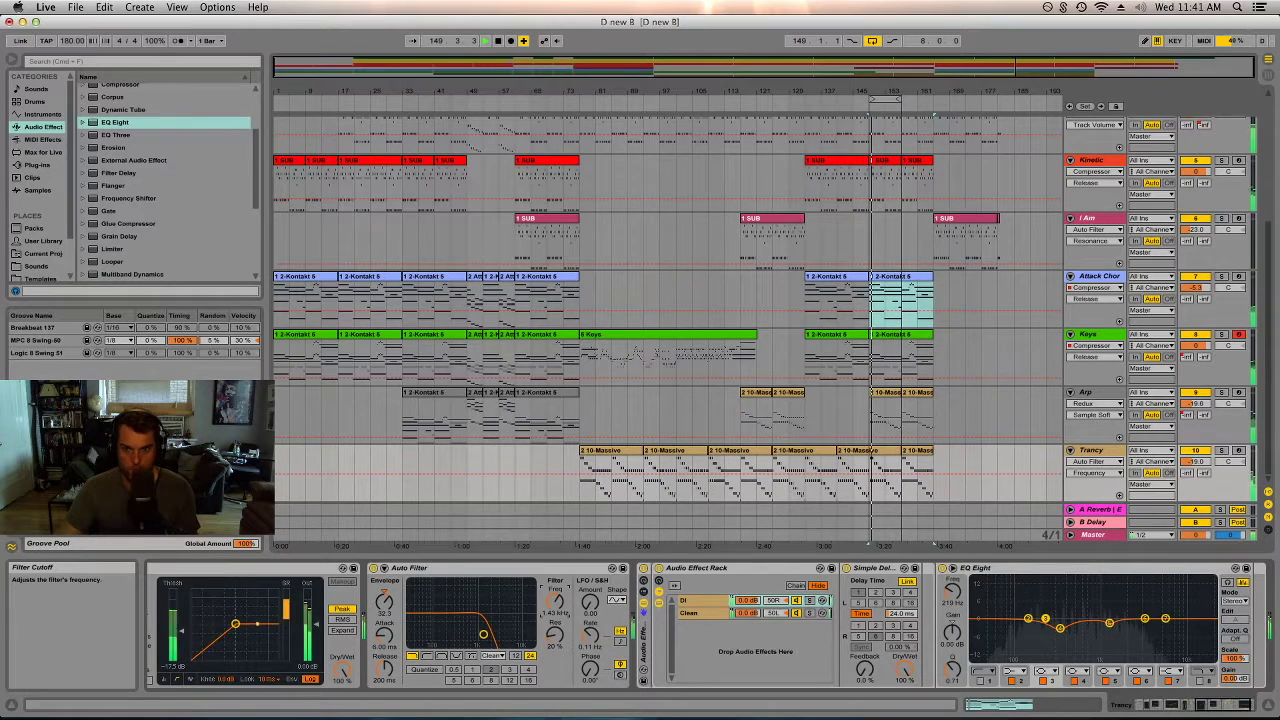
- Show the session mixer and lower the cutoff of the Auto Filter at the start of the Master chain to about 238 Hz
key(Tab)
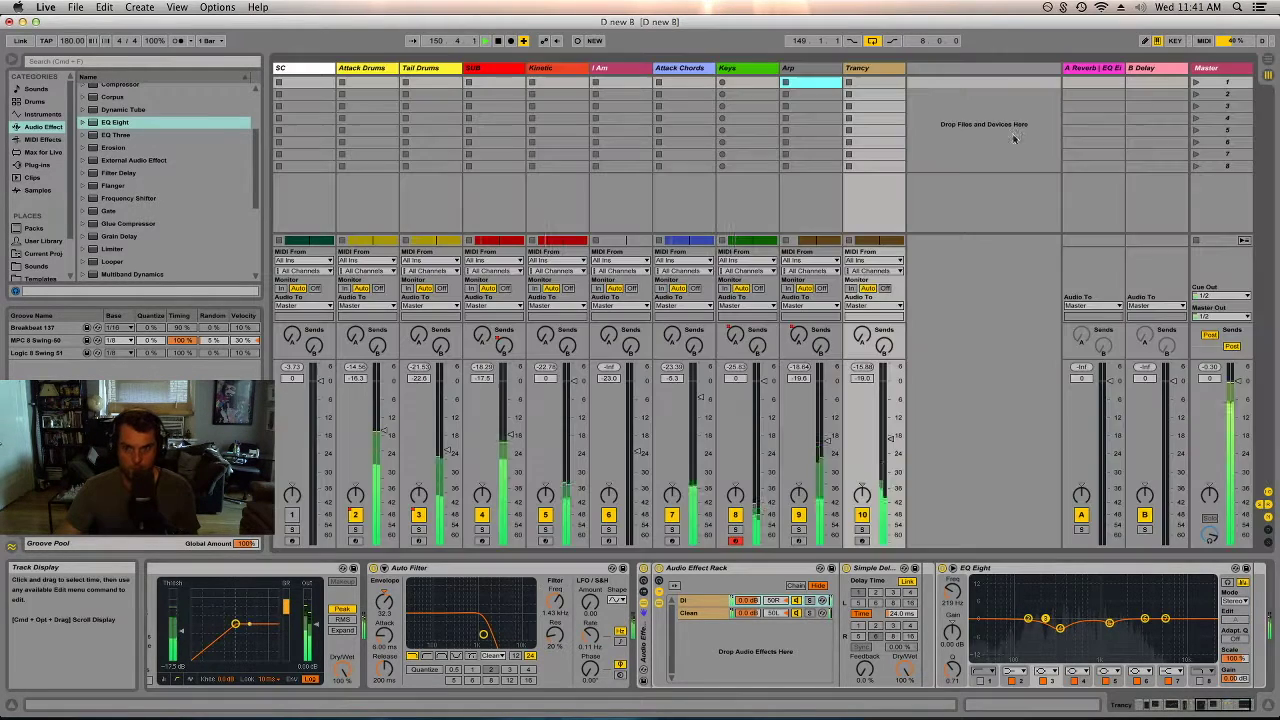
click(1214, 67)
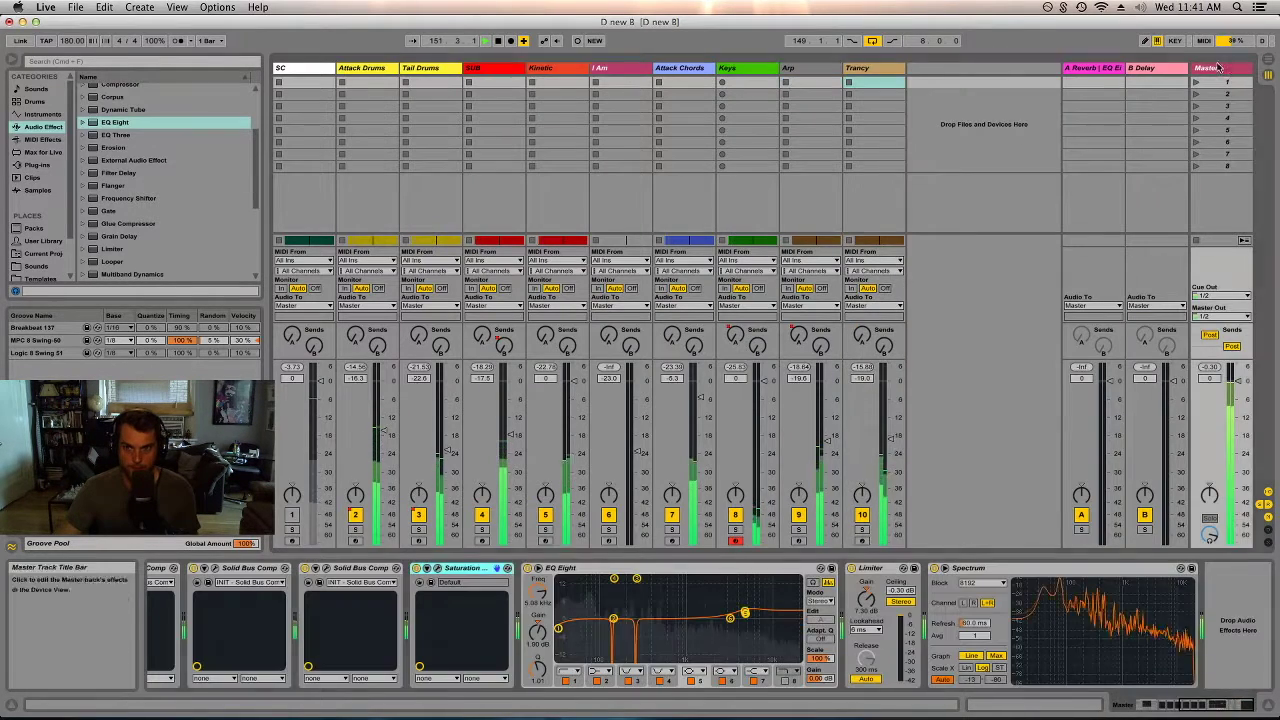
click(1189, 706)
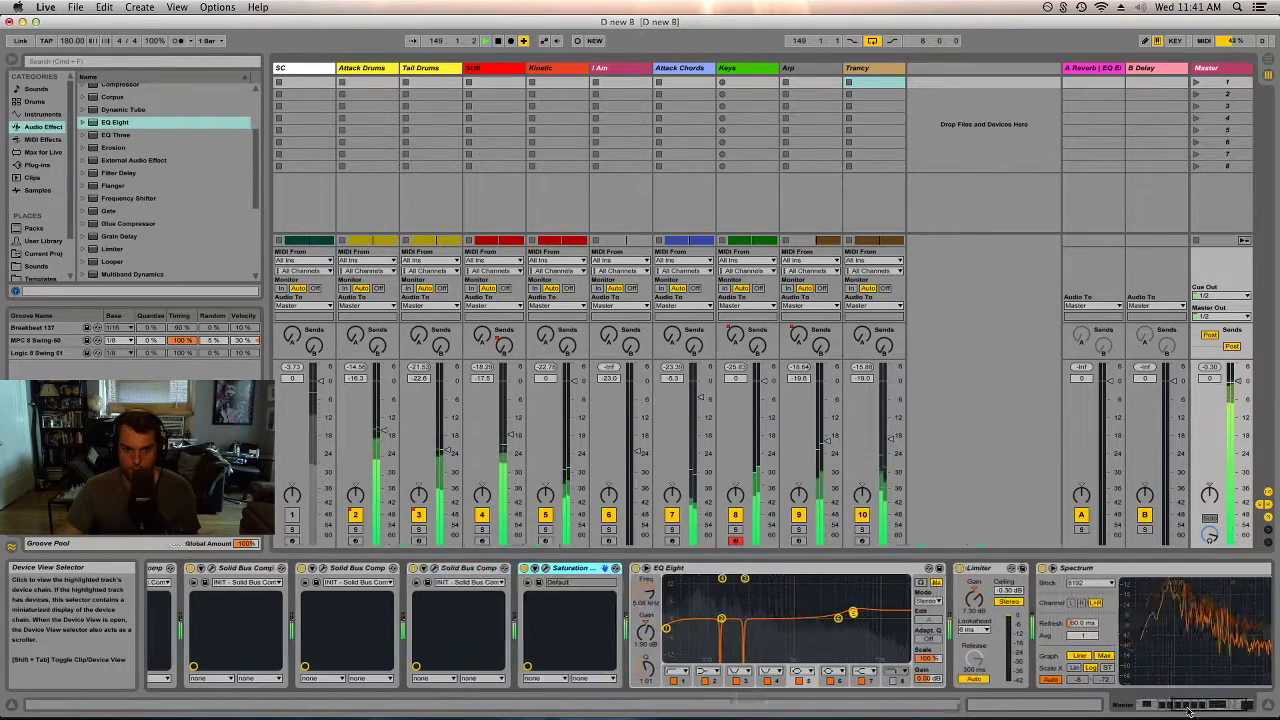
click(1189, 706)
click(1189, 706)
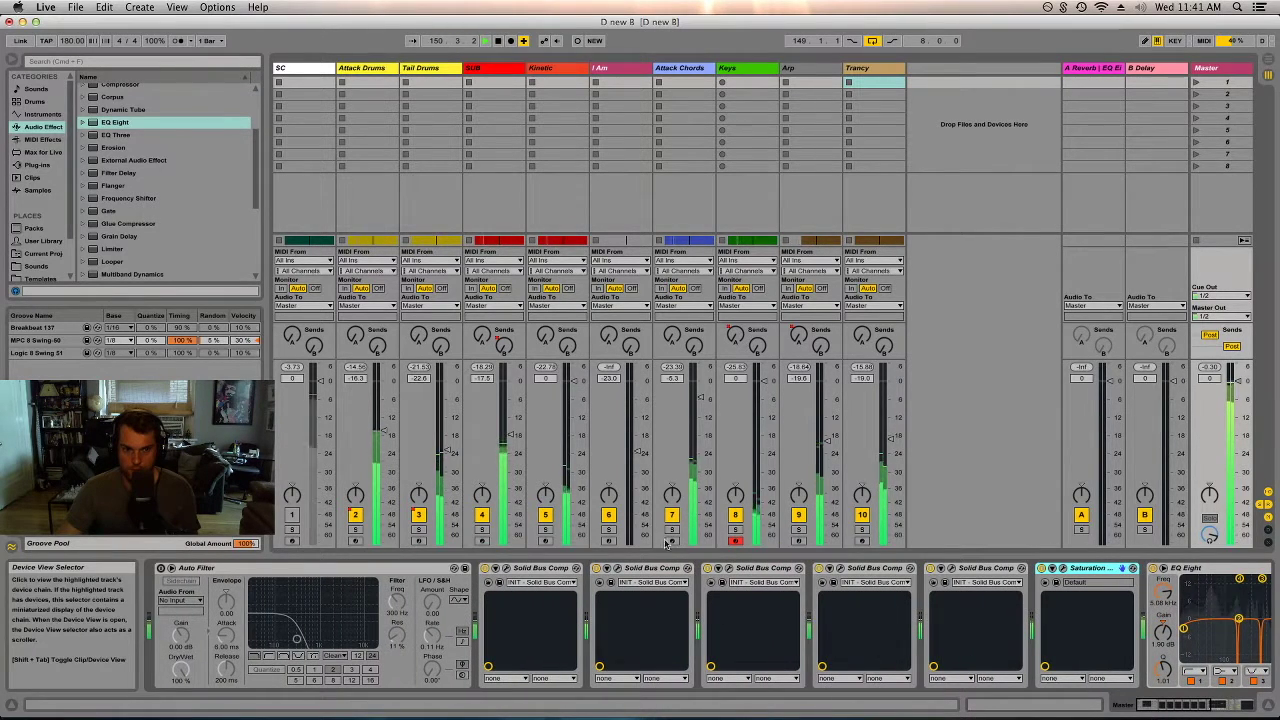
click(416, 608)
mouse_move(397, 602)
mouse_down()
mouse_move(397, 632)
mouse_move(397, 619)
mouse_up()
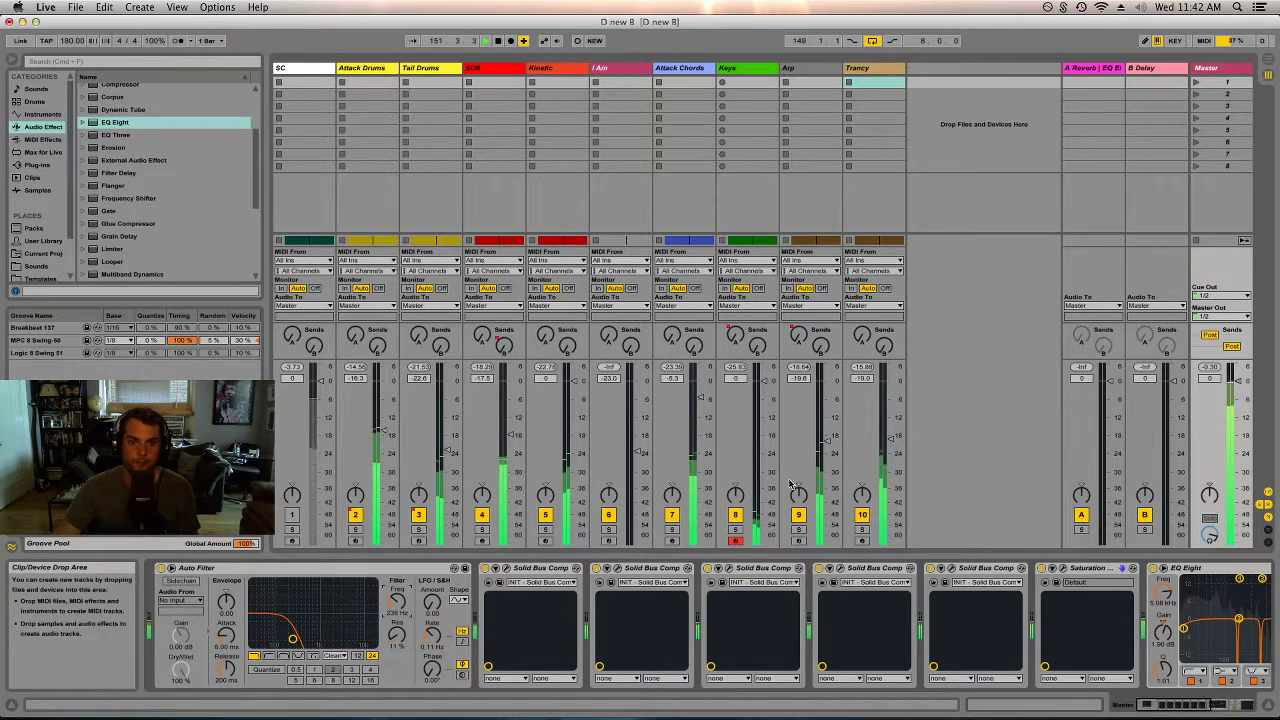
- Inspect Trancy's EQ Eight and the devices at the start of its chain
click(853, 179)
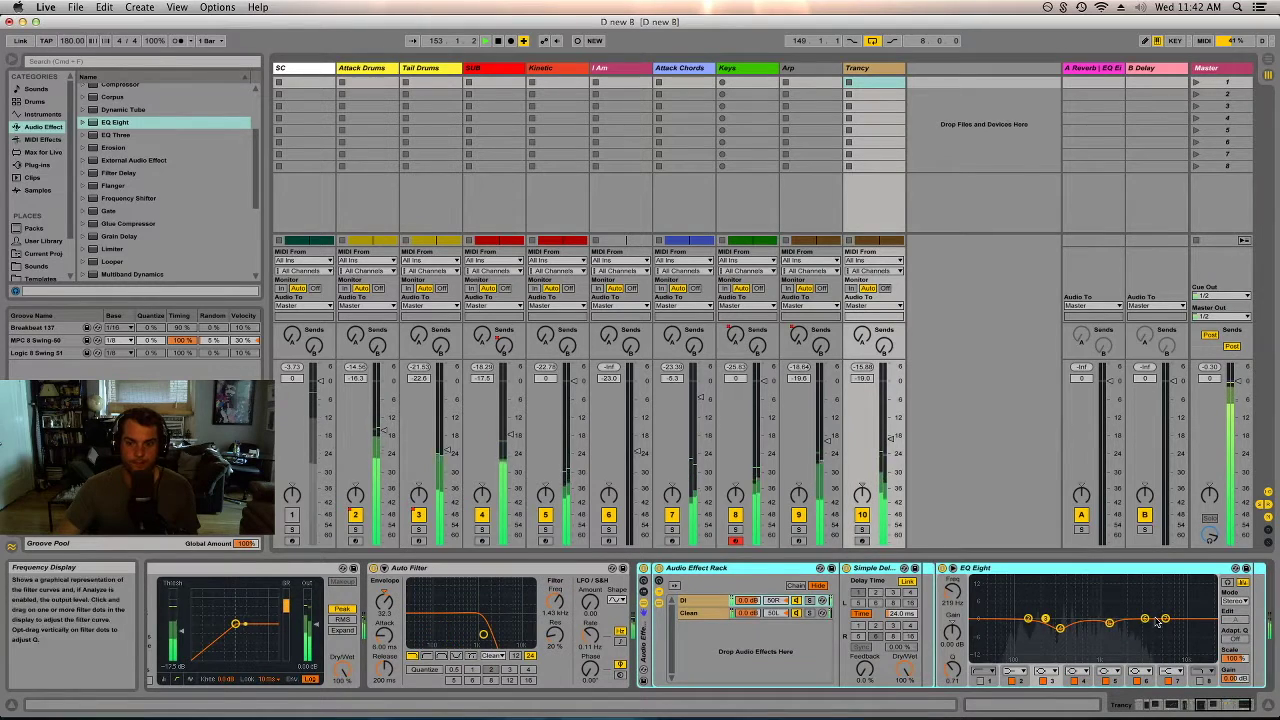
click(1196, 710)
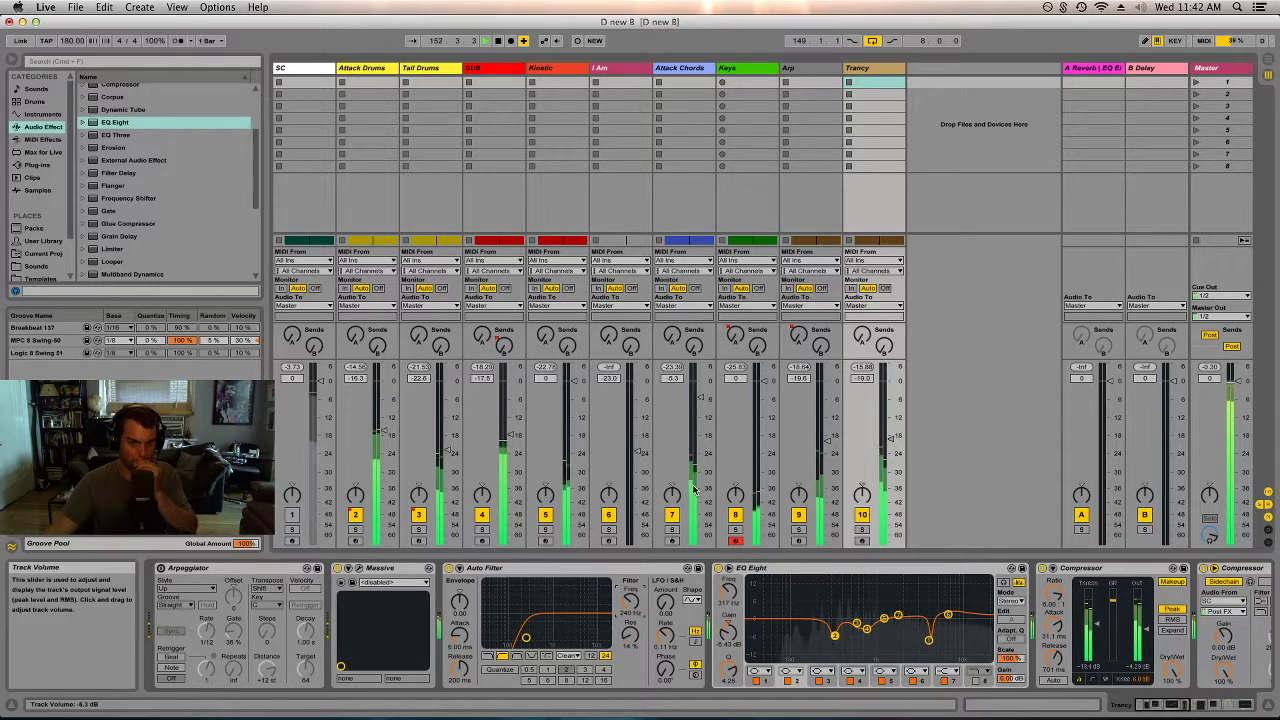
- Compare the mix with and without Attack Chords, and set the cutoff of the track's first Auto Filter to 190 Hz
click(672, 516)
click(672, 516)
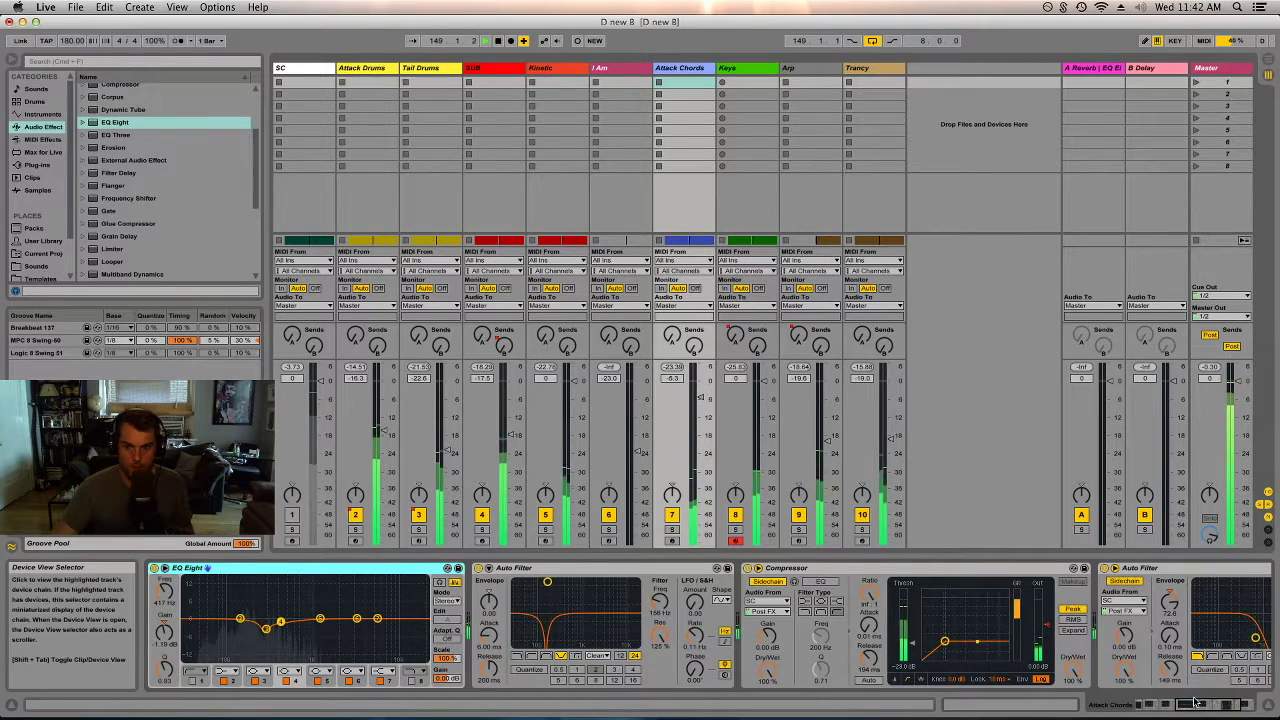
click(1155, 707)
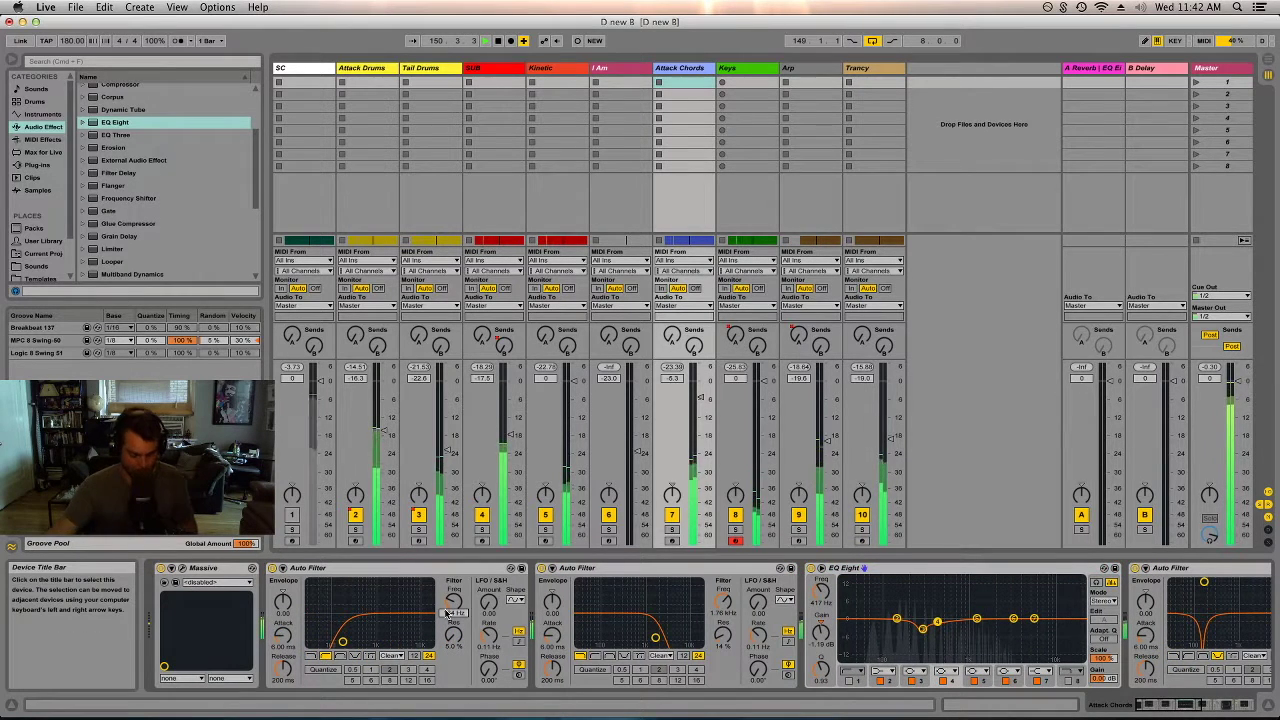
key(Return)
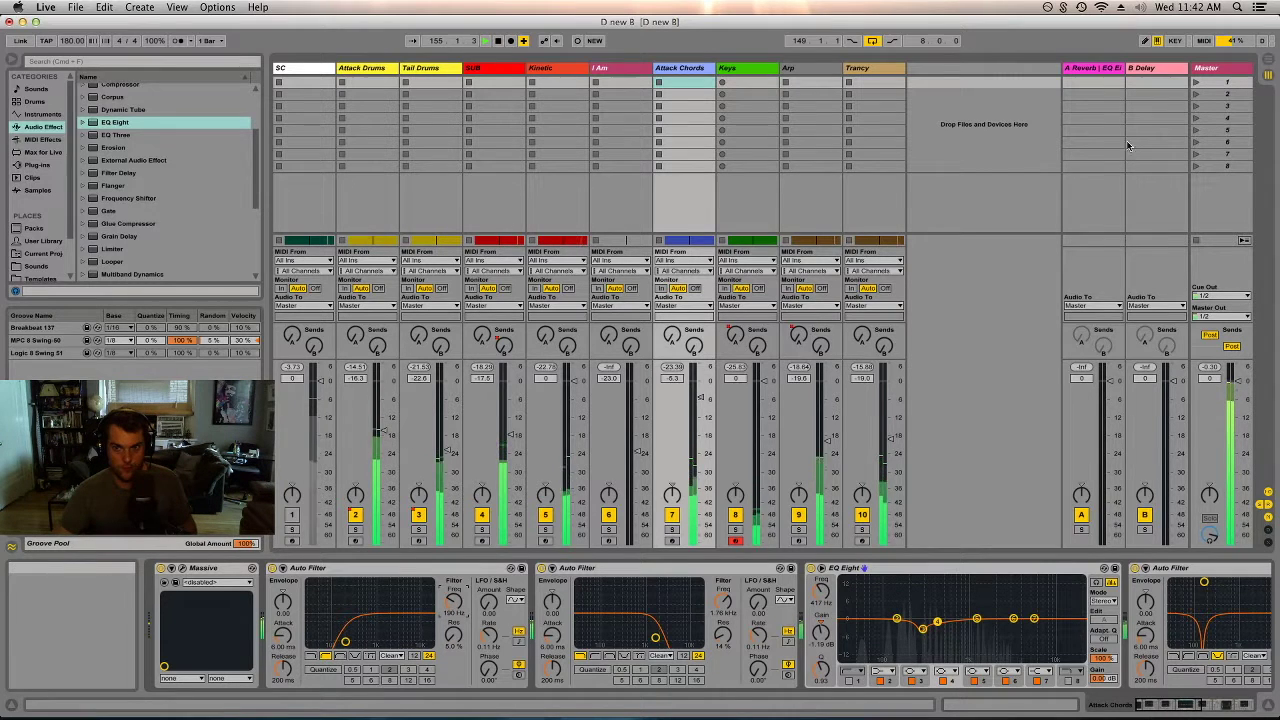
- With SUB temporarily muted, compare the mix with and without Trancy and cut Trancy's EQ Eight at 255 Hz by 3.84 dB
click(484, 514)
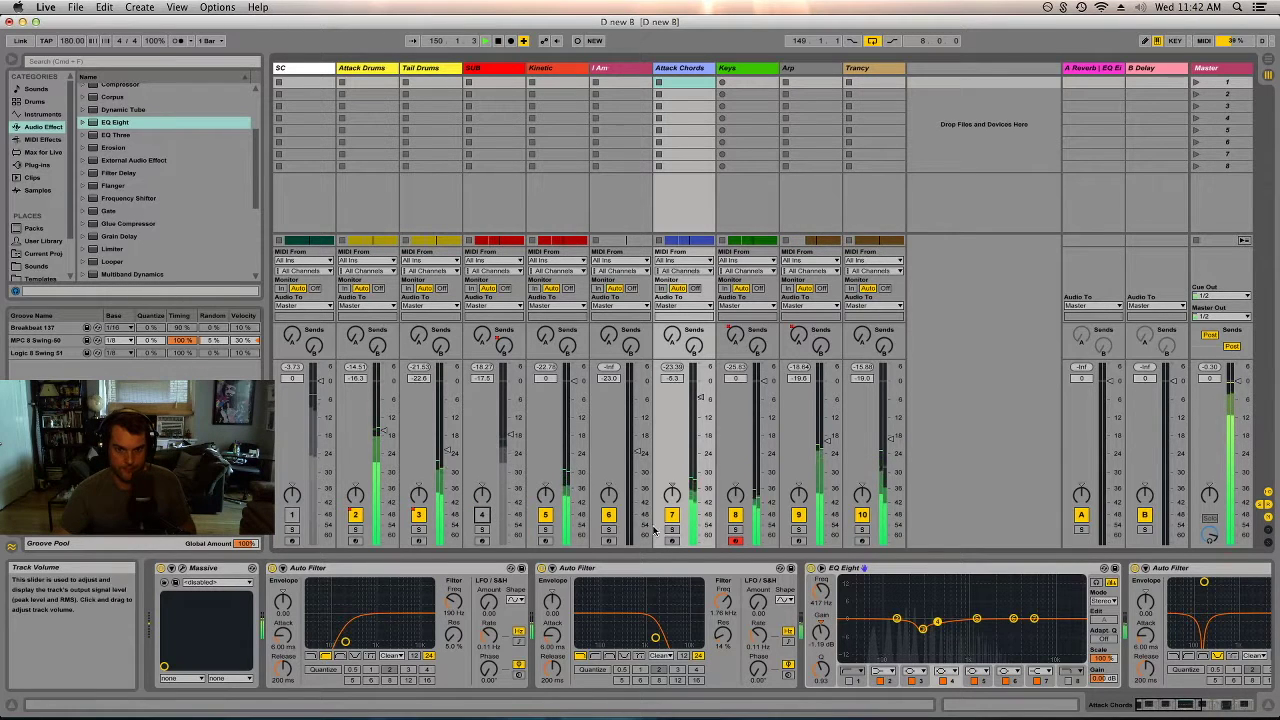
click(862, 515)
click(862, 515)
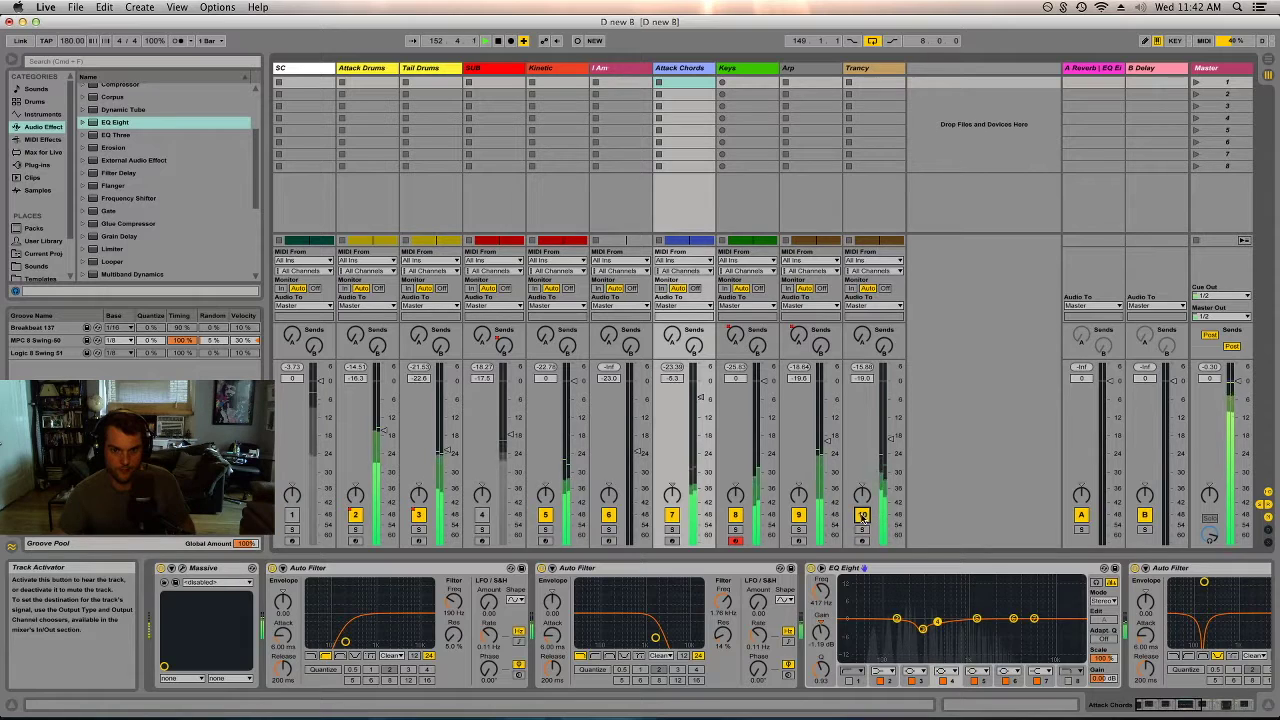
click(871, 68)
drag(1034, 613, 1048, 628)
click(484, 518)
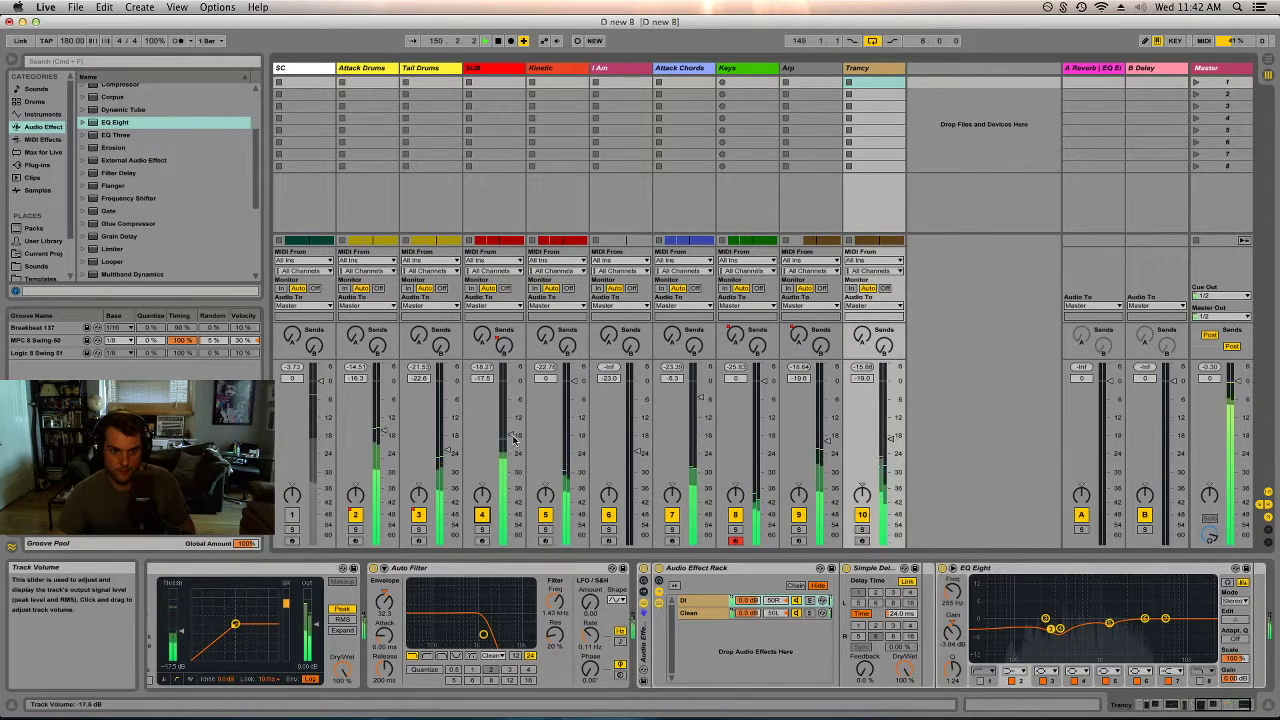
- Sweep band 6 of SUB's EQ Eight through the low end and settle on a boost of about 2.36 dB at 144 Hz
click(506, 80)
drag(893, 610, 851, 597)
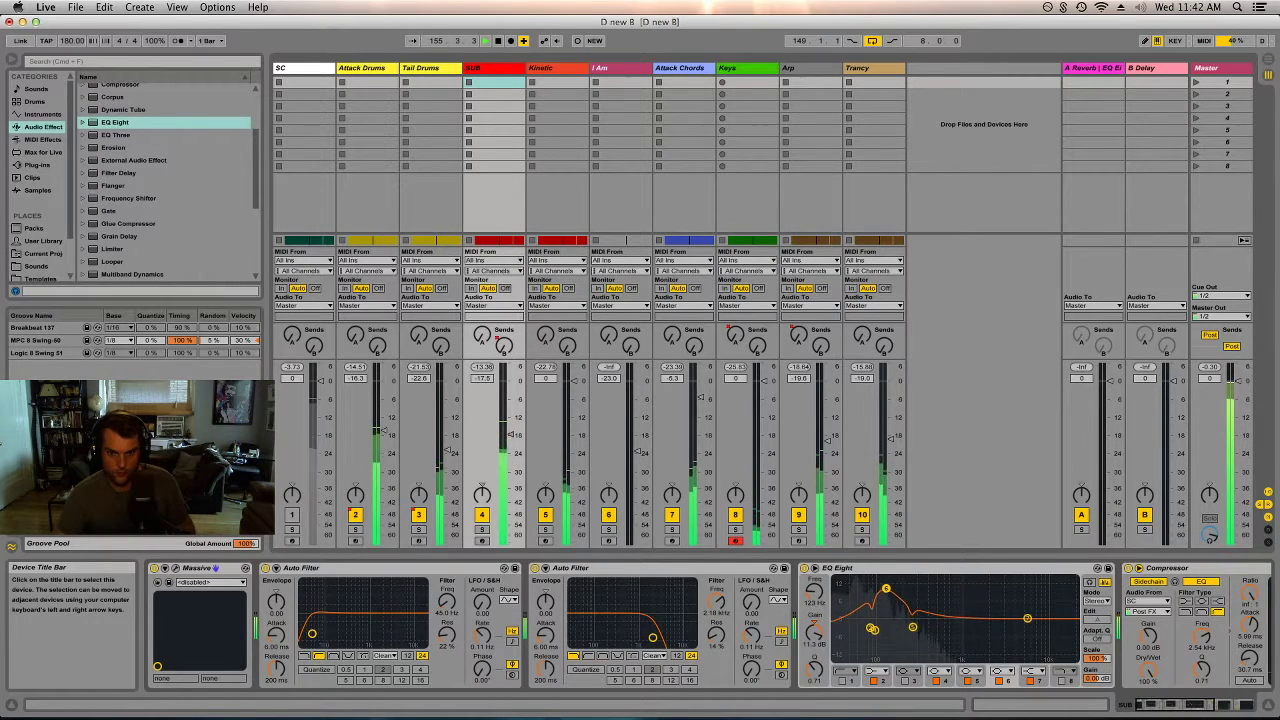
drag(894, 589, 892, 611)
click(872, 628)
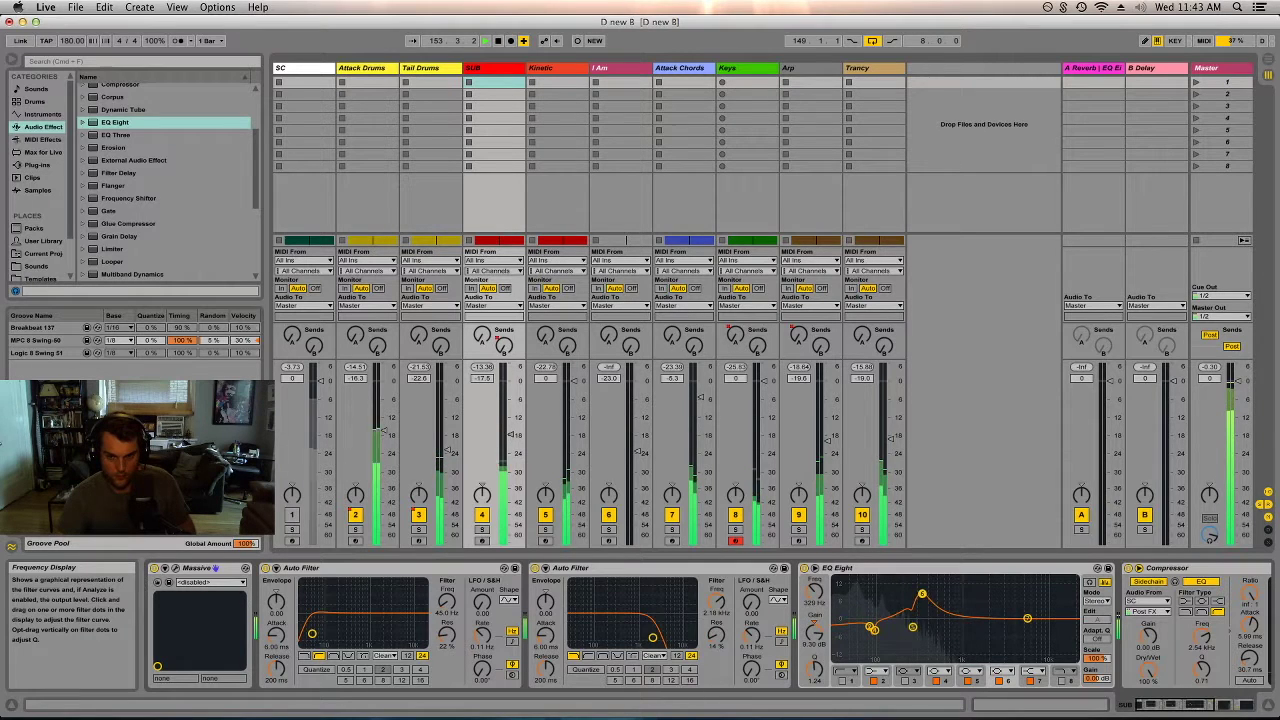
drag(909, 582, 892, 582)
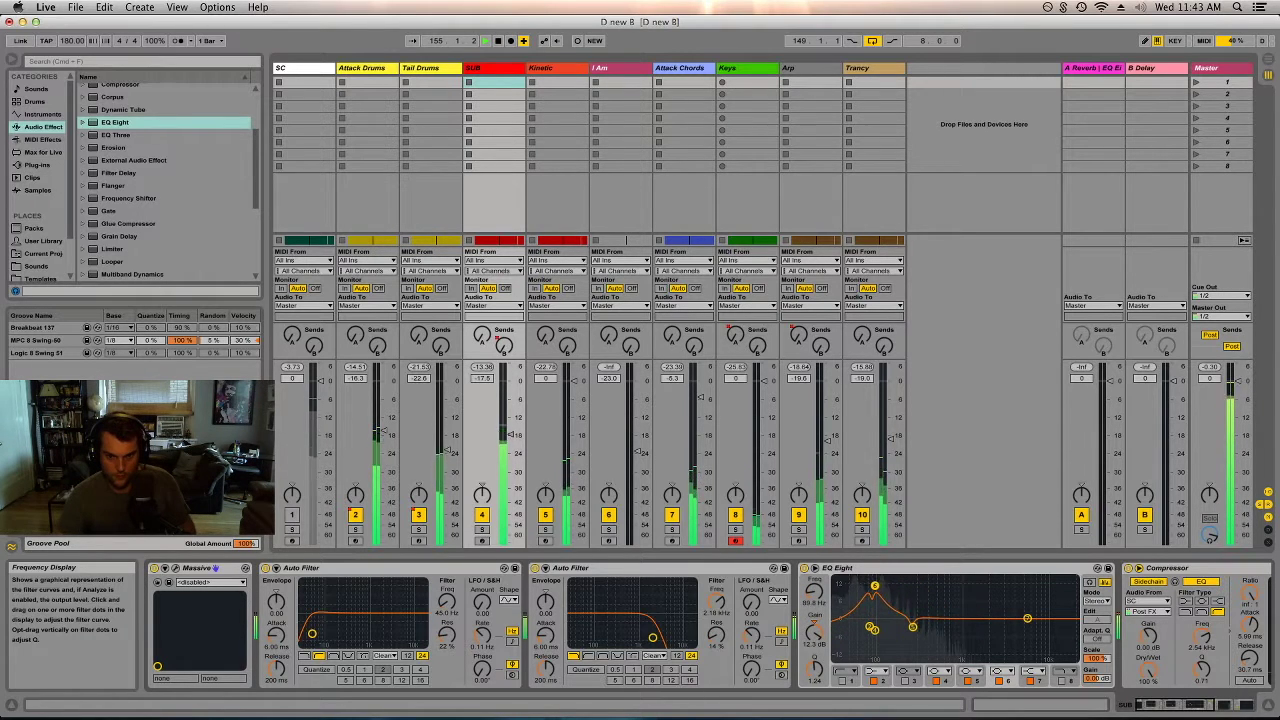
drag(860, 602, 860, 615)
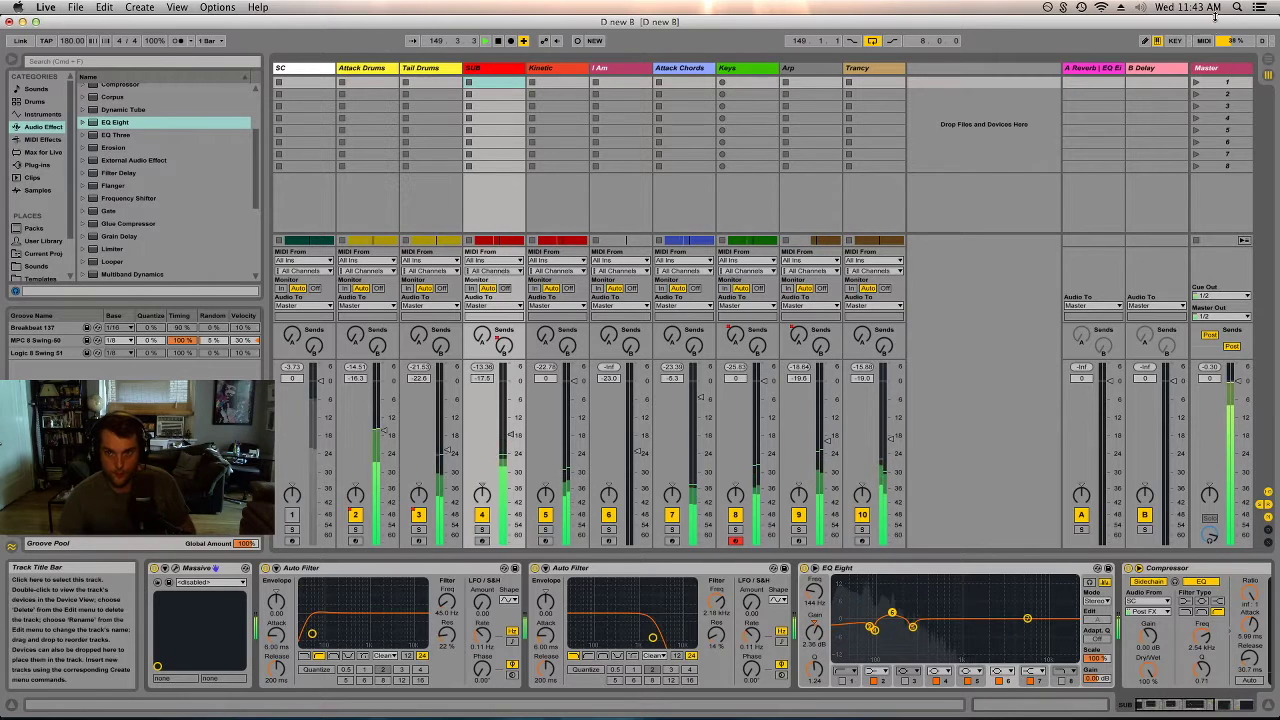
- Select the Master track, audition the arrangement from bar 61 and return to the session mixer
click(1215, 68)
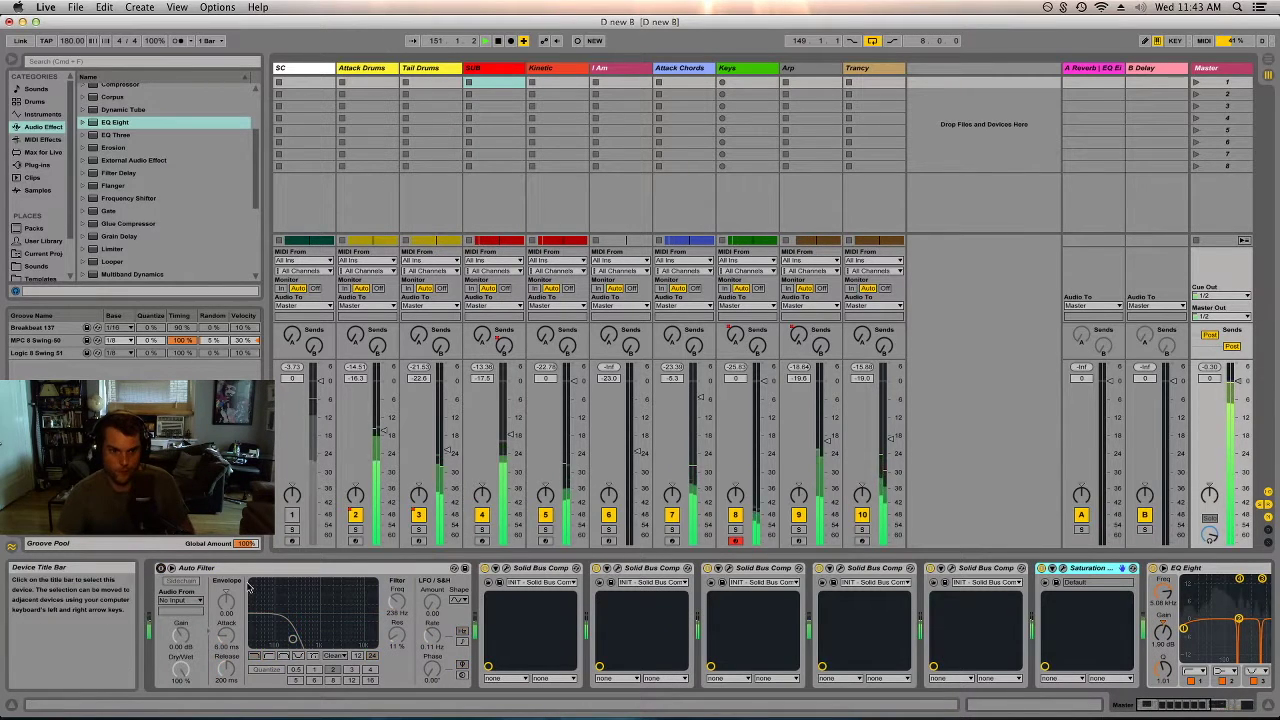
key(Tab)
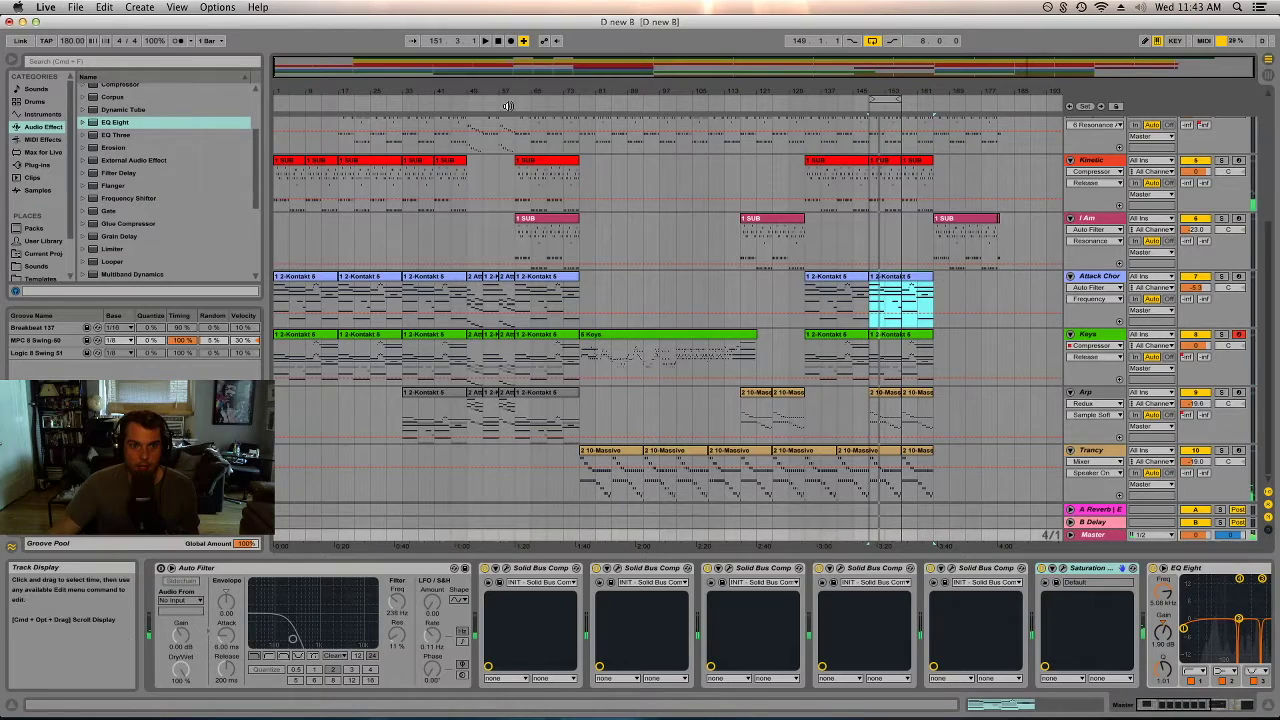
click(511, 103)
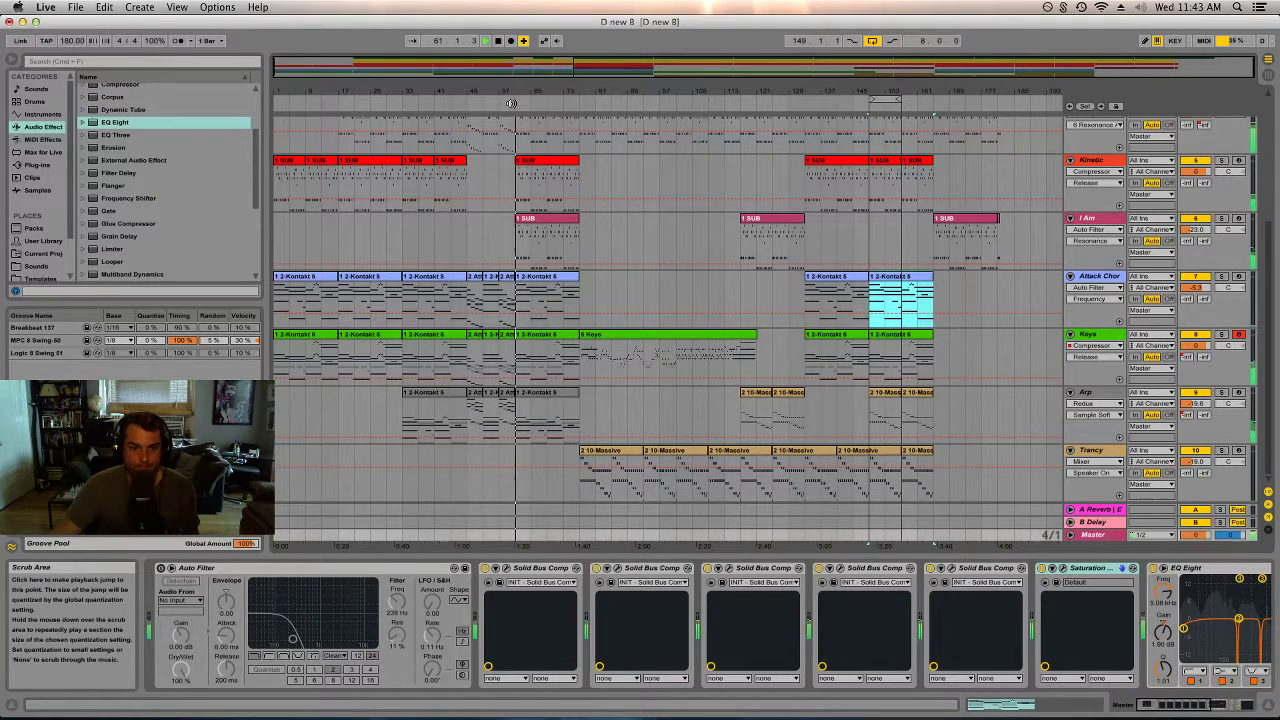
key(Tab)
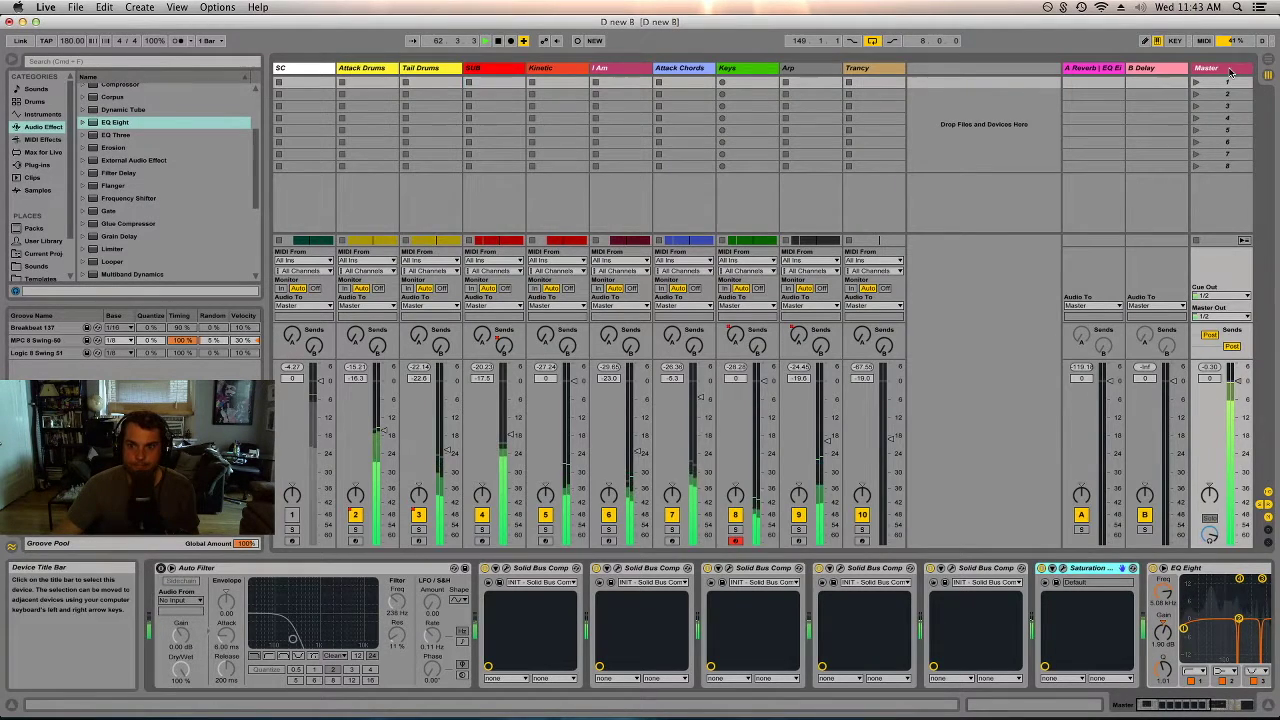
- Inspect the Master's EQ Eight, Limiter and Spectrum during playback, and save the Live Set
click(1195, 704)
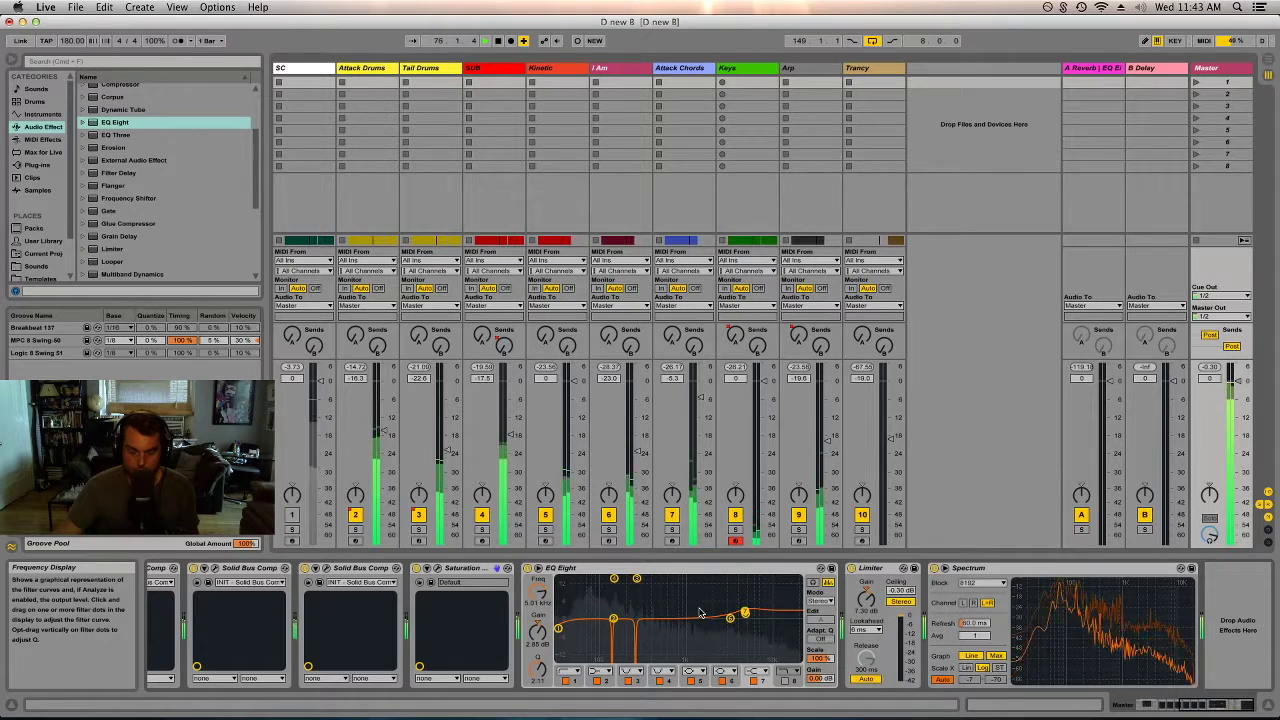
key(super+s)
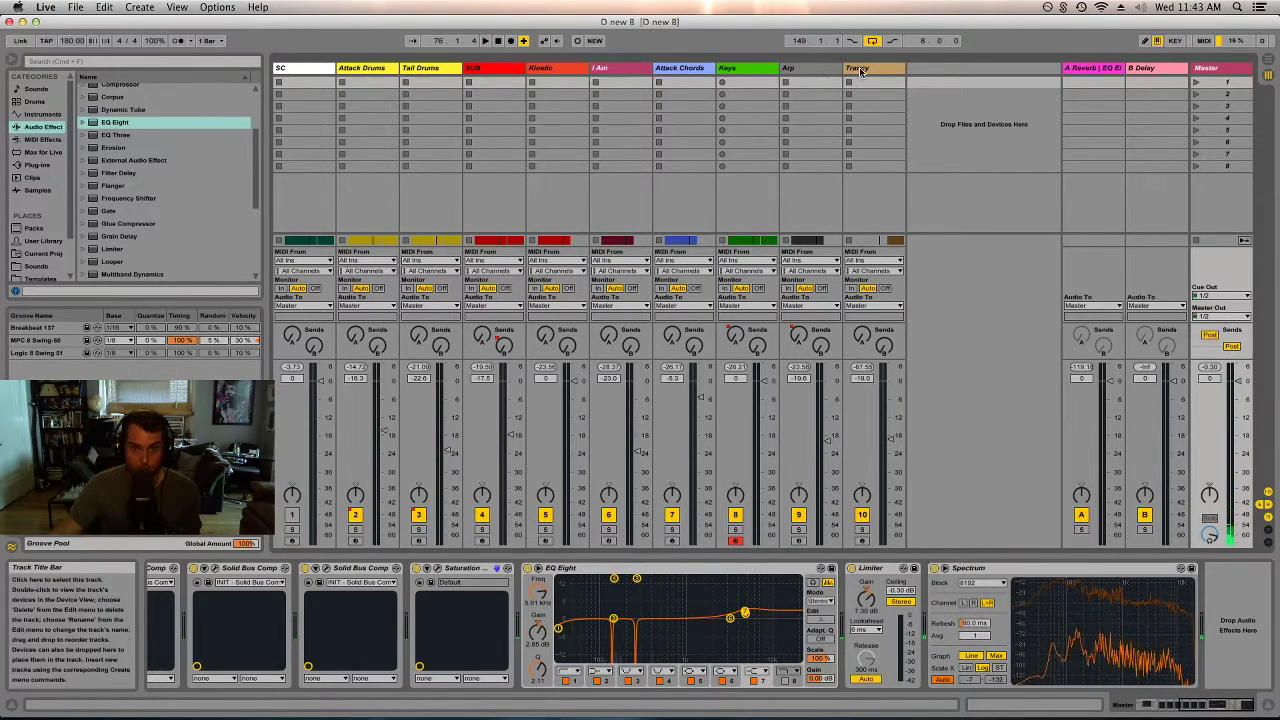
- Start playback from the Arp clip at bar 33 and solo Tail Drums while watching the Master's Spectrum
click(857, 102)
key(Tab)
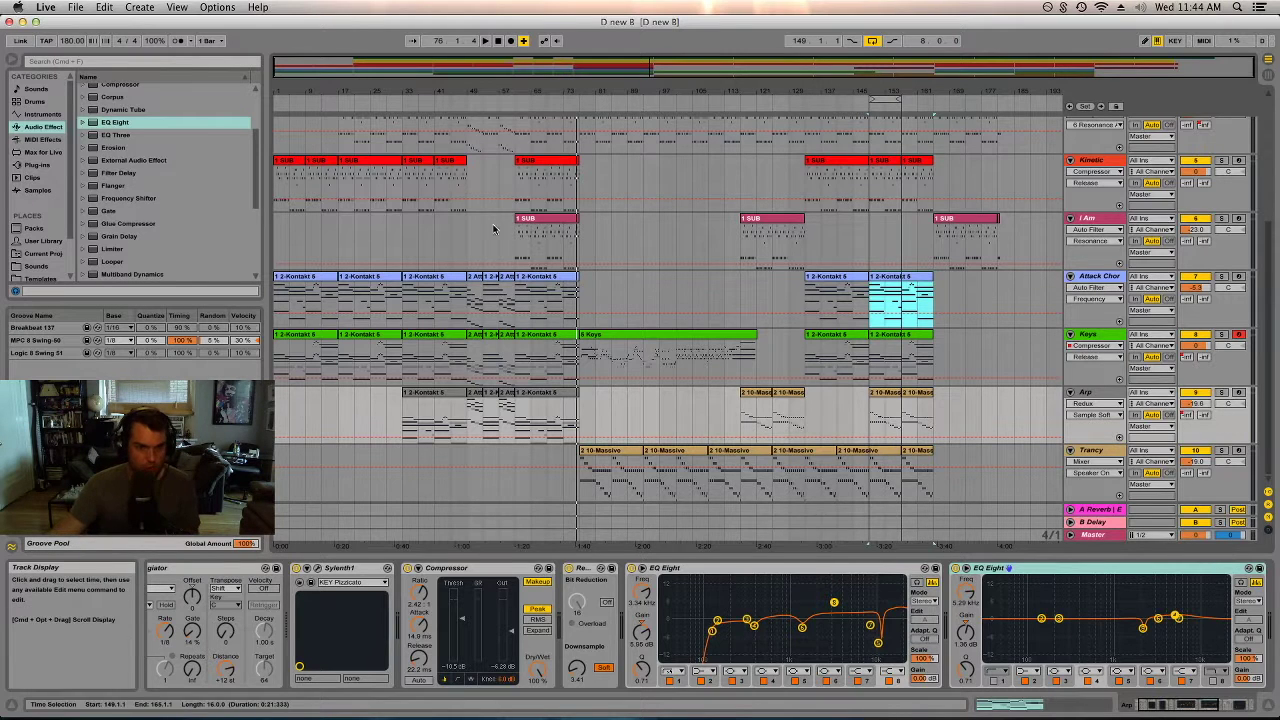
click(436, 393)
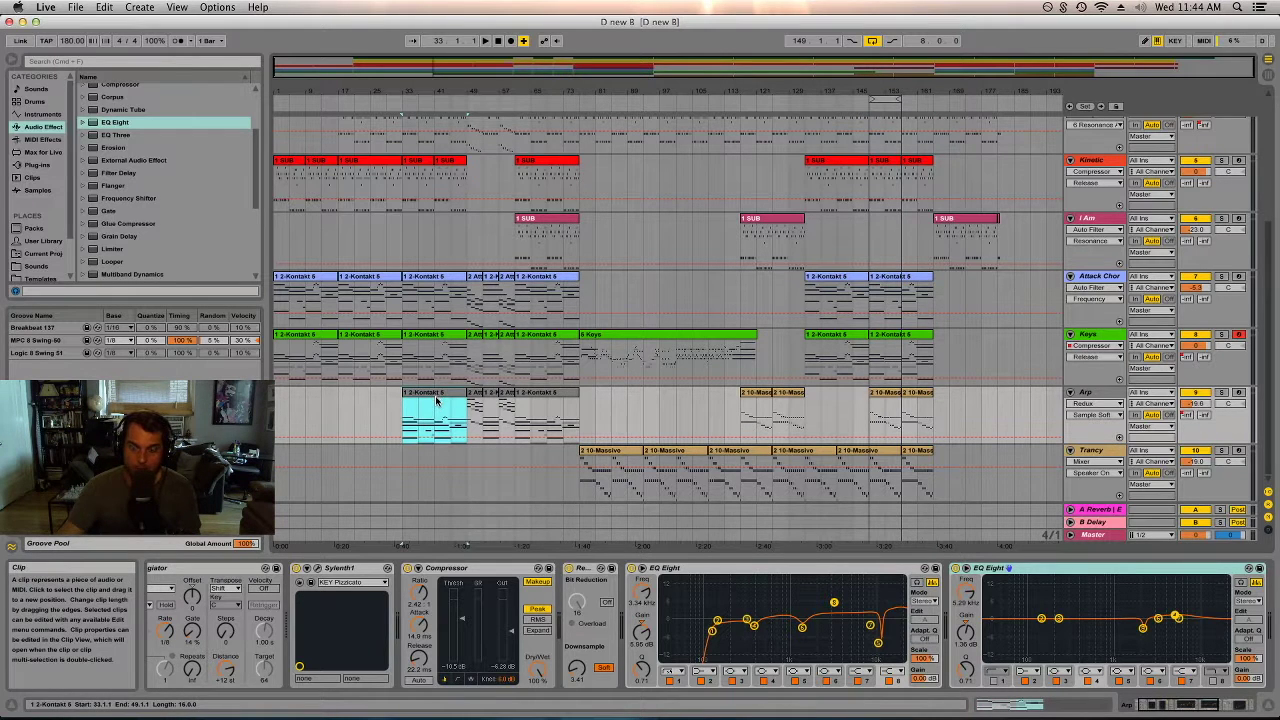
key(Tab)
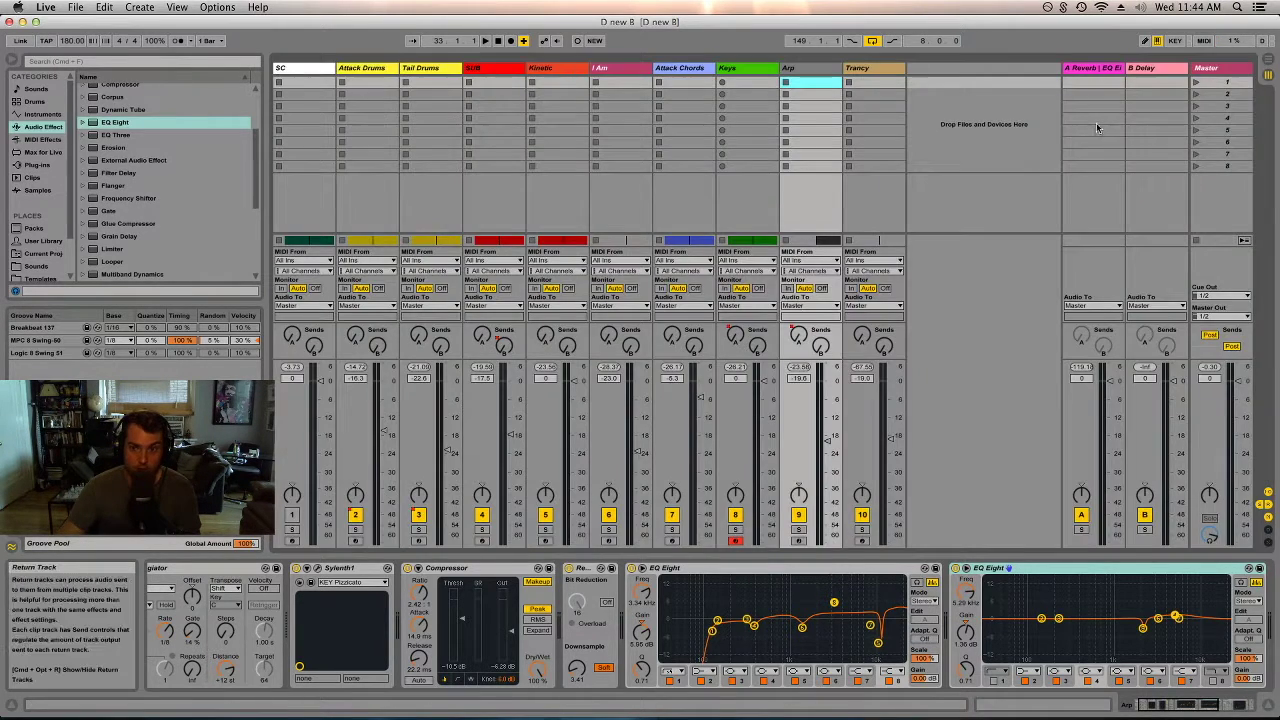
click(1213, 73)
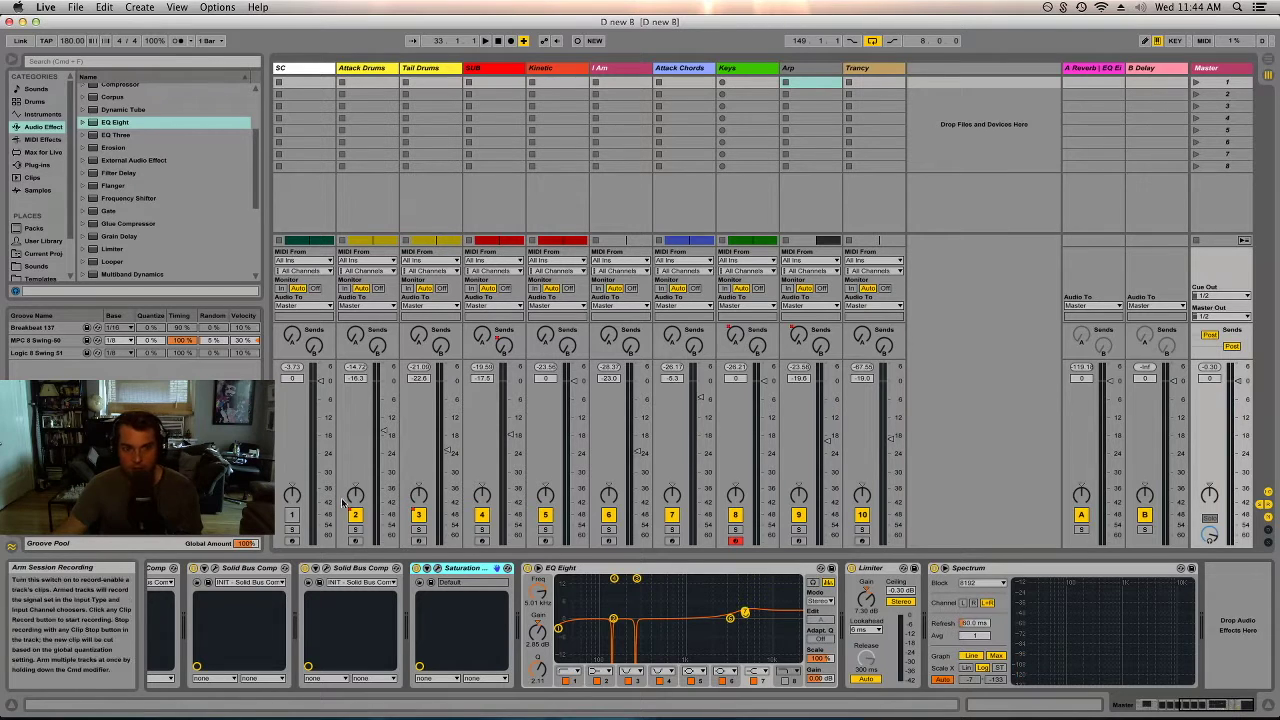
click(424, 71)
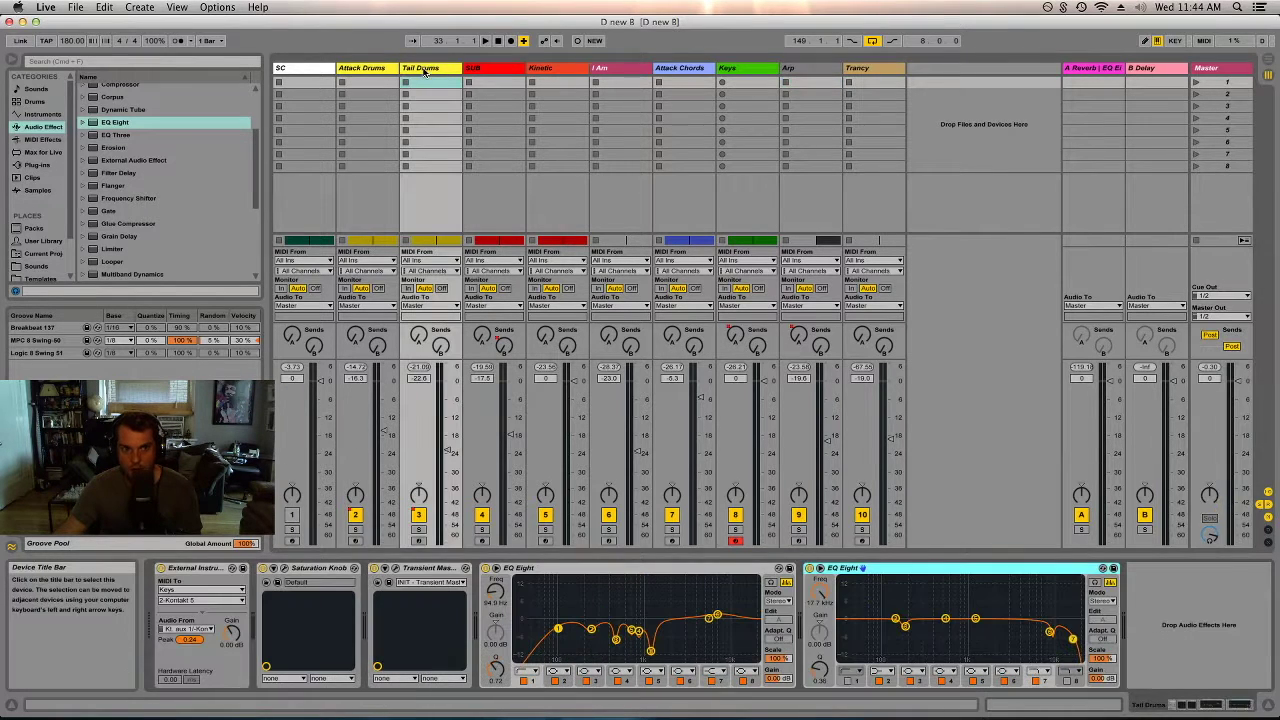
key(space)
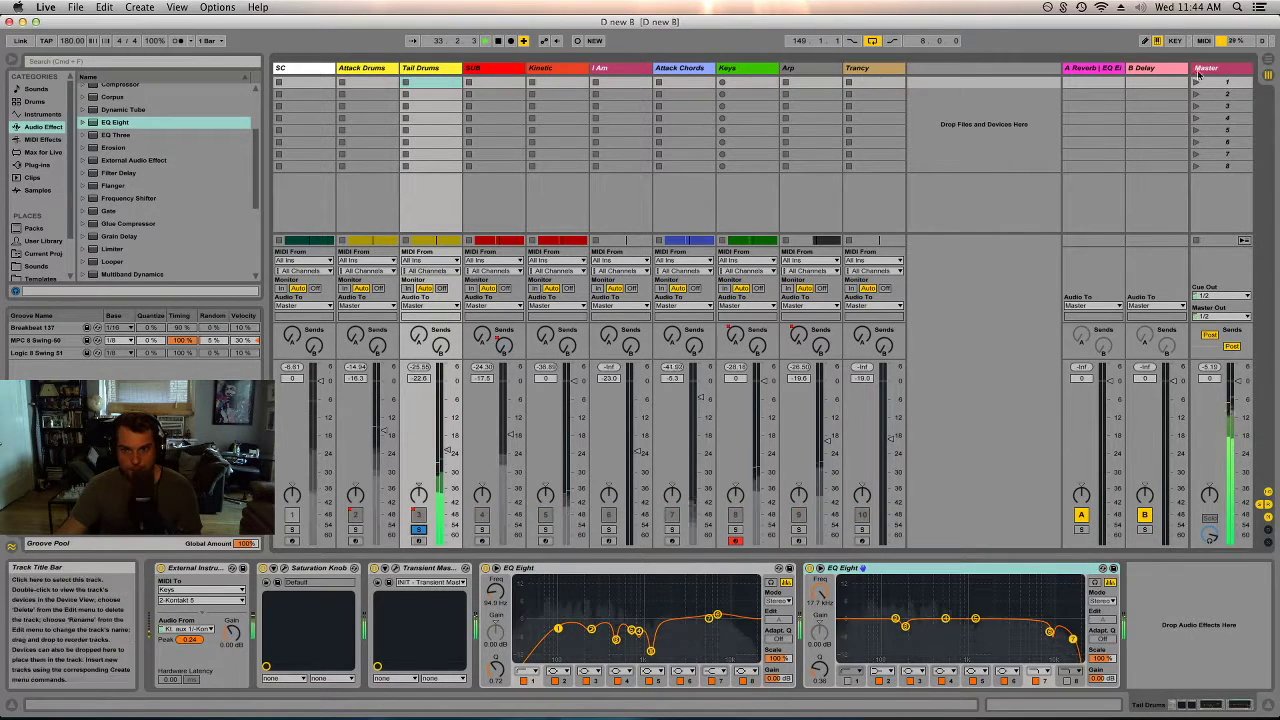
click(1222, 540)
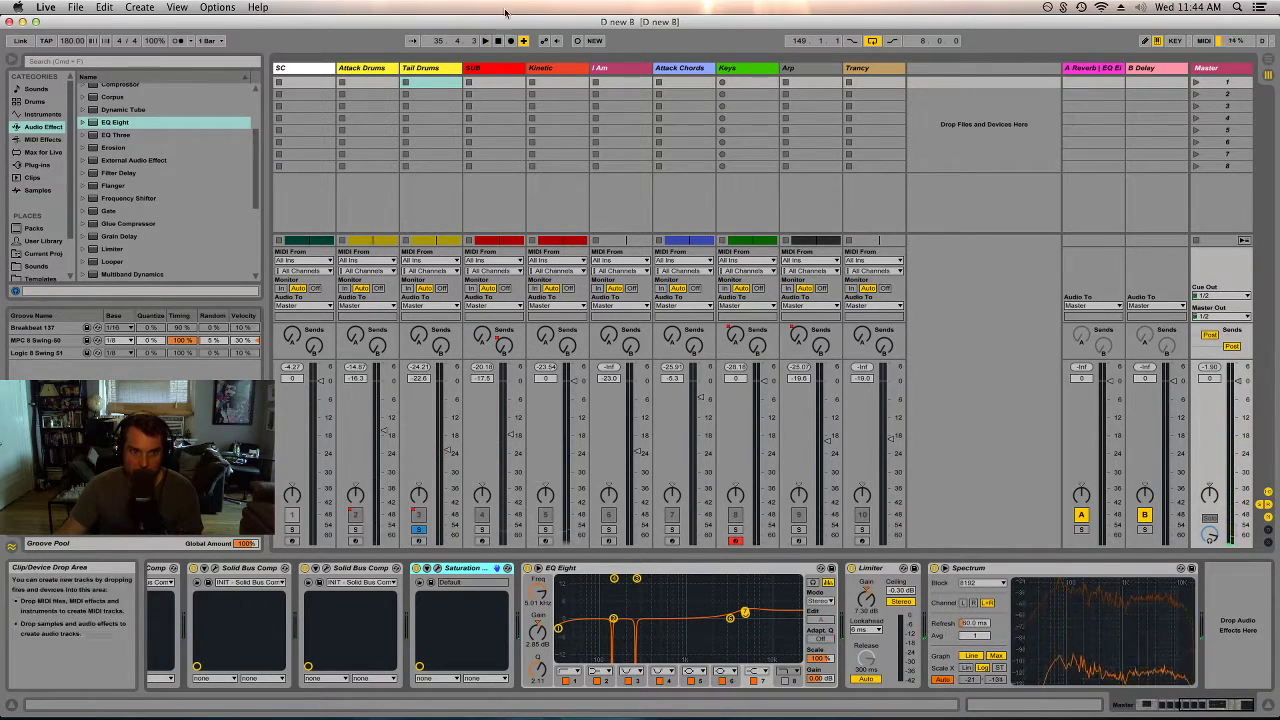
- Boost band 4 of Tail Drums' second EQ Eight to find the resonance, cut it by 6.90 dB at 748 Hz, and unsolo the track
click(427, 75)
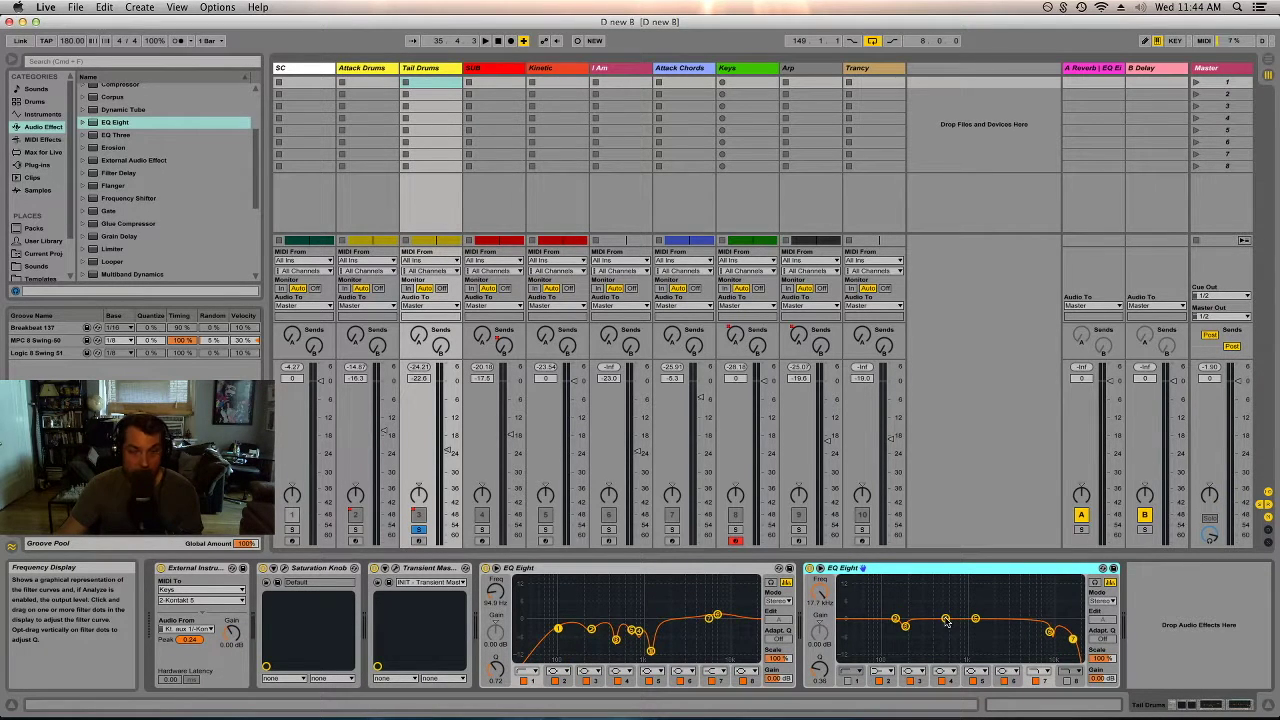
key(space)
drag(946, 621, 951, 579)
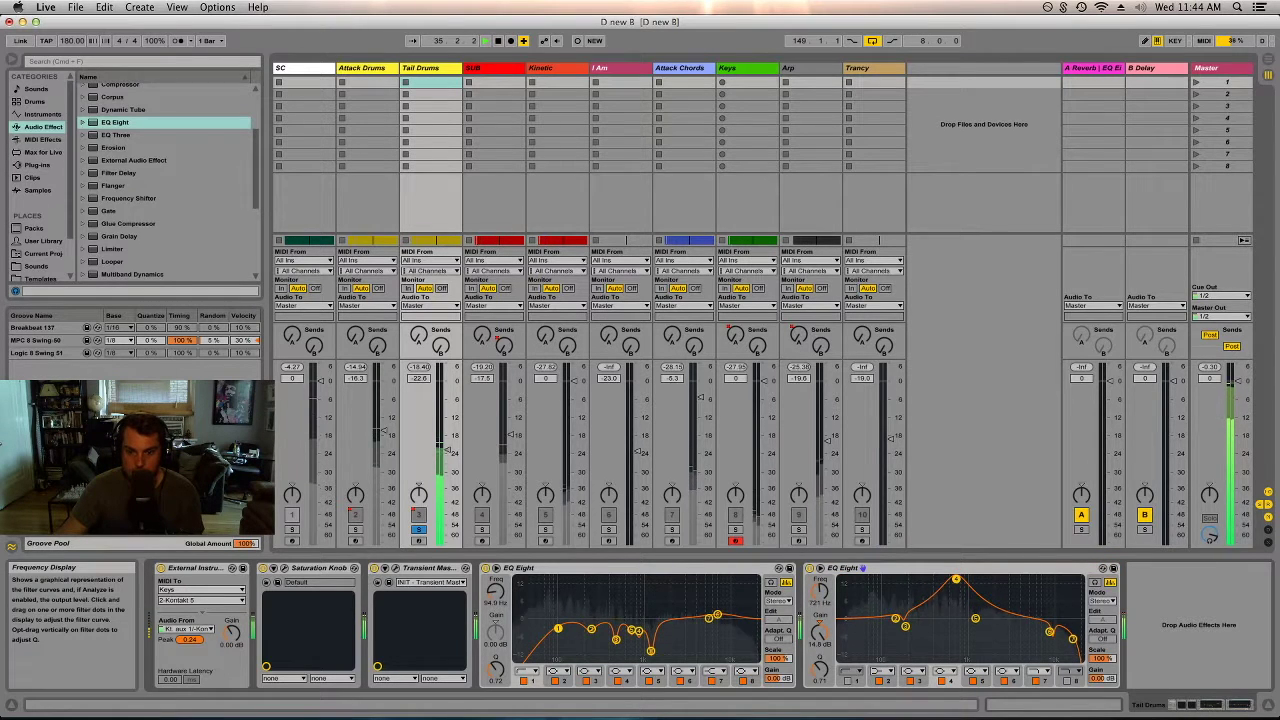
drag(957, 580, 957, 636)
click(418, 527)
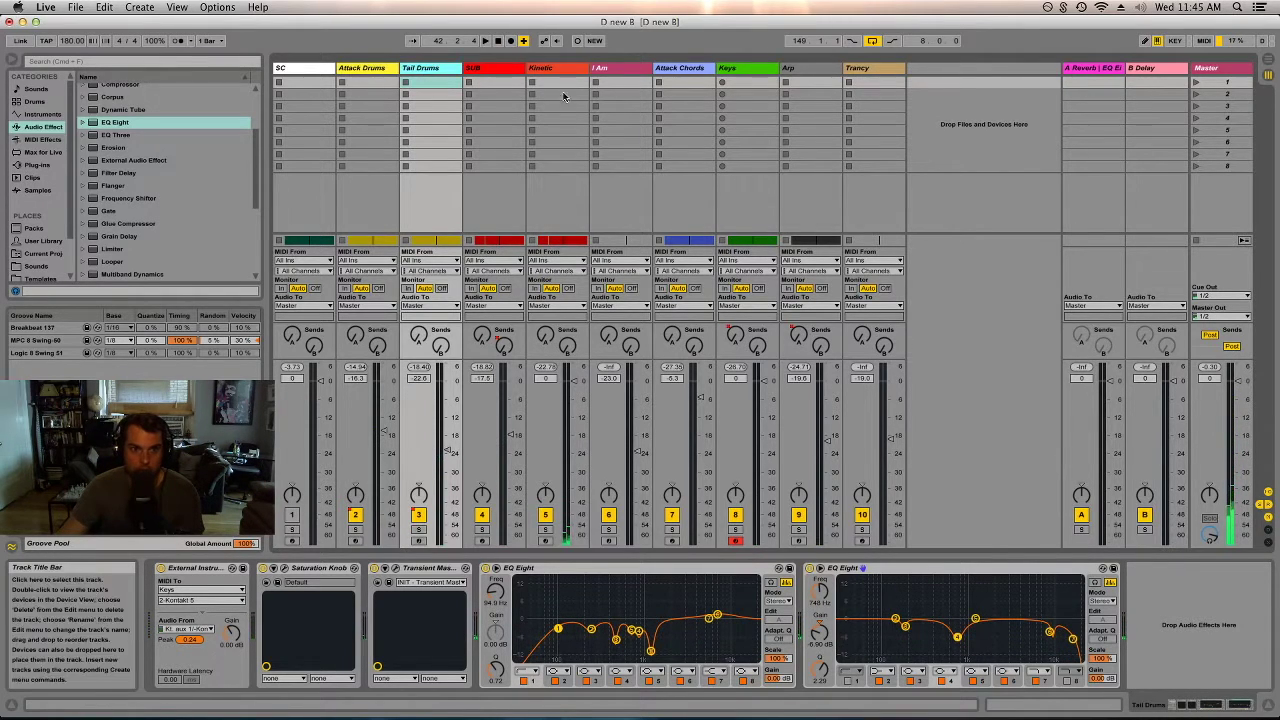
- Play the mix from bar 61 with the Master's Spectrum shown, and mute Tail Drums, Attack Drums and SUB
key(Tab)
key(Tab)
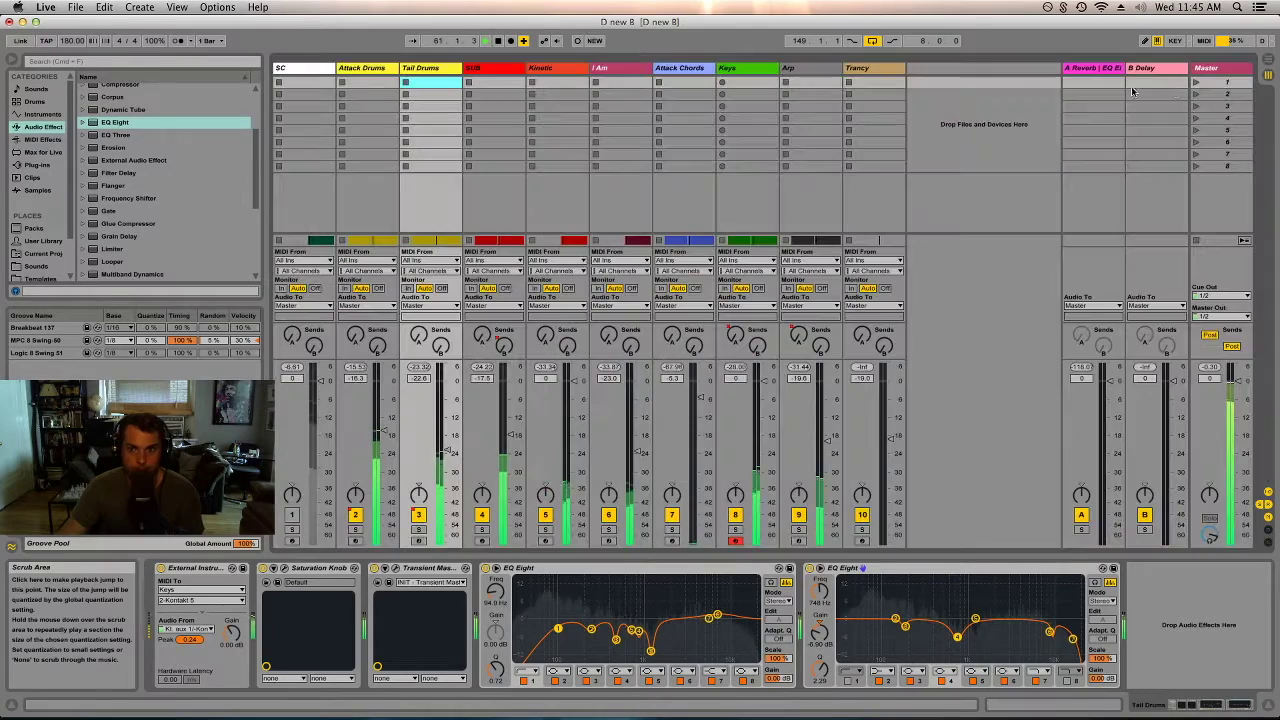
click(1095, 452)
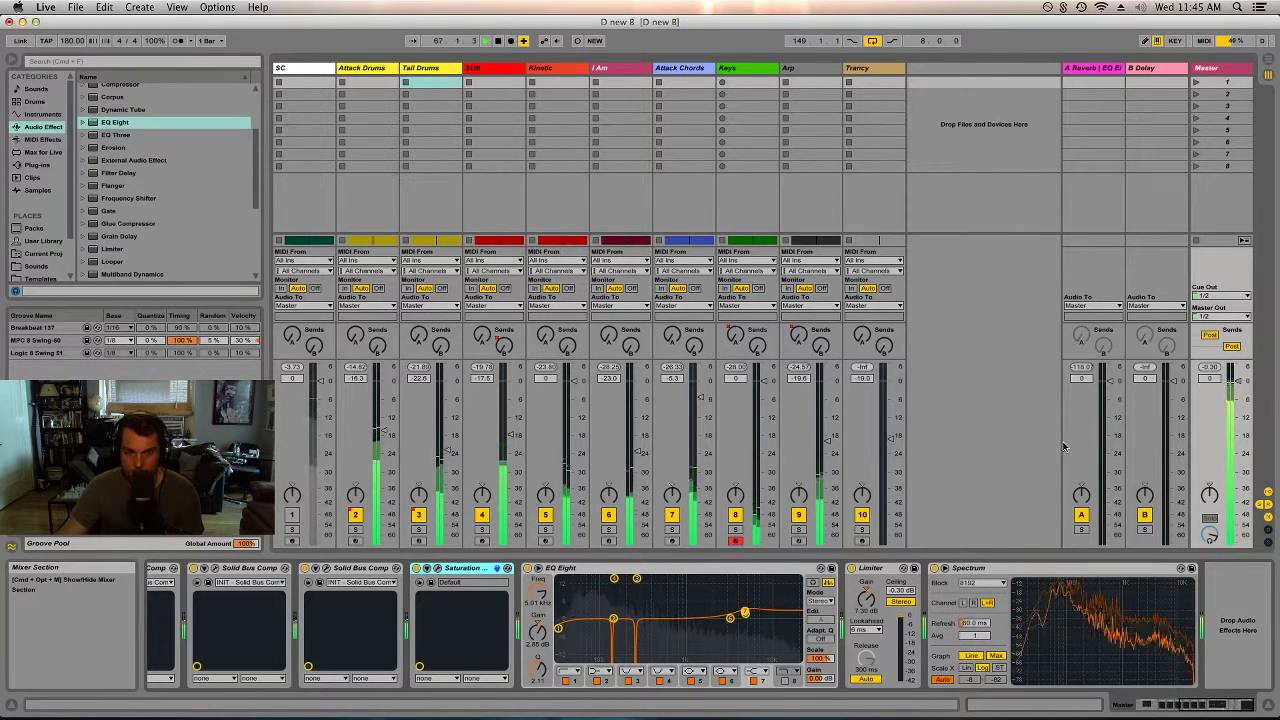
click(419, 515)
click(355, 515)
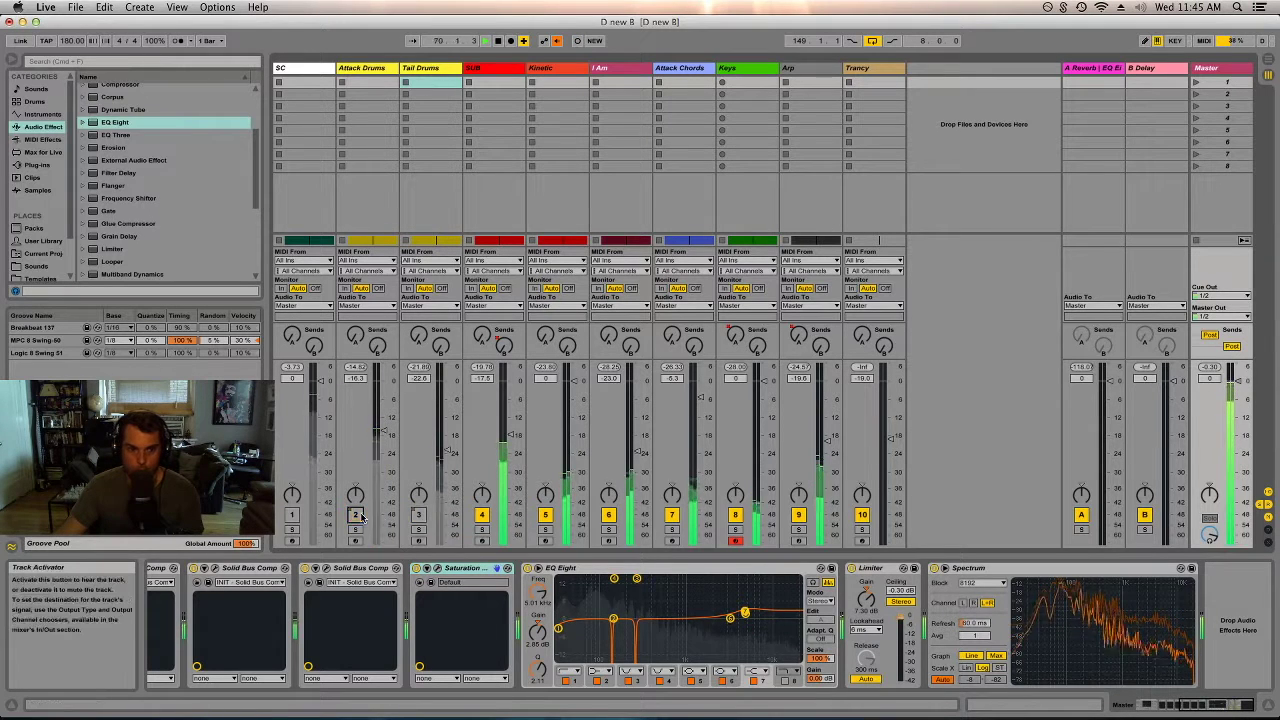
click(481, 515)
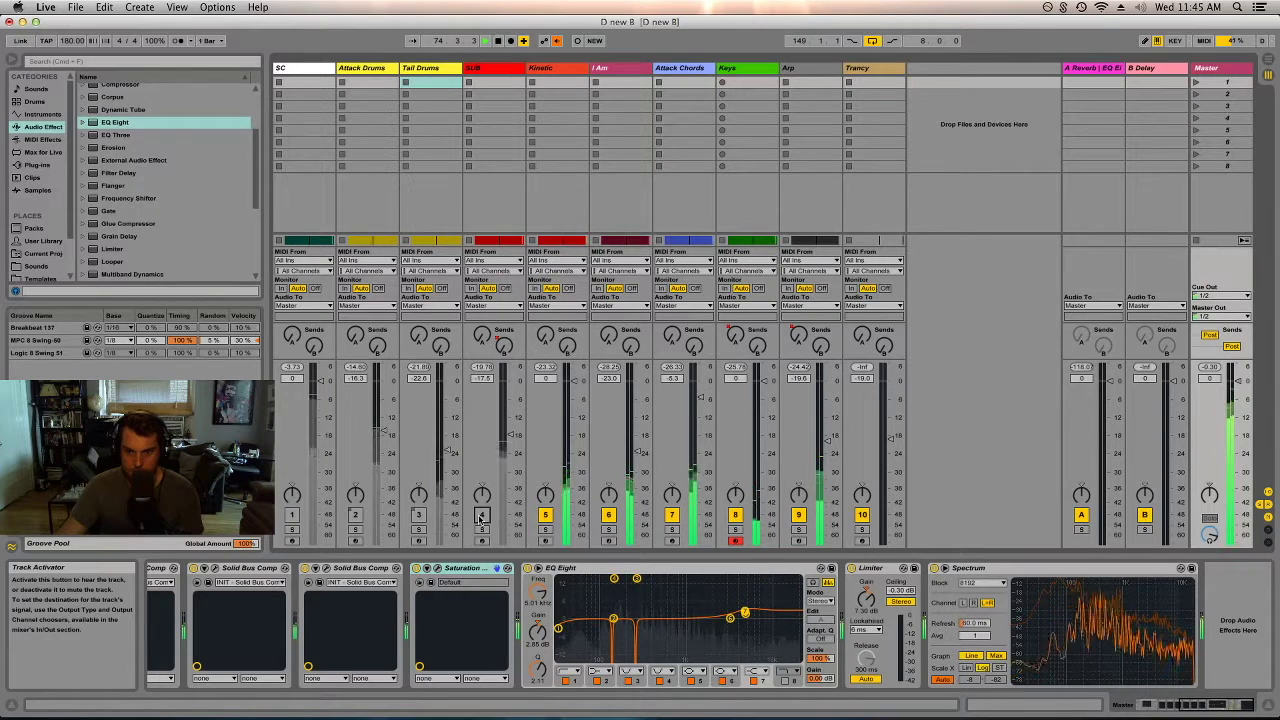
- Solo Kinetic, loop its clip at bar 61, and watch the looped part in the Master's Spectrum
click(545, 531)
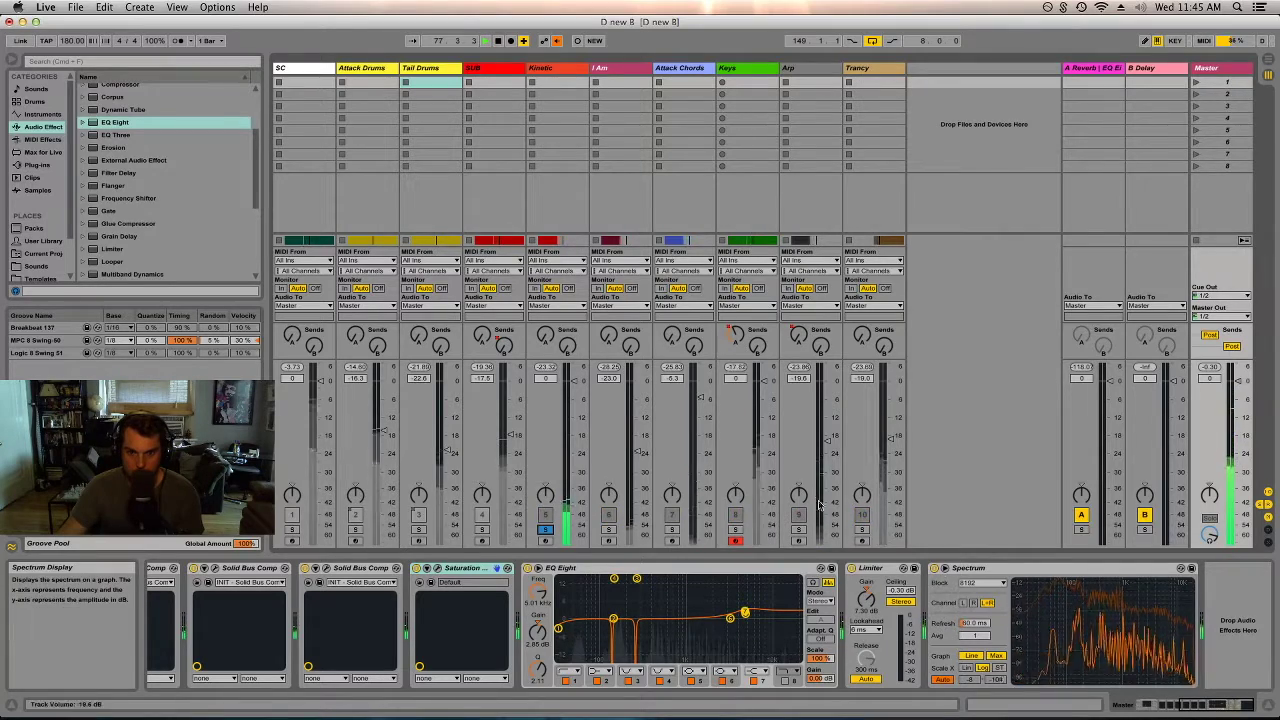
key(Tab)
click(545, 165)
key(super+l)
key(space)
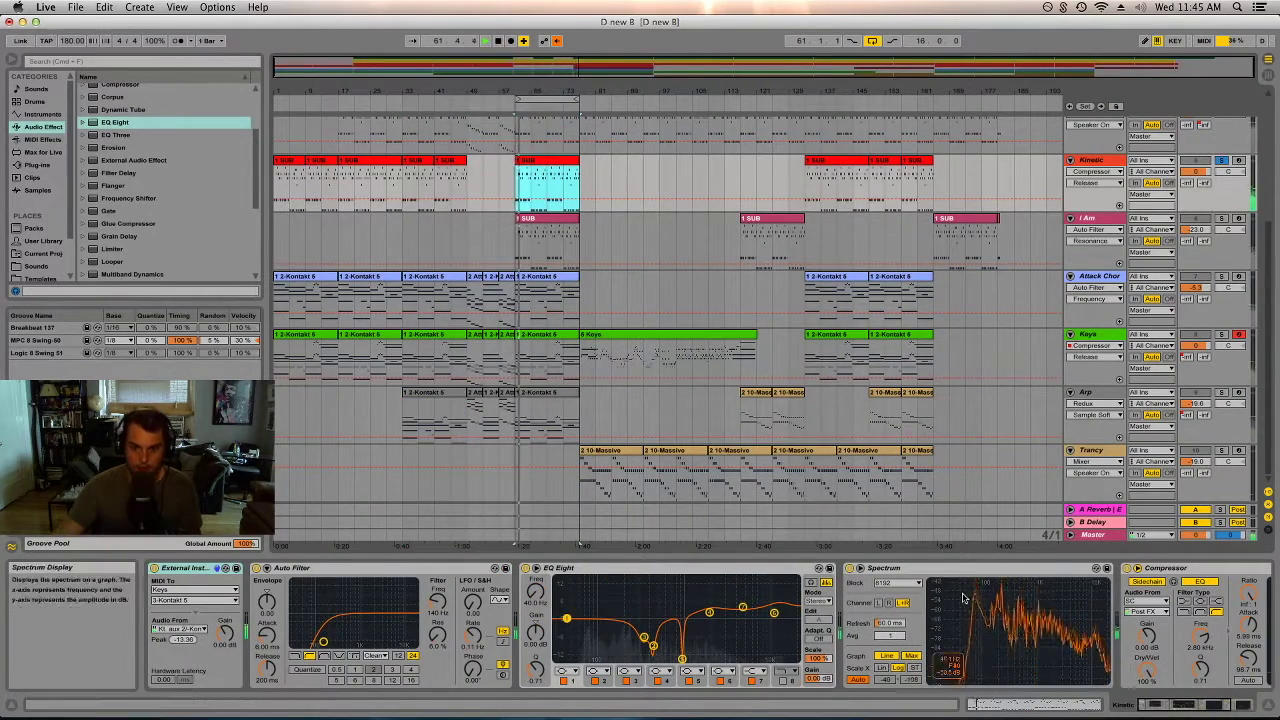
key(Tab)
click(1220, 430)
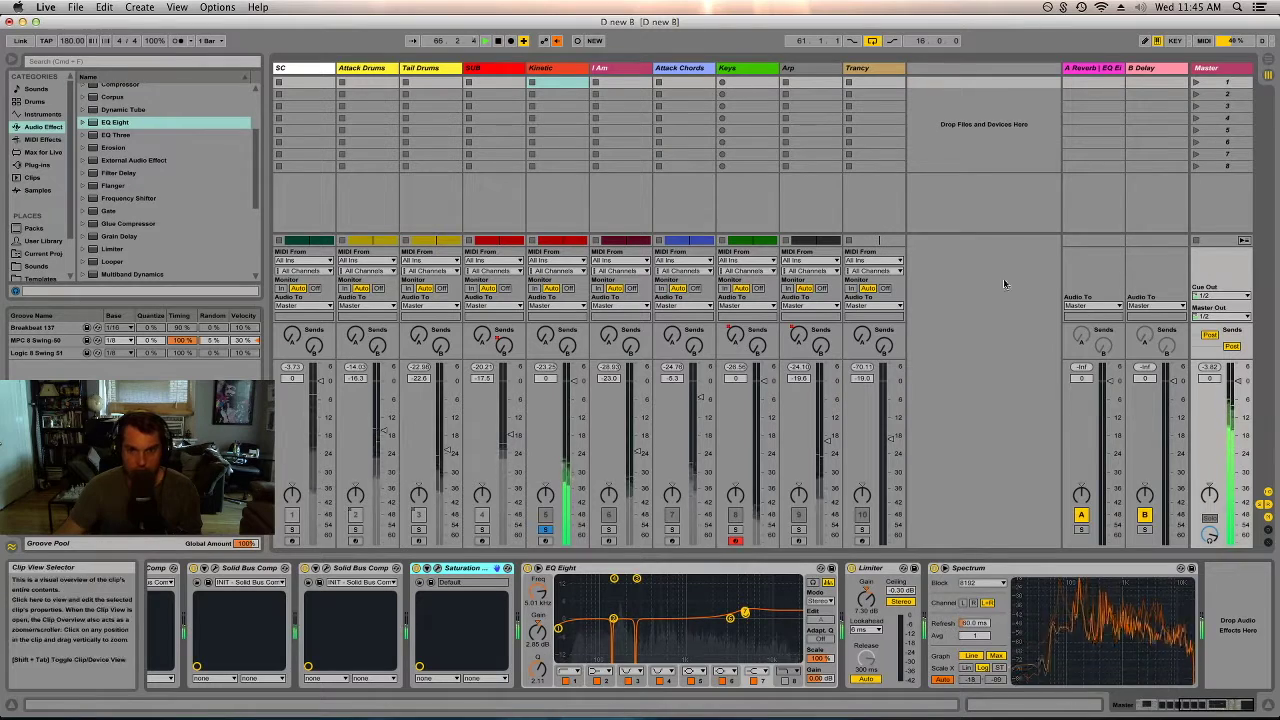
- Change band 1 of Kinetic's EQ Eight to a 48 dB/octave low cut at 168 Hz with a Q of 0.61
click(585, 212)
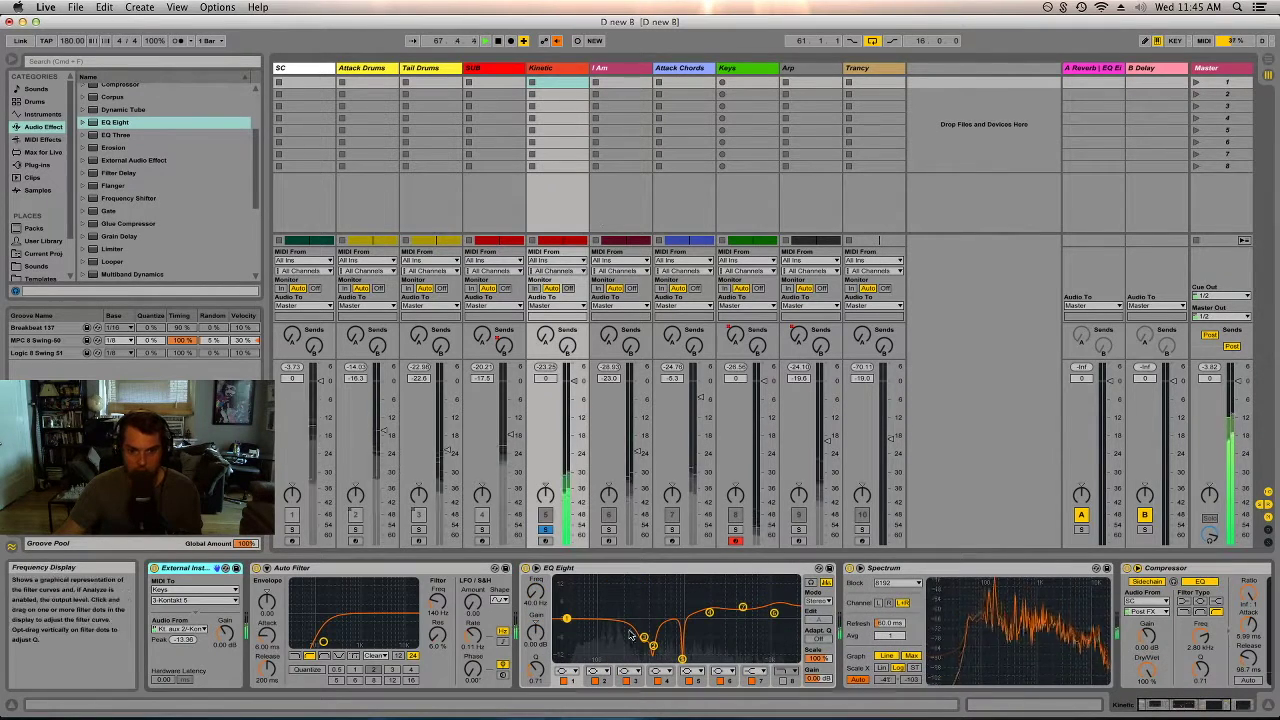
click(566, 670)
click(563, 593)
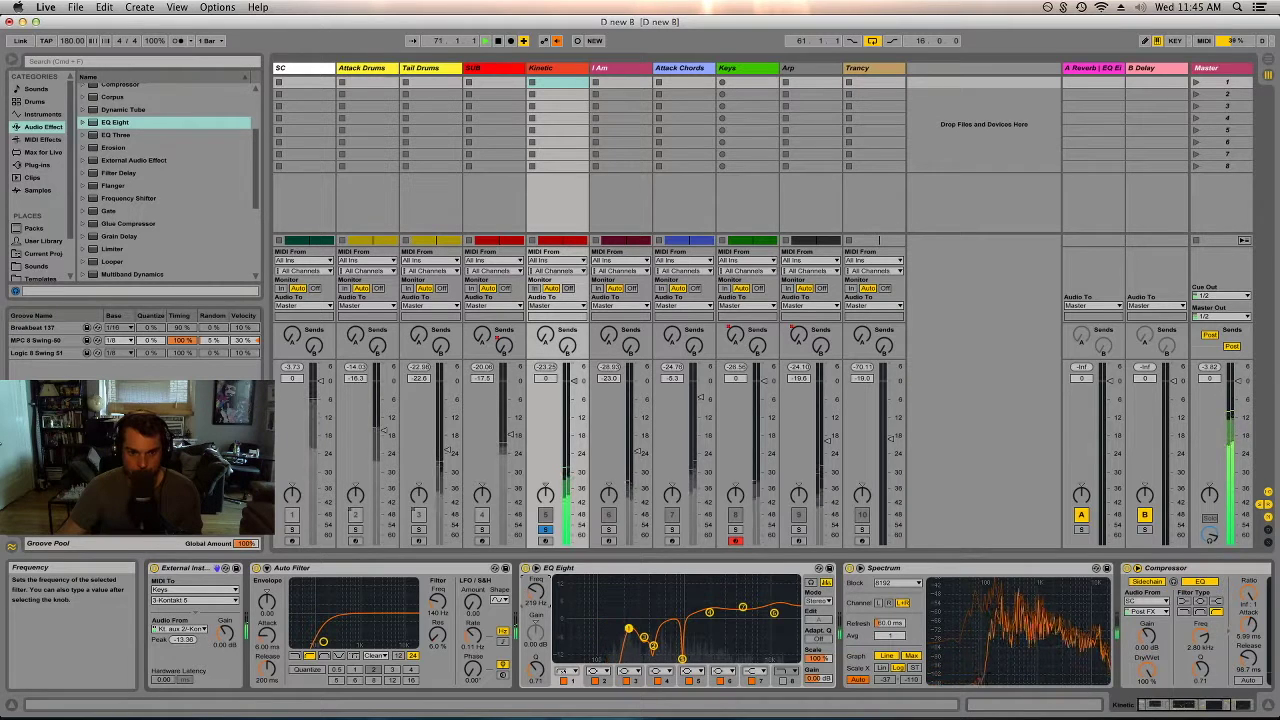
drag(536, 593, 536, 598)
drag(536, 667, 536, 673)
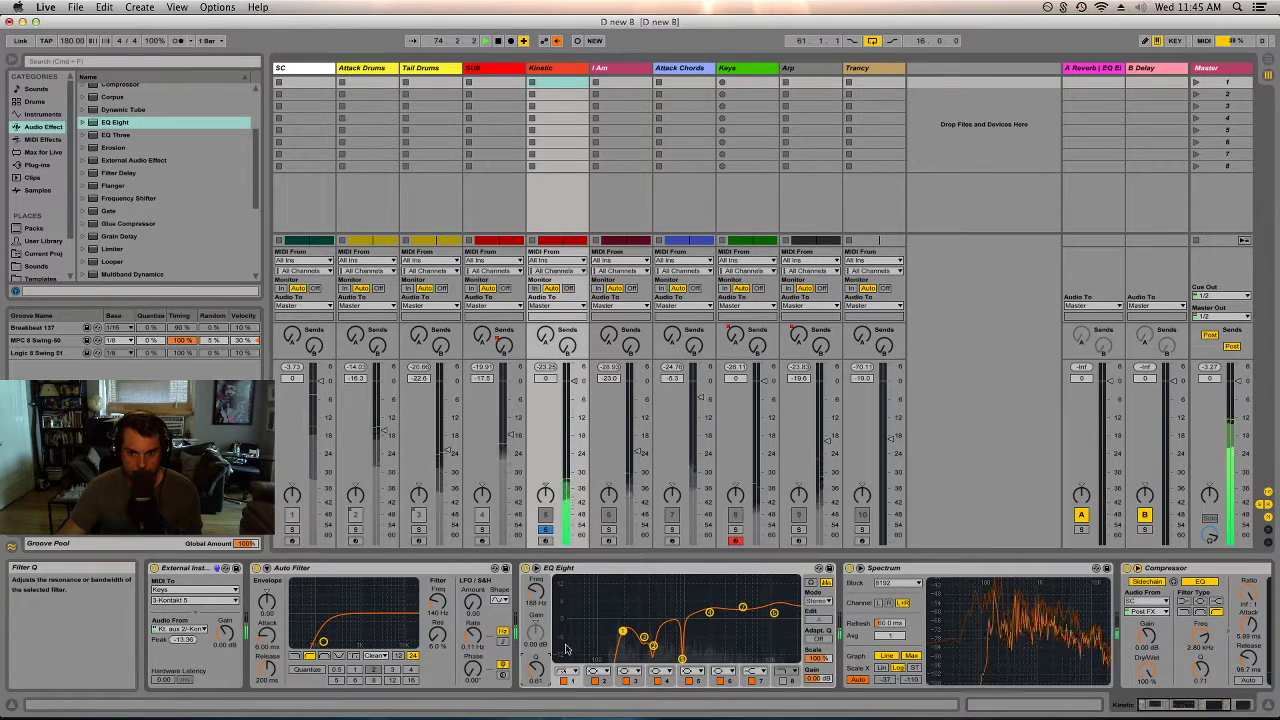
- Solo I Am and set band 1 of its EQ Eight to a 48 dB/octave low cut at 169 Hz with a Q of 0.75
click(1210, 70)
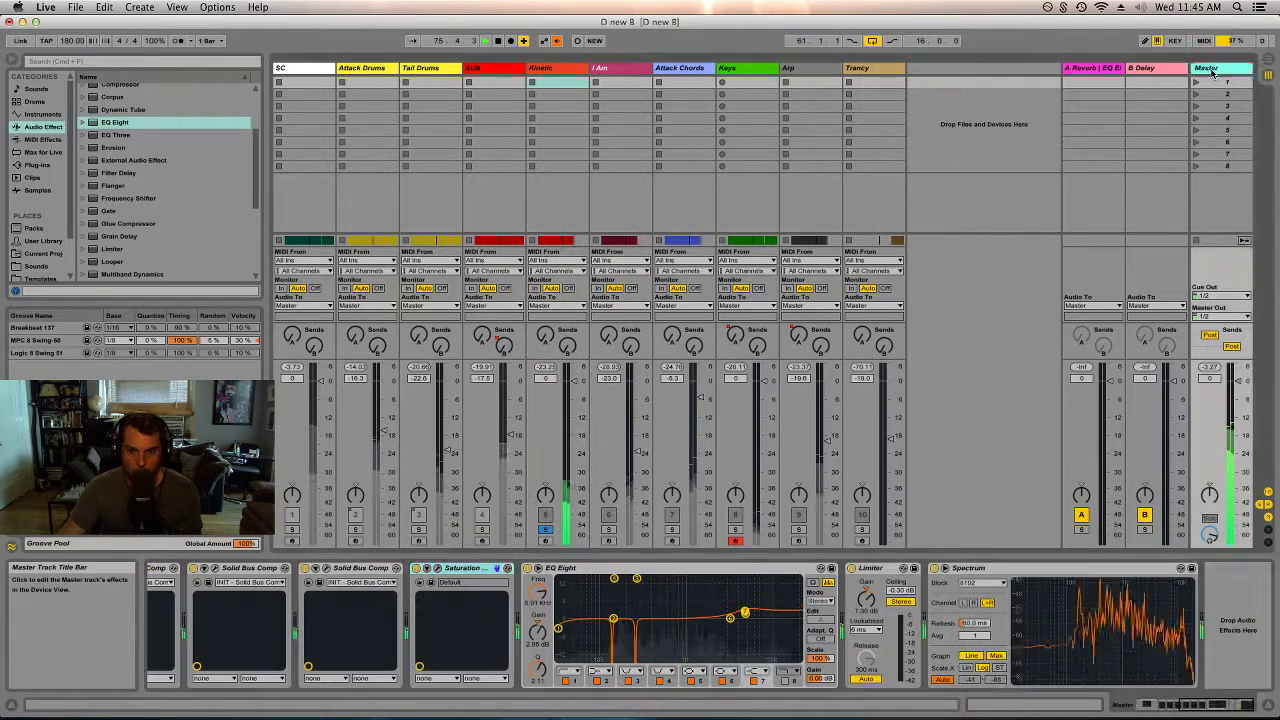
click(607, 529)
click(607, 529)
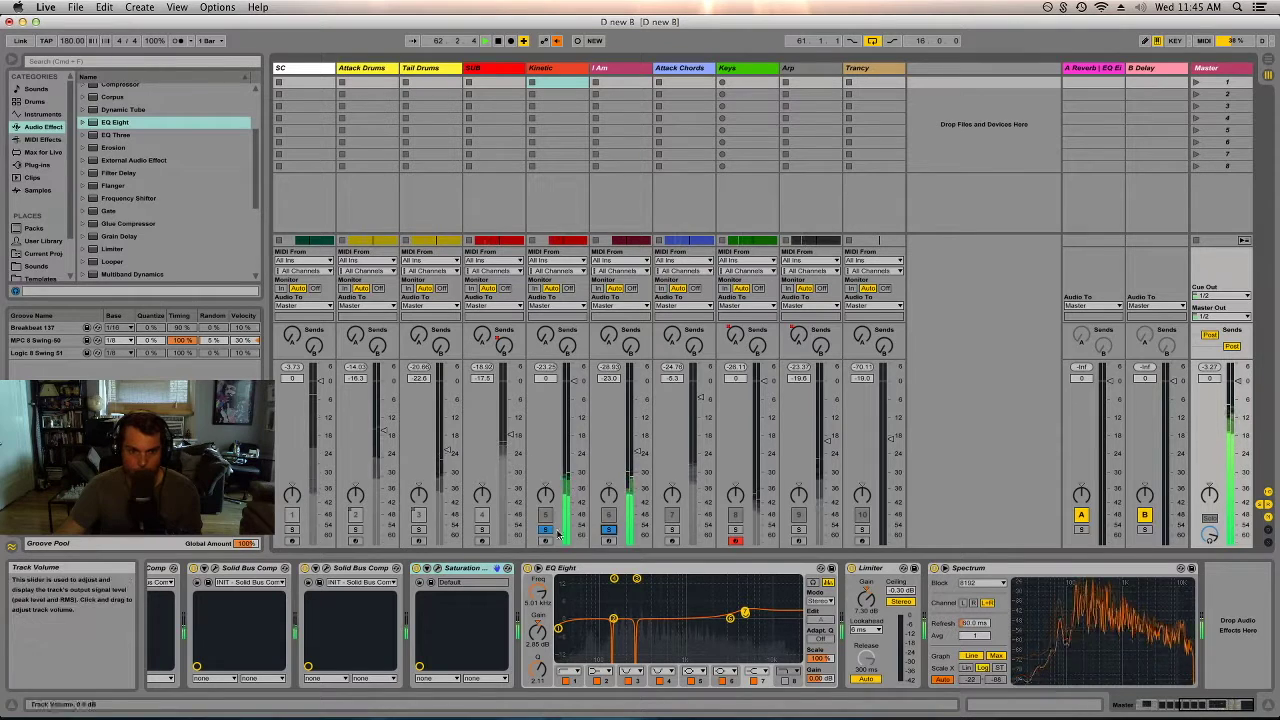
click(607, 529)
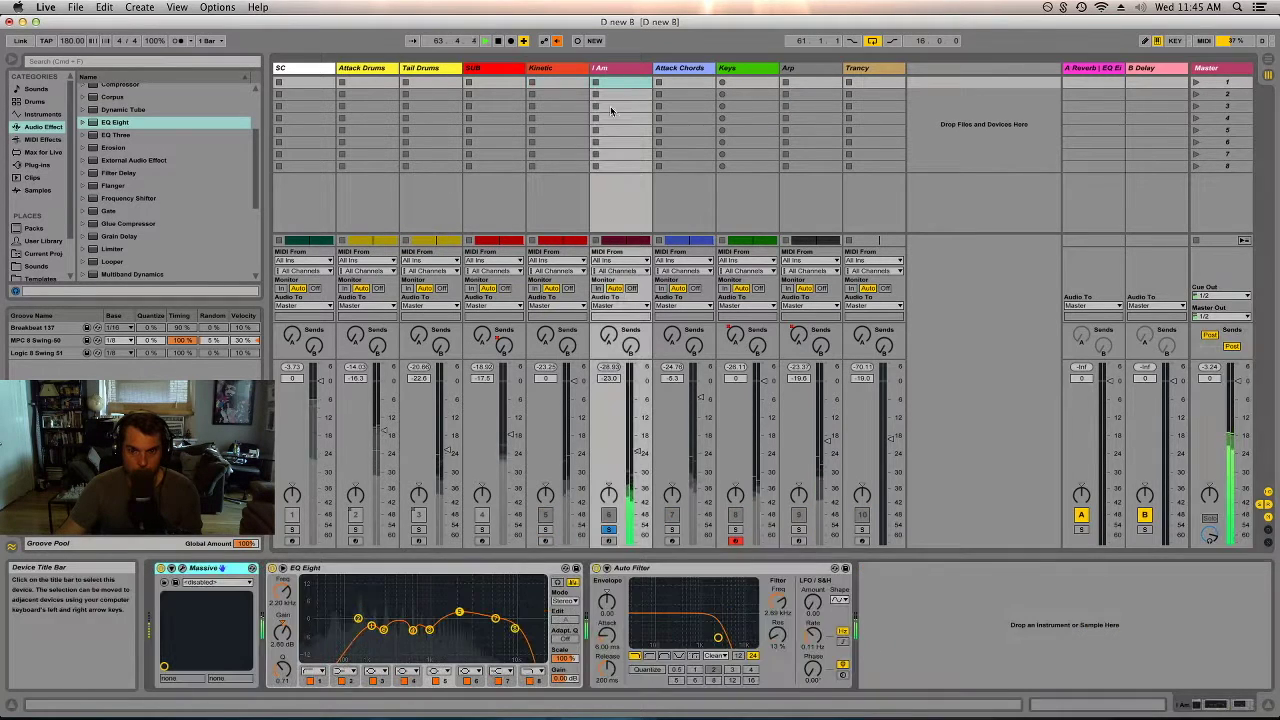
click(313, 671)
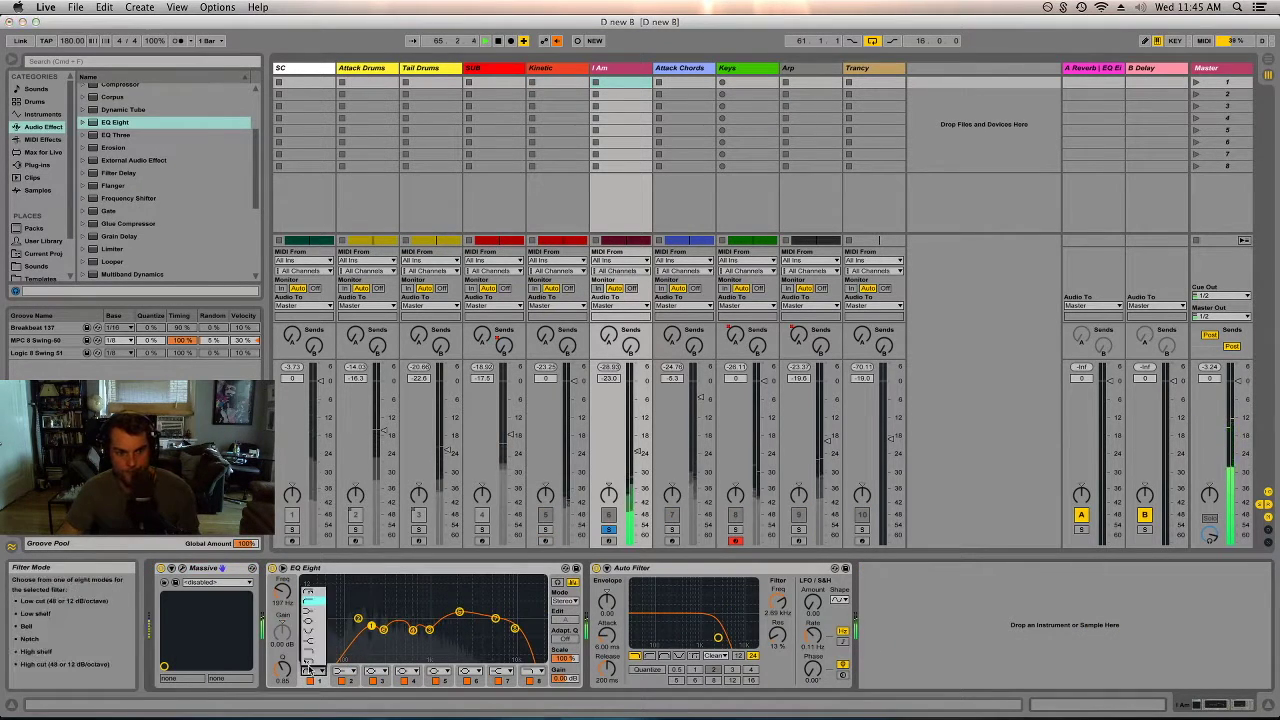
click(316, 595)
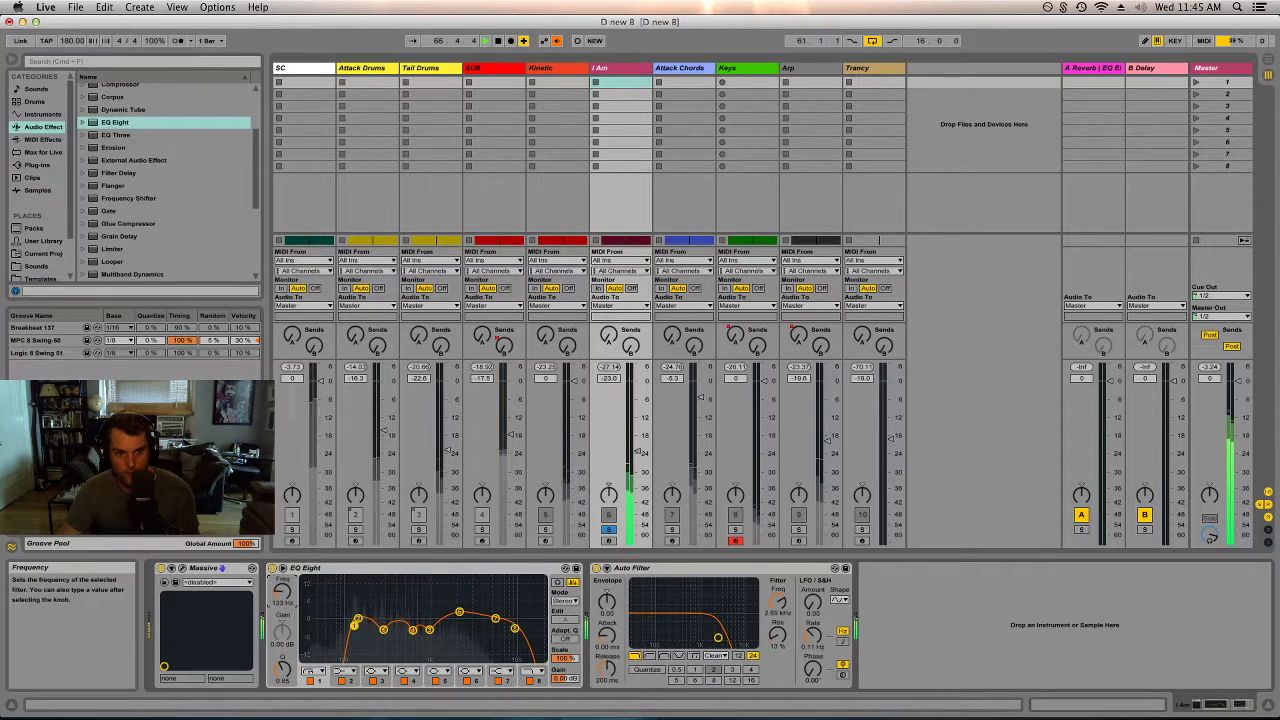
drag(283, 592, 288, 596)
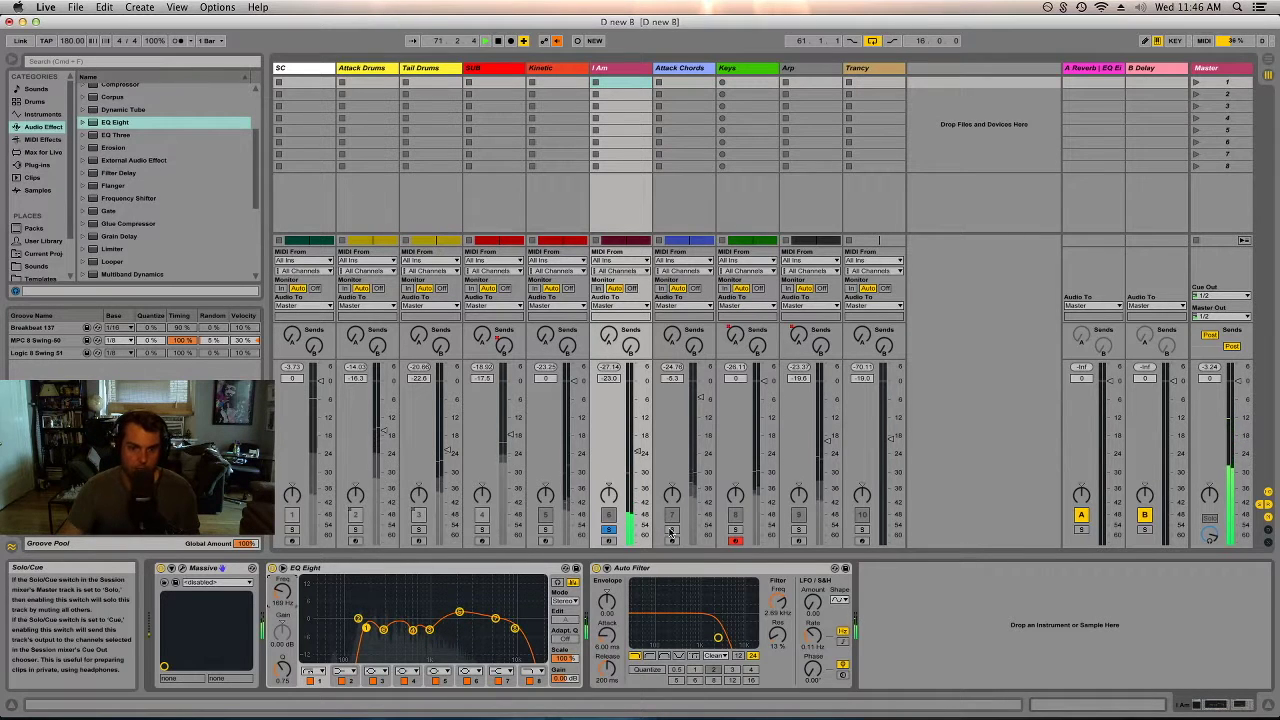
- Solo Attack Chords instead of I Am and cut band 3 of its EQ Eight by 7.85 dB at 279 Hz with a Q of 1.04
click(608, 530)
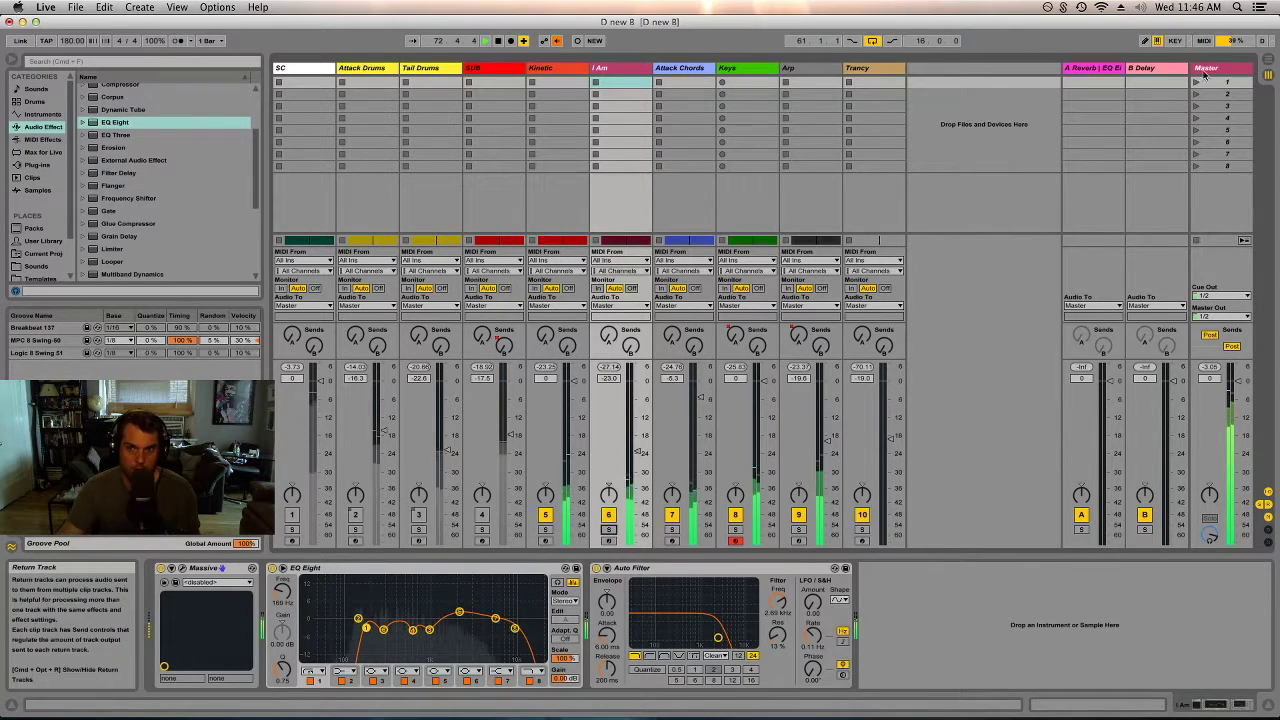
click(671, 530)
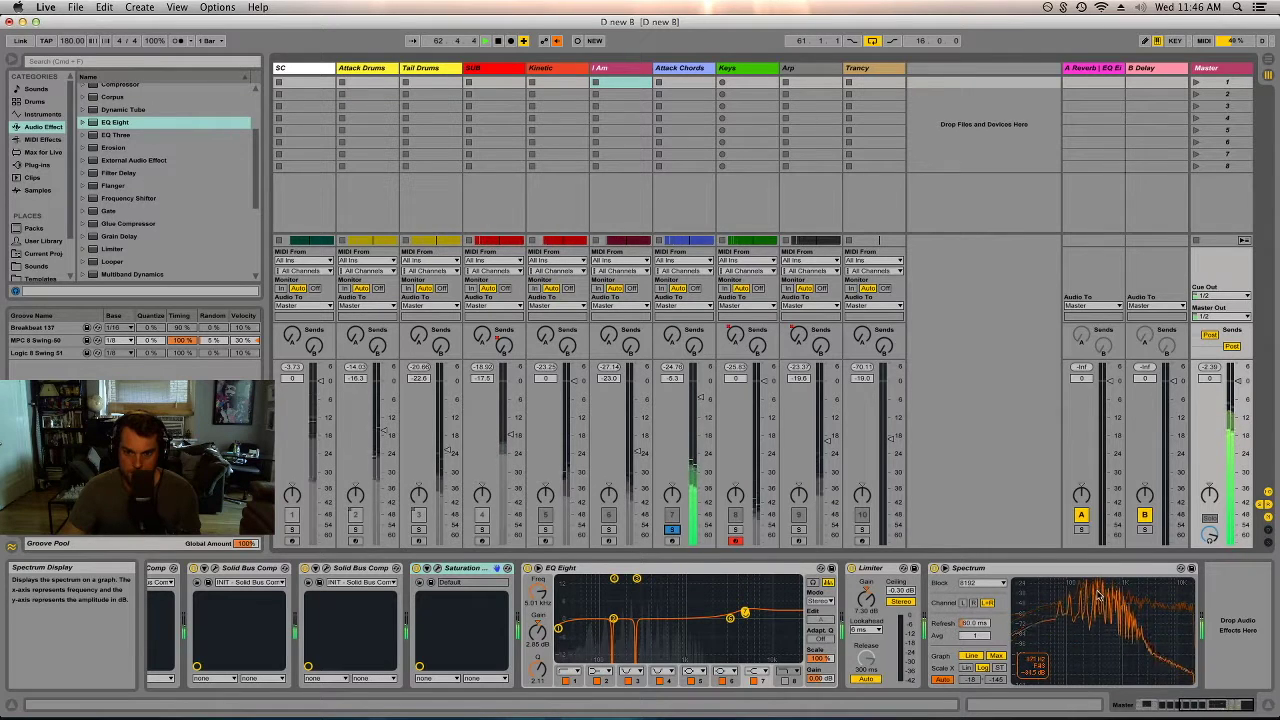
click(684, 120)
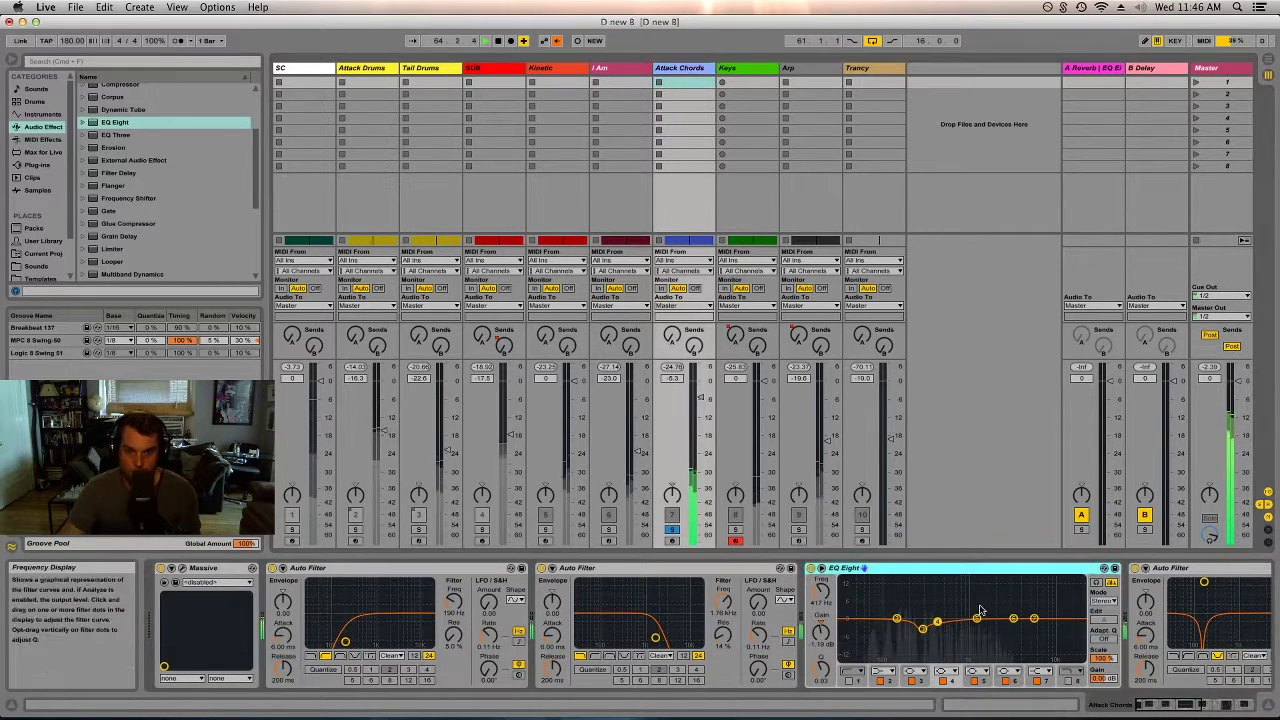
drag(926, 628, 926, 642)
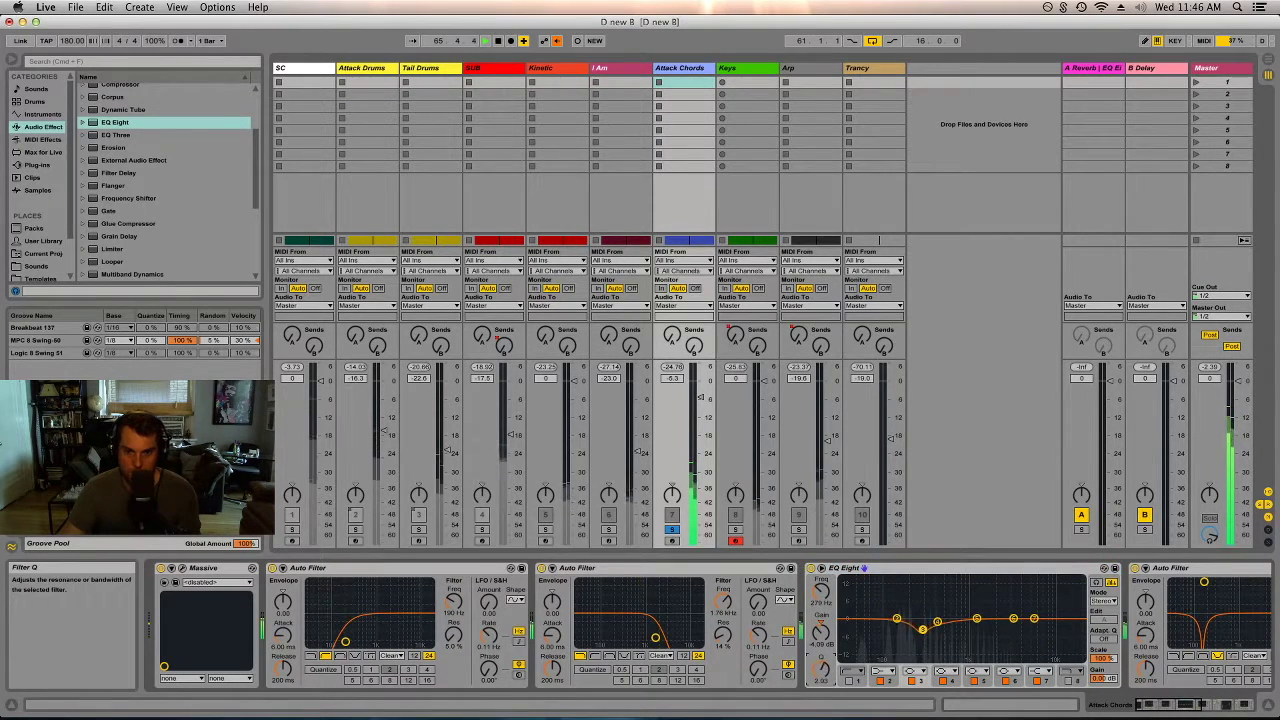
mouse_move(922, 630)
mouse_down()
mouse_move(922, 579)
mouse_move(922, 630)
mouse_up()
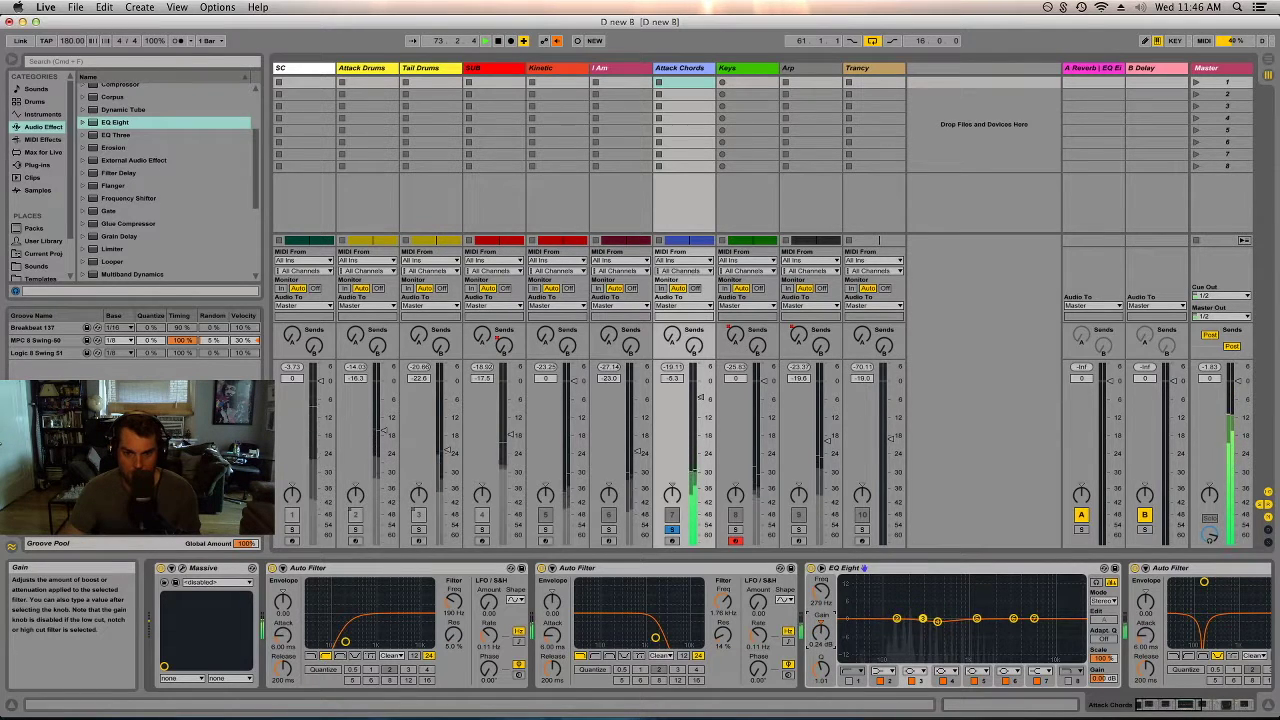
drag(820, 665, 820, 645)
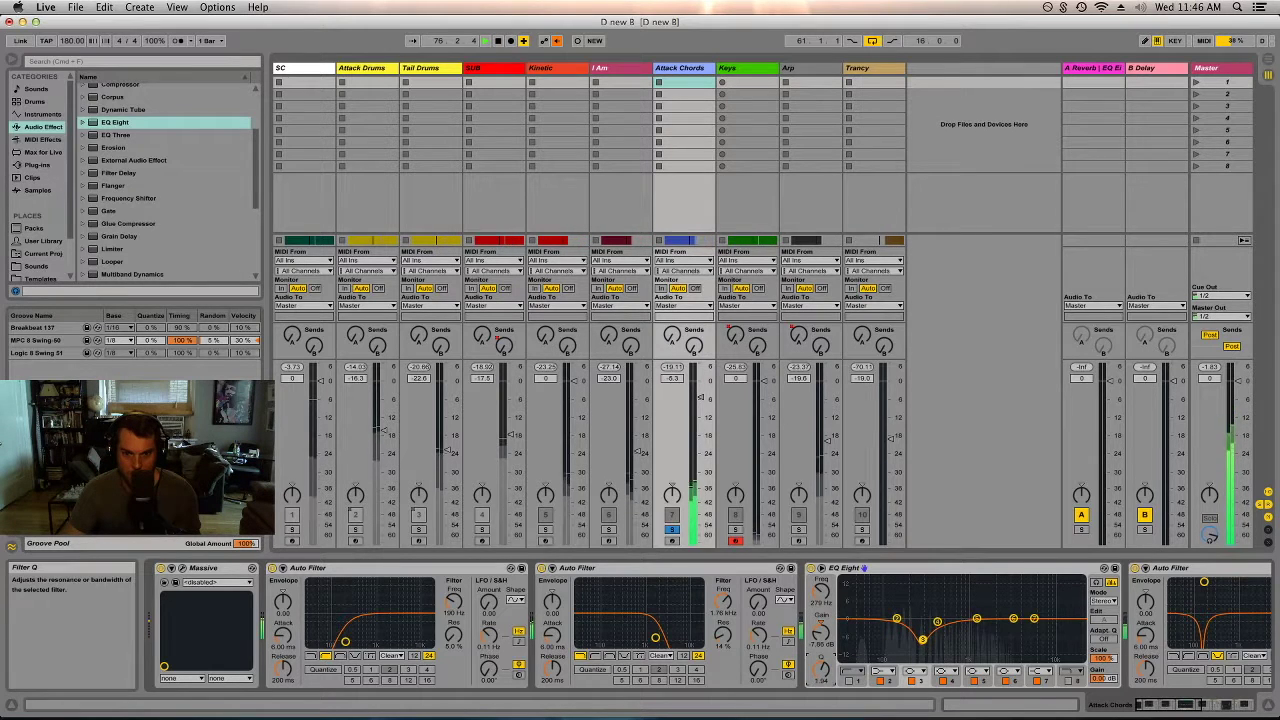
- Solo Arp and set band 1 of its first EQ Eight to a low cut at 164 Hz with a Q of 0.61
click(798, 533)
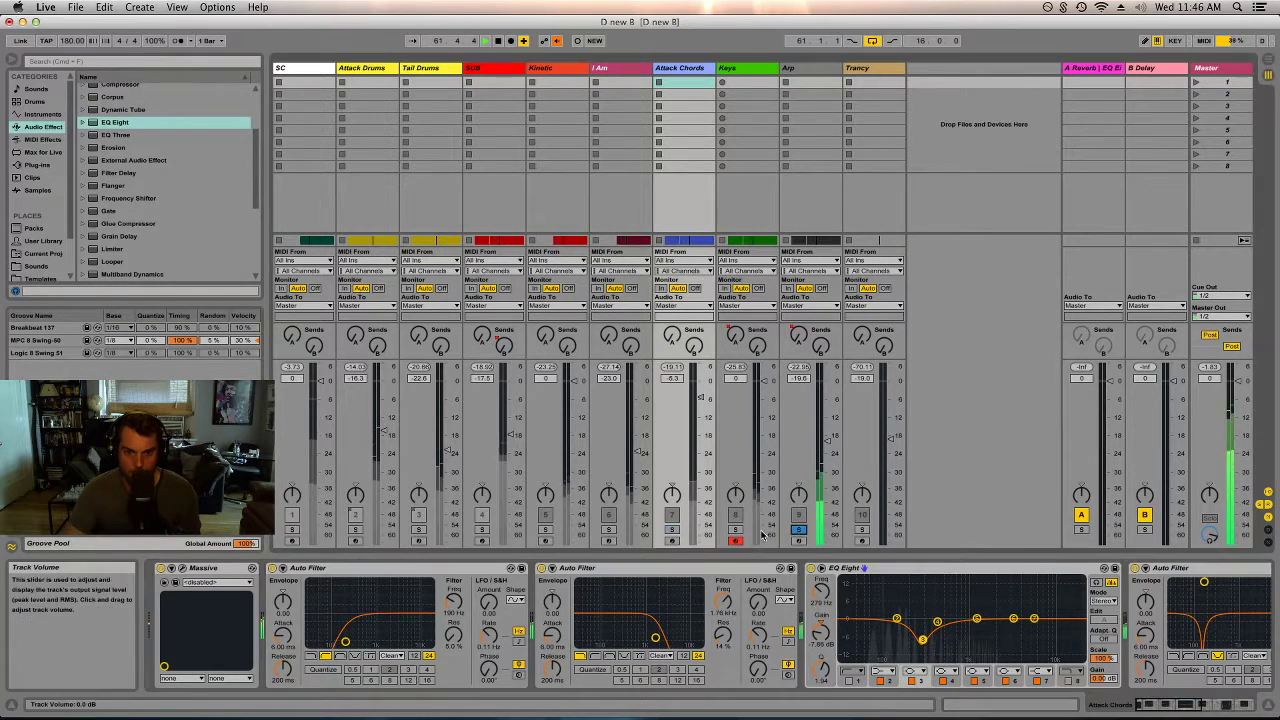
click(1216, 69)
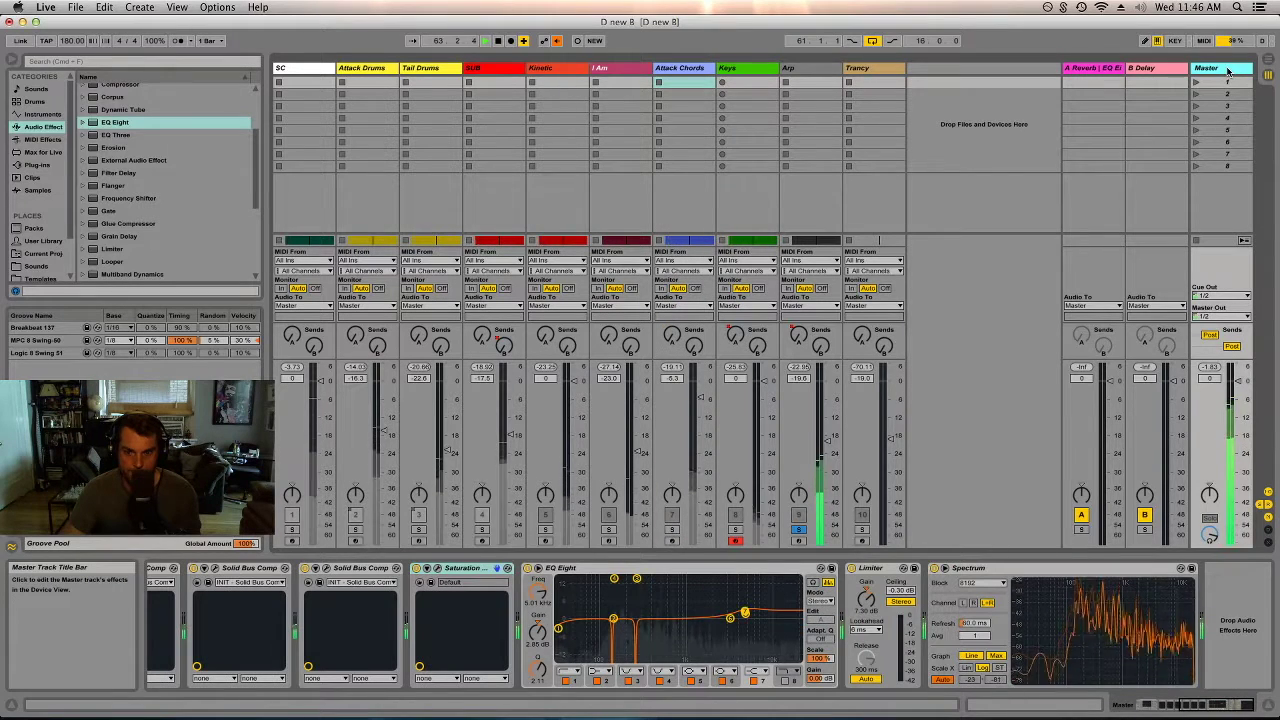
mouse_move(1080, 600)
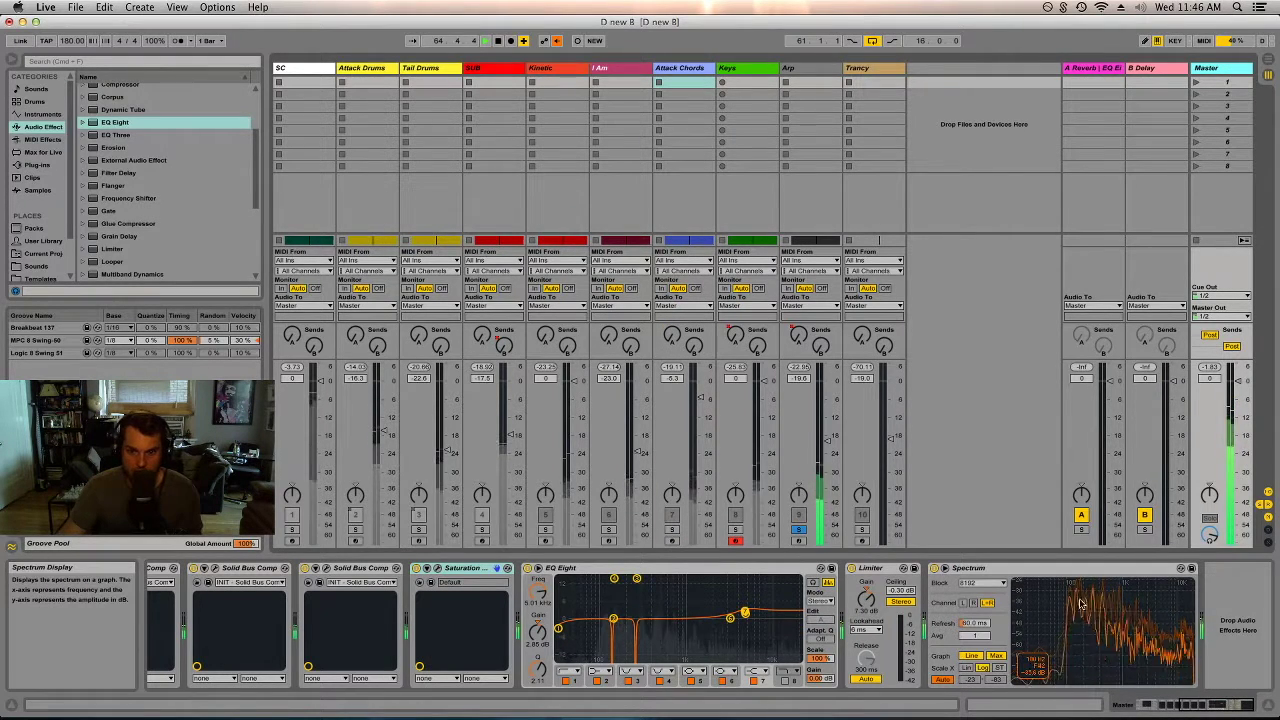
key(Right)
key(Right)
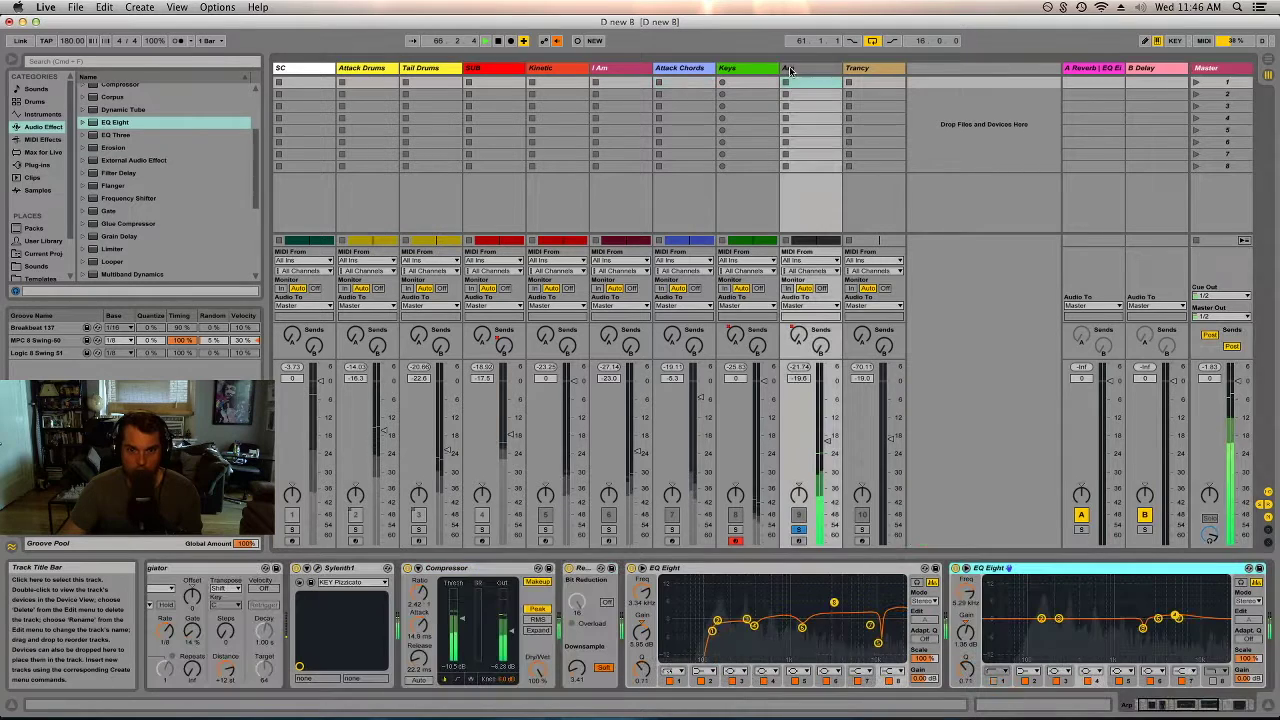
click(718, 622)
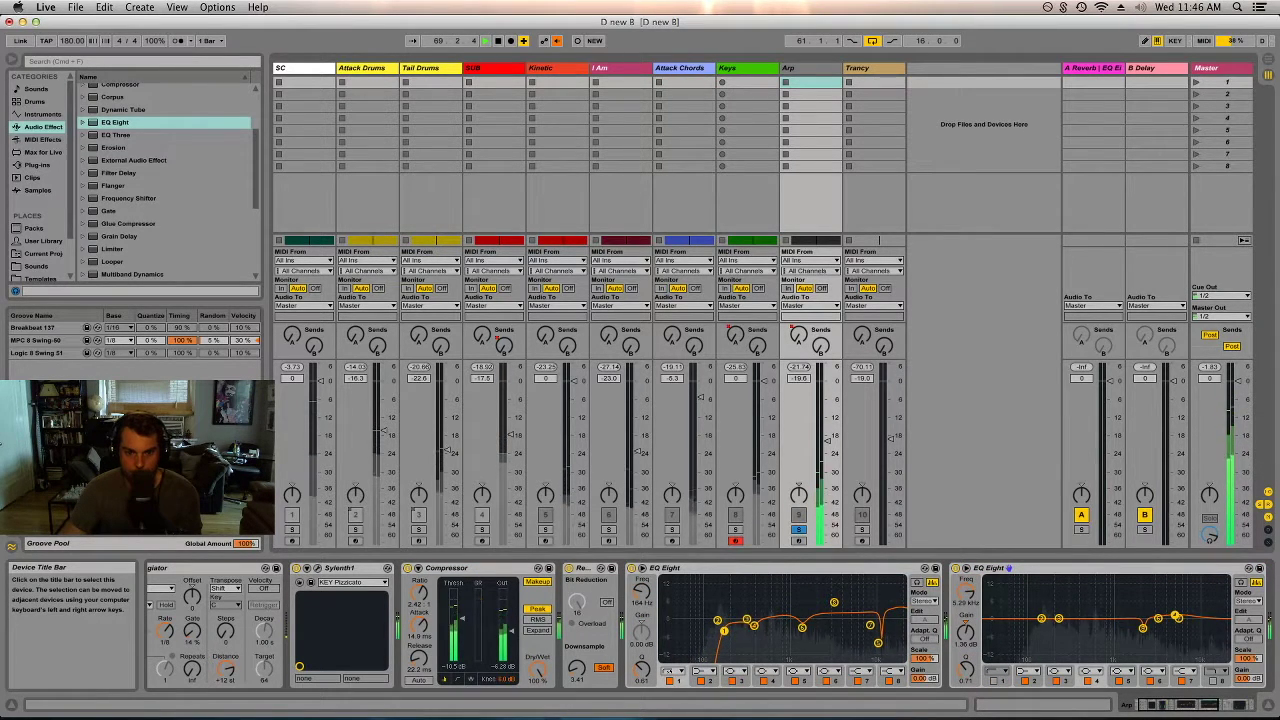
- Solo Keys instead of Arp and turn on band 1 of its EQ Eight as a 48 dB/octave low cut
click(735, 528)
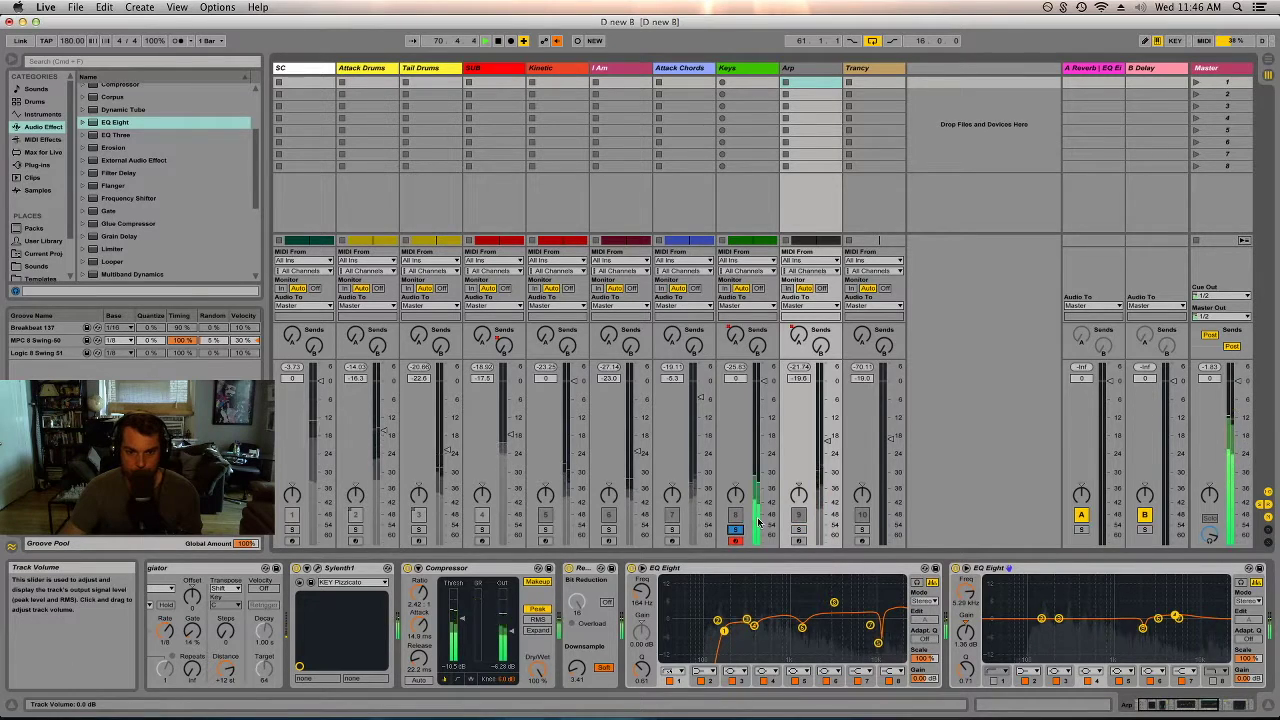
click(758, 522)
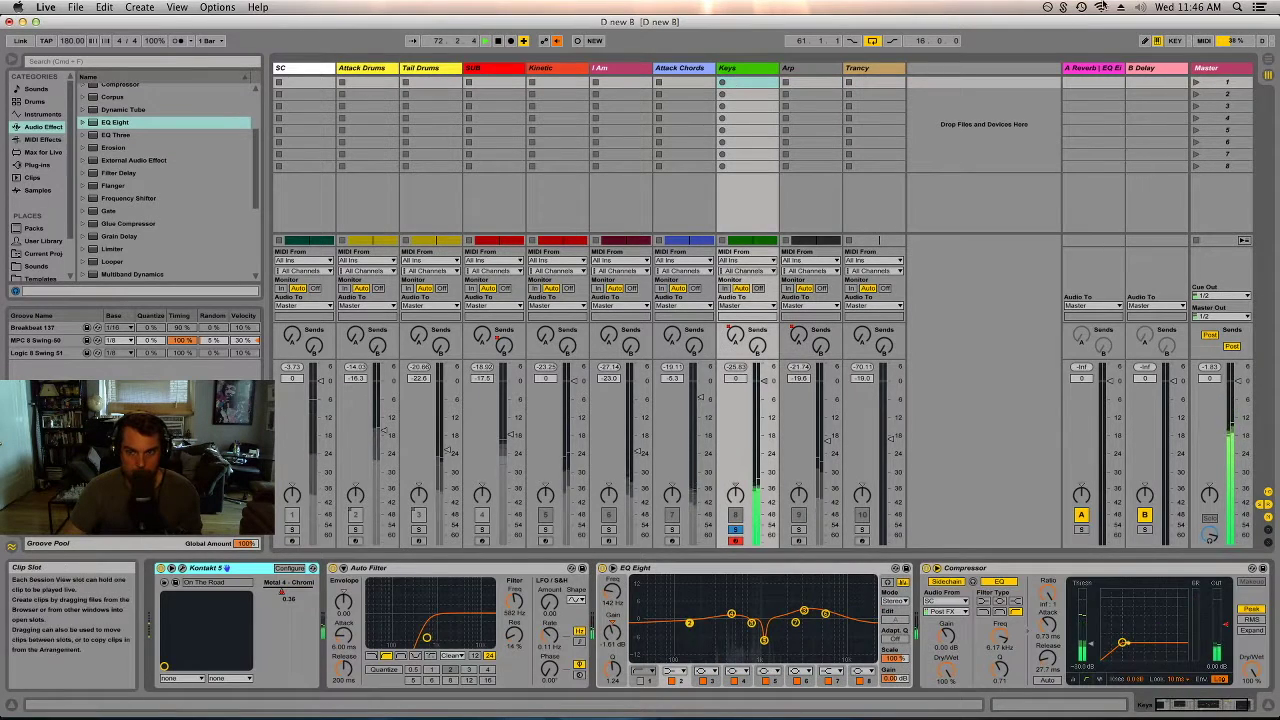
click(1229, 70)
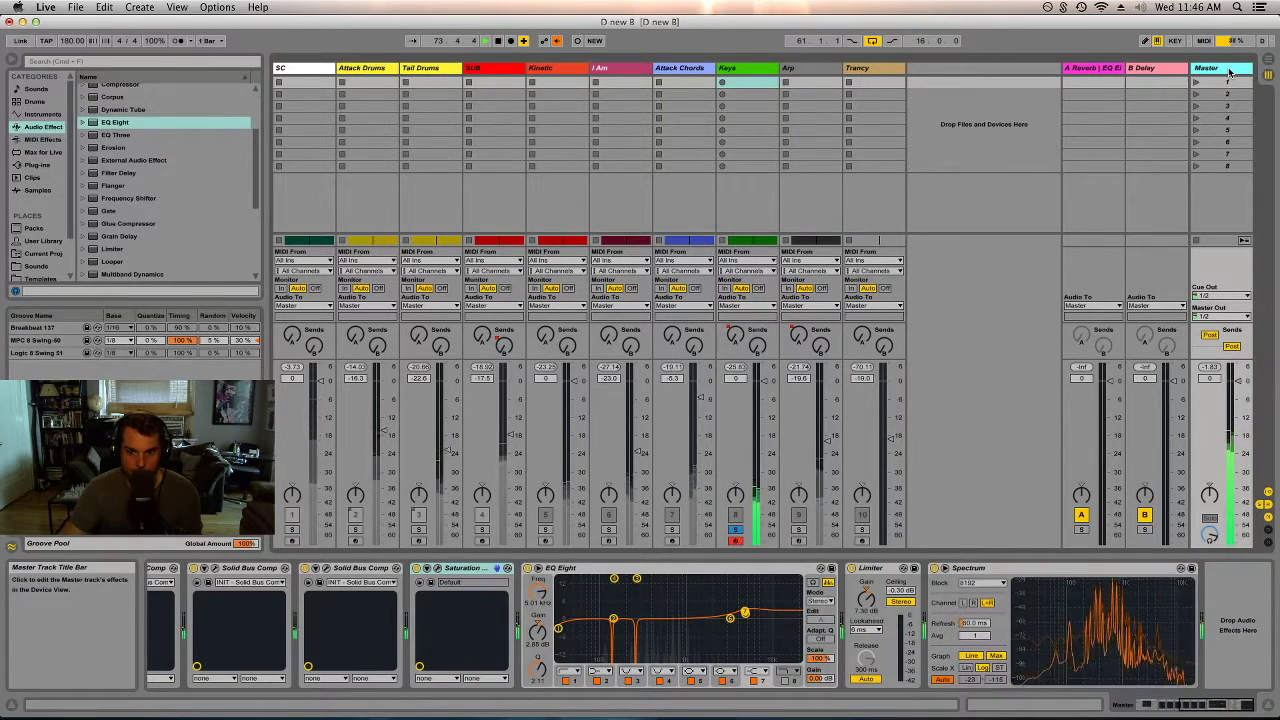
click(745, 68)
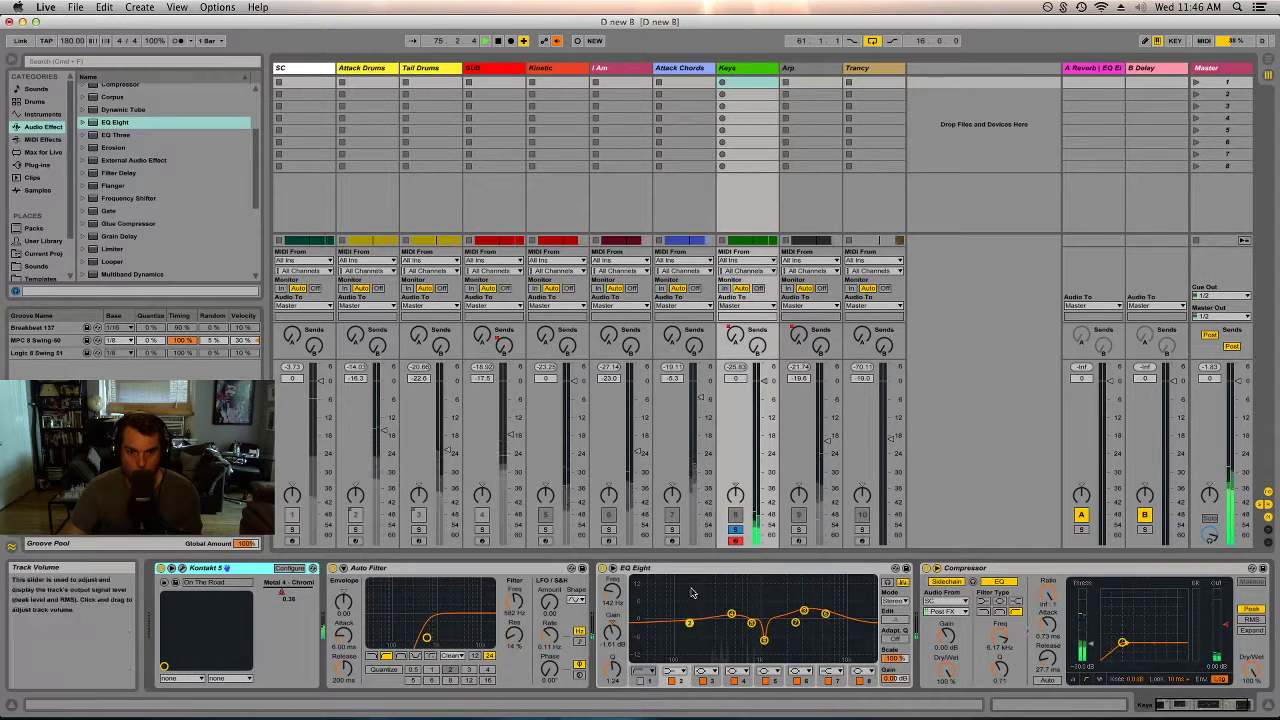
click(641, 680)
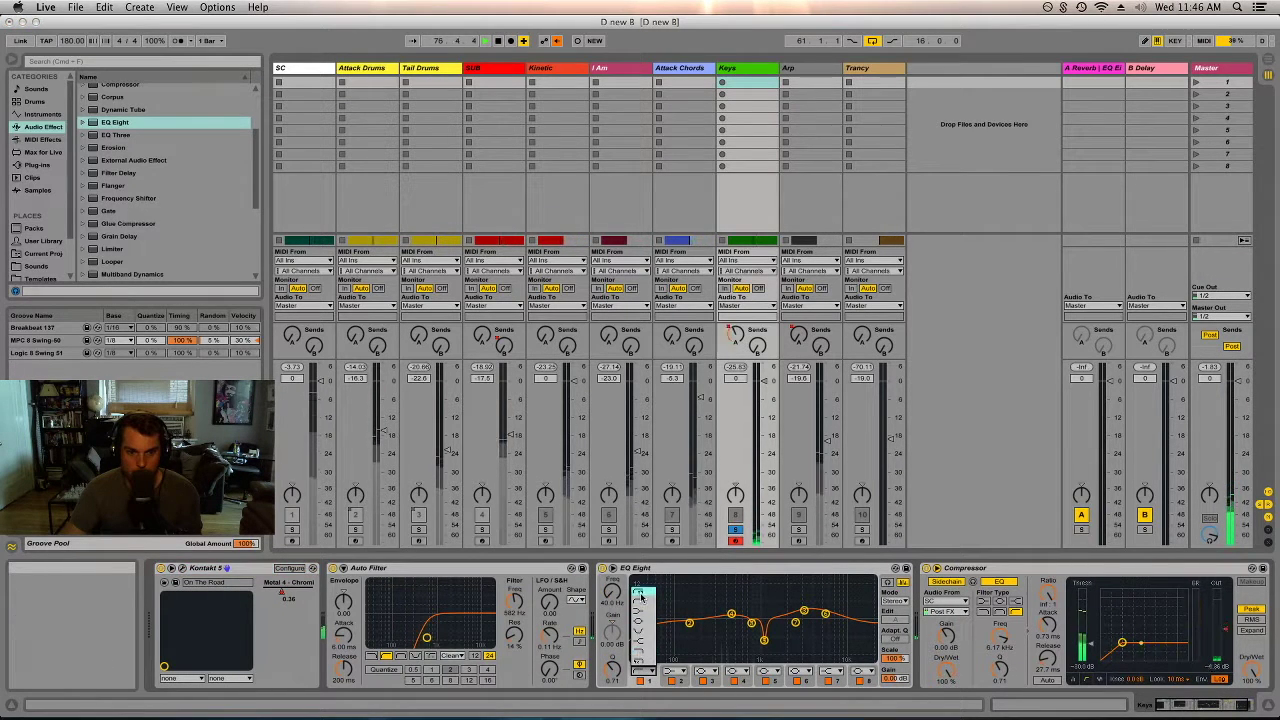
- Unsolo Keys and reactivate Attack Drums, Tall Drums and SUB so that they play with the other parts
click(1220, 68)
key(Tab)
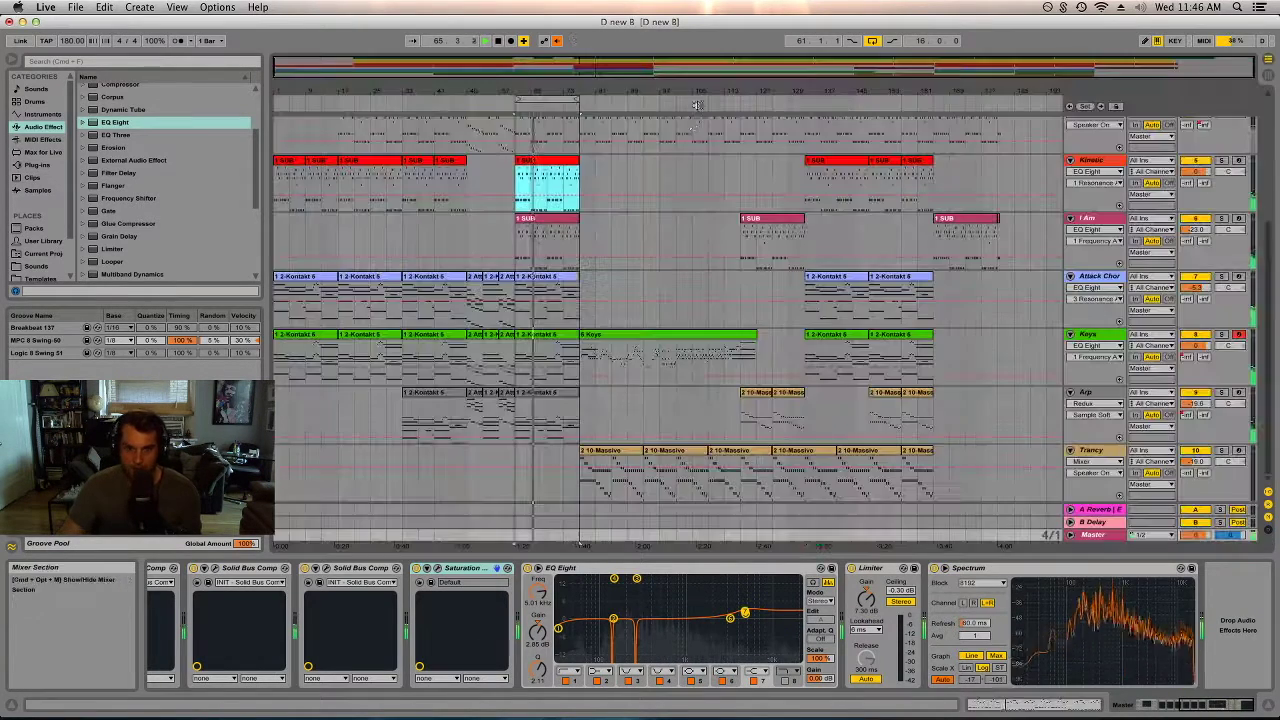
key(Tab)
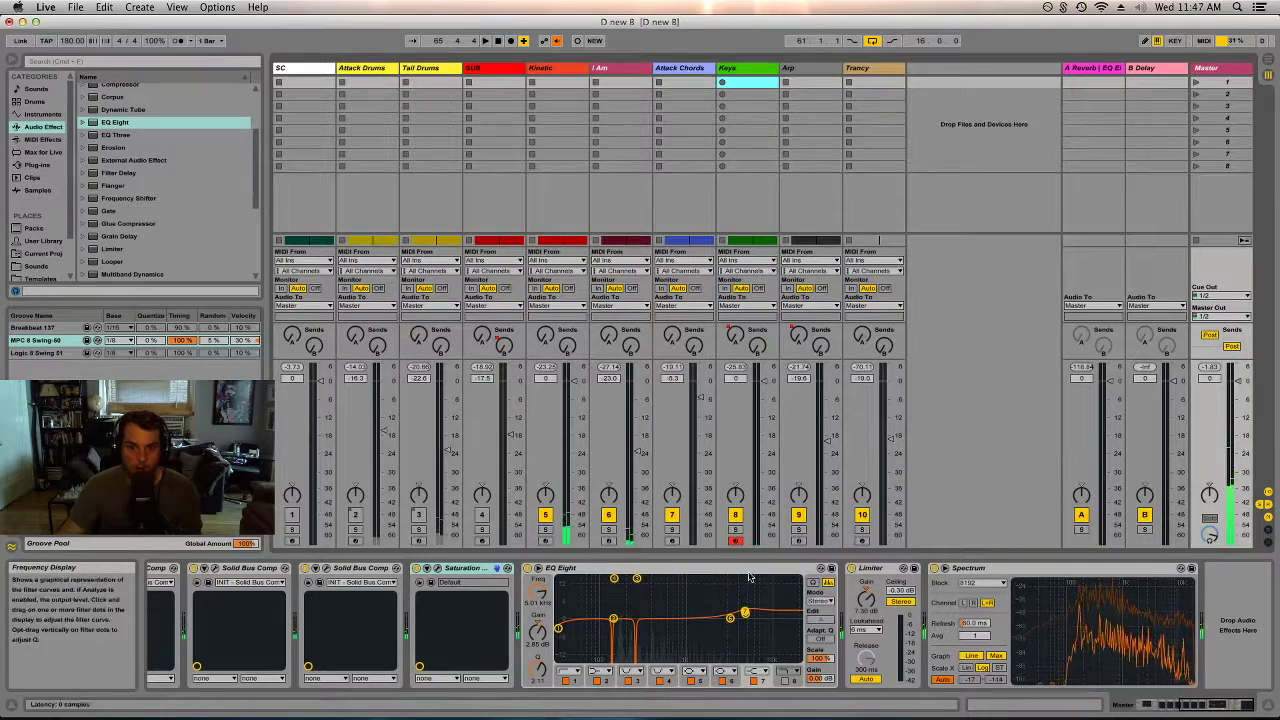
click(355, 514)
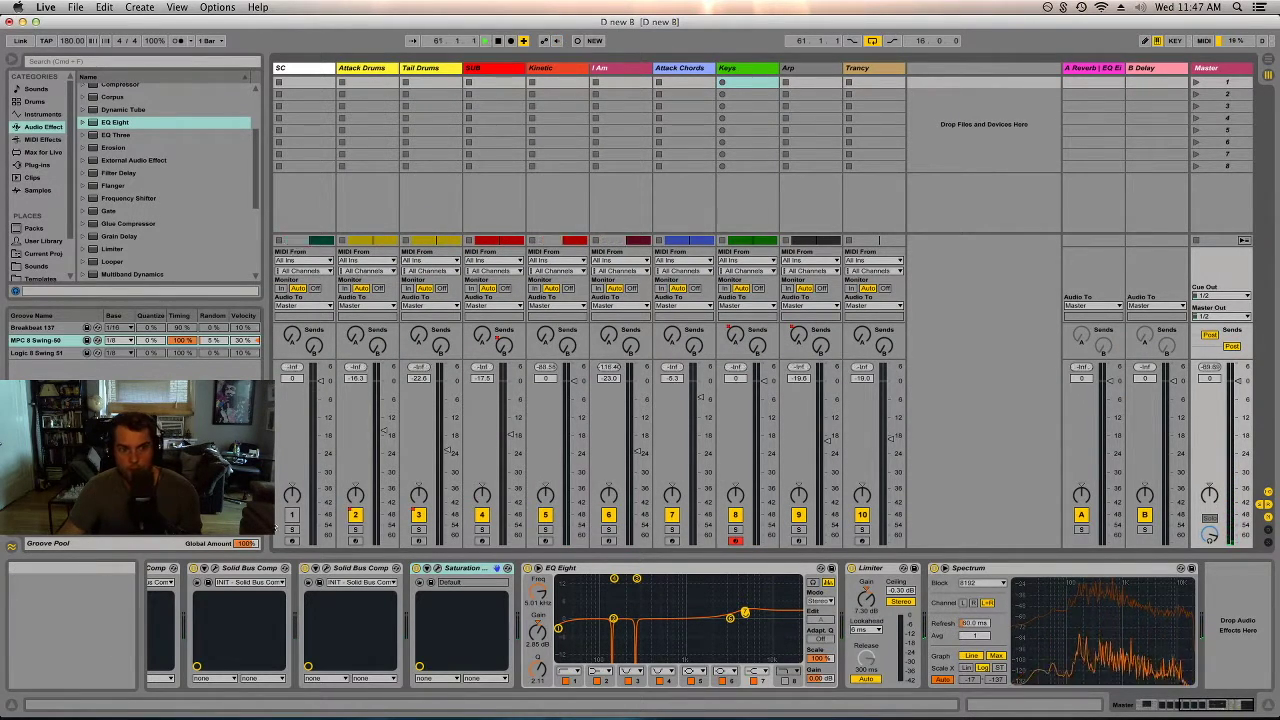
- Play the looped full mix from bar 61 while watching the Master's Spectrum, and save the set
key(space)
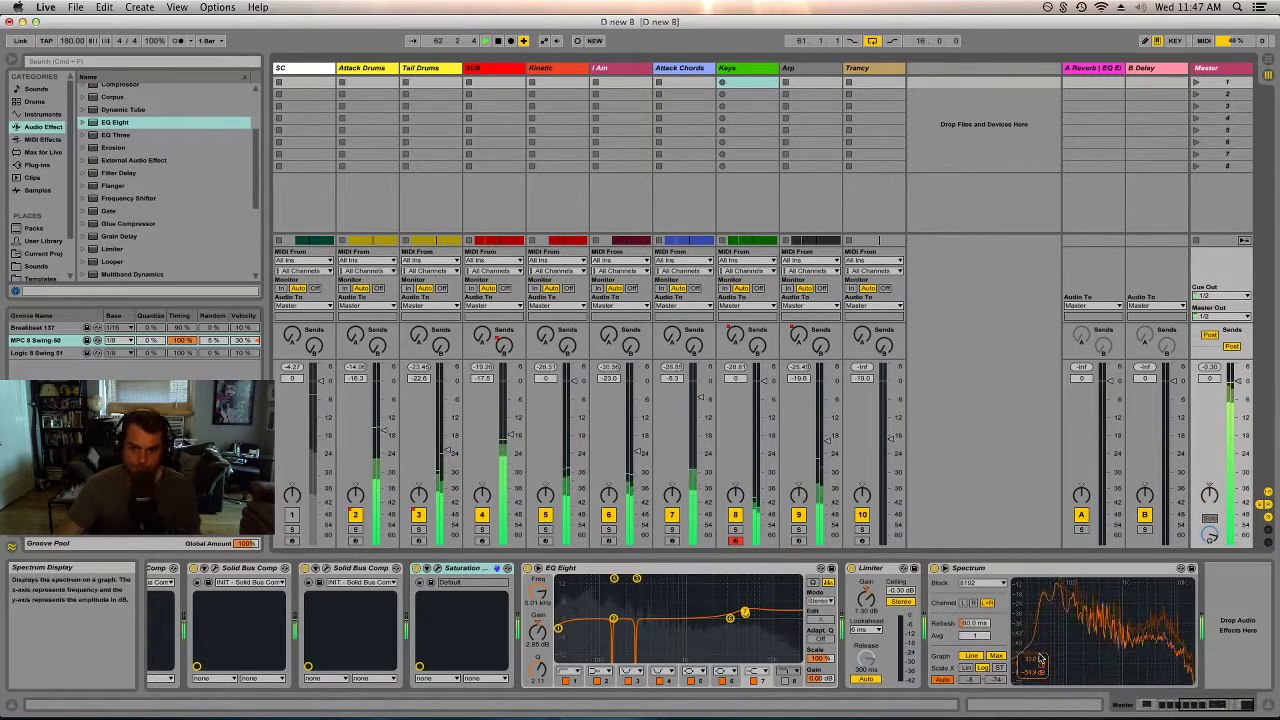
mouse_move(1138, 716)
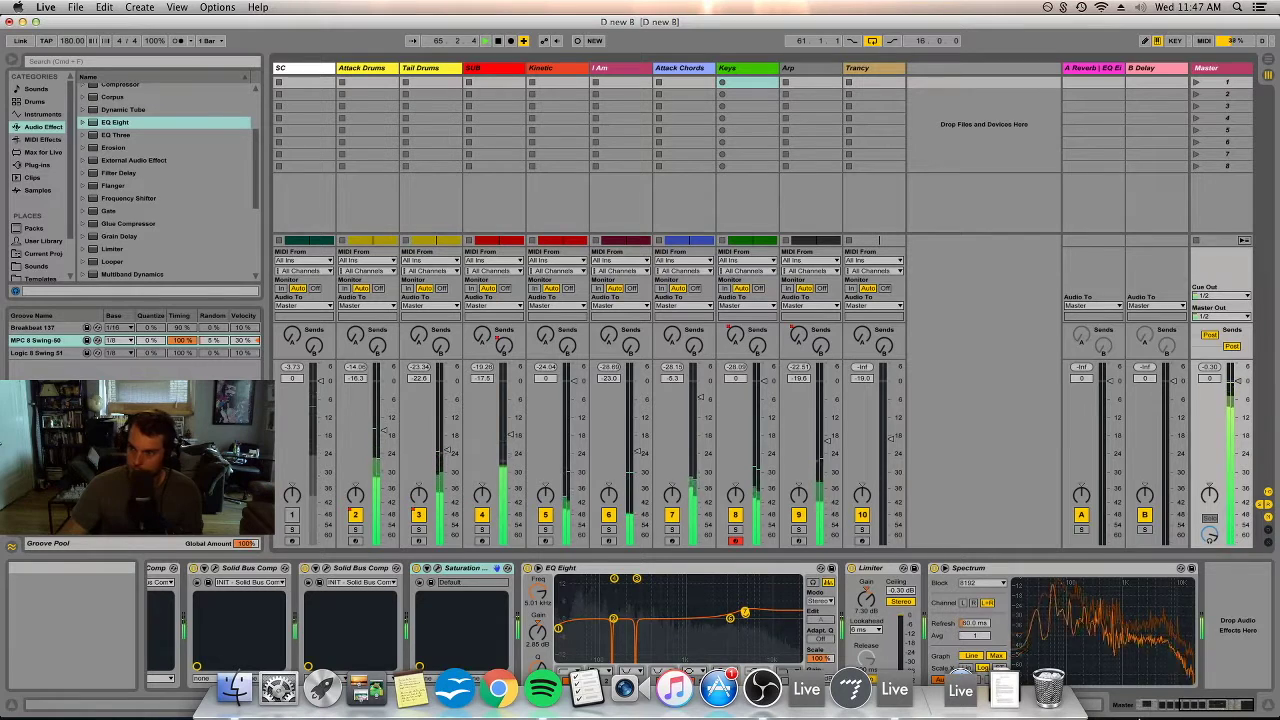
key(super+s)
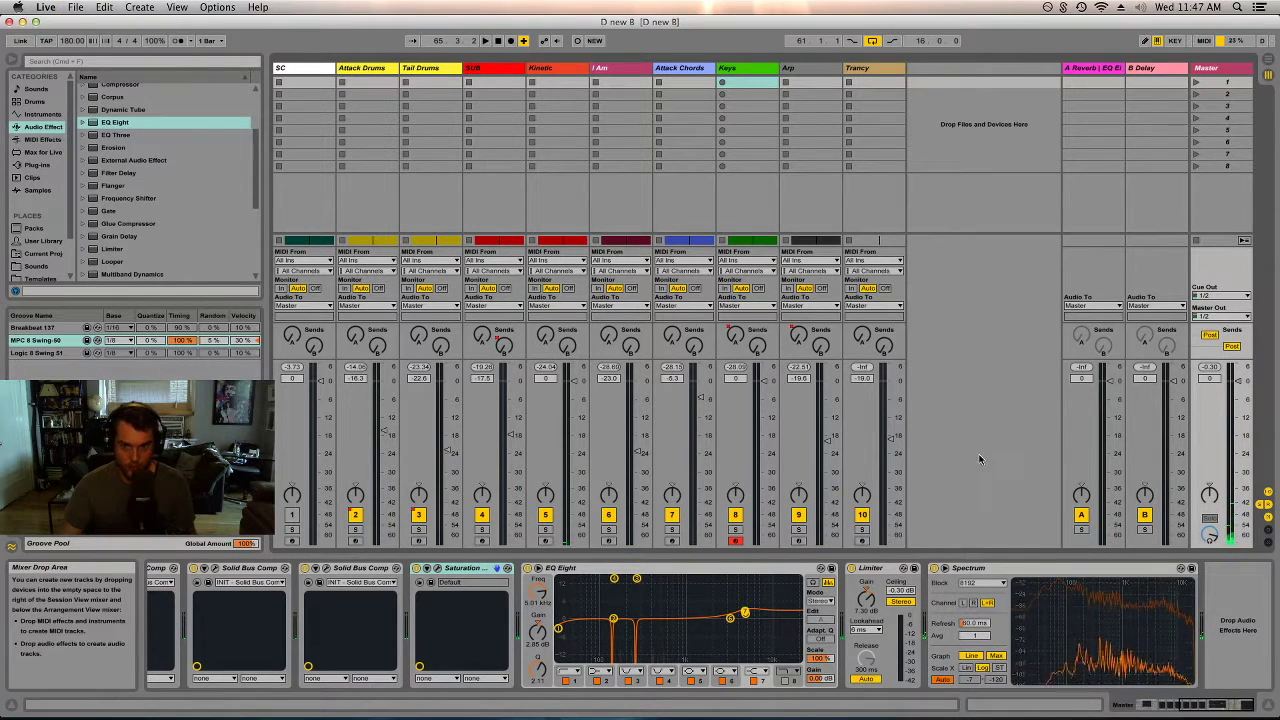